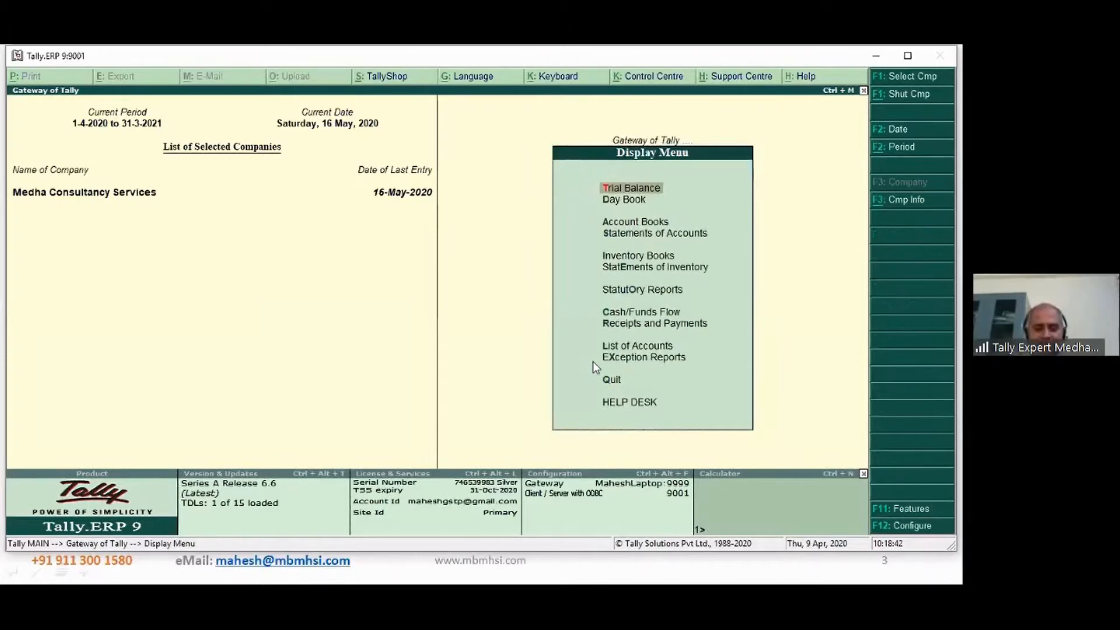
# Display the List of Accounts for the company and switch it to the stock items view.
pyautogui.press('Up')
pyautogui.press('Up')
pyautogui.press('Up')
pyautogui.press('Up')
pyautogui.press('Return')
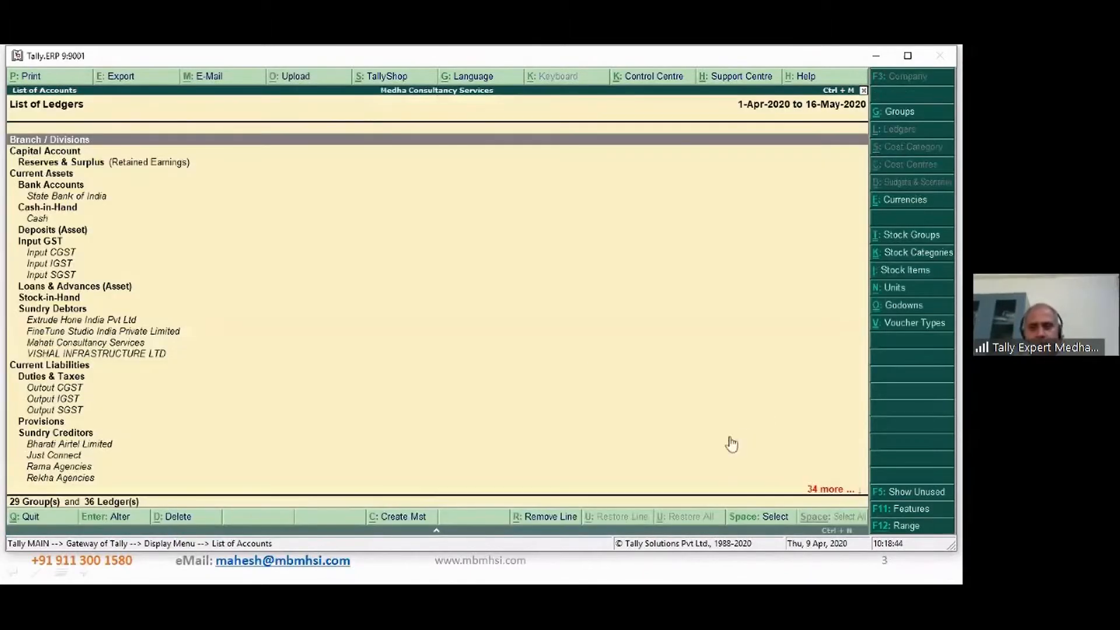
pyautogui.click(913, 270)
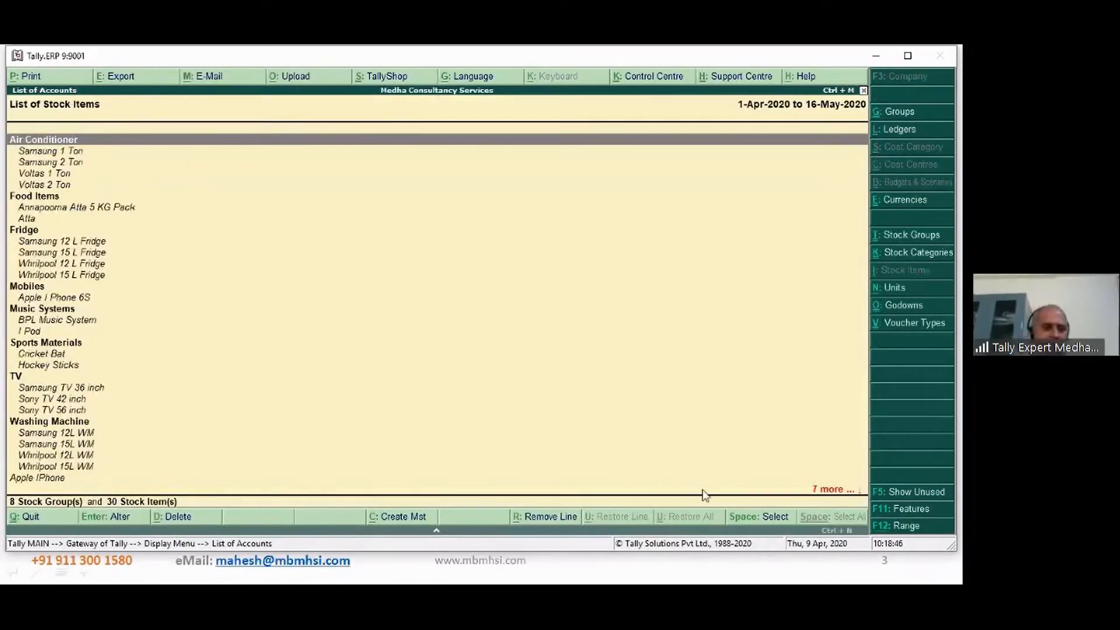
# Examine the stock items under each stock group, from Air Conditioner through Washing Machine, and the ungrouped items that follow.
pyautogui.press('Down')
pyautogui.press('Down')
pyautogui.press('Down')
pyautogui.press('Down')
pyautogui.press('Down')
pyautogui.press('Down')
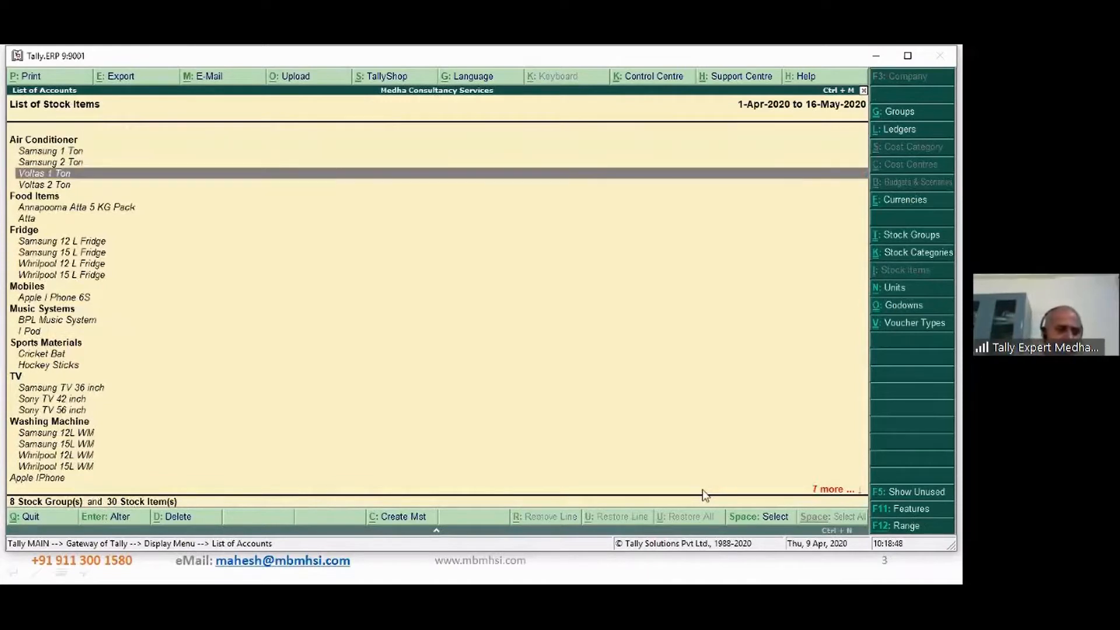
pyautogui.press('Up')
pyautogui.press('Up')
pyautogui.press('Up')
pyautogui.press('Up')
pyautogui.press('Up')
pyautogui.press('Up')
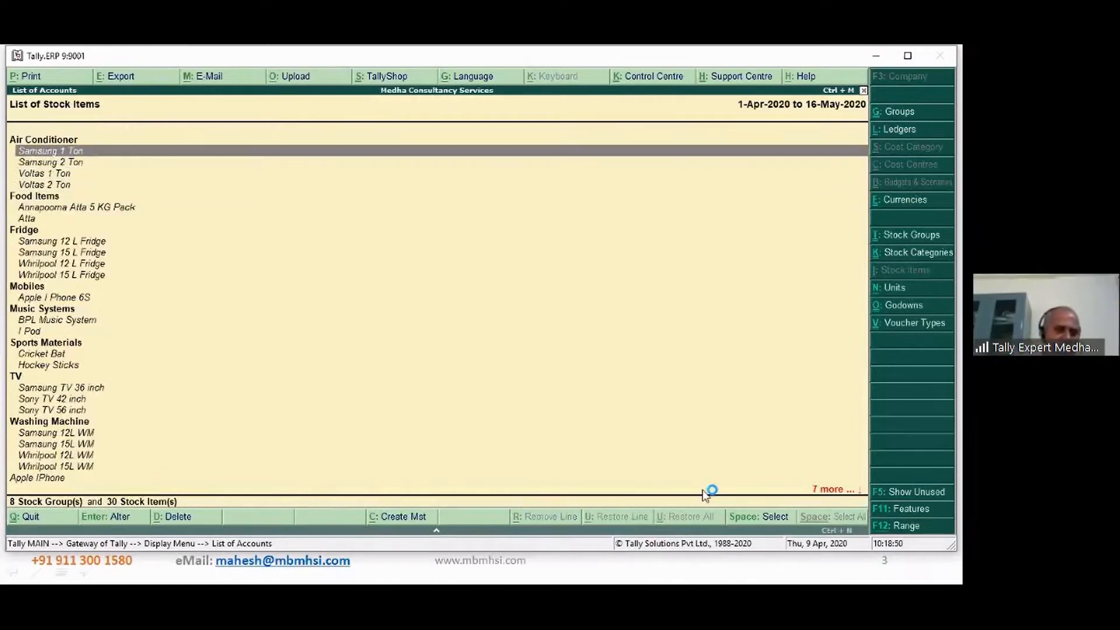
pyautogui.press('Down')
pyautogui.press('Down')
pyautogui.press('Down')
pyautogui.press('Down')
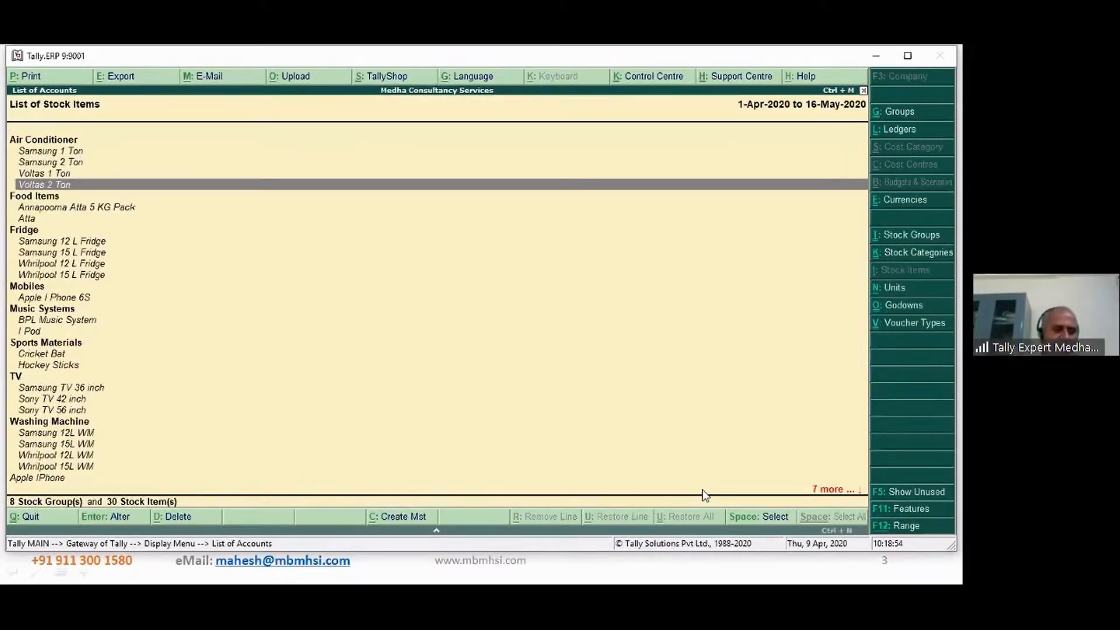
pyautogui.press('Down')
pyautogui.press('Down')
pyautogui.press('Down')
pyautogui.press('Down')
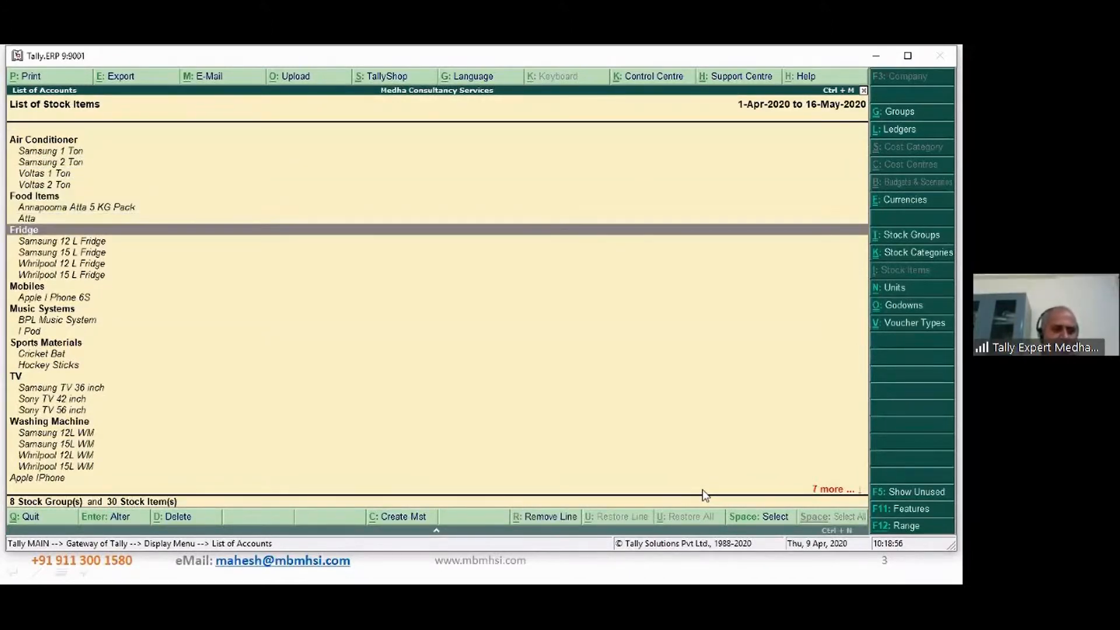
pyautogui.press('Down')
pyautogui.press('Down')
pyautogui.press('Down')
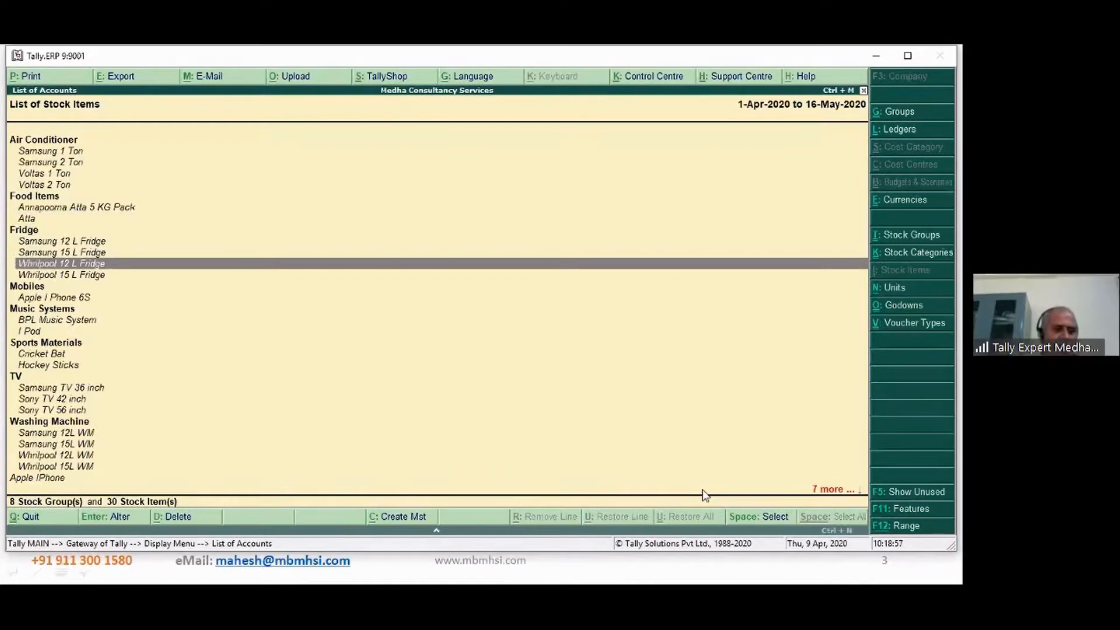
pyautogui.press('Down')
pyautogui.press('Down')
pyautogui.press('Down')
pyautogui.press('Down')
pyautogui.press('Down')
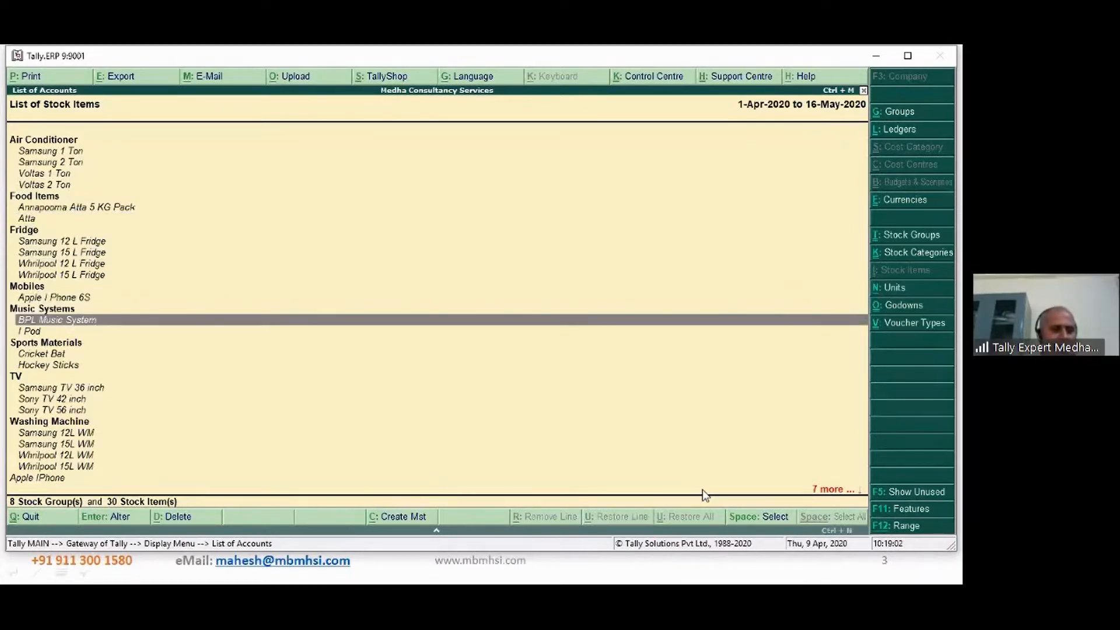
pyautogui.press('Down')
pyautogui.press('Down')
pyautogui.press('Down')
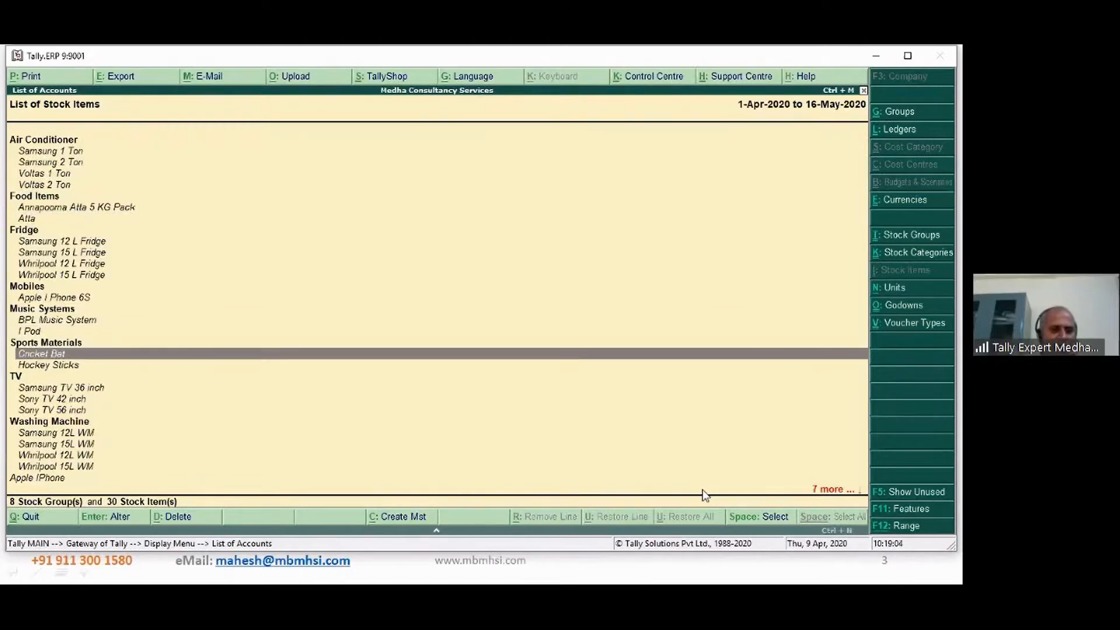
pyautogui.press('Down')
pyautogui.press('Down')
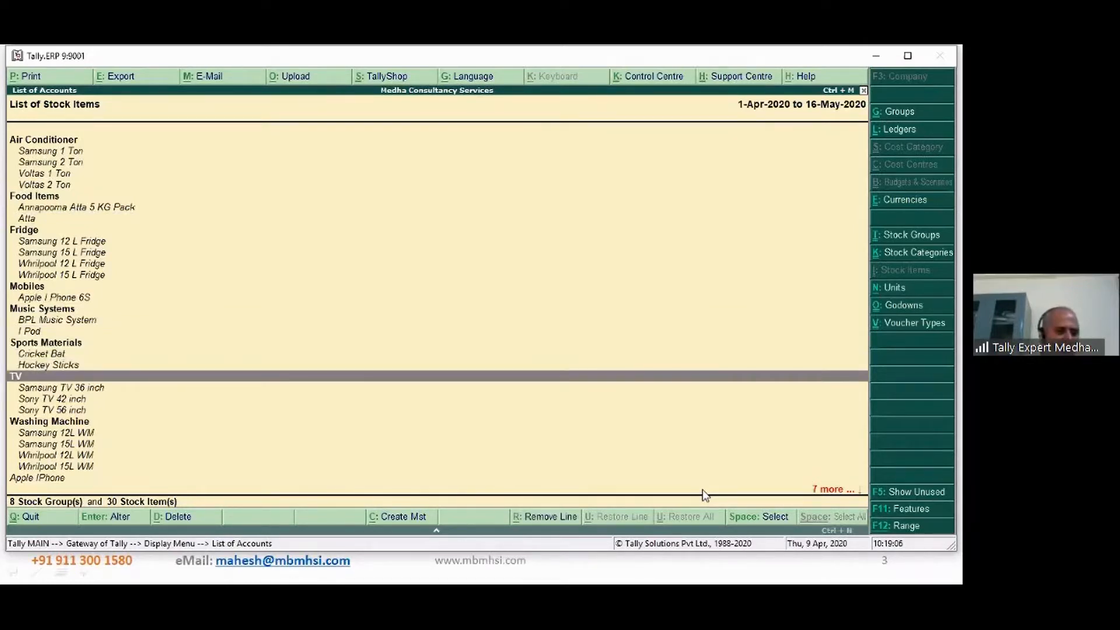
pyautogui.press('Down')
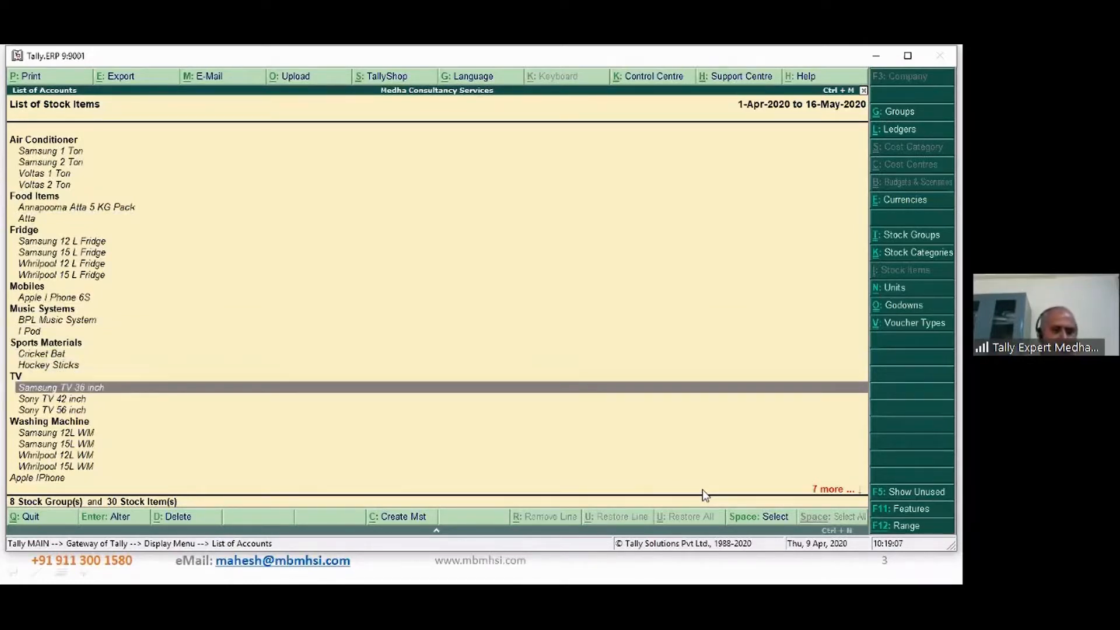
pyautogui.press('Down')
pyautogui.press('Down')
pyautogui.press('Down')
pyautogui.press('Down')
pyautogui.press('Down')
pyautogui.press('Down')
pyautogui.press('Down')
pyautogui.press('Down')
pyautogui.press('Down')
pyautogui.press('Down')
pyautogui.press('Down')
pyautogui.press('Down')
pyautogui.press('Down')
pyautogui.press('Down')
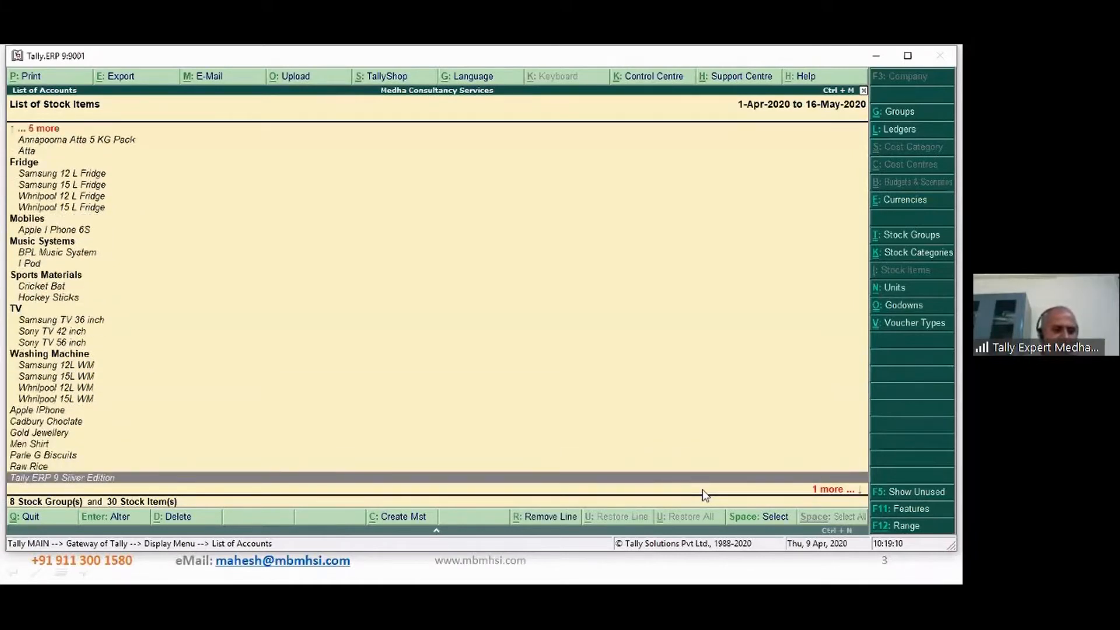
pyautogui.press('Down')
pyautogui.press('Up')
pyautogui.press('Up')
pyautogui.press('Up')
pyautogui.press('Up')
pyautogui.press('Up')
pyautogui.press('Up')
pyautogui.press('Up')
pyautogui.press('Up')
pyautogui.press('Up')
pyautogui.press('Up')
pyautogui.press('Up')
pyautogui.press('Up')
pyautogui.press('Up')
pyautogui.press('Up')
pyautogui.press('Up')
pyautogui.press('Up')
pyautogui.press('Up')
pyautogui.press('Up')
pyautogui.press('Up')
pyautogui.press('Up')
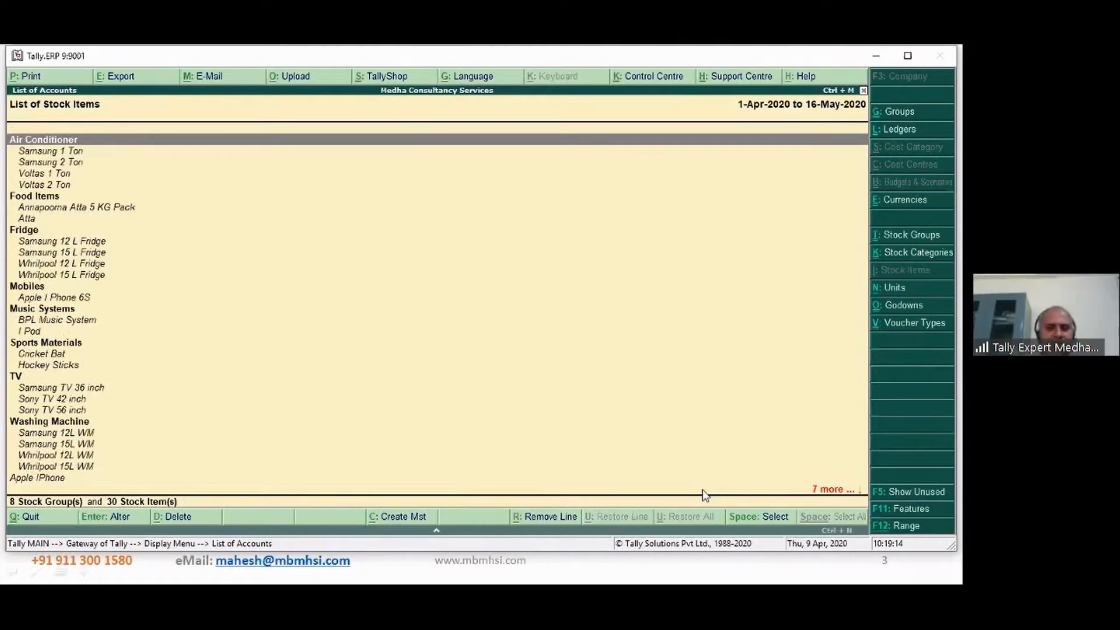
# View the list of stock groups and review how items are grouped in the stock items list, returning to the Gateway of Tally.
pyautogui.click(911, 235)
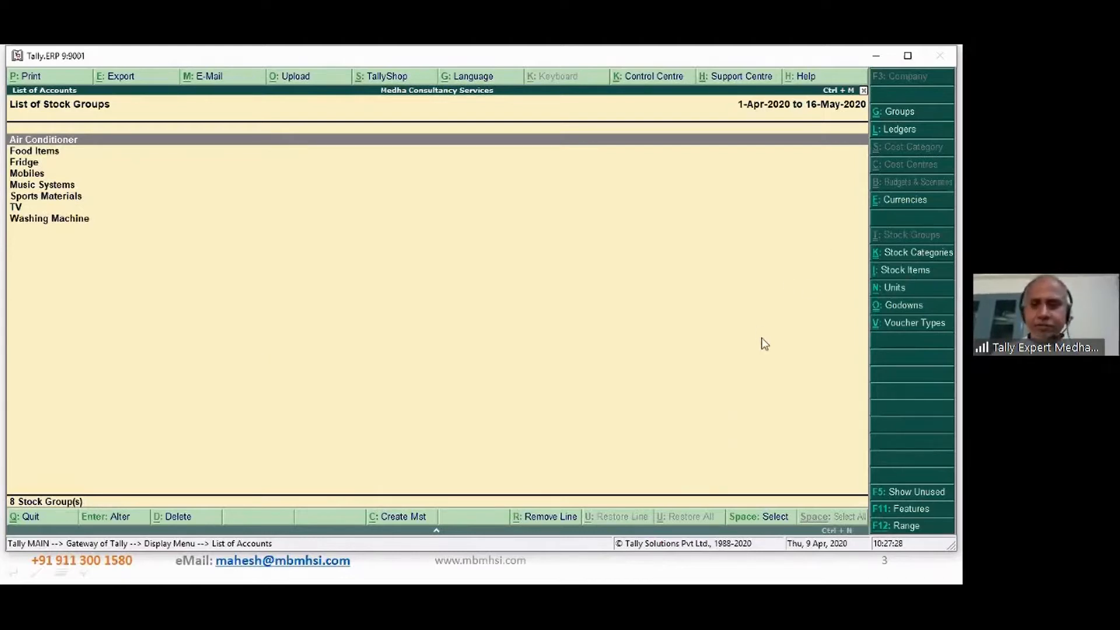
pyautogui.click(911, 274)
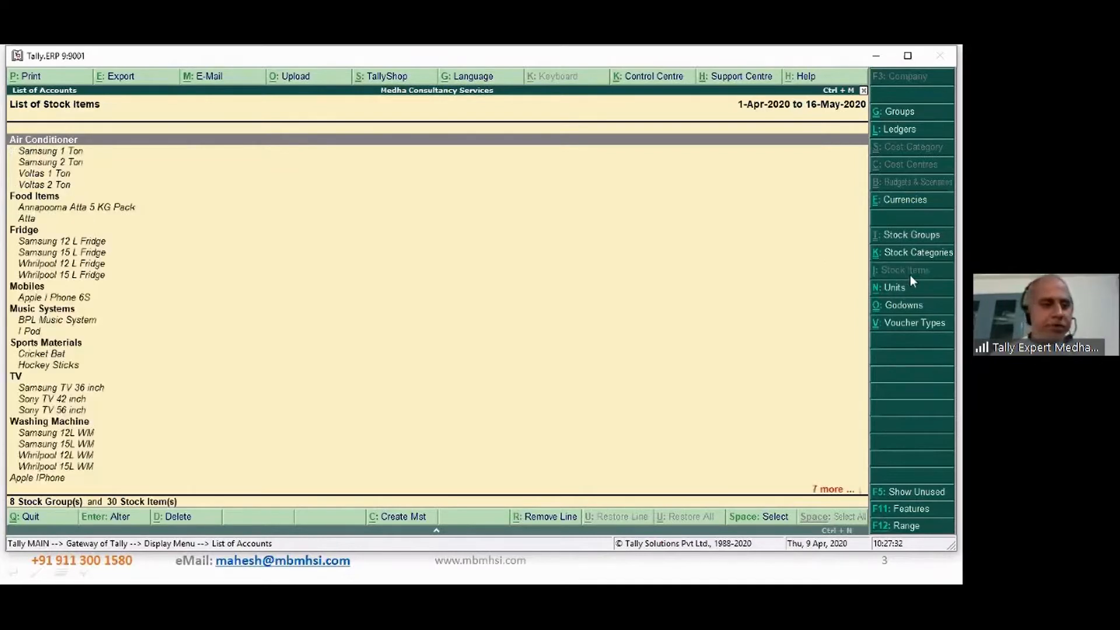
pyautogui.press('Down')
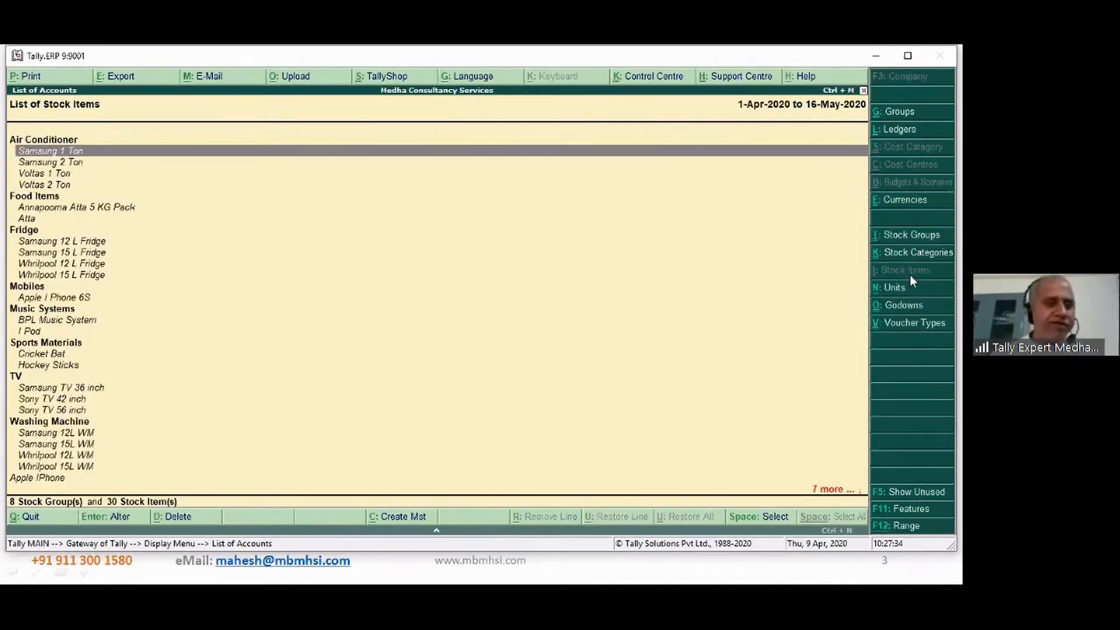
pyautogui.press('Down')
pyautogui.press('Down')
pyautogui.press('Down')
pyautogui.press('Down')
pyautogui.press('Down')
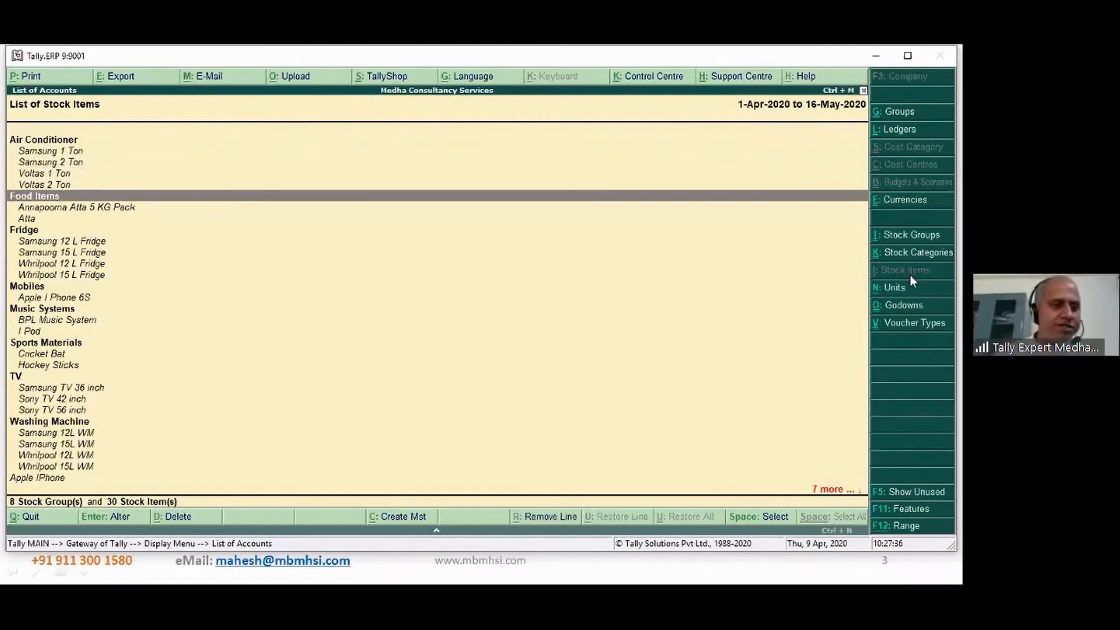
pyautogui.press('Down')
pyautogui.press('Down')
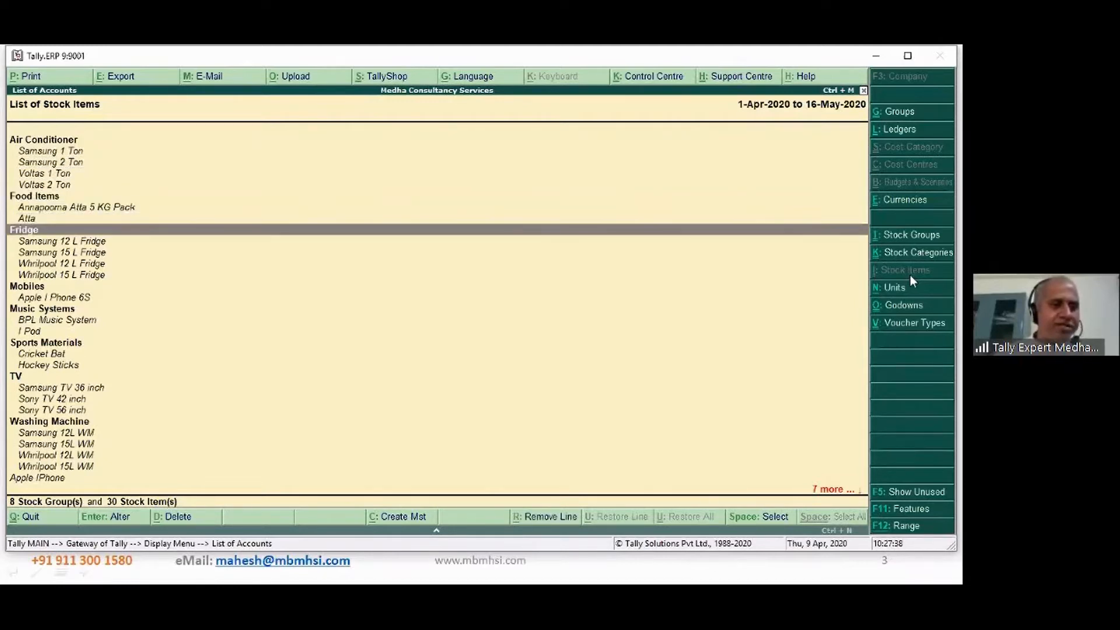
pyautogui.press('Down')
pyautogui.press('Down')
pyautogui.press('Down')
pyautogui.press('Down')
pyautogui.press('Down')
pyautogui.press('Down')
pyautogui.press('Down')
pyautogui.press('Down')
pyautogui.press('Down')
pyautogui.press('Down')
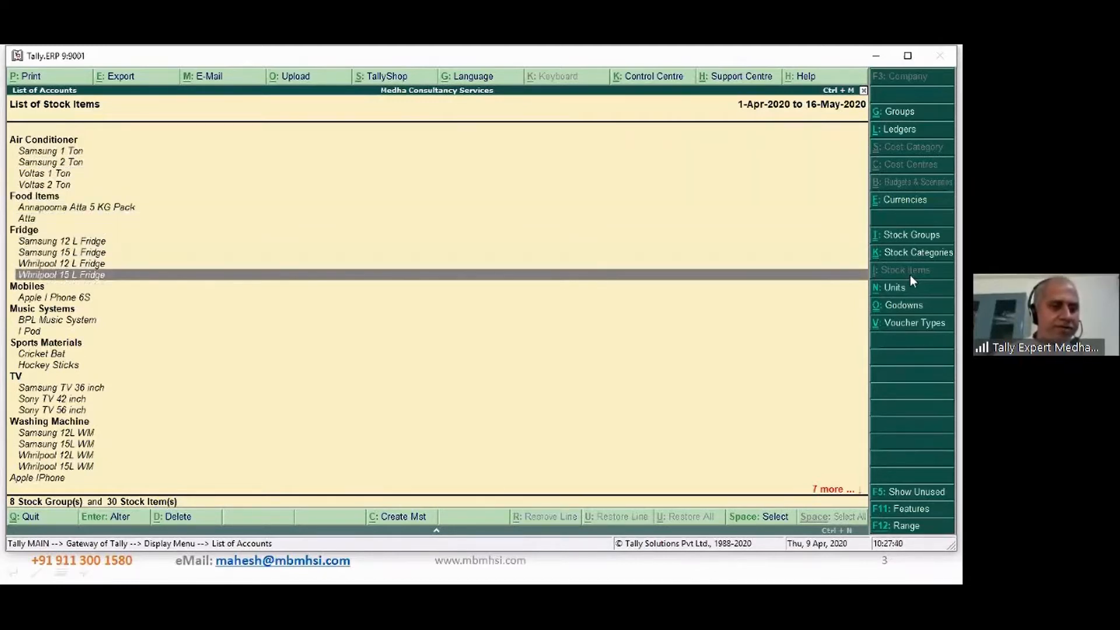
pyautogui.press('Down')
pyautogui.press('Down')
pyautogui.press('Down')
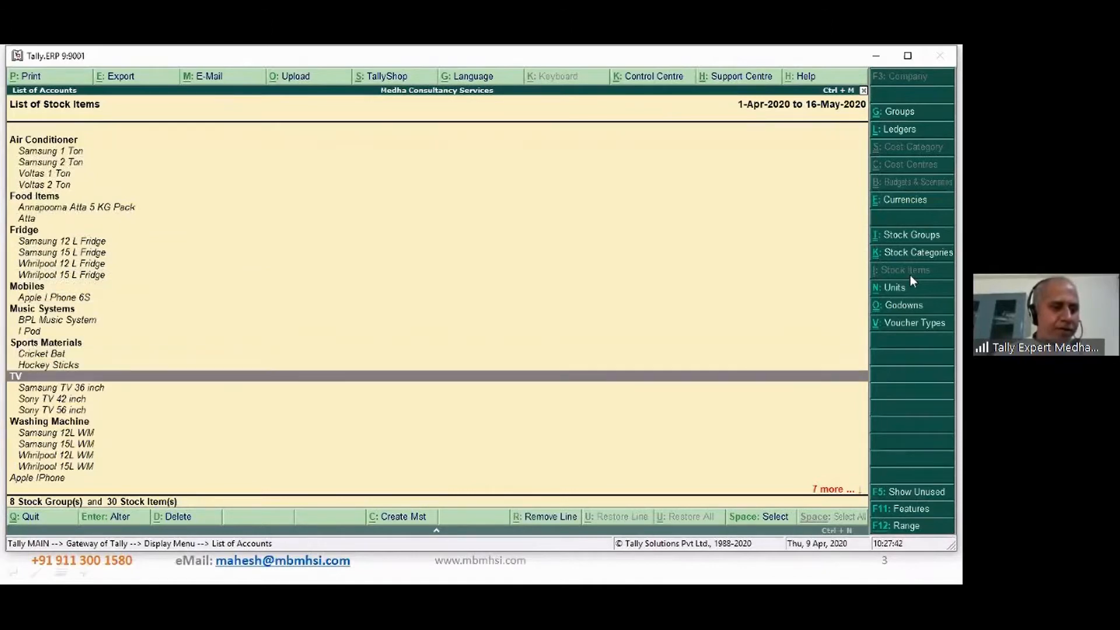
pyautogui.press('Up')
pyautogui.press('Up')
pyautogui.press('Up')
pyautogui.press('Up')
pyautogui.press('Up')
pyautogui.press('Up')
pyautogui.press('Up')
pyautogui.press('Up')
pyautogui.press('Up')
pyautogui.press('Up')
pyautogui.press('Up')
pyautogui.press('Up')
pyautogui.press('Up')
pyautogui.press('Up')
pyautogui.press('Up')
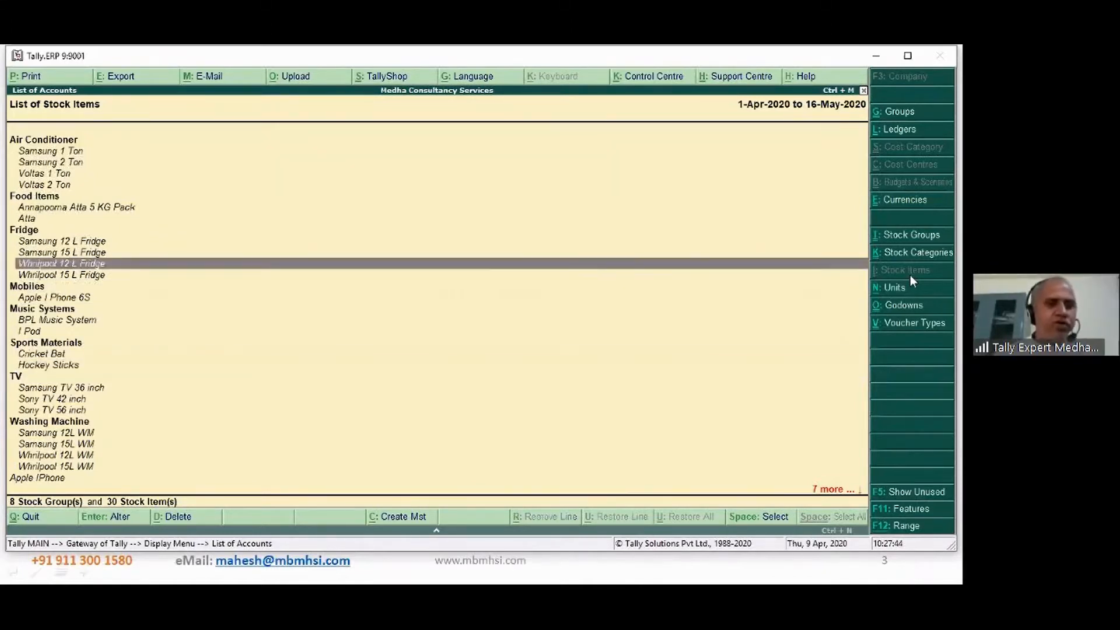
pyautogui.press('Escape')
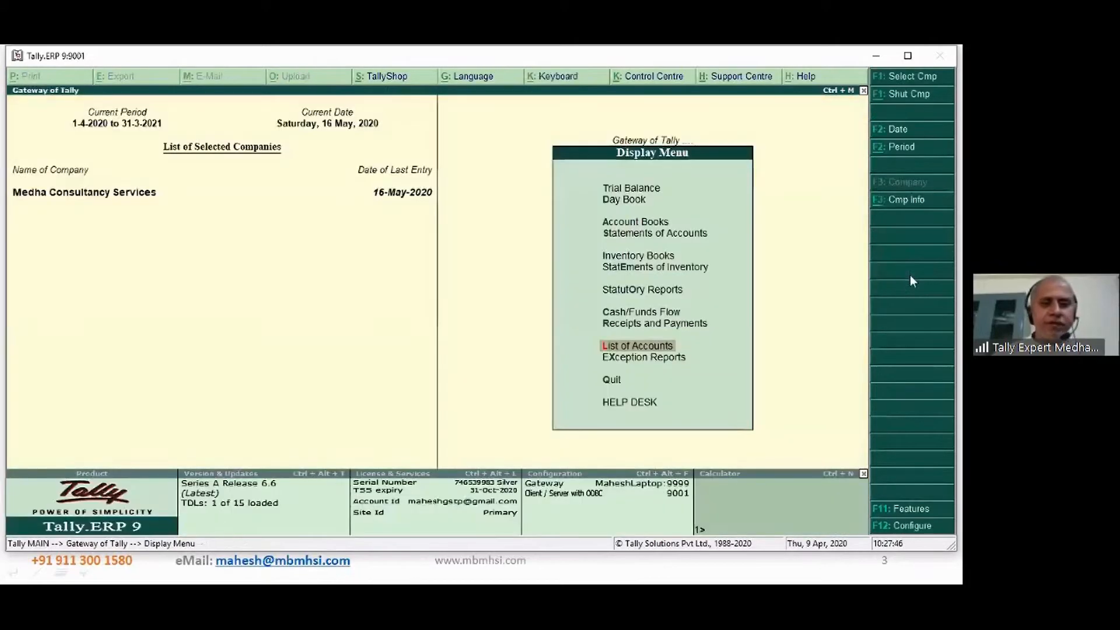
pyautogui.press('Escape')
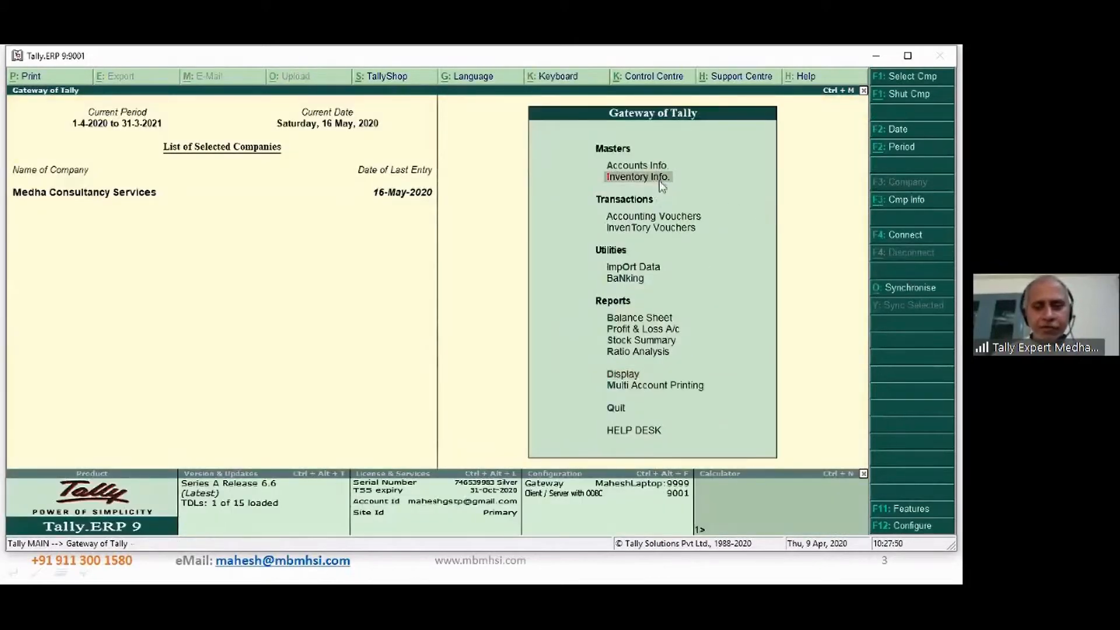
# Set Maintain stock categories to Yes in the company's Inventory Features and save the change.
pyautogui.click(912, 516)
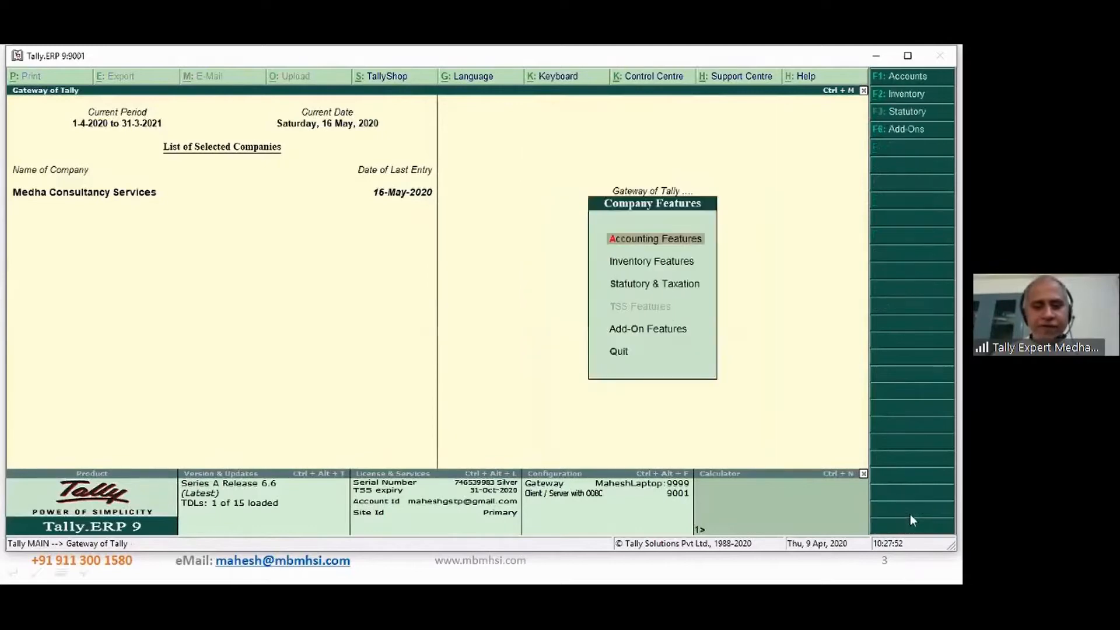
pyautogui.press('Down')
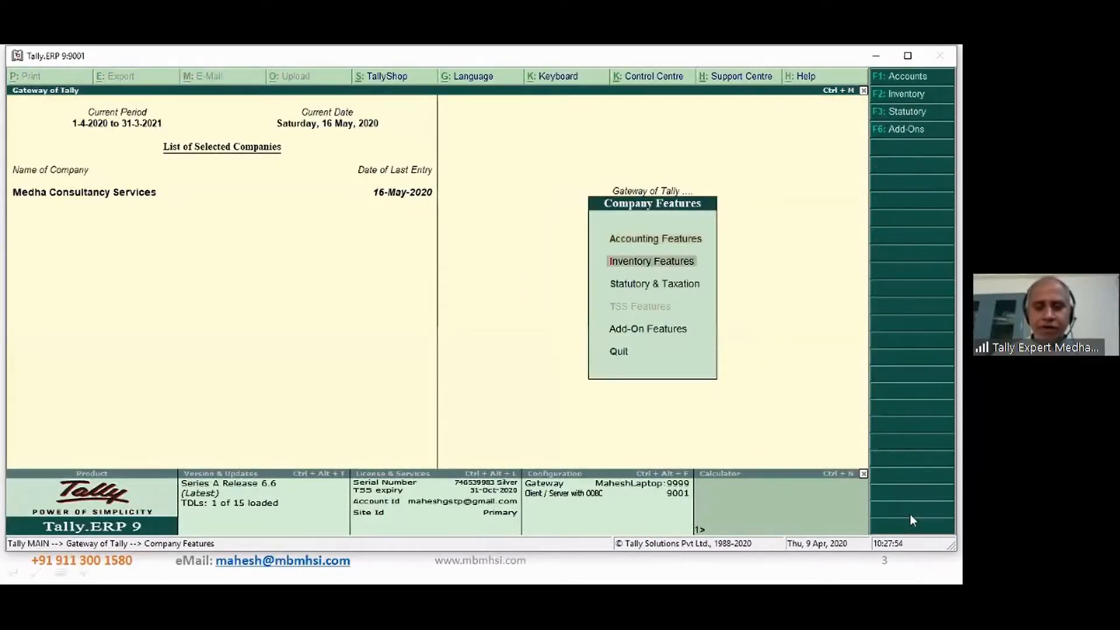
pyautogui.press('Return')
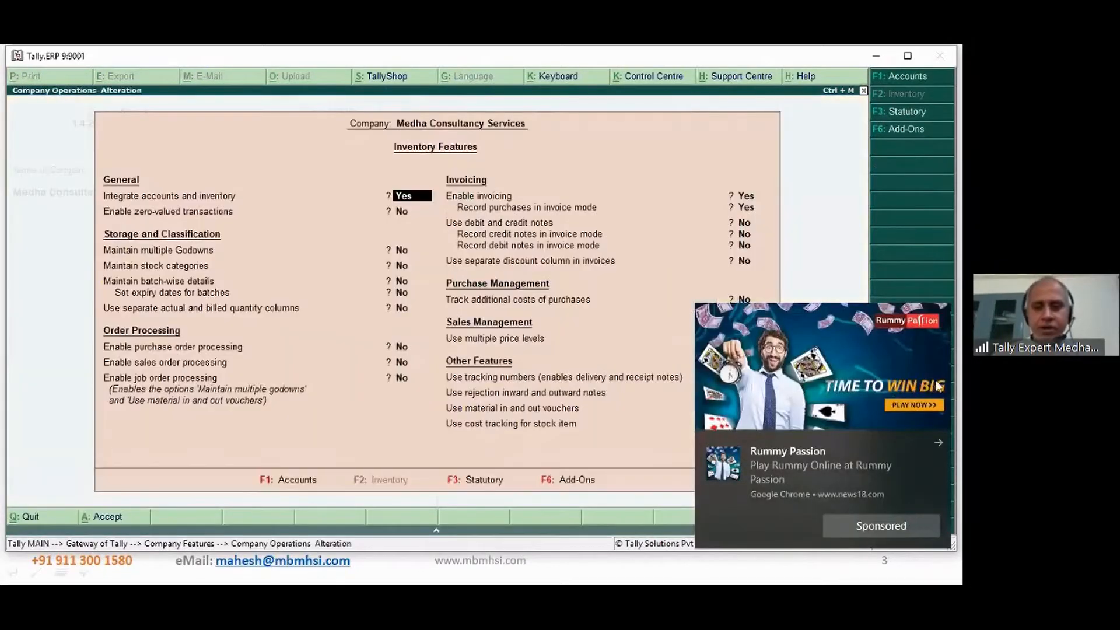
pyautogui.click(940, 444)
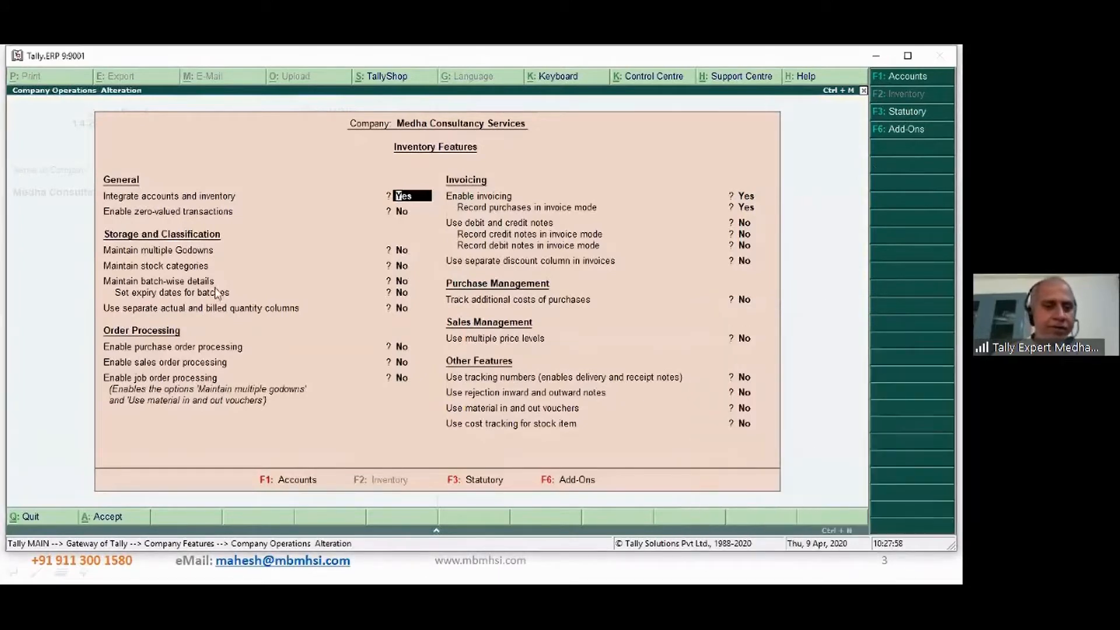
pyautogui.click(212, 265)
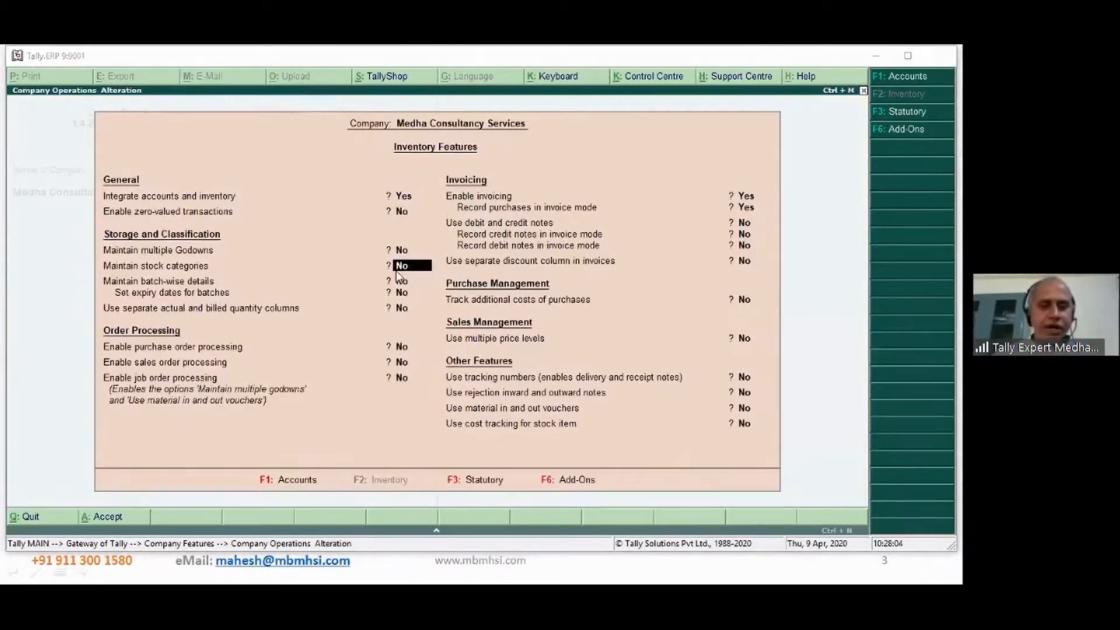
pyautogui.click(414, 273)
pyautogui.write('y')
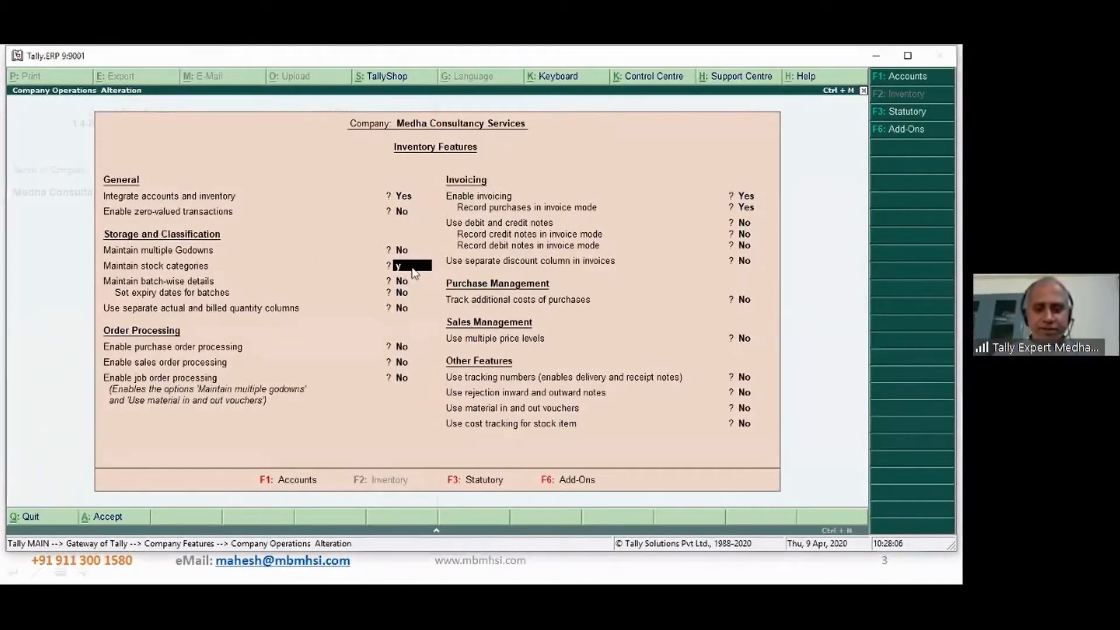
pyautogui.hotkey('ctrl', 'a')
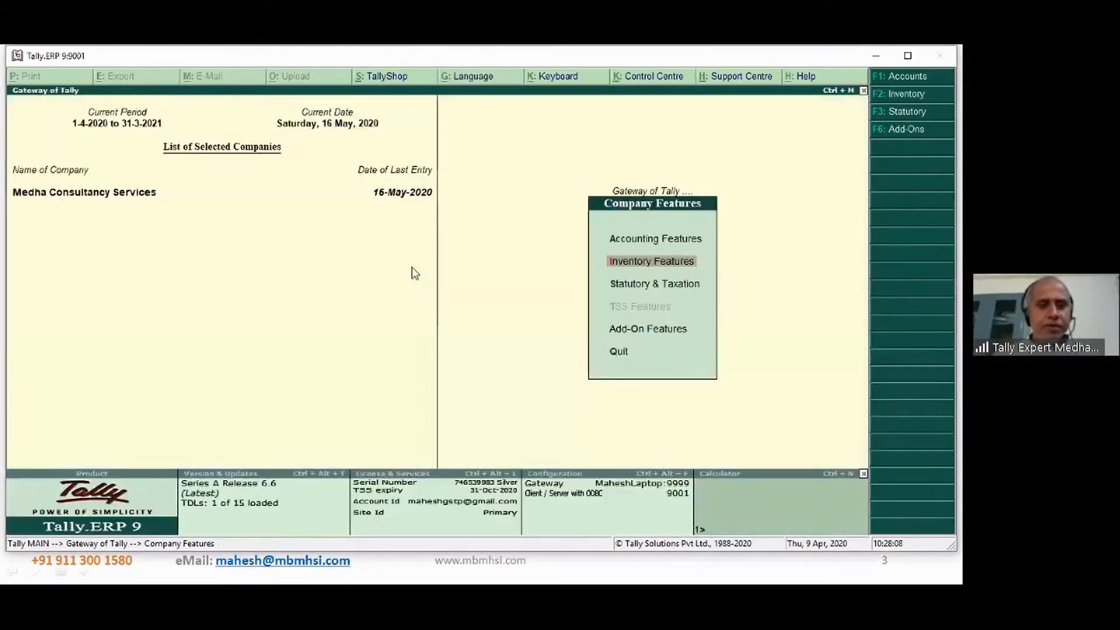
pyautogui.press('Escape')
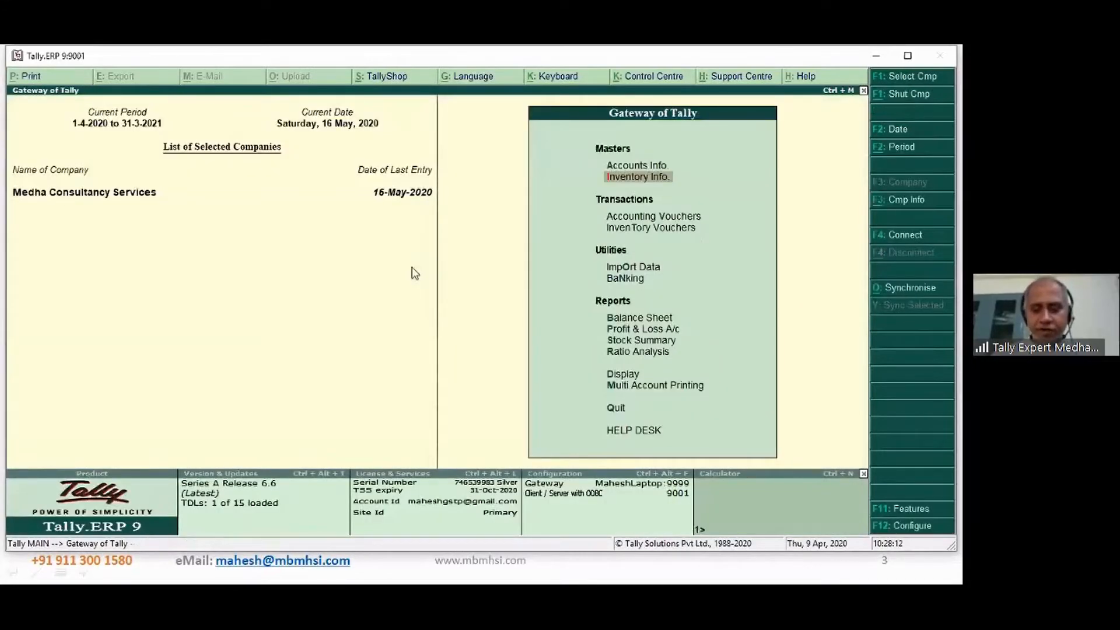
# Start creating multiple stock categories under All Items and enter Samsung and BPL, both under Primary.
pyautogui.press('Return')
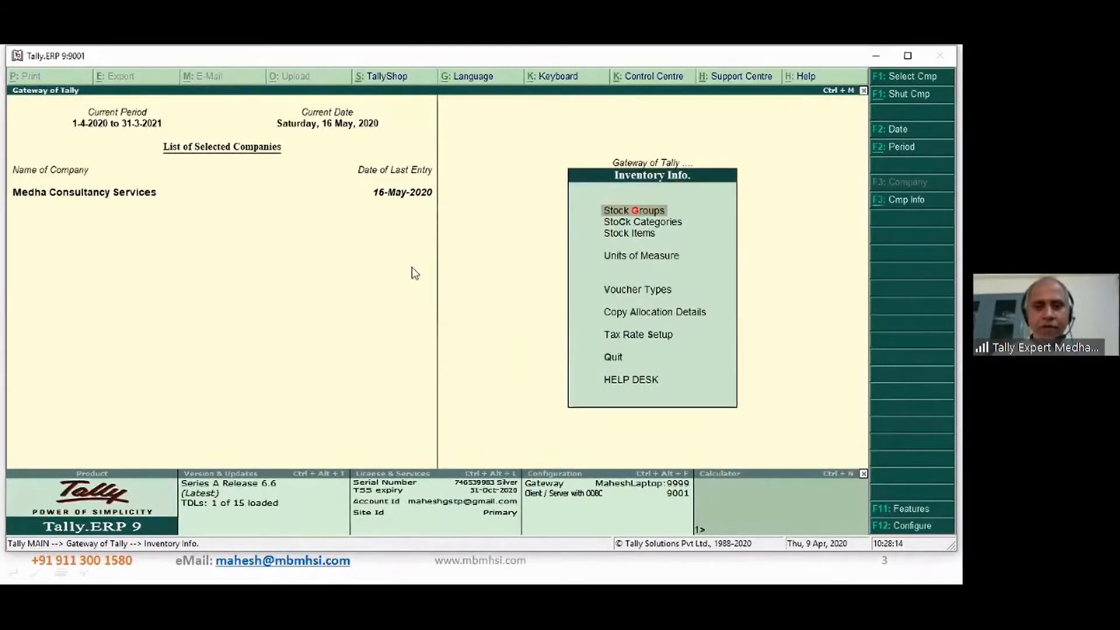
pyautogui.press('Down')
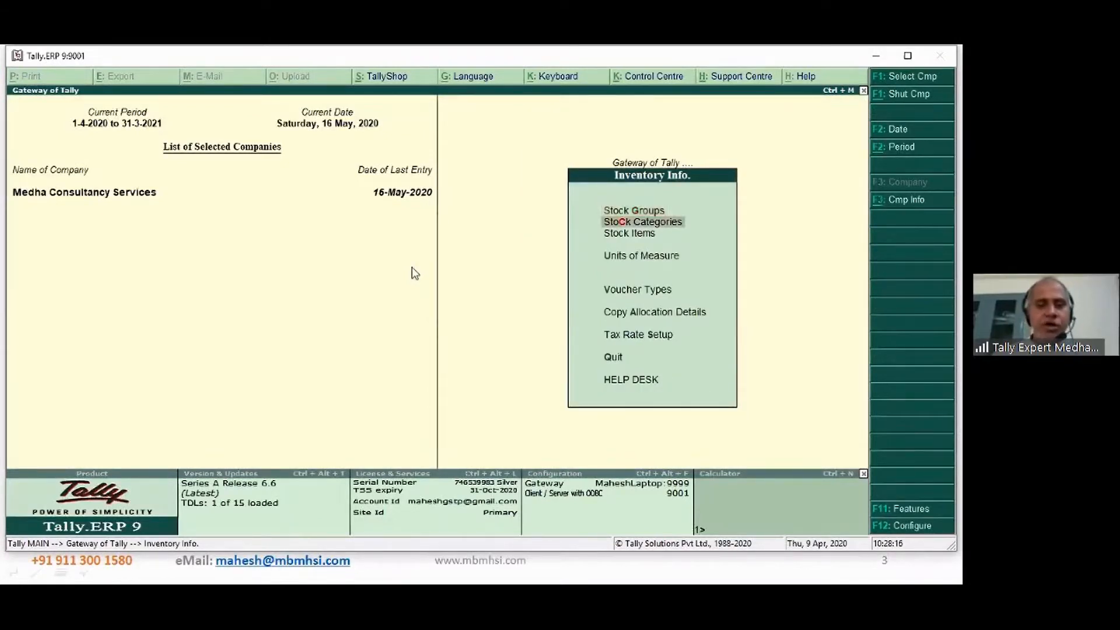
pyautogui.press('Return')
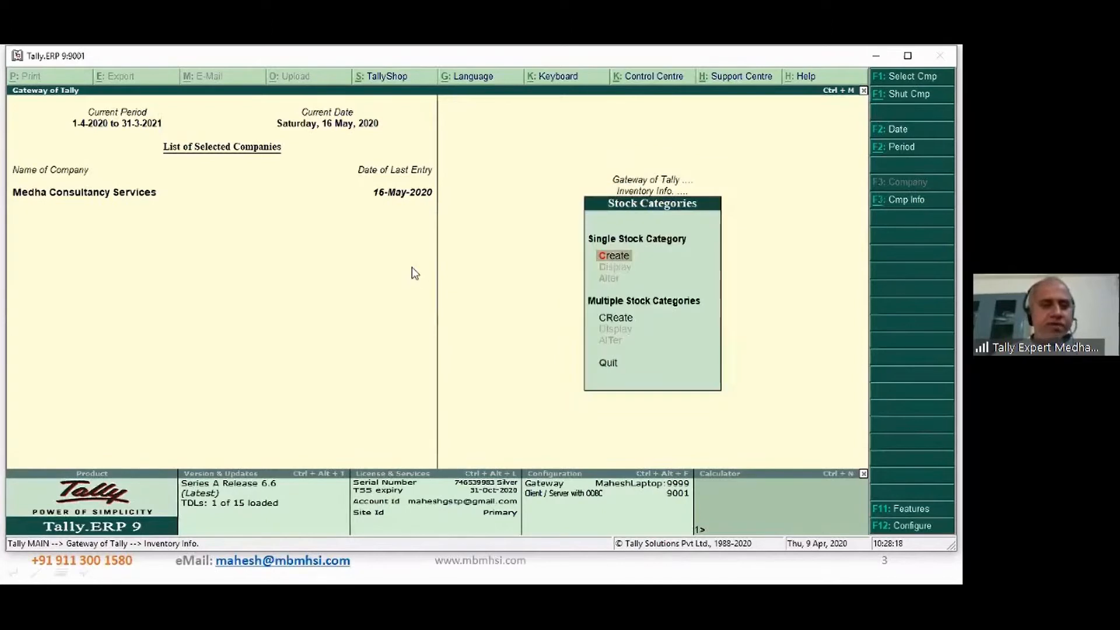
pyautogui.press('Down')
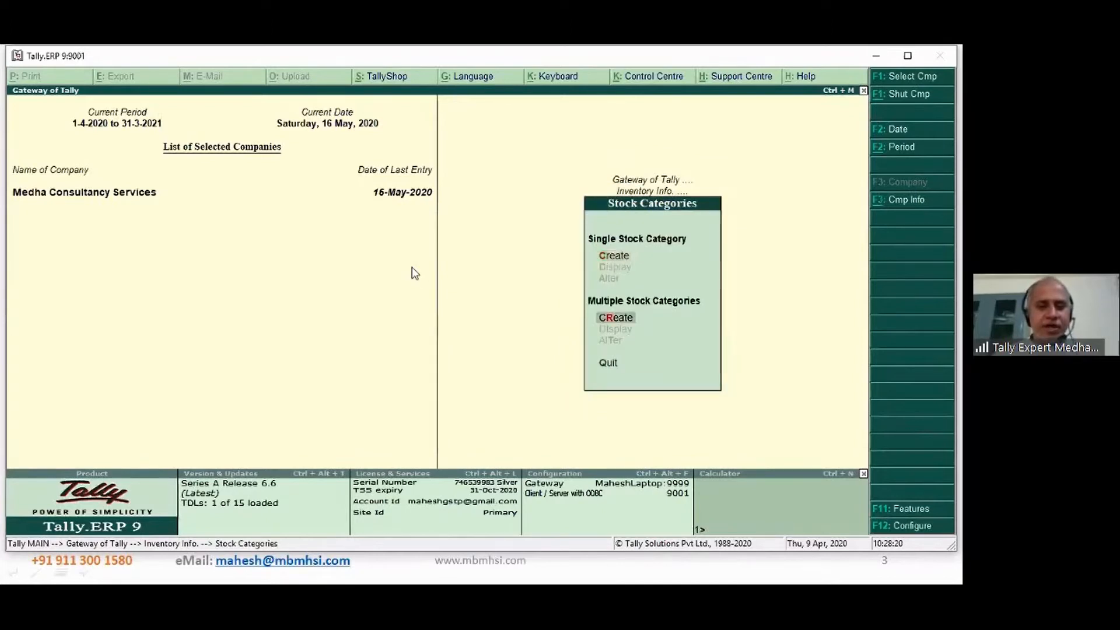
pyautogui.press('Return')
pyautogui.press('Return')
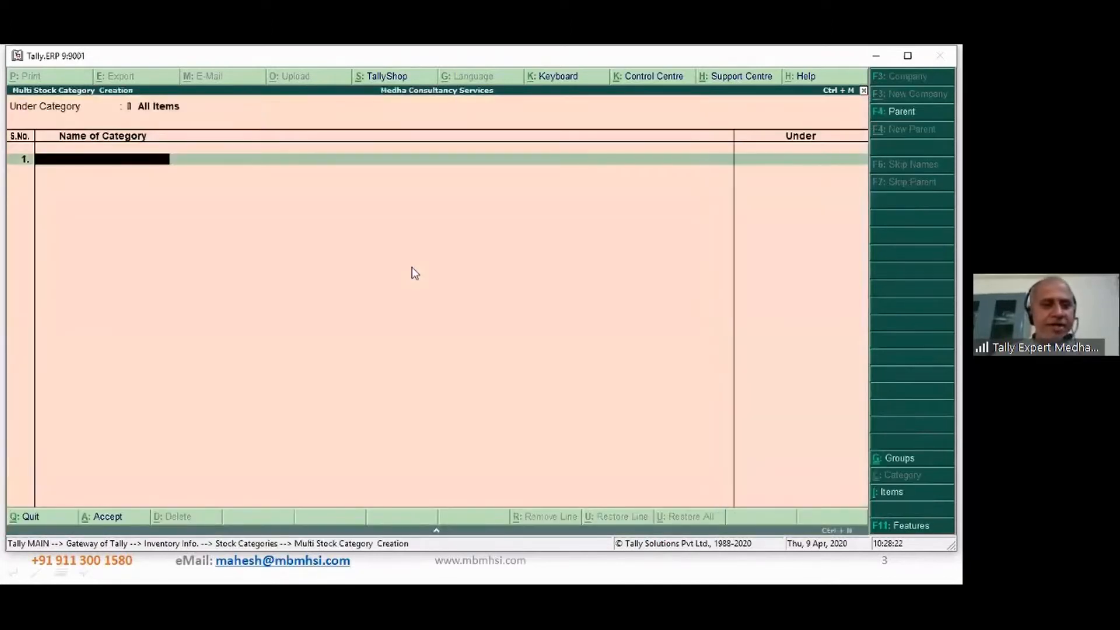
pyautogui.write('Samsung')
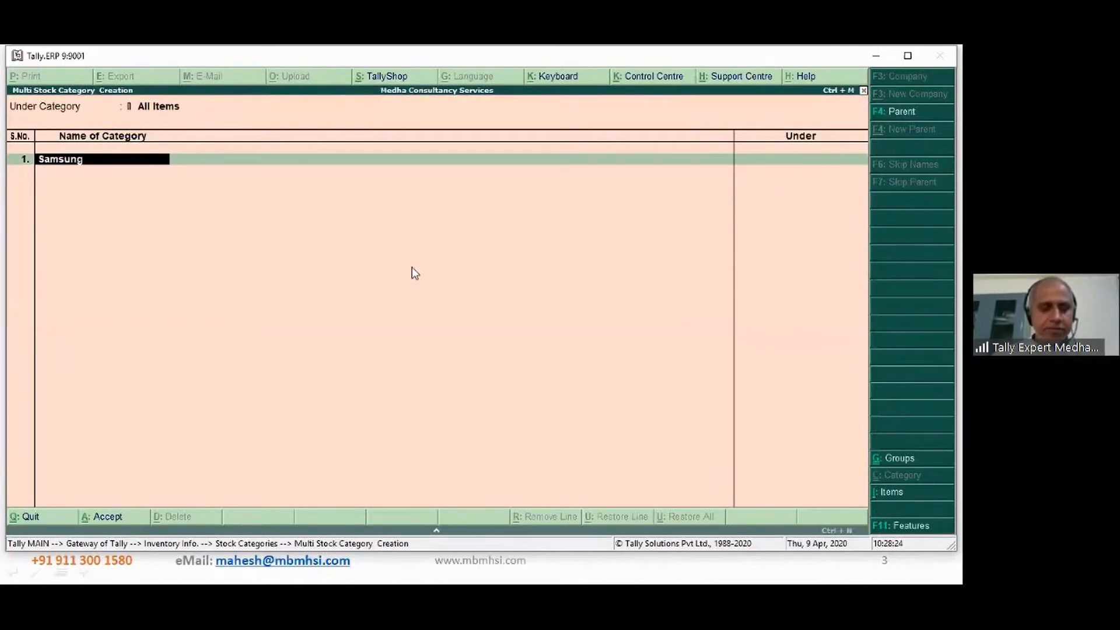
pyautogui.press('Return')
pyautogui.press('Return')
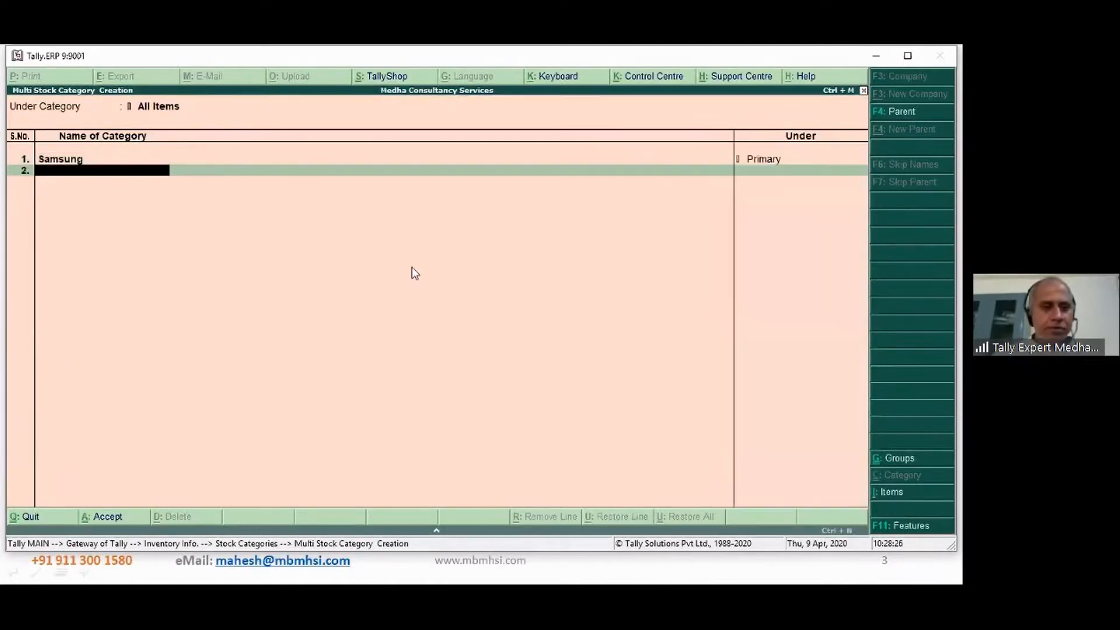
pyautogui.write('BPL')
pyautogui.press('Return')
pyautogui.press('Return')
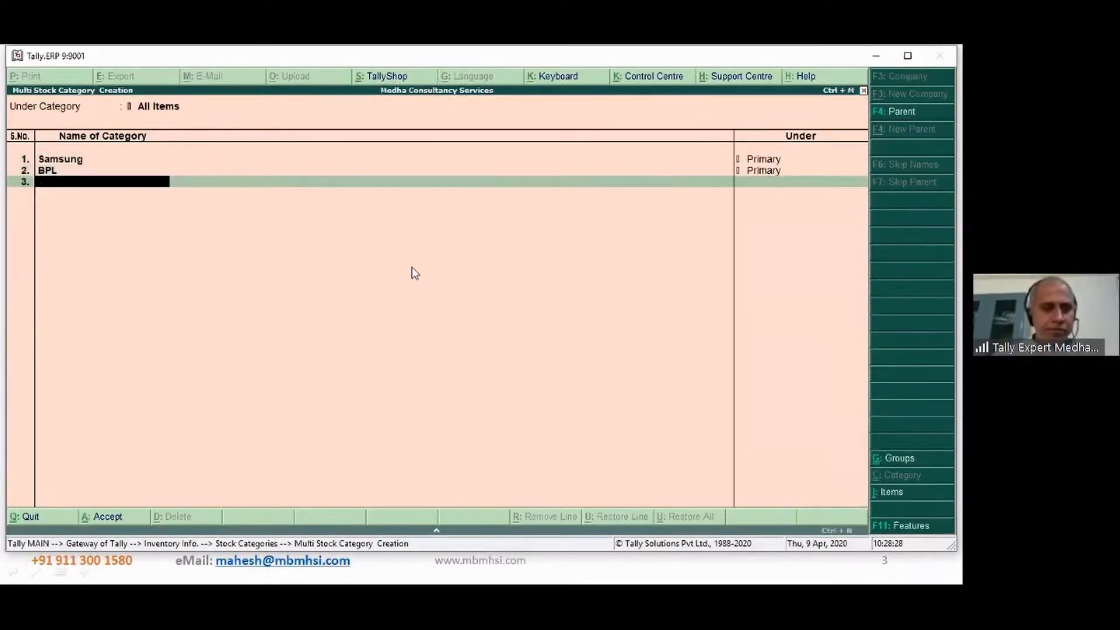
# Add the categories Voltas and Apple under Primary and save the list of new stock categories.
pyautogui.write('Volta')
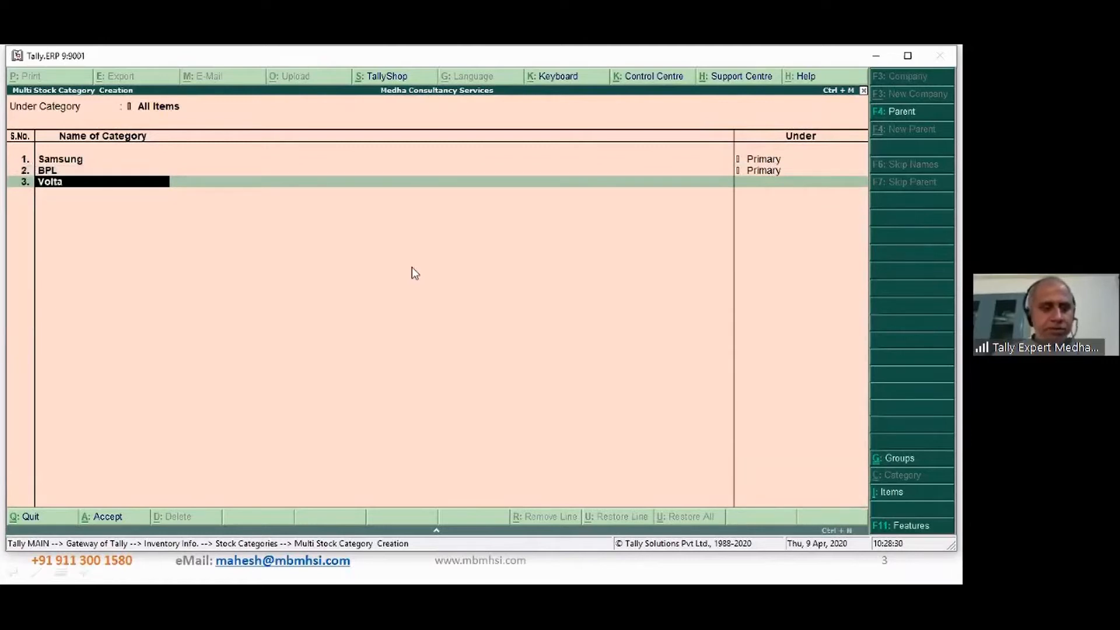
pyautogui.write('s')
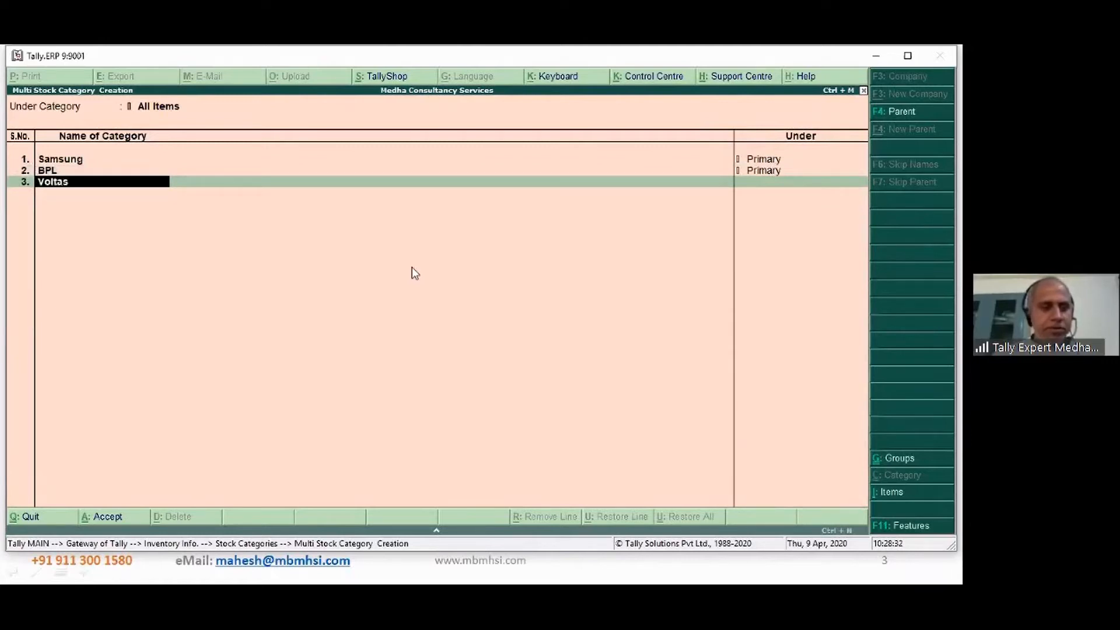
pyautogui.press('Return')
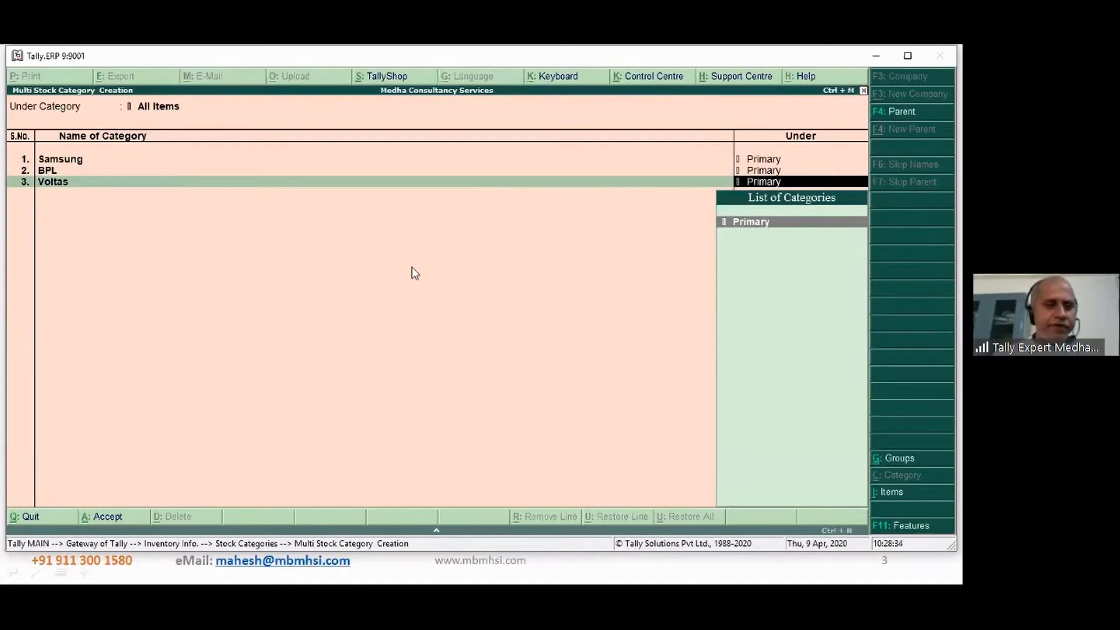
pyautogui.press('Return')
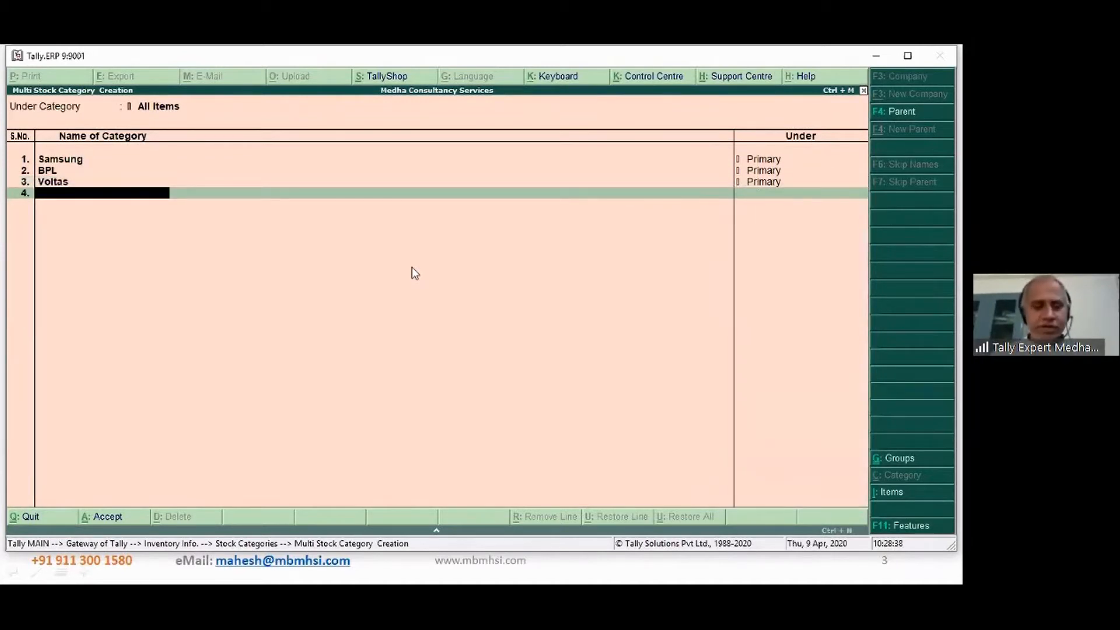
pyautogui.write('A')
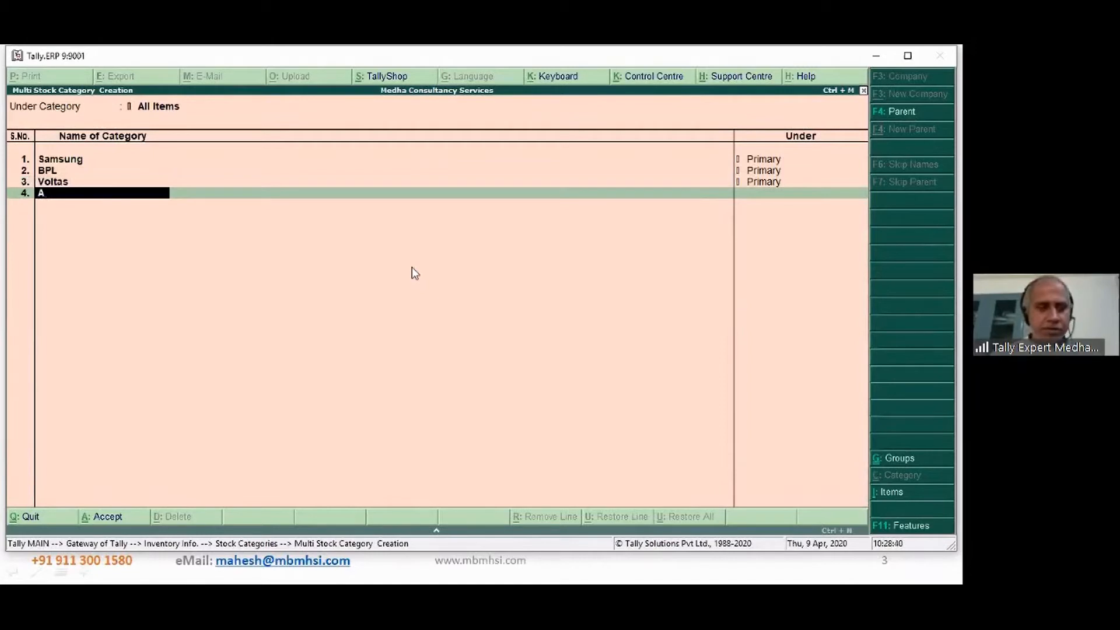
pyautogui.write('pple')
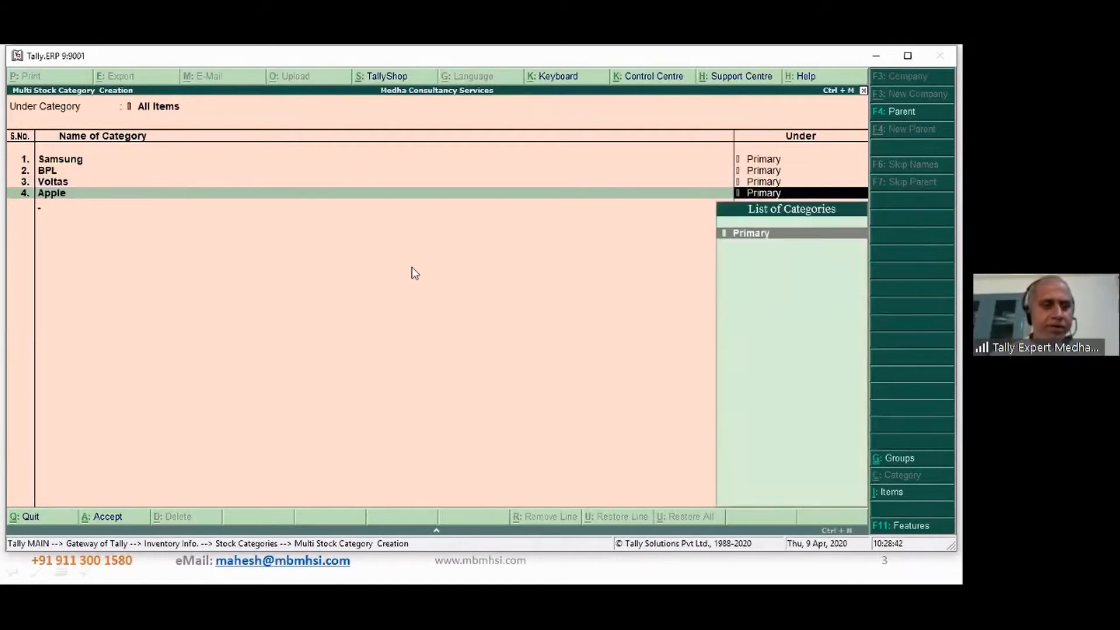
pyautogui.press('Return')
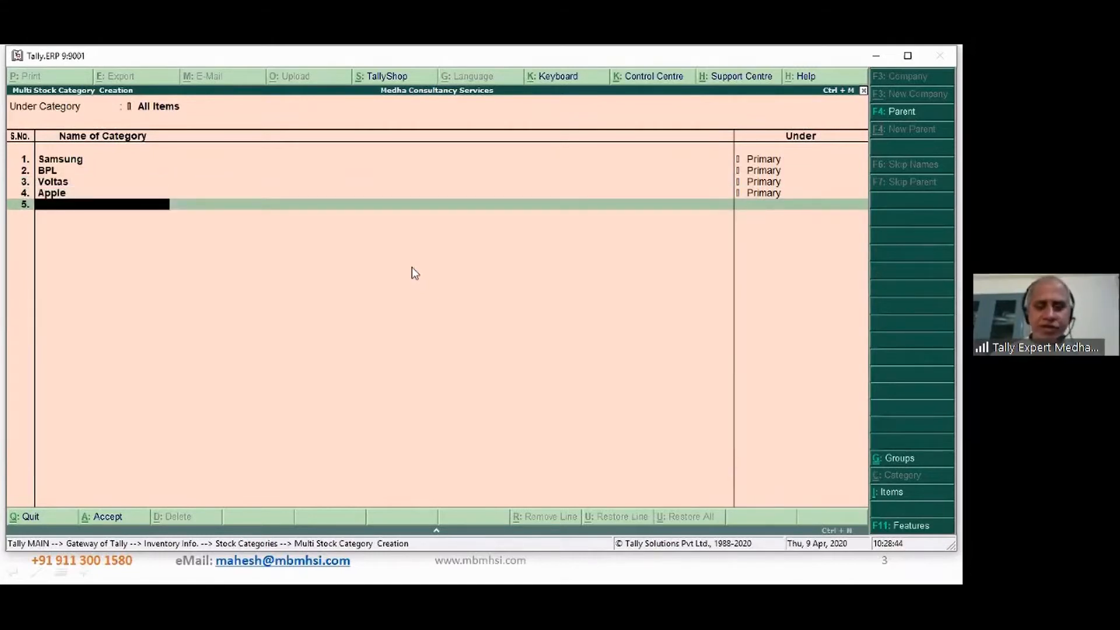
pyautogui.press('Return')
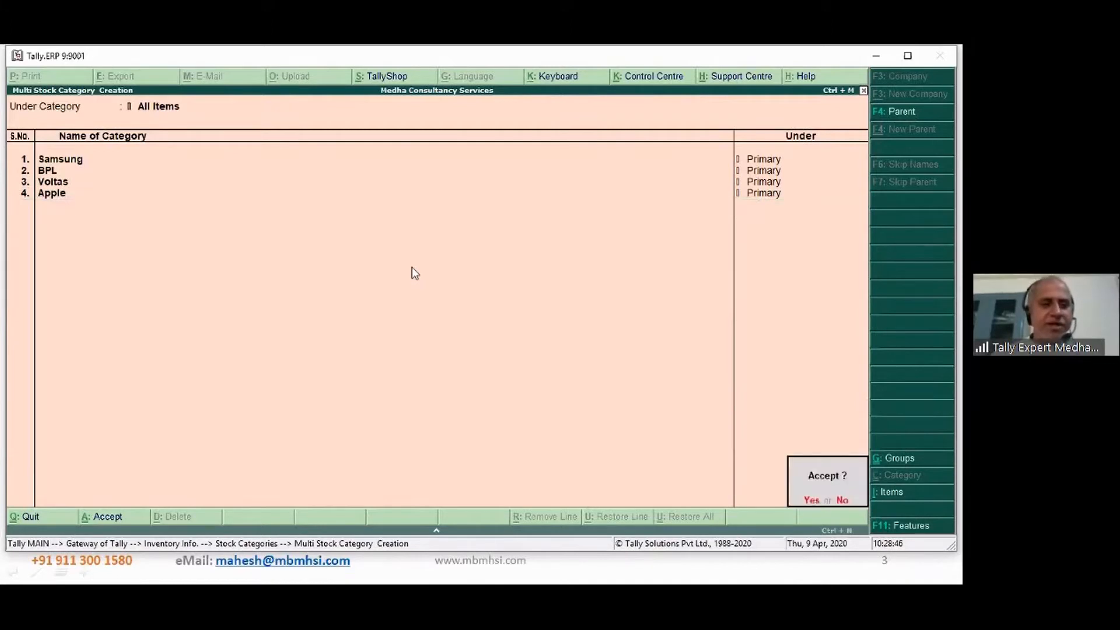
pyautogui.press('y')
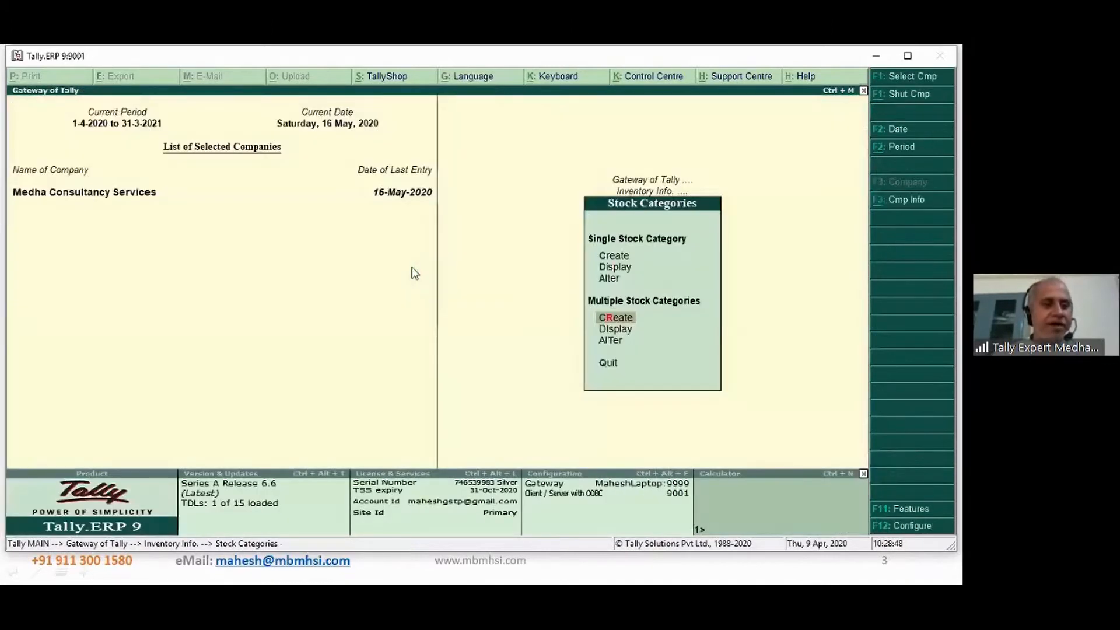
pyautogui.press('Escape')
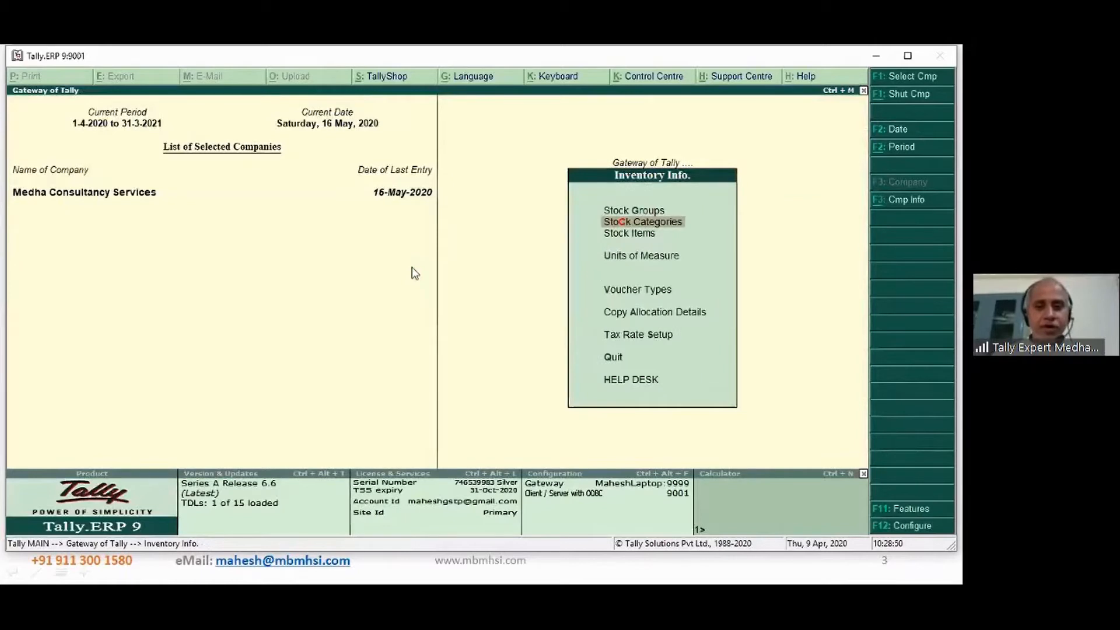
# Alter the single stock item BPL Music System, assigning it to the category BPL, and save it.
pyautogui.press('Down')
pyautogui.press('Return')
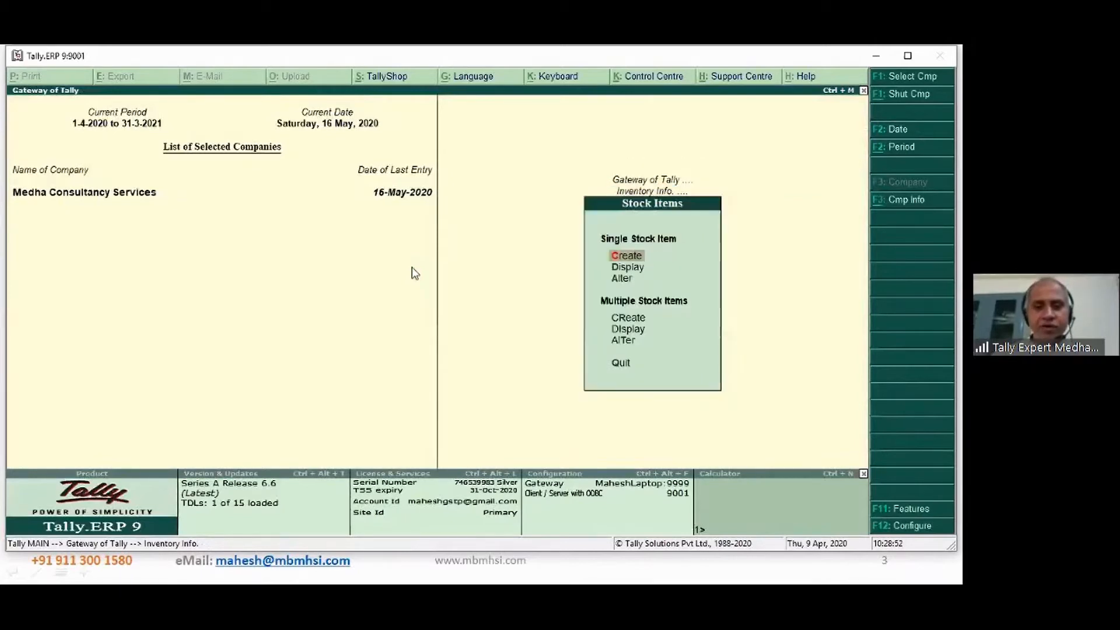
pyautogui.press('Down')
pyautogui.press('Down')
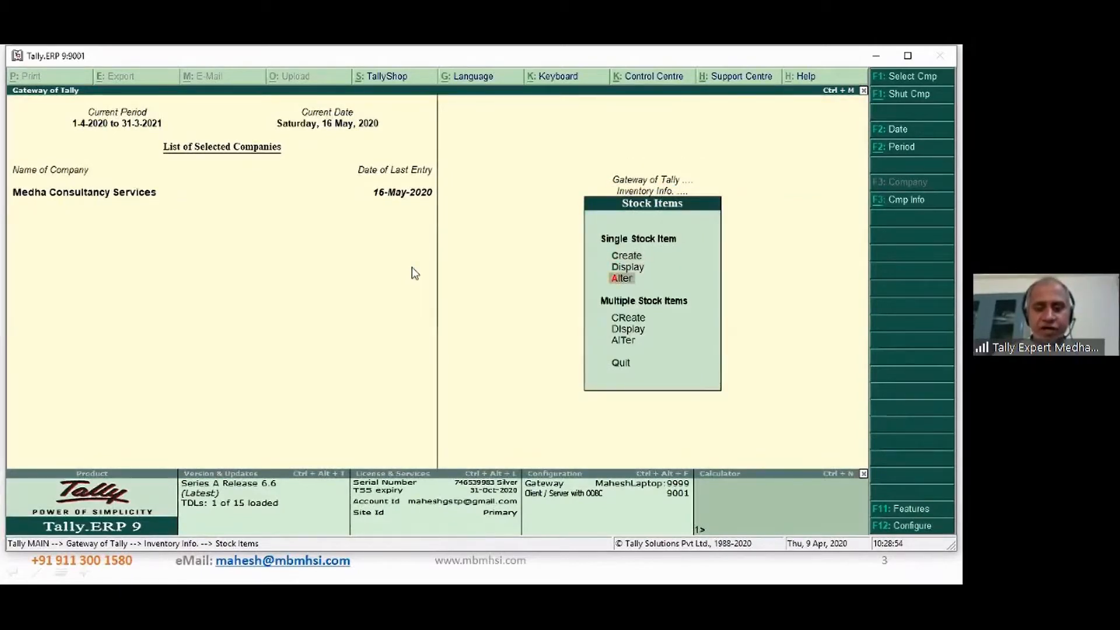
pyautogui.press('Return')
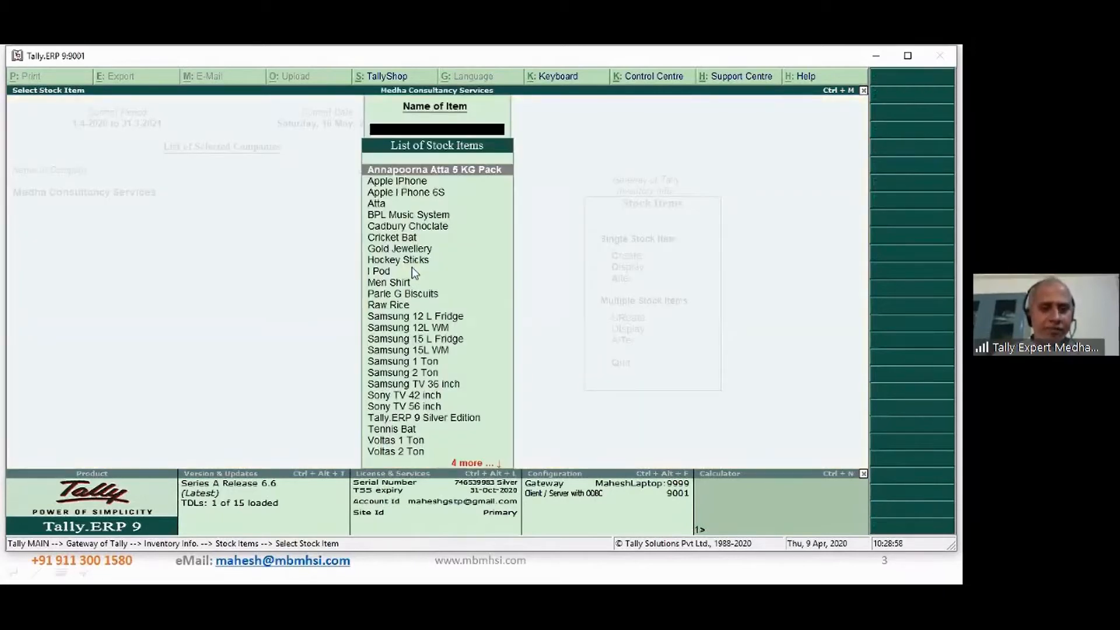
pyautogui.press('Down')
pyautogui.press('Down')
pyautogui.press('Down')
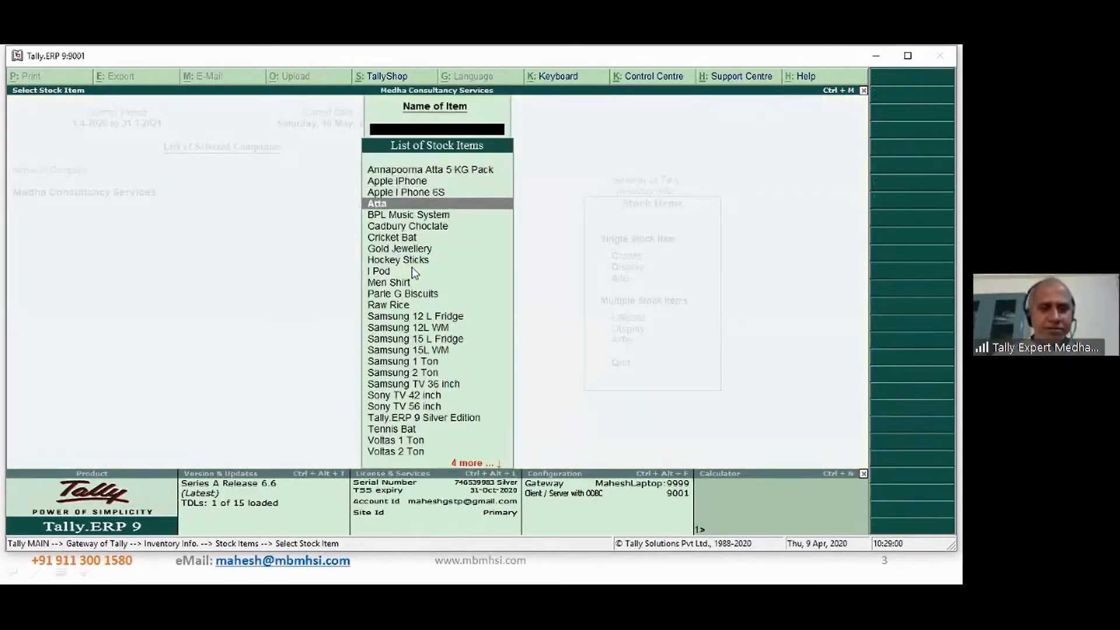
pyautogui.press('Down')
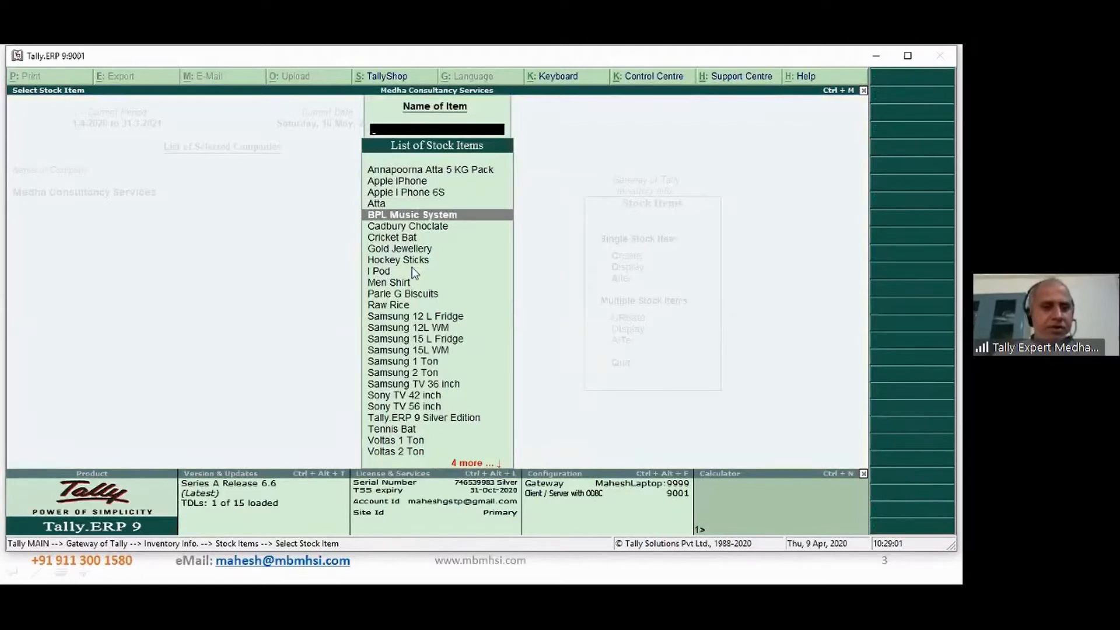
pyautogui.press('Return')
pyautogui.press('Return')
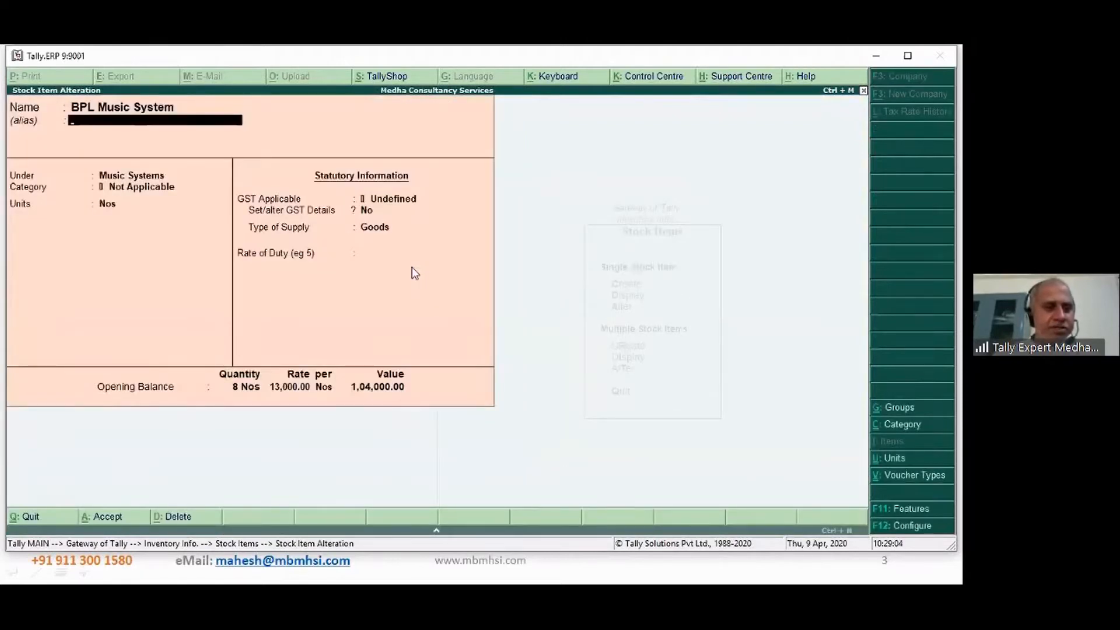
pyautogui.press('Return')
pyautogui.press('Return')
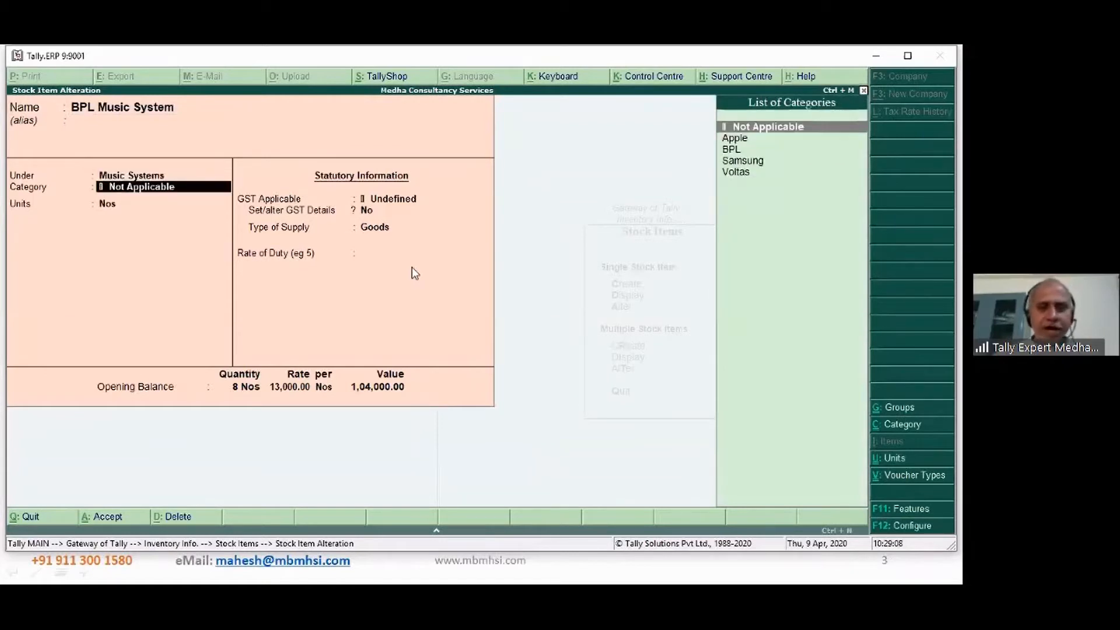
pyautogui.press('Down')
pyautogui.press('Down')
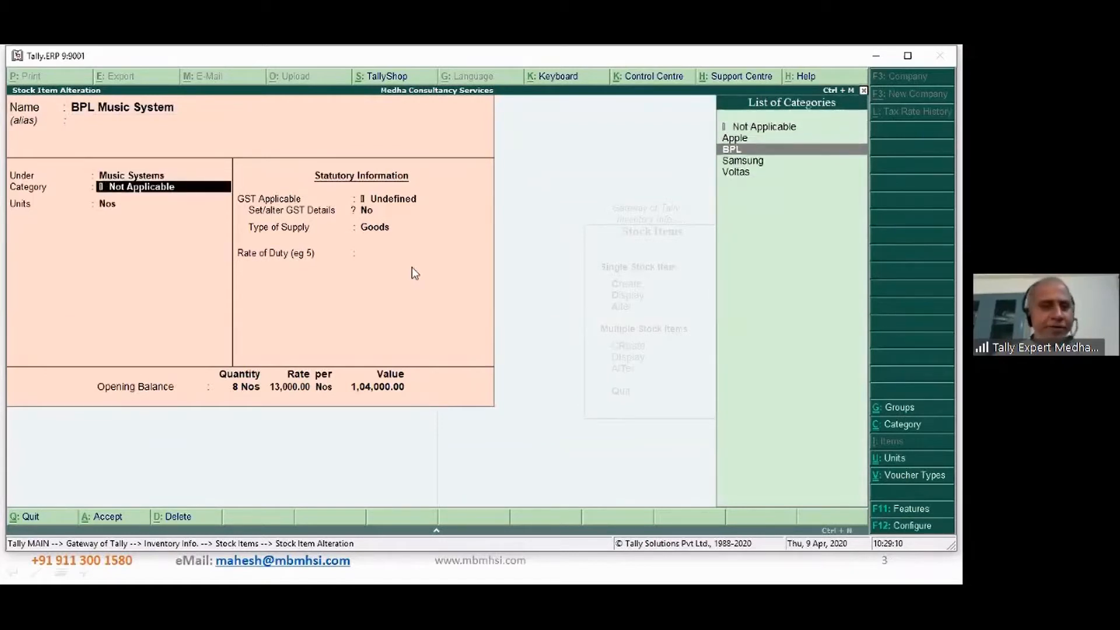
pyautogui.press('Return')
pyautogui.hotkey('ctrl', 'a')
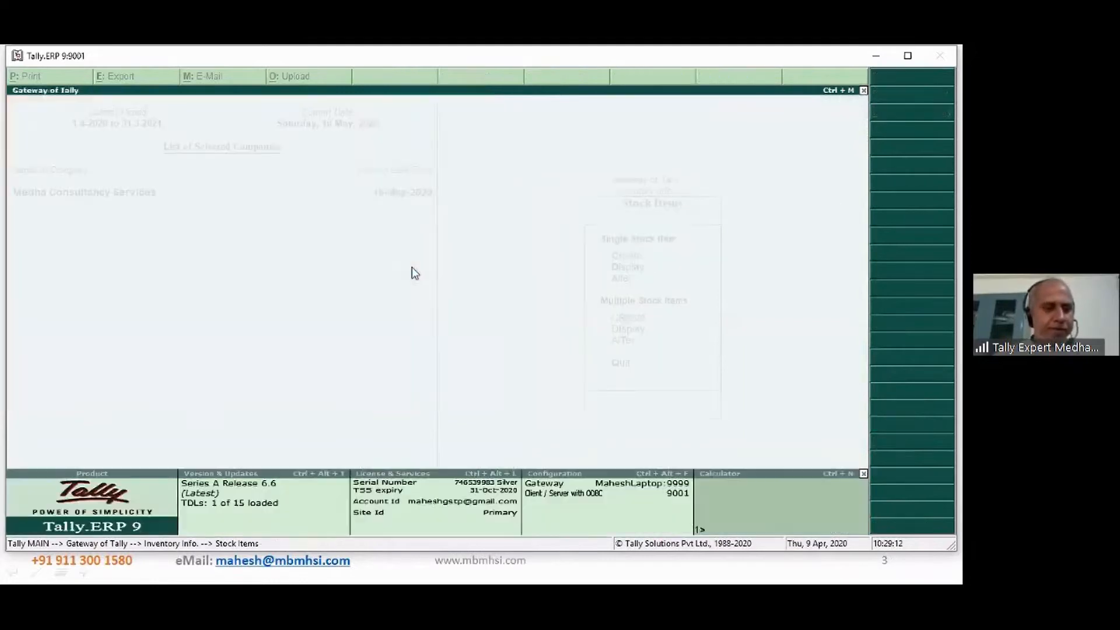
# Alter the stock item Samsung 12 L Fridge to use the category Samsung and save it.
pyautogui.press('Down')
pyautogui.press('Down')
pyautogui.press('Down')
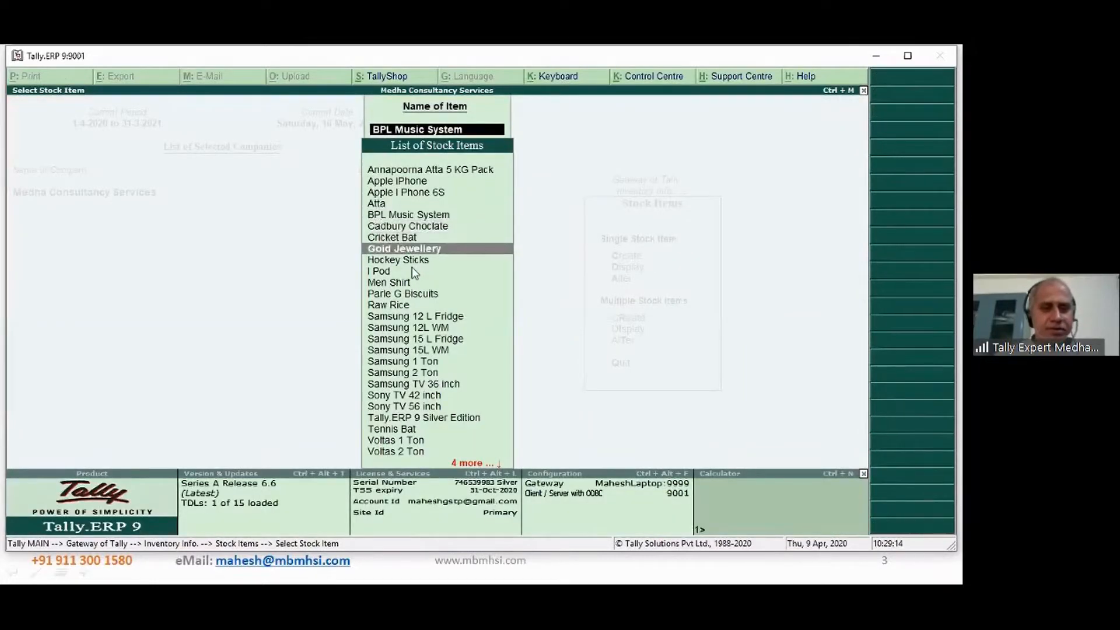
pyautogui.press('Down')
pyautogui.press('Down')
pyautogui.press('Down')
pyautogui.press('Down')
pyautogui.press('Down')
pyautogui.press('Down')
pyautogui.press('Return')
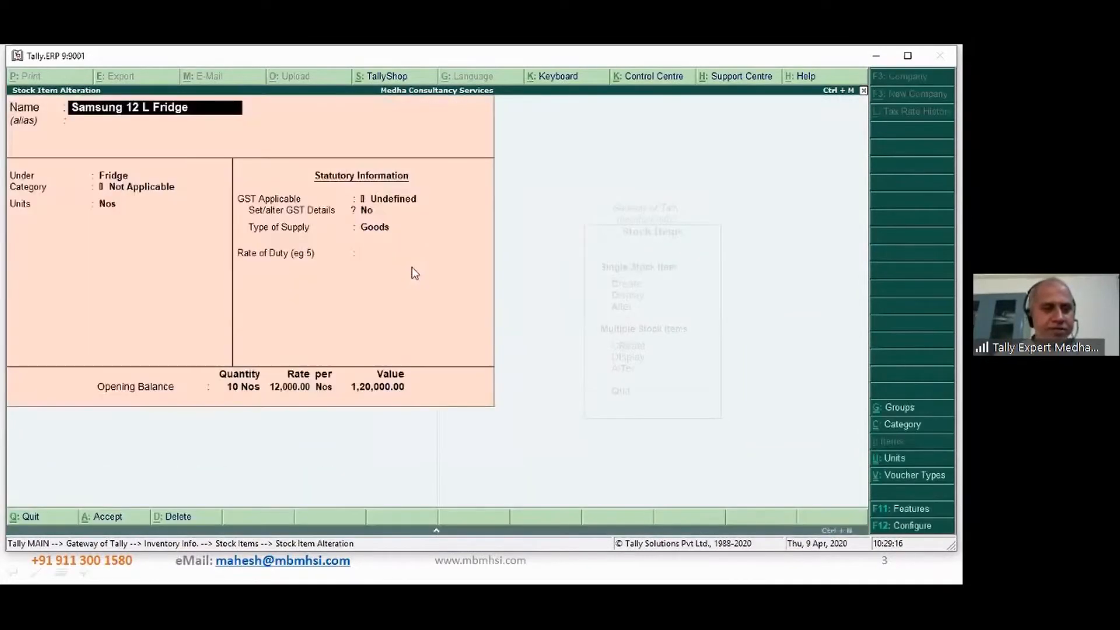
pyautogui.press('Return')
pyautogui.press('Return')
pyautogui.press('Return')
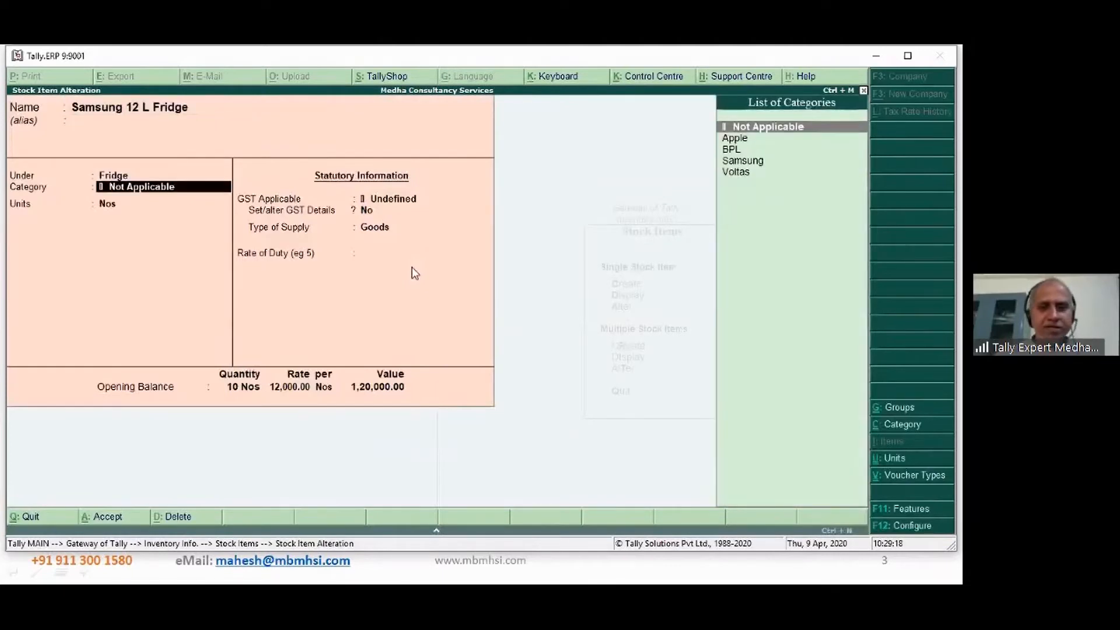
pyautogui.press('Down')
pyautogui.press('Down')
pyautogui.press('Down')
pyautogui.press('Return')
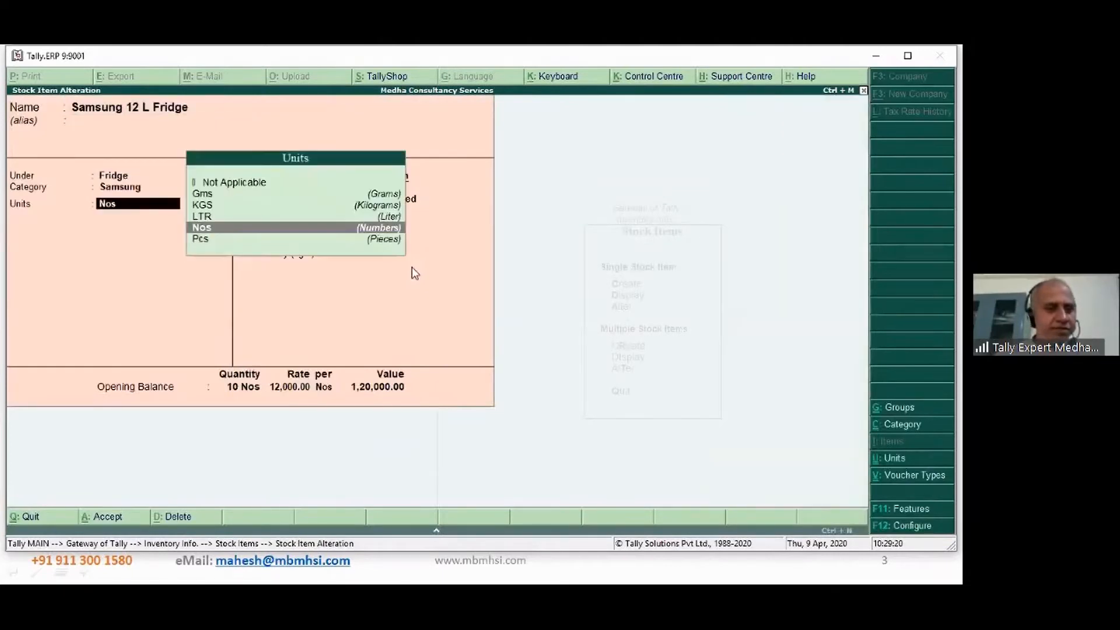
pyautogui.hotkey('ctrl', 'a')
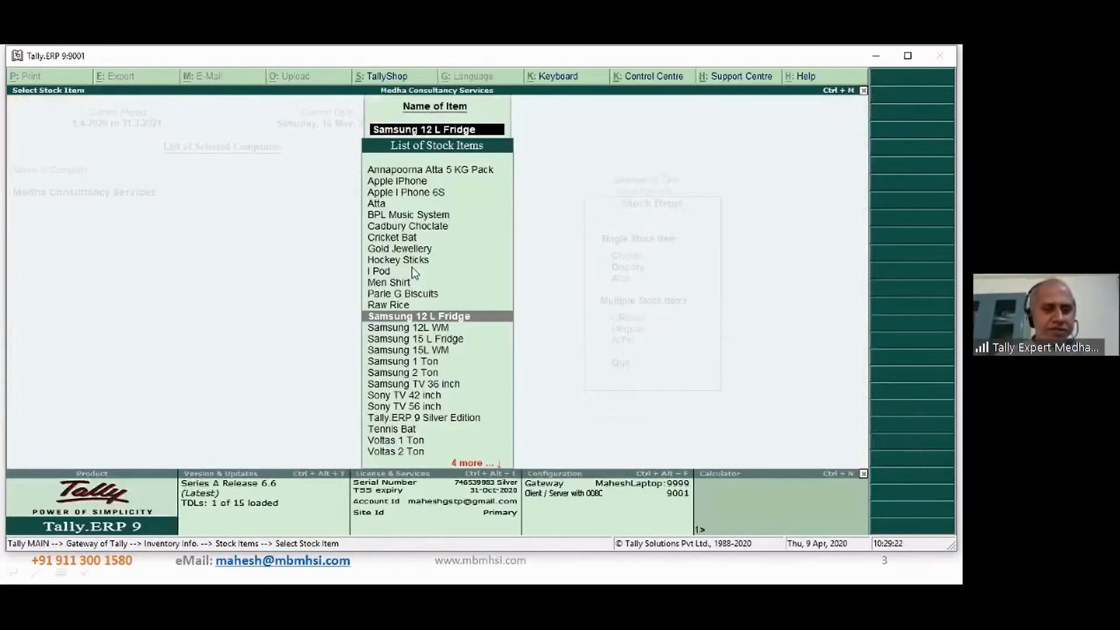
# Set the category of the stock item Samsung 12L WM to Samsung and save the alteration.
pyautogui.press('Down')
pyautogui.press('Return')
pyautogui.press('Return')
pyautogui.press('Return')
pyautogui.press('Return')
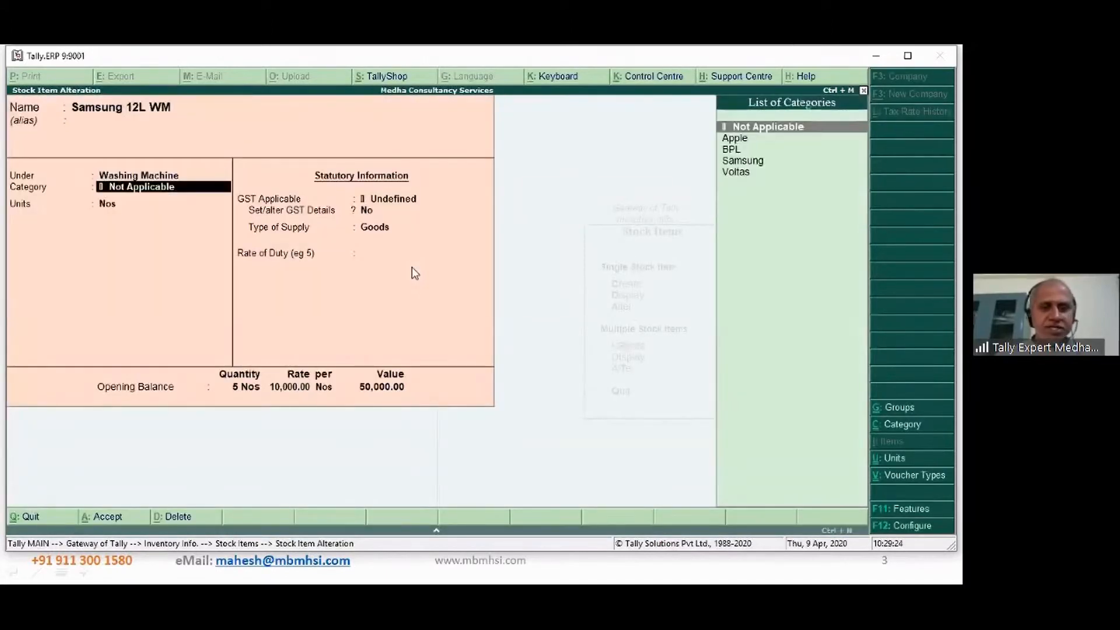
pyautogui.press('Down')
pyautogui.press('Down')
pyautogui.press('Down')
pyautogui.press('Return')
pyautogui.press('Return')
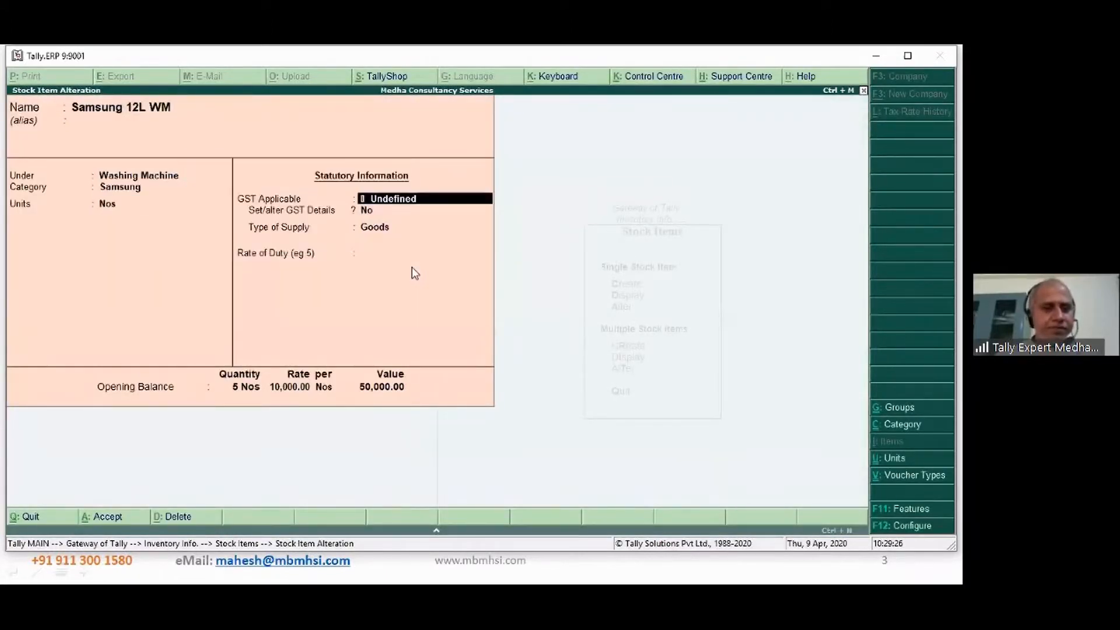
pyautogui.hotkey('ctrl', 'a')
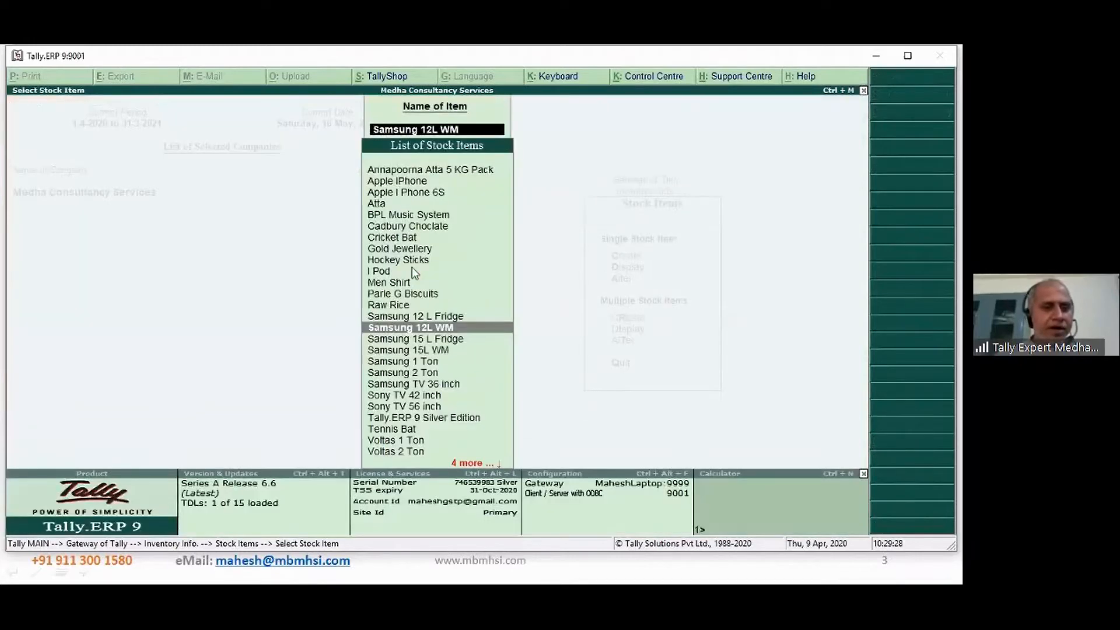
# Alter the stock item Annapoorna Atta 5 KG Pack, creating the new category ITC under Primary for it, and save the item.
pyautogui.press('Escape')
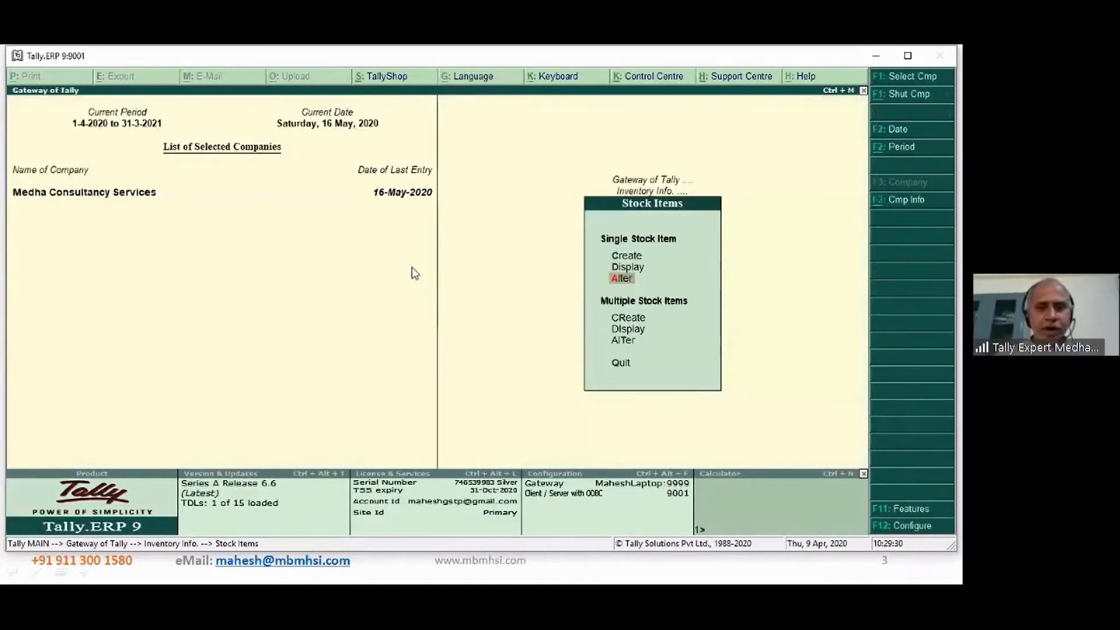
pyautogui.press('Return')
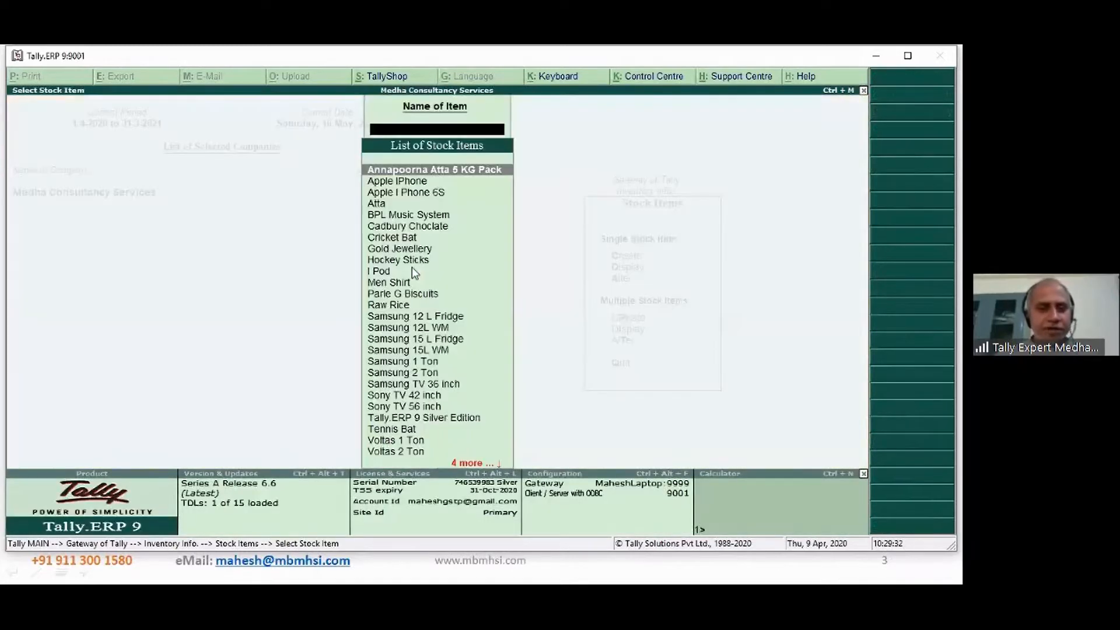
pyautogui.press('Return')
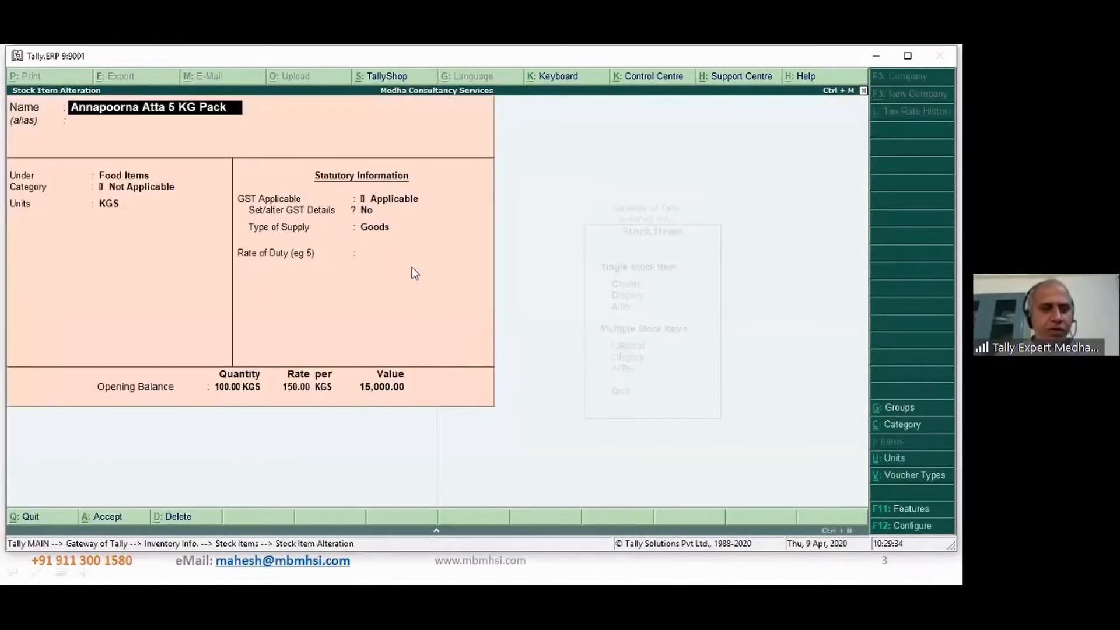
pyautogui.press('Return')
pyautogui.press('Return')
pyautogui.press('Return')
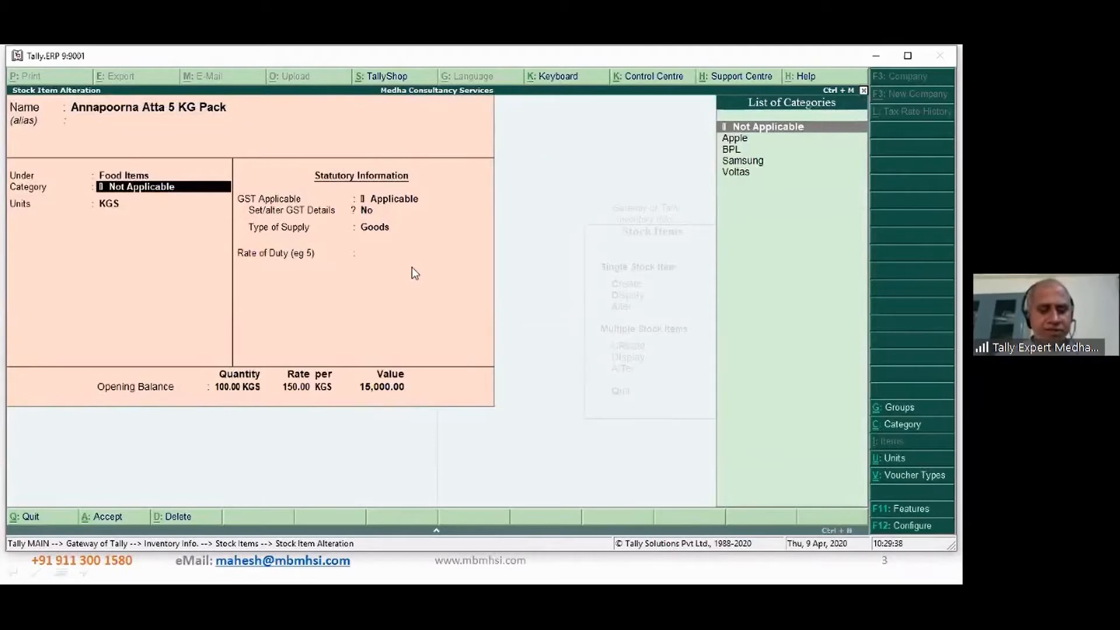
pyautogui.hotkey('alt', 'c')
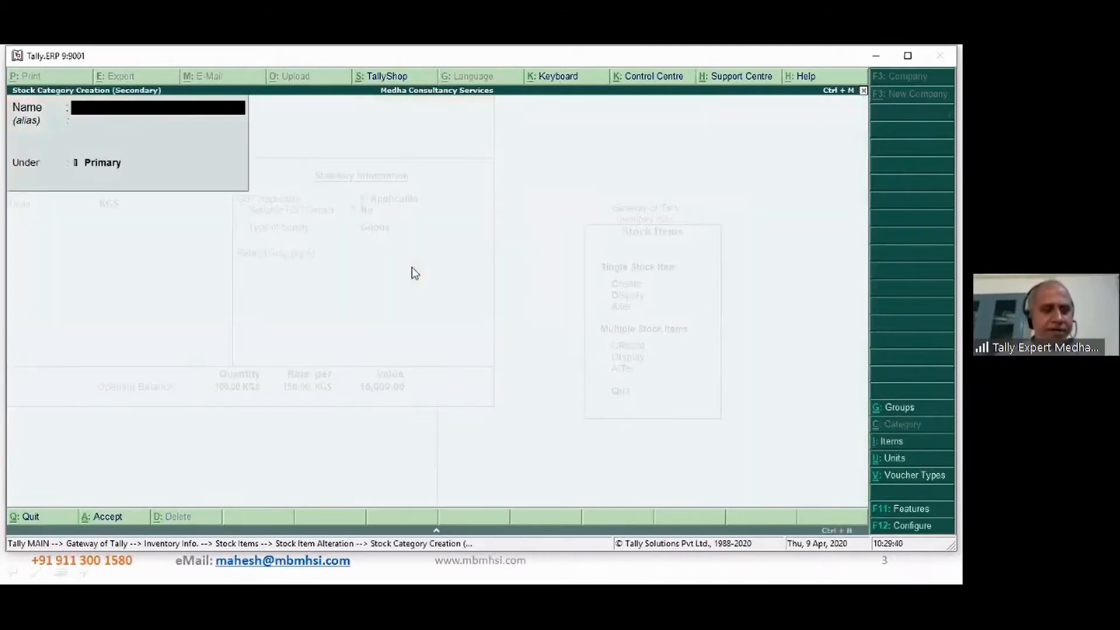
pyautogui.write('ITC')
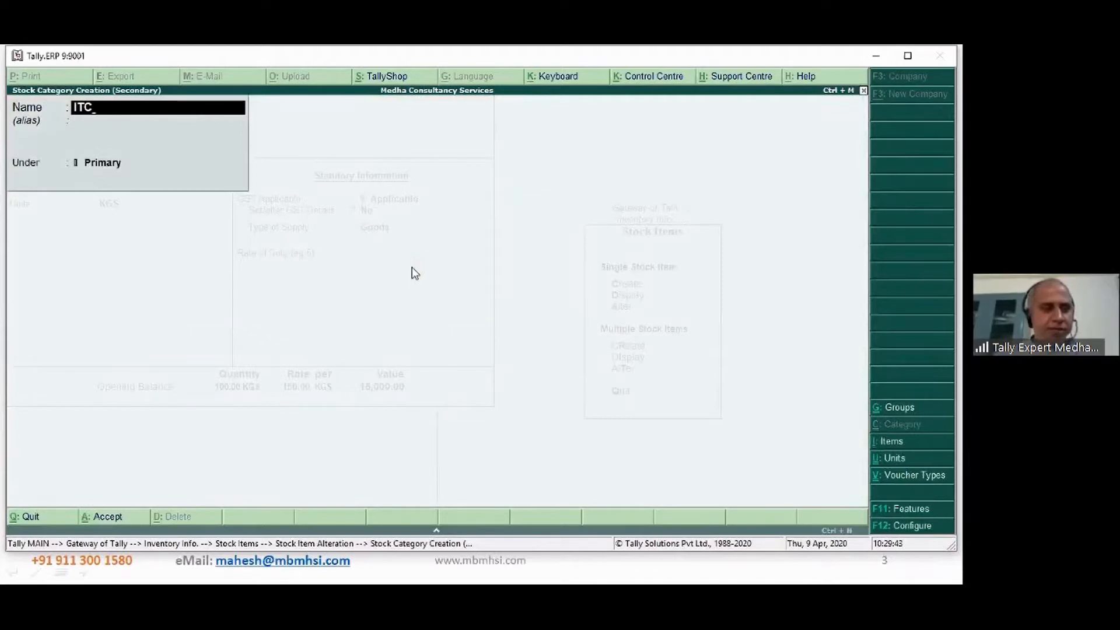
pyautogui.press('Return')
pyautogui.press('Return')
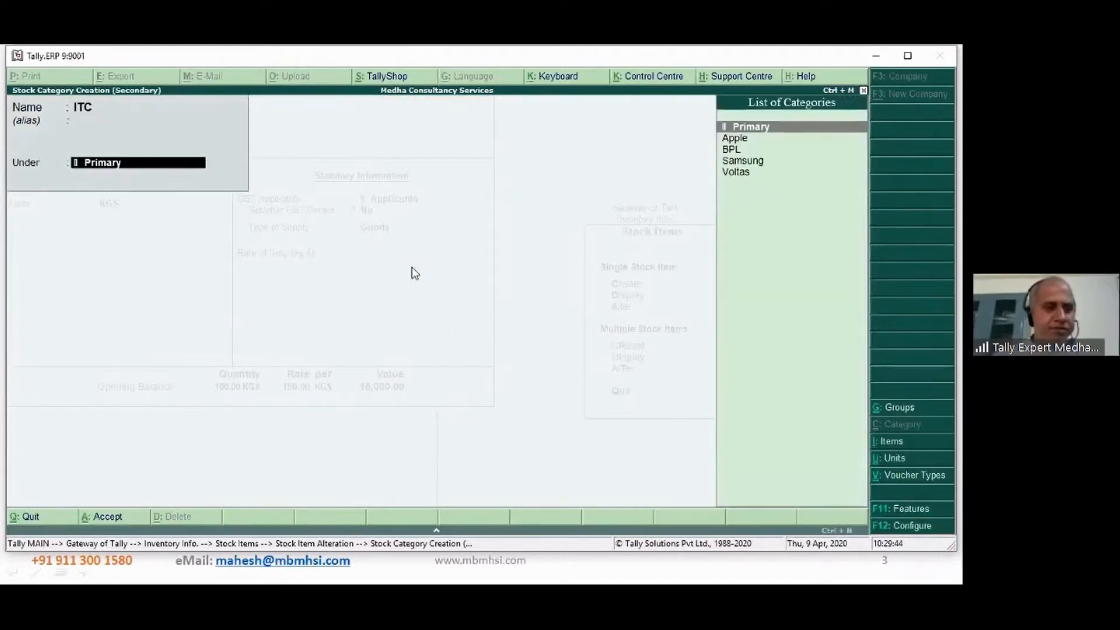
pyautogui.press('Return')
pyautogui.press('Return')
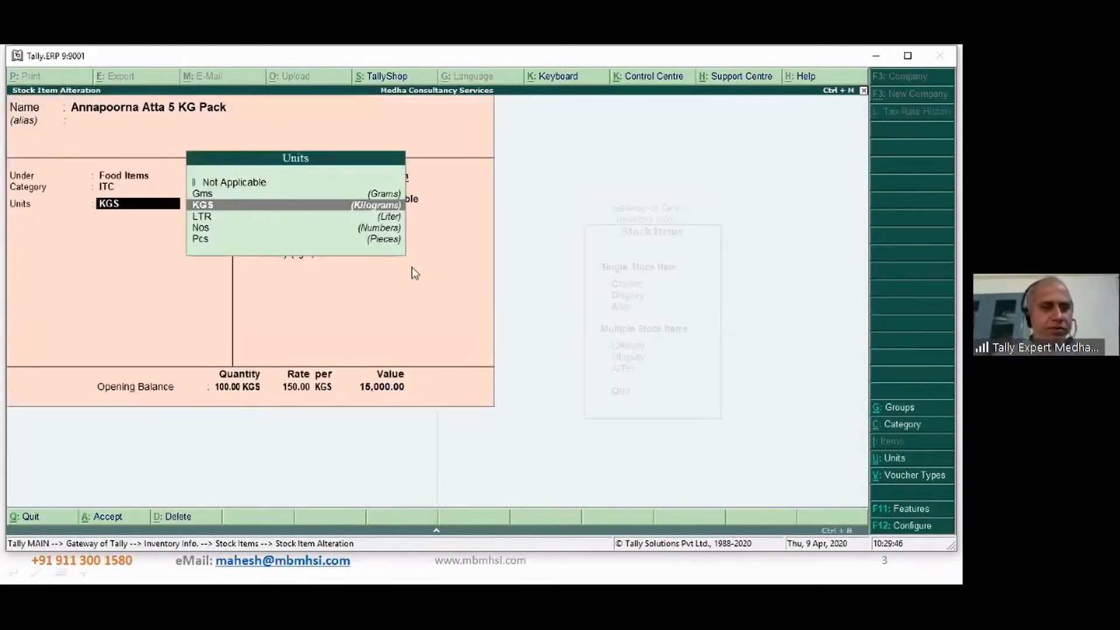
pyautogui.press('Return')
pyautogui.hotkey('ctrl', 'a')
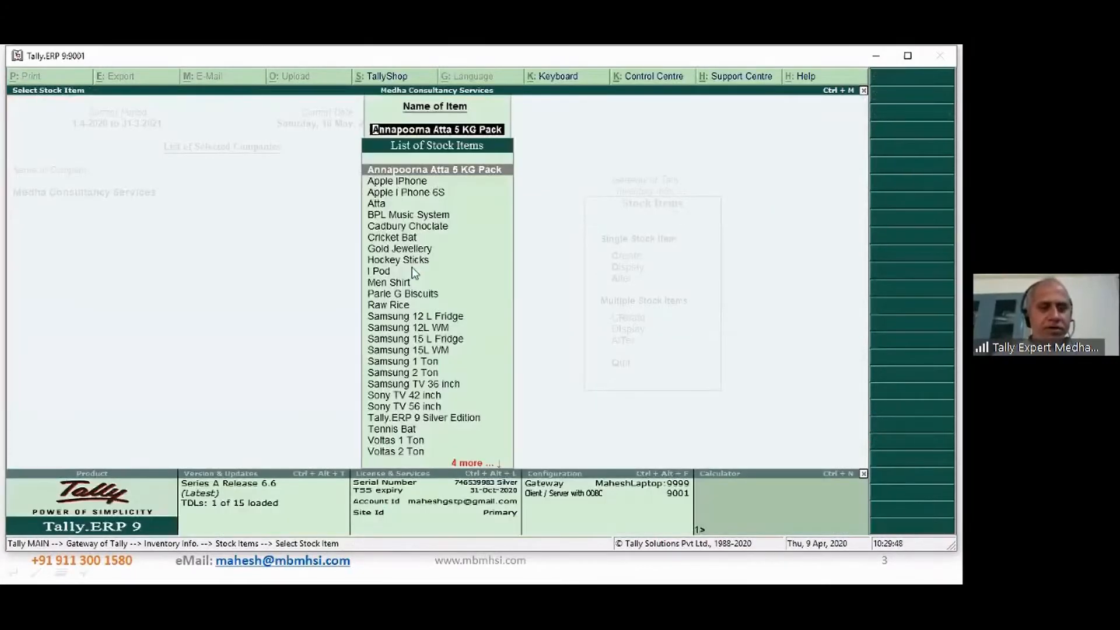
# Assign the stock item Apple IPhone to the category Apple and save the alteration.
pyautogui.press('Down')
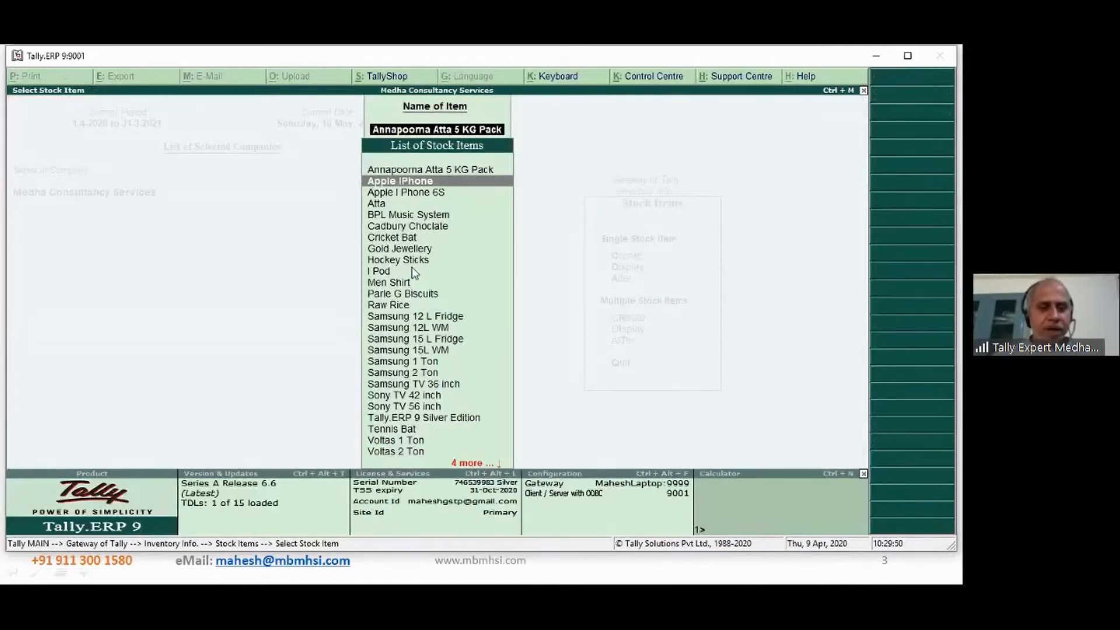
pyautogui.press('Return')
pyautogui.press('Return')
pyautogui.press('Return')
pyautogui.press('Return')
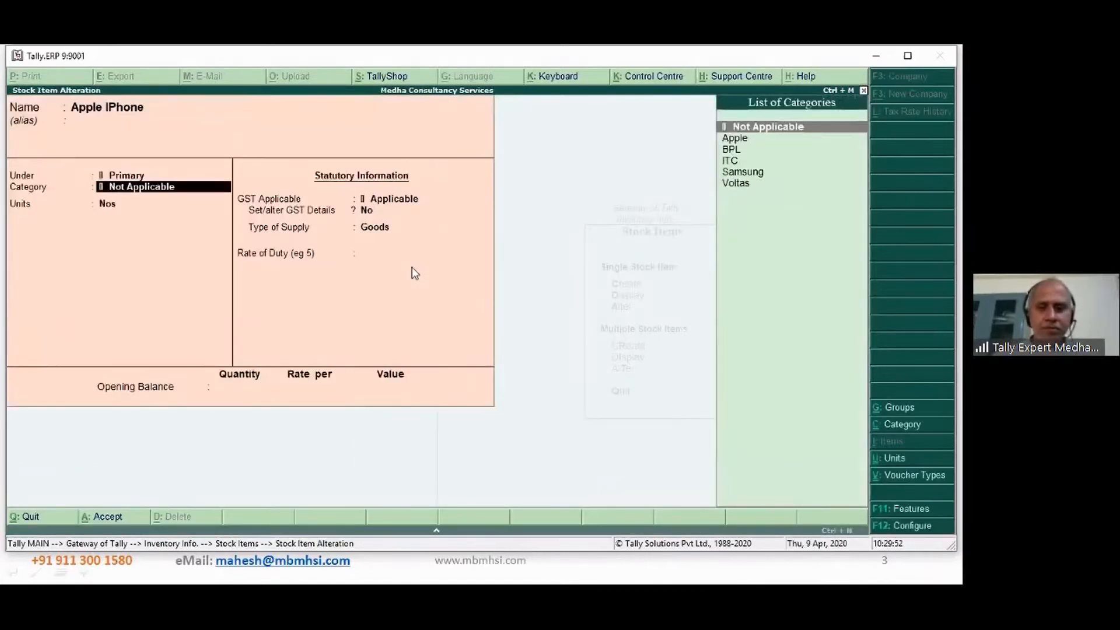
pyautogui.press('Down')
pyautogui.press('Return')
pyautogui.hotkey('ctrl', 'a')
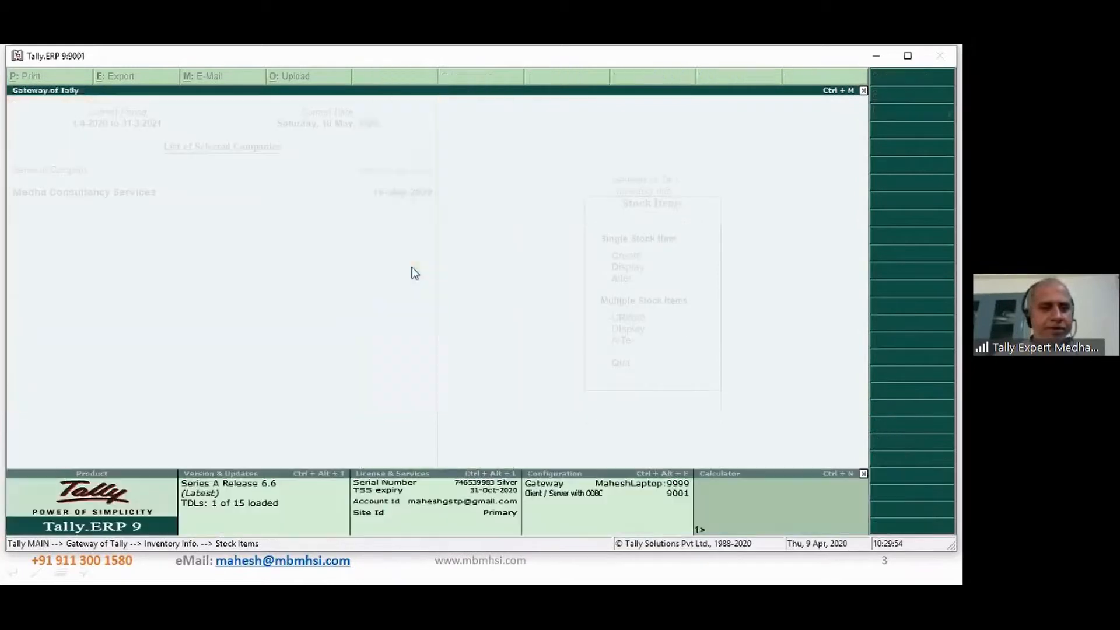
# Set the category of the stock item Apple I Phone 6S to Apple and save it.
pyautogui.press('Down')
pyautogui.press('Return')
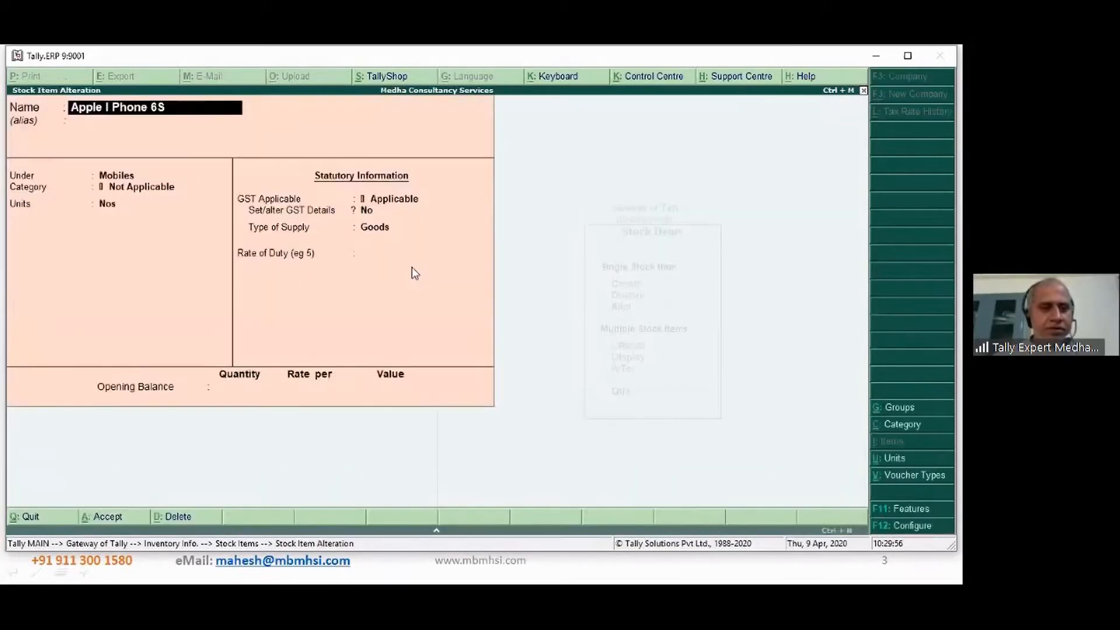
pyautogui.press('Return')
pyautogui.press('Return')
pyautogui.press('Return')
pyautogui.press('Down')
pyautogui.press('Return')
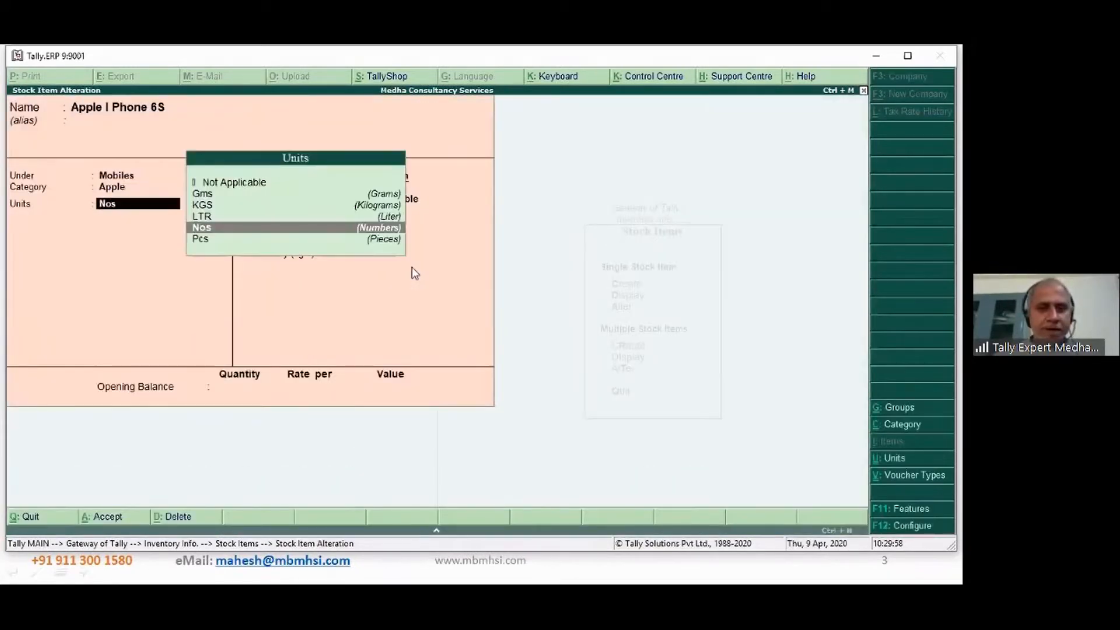
pyautogui.hotkey('ctrl', 'a')
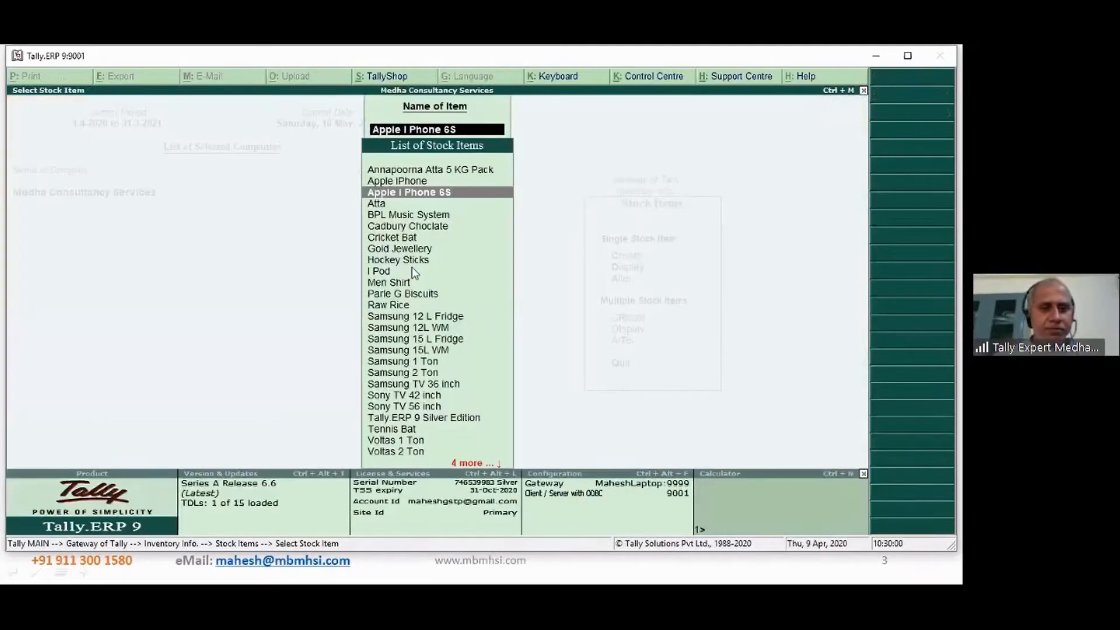
# Alter the stock item Atta, creating the new category Patanjali under Primary for it, and save the item.
pyautogui.press('Down')
pyautogui.press('Return')
pyautogui.press('Return')
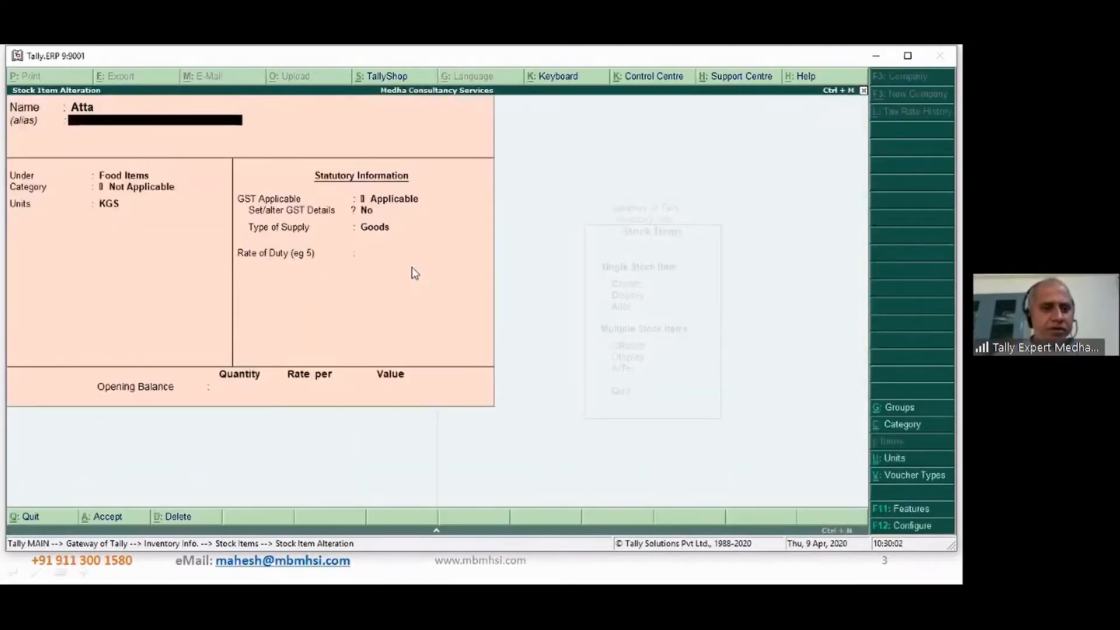
pyautogui.press('Return')
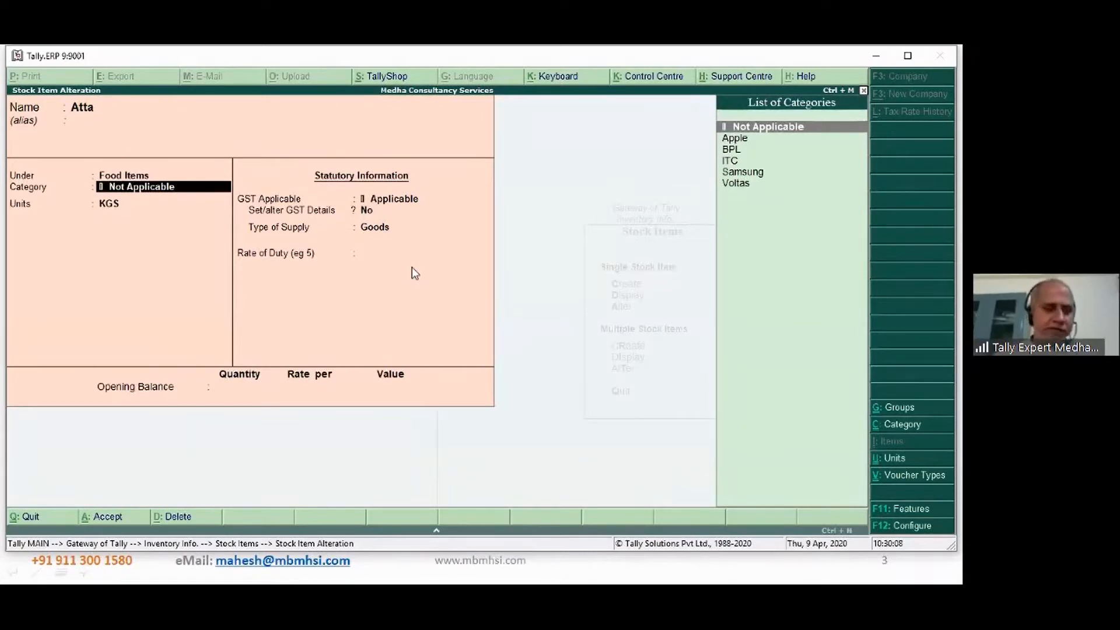
pyautogui.hotkey('alt', 'c')
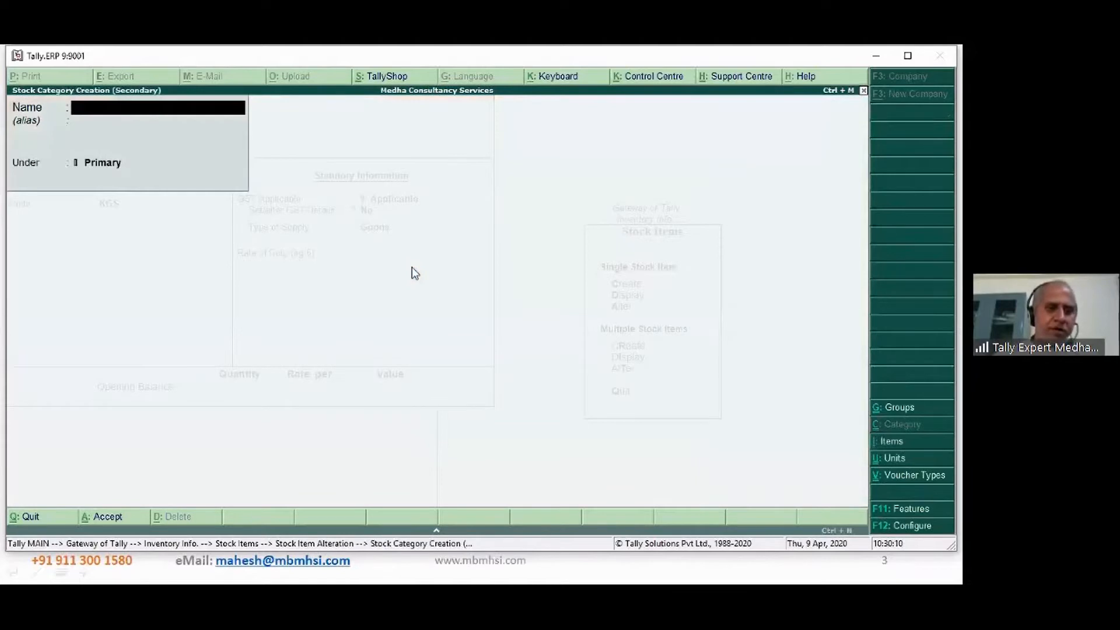
pyautogui.write('Patanja')
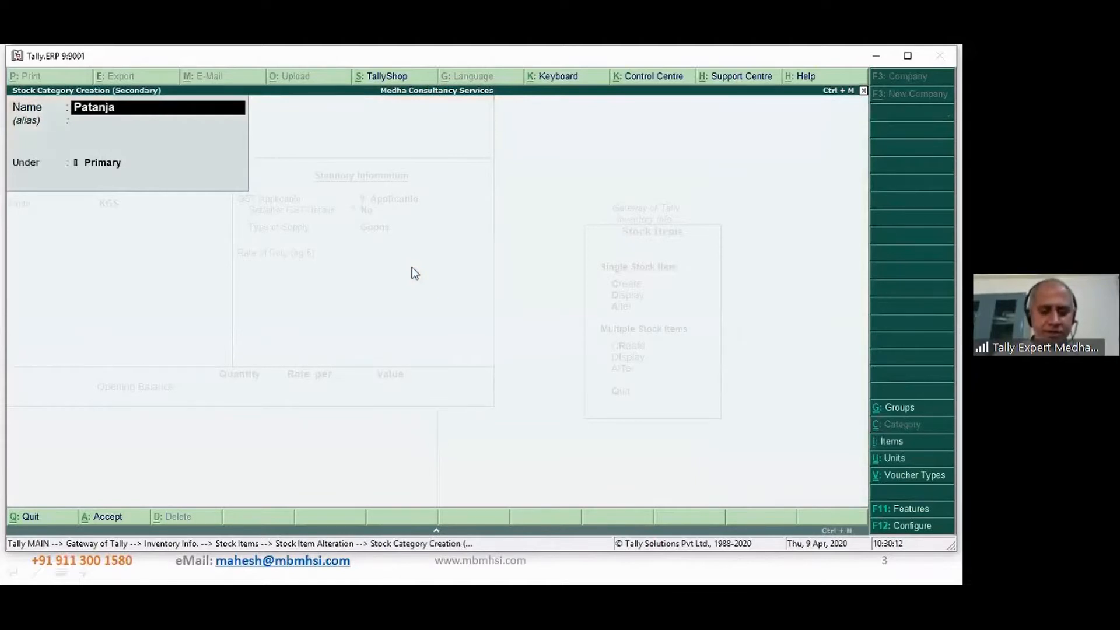
pyautogui.write('li')
pyautogui.press('Return')
pyautogui.press('Return')
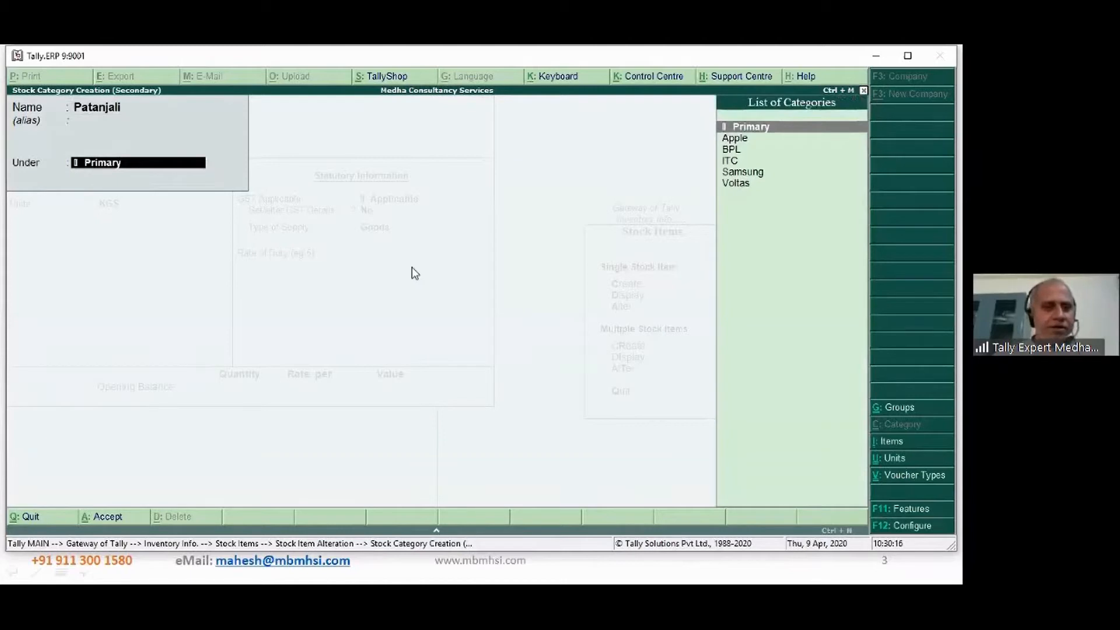
pyautogui.press('Return')
pyautogui.press('Return')
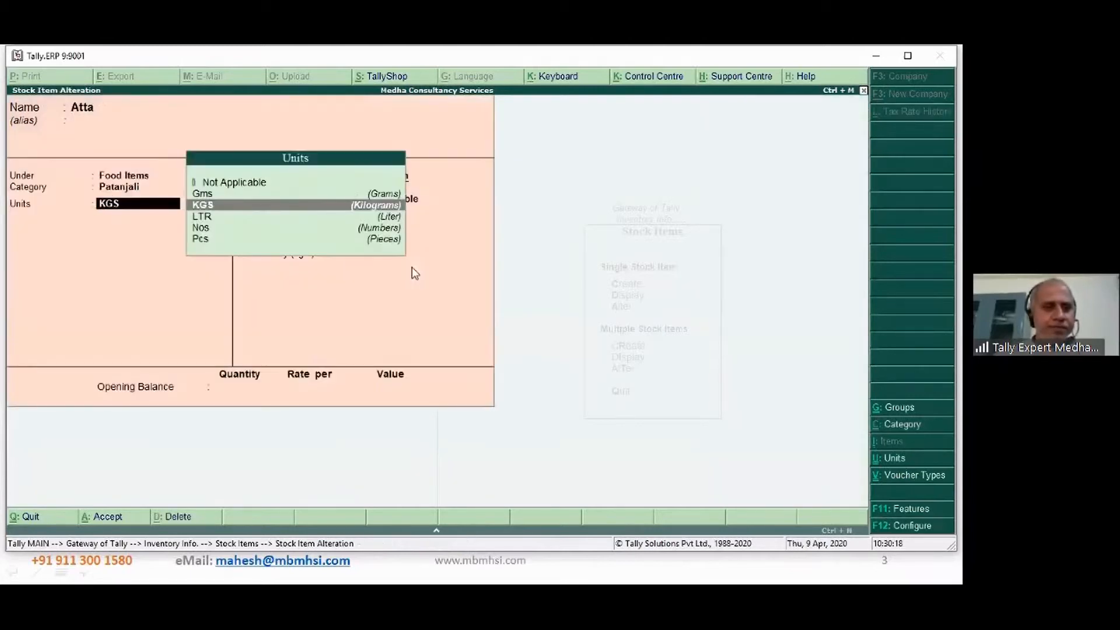
pyautogui.press('Return')
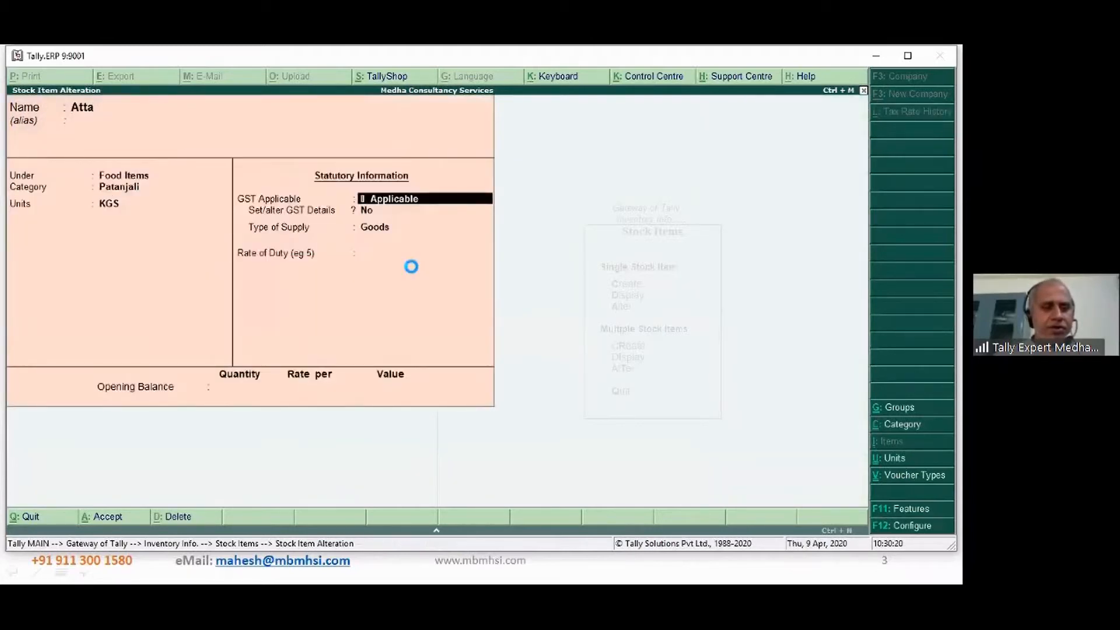
pyautogui.hotkey('ctrl', 'a')
# Open the stock item Cadbury Choclate for alteration and place it under the group Food Items.
pyautogui.press('Down')
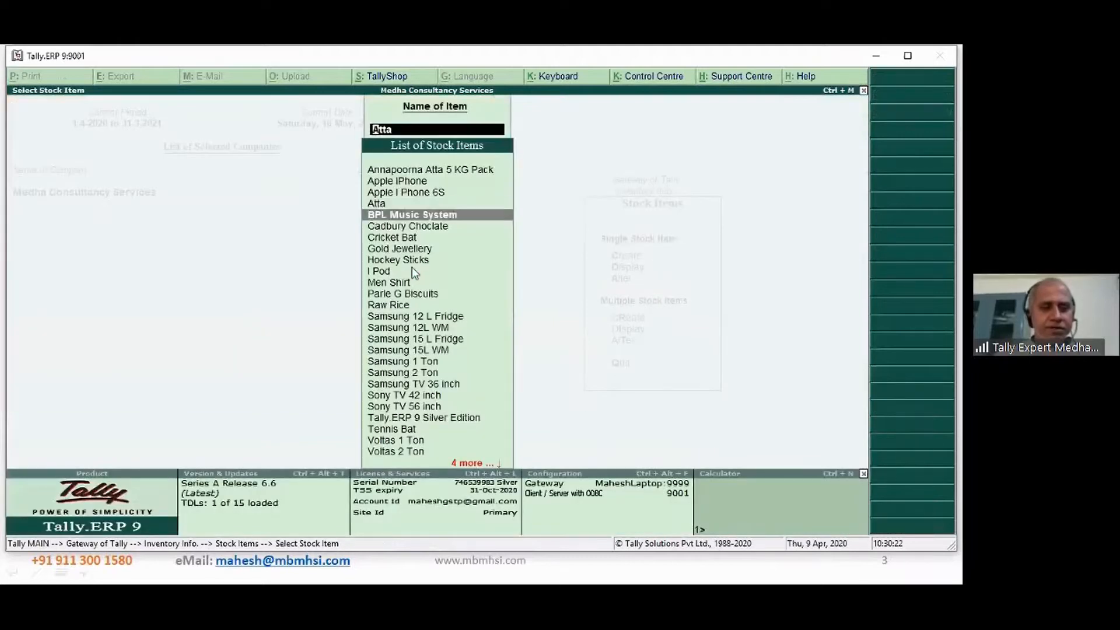
pyautogui.press('Down')
pyautogui.press('Return')
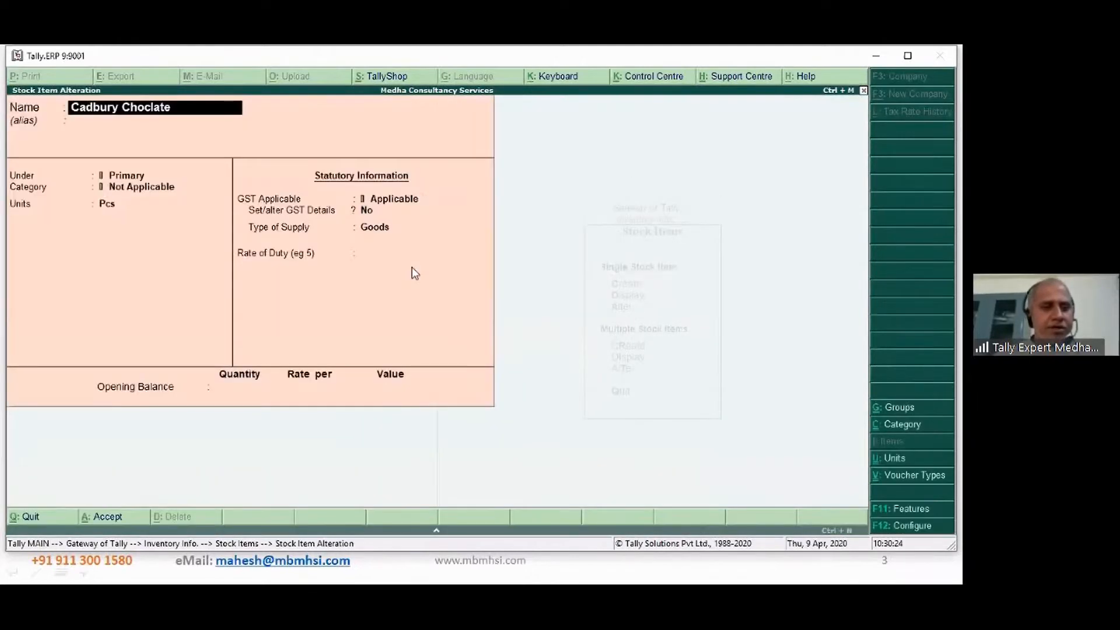
pyautogui.press('Return')
pyautogui.press('Return')
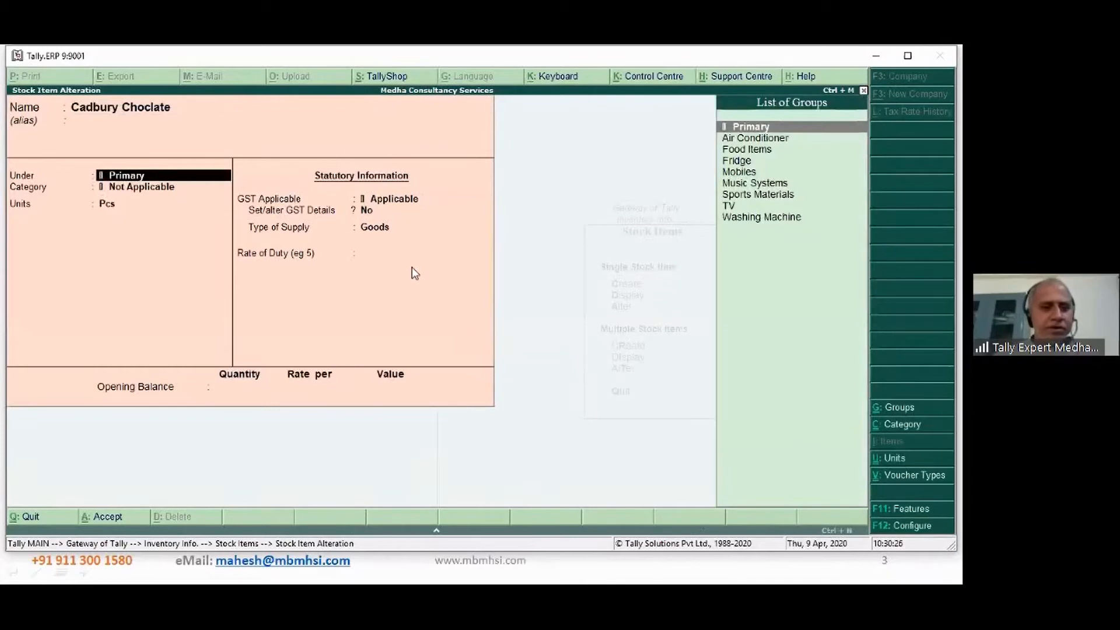
pyautogui.press('Down')
pyautogui.press('Down')
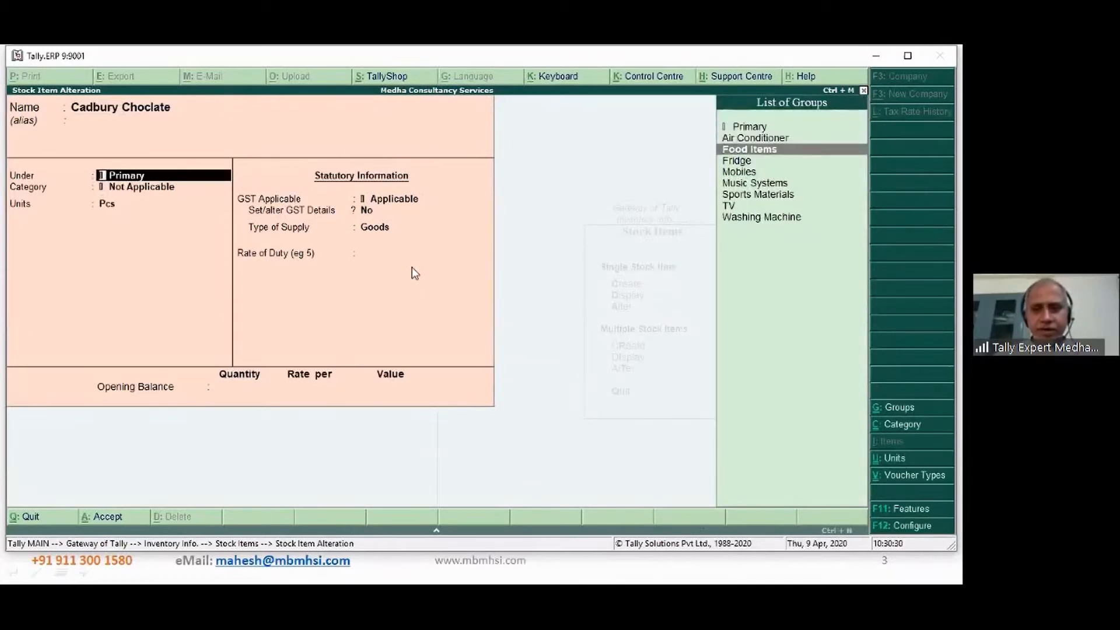
pyautogui.press('Return')
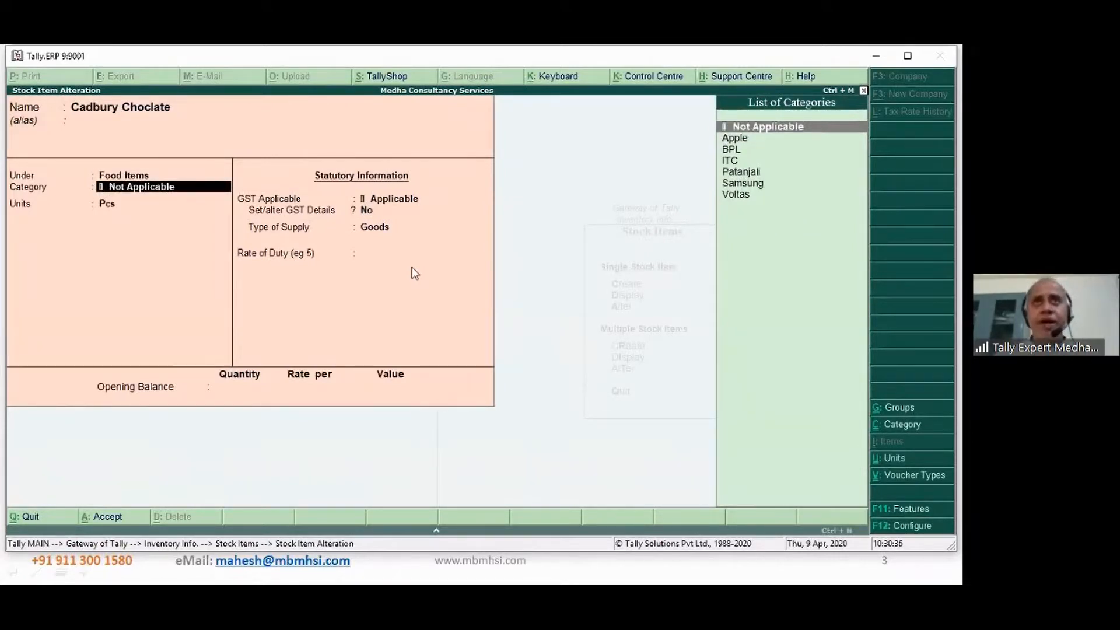
# Create the category Cadbury under Primary for the stock item Cadbury Choclate, save the item and leave single-item alteration.
pyautogui.hotkey('alt', 'c')
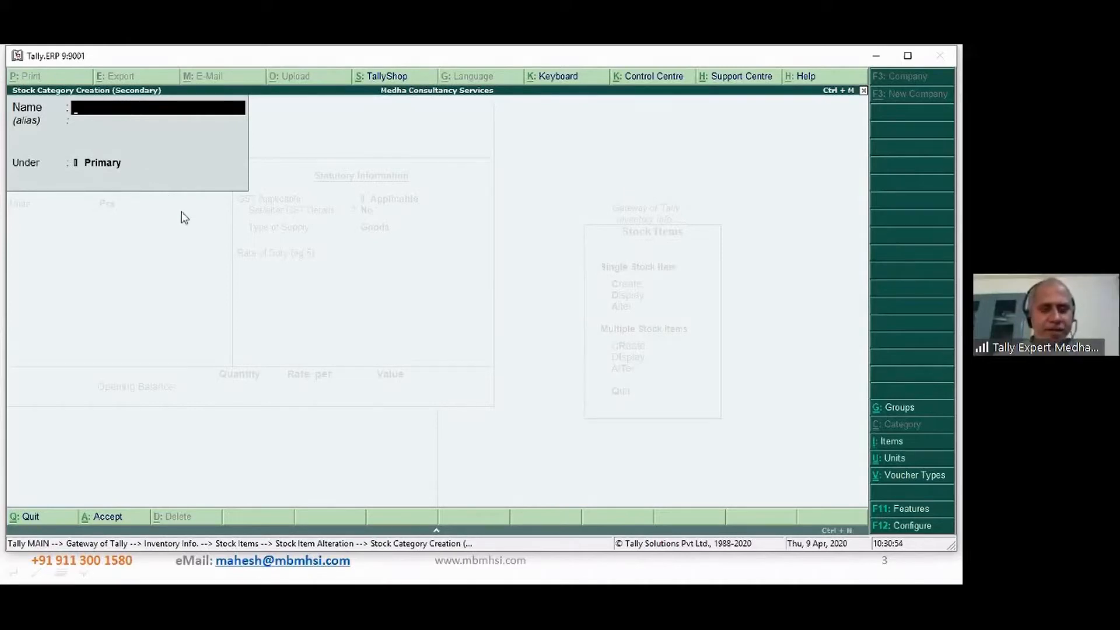
pyautogui.write('Cadbury')
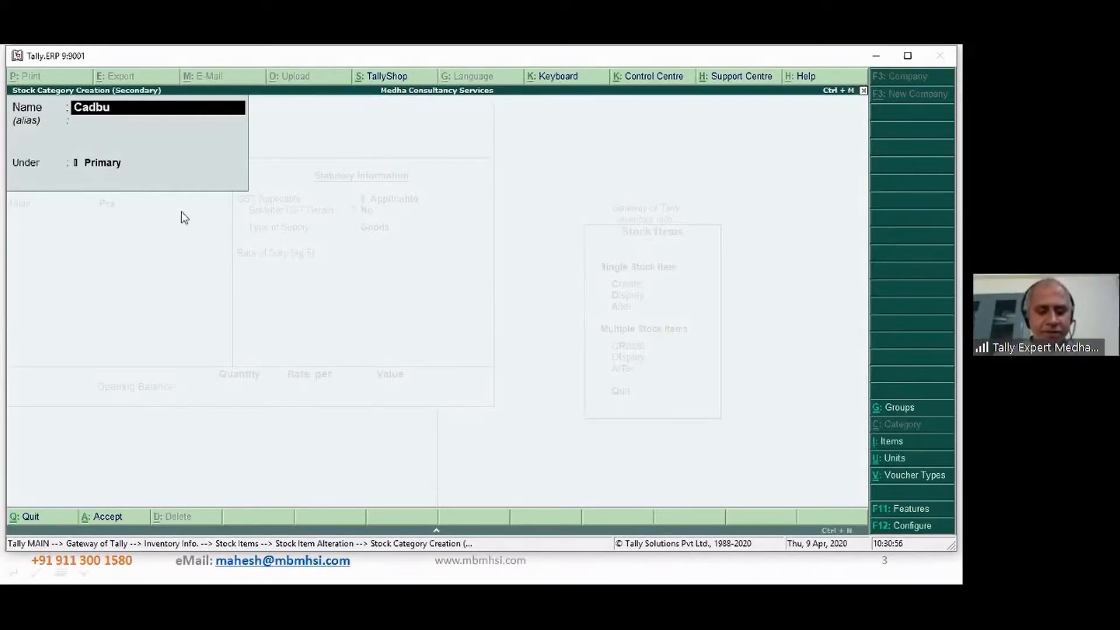
pyautogui.press('Return')
pyautogui.press('Return')
pyautogui.press('Return')
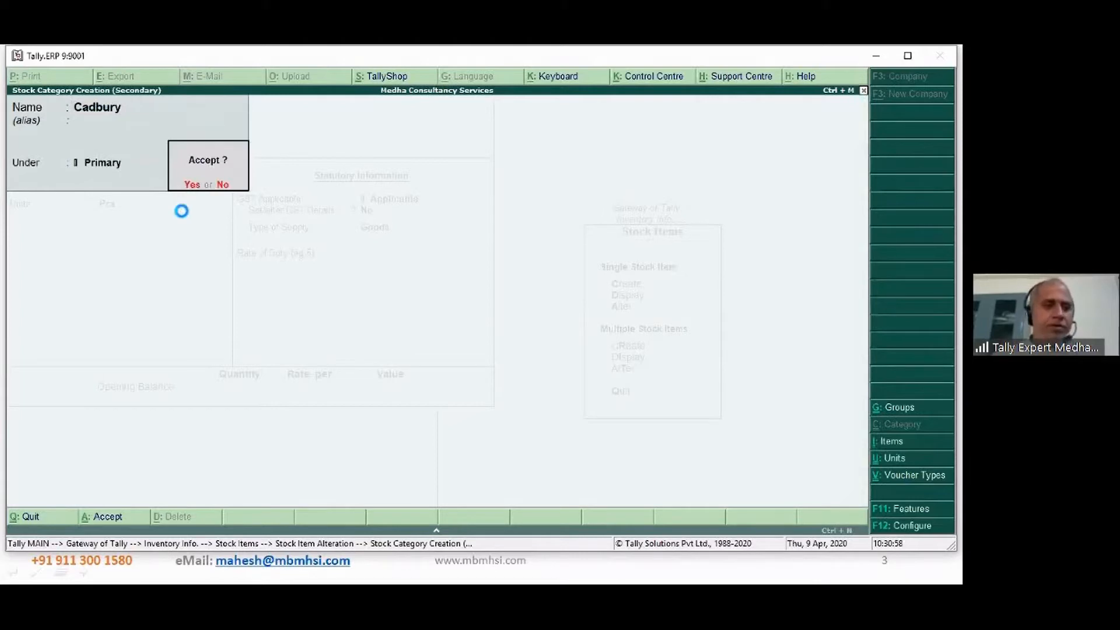
pyautogui.press('Return')
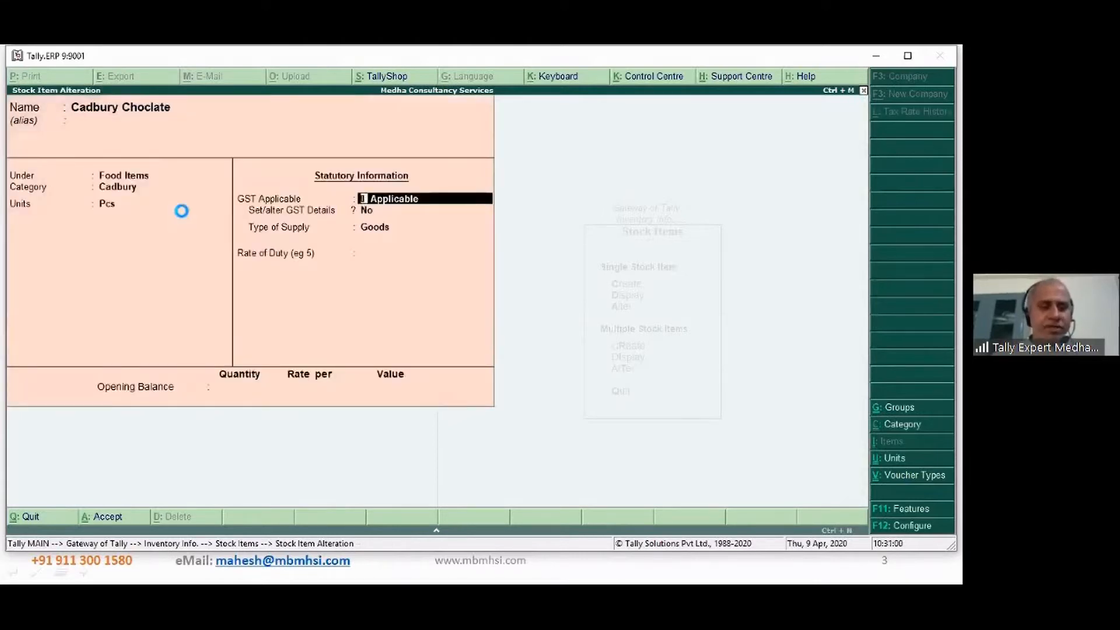
pyautogui.hotkey('ctrl', 'a')
pyautogui.press('Escape')
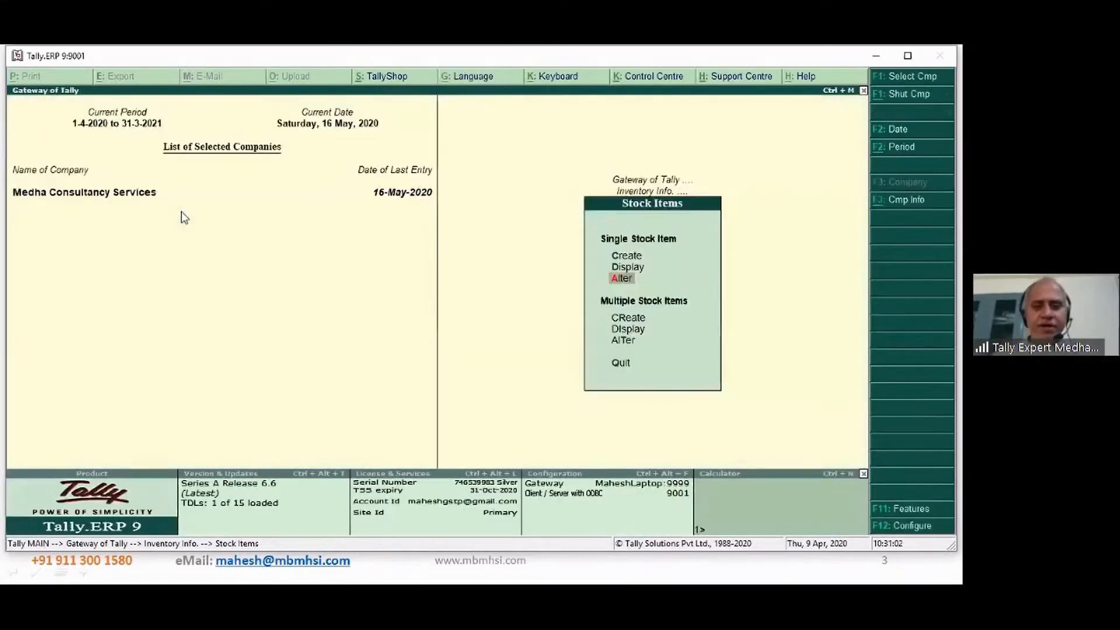
# Open the alteration of multiple stock items for the group All Items.
pyautogui.press('Down')
pyautogui.press('Down')
pyautogui.press('Down')
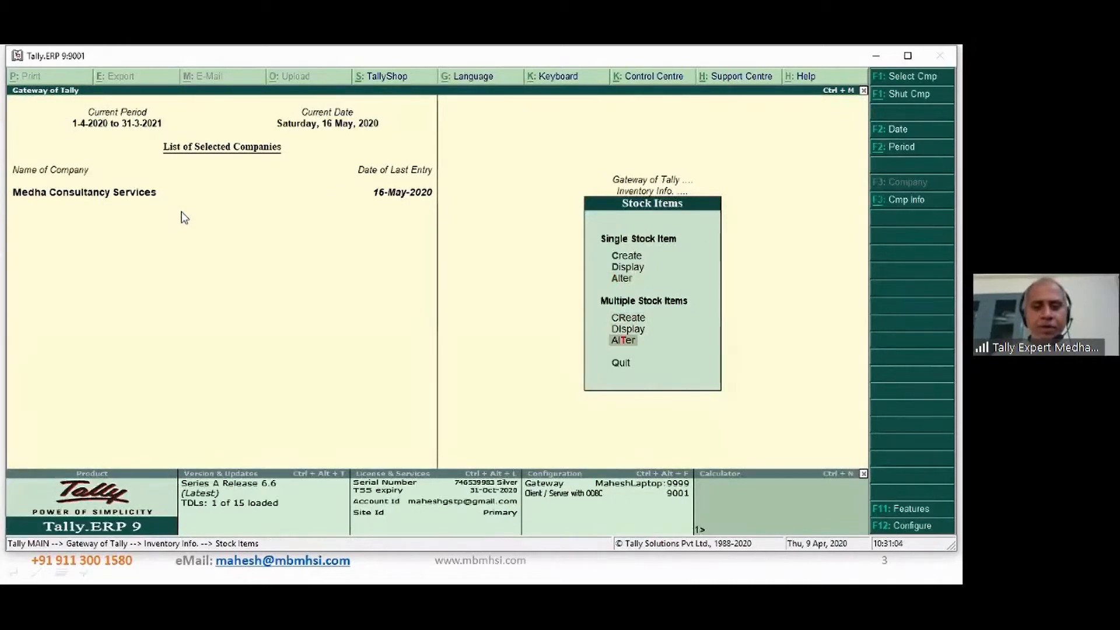
pyautogui.press('Return')
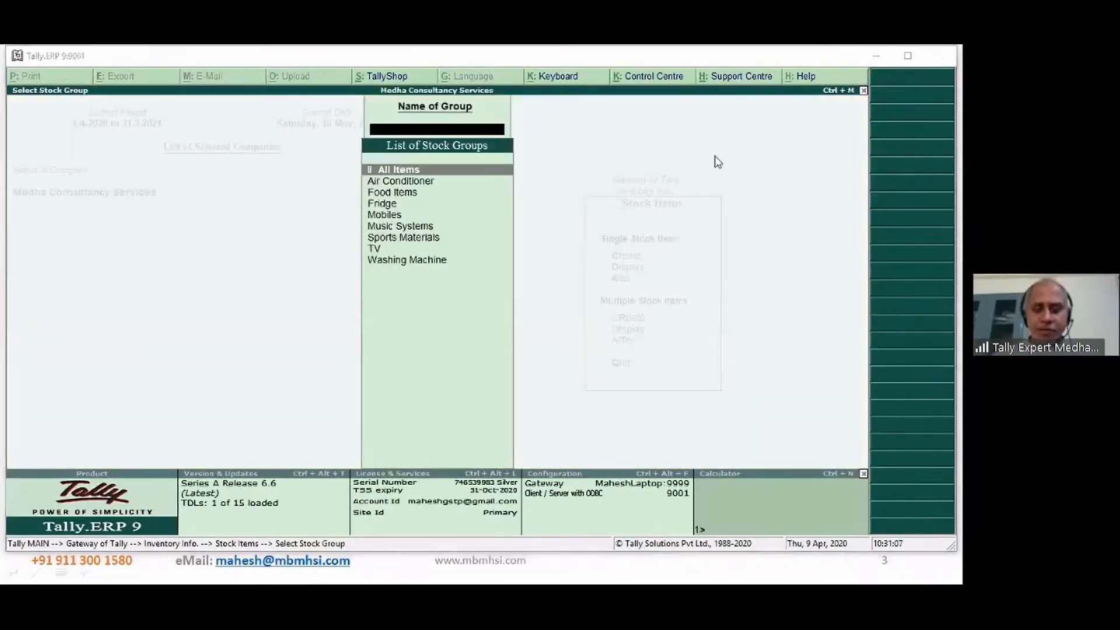
pyautogui.click(471, 168)
pyautogui.press('Return')
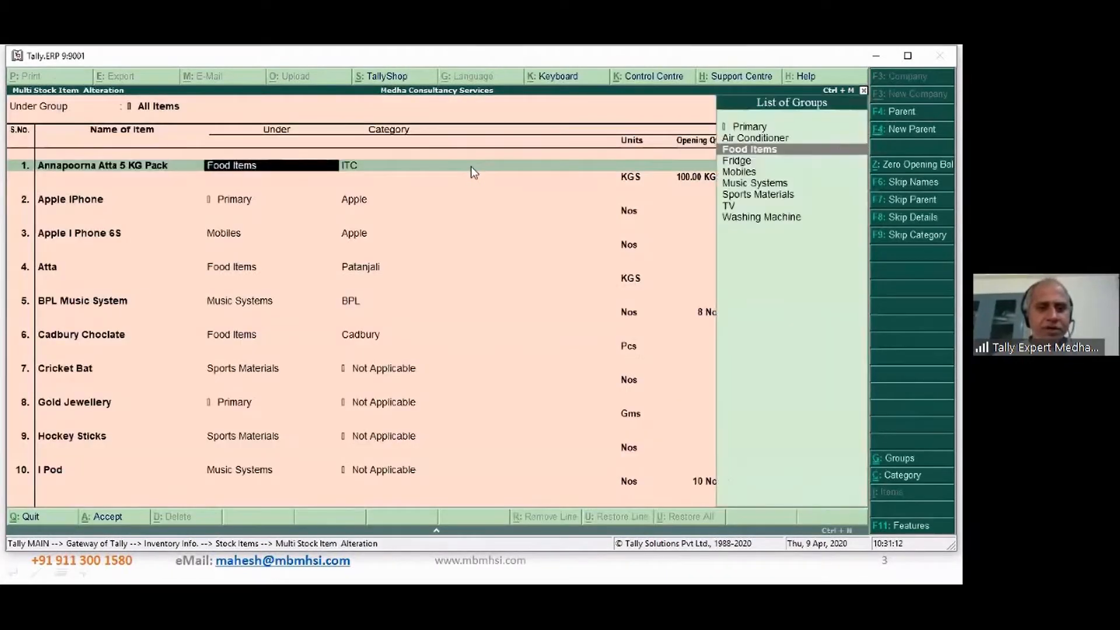
# Set Annapoorna Atta 5 KG Pack to the group Food Items and the category ITC, and accept its unit and opening balance details.
pyautogui.press('Return')
pyautogui.press('Down')
pyautogui.press('Down')
pyautogui.press('Up')
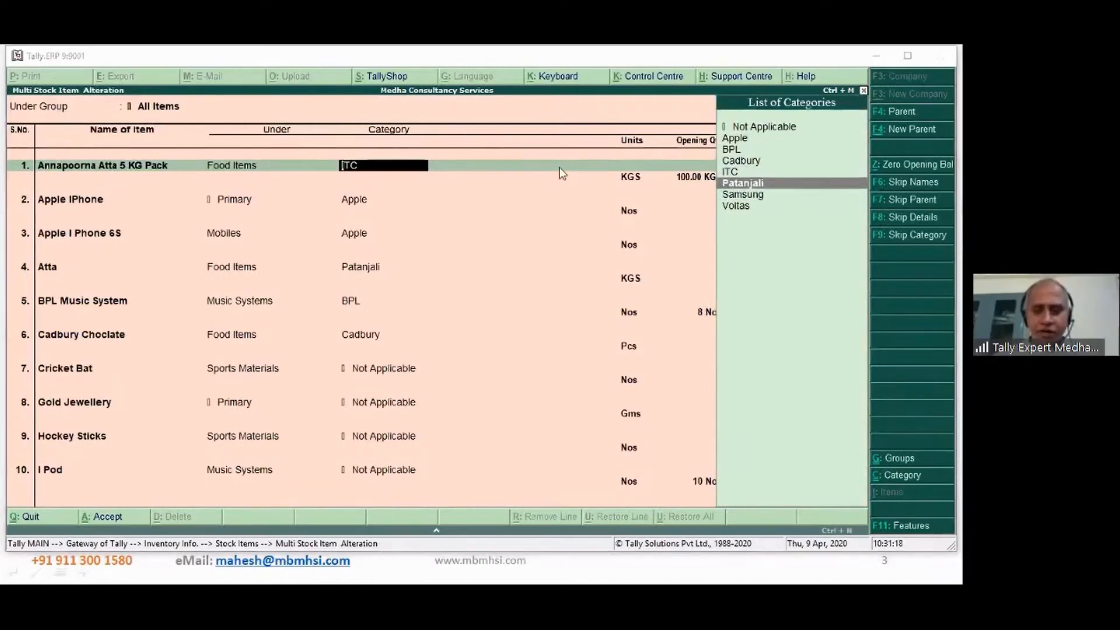
pyautogui.doubleClick(757, 173)
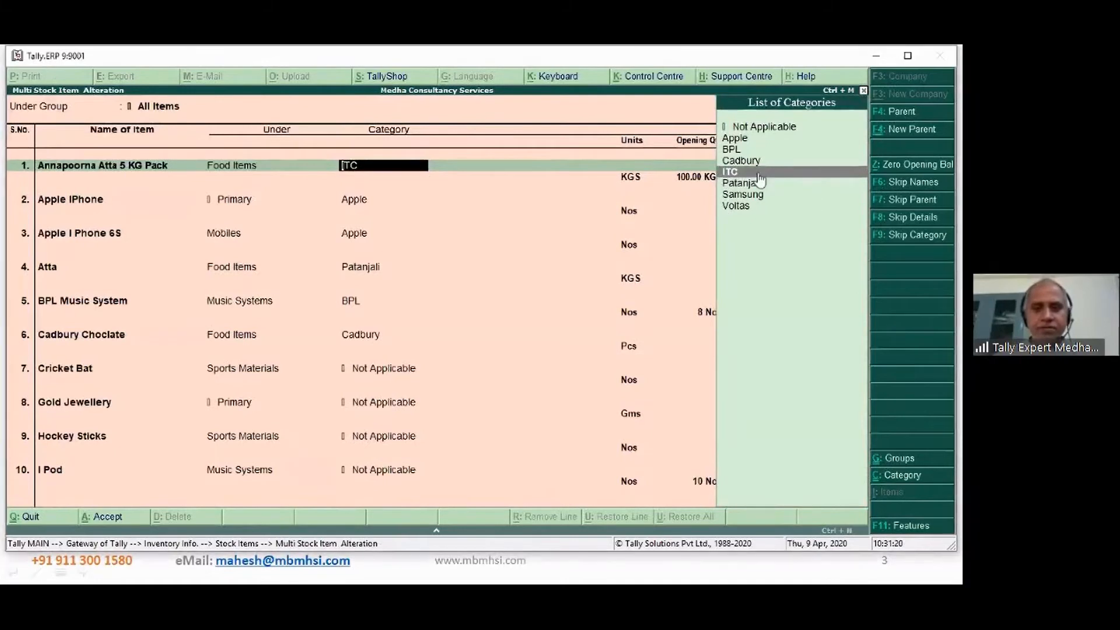
pyautogui.press('Return')
pyautogui.press('Return')
pyautogui.press('Return')
pyautogui.press('Return')
pyautogui.press('Return')
pyautogui.press('Return')
pyautogui.press('Return')
pyautogui.press('Return')
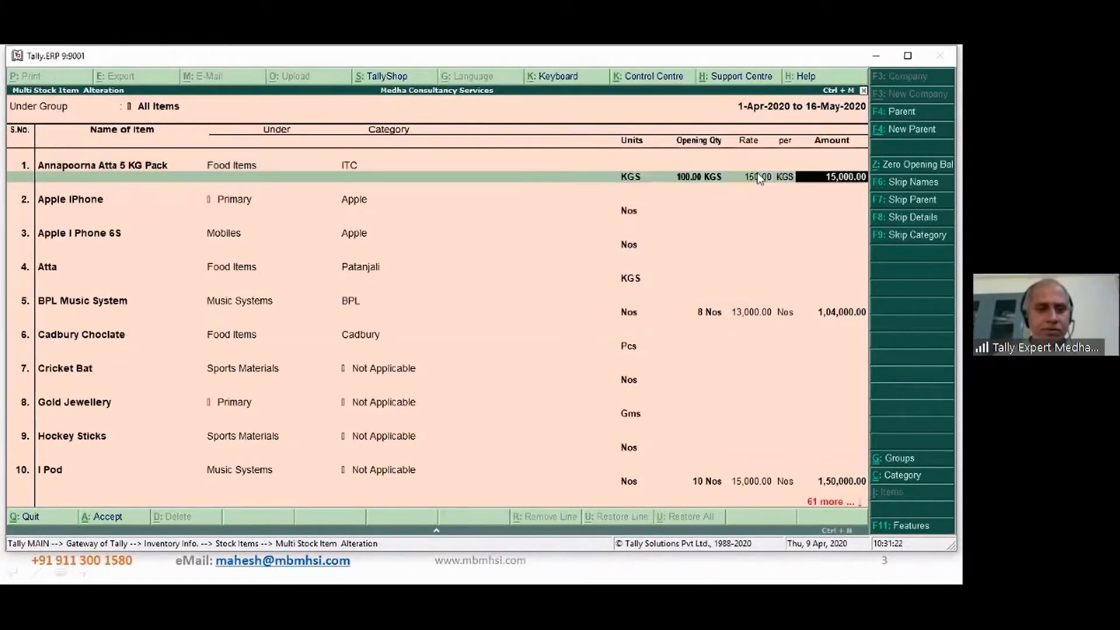
# Accept the rows from Apple IPhone through Cadbury Choclate as they are and start creating a new stock category for Cricket Bat.
pyautogui.press('Return')
pyautogui.press('Return')
pyautogui.press('Return')
pyautogui.press('Return')
pyautogui.press('Return')
pyautogui.press('Return')
pyautogui.press('Return')
pyautogui.press('Return')
pyautogui.press('Return')
pyautogui.press('Return')
pyautogui.press('Return')
pyautogui.press('Return')
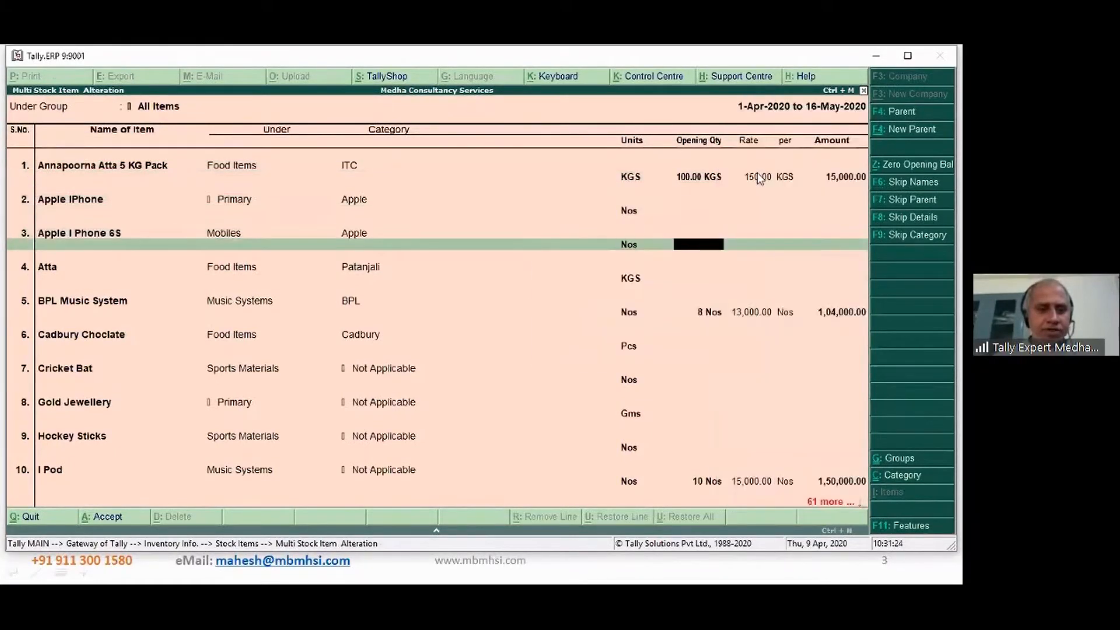
pyautogui.press('Return')
pyautogui.press('Return')
pyautogui.press('Return')
pyautogui.press('Return')
pyautogui.press('Return')
pyautogui.press('Return')
pyautogui.press('Return')
pyautogui.press('Return')
pyautogui.press('Return')
pyautogui.press('Return')
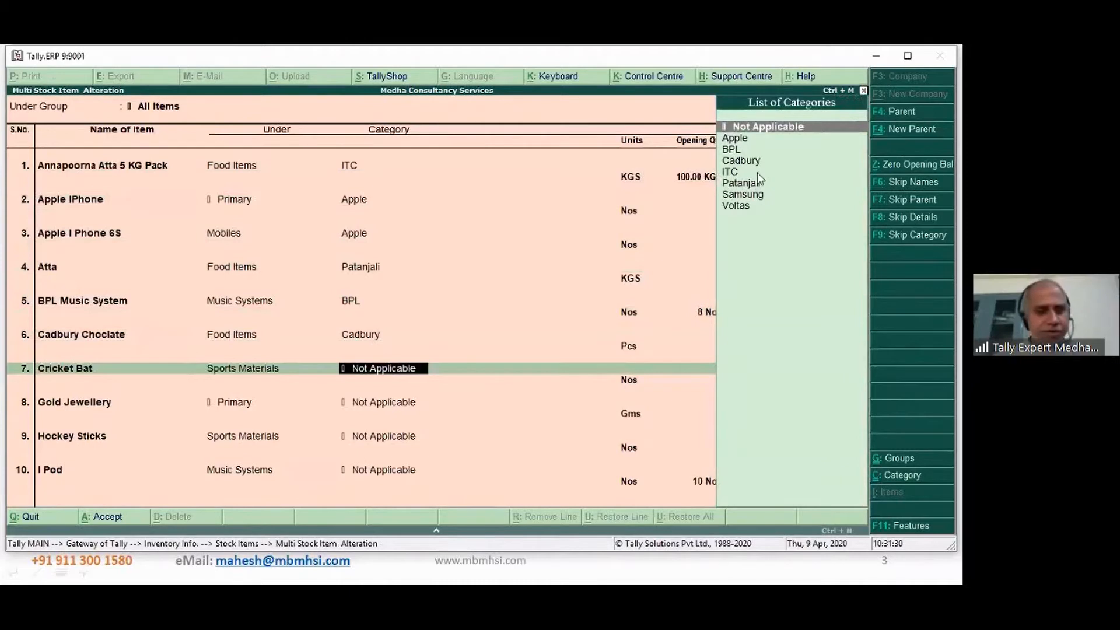
pyautogui.hotkey('alt', 'c')
pyautogui.write('Wil')
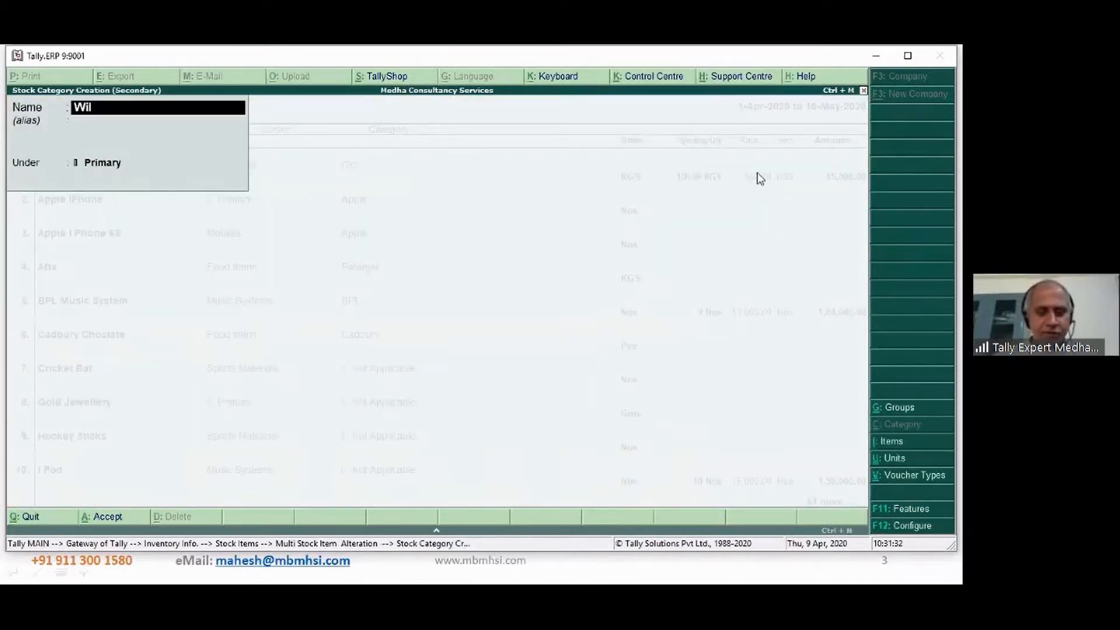
pyautogui.write('lo')
pyautogui.press('BackSpace')
pyautogui.press('BackSpace')
pyautogui.press('BackSpace')
pyautogui.press('BackSpace')
pyautogui.press('BackSpace')
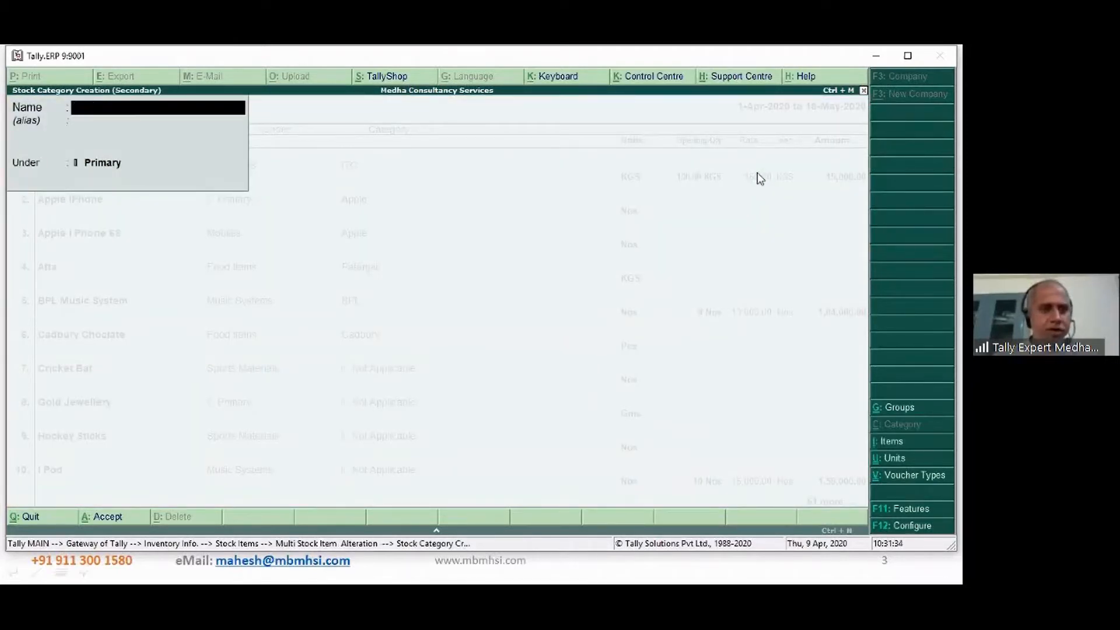
# Name the new category GM, save it under Primary for Cricket Bat, and accept the item's unit.
pyautogui.write('GM')
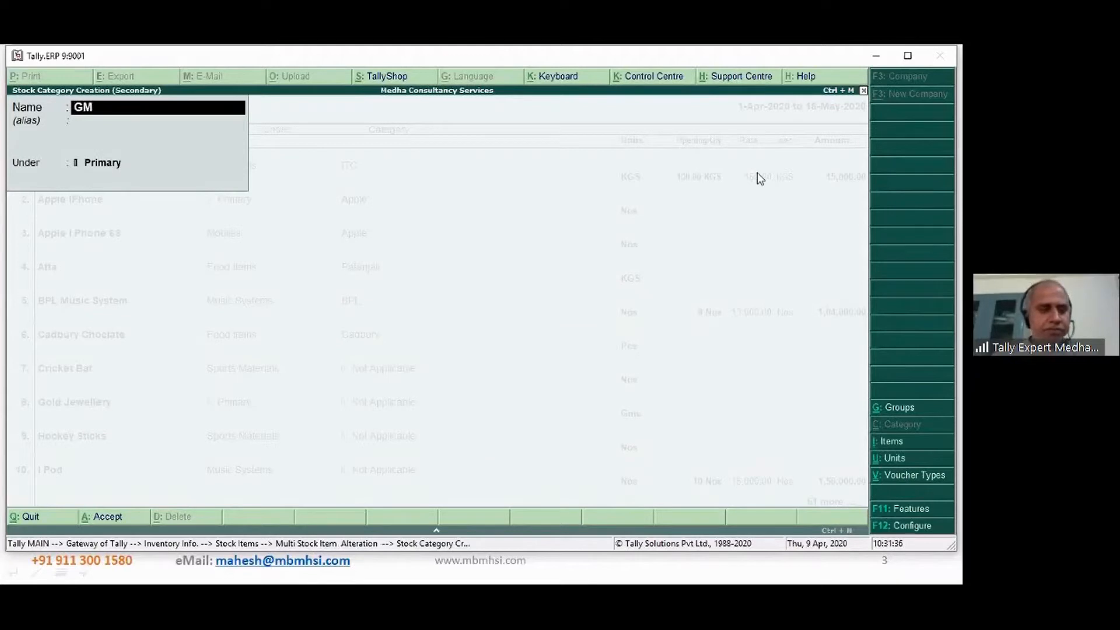
pyautogui.press('Return')
pyautogui.press('Return')
pyautogui.press('Return')
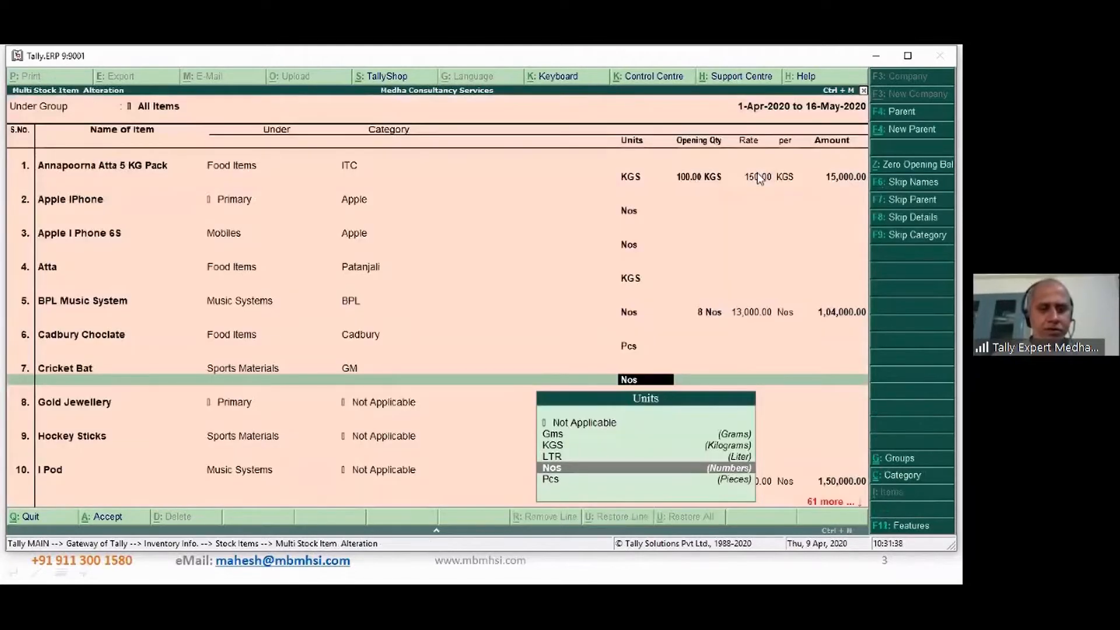
pyautogui.press('Return')
pyautogui.press('Return')
# Accept Gold Jewellery with the group Primary and the category Not Applicable, and go on to Hockey Sticks.
pyautogui.press('Return')
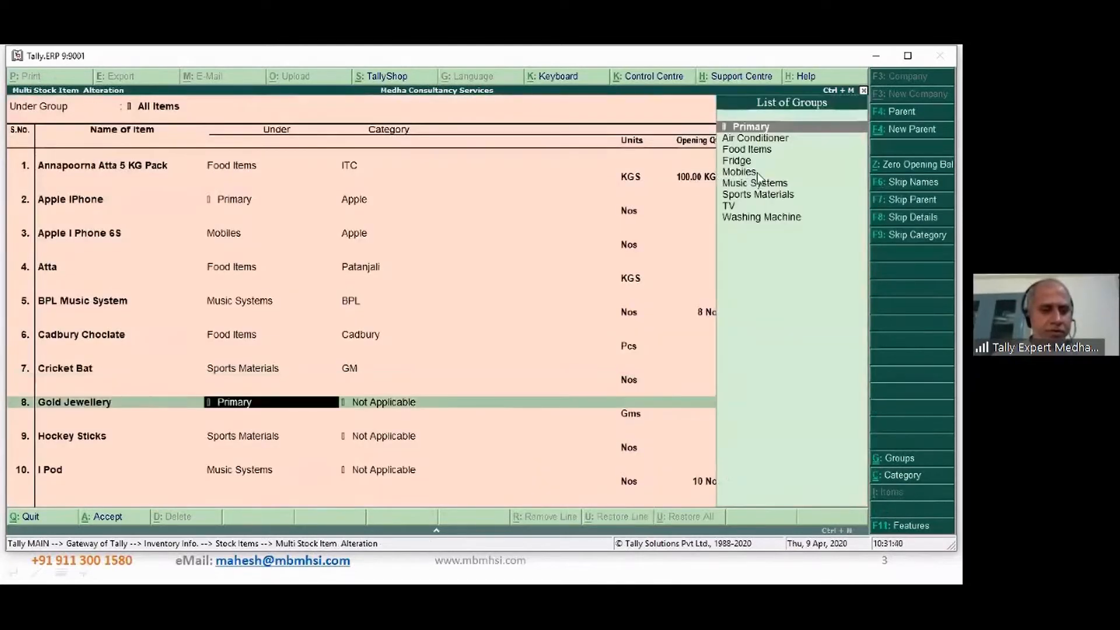
pyautogui.press('Return')
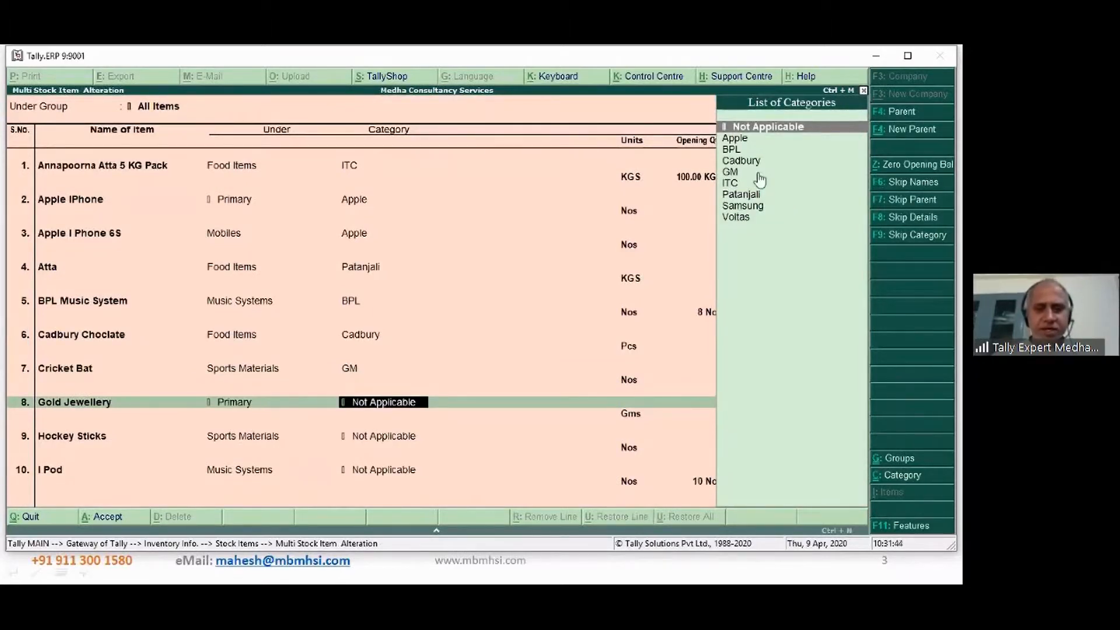
pyautogui.press('Return')
pyautogui.press('Return')
pyautogui.press('Return')
pyautogui.press('Return')
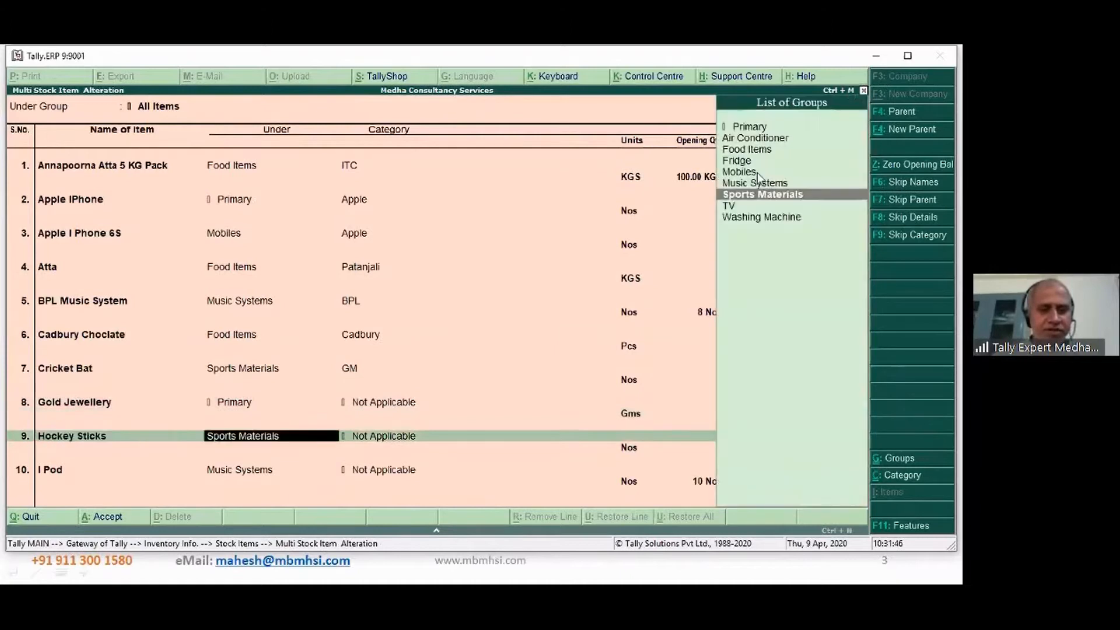
# Assign the category GM to Hockey Sticks under Sports Materials and complete its row.
pyautogui.press('Return')
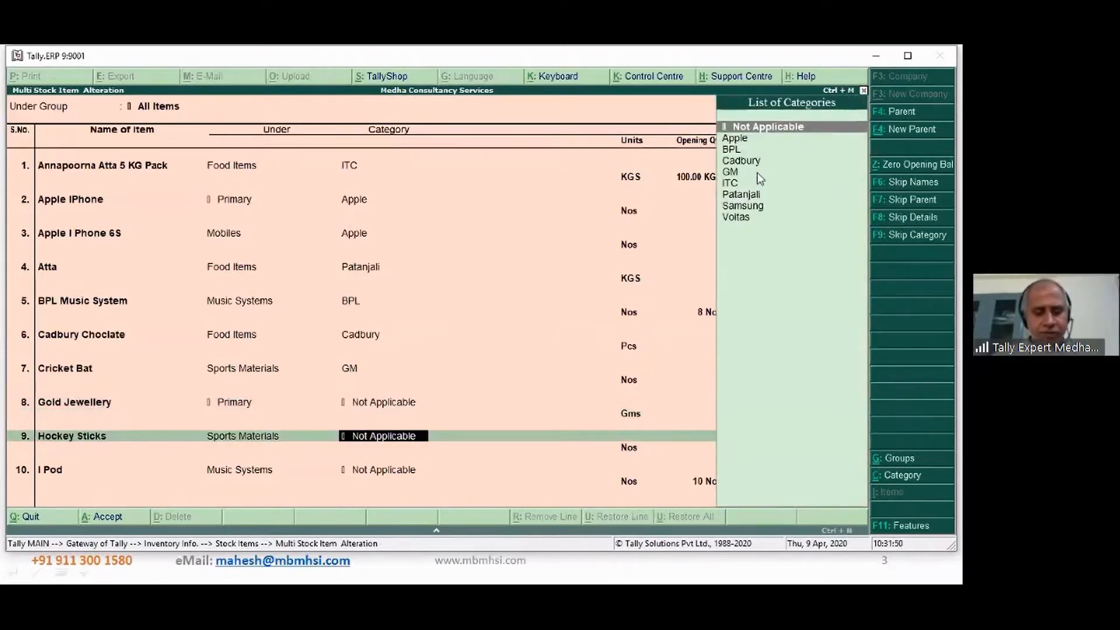
pyautogui.write('g')
pyautogui.press('Return')
pyautogui.press('Return')
pyautogui.press('Return')
pyautogui.press('Return')
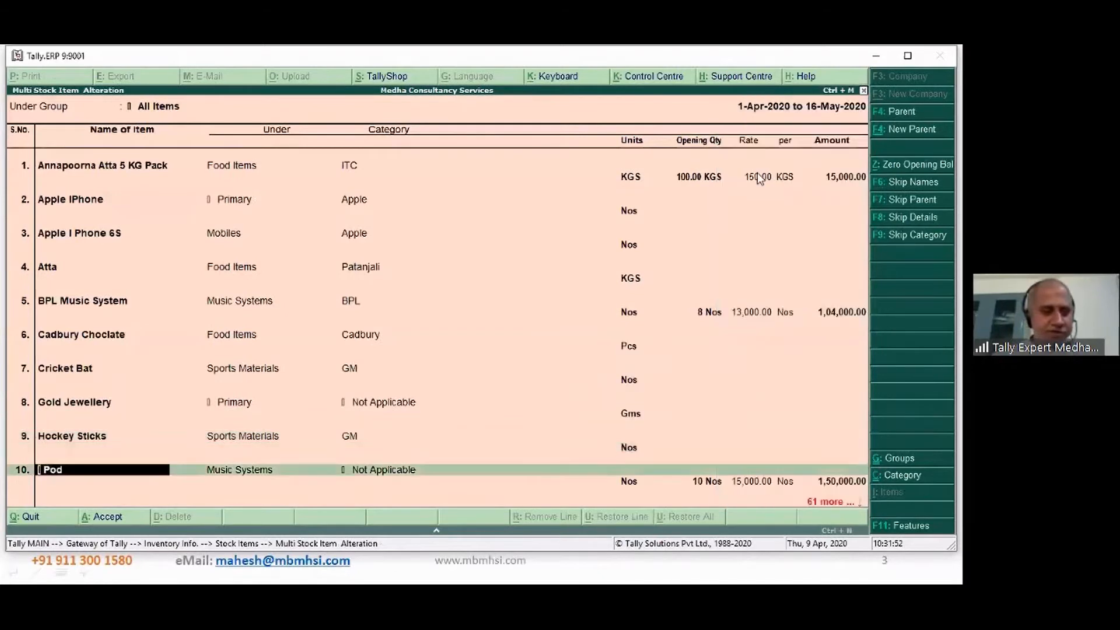
# Assign the category Apple to I Pod and accept its unit and opening balance details.
pyautogui.press('Return')
pyautogui.press('Return')
pyautogui.write('a')
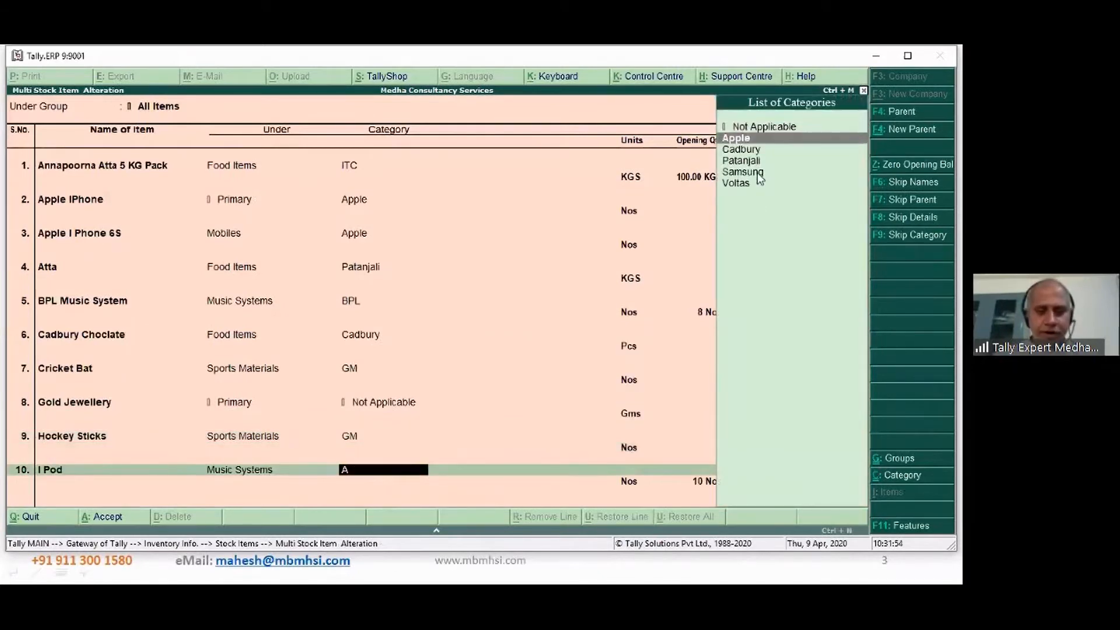
pyautogui.press('Return')
pyautogui.press('Return')
pyautogui.press('Return')
pyautogui.press('Return')
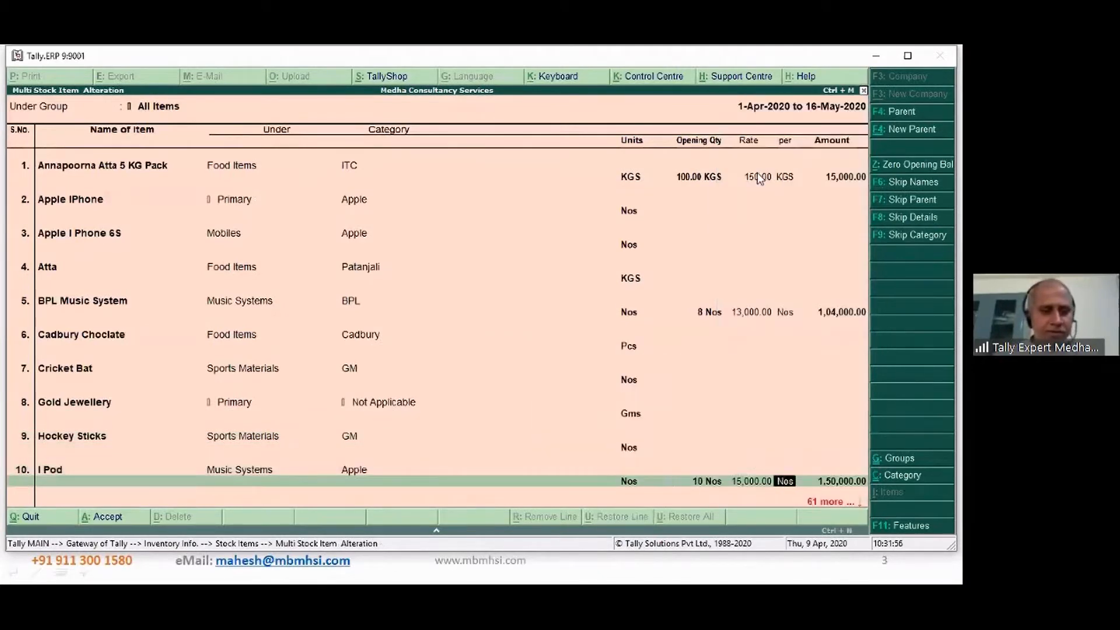
pyautogui.press('Return')
pyautogui.press('Return')
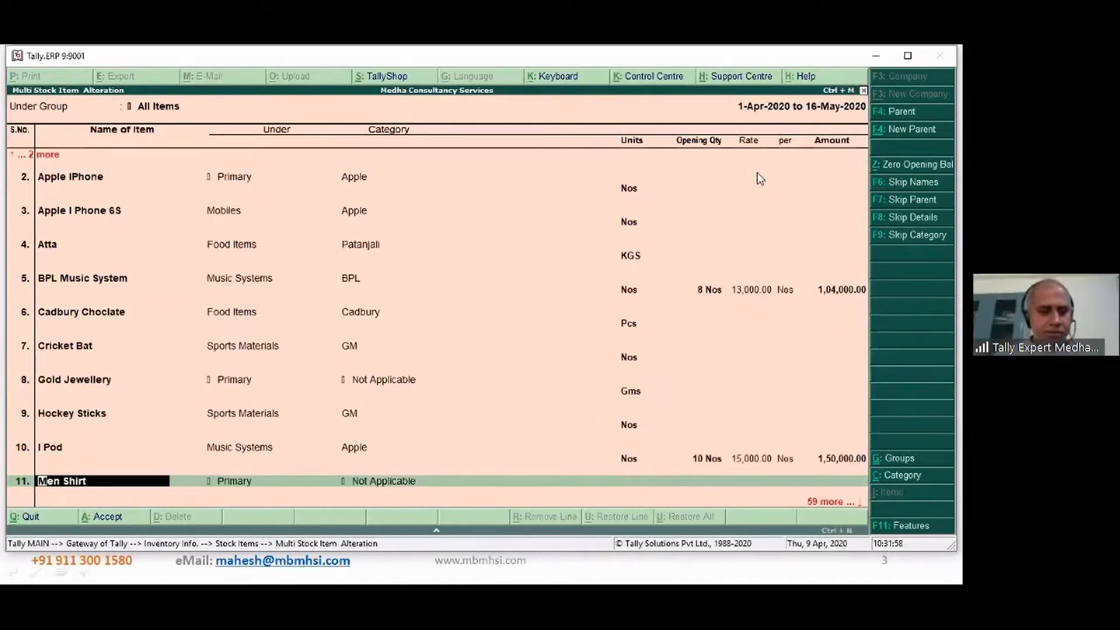
# Create the category Tommy Hilfigr under Primary for Men Shirt and complete the item's row.
pyautogui.press('Return')
pyautogui.press('Return')
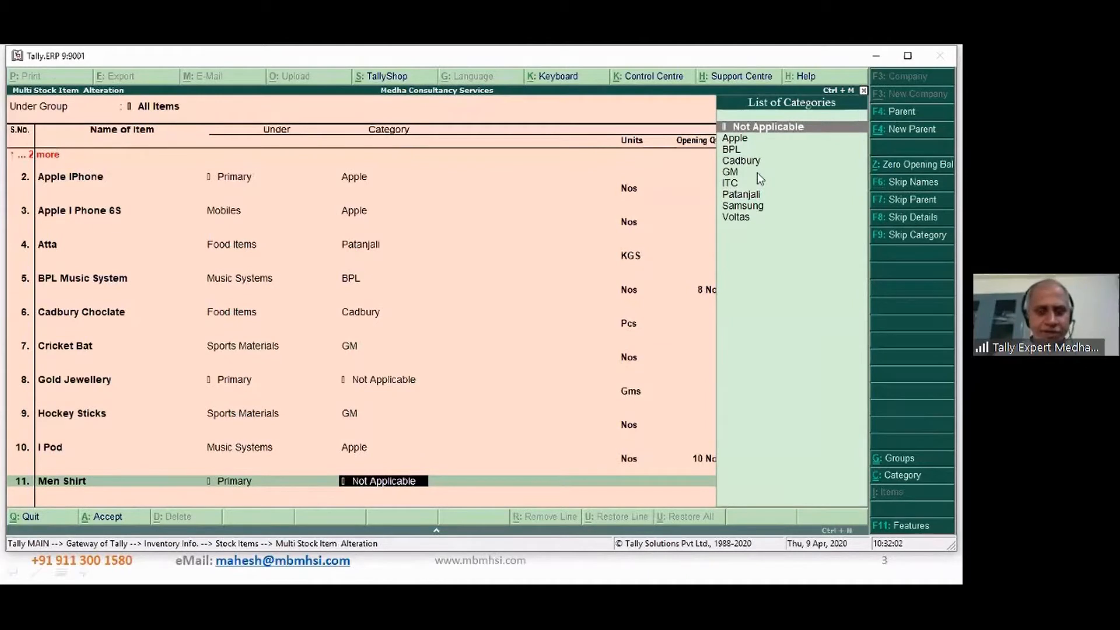
pyautogui.hotkey('alt', 'c')
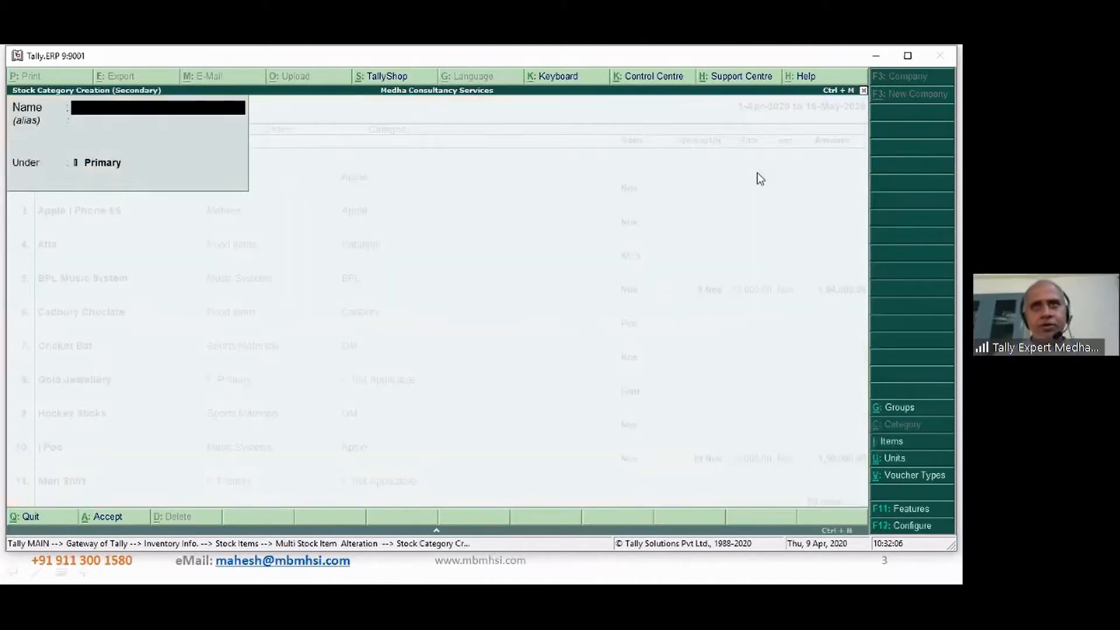
pyautogui.write('Tommy')
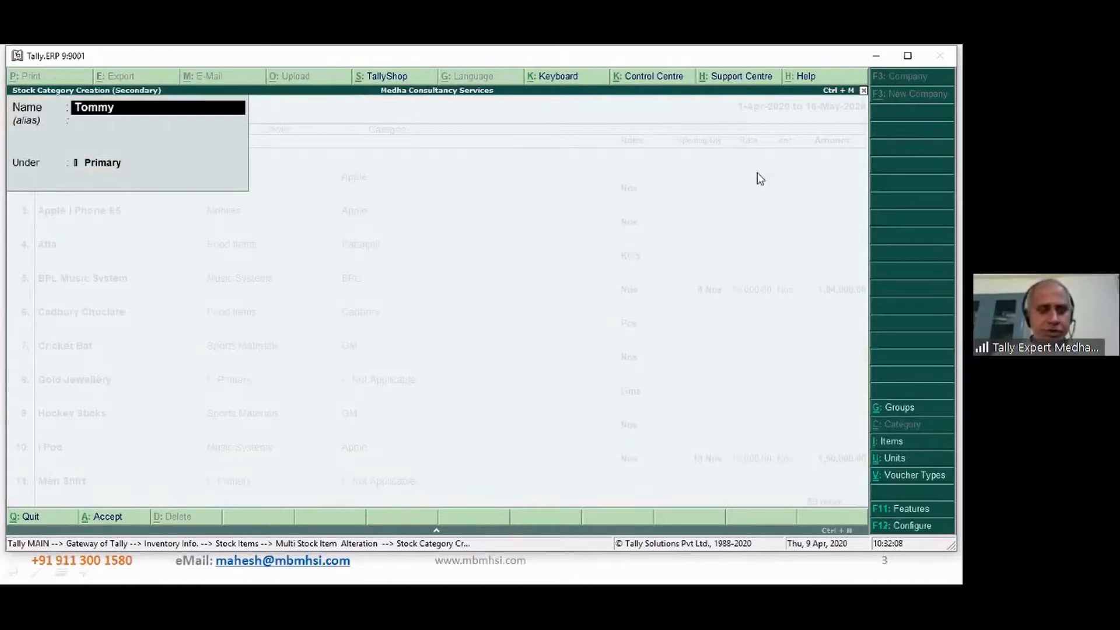
pyautogui.write(' Hilfigr')
pyautogui.press('Return')
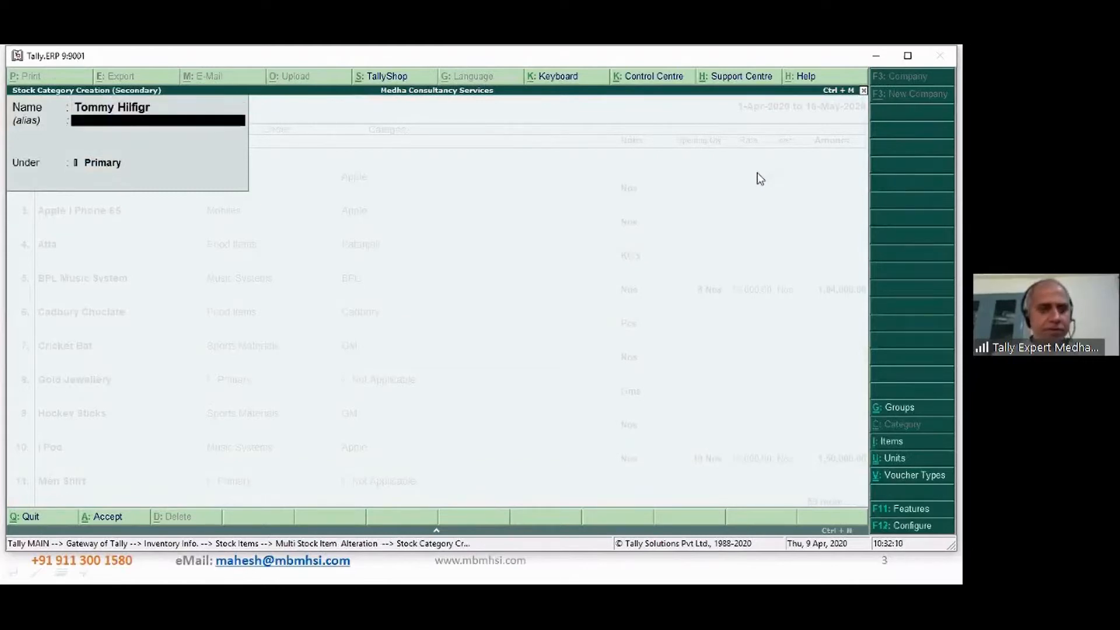
pyautogui.press('Return')
pyautogui.press('Return')
pyautogui.press('Return')
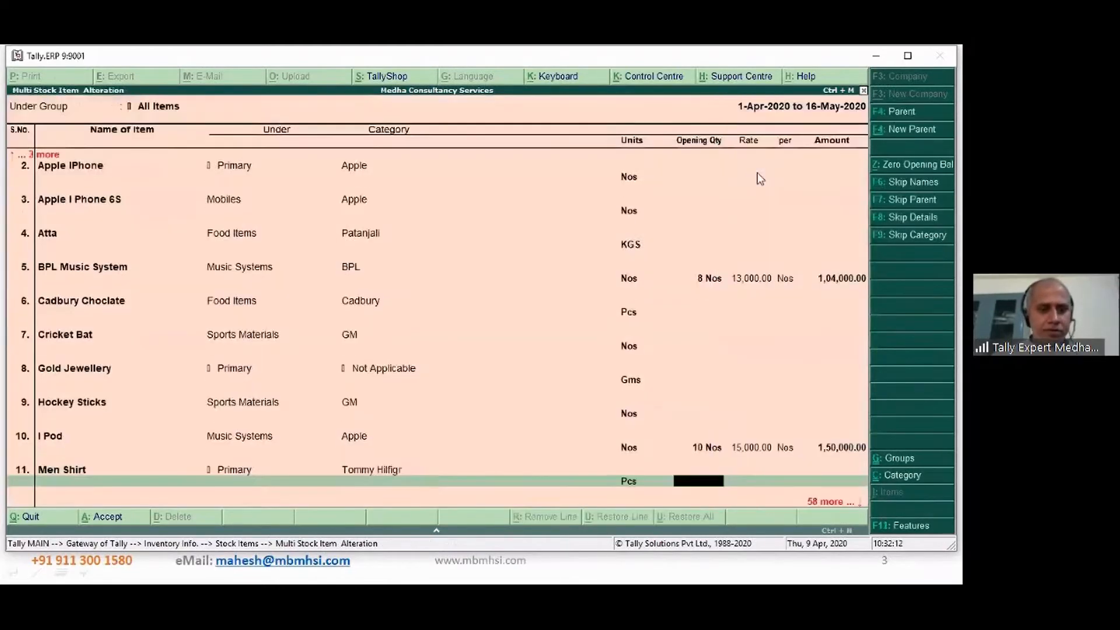
pyautogui.press('Return')
# Create the category Parle under Primary for Parle G Biscuits and complete the item's row.
pyautogui.press('Return')
pyautogui.press('Return')
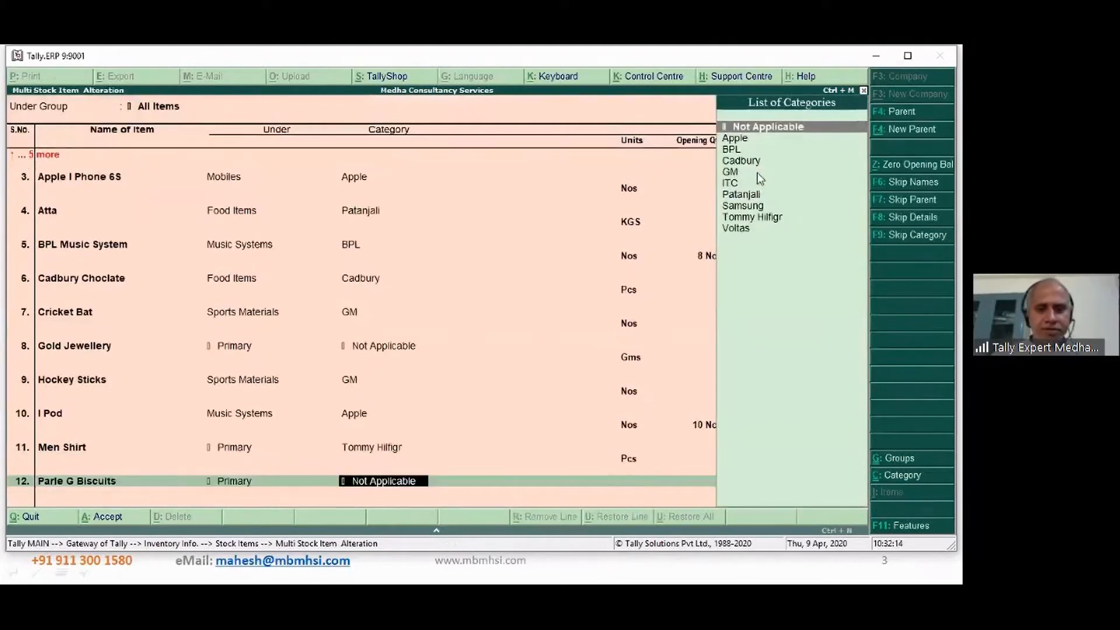
pyautogui.hotkey('alt', 'c')
pyautogui.write('Pa')
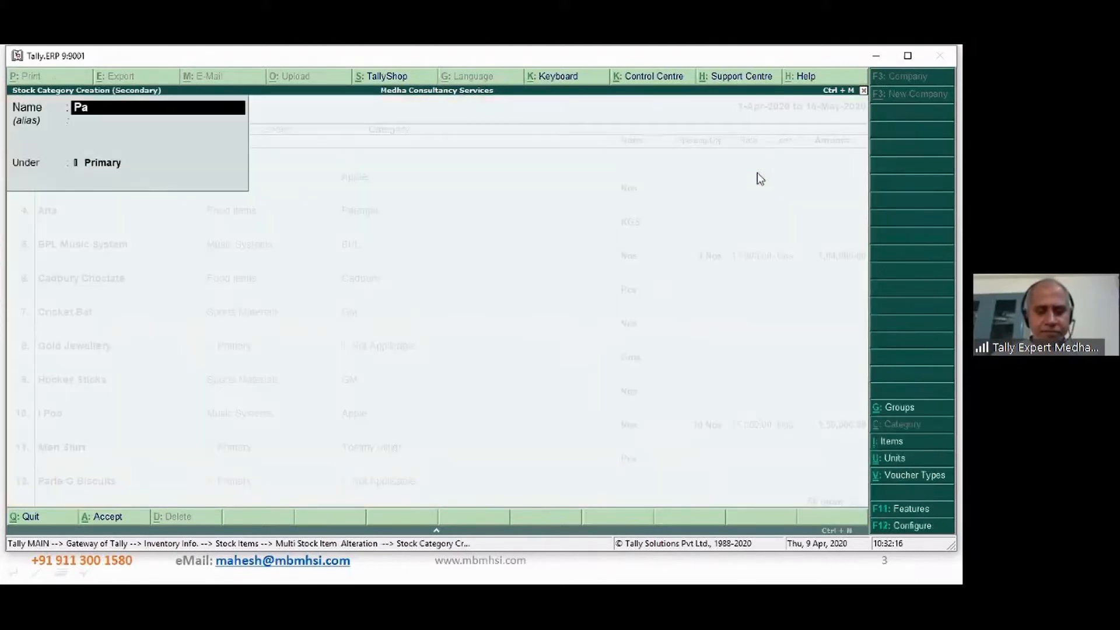
pyautogui.write('rle')
pyautogui.press('Return')
pyautogui.press('Return')
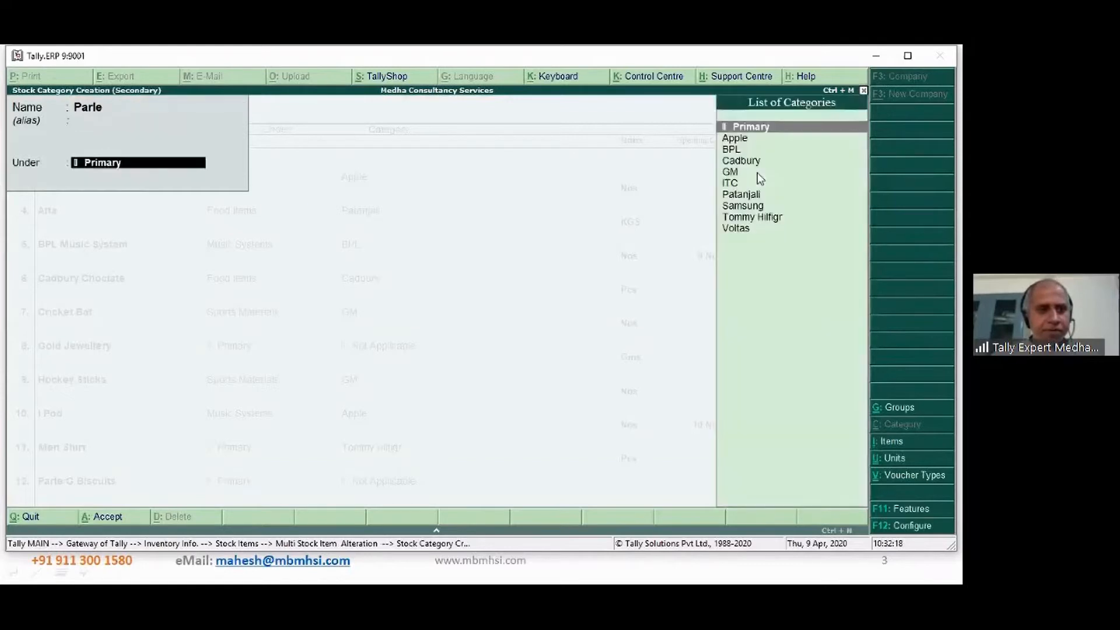
pyautogui.press('Return')
pyautogui.press('Return')
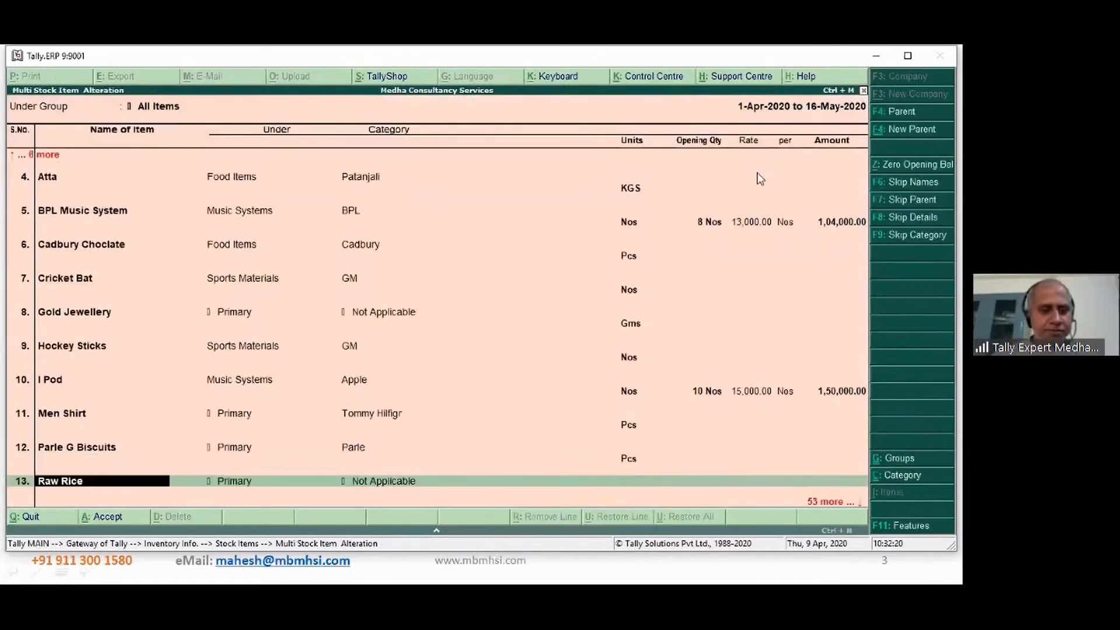
# Assign the category Patanjali to Raw Rice under Primary and complete its row.
pyautogui.press('Return')
pyautogui.press('Return')
pyautogui.press('Return')
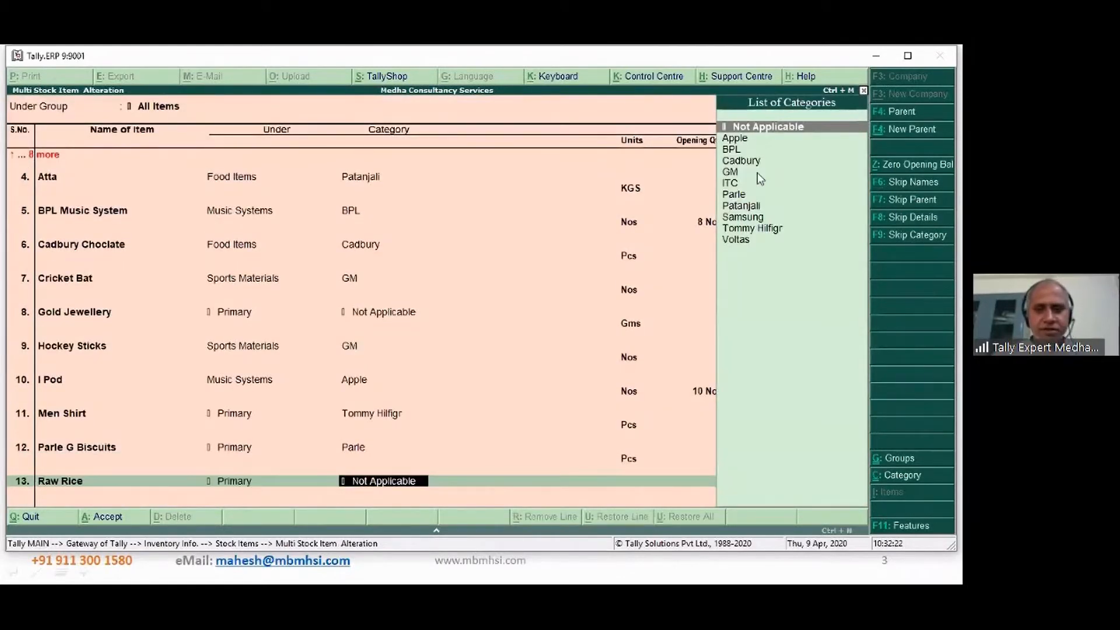
pyautogui.press('Down')
pyautogui.press('Down')
pyautogui.press('Down')
pyautogui.press('Down')
pyautogui.press('Down')
pyautogui.press('Down')
pyautogui.press('Down')
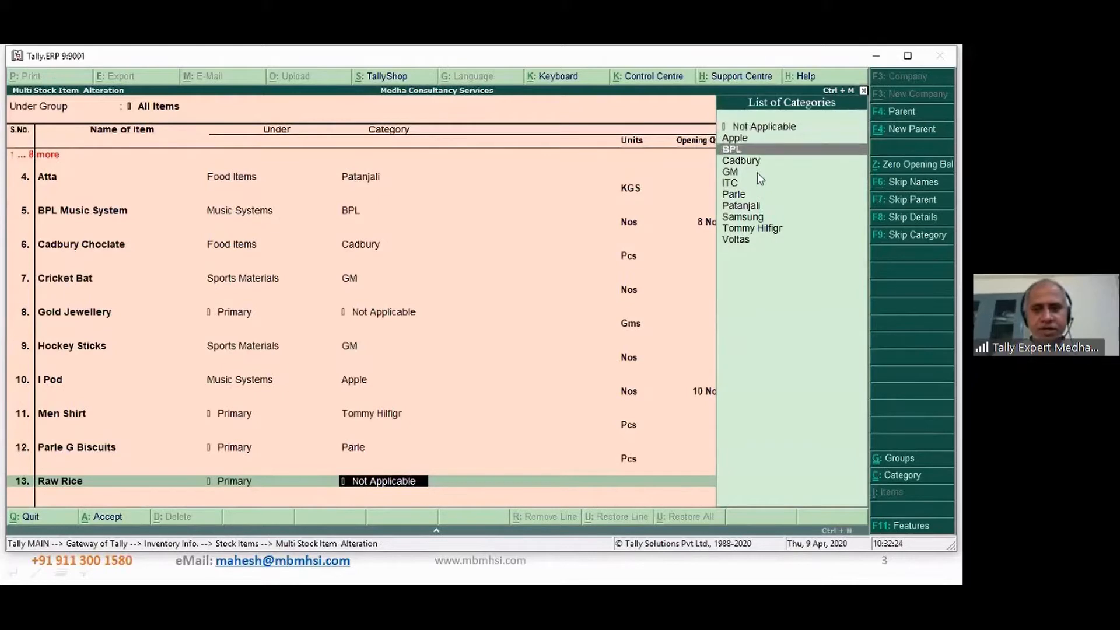
pyautogui.press('Return')
pyautogui.press('Return')
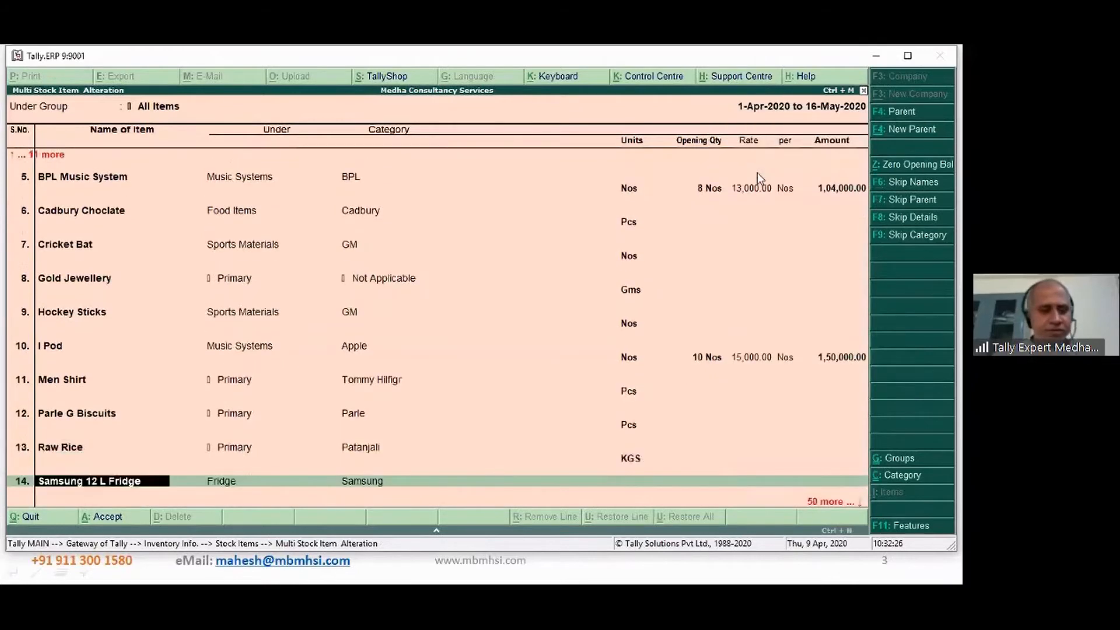
# Accept the rows of Samsung 12 L Fridge and Samsung 12L WM with the category Samsung and their opening balances.
pyautogui.press('Return')
pyautogui.press('Return')
pyautogui.press('Return')
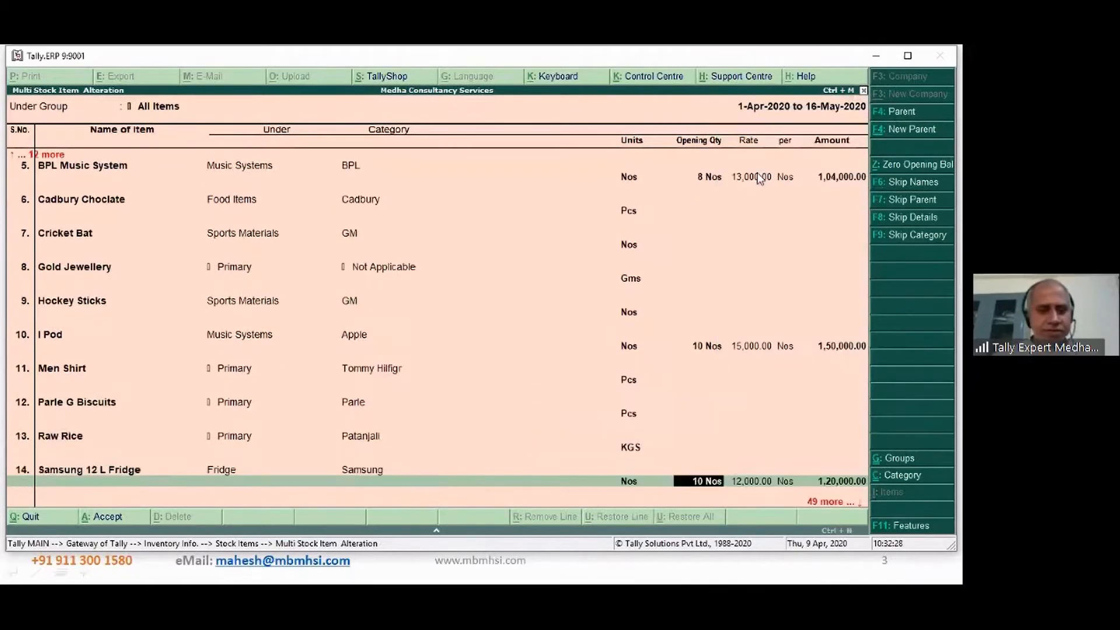
pyautogui.press('Return')
pyautogui.press('Return')
pyautogui.press('Return')
pyautogui.press('Return')
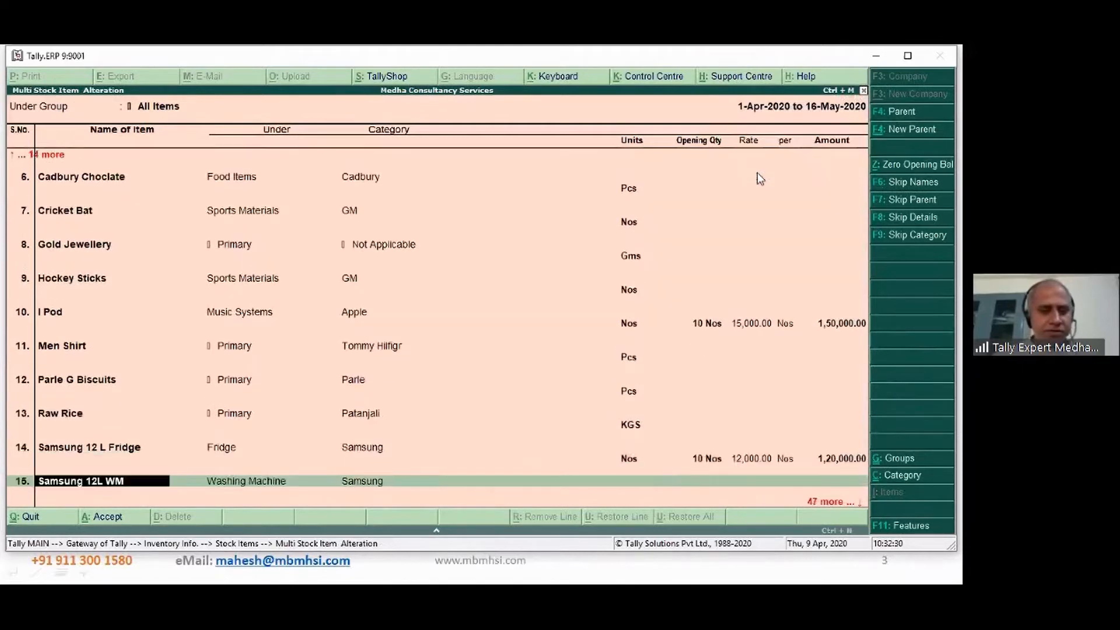
pyautogui.press('Return')
pyautogui.press('Return')
pyautogui.press('Return')
pyautogui.press('Return')
pyautogui.press('Return')
pyautogui.press('Return')
pyautogui.press('Return')
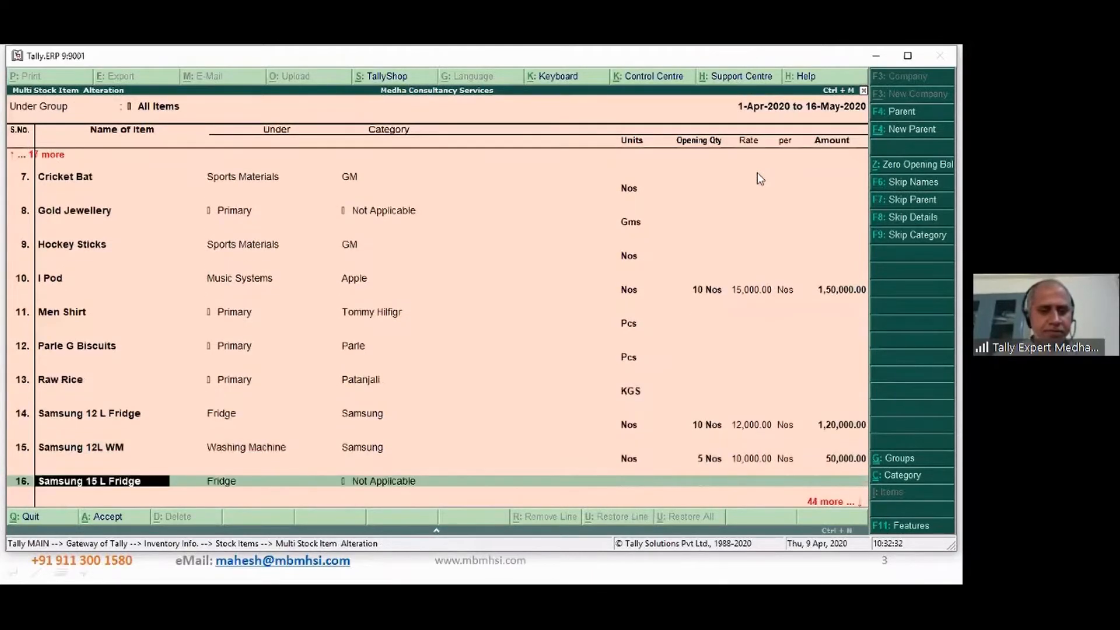
# Assign the category Samsung to Samsung 15 L Fridge and accept its unit and opening balance details.
pyautogui.press('Return')
pyautogui.press('Return')
pyautogui.write('s')
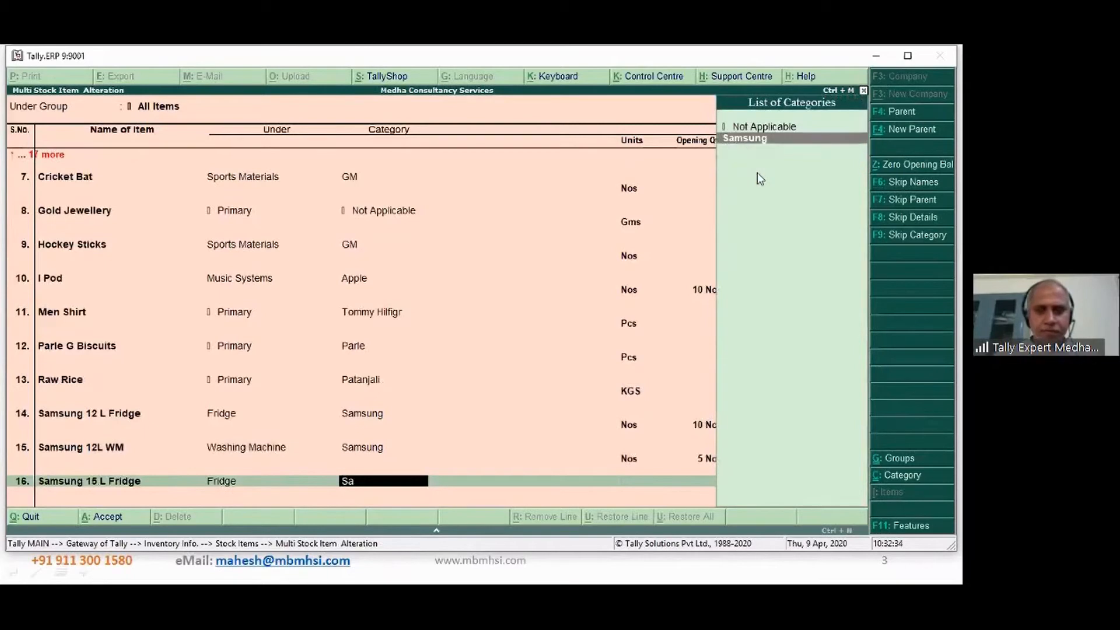
pyautogui.press('Return')
pyautogui.press('Return')
pyautogui.press('Return')
pyautogui.press('Return')
pyautogui.press('Return')
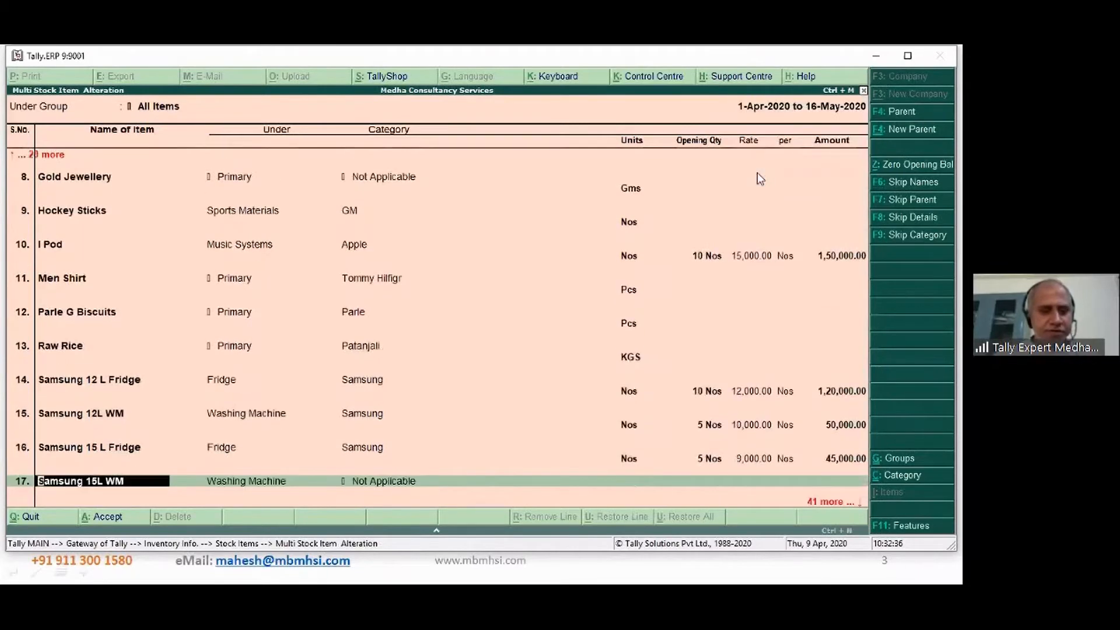
# Assign the category Samsung to Samsung 15L WM and accept its unit and opening balance.
pyautogui.press('Return')
pyautogui.press('Return')
pyautogui.write('Sa')
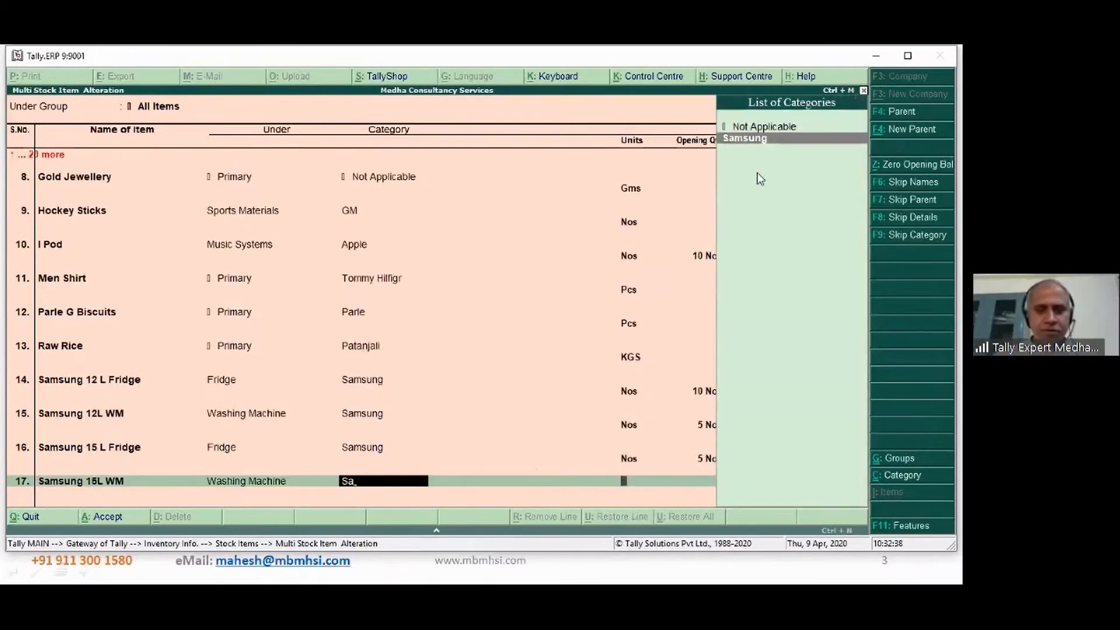
pyautogui.press('Return')
pyautogui.press('Return')
pyautogui.press('Return')
pyautogui.press('Return')
pyautogui.press('Return')
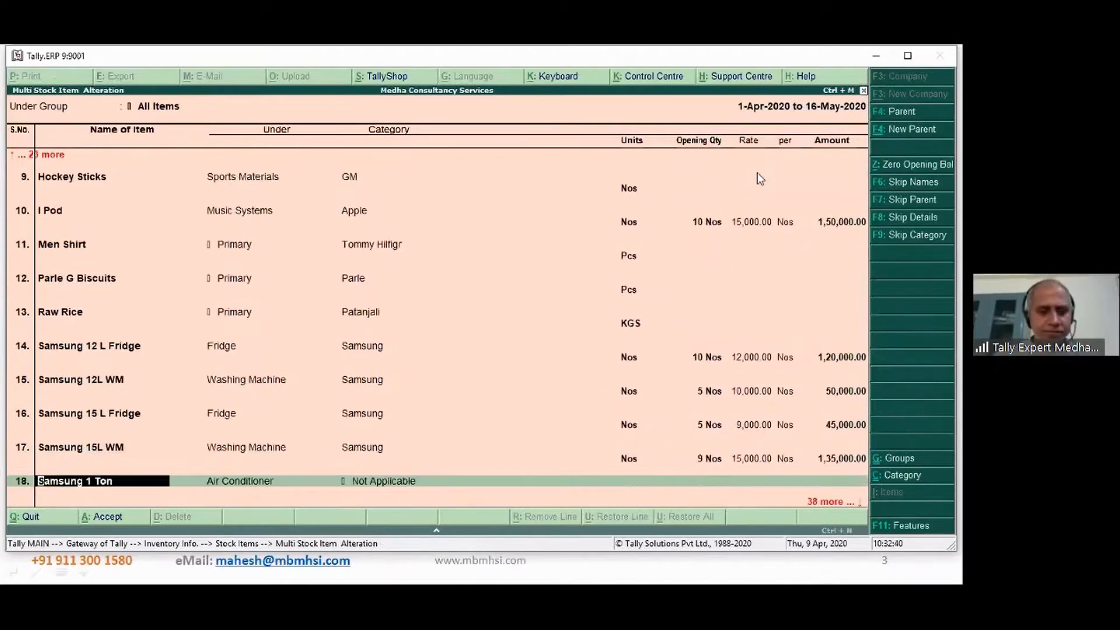
# Assign the category Samsung to the air conditioner Samsung 1 Ton and complete its row.
pyautogui.press('Return')
pyautogui.press('Return')
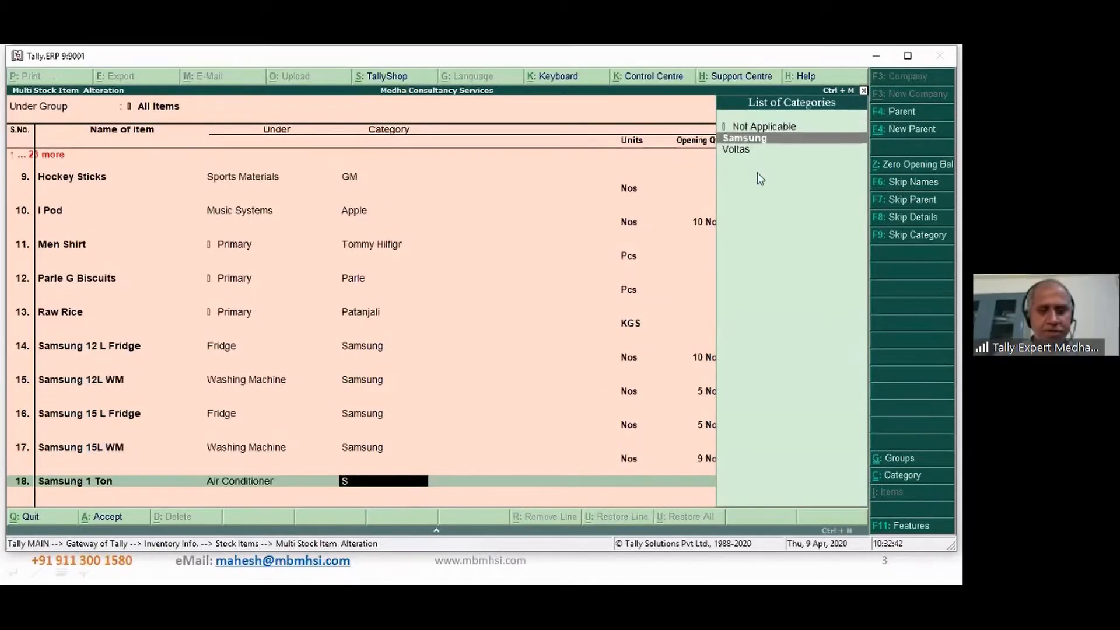
pyautogui.write('Sa')
pyautogui.press('Return')
pyautogui.press('Return')
pyautogui.press('Return')
pyautogui.press('Return')
pyautogui.press('Return')
# Assign the category Samsung to Samsung 2 Ton and accept its unit and opening balance details.
pyautogui.press('Return')
pyautogui.press('Return')
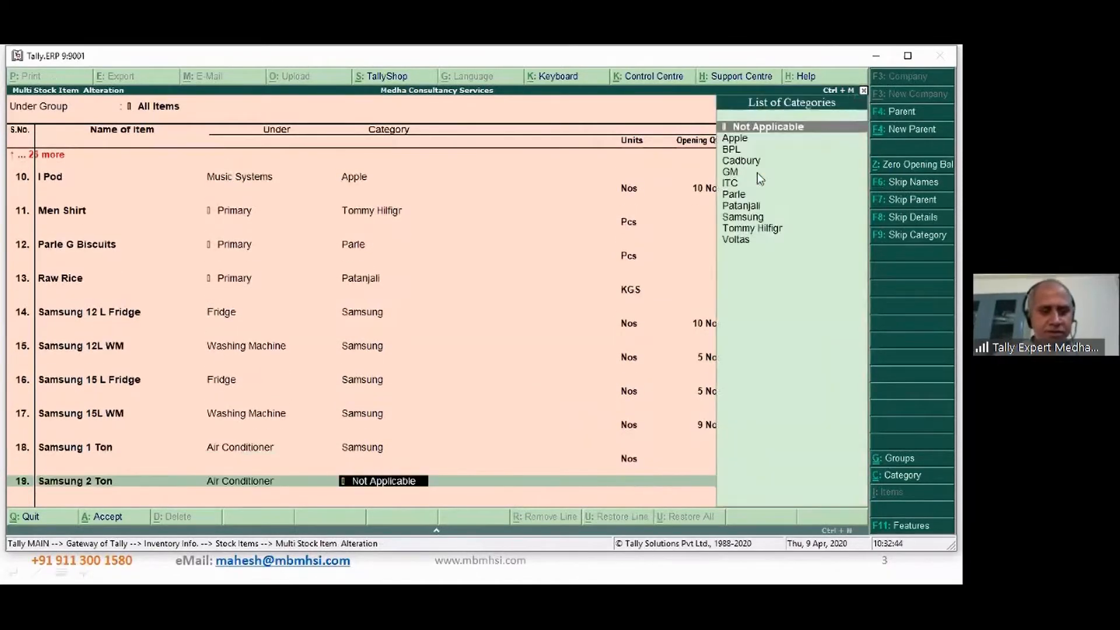
pyautogui.write('Sa')
pyautogui.press('Return')
pyautogui.press('Return')
pyautogui.press('Return')
pyautogui.press('Return')
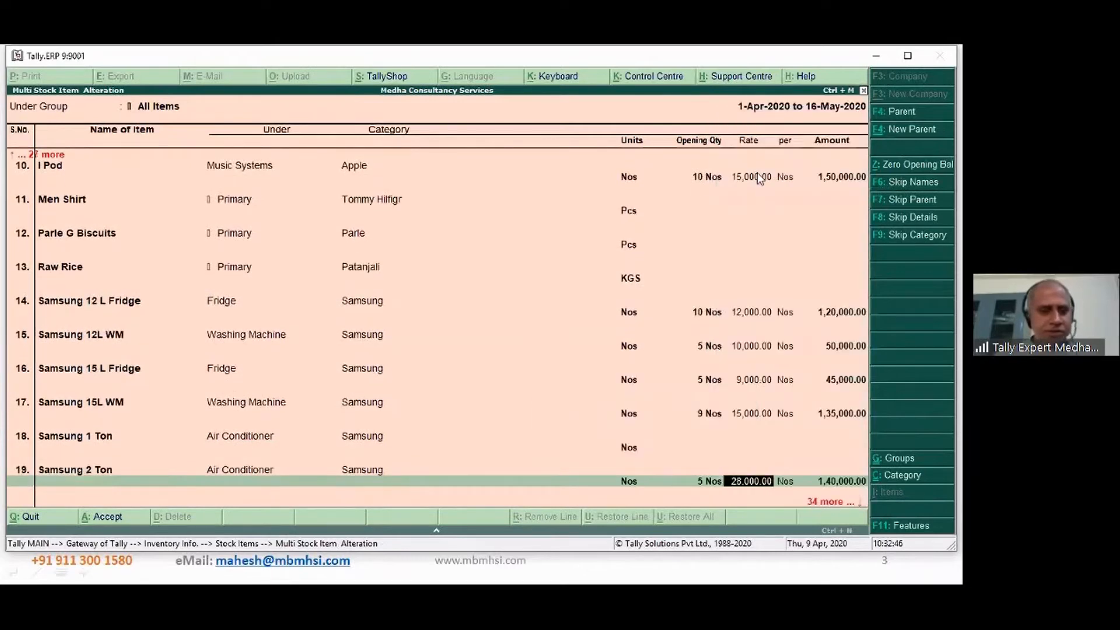
pyautogui.press('Return')
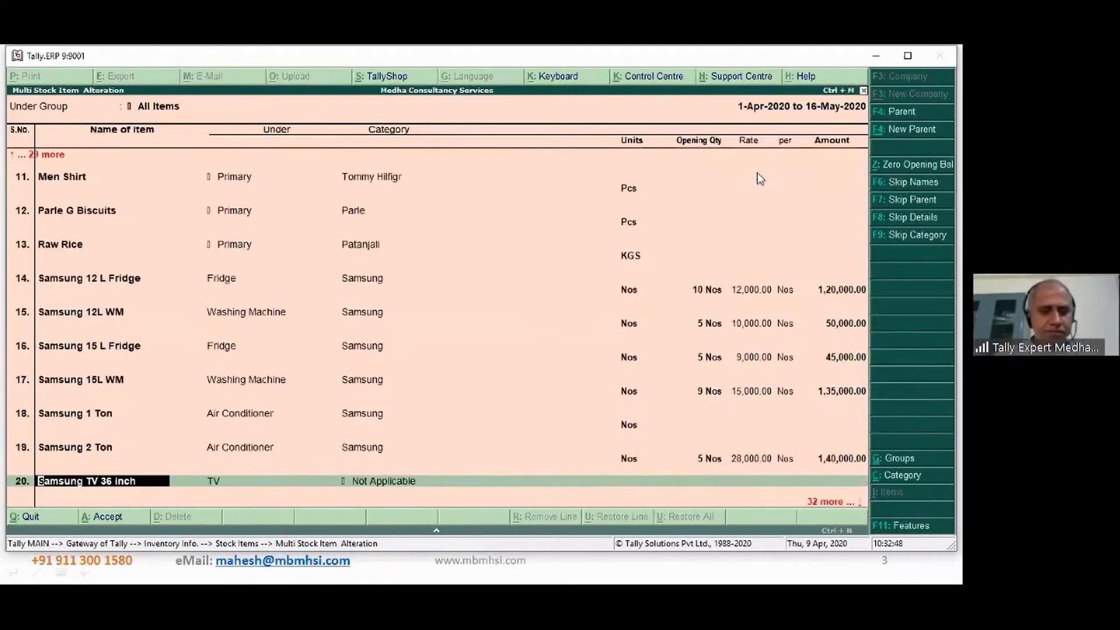
# Assign the category Samsung to Samsung TV 36 inch under TV and complete its row.
pyautogui.press('Return')
pyautogui.press('Return')
pyautogui.write('Sa')
pyautogui.press('Return')
pyautogui.press('Return')
pyautogui.press('Return')
pyautogui.press('Return')
pyautogui.press('Return')
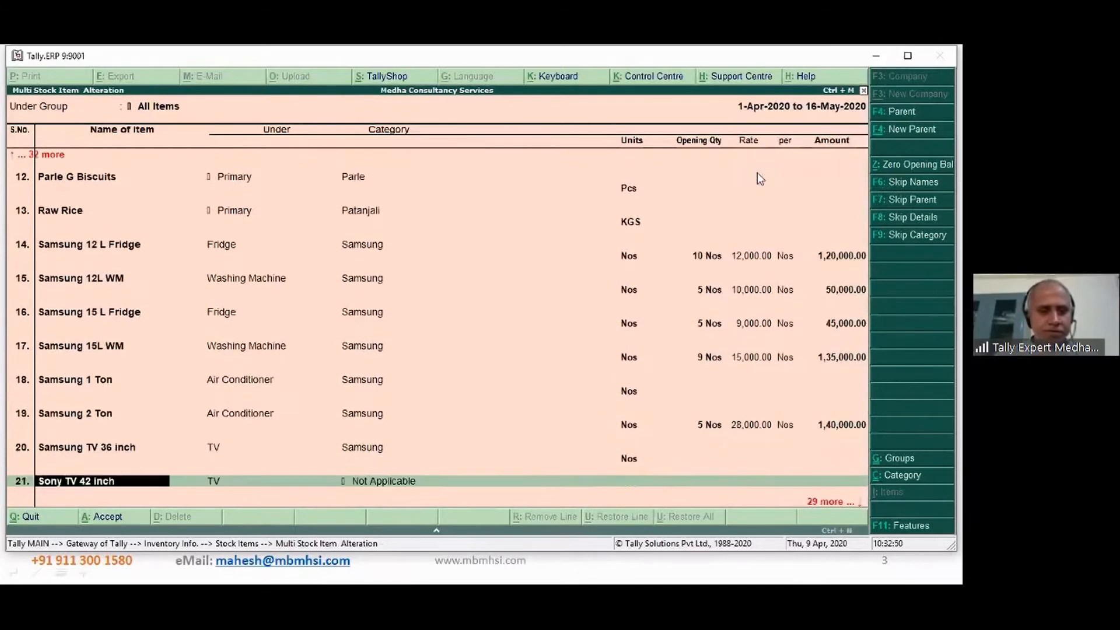
# Create the category Sony under Primary for Sony TV 42 inch and complete the item's row.
pyautogui.press('Return')
pyautogui.press('Return')
pyautogui.hotkey('alt', 'c')
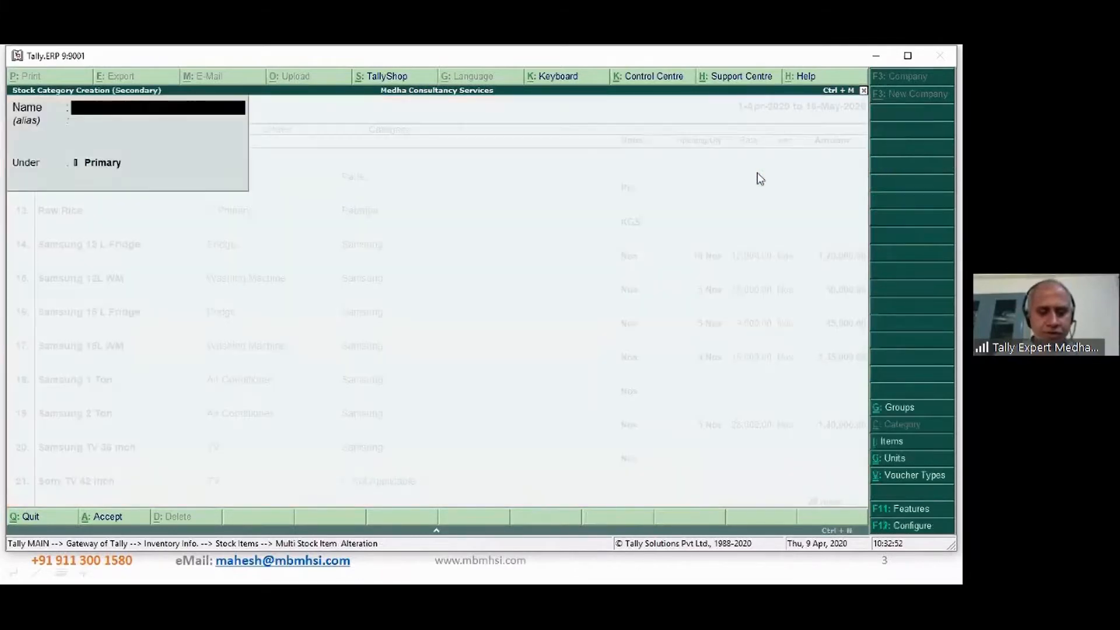
pyautogui.write('Sony')
pyautogui.press('Return')
pyautogui.press('Return')
pyautogui.press('Return')
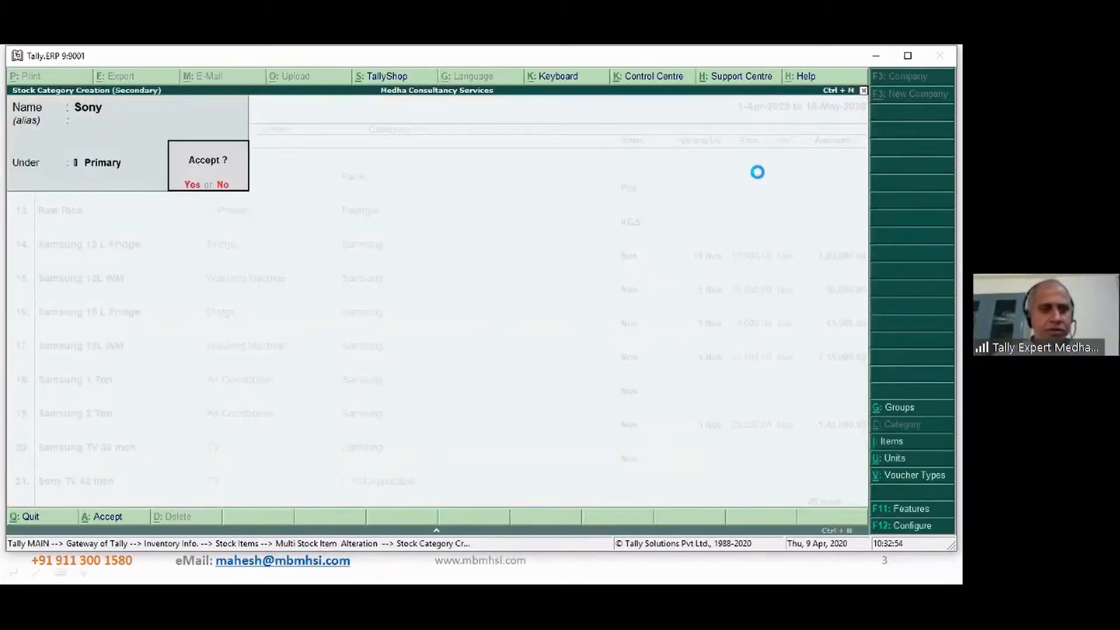
pyautogui.press('Return')
pyautogui.press('Return')
pyautogui.press('Return')
pyautogui.press('Return')
pyautogui.press('Return')
# Assign the category Sony to Sony TV 56 inch, keeping it under TV, and complete its row.
pyautogui.press('Return')
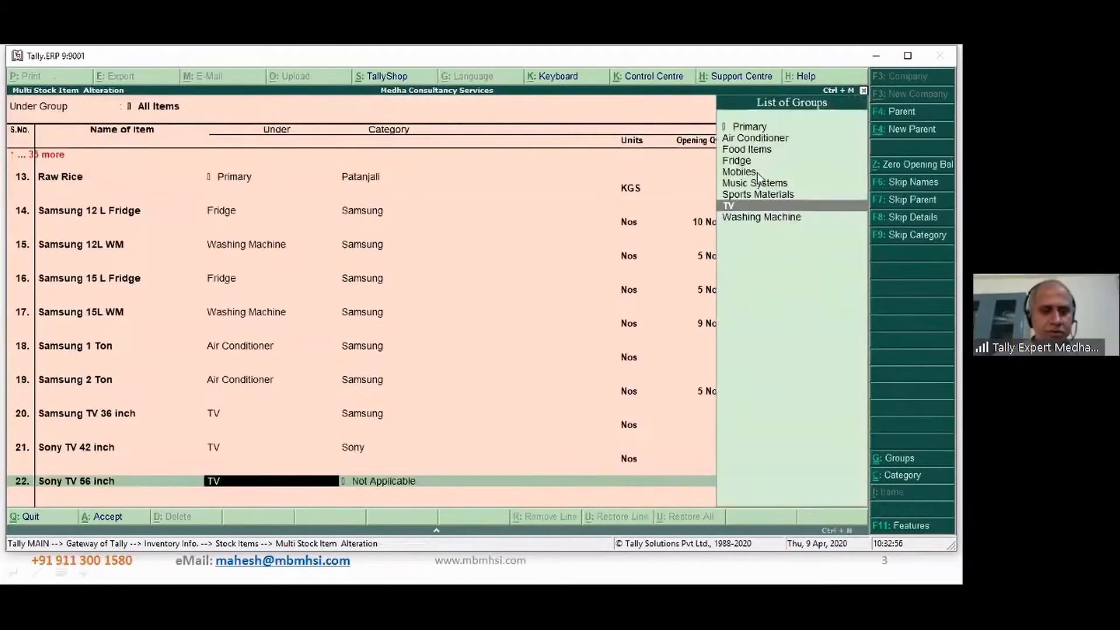
pyautogui.press('Return')
pyautogui.write('So')
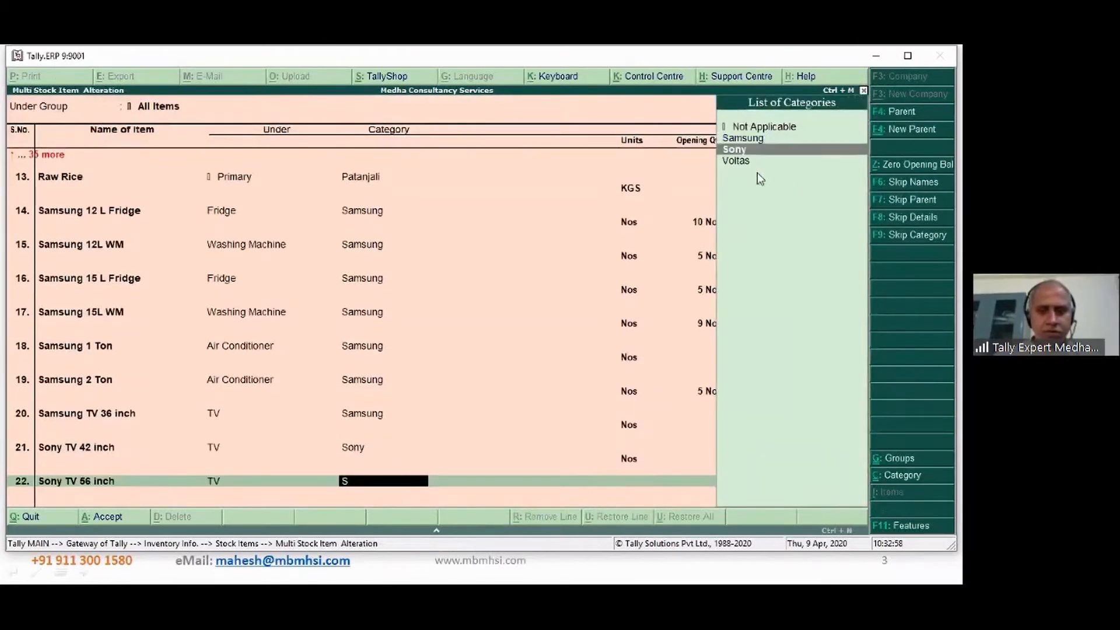
pyautogui.press('Return')
pyautogui.press('Return')
pyautogui.press('Return')
# Keep Tally.ERP 9 Silver Edition under Primary and start creating a new stock category for it.
pyautogui.press('Return')
pyautogui.press('Return')
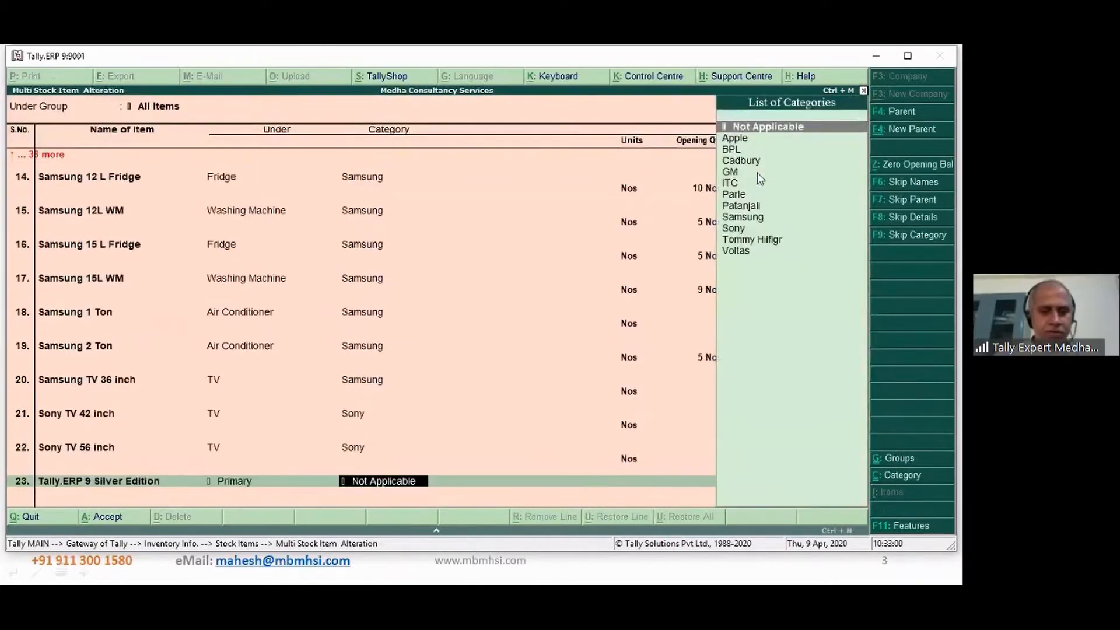
pyautogui.hotkey('alt', 'c')
pyautogui.write('Tally')
pyautogui.press('Return')
pyautogui.press('Return')
pyautogui.press('Return')
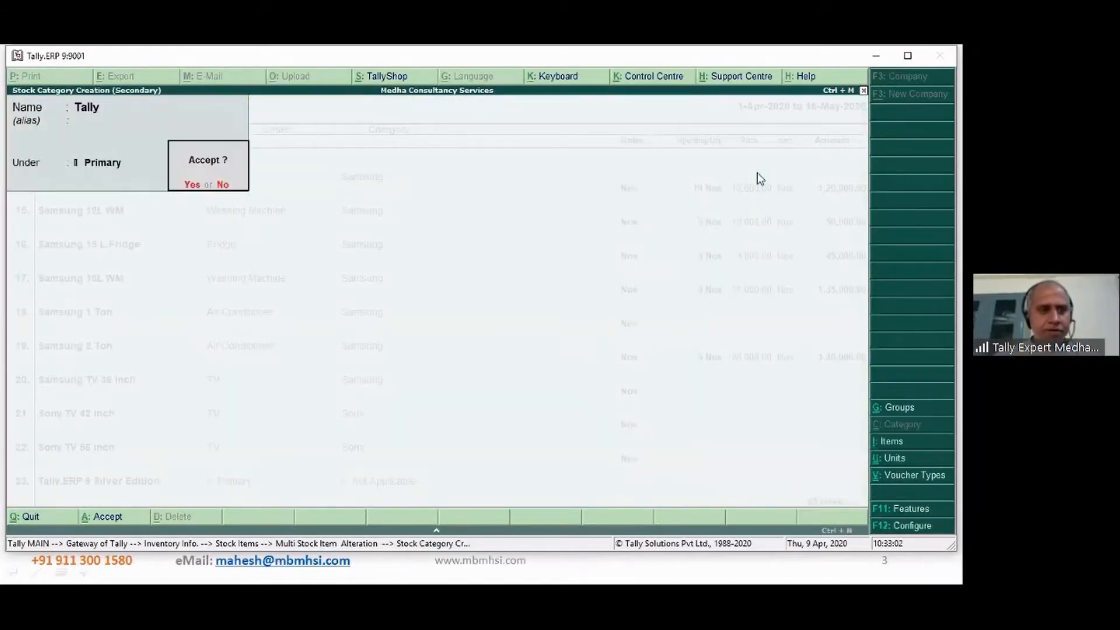
pyautogui.press('Return')
pyautogui.write('S')
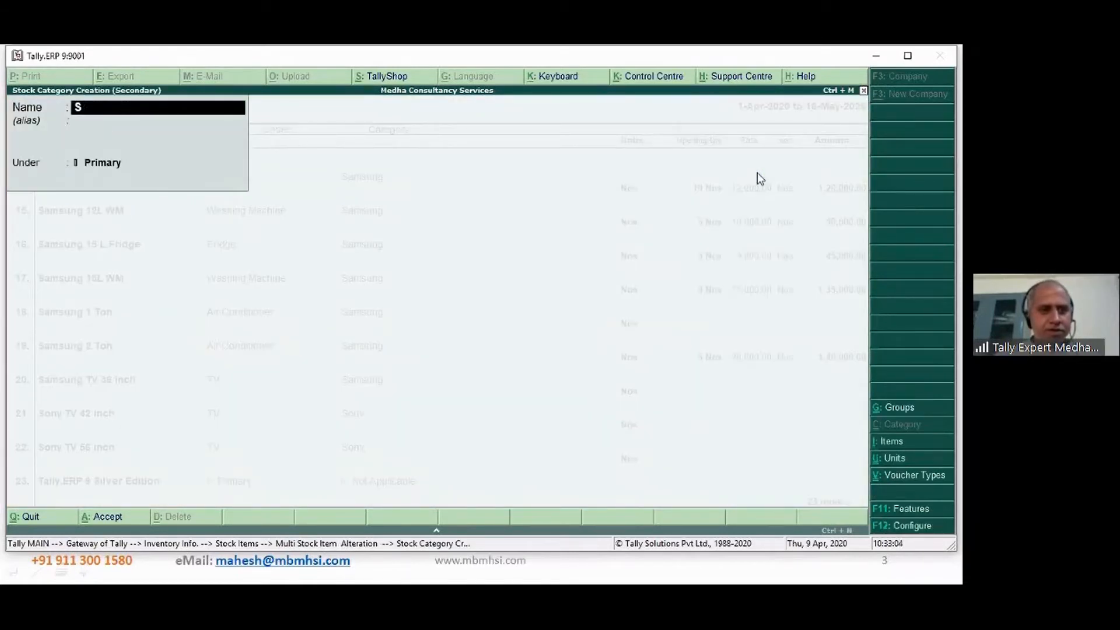
pyautogui.press('BackSpace')
# Name the new category Tally, place it under Primary, and complete the row of Tally.ERP 9 Silver Edition.
pyautogui.write('Tally')
pyautogui.press('Return')
pyautogui.press('Return')
pyautogui.press('Return')
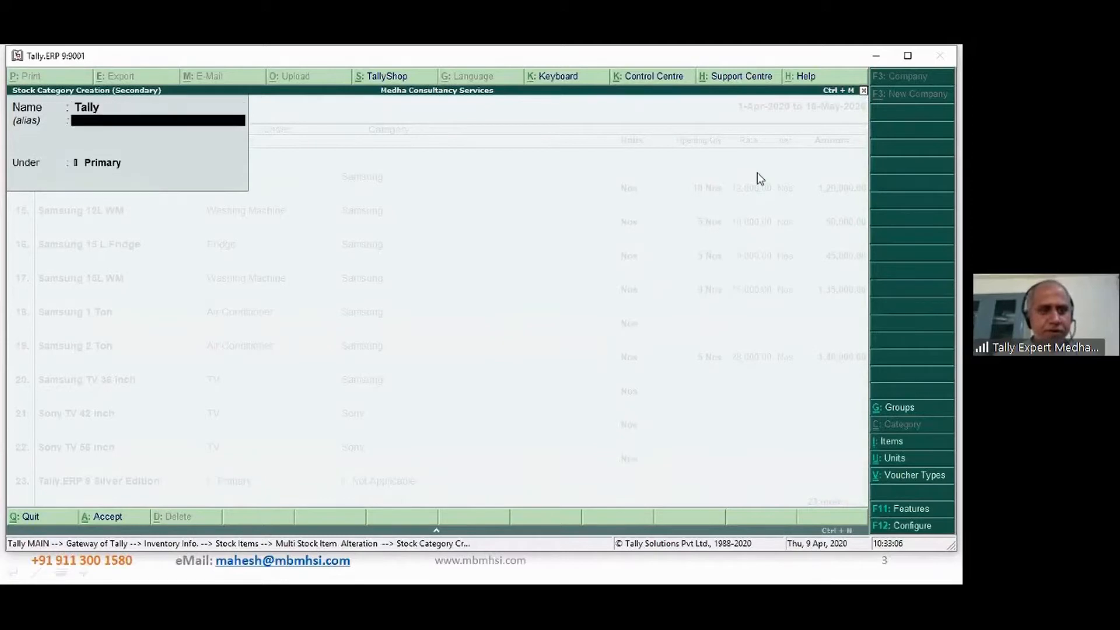
pyautogui.press('Return')
pyautogui.press('Return')
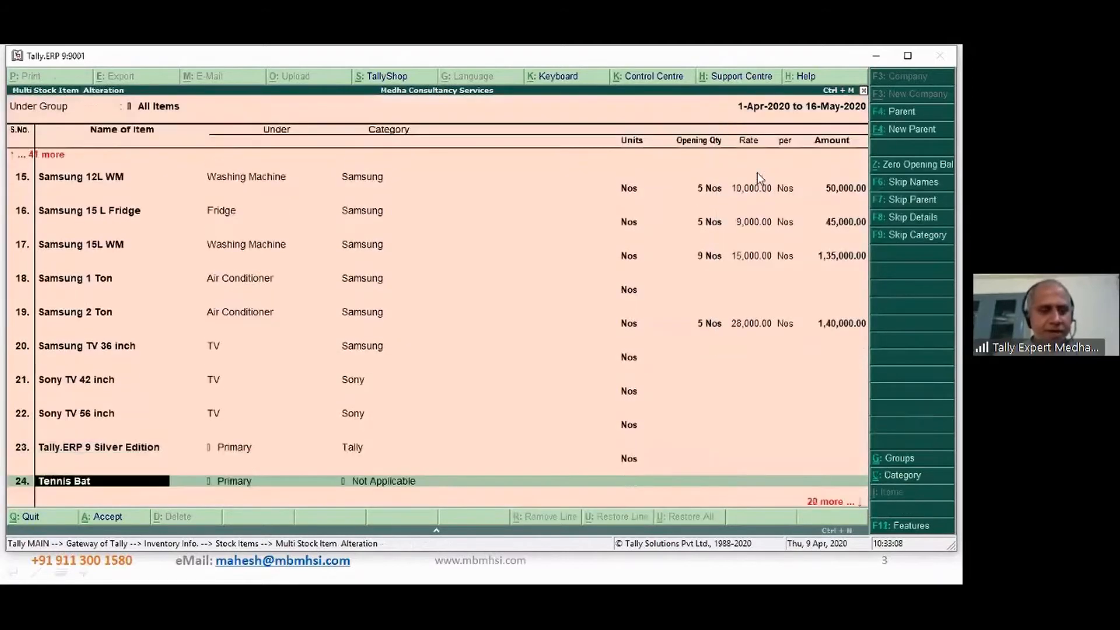
# Assign the category GM to Tennis Bat under Primary and complete its row.
pyautogui.press('Return')
pyautogui.press('Return')
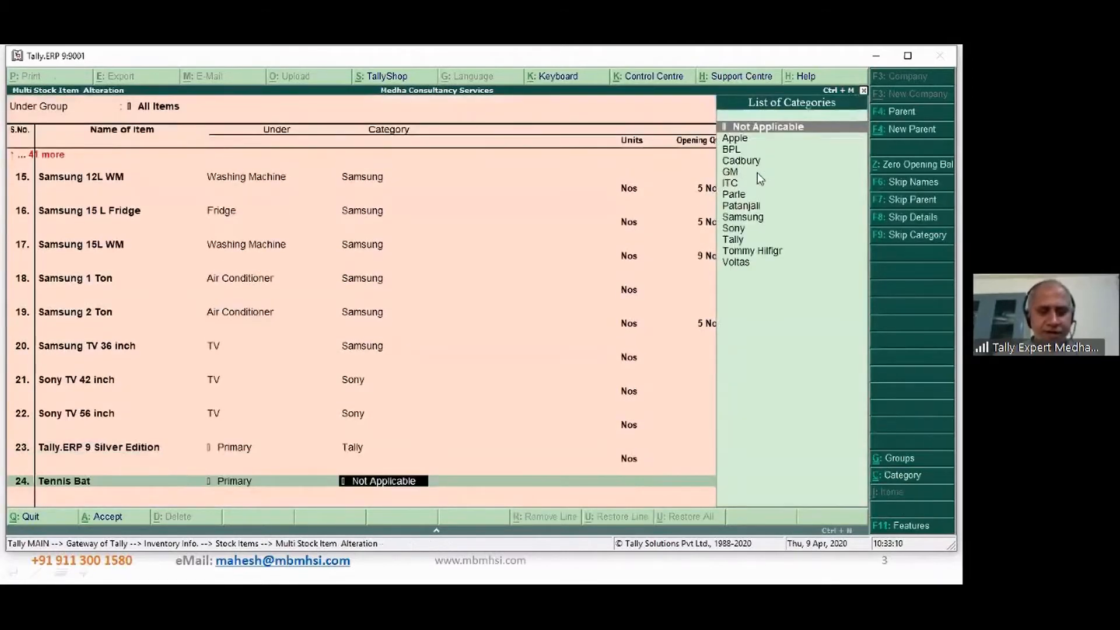
pyautogui.write('GM')
pyautogui.press('Return')
pyautogui.press('Return')
pyautogui.press('Return')
pyautogui.press('Return')
# Assign the category Voltas to Voltas 1 Ton under Air Conditioner and accept its opening balance.
pyautogui.press('Return')
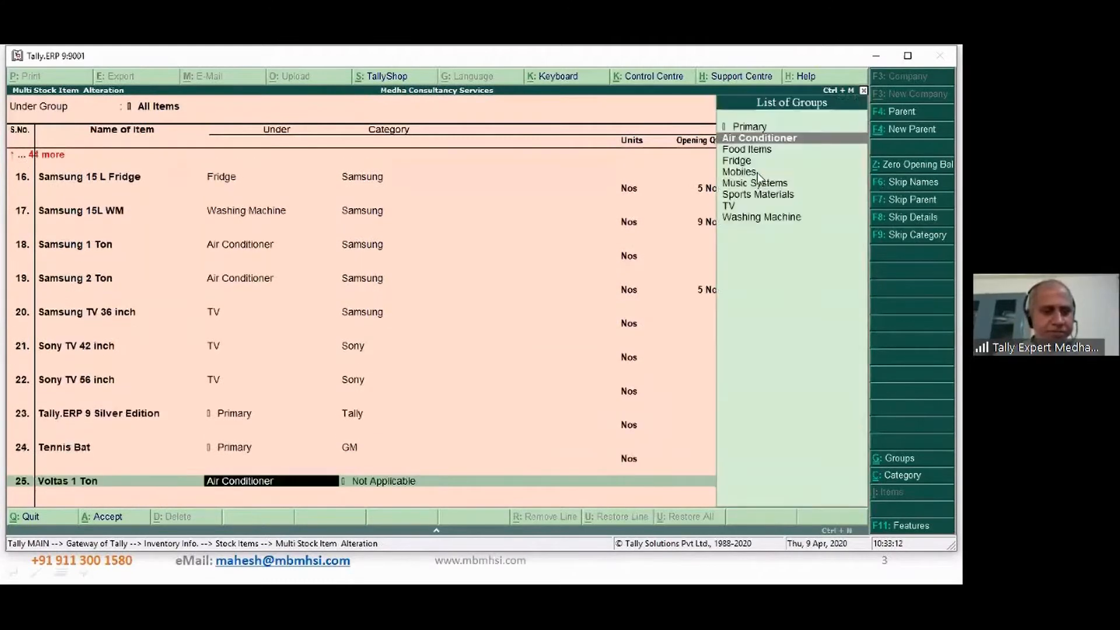
pyautogui.write('Voltas')
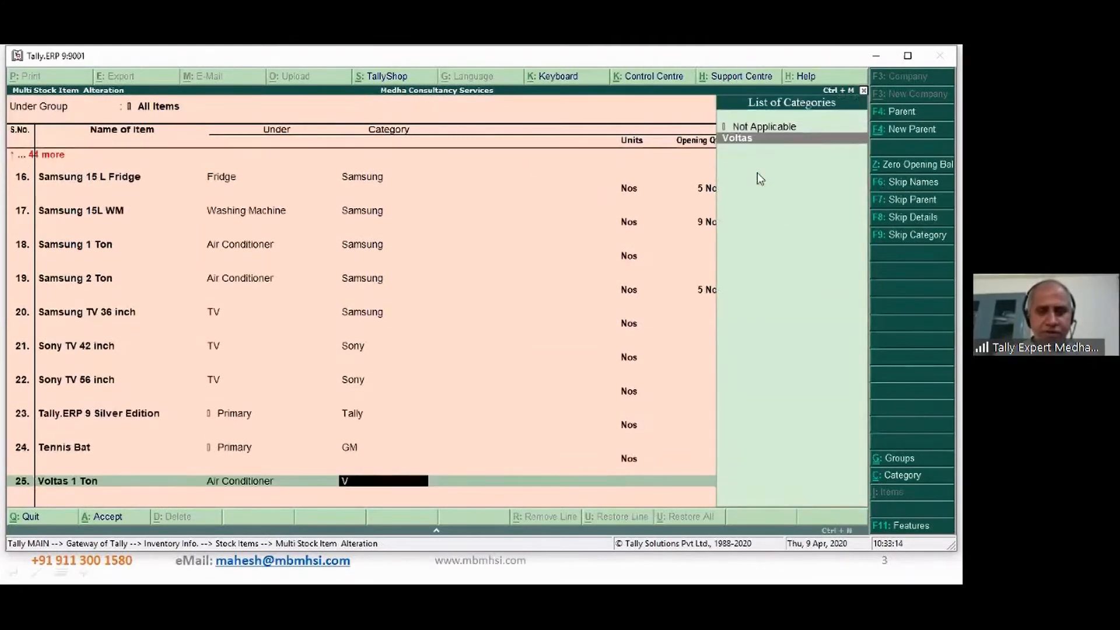
pyautogui.press('Return')
pyautogui.press('Return')
pyautogui.press('Return')
pyautogui.press('Return')
pyautogui.press('Return')
pyautogui.press('Return')
pyautogui.press('Return')
pyautogui.press('Return')
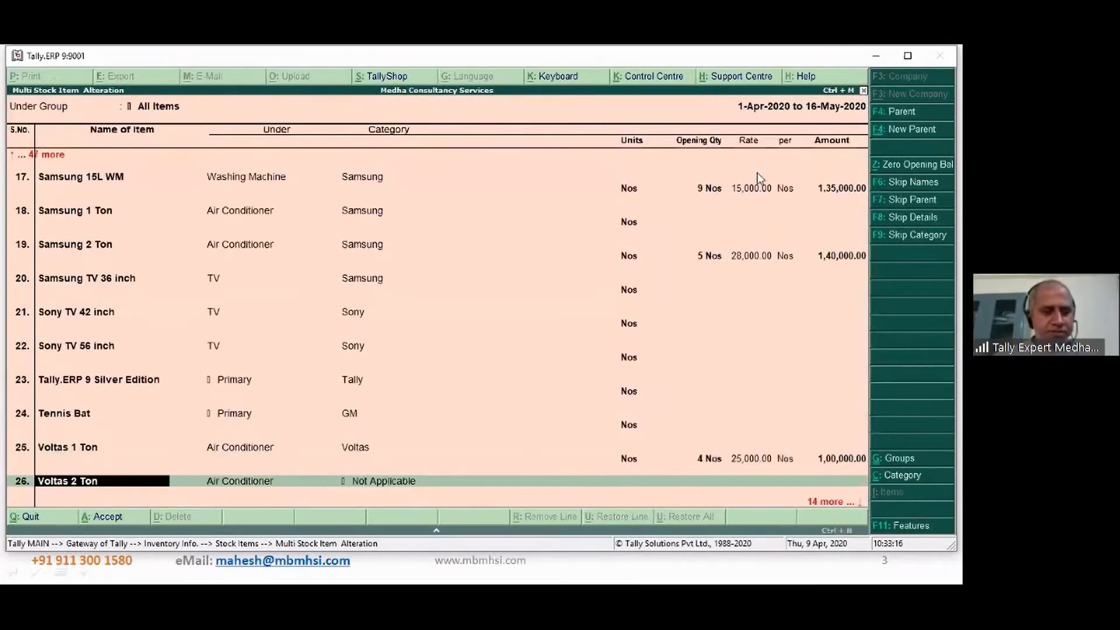
# Assign the category Voltas to Voltas 2 Ton and accept its unit and opening balance details.
pyautogui.write('V')
pyautogui.press('Return')
pyautogui.press('Return')
pyautogui.press('Return')
pyautogui.press('Return')
pyautogui.press('Return')
pyautogui.press('Return')
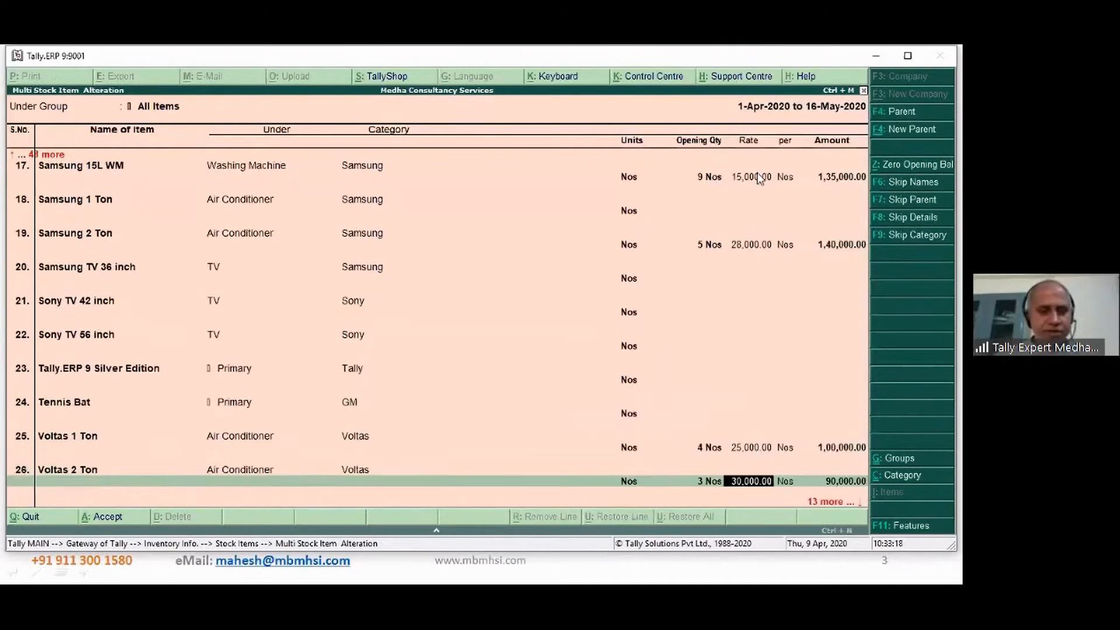
pyautogui.press('Return')
# Create the stock category Whrilpool under Primary from the row of Whrilpool 12 L Fridge.
pyautogui.press('Return')
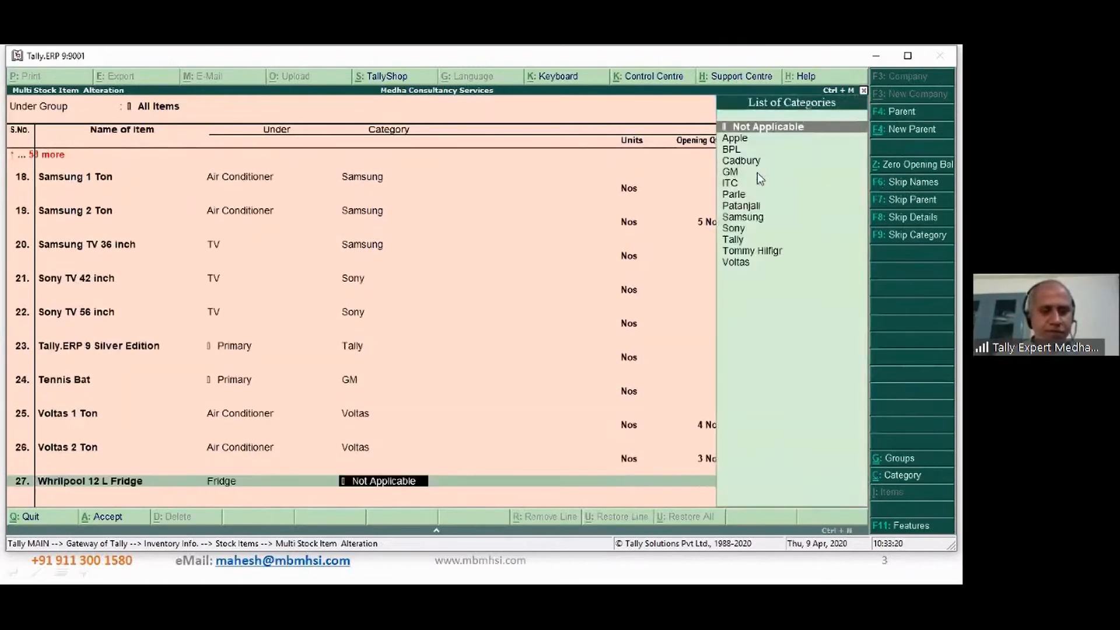
pyautogui.hotkey('alt', 'c')
pyautogui.write('Wh')
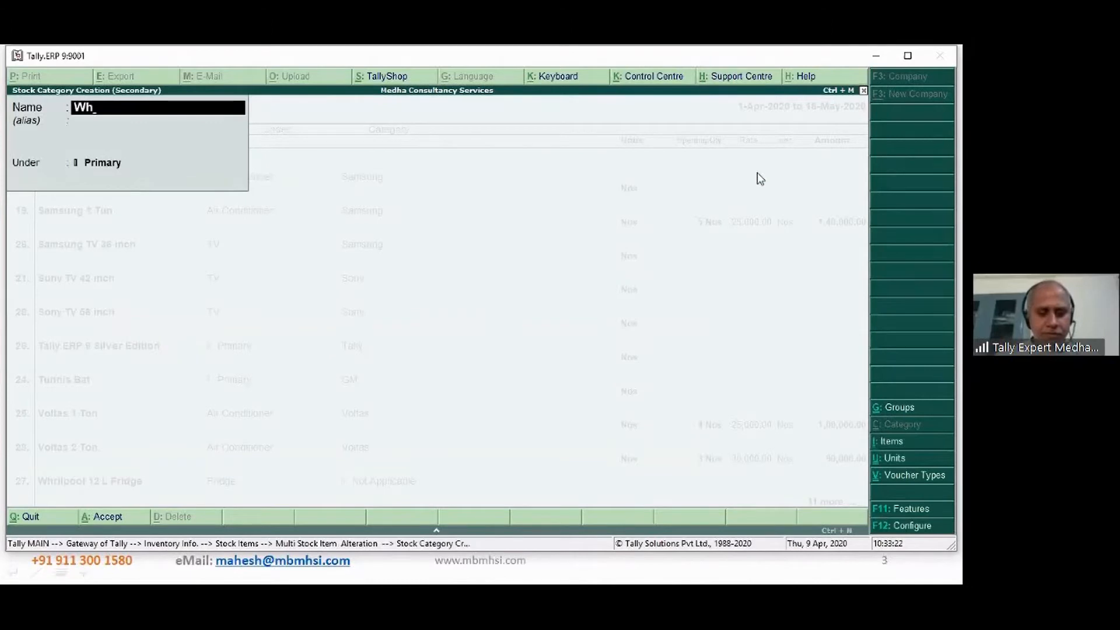
pyautogui.write('rlpool')
pyautogui.press('Return')
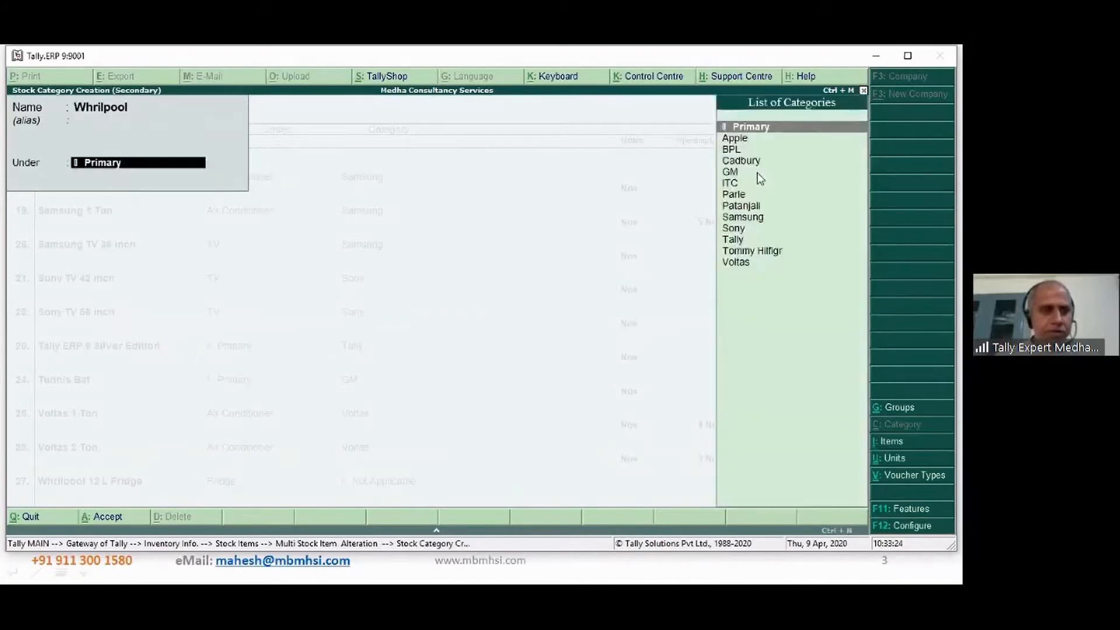
pyautogui.press('Return')
pyautogui.press('Return')
# Apply the new category to Whrilpool 12 L Fridge and accept its unit and opening balance.
pyautogui.press('Return')
pyautogui.press('Return')
pyautogui.press('Return')
pyautogui.press('Return')
pyautogui.press('Return')
pyautogui.press('Return')
pyautogui.press('Return')
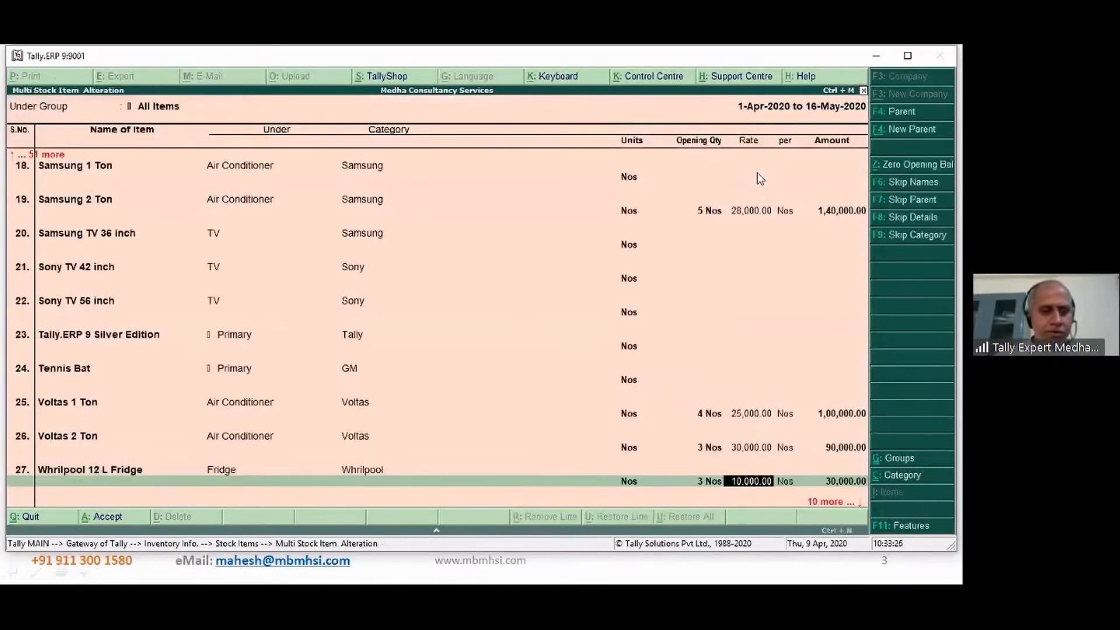
# Assign the category Whrilpool to Whrilpool 12L WM and accept its unit and opening balance.
pyautogui.write('w')
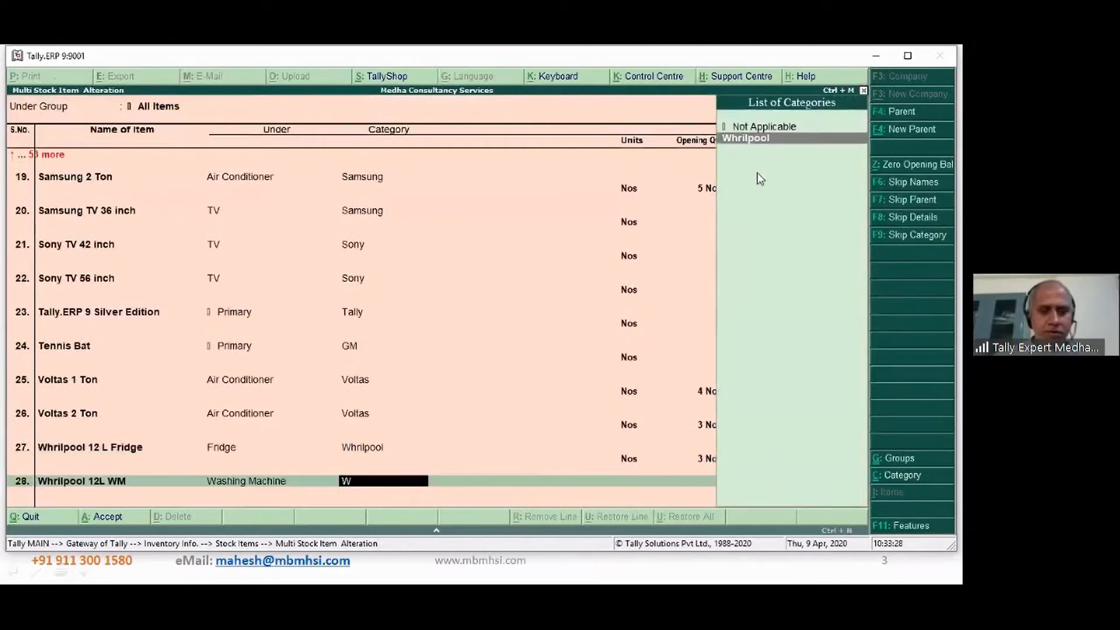
pyautogui.press('Return')
pyautogui.press('Return')
pyautogui.press('Return')
pyautogui.press('Return')
pyautogui.press('Return')
pyautogui.press('Return')
pyautogui.press('Return')
pyautogui.press('Return')
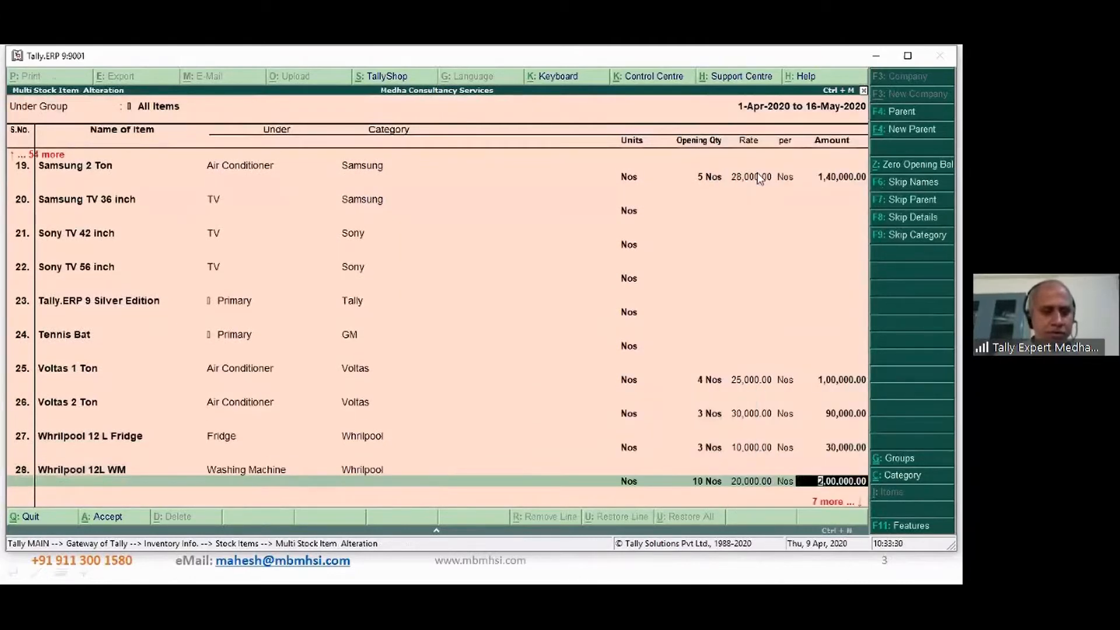
# Assign the category Whrilpool to Whrilpool 15 L Fridge and accept its unit and opening balance.
pyautogui.write('w')
pyautogui.press('Return')
pyautogui.press('Return')
pyautogui.press('Return')
pyautogui.press('Return')
pyautogui.press('Return')
pyautogui.press('Return')
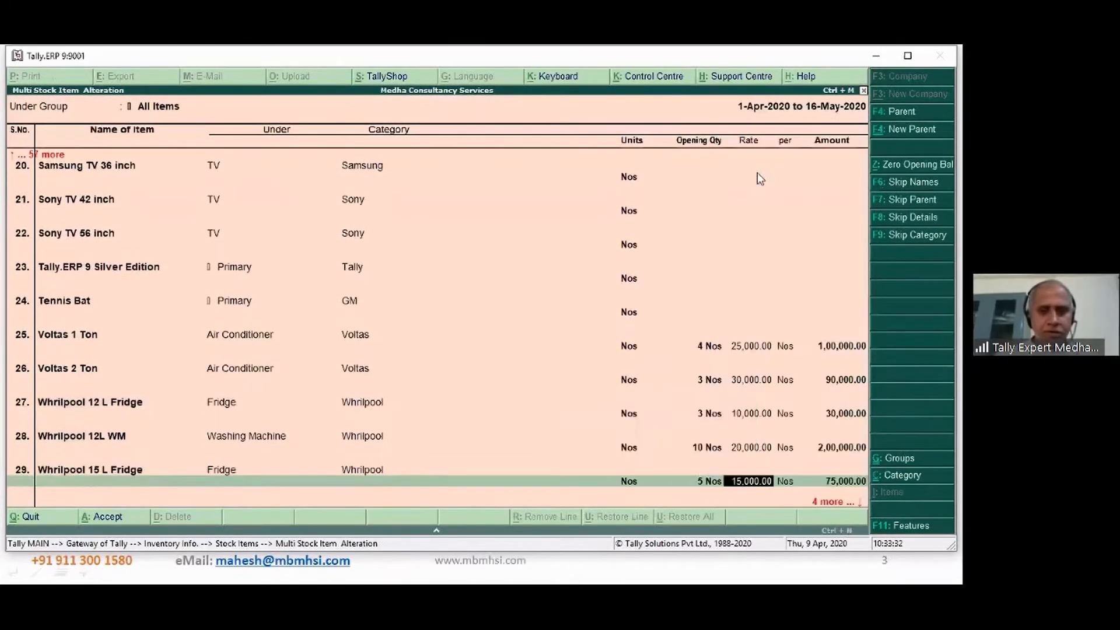
# Assign the category Whrilpool to Whrilpool 15L WM and complete the last item row.
pyautogui.write('w')
pyautogui.press('Return')
pyautogui.press('Return')
pyautogui.press('Return')
pyautogui.press('Return')
pyautogui.press('Return')
pyautogui.press('Return')
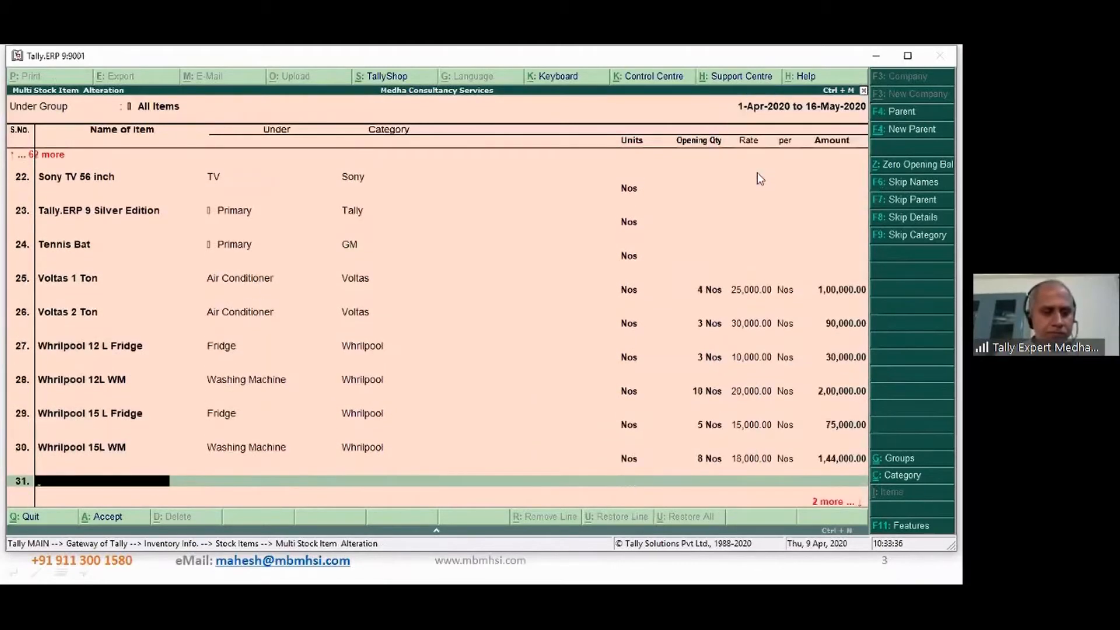
# Save the multiple stock item alteration and return to the Gateway of Tally.
pyautogui.press('Return')
pyautogui.press('Return')
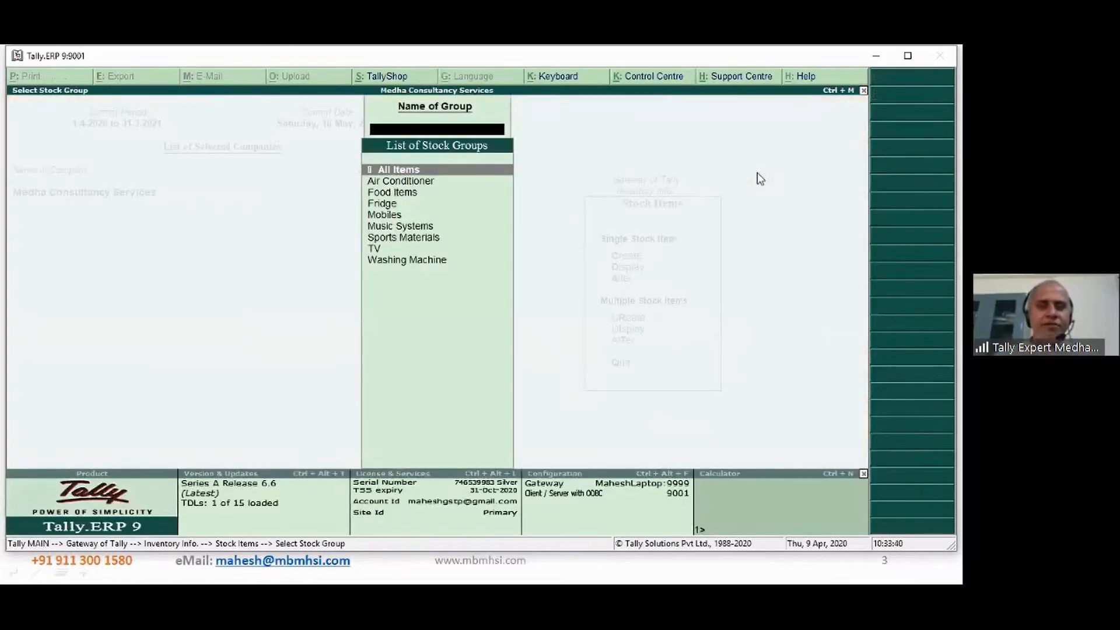
pyautogui.press('Escape')
pyautogui.press('Escape')
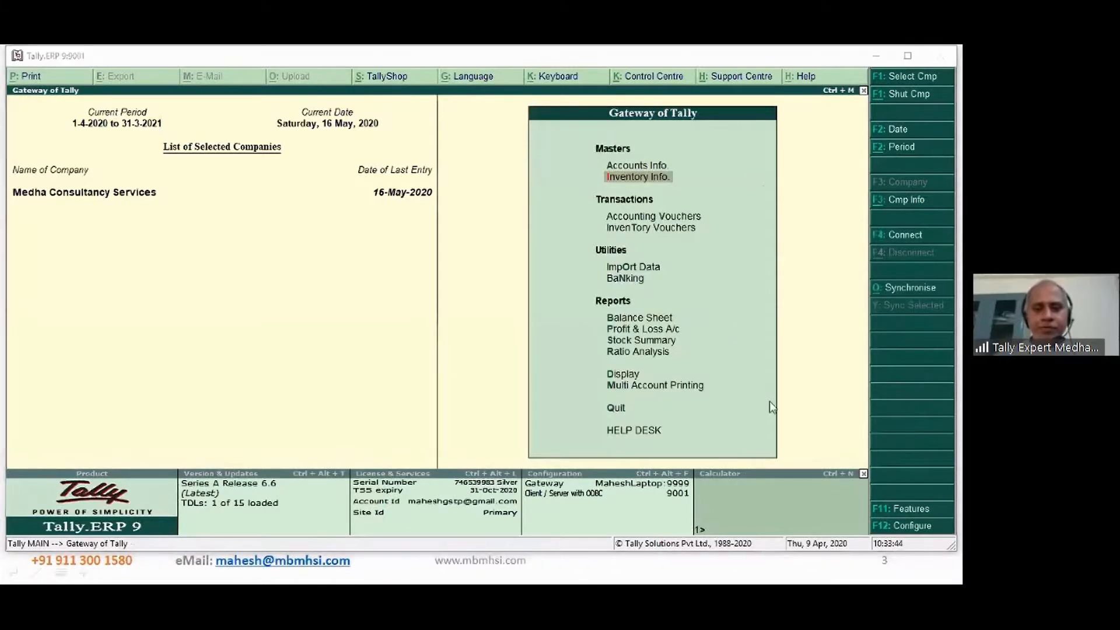
# Display the List of Accounts and switch it to the list of stock items.
pyautogui.click(627, 377)
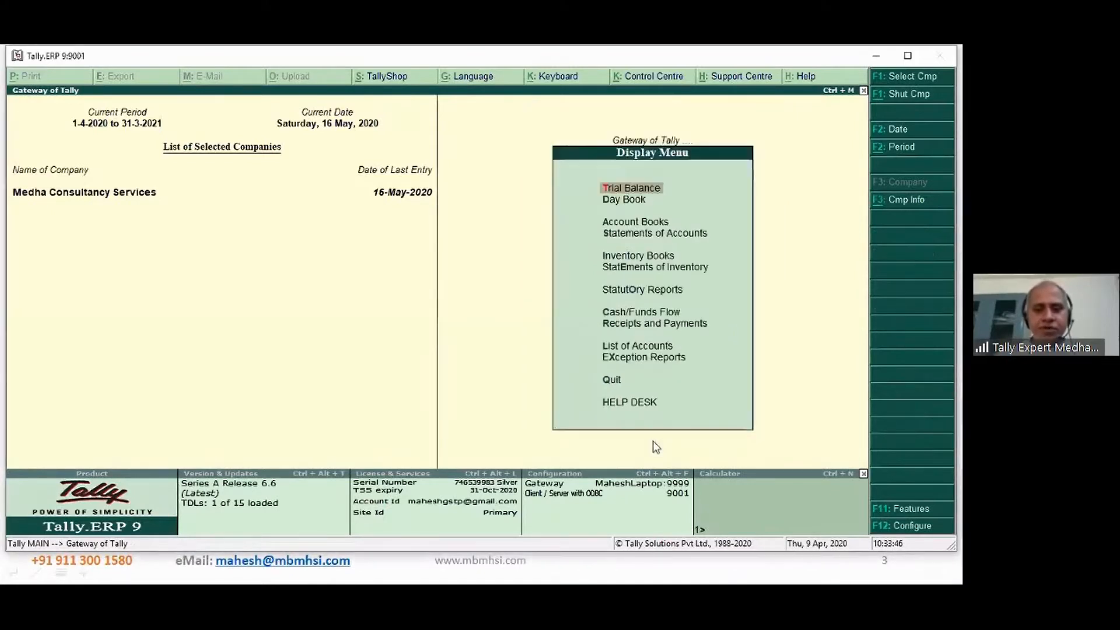
pyautogui.press('Down')
pyautogui.press('Down')
pyautogui.press('Down')
pyautogui.press('Down')
pyautogui.press('Down')
pyautogui.press('Down')
pyautogui.press('Down')
pyautogui.press('Down')
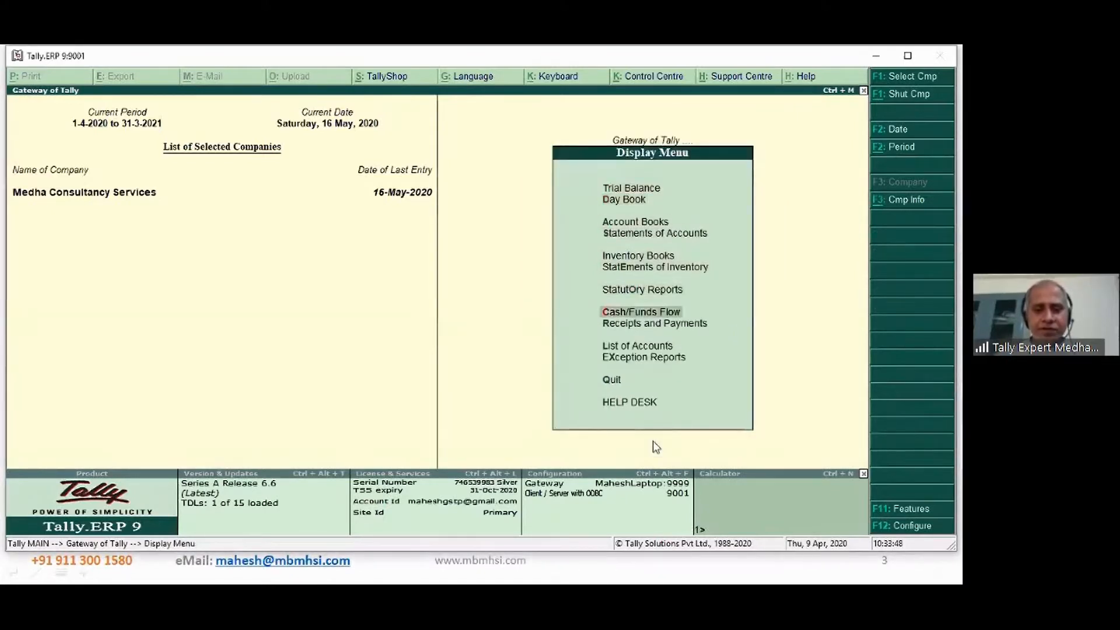
pyautogui.press('Return')
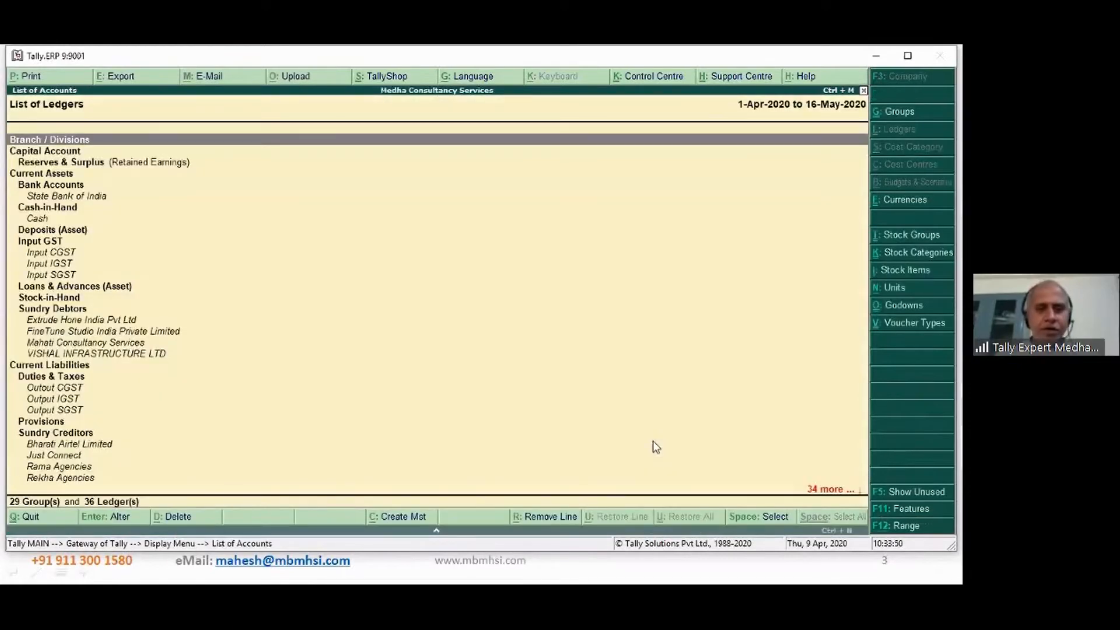
pyautogui.click(917, 271)
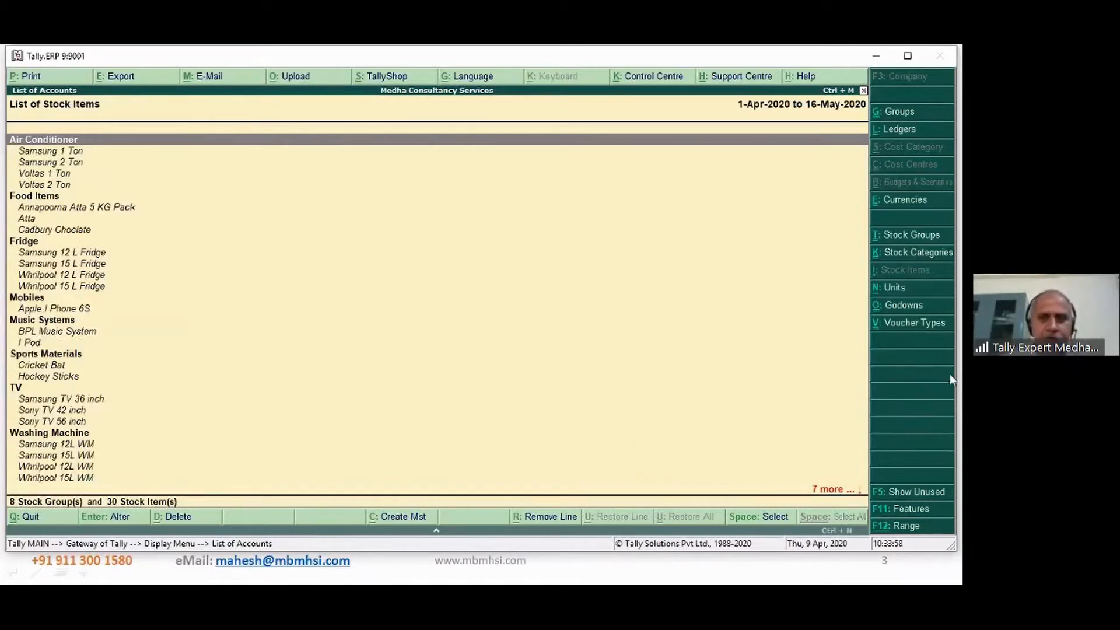
# Switch the List of Accounts to stock categories and look through the brands from Apple onward.
pyautogui.click(917, 254)
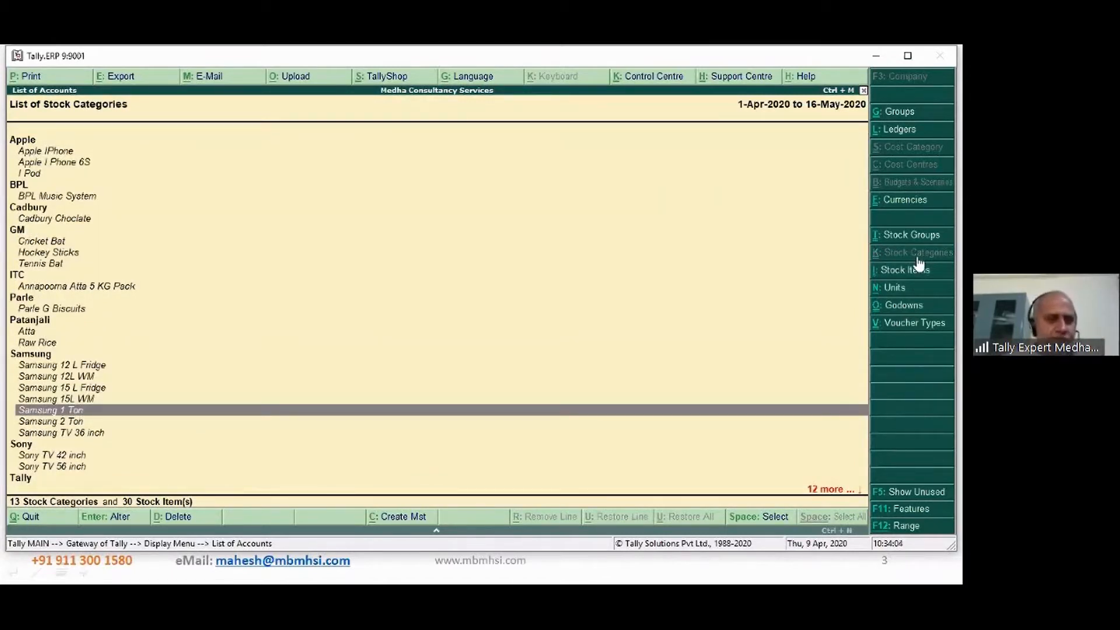
pyautogui.press('Home')
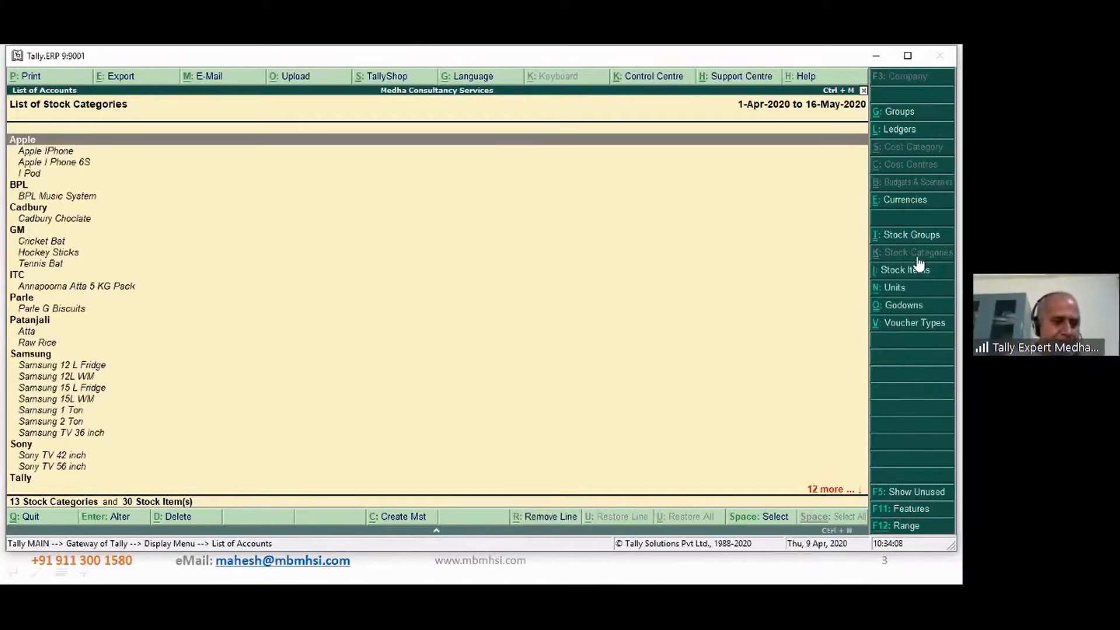
pyautogui.press('Down')
pyautogui.press('Down')
pyautogui.press('Down')
pyautogui.press('Down')
pyautogui.press('Down')
pyautogui.press('Down')
pyautogui.press('Down')
pyautogui.press('Down')
pyautogui.press('Down')
pyautogui.press('Down')
pyautogui.press('Down')
pyautogui.press('Down')
pyautogui.press('Down')
pyautogui.press('Down')
pyautogui.press('Down')
pyautogui.press('Down')
pyautogui.press('Down')
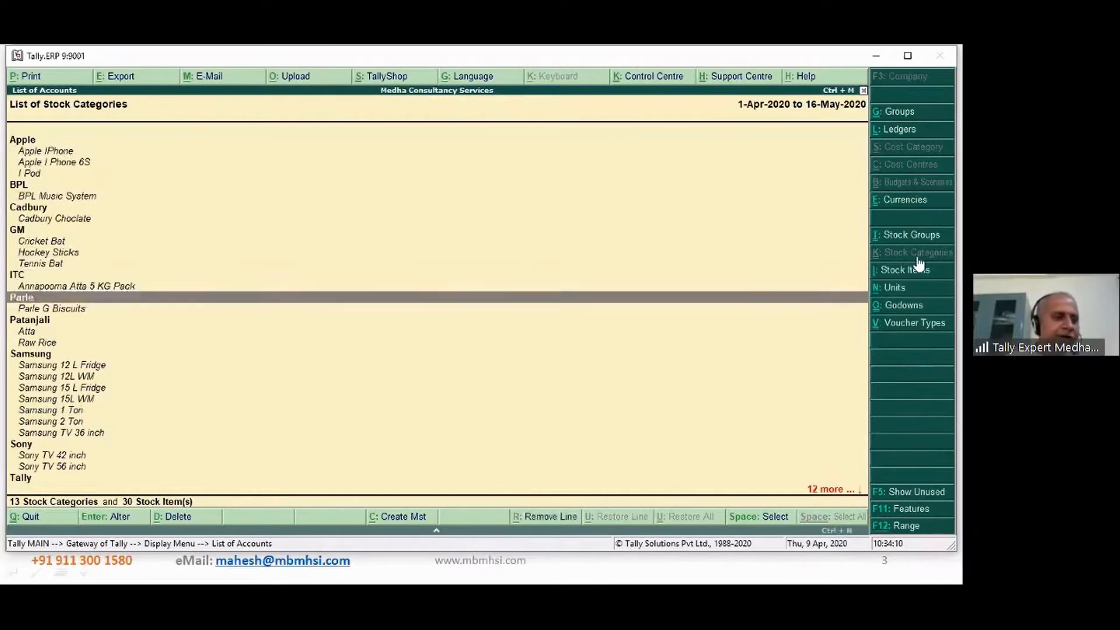
# Examine the stock items listed under the Samsung category and return to the beginning of the list.
pyautogui.press('Down')
pyautogui.press('Down')
pyautogui.press('Down')
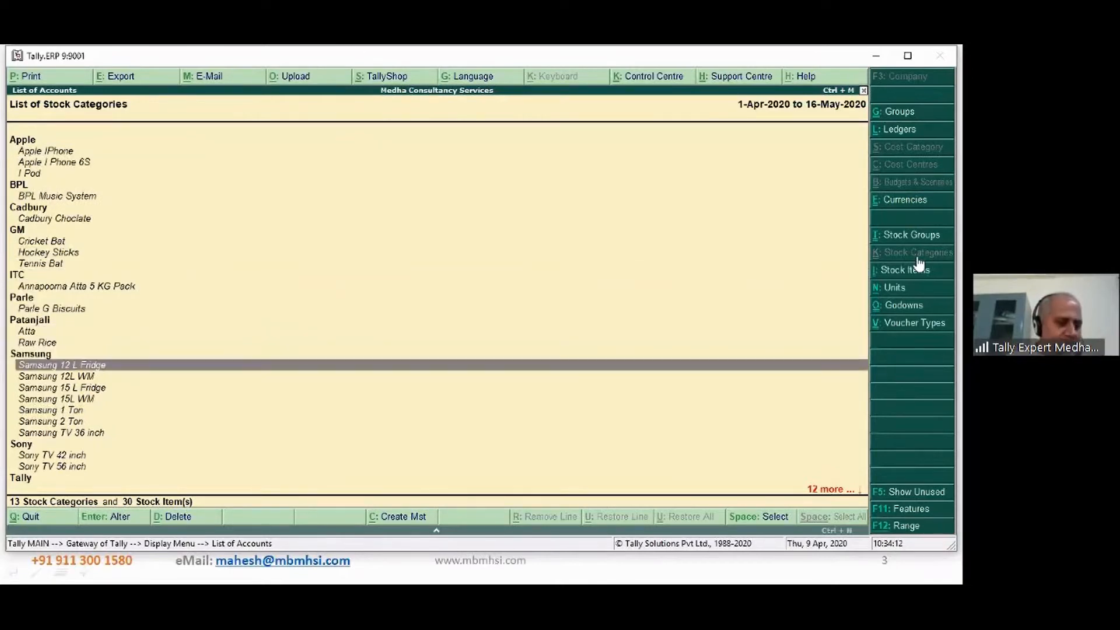
pyautogui.press('Down')
pyautogui.press('Down')
pyautogui.press('Down')
pyautogui.press('Down')
pyautogui.press('Down')
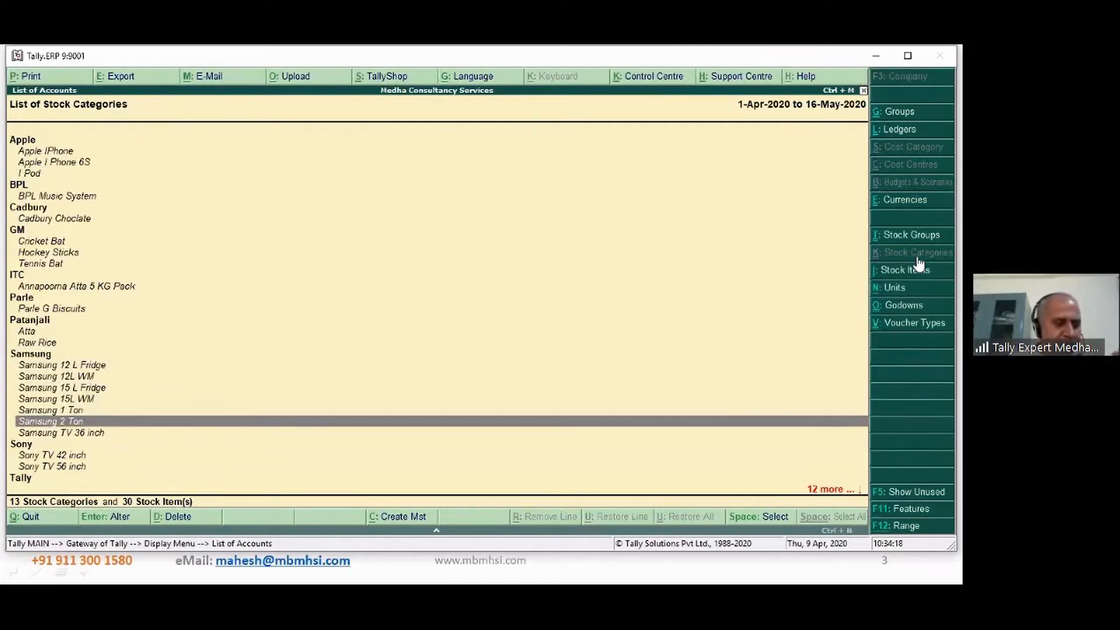
pyautogui.press('Down')
pyautogui.press('Up')
pyautogui.press('Up')
pyautogui.press('Up')
pyautogui.press('Up')
pyautogui.press('Up')
pyautogui.press('Up')
pyautogui.press('Up')
pyautogui.press('Up')
pyautogui.press('Up')
pyautogui.press('Up')
pyautogui.press('Up')
pyautogui.press('Up')
pyautogui.press('Up')
pyautogui.press('Up')
pyautogui.press('Up')
pyautogui.press('Up')
pyautogui.press('Up')
pyautogui.press('Up')
pyautogui.press('Up')
pyautogui.press('Up')
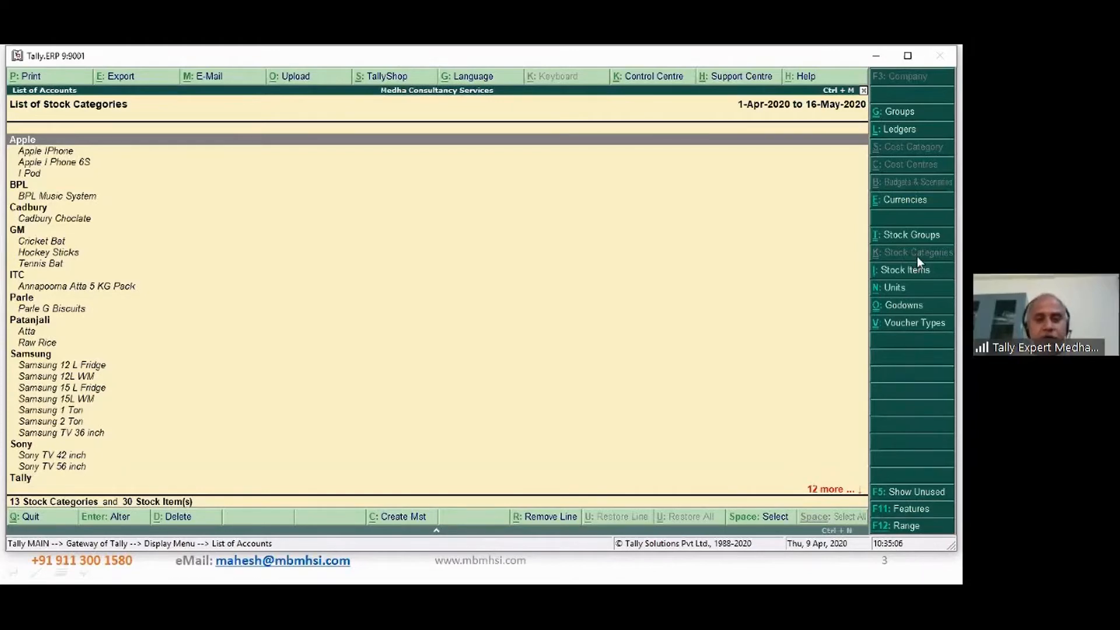
# Leave the List of Accounts and display the Stock Summary in detailed form.
pyautogui.press('Escape')
pyautogui.press('Escape')
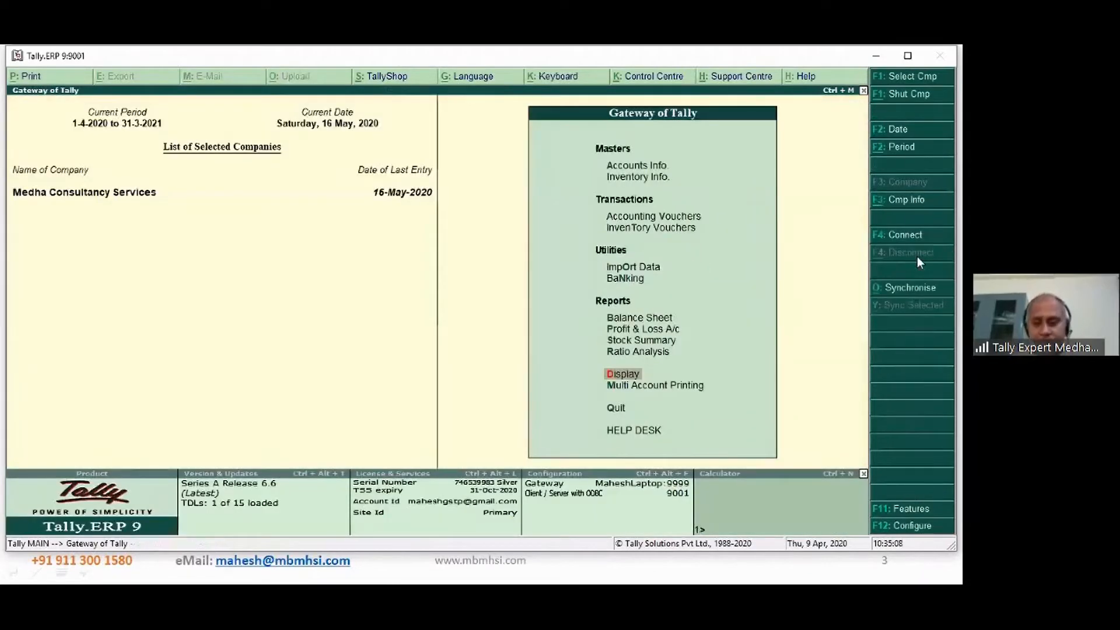
pyautogui.press('Up')
pyautogui.press('Up')
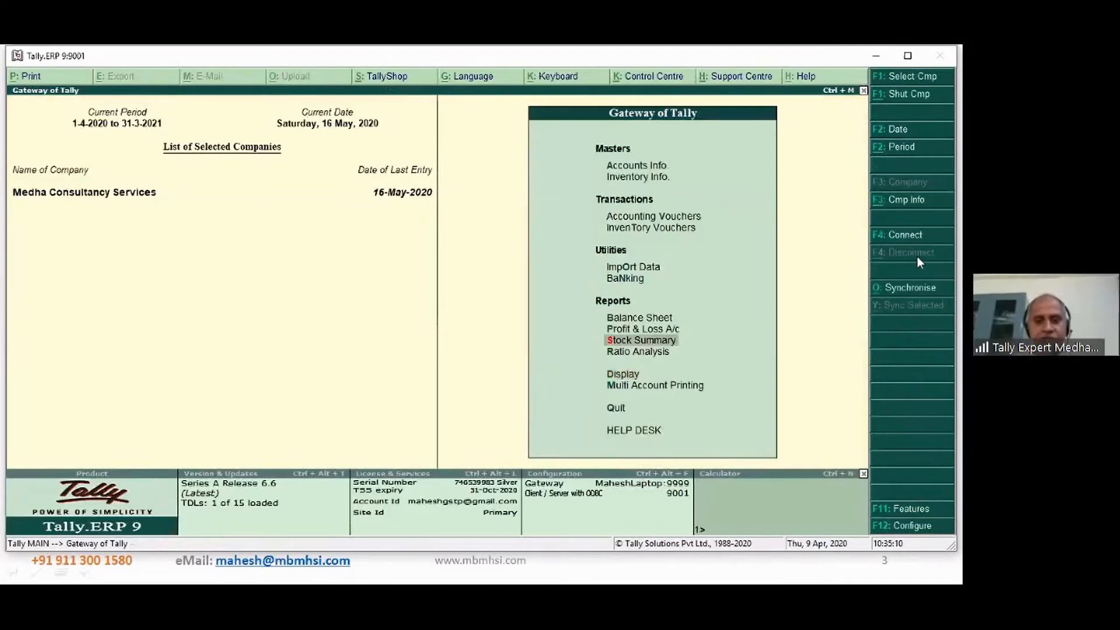
pyautogui.press('Return')
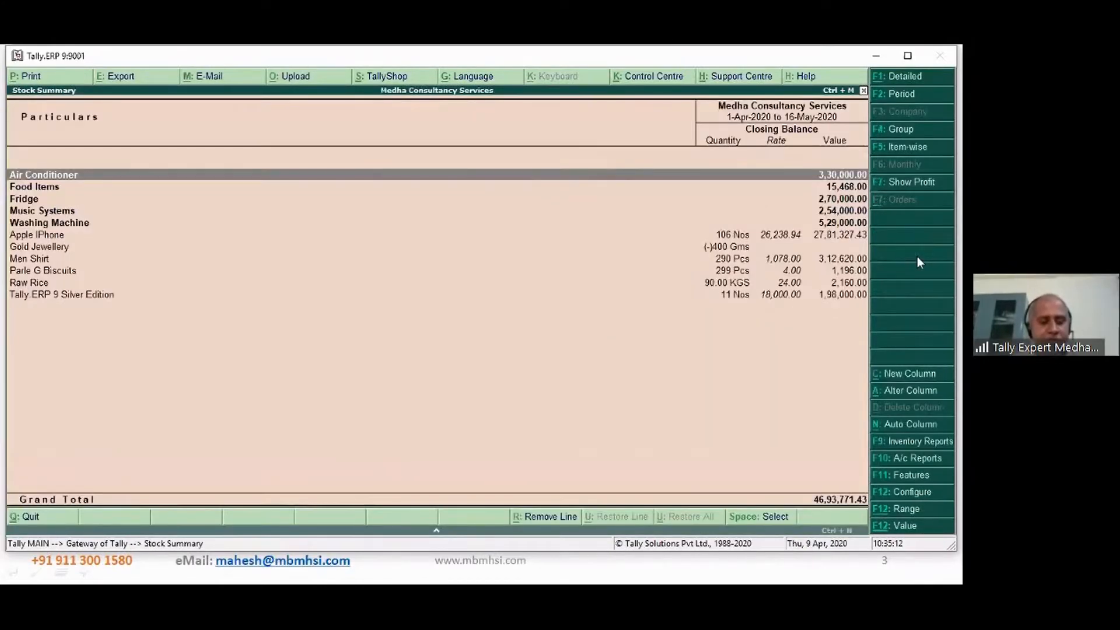
pyautogui.hotkey('alt', 'F1')
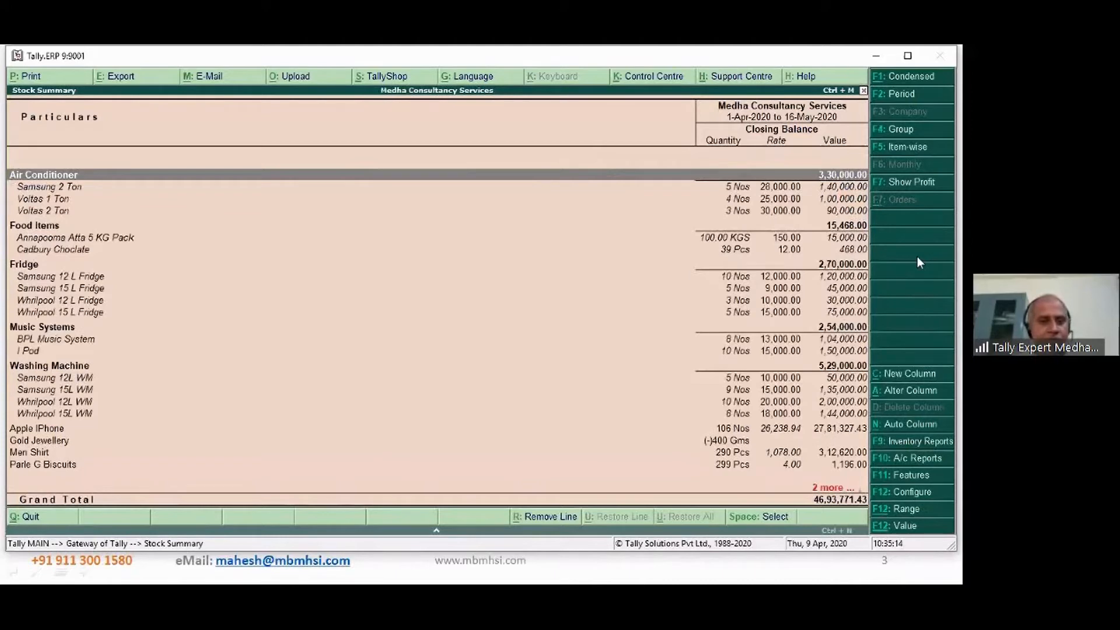
# Look through the stock groups and their items' closing quantities, rates and values in the detailed Stock Summary.
pyautogui.press('Down')
pyautogui.press('Down')
pyautogui.press('Down')
pyautogui.press('Down')
pyautogui.press('Down')
pyautogui.press('Down')
pyautogui.press('Down')
pyautogui.press('Down')
pyautogui.press('Down')
pyautogui.press('Down')
pyautogui.press('Down')
pyautogui.press('Down')
pyautogui.press('Down')
pyautogui.press('Down')
pyautogui.press('Down')
pyautogui.press('Down')
pyautogui.press('Down')
pyautogui.press('Down')
pyautogui.press('Down')
pyautogui.press('Down')
pyautogui.press('Down')
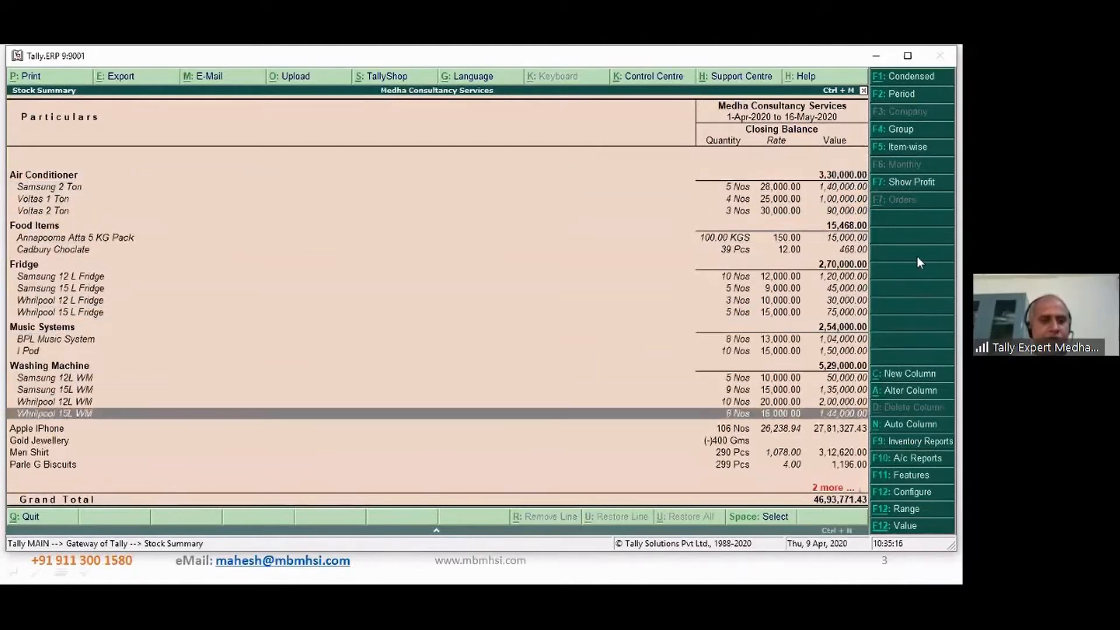
pyautogui.press('Up')
pyautogui.press('Up')
pyautogui.press('Up')
pyautogui.press('Up')
pyautogui.press('Up')
pyautogui.press('Up')
pyautogui.press('Up')
pyautogui.press('Up')
pyautogui.press('Up')
pyautogui.press('Up')
pyautogui.press('Up')
pyautogui.press('Up')
pyautogui.press('Up')
pyautogui.press('Up')
pyautogui.press('Up')
pyautogui.press('Up')
pyautogui.press('Up')
pyautogui.press('Up')
pyautogui.press('Up')
pyautogui.press('Up')
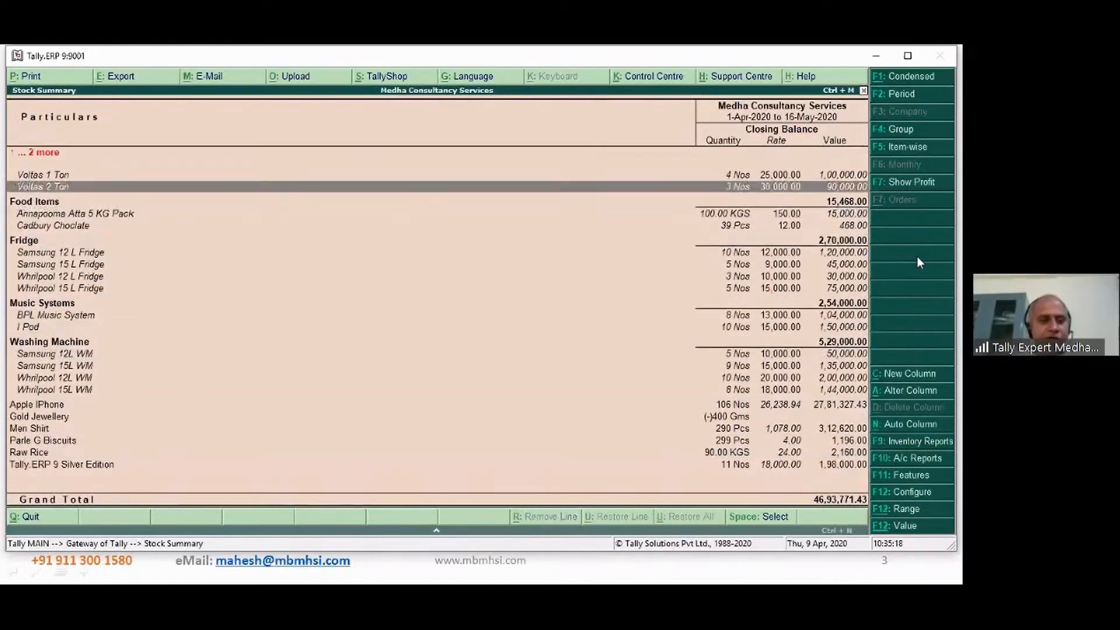
# Leave the Stock Summary and display the Stock Category Summary from the Statements of Inventory.
pyautogui.press('Escape')
pyautogui.press('Down')
pyautogui.press('Down')
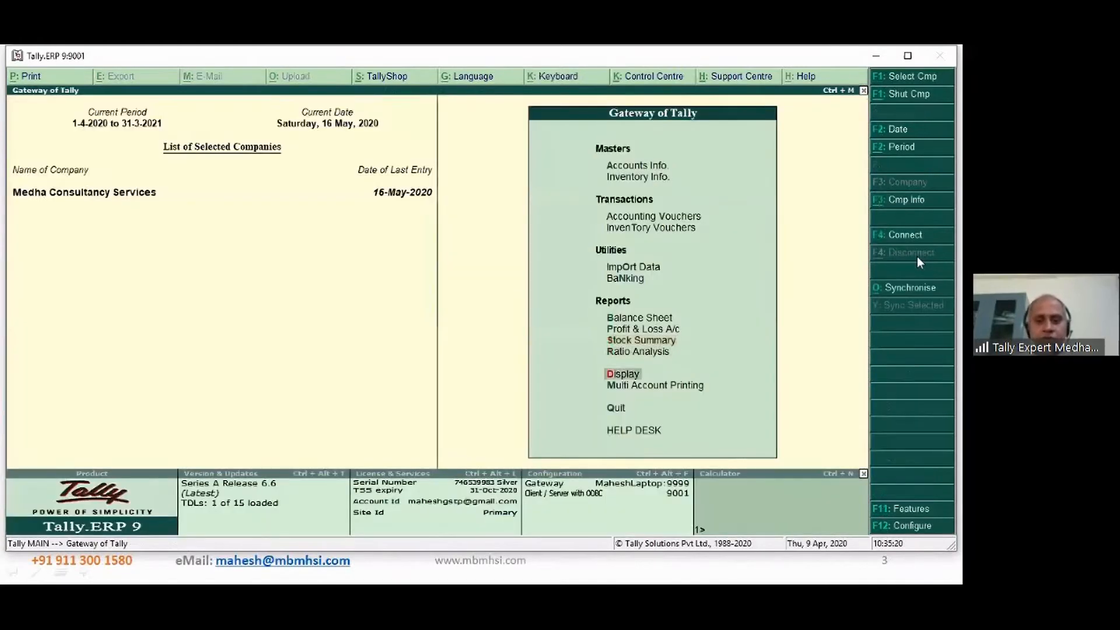
pyautogui.press('Return')
pyautogui.press('Down')
pyautogui.press('Down')
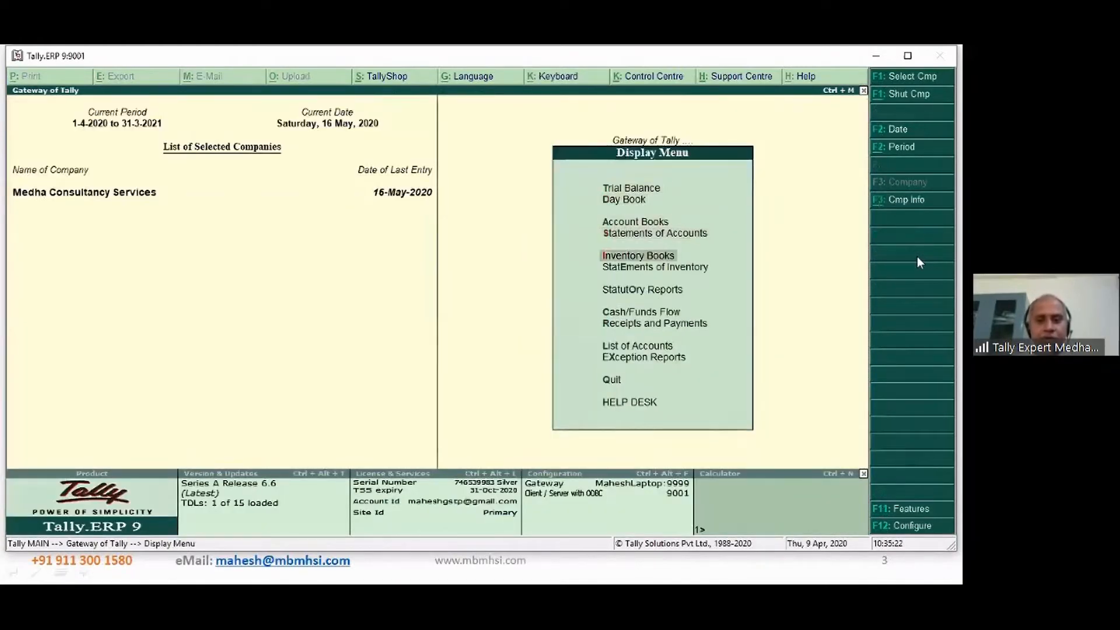
pyautogui.press('Return')
pyautogui.press('Escape')
pyautogui.press('Down')
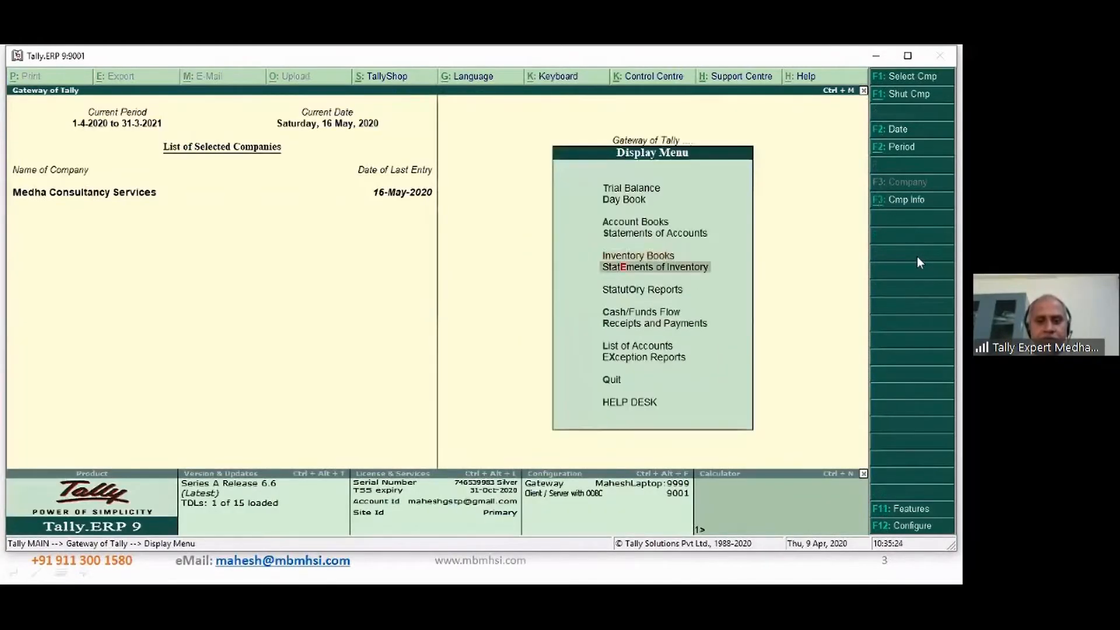
pyautogui.press('Return')
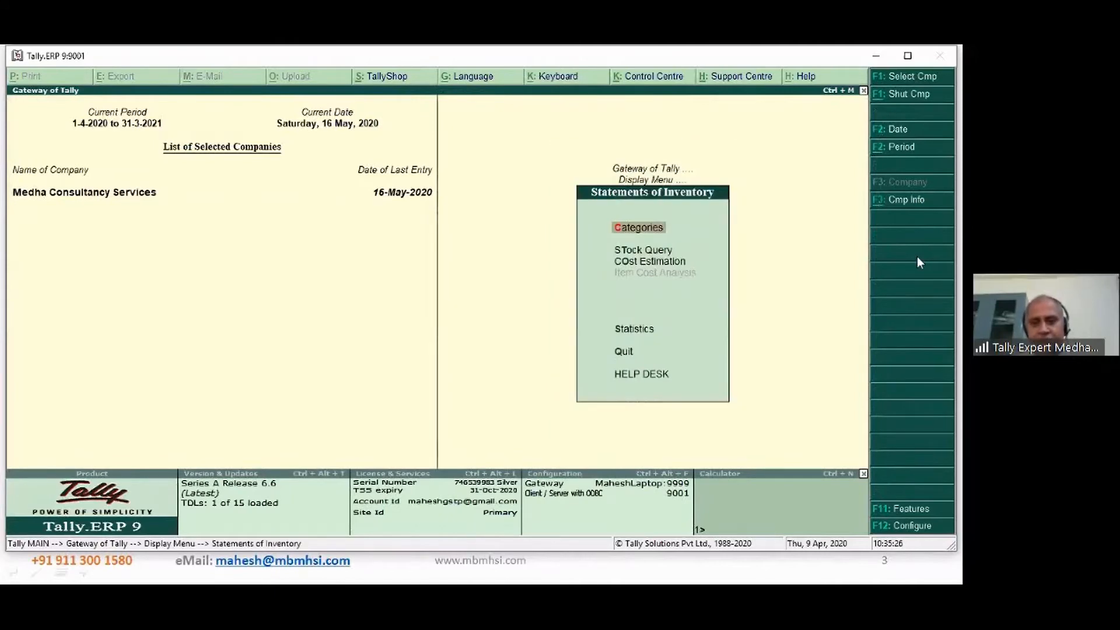
pyautogui.press('Return')
pyautogui.press('Return')
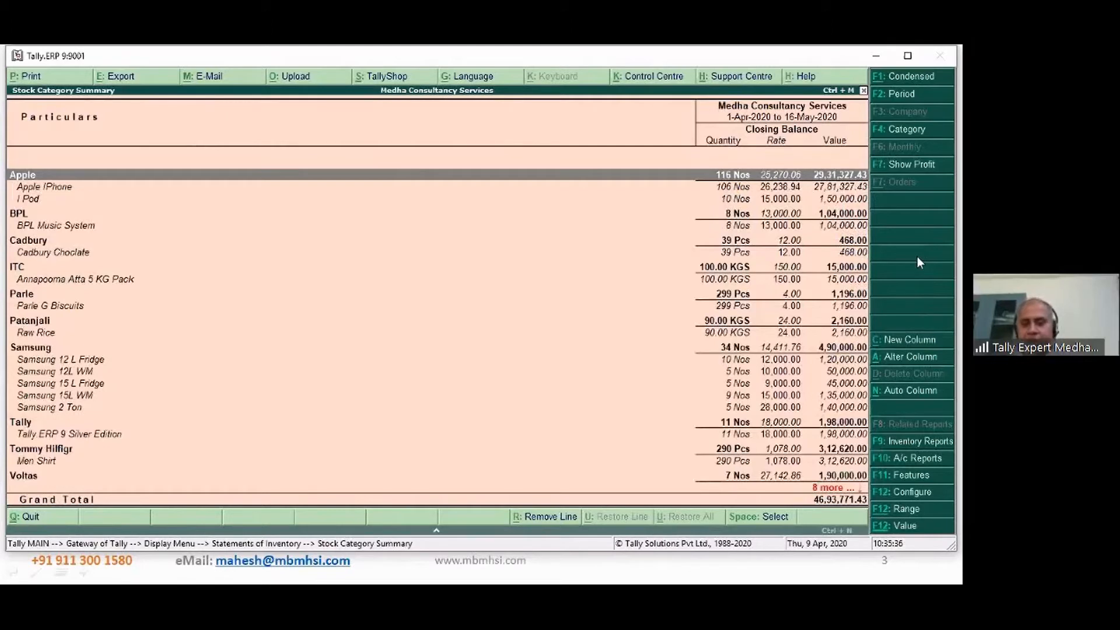
# Examine the closing balances of the Samsung category and its items in the Stock Category Summary.
pyautogui.press('Down')
pyautogui.press('Down')
pyautogui.press('Down')
pyautogui.press('Down')
pyautogui.press('Down')
pyautogui.press('Down')
pyautogui.press('Down')
pyautogui.press('Down')
pyautogui.press('Down')
pyautogui.press('Down')
pyautogui.press('Down')
pyautogui.press('Down')
pyautogui.press('Down')
pyautogui.press('Down')
pyautogui.press('Down')
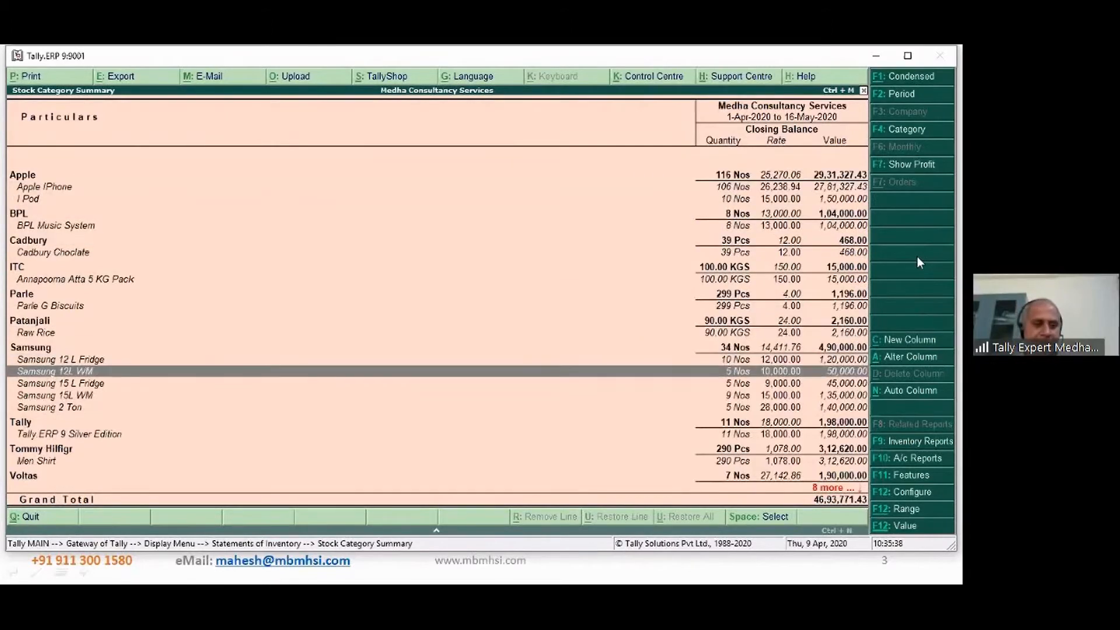
pyautogui.press('Down')
pyautogui.press('Down')
pyautogui.press('Down')
pyautogui.press('Up')
pyautogui.press('Up')
pyautogui.press('Up')
pyautogui.press('Up')
pyautogui.press('Up')
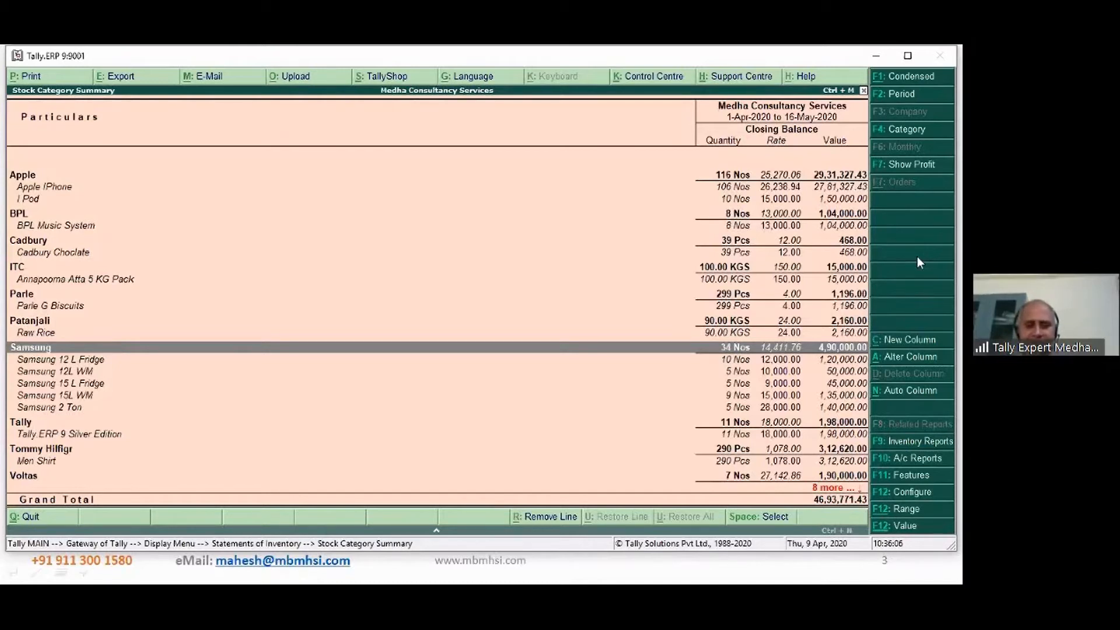
# Look through the remaining categories to the end of the summary and examine the items under Whrilpool.
pyautogui.press('Down')
pyautogui.press('Down')
pyautogui.press('Down')
pyautogui.press('Down')
pyautogui.press('Down')
pyautogui.press('Down')
pyautogui.press('Down')
pyautogui.press('Down')
pyautogui.press('Down')
pyautogui.press('Down')
pyautogui.press('Down')
pyautogui.press('Down')
pyautogui.press('Down')
pyautogui.press('Down')
pyautogui.press('Down')
pyautogui.press('Down')
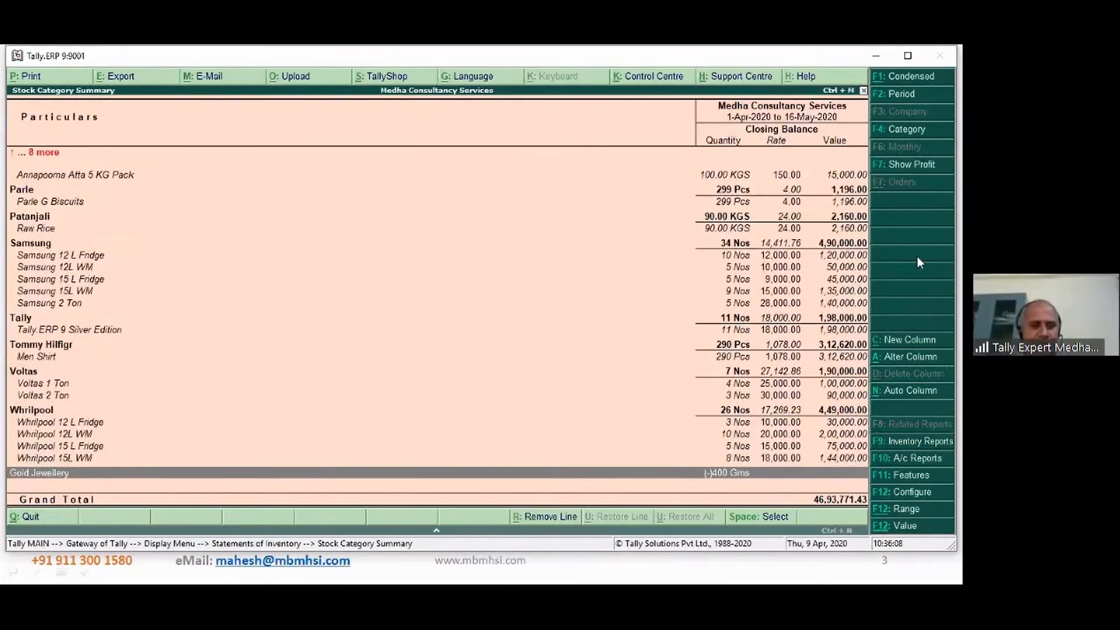
pyautogui.press('Up')
pyautogui.press('Up')
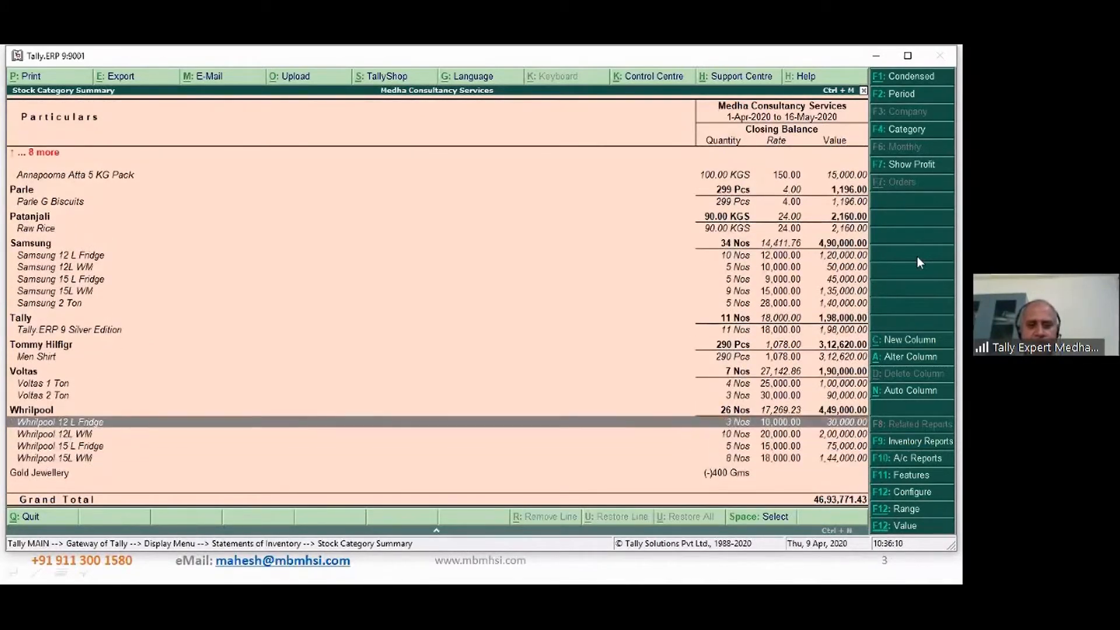
pyautogui.press('Up')
pyautogui.press('Down')
pyautogui.press('Down')
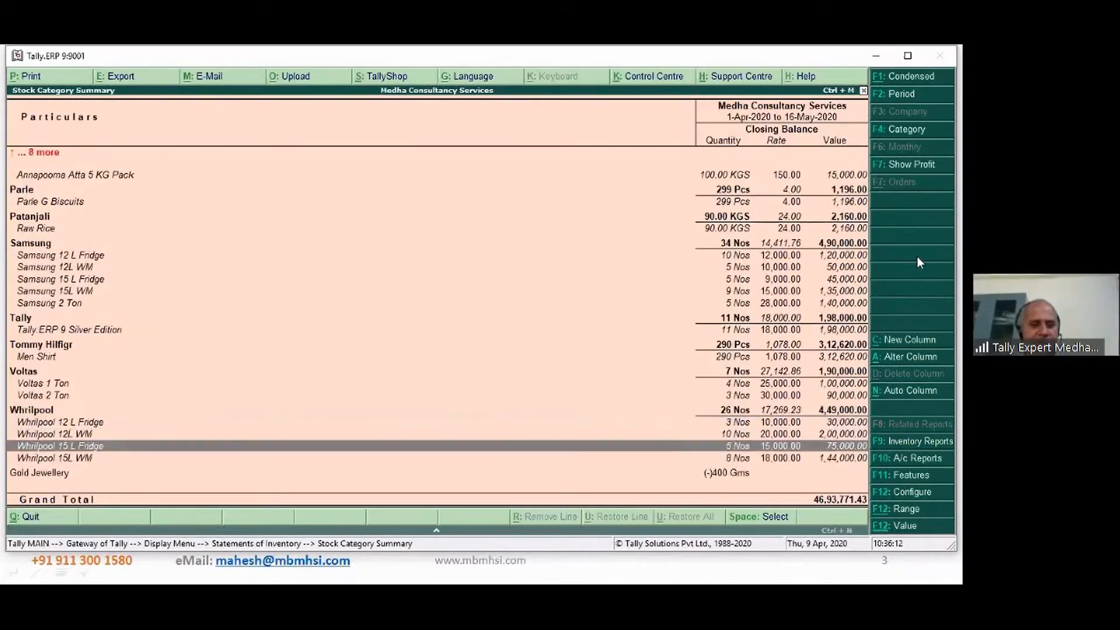
pyautogui.press('Down')
pyautogui.press('Up')
pyautogui.press('Up')
pyautogui.press('Up')
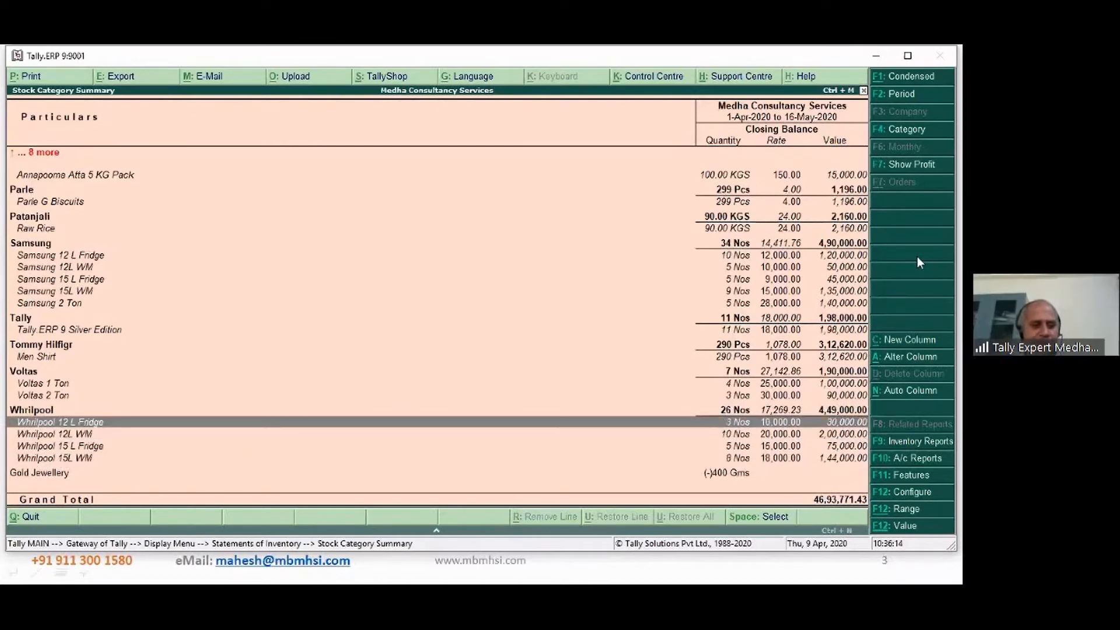
# Look back through the Whrilpool, Voltas, Tommy Hilfigr and Tally categories and their items in the Stock Category Summary.
pyautogui.press('Up')
pyautogui.press('Up')
pyautogui.press('Up')
pyautogui.press('Down')
pyautogui.press('Up')
pyautogui.press('Down')
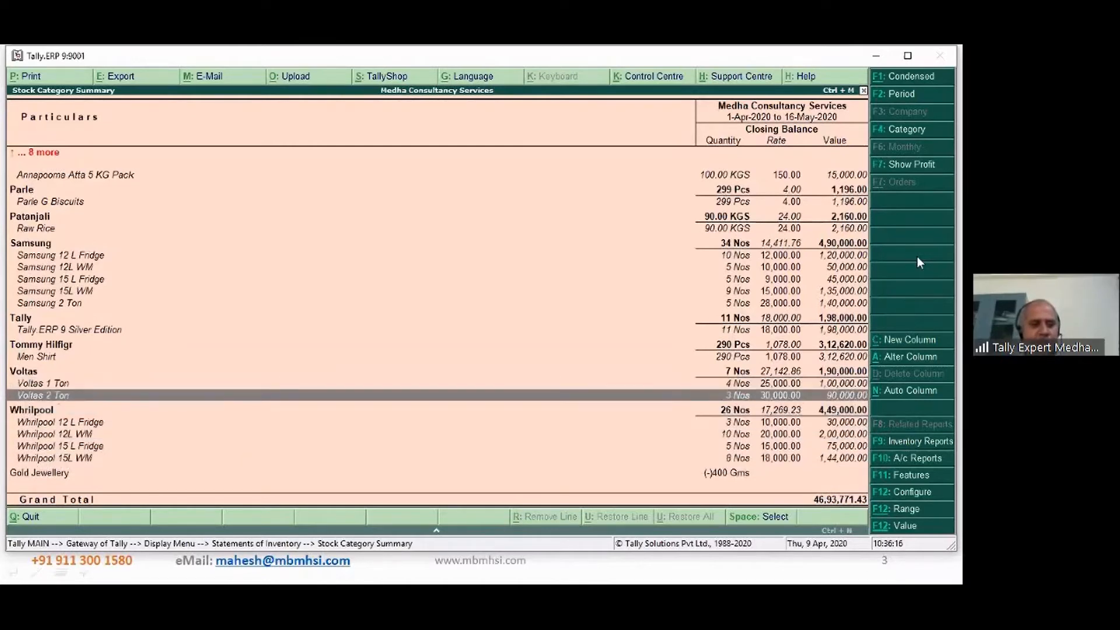
pyautogui.press('Up')
pyautogui.press('Up')
pyautogui.press('Up')
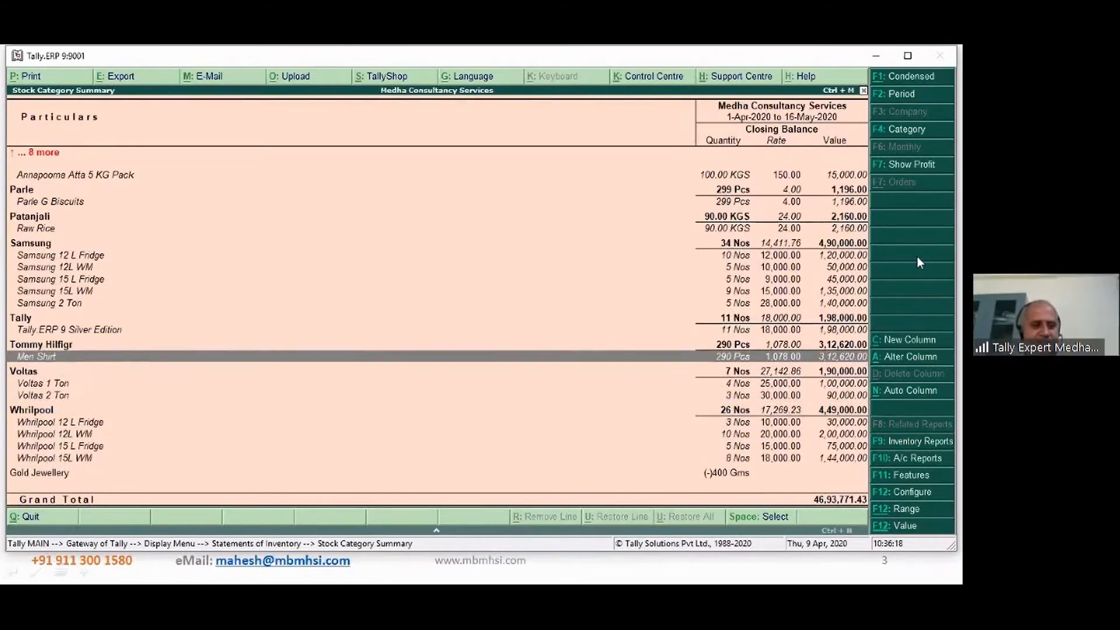
pyautogui.press('Up')
pyautogui.press('Down')
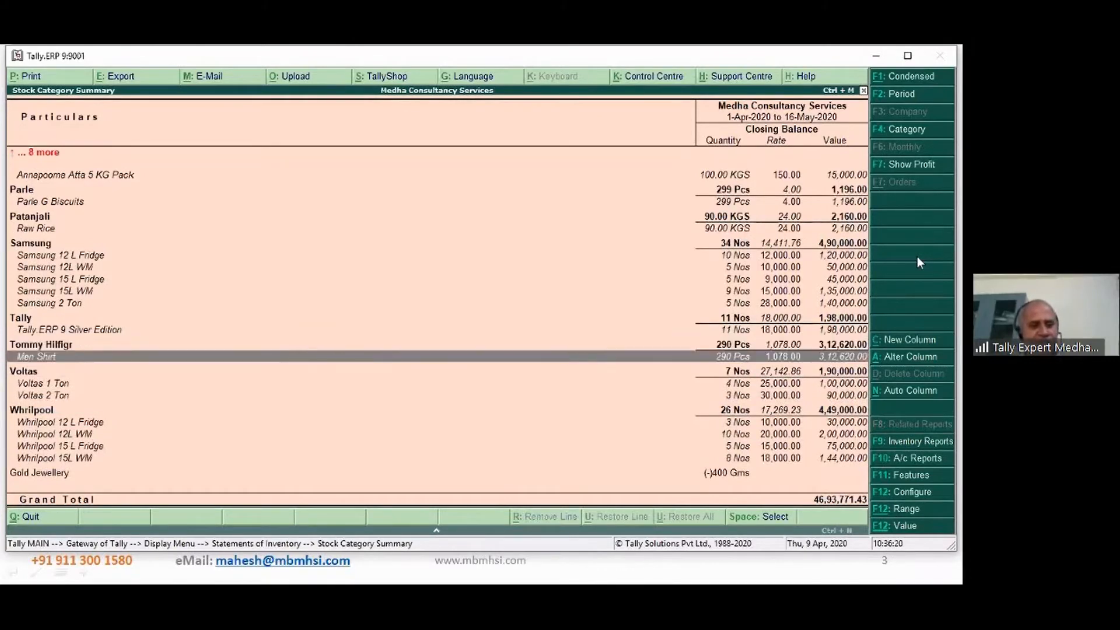
pyautogui.press('Up')
pyautogui.press('Up')
pyautogui.press('Up')
pyautogui.press('Down')
pyautogui.press('Up')
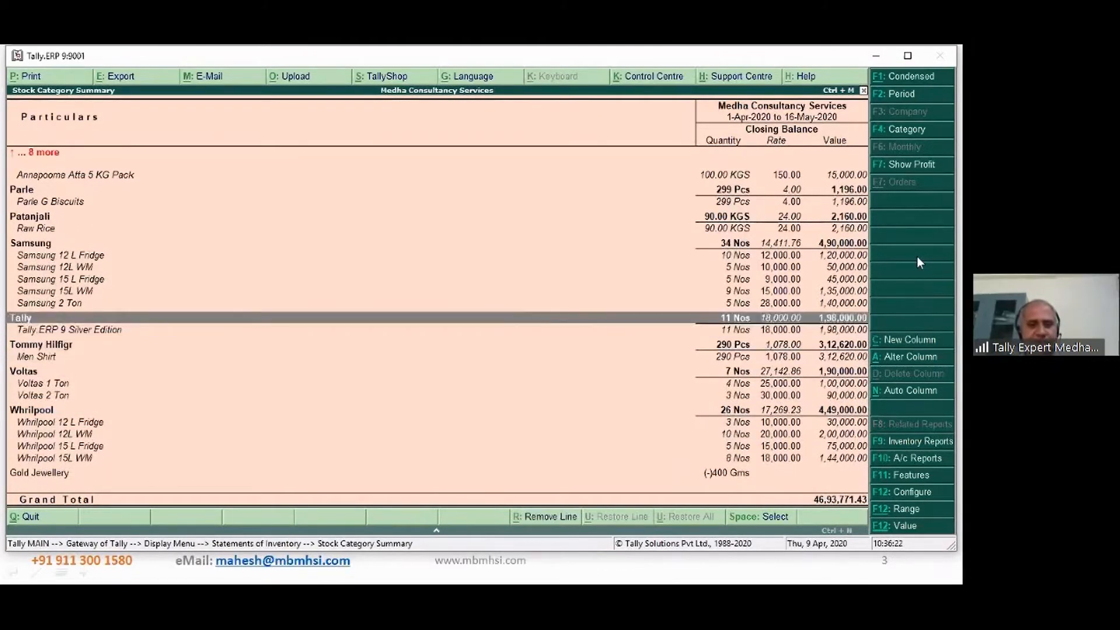
# Examine the Samsung, Patanjali and Parle categories and return to the Apple category at the start of the summary.
pyautogui.press('Up')
pyautogui.press('Up')
pyautogui.press('Up')
pyautogui.press('Up')
pyautogui.press('Up')
pyautogui.press('Up')
pyautogui.press('Up')
pyautogui.press('Up')
pyautogui.press('Up')
pyautogui.press('Up')
pyautogui.press('Up')
pyautogui.press('Down')
pyautogui.press('Down')
pyautogui.press('Down')
pyautogui.press('Down')
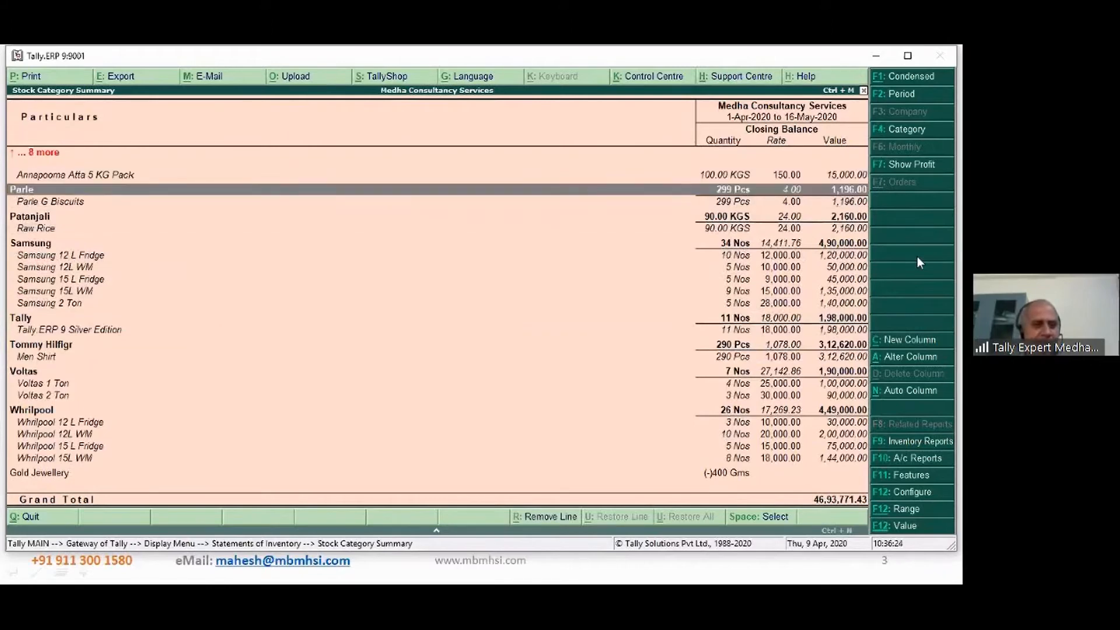
pyautogui.press('Up')
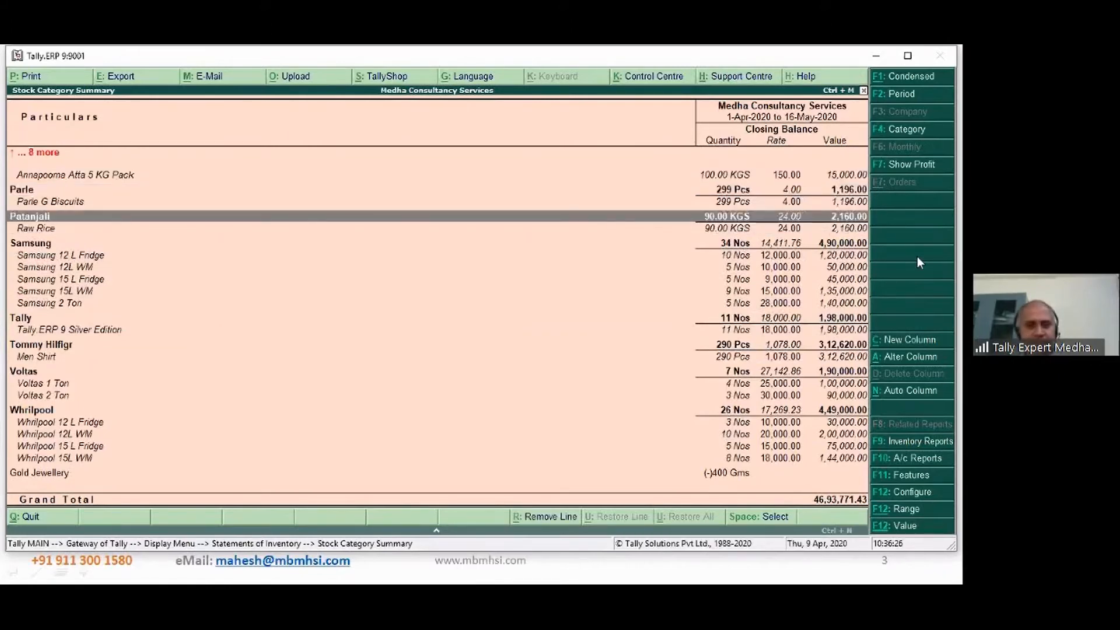
pyautogui.press('Home')
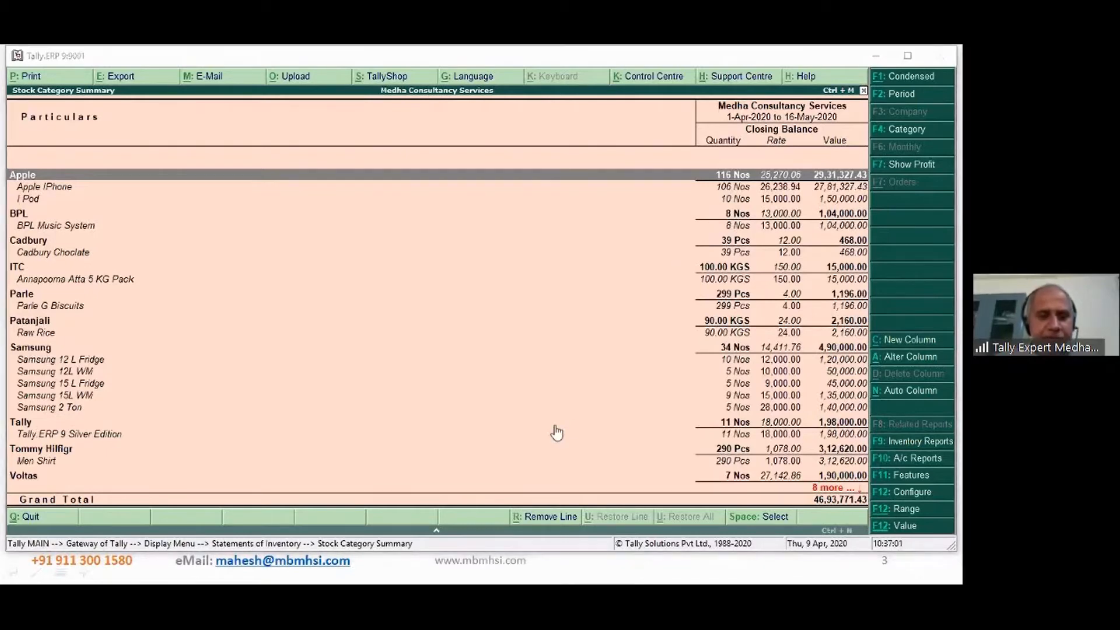
# Leave the Stock Category Summary and return to the Gateway of Tally.
pyautogui.click(426, 372)
pyautogui.press('Escape')
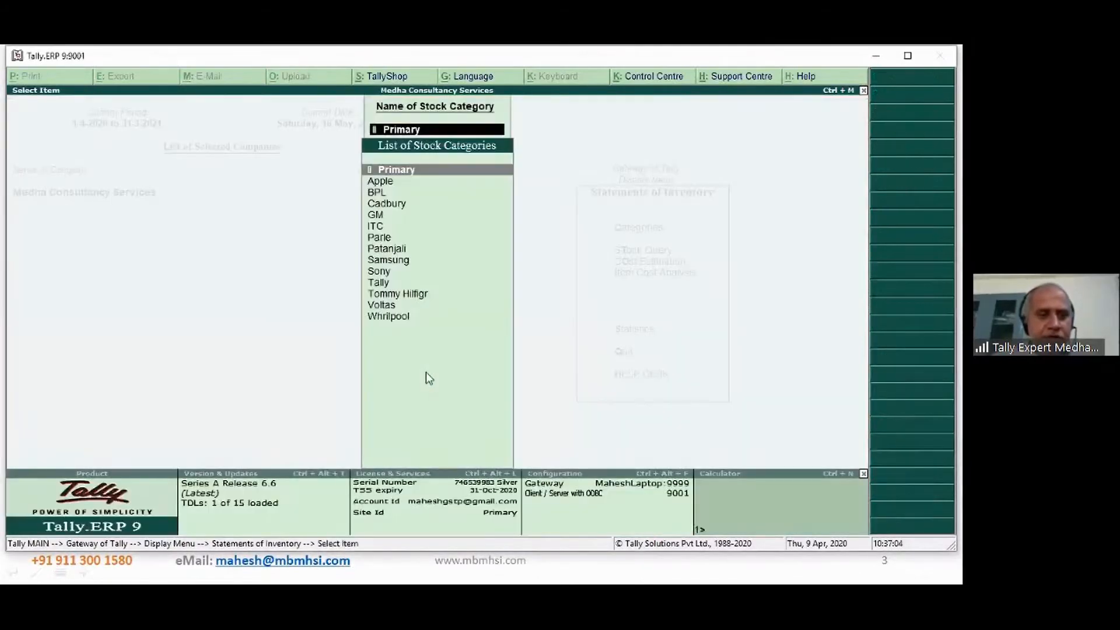
pyautogui.press('Escape')
pyautogui.press('Escape')
pyautogui.press('Escape')
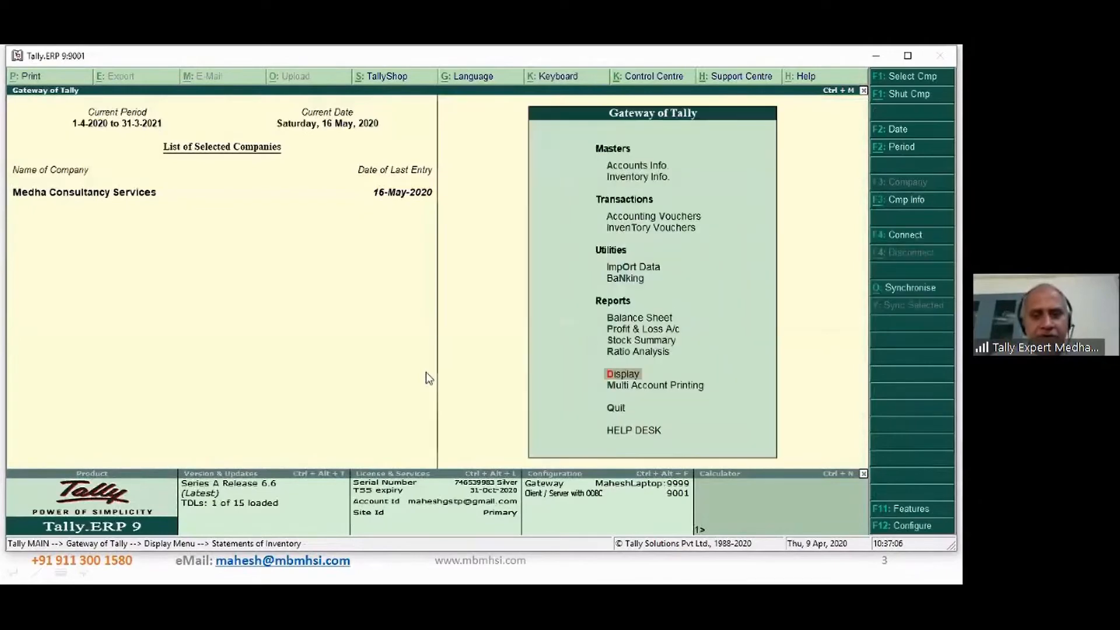
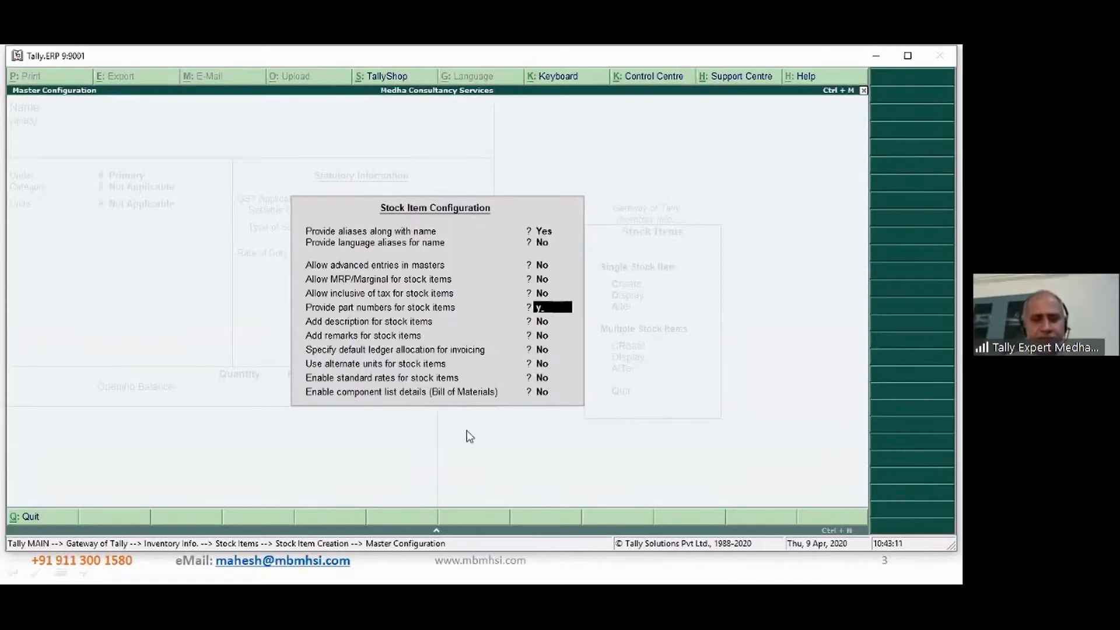
# Enable part numbers for stock items in the stock item configuration and save it.
pyautogui.press('y')
pyautogui.hotkey('ctrl', 'a')
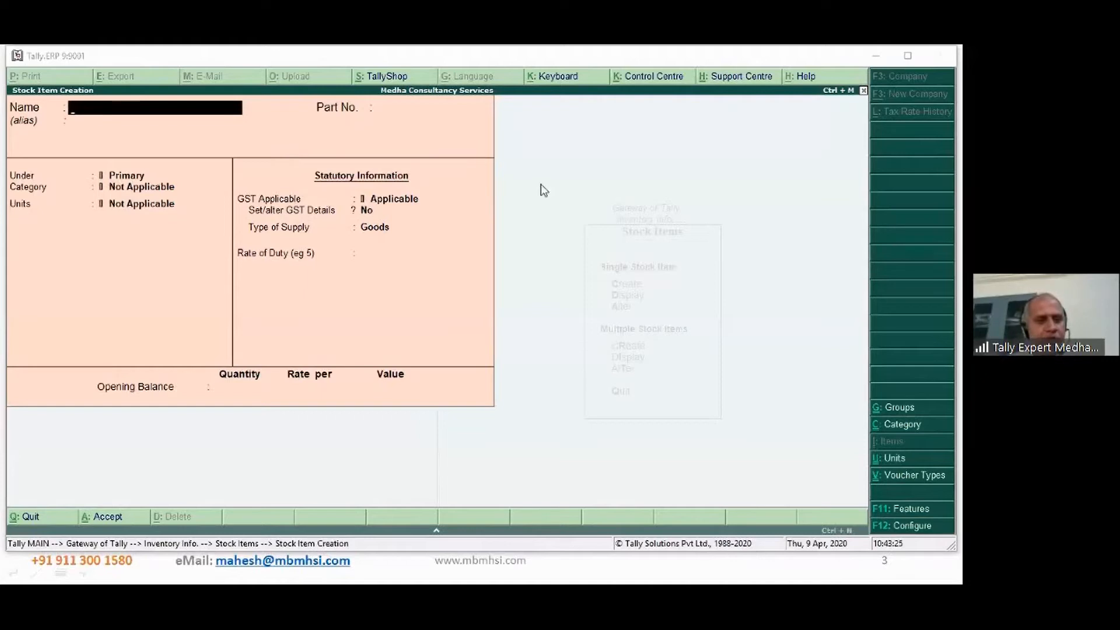
# Name the new stock item Yamaha Ball Bearing and give it the part number 344543445, leaving the alias empty.
pyautogui.click(101, 124)
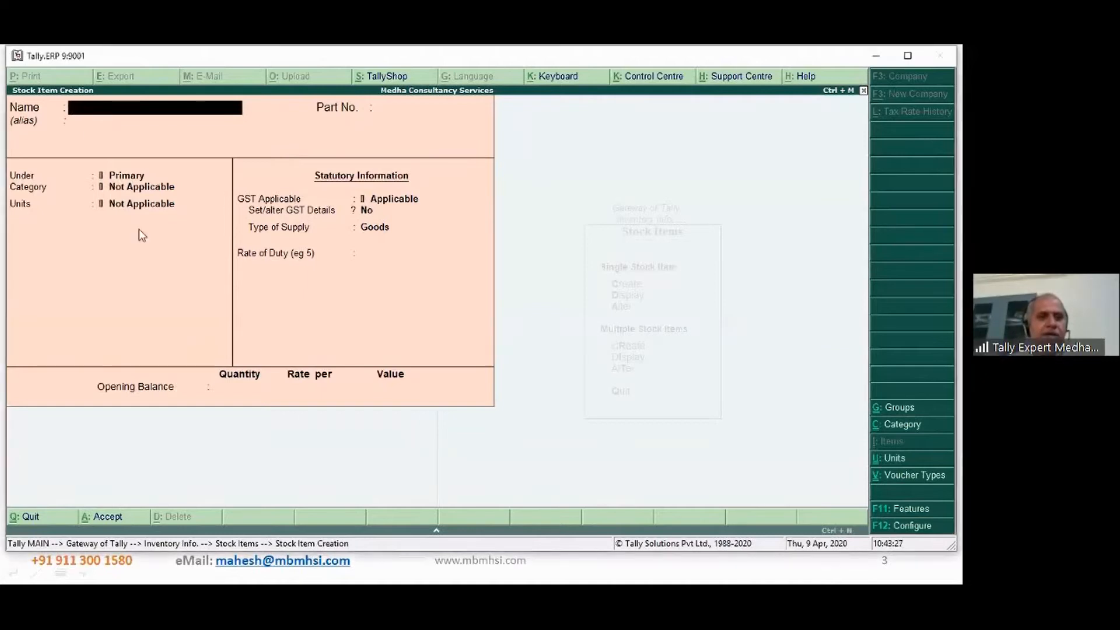
pyautogui.write('Yaha')
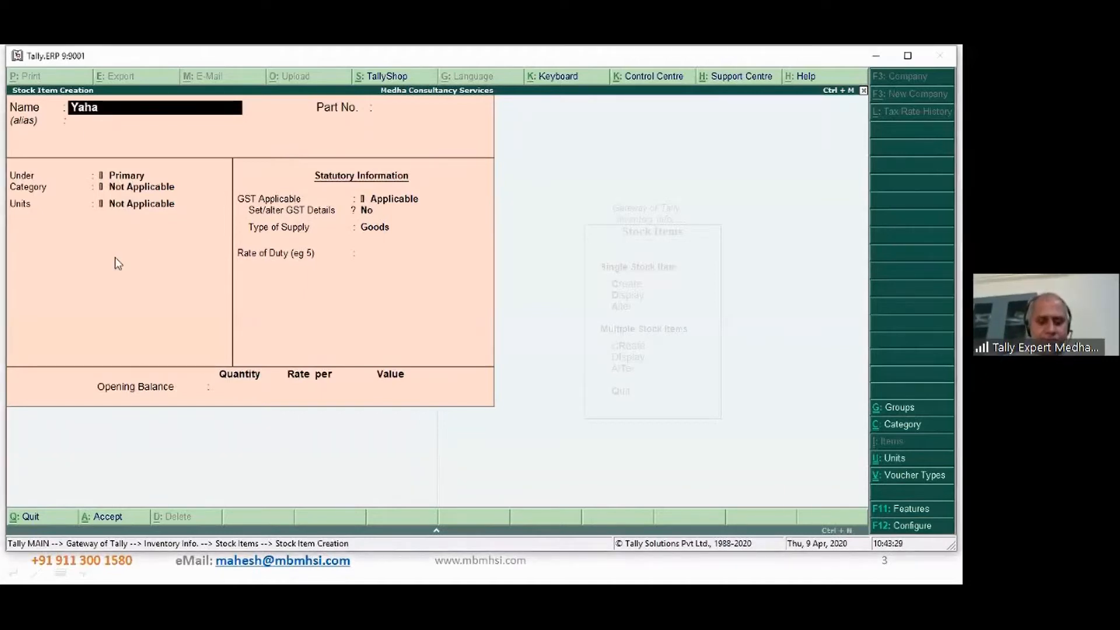
pyautogui.write('ha')
pyautogui.press('BackSpace')
pyautogui.press('BackSpace')
pyautogui.press('BackSpace')
pyautogui.press('BackSpace')
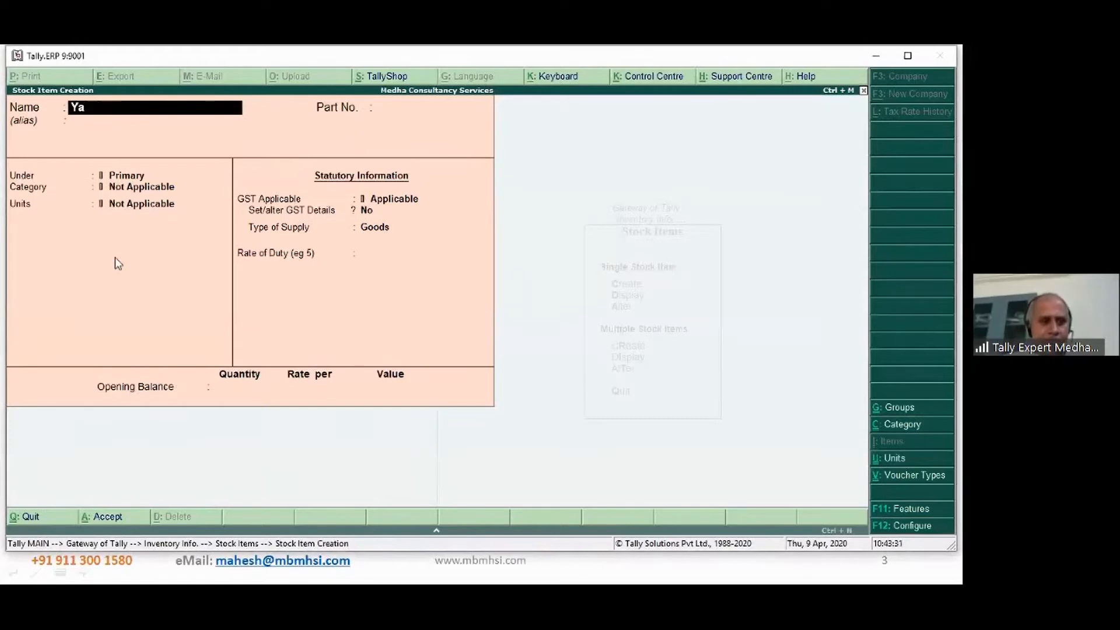
pyautogui.write('maha B')
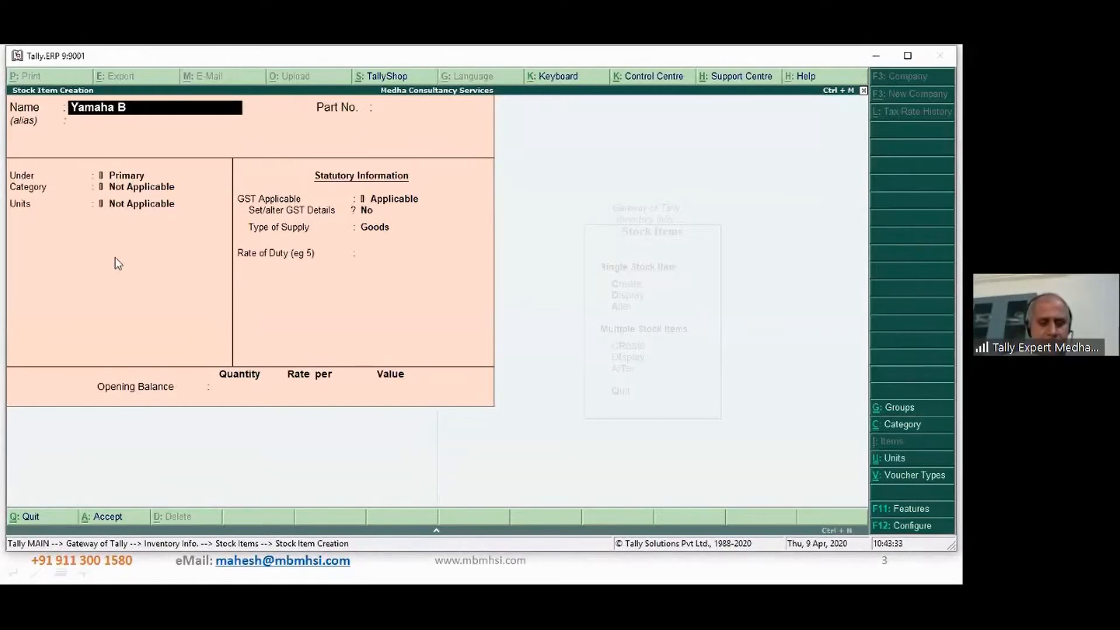
pyautogui.write('all Bearing')
pyautogui.press('Return')
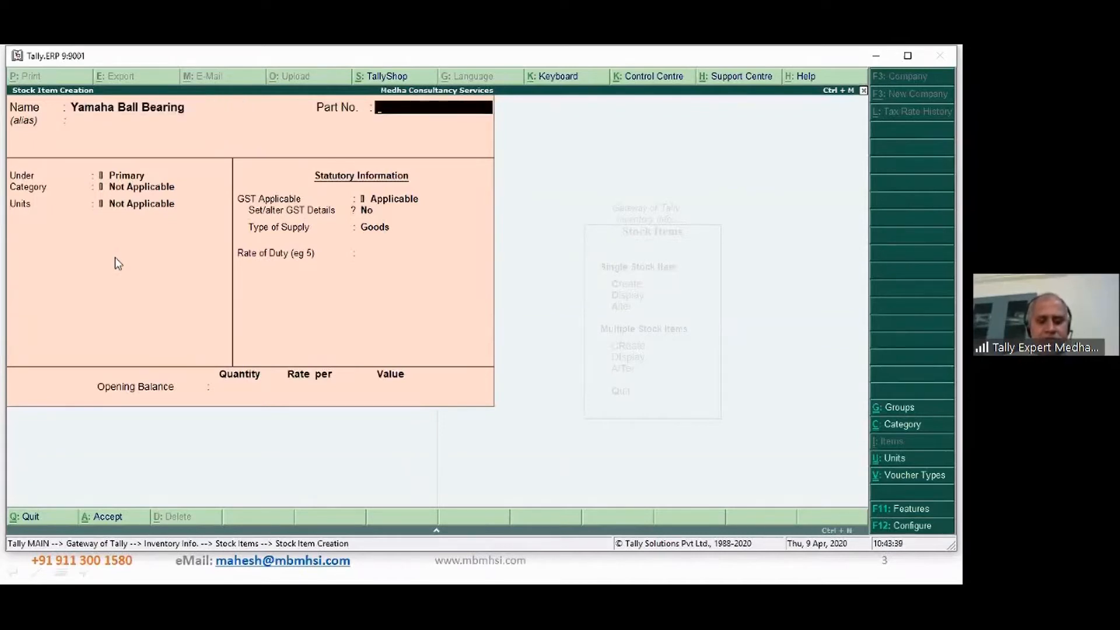
pyautogui.write('344543445')
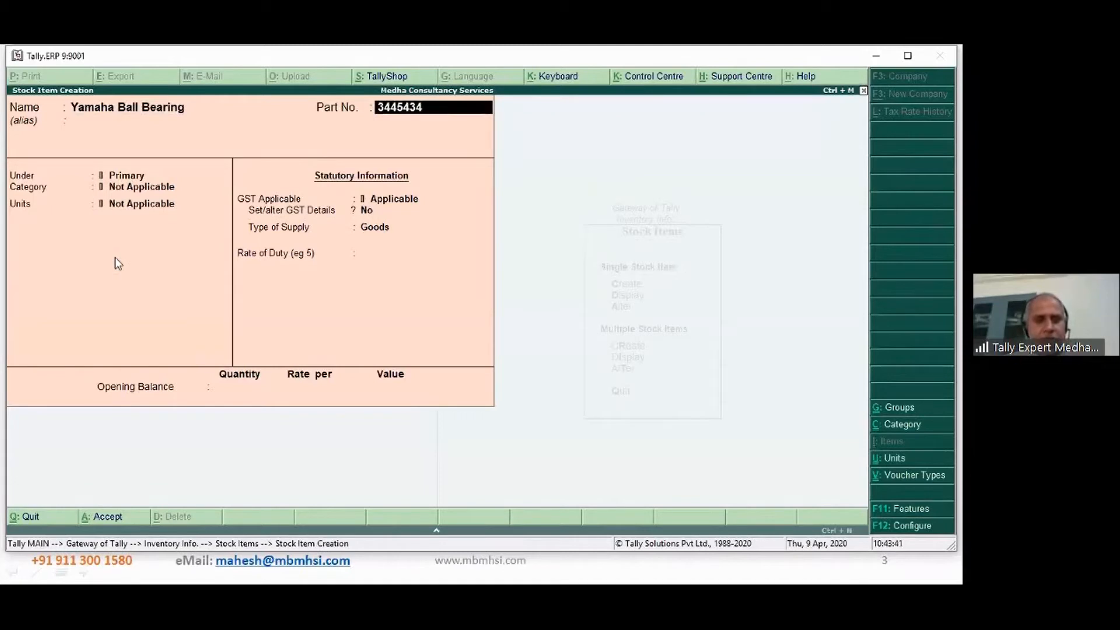
pyautogui.press('Return')
pyautogui.press('Return')
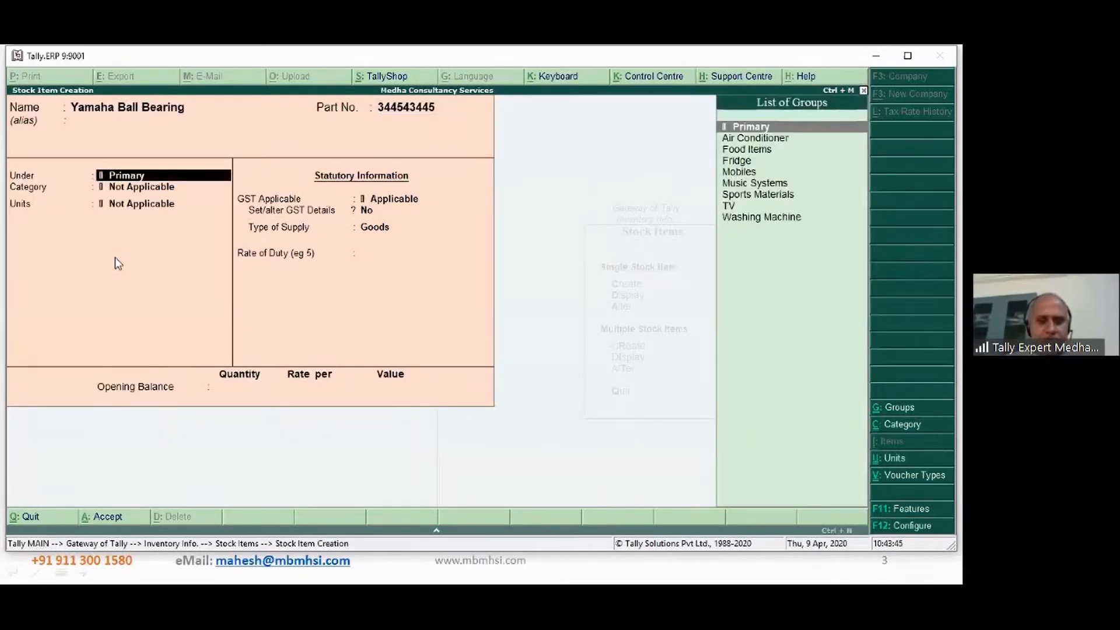
# Create a stock group named Vehicles under Primary and assign it to the Yamaha Ball Bearing item.
pyautogui.hotkey('alt', 'c')
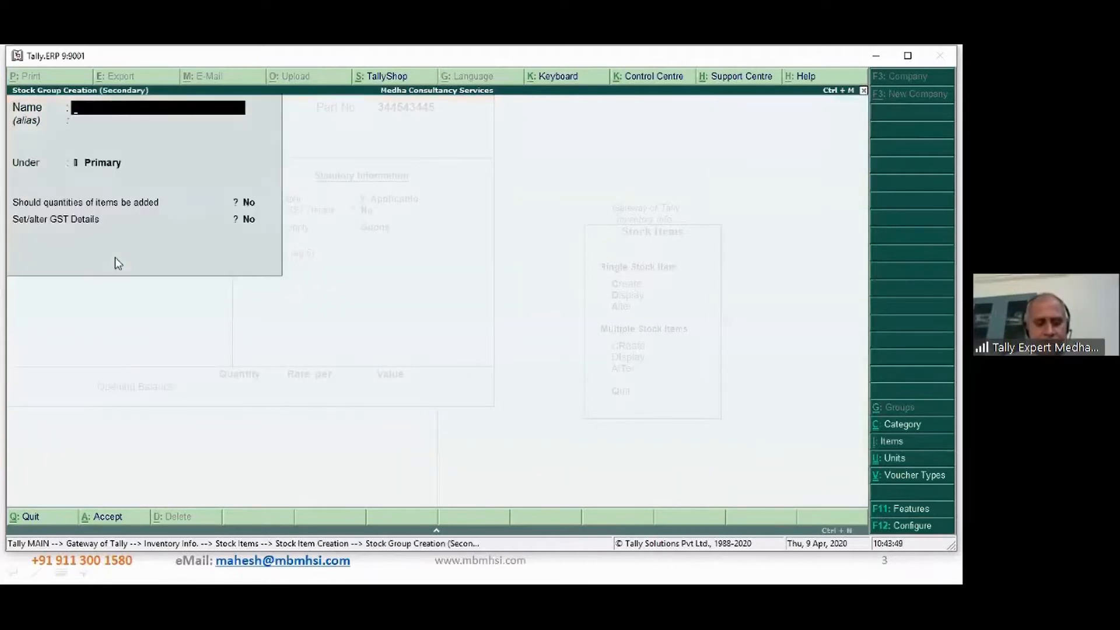
pyautogui.write('Vehicles')
pyautogui.press('Return')
pyautogui.press('Return')
pyautogui.press('Return')
pyautogui.press('Return')
pyautogui.press('Return')
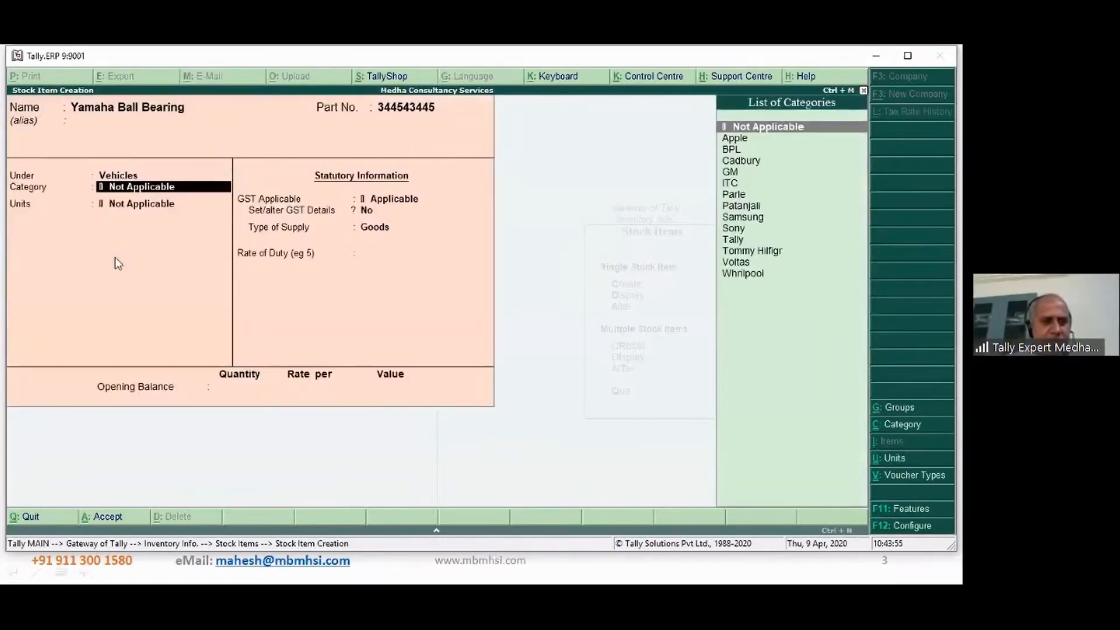
# Create a stock category named Yamaha under Primary and assign it to the Yamaha Ball Bearing item.
pyautogui.hotkey('alt', 'c')
pyautogui.write('Ya')
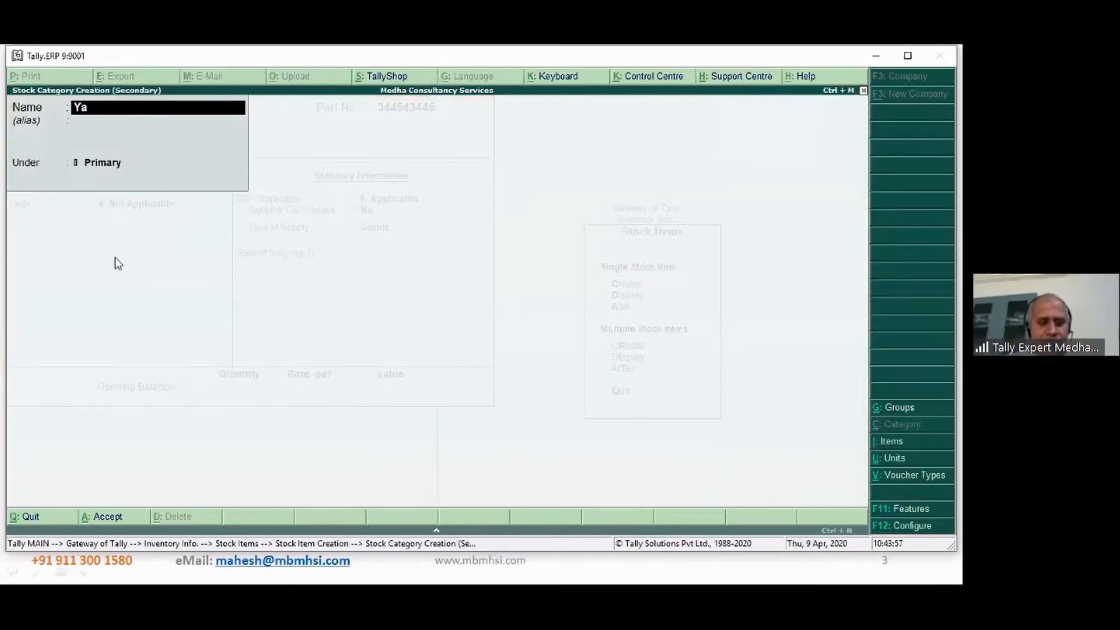
pyautogui.write('mah')
pyautogui.press('BackSpace')
pyautogui.write('maha')
pyautogui.press('Return')
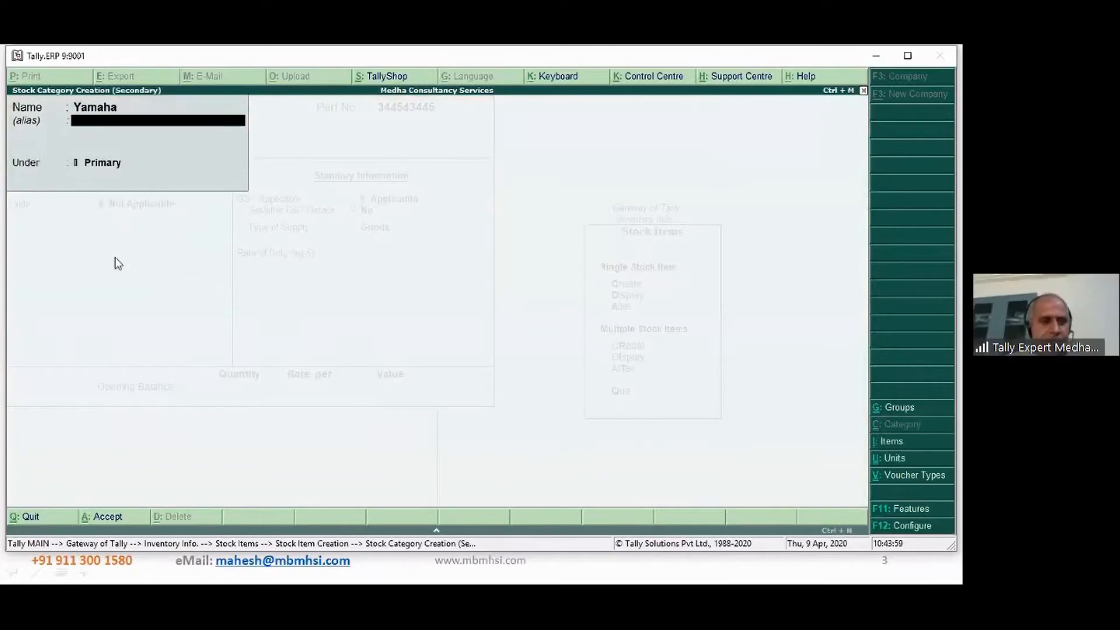
pyautogui.press('Return')
pyautogui.press('Return')
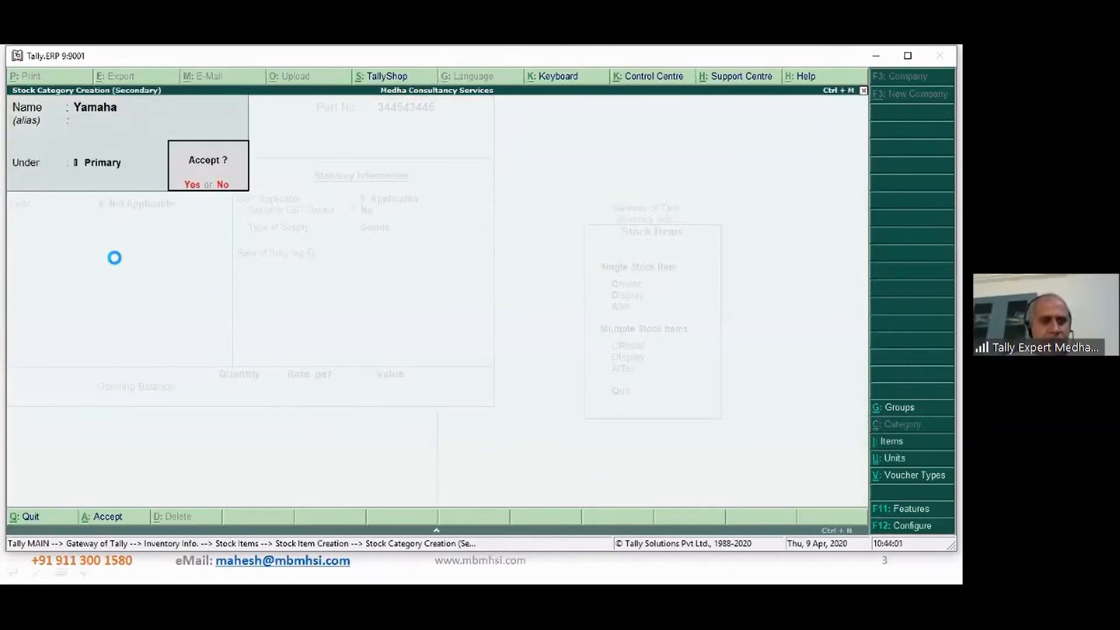
pyautogui.press('Return')
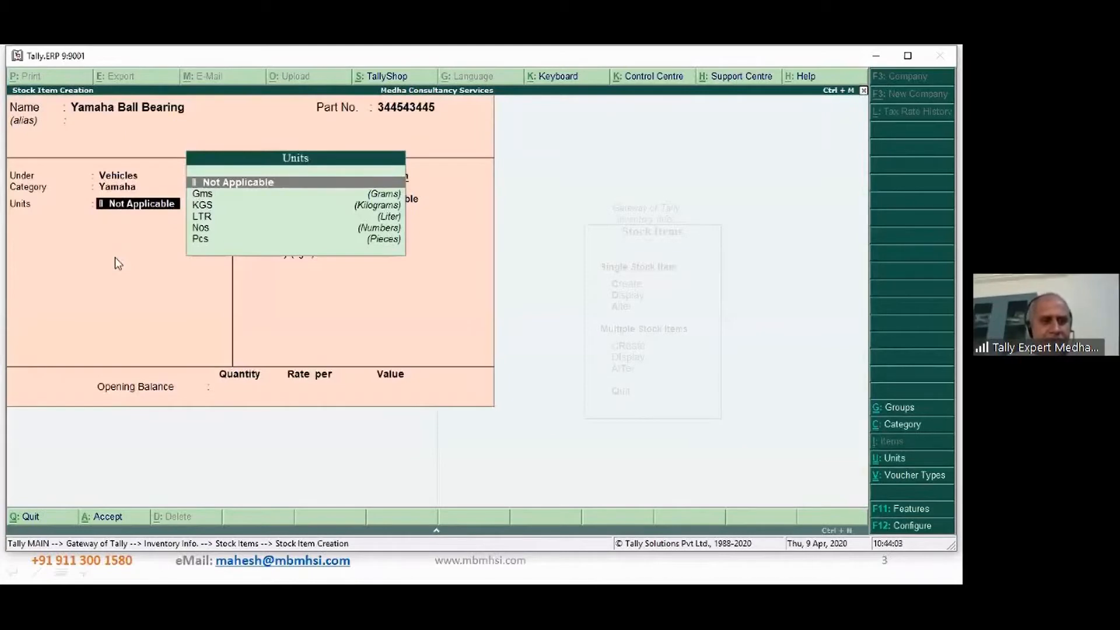
# Set the unit of measure for the Yamaha Ball Bearing item to Nos.
pyautogui.press('Down')
pyautogui.press('Down')
pyautogui.press('Down')
pyautogui.press('Down')
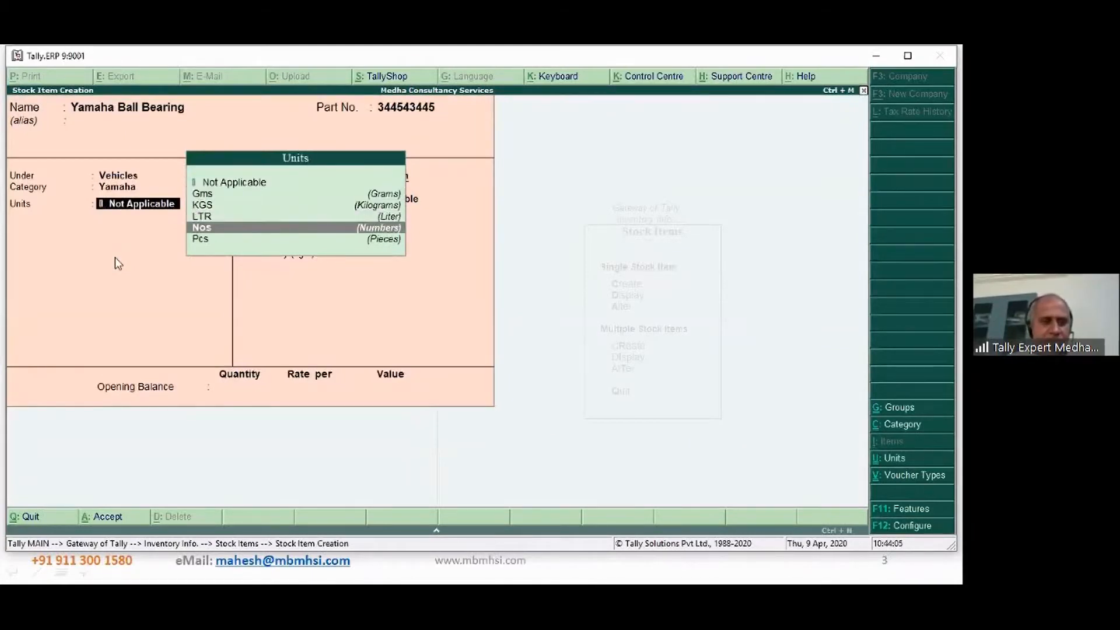
pyautogui.press('Return')
# Set the item's GST details with HSN/SAC 344545324, taxability Taxable and an integrated tax rate of 12%.
pyautogui.press('Return')
pyautogui.write('y')
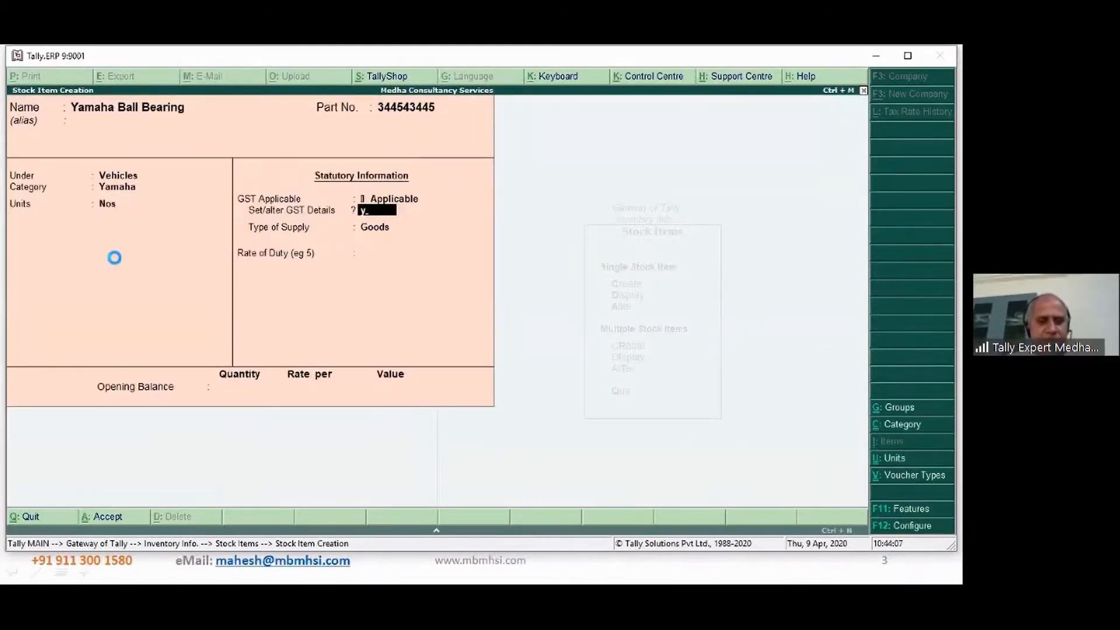
pyautogui.write('344545324')
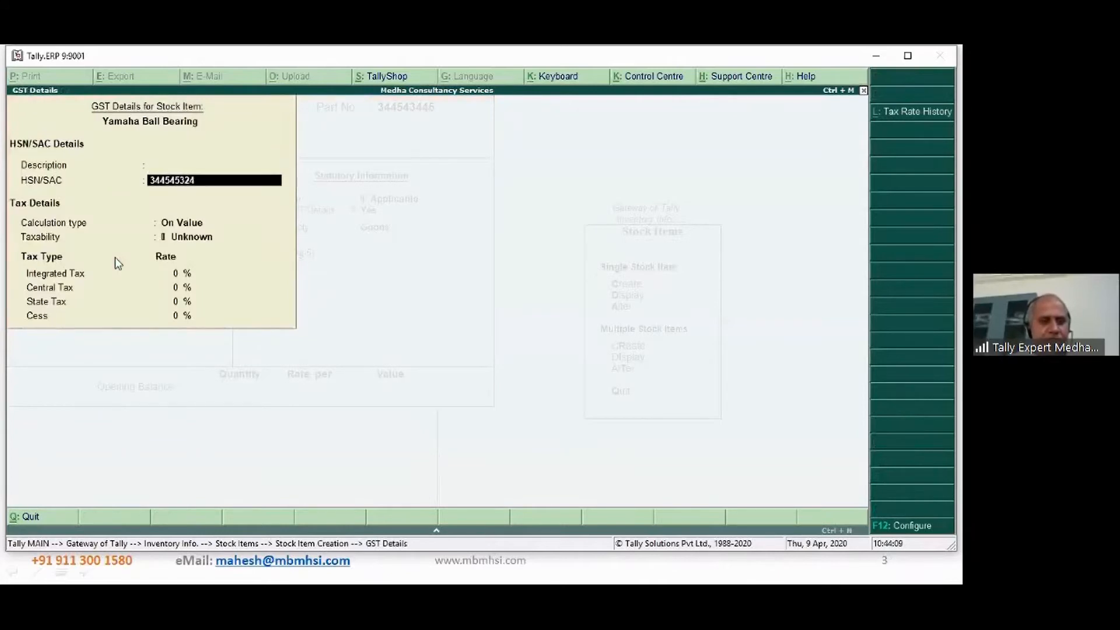
pyautogui.press('Return')
pyautogui.press('Return')
pyautogui.write('t')
pyautogui.press('Return')
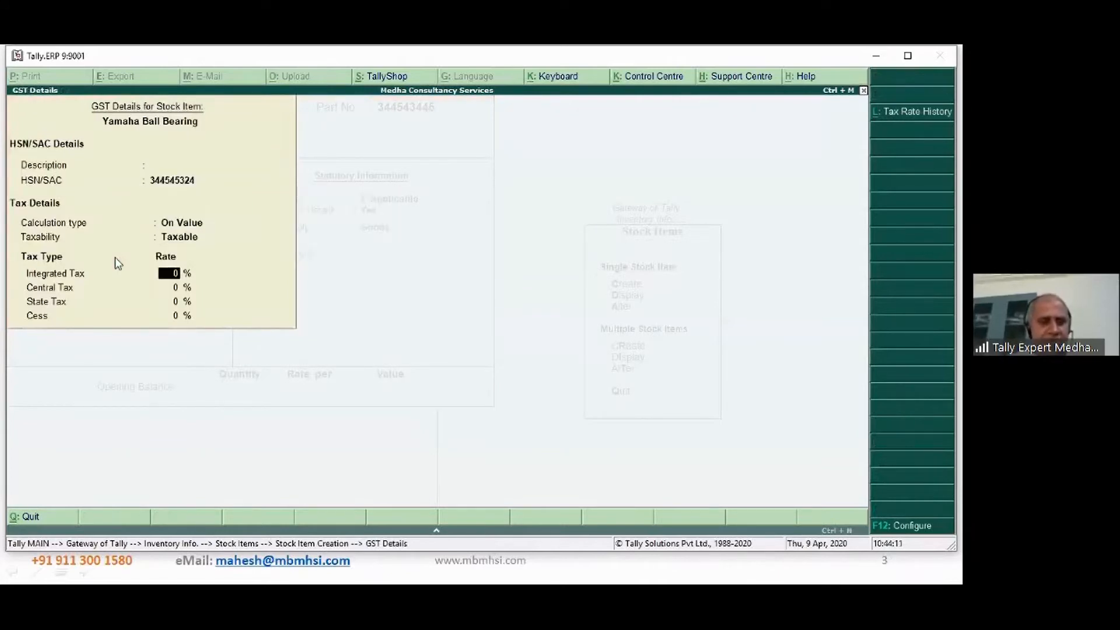
pyautogui.write('12')
pyautogui.press('Return')
pyautogui.press('Return')
pyautogui.press('Return')
pyautogui.press('Return')
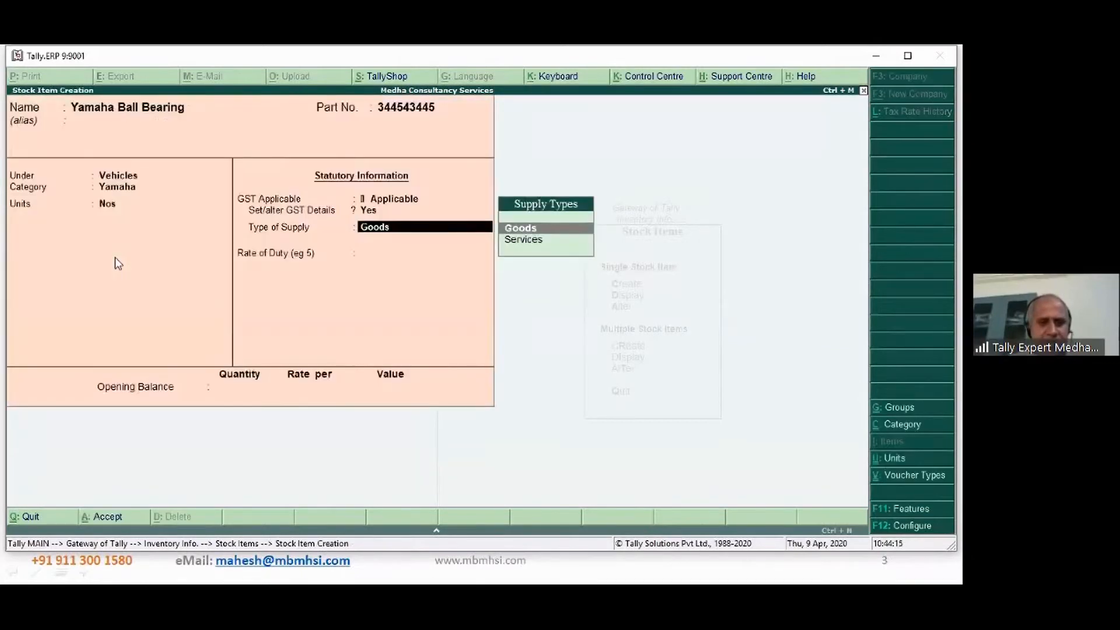
# Keep the supply type as Goods, enter an opening balance of 100 Nos at a rate of 150, and save the item.
pyautogui.press('Return')
pyautogui.press('Return')
pyautogui.write('100')
pyautogui.press('Return')
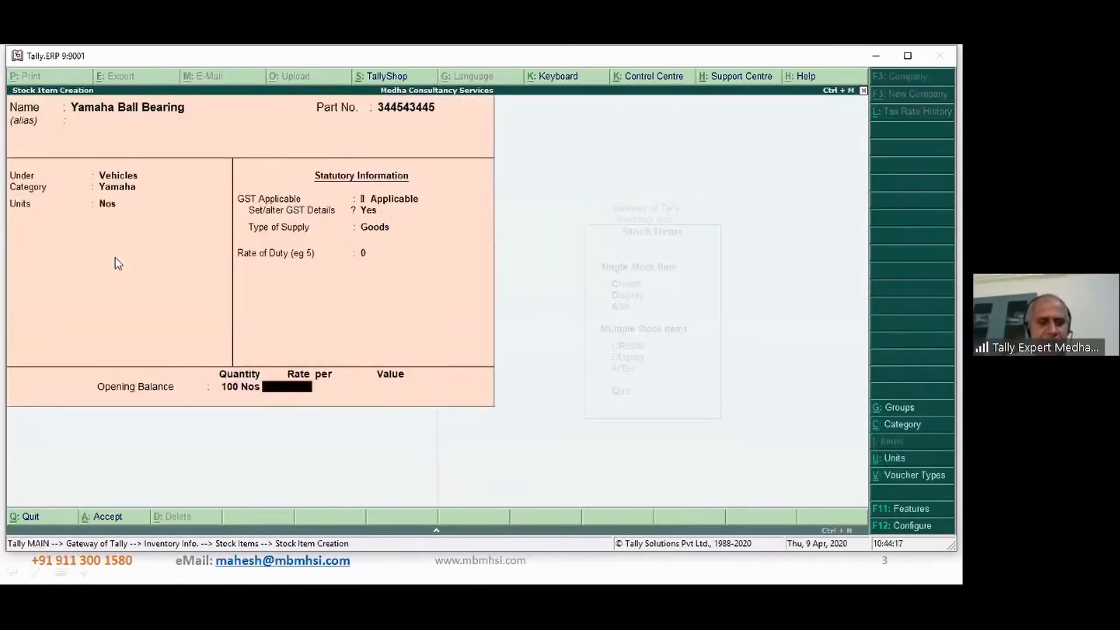
pyautogui.write('1')
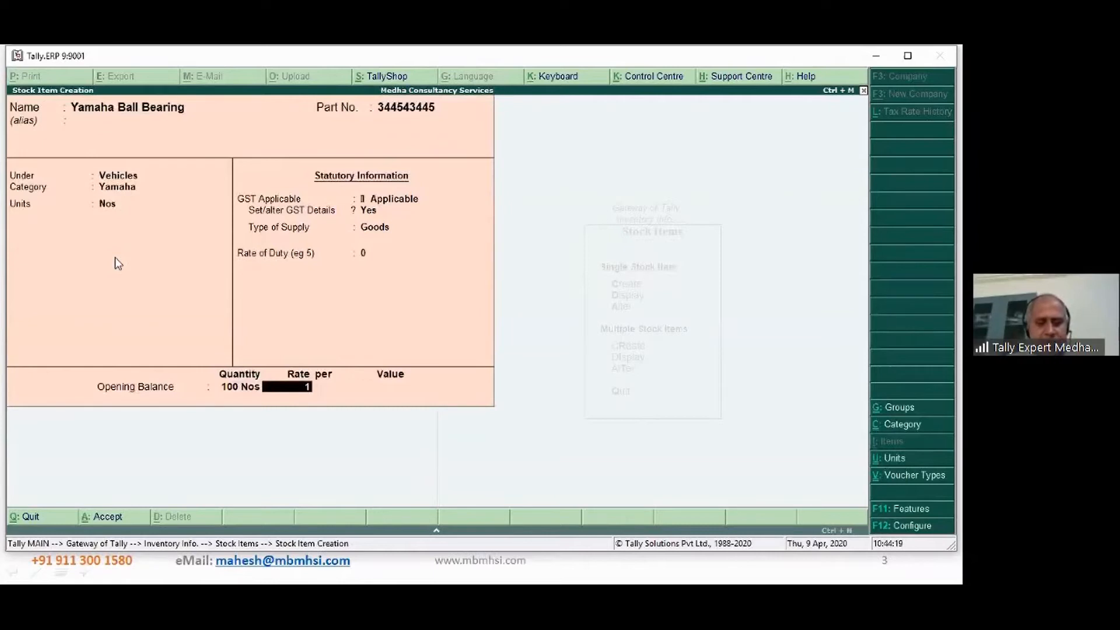
pyautogui.write('50')
pyautogui.press('Return')
pyautogui.press('Return')
pyautogui.press('Return')
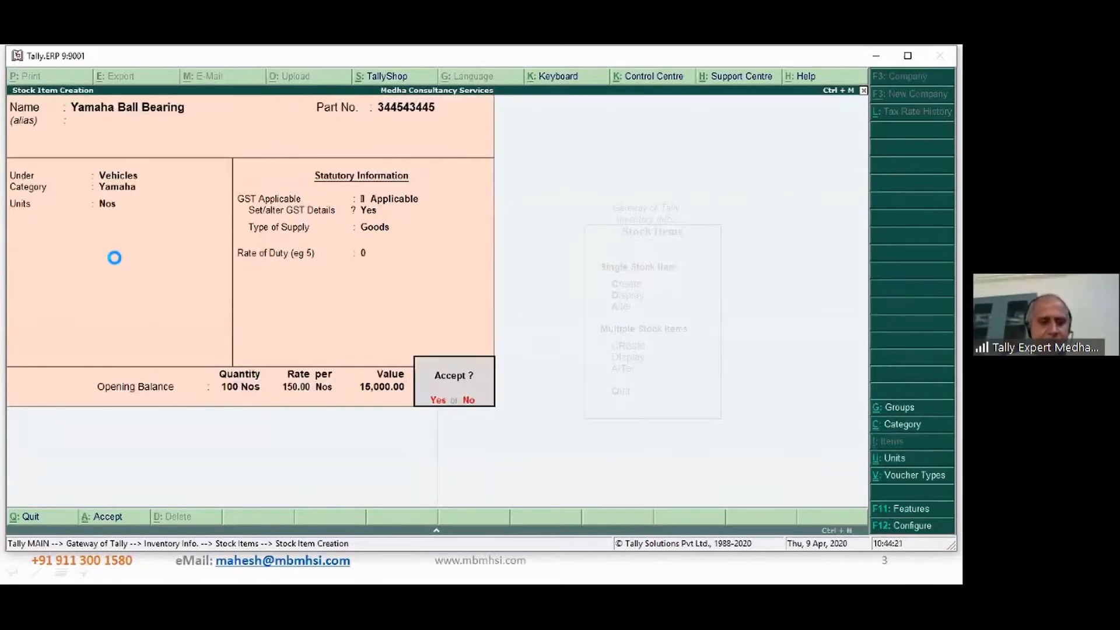
pyautogui.press('Return')
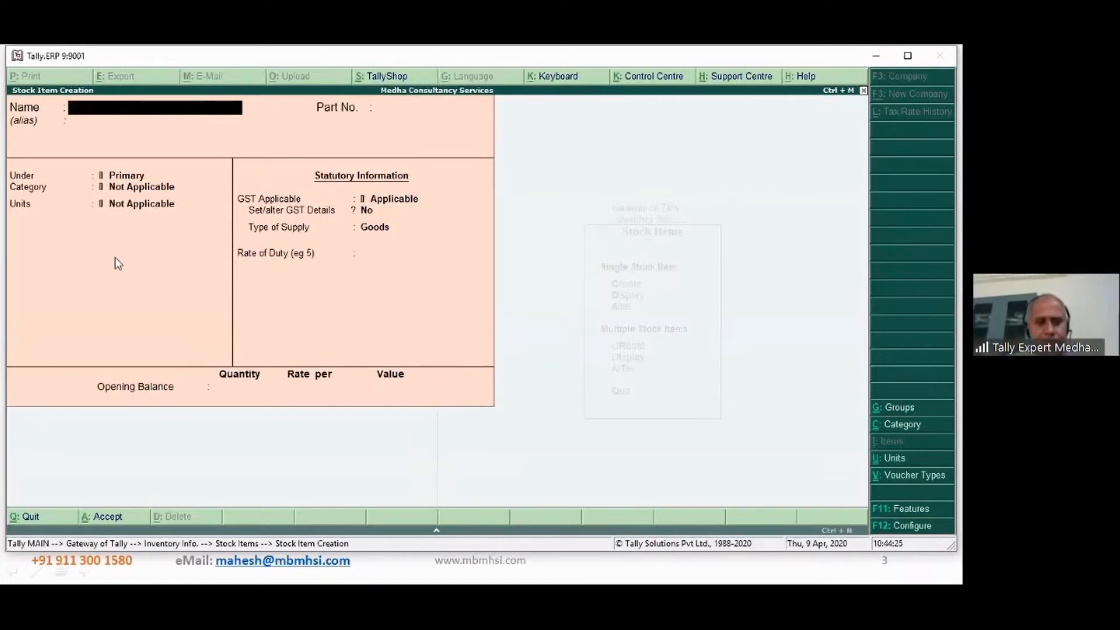
# Name the new stock item Bosch Ball Bearing and give it part number 564545454, leaving both aliases blank.
pyautogui.write('Bos')
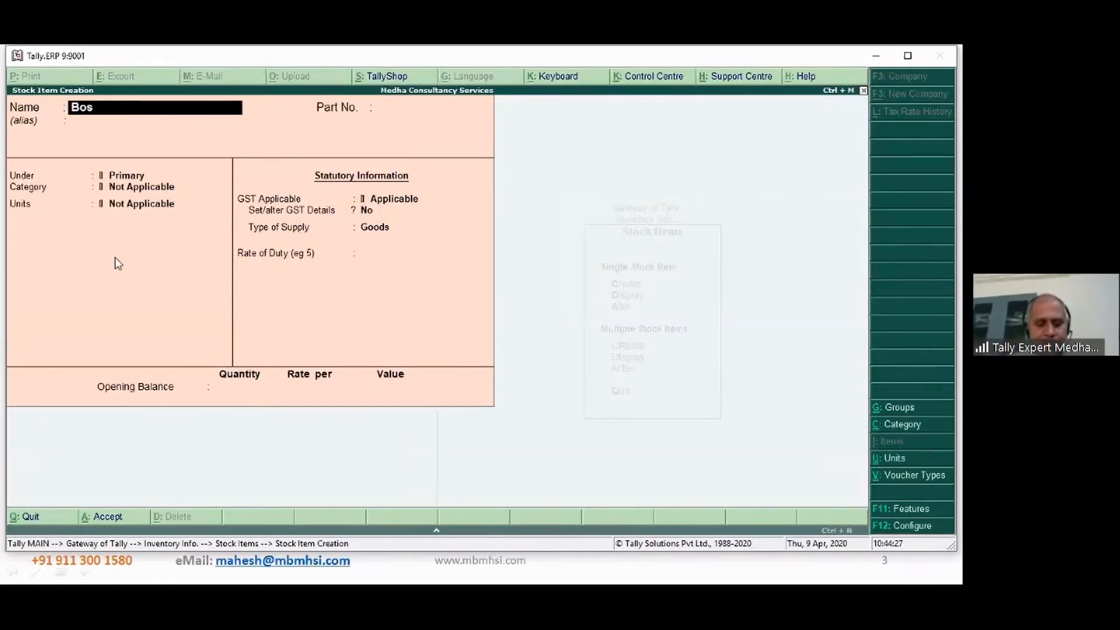
pyautogui.write('ch Ba')
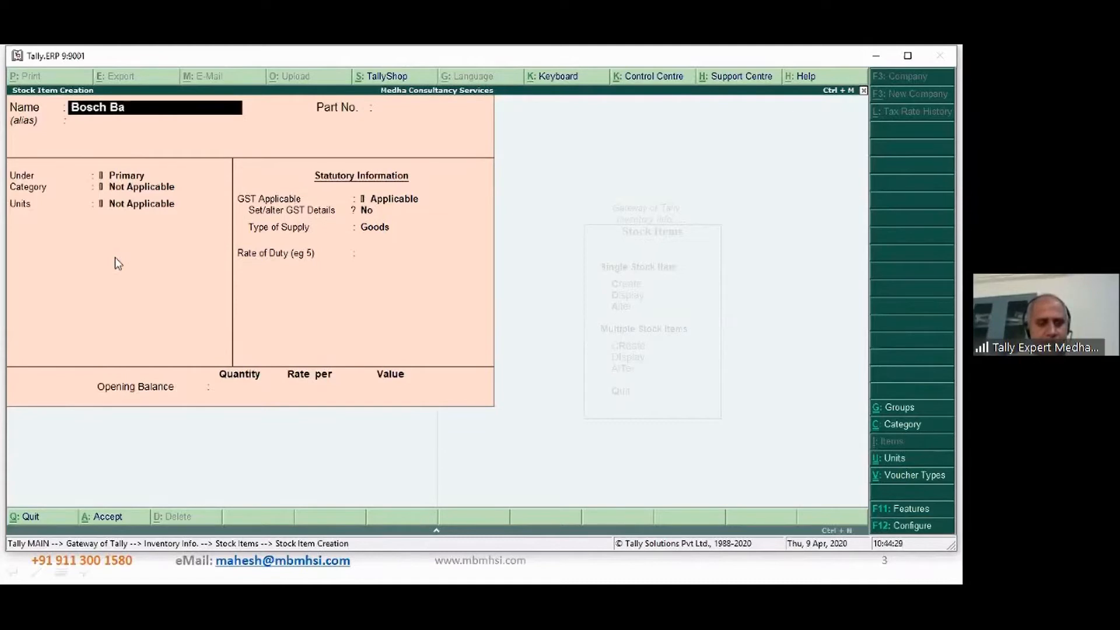
pyautogui.write('ll Bearing')
pyautogui.press('Return')
pyautogui.press('Return')
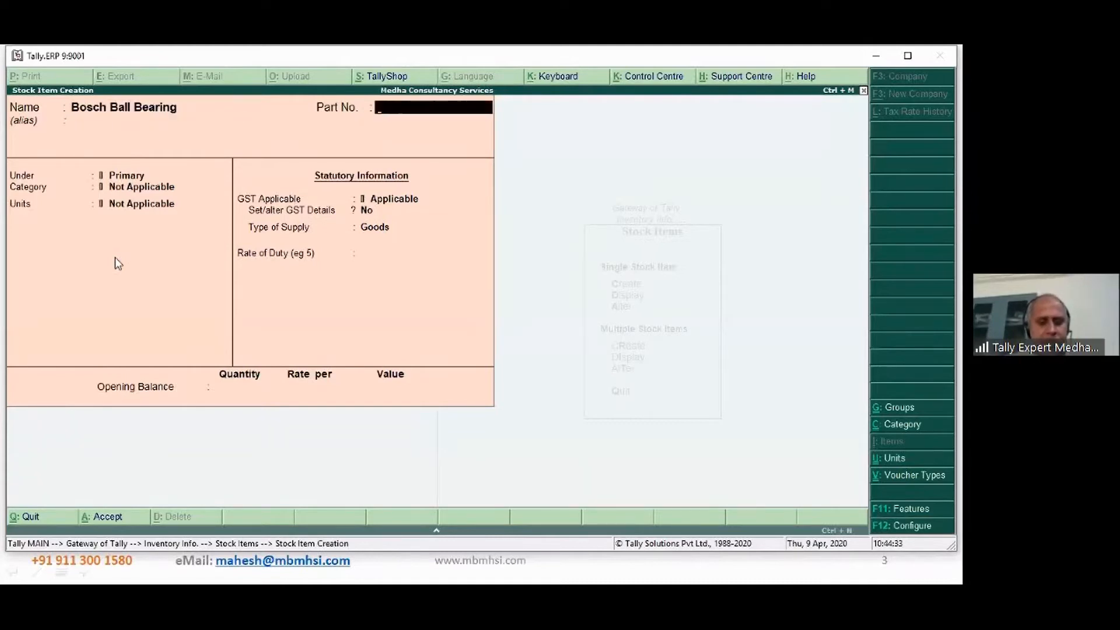
pyautogui.write('564545454')
pyautogui.press('Return')
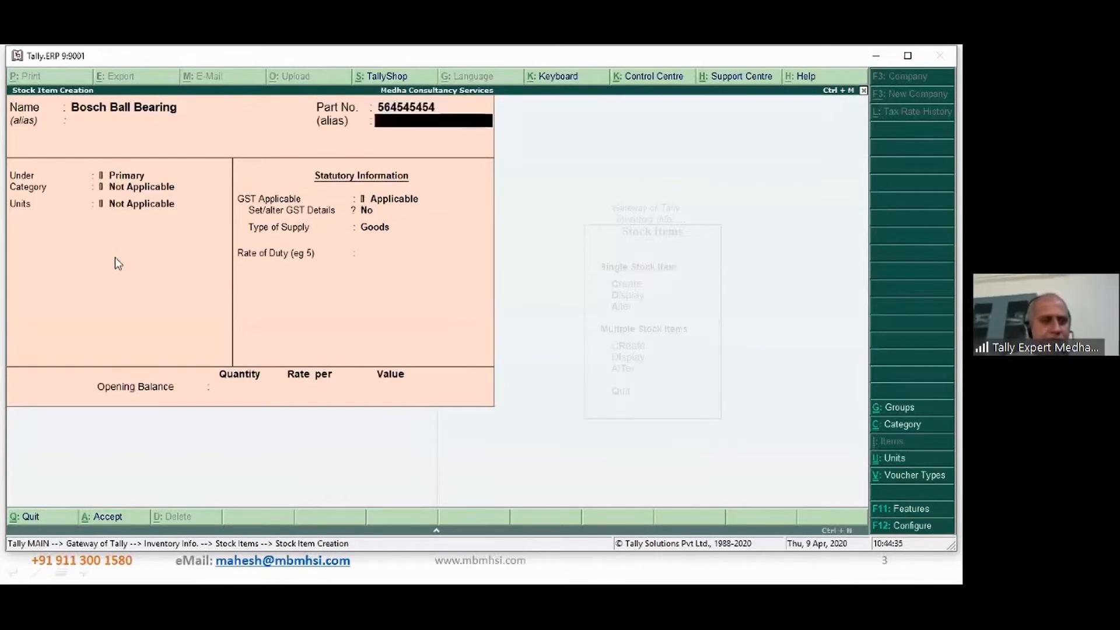
pyautogui.press('Return')
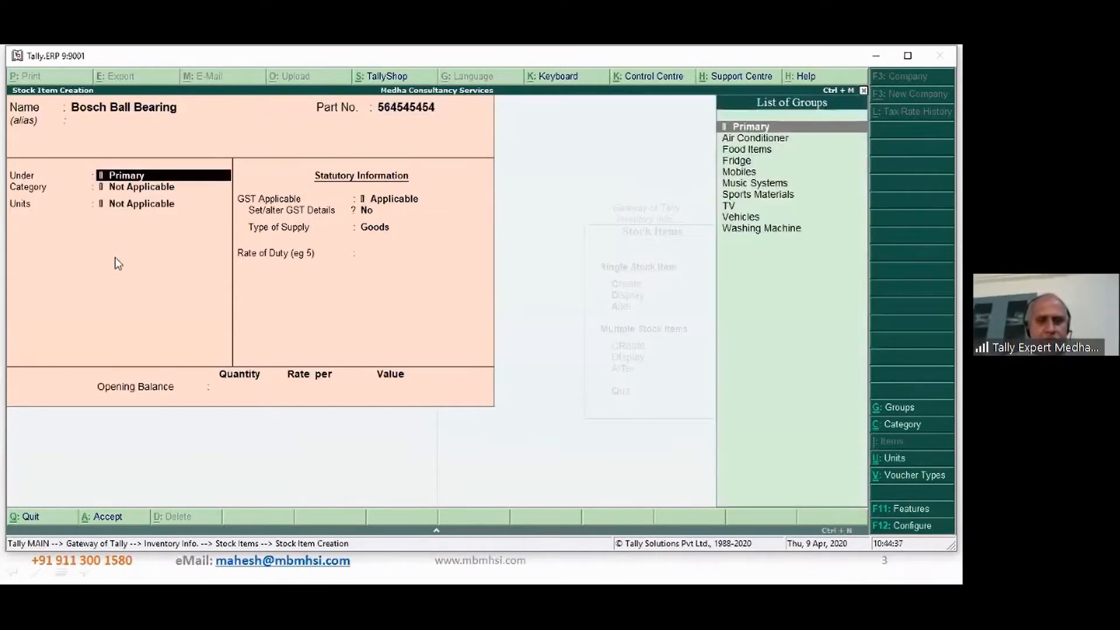
# Place the Bosch Ball Bearing item under the Vehicles stock group.
pyautogui.press('Down')
pyautogui.press('Down')
pyautogui.press('Down')
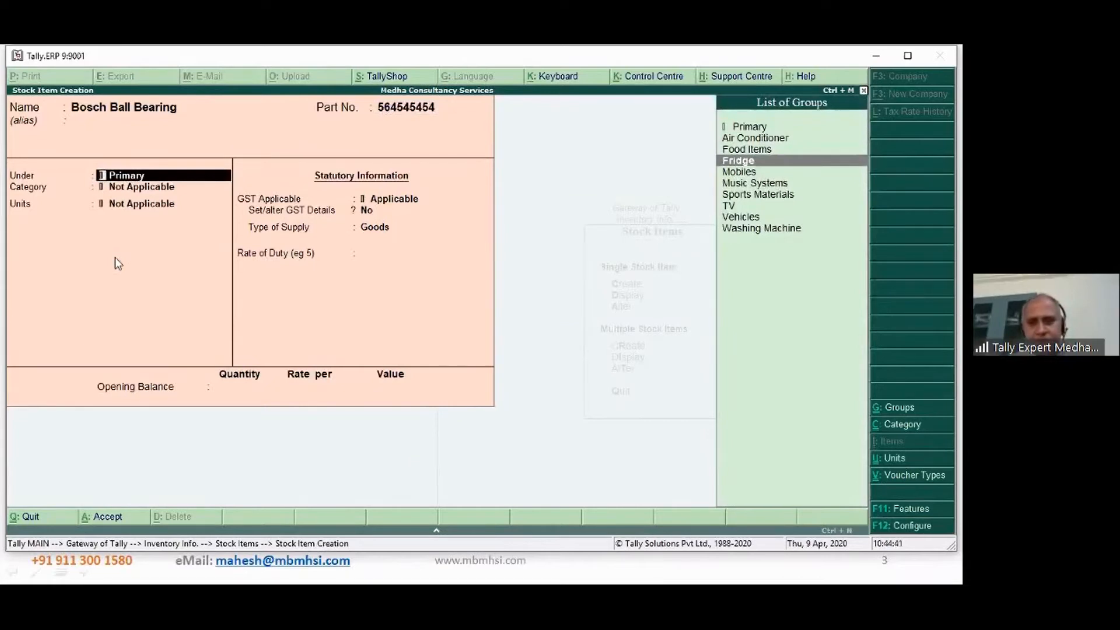
pyautogui.press('Down')
pyautogui.press('Down')
pyautogui.press('Down')
pyautogui.press('Down')
pyautogui.press('Down')
pyautogui.press('Return')
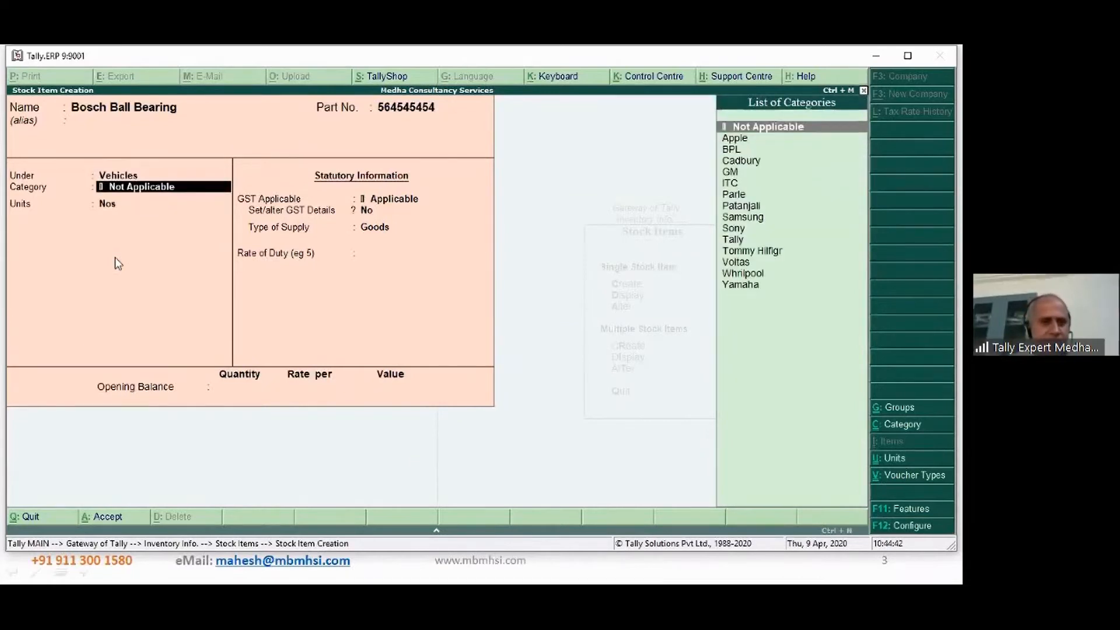
# Create a stock category named Bosch under Primary, assign it to the Bosch Ball Bearing item and keep Nos as the unit.
pyautogui.hotkey('alt', 'c')
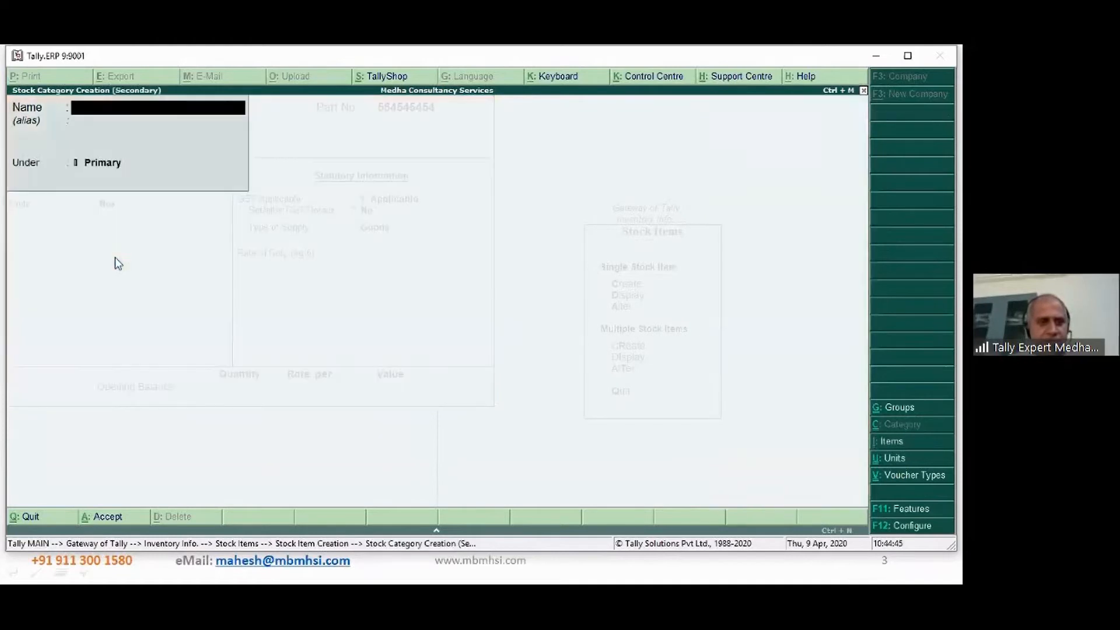
pyautogui.write('Bosch')
pyautogui.press('Return')
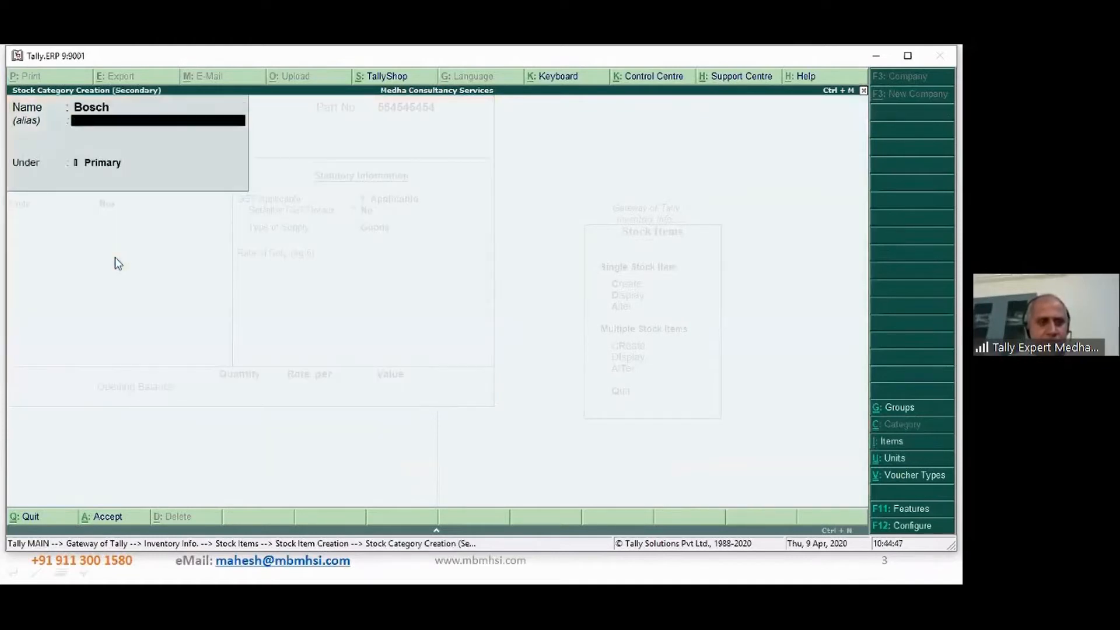
pyautogui.press('Return')
pyautogui.press('Return')
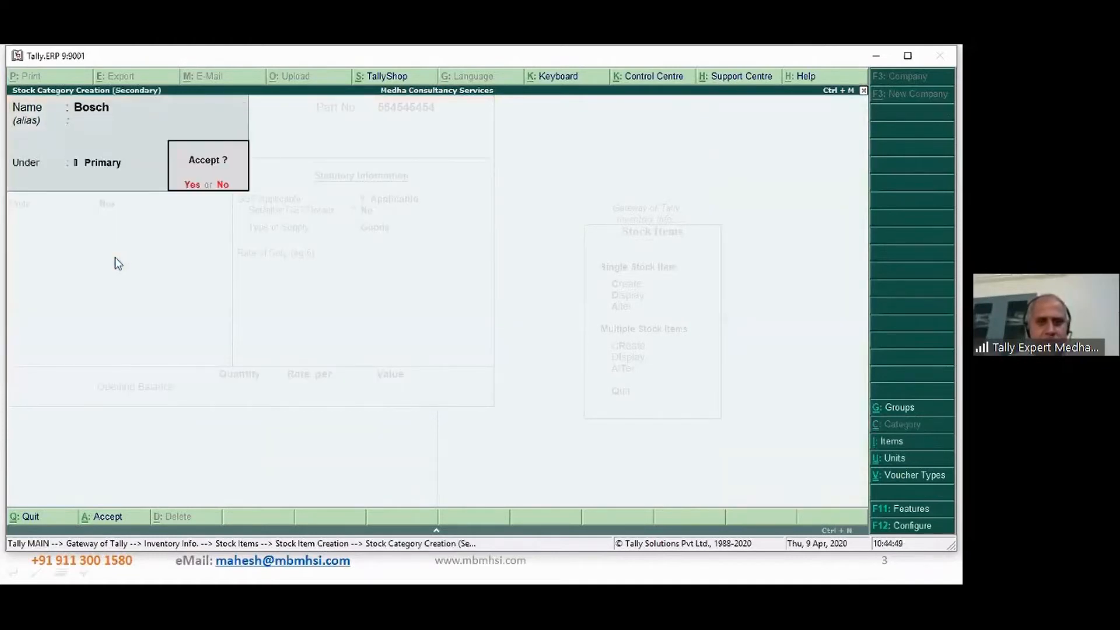
pyautogui.press('Return')
pyautogui.press('Return')
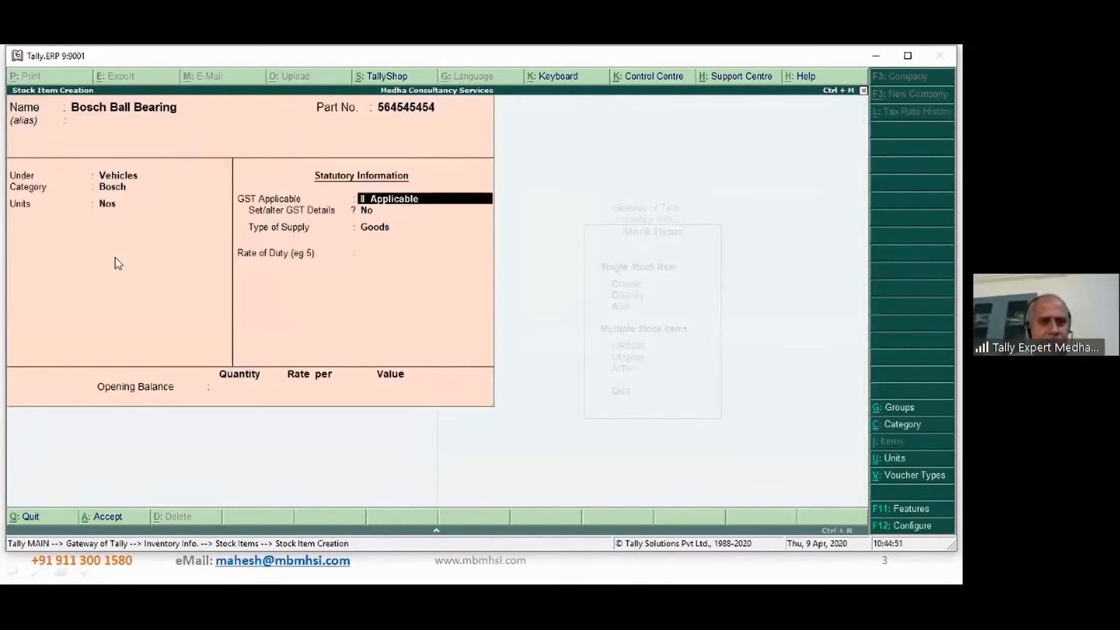
# Set the item's GST details with HSN/SAC 3243432, taxability Taxable and an integrated tax rate of 12%.
pyautogui.press('Return')
pyautogui.write('y')
pyautogui.press('Return')
pyautogui.press('Return')
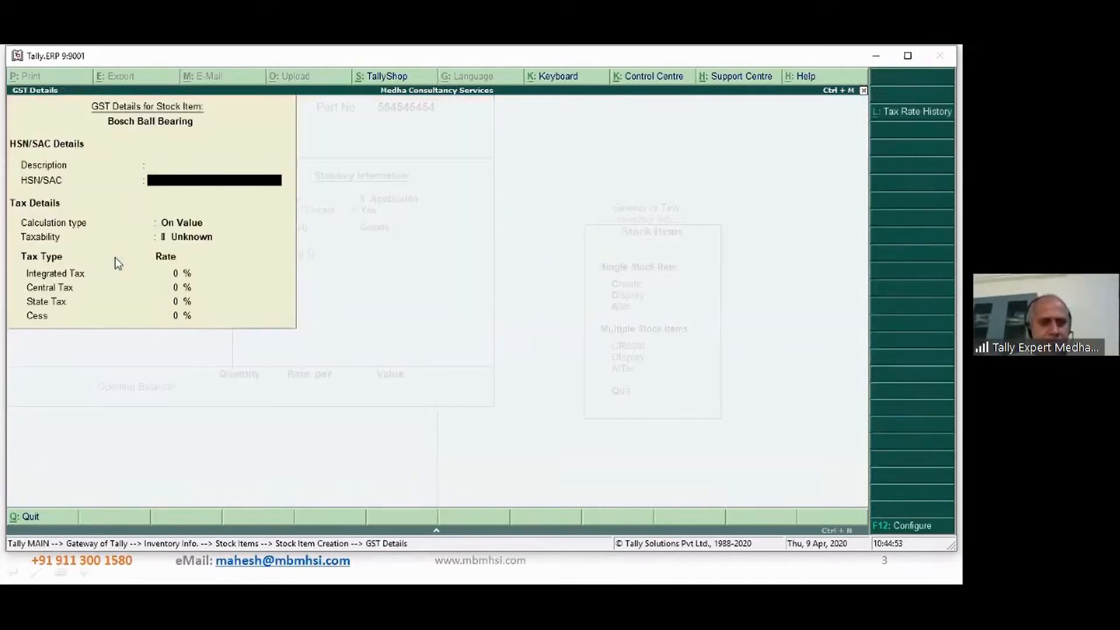
pyautogui.write('3243432')
pyautogui.press('Return')
pyautogui.press('Return')
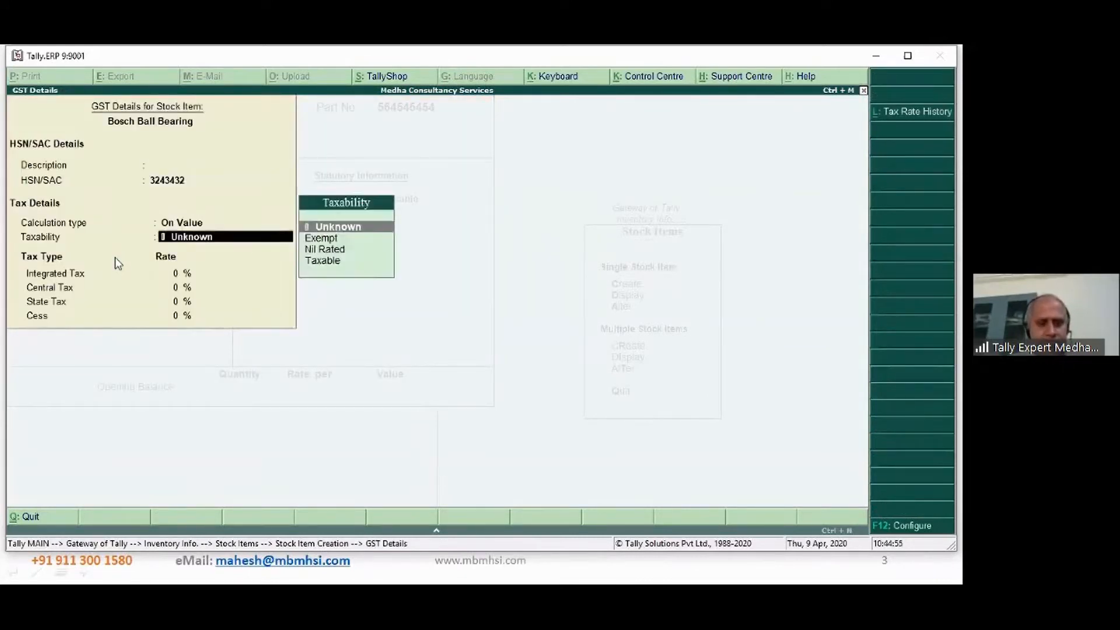
pyautogui.press('Down')
pyautogui.press('Down')
pyautogui.press('Down')
pyautogui.press('Return')
pyautogui.write('18')
pyautogui.press('Return')
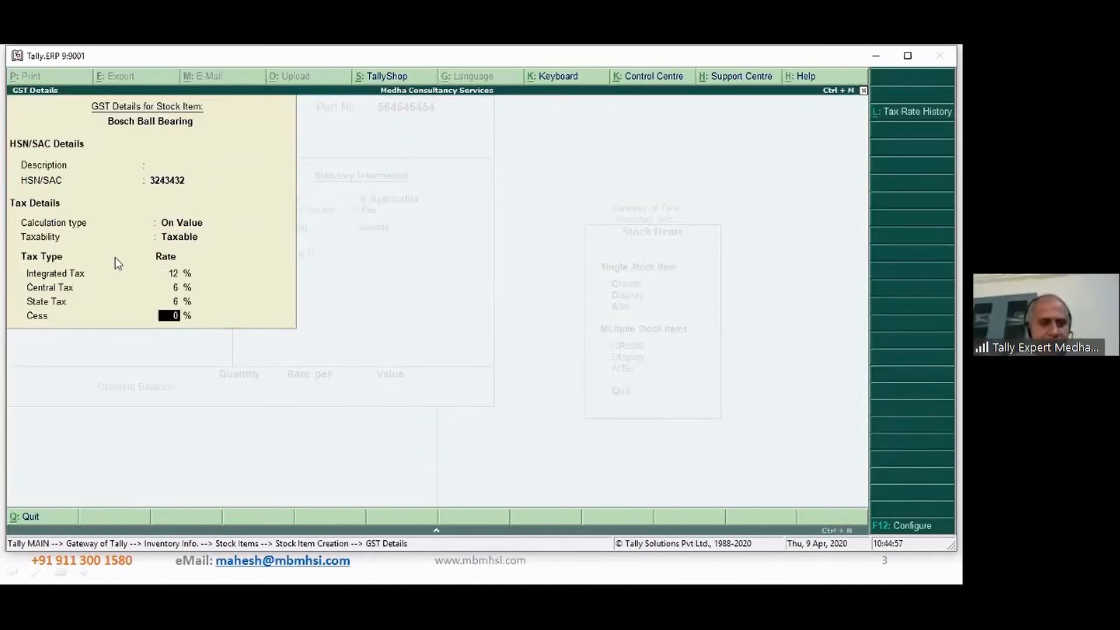
pyautogui.press('Return')
# Keep the supply type as Goods, enter an opening balance of 50 Nos at a rate of 200, and save the Bosch item.
pyautogui.press('Return')
pyautogui.press('Return')
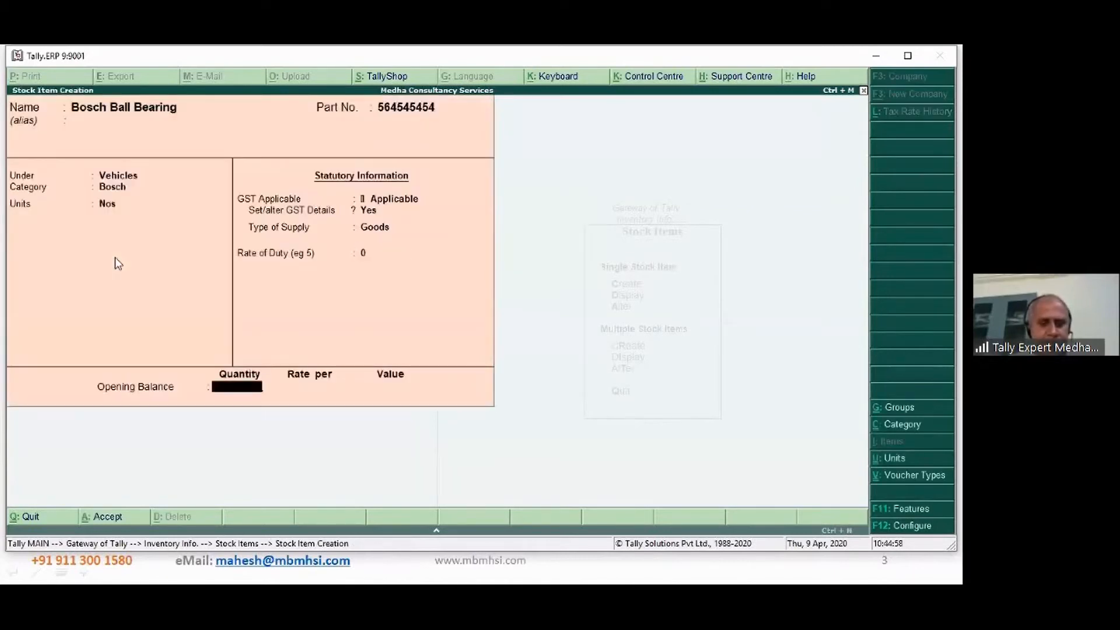
pyautogui.write('50')
pyautogui.press('Return')
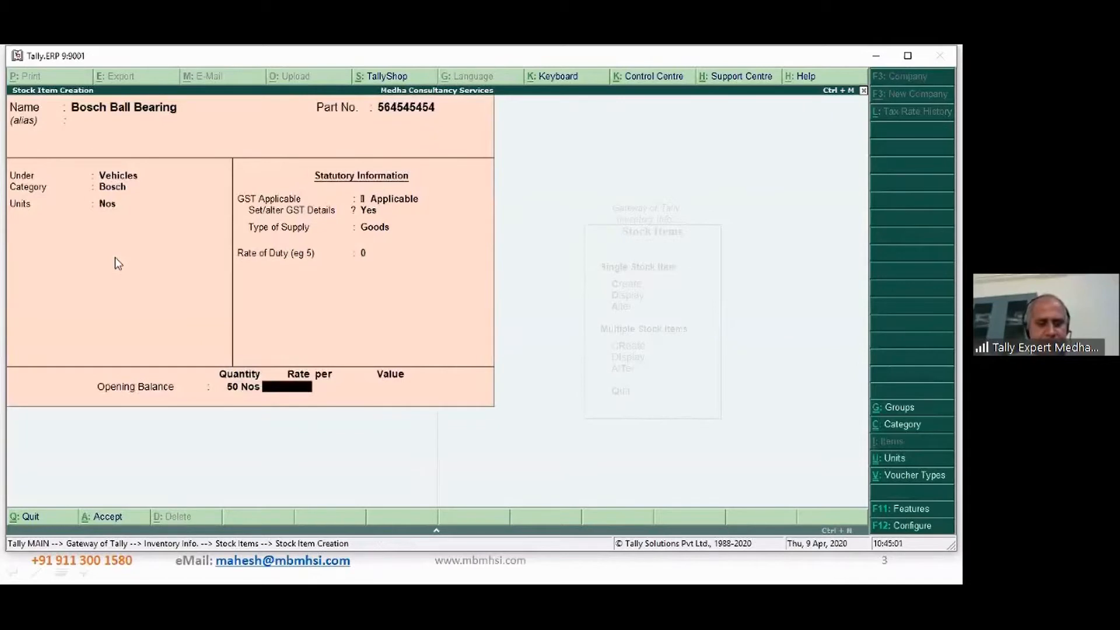
pyautogui.write('200')
pyautogui.press('Return')
pyautogui.press('Return')
pyautogui.press('Return')
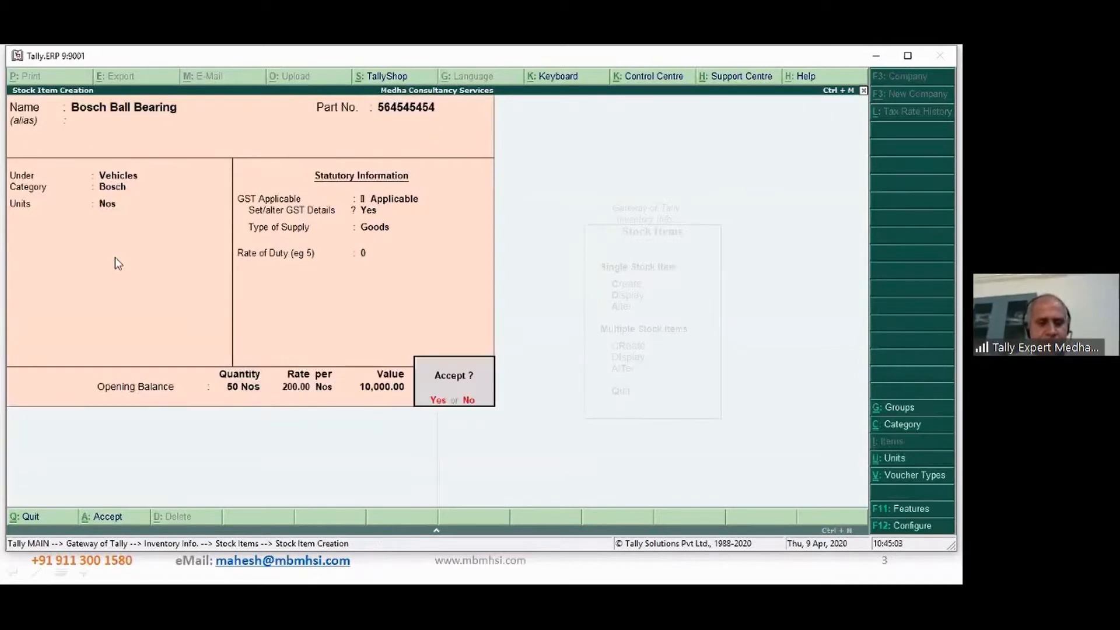
pyautogui.press('Return')
pyautogui.press('Escape')
pyautogui.press('Return')
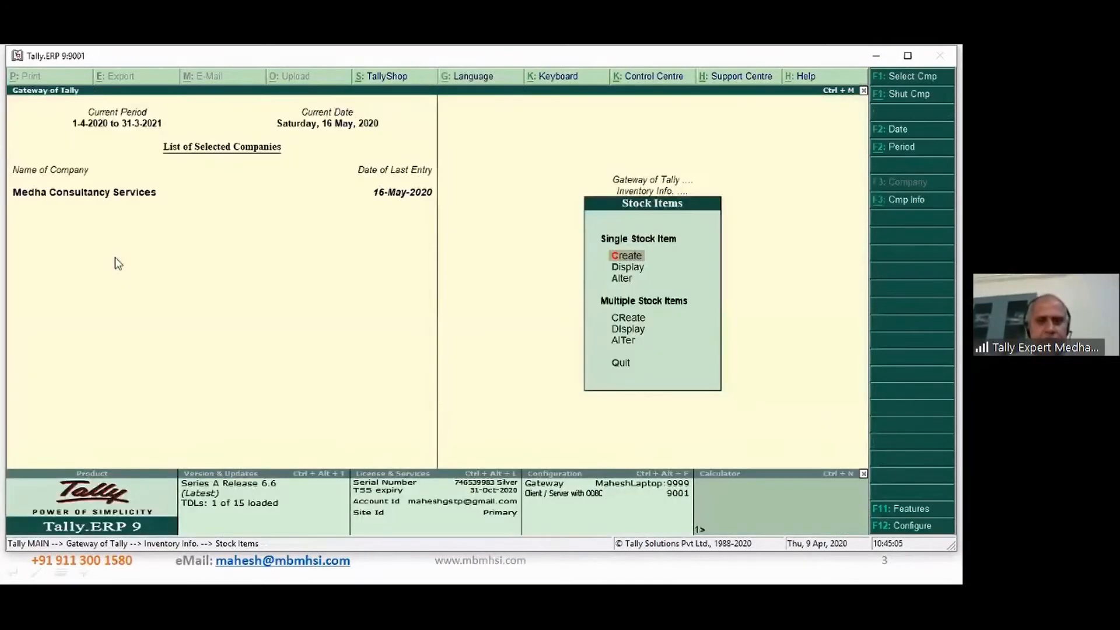
# Start a new sales voucher with the Sales Local voucher class and switch it to item invoice mode.
pyautogui.press('Escape')
pyautogui.press('Escape')
pyautogui.press('v')
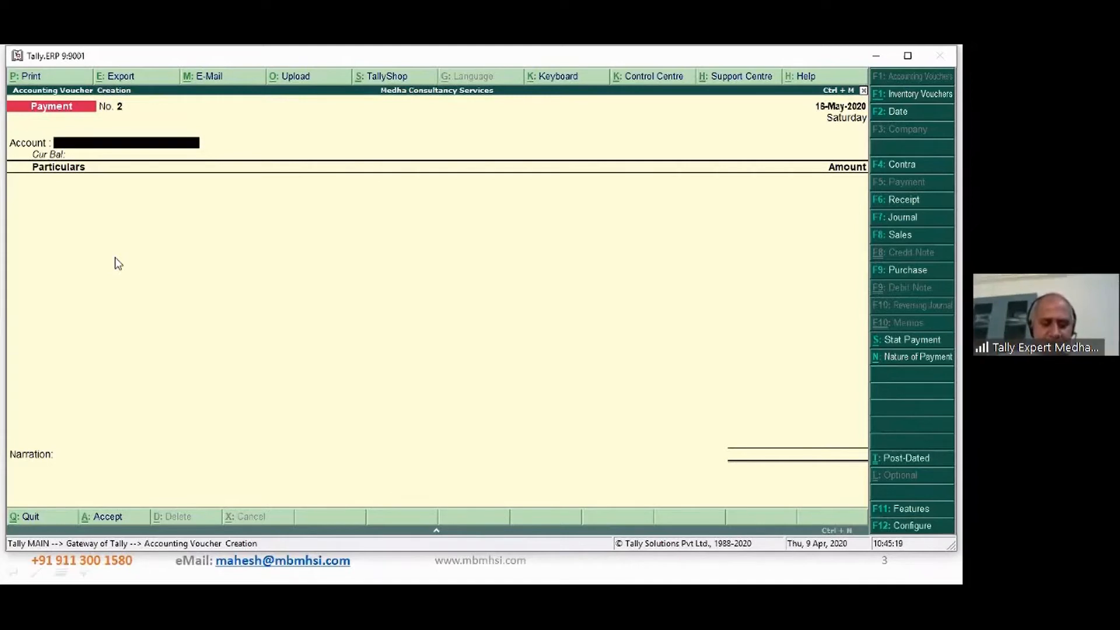
pyautogui.press('F8')
pyautogui.press('Down')
pyautogui.press('Down')
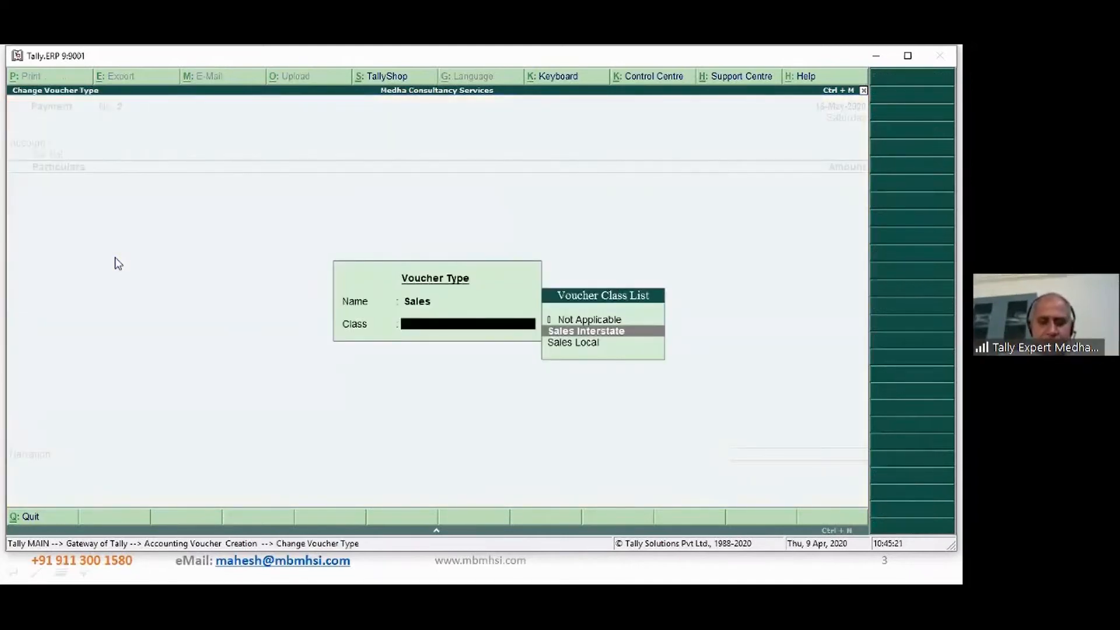
pyautogui.press('Return')
pyautogui.press('Return')
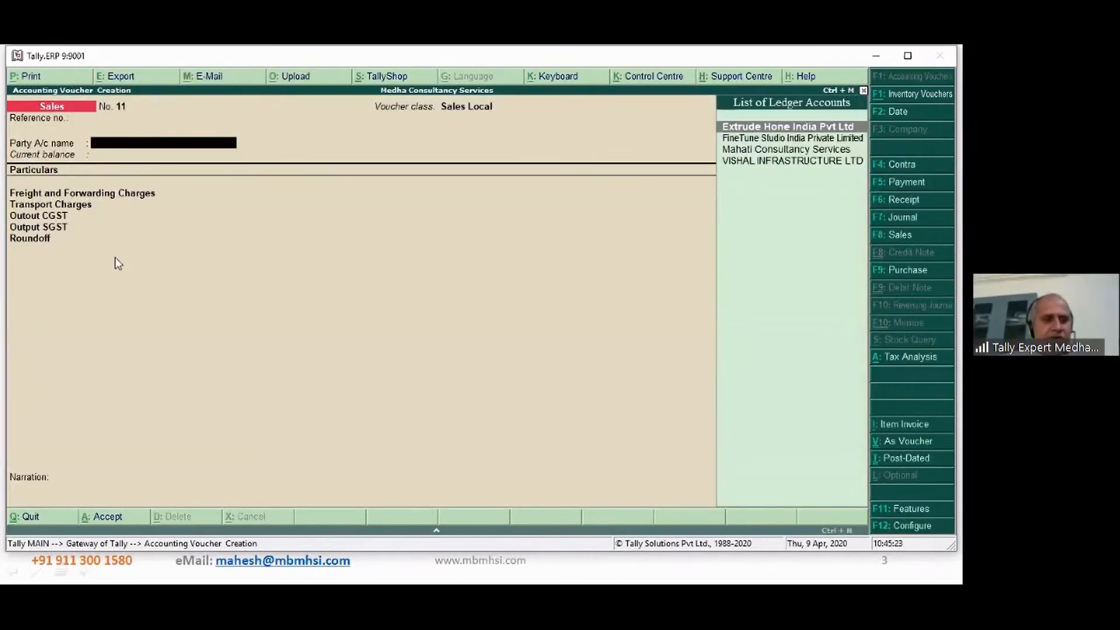
pyautogui.click(920, 427)
pyautogui.press('Return')
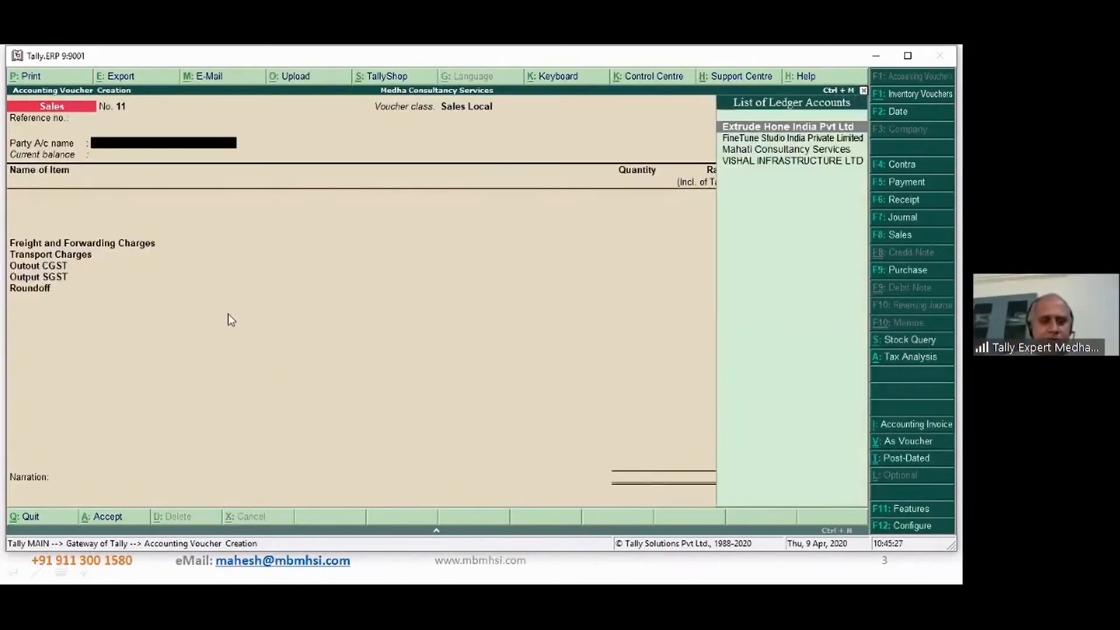
# Date the sales voucher 17-May-2020, choose Extrude Hone India Pvt Ltd as the party and accept its party details.
pyautogui.press('F2')
pyautogui.press('Return')
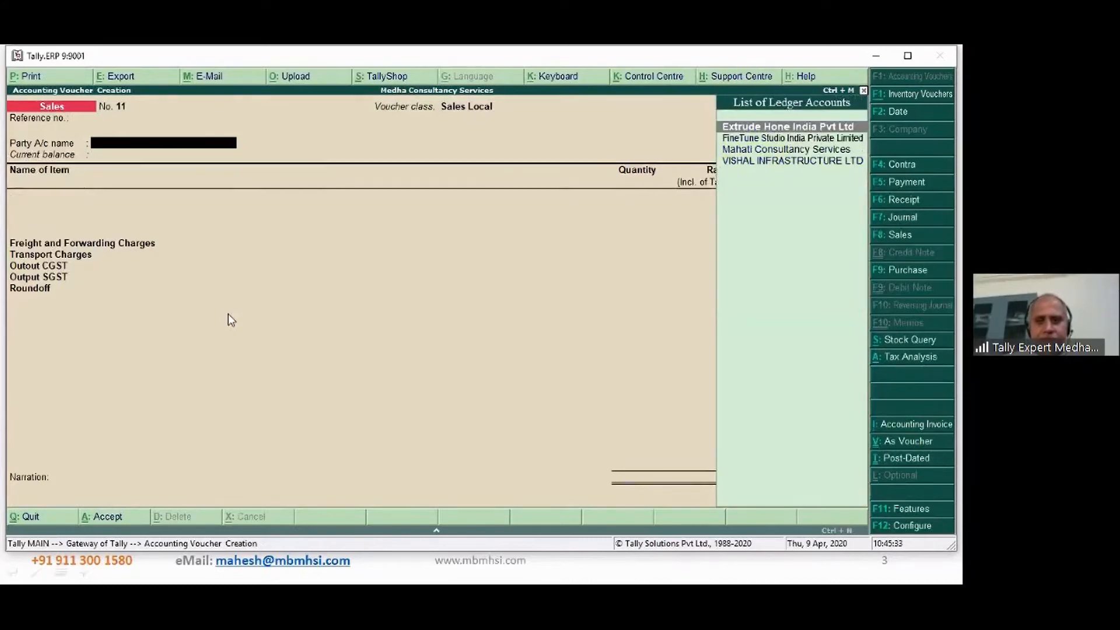
pyautogui.press('Return')
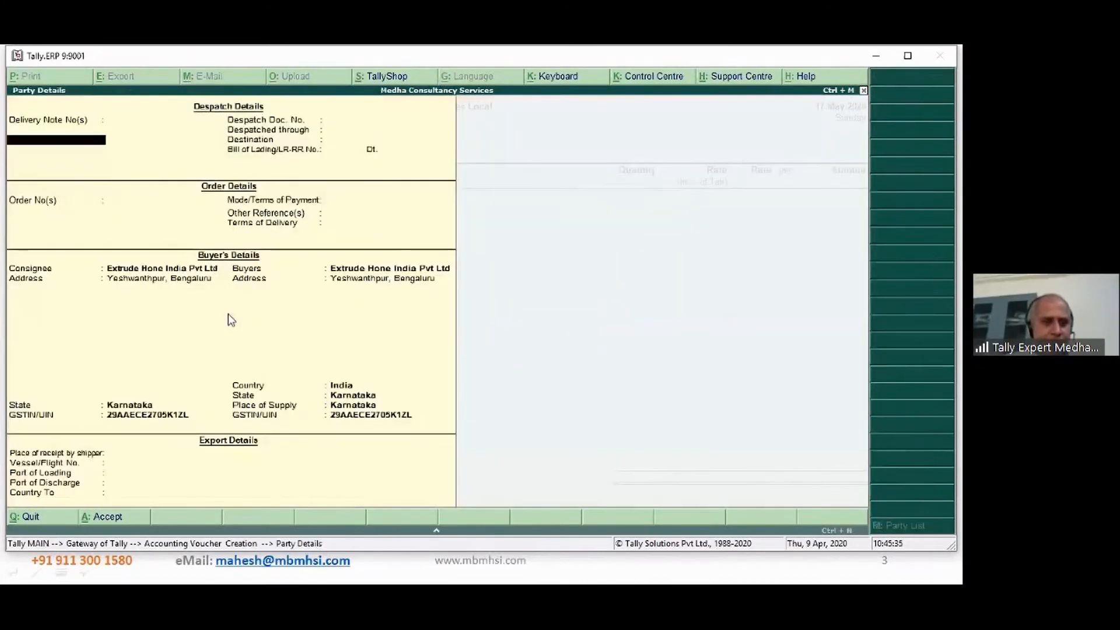
pyautogui.hotkey('ctrl', 'a')
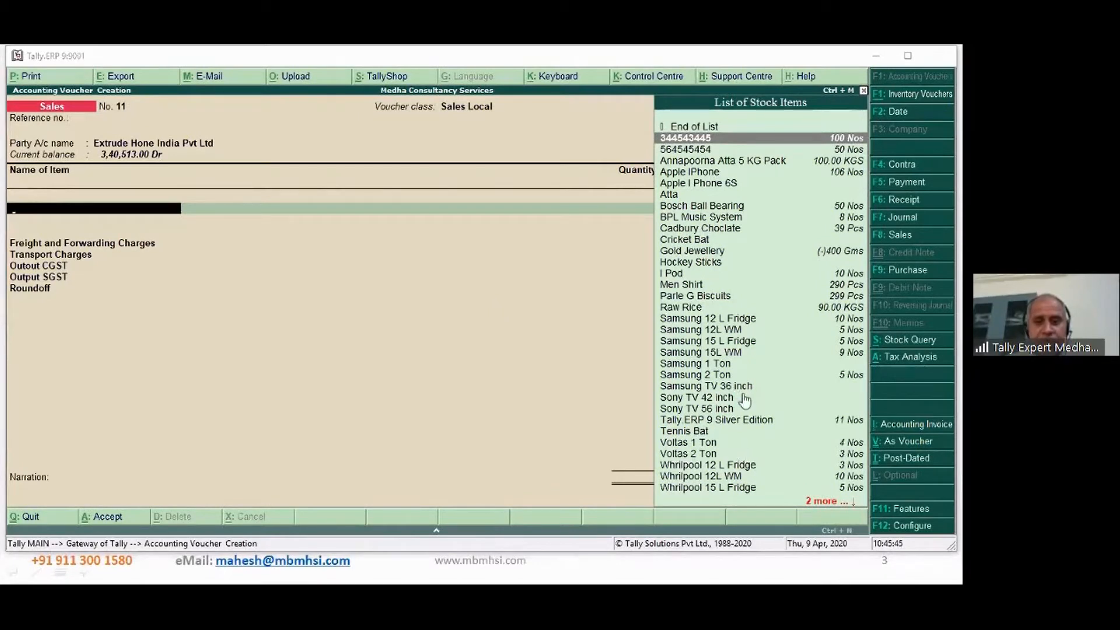
# Examine how the two ball bearing items are listed by name and by part number in the voucher's stock item list.
pyautogui.click(745, 344)
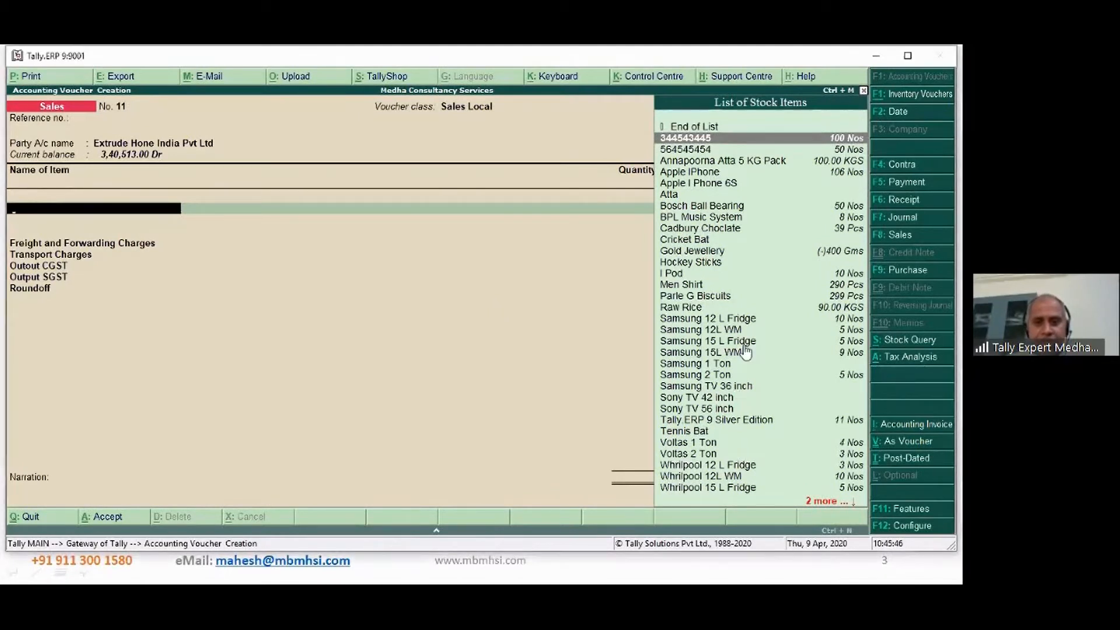
pyautogui.write('Y')
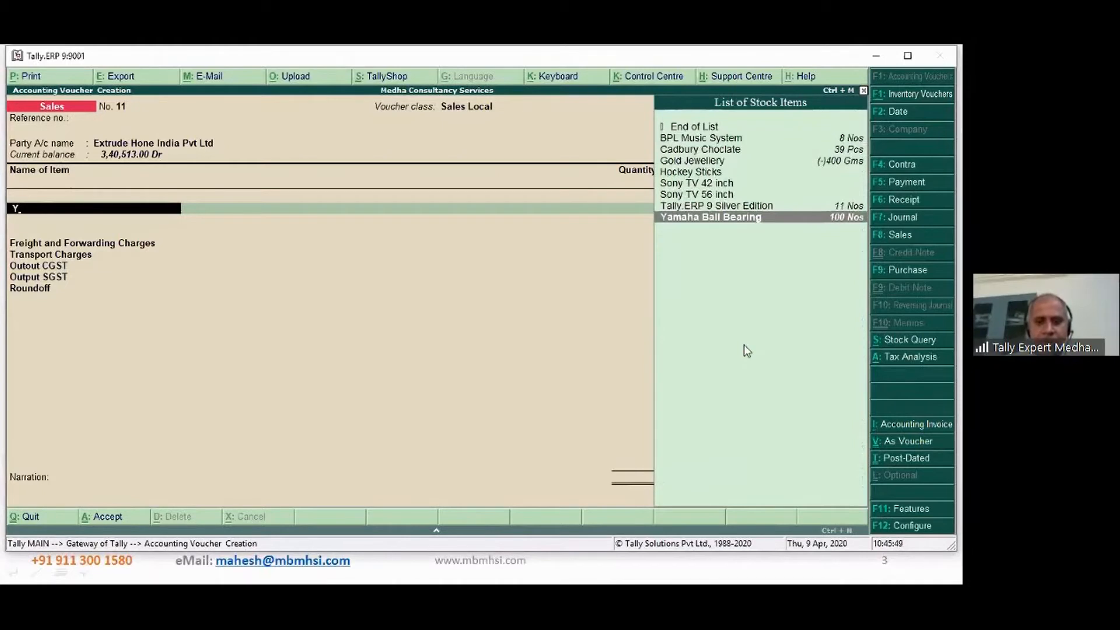
pyautogui.press('Up')
pyautogui.press('Down')
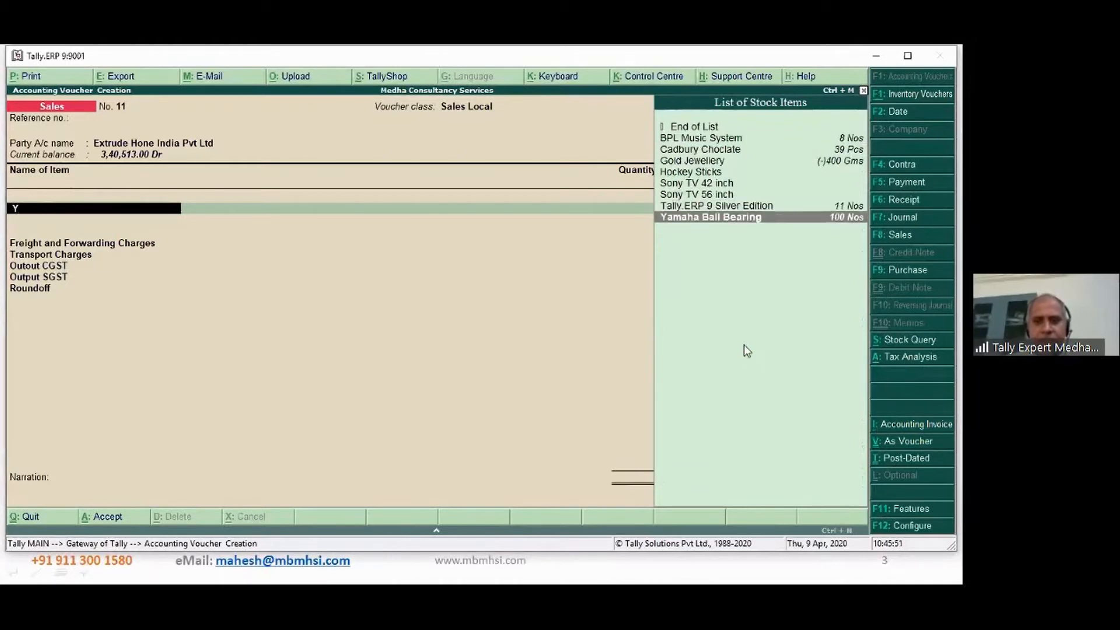
pyautogui.press('BackSpace')
pyautogui.press('Down')
pyautogui.press('Down')
pyautogui.press('Down')
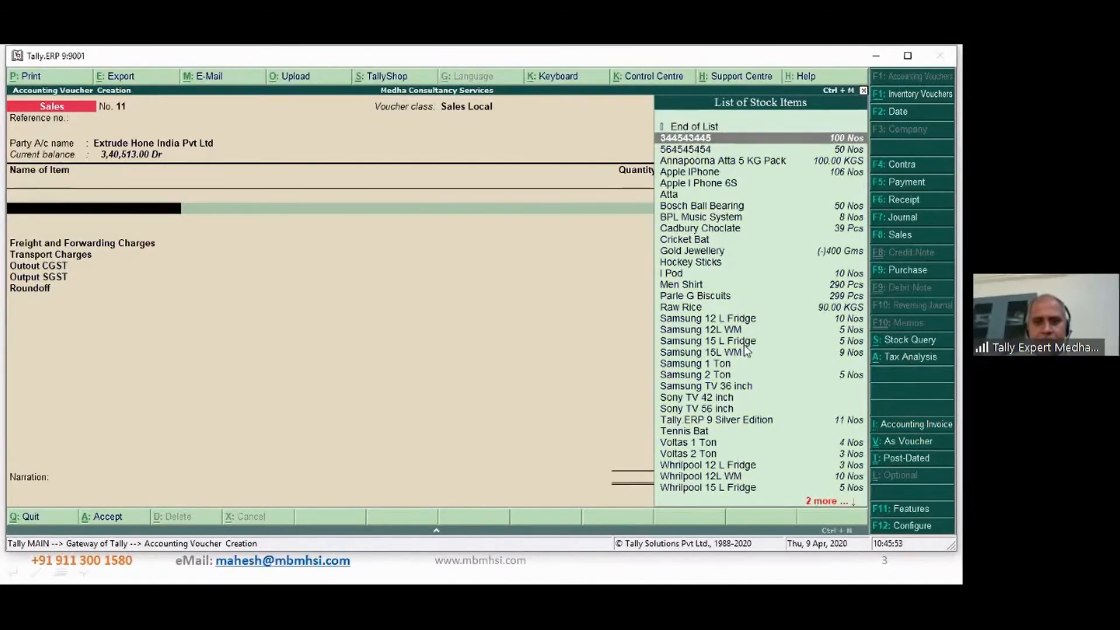
pyautogui.press('Down')
pyautogui.press('Down')
pyautogui.press('Down')
pyautogui.press('Down')
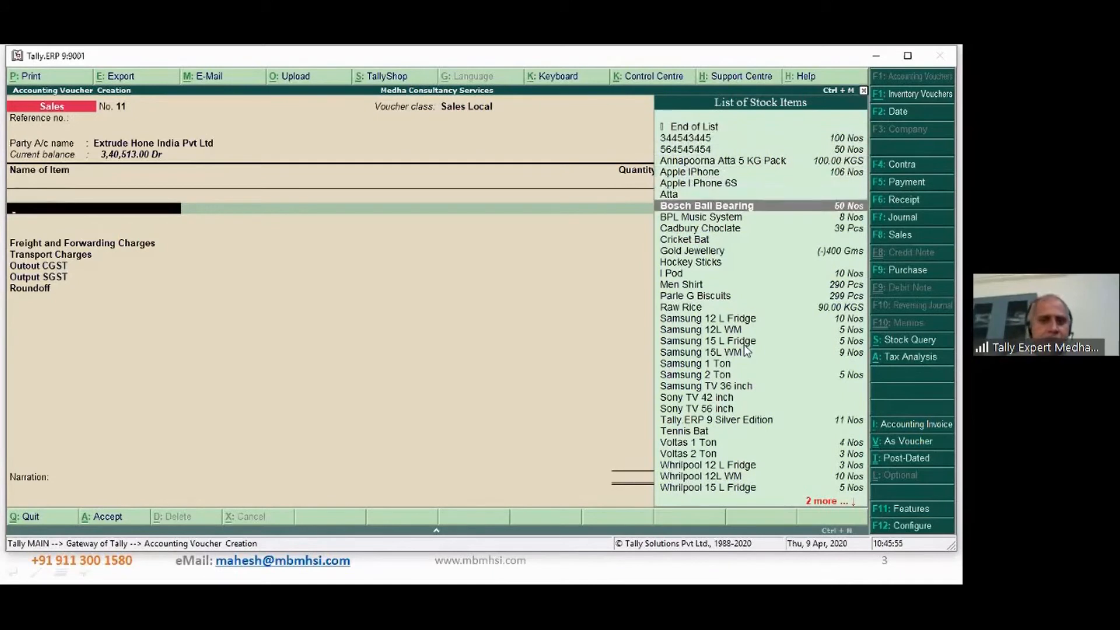
pyautogui.press('Up')
pyautogui.press('Up')
pyautogui.press('Up')
pyautogui.press('Up')
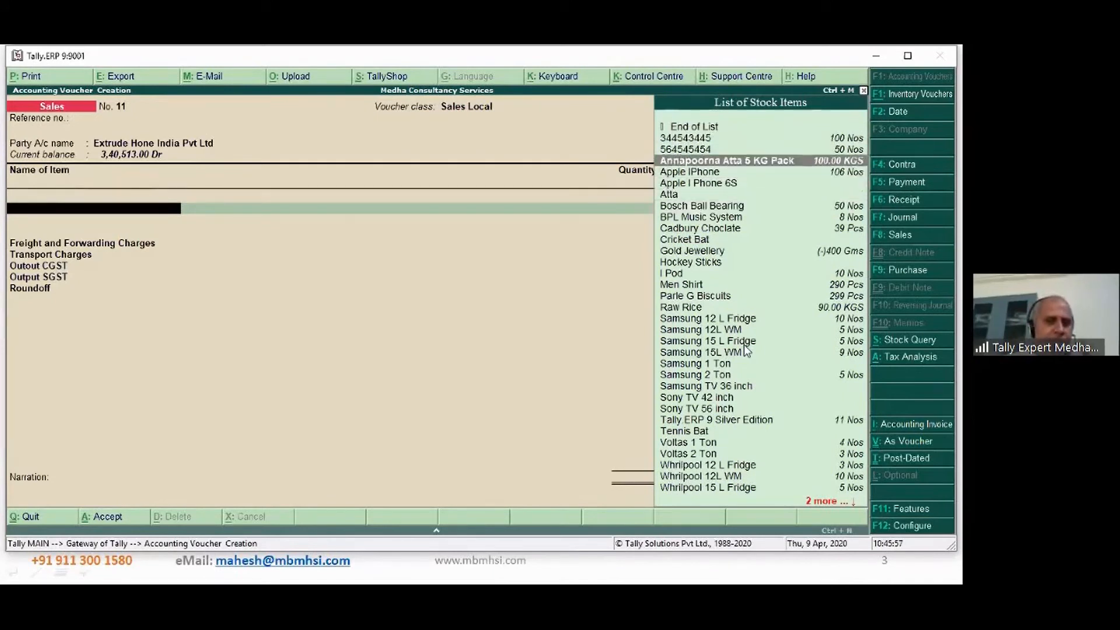
pyautogui.press('Up')
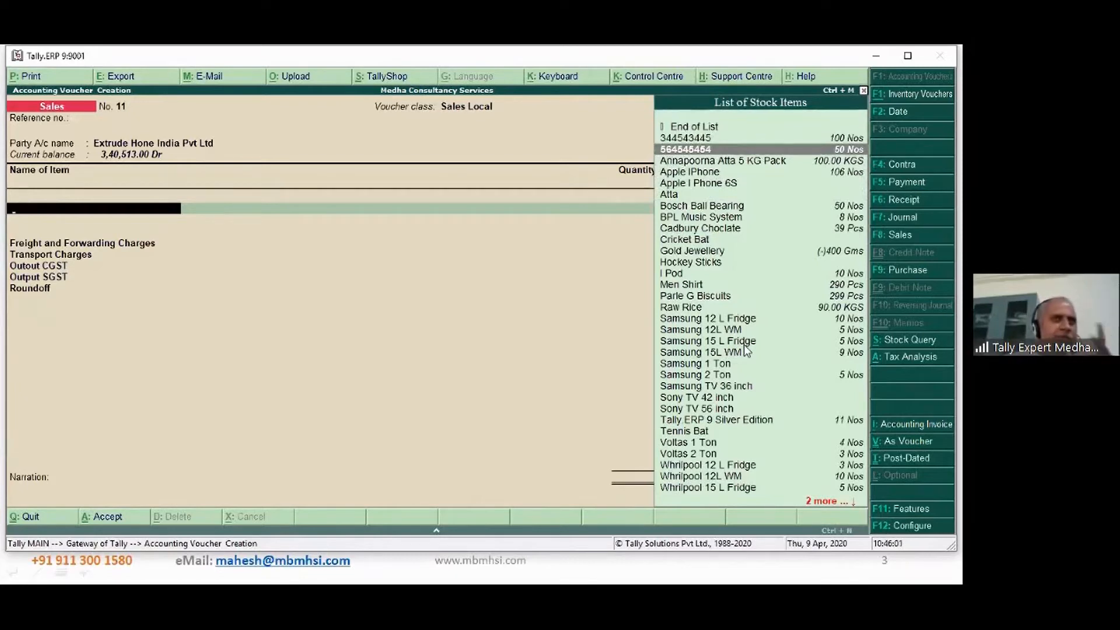
# Add Bosch Ball Bearing to the sales invoice with a quantity of 10 Nos.
pyautogui.press('Down')
pyautogui.press('Down')
pyautogui.press('Down')
pyautogui.press('Down')
pyautogui.press('Down')
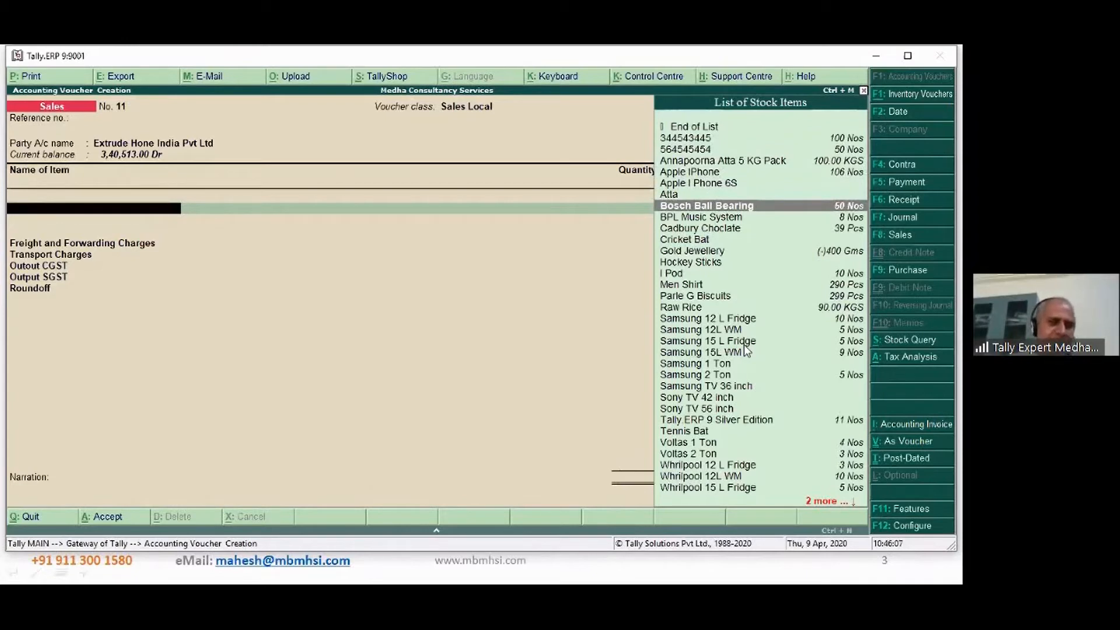
pyautogui.press('Return')
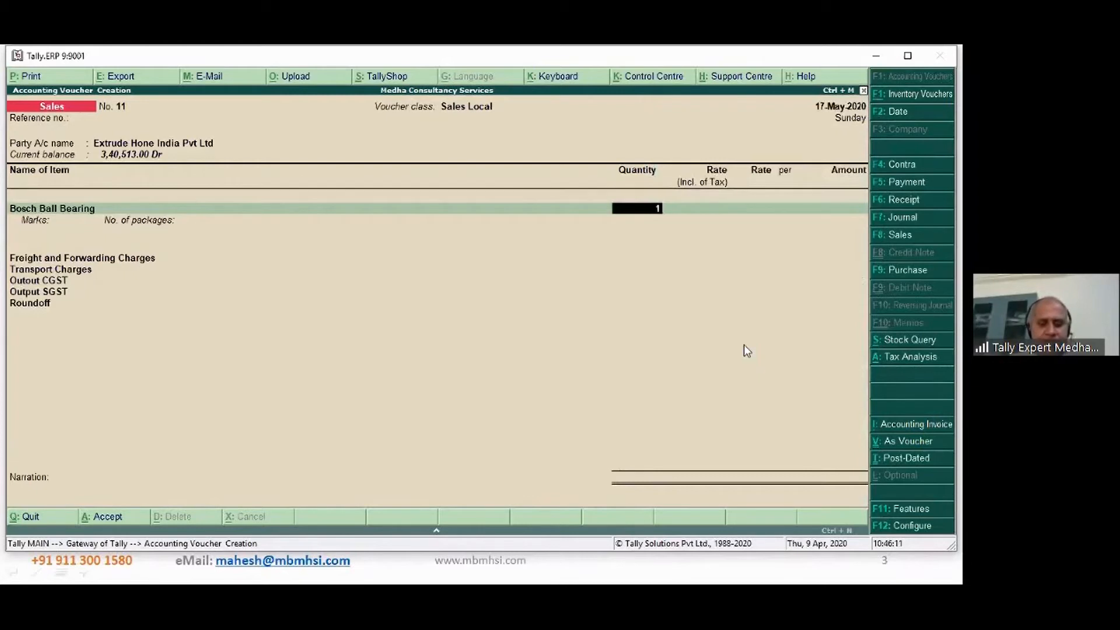
pyautogui.write('10')
pyautogui.press('Return')
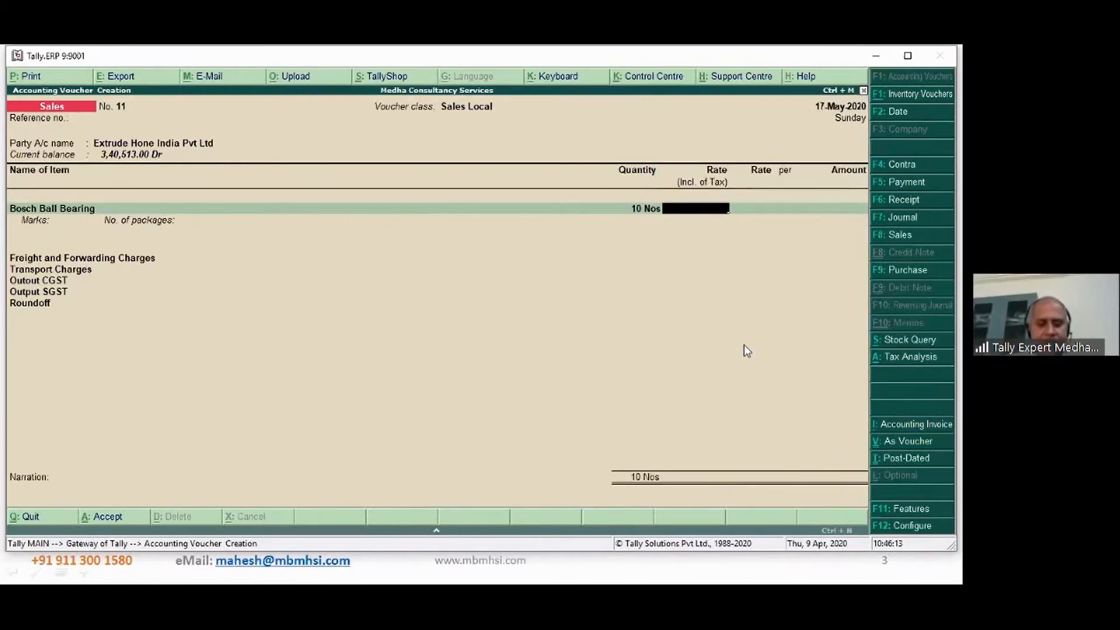
# Set the tax-inclusive rate of Bosch Ball Bearing to 200.00 and accept its calculated amount with blank package details.
pyautogui.write('200')
pyautogui.press('Return')
pyautogui.press('Return')
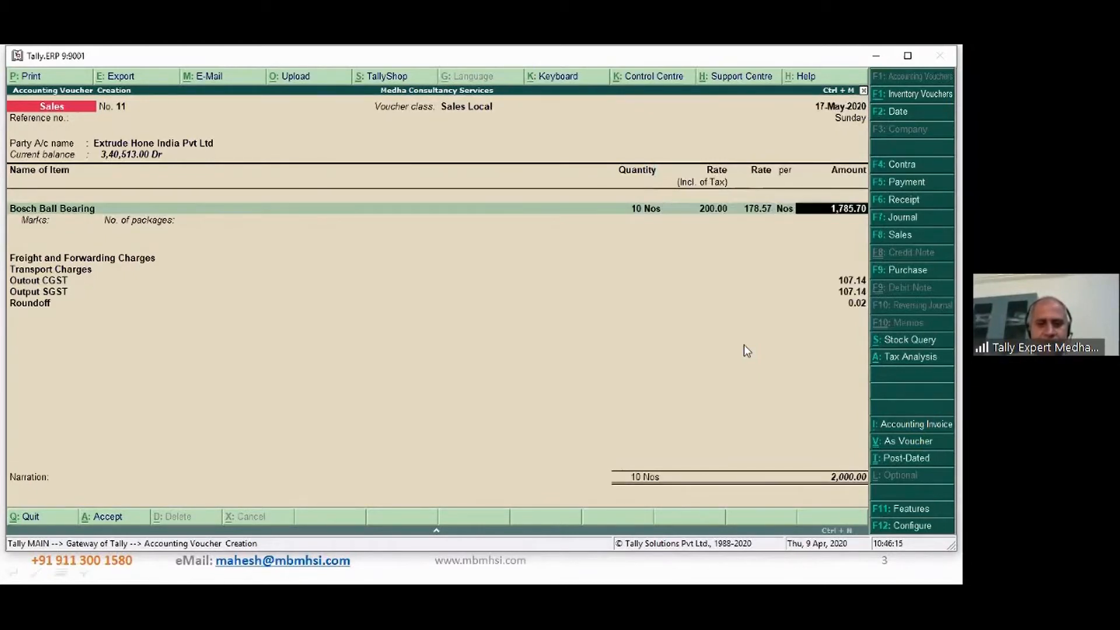
pyautogui.press('Return')
pyautogui.press('Return')
pyautogui.press('Return')
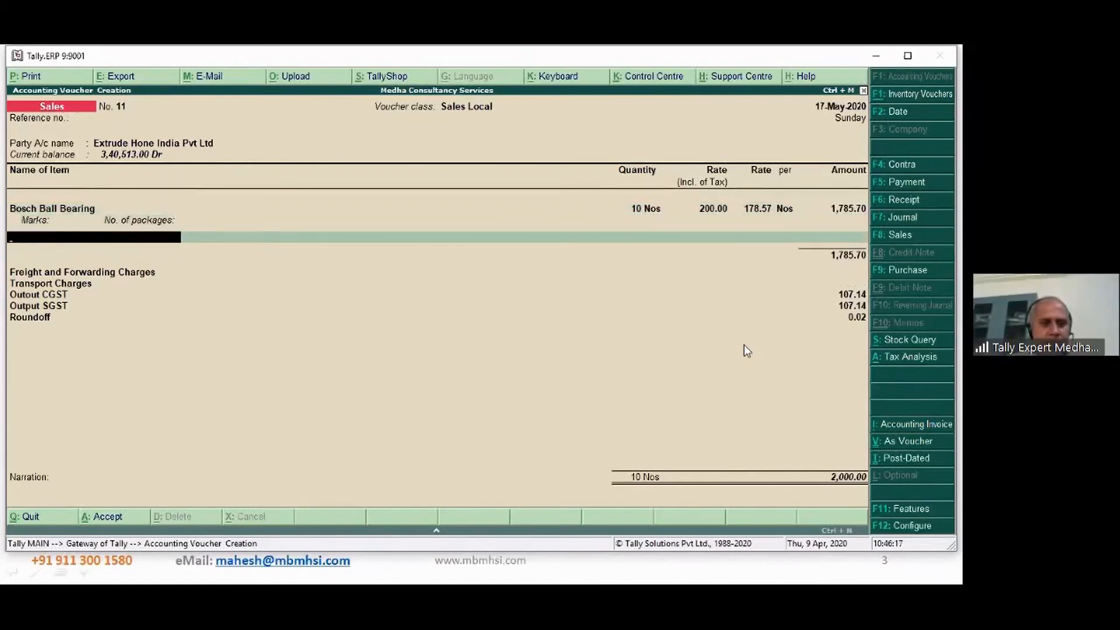
pyautogui.press('Down')
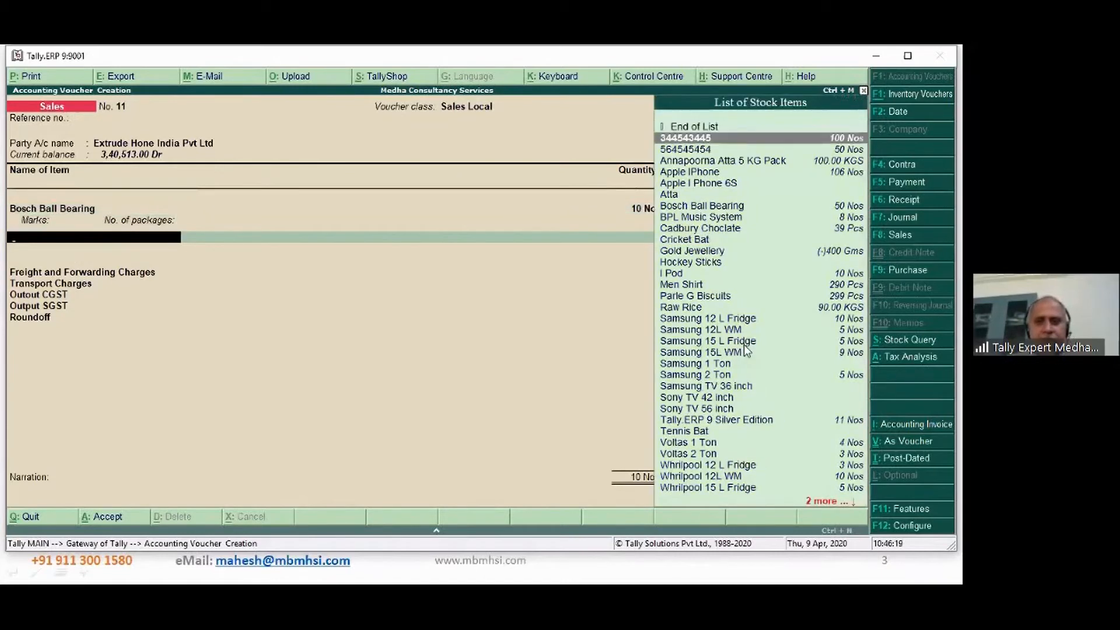
pyautogui.write('y')
pyautogui.press('Return')
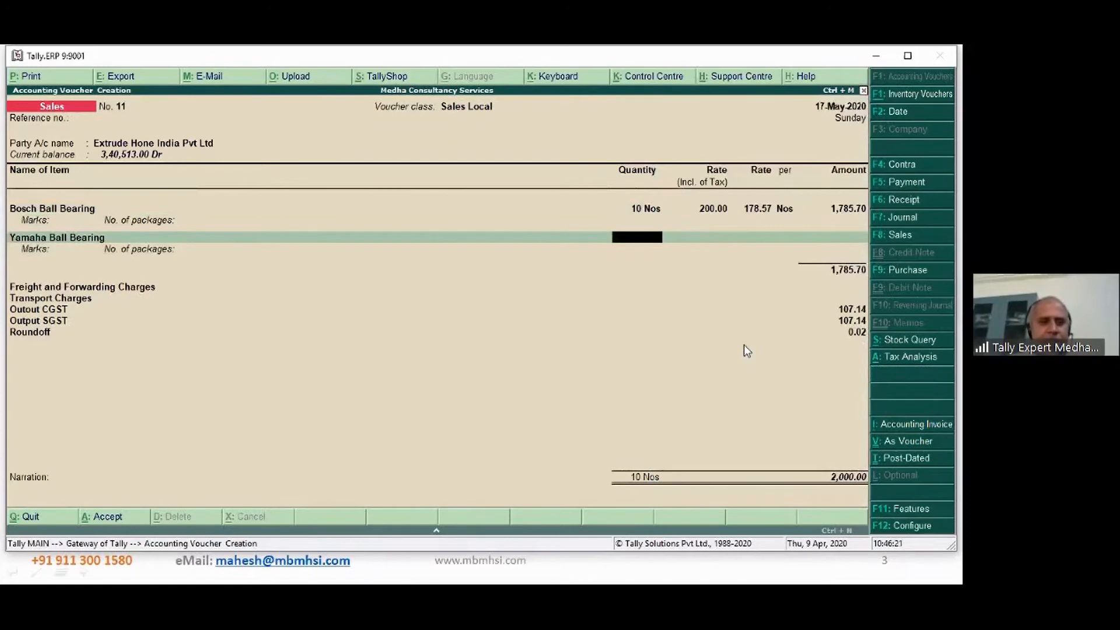
pyautogui.press('BackSpace')
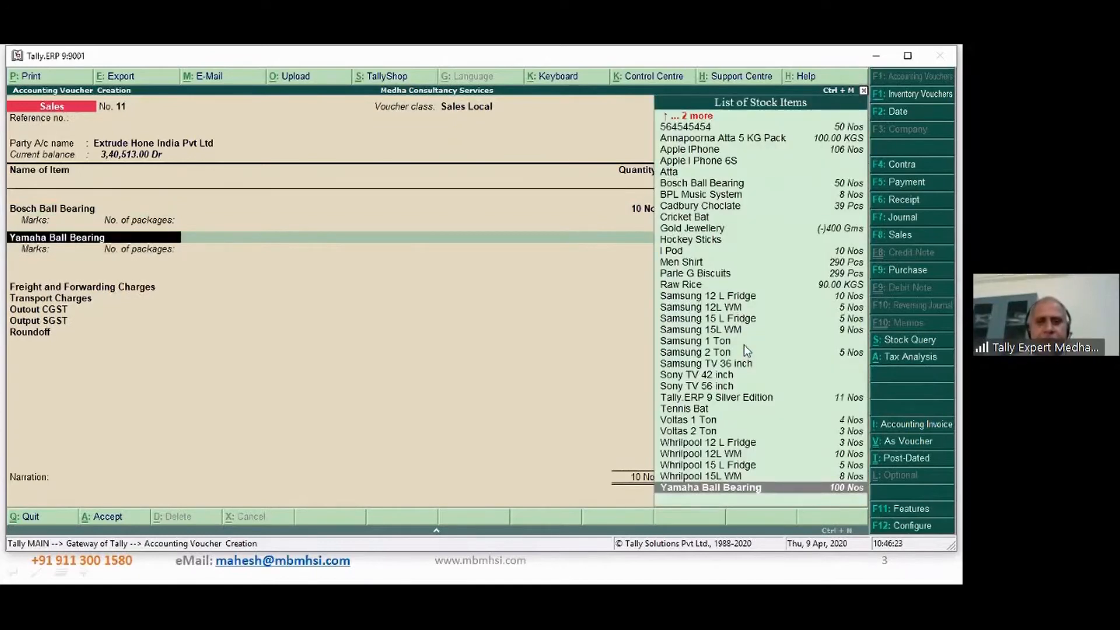
pyautogui.press('BackSpace')
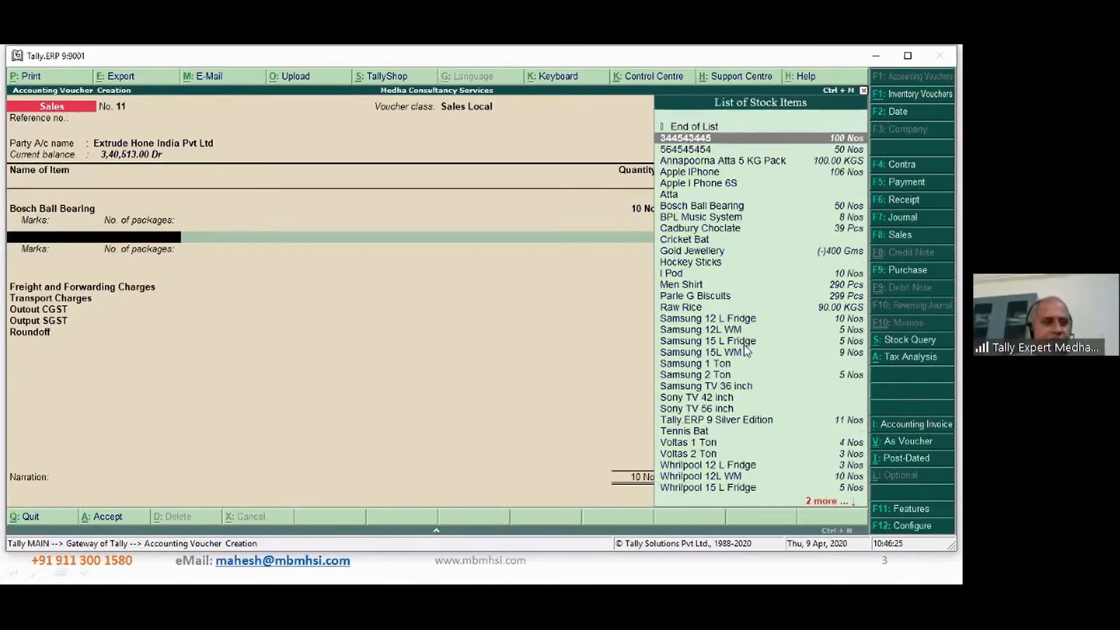
# Add Yamaha Ball Bearing to the invoice with a quantity of 12 Nos and a tax-inclusive rate of 250.00.
pyautogui.write('y')
pyautogui.press('Return')
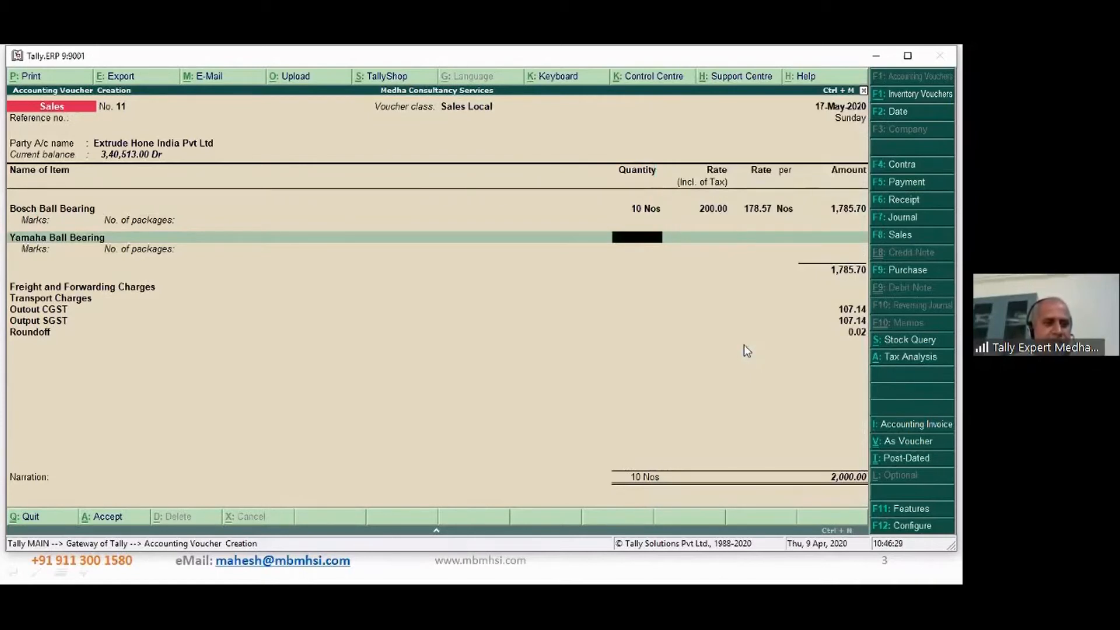
pyautogui.write('12')
pyautogui.press('Return')
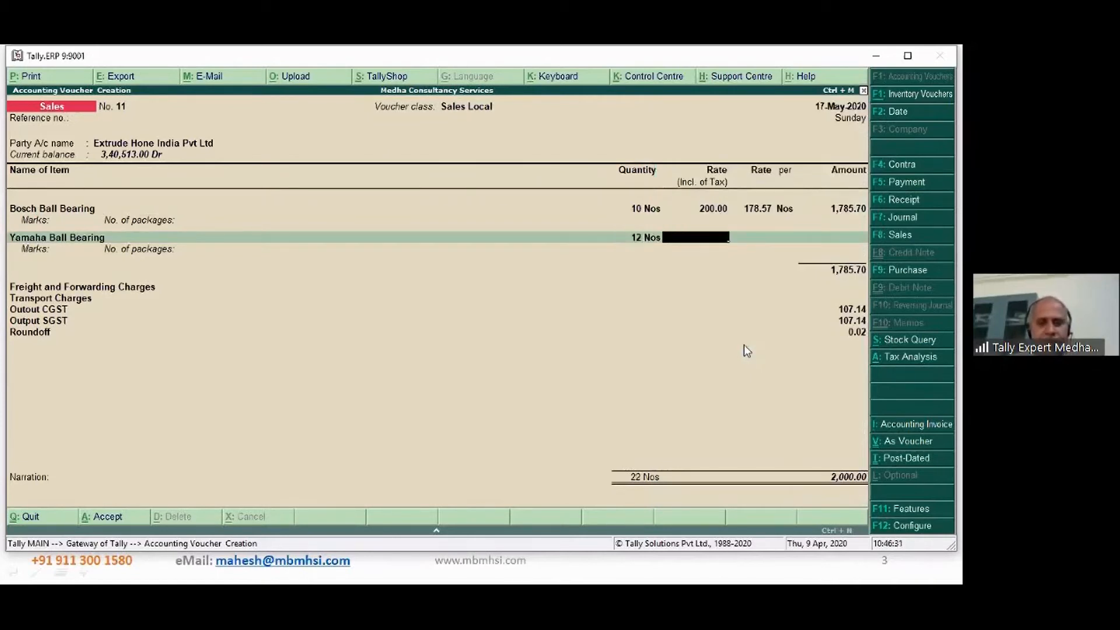
pyautogui.write('250')
pyautogui.press('Return')
pyautogui.press('Return')
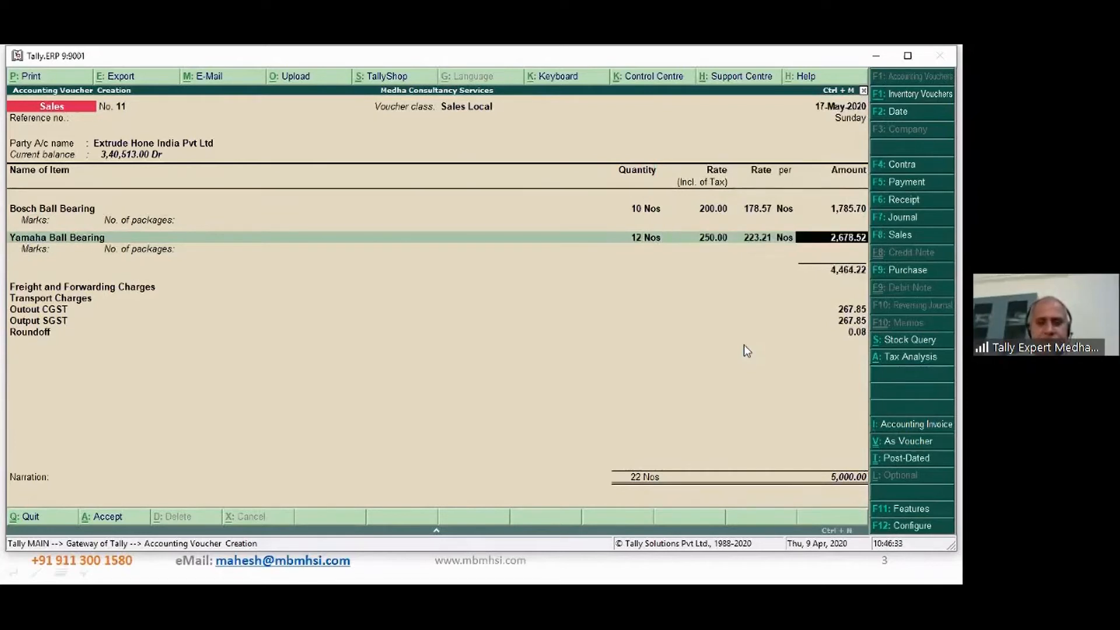
pyautogui.press('Return')
pyautogui.press('Return')
pyautogui.press('Return')
# Finish the item list, leave freight, transport charges and narration blank, and save the sales voucher.
pyautogui.press('Return')
pyautogui.press('Return')
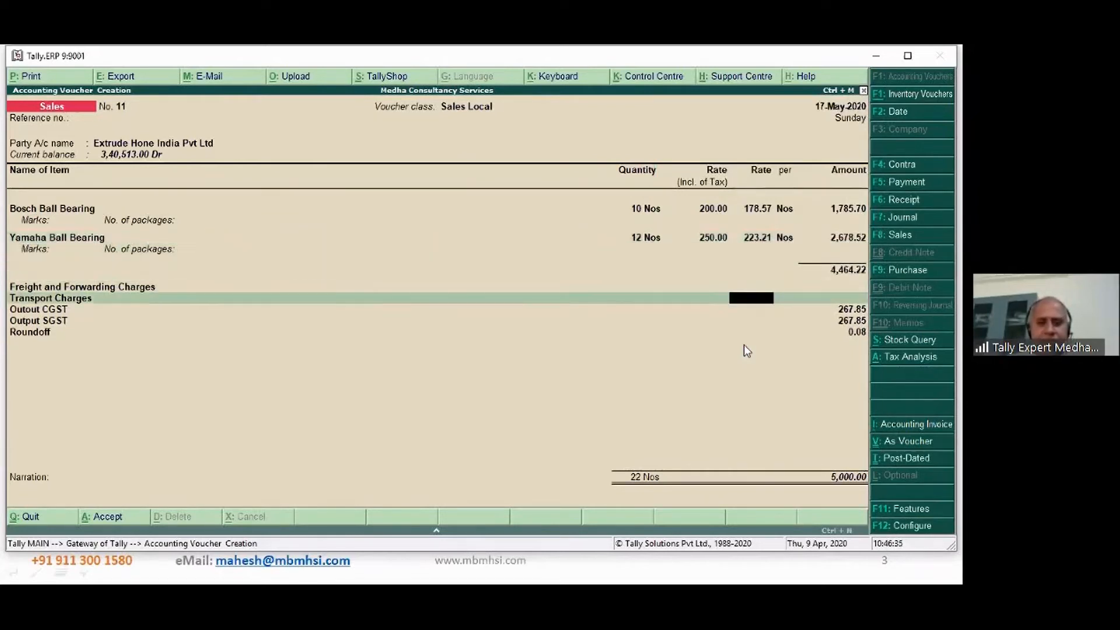
pyautogui.press('Return')
pyautogui.press('Return')
pyautogui.press('Return')
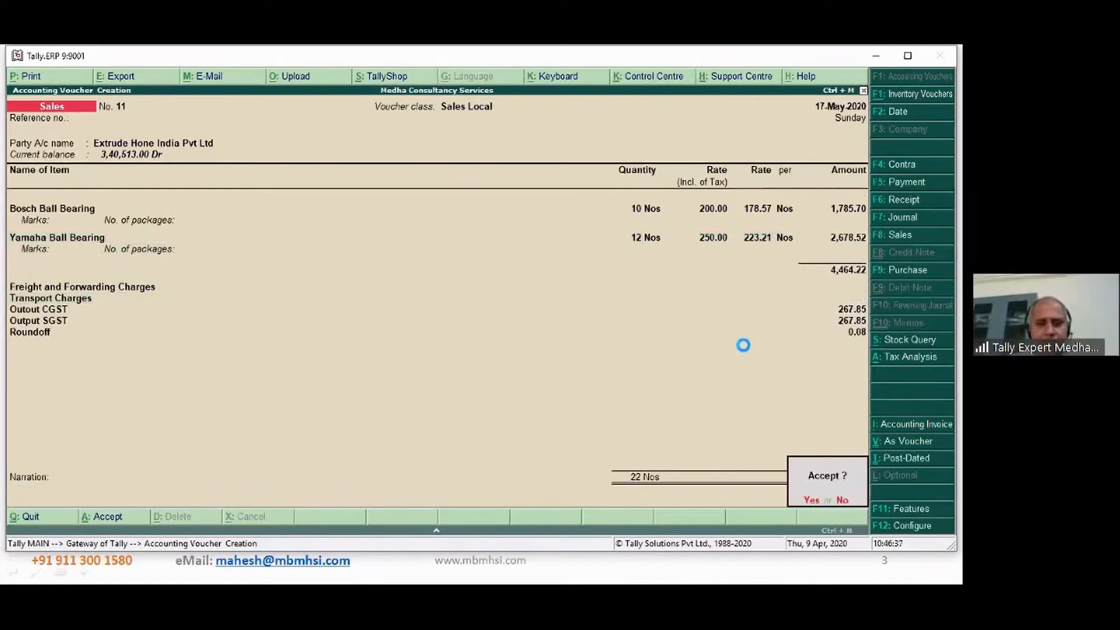
pyautogui.press('Return')
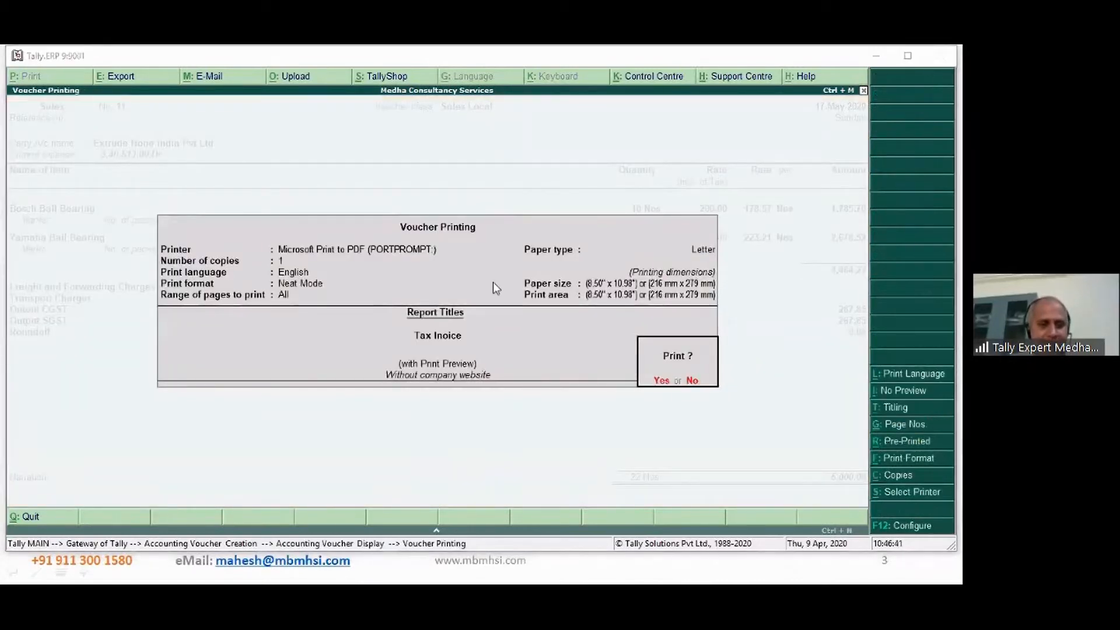
# Examine the general, item and registration detail options in the standard print configuration of the sales invoice.
pyautogui.click(899, 527)
pyautogui.click(899, 527)
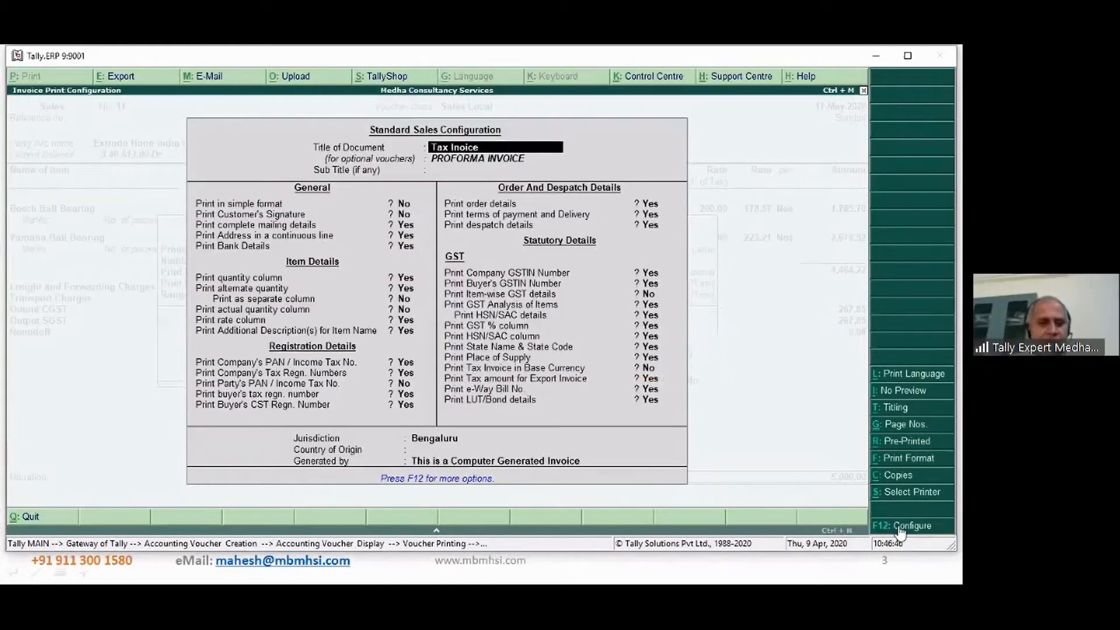
pyautogui.press('Return')
pyautogui.press('Return')
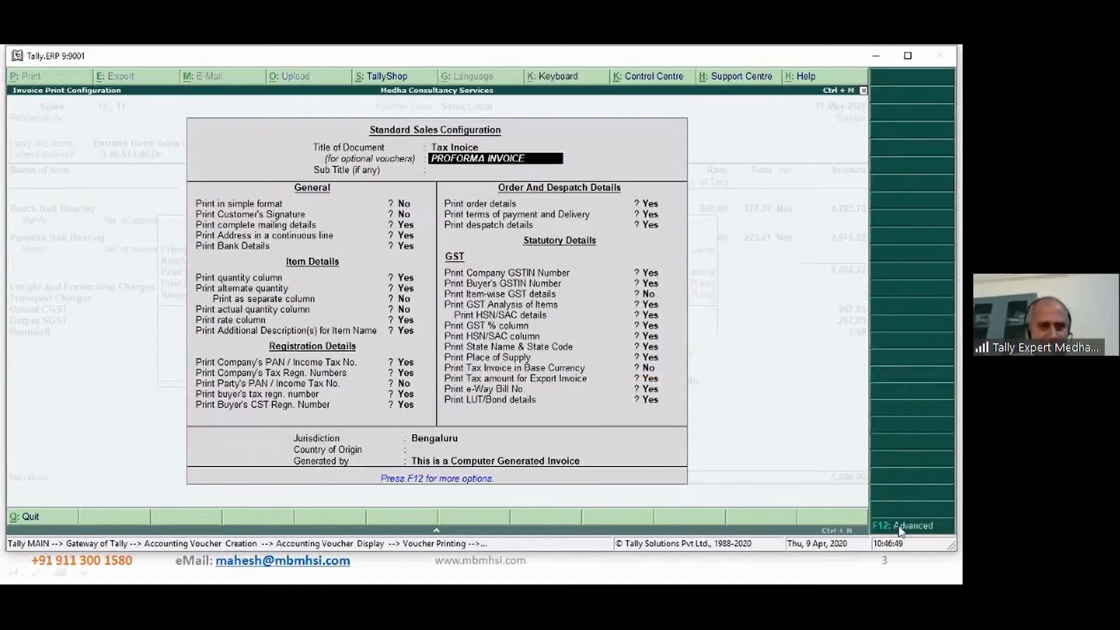
pyautogui.press('Return')
pyautogui.press('Return')
pyautogui.press('Return')
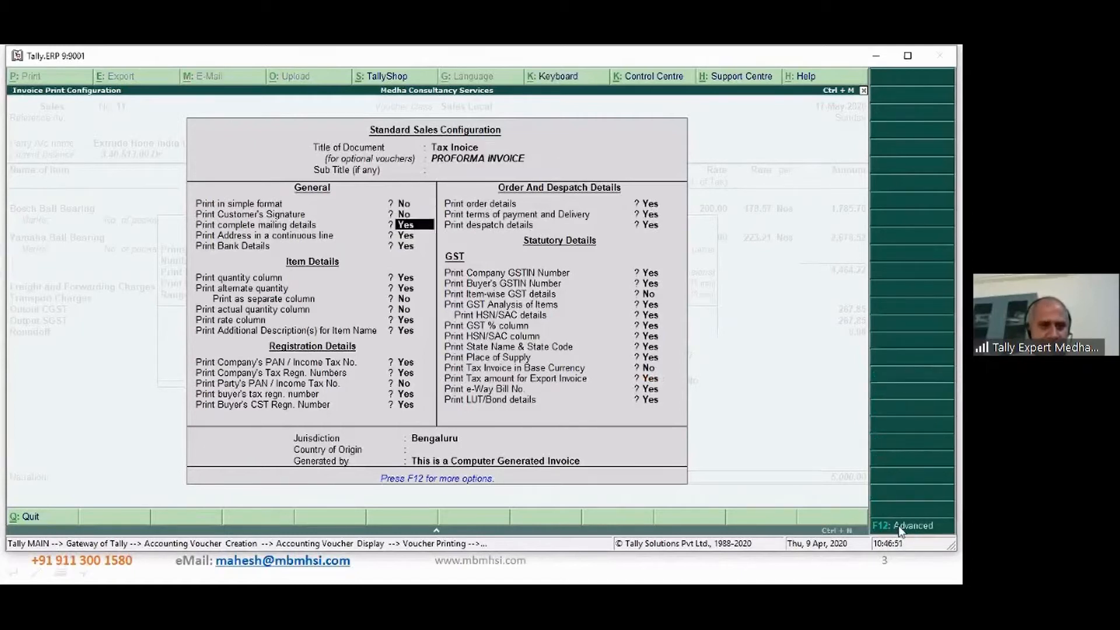
pyautogui.press('Return')
pyautogui.press('Return')
pyautogui.press('Return')
pyautogui.press('Return')
pyautogui.press('Return')
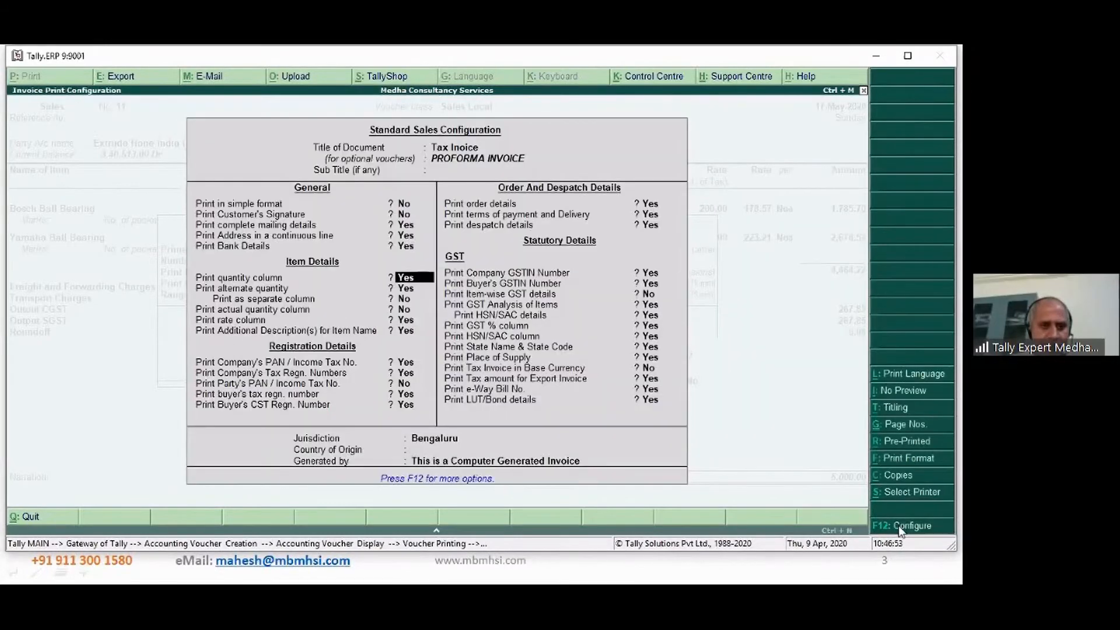
pyautogui.press('Return')
pyautogui.press('Return')
pyautogui.press('Return')
pyautogui.press('Return')
pyautogui.press('Return')
pyautogui.press('Return')
pyautogui.press('Return')
pyautogui.press('Return')
pyautogui.press('Return')
pyautogui.press('Return')
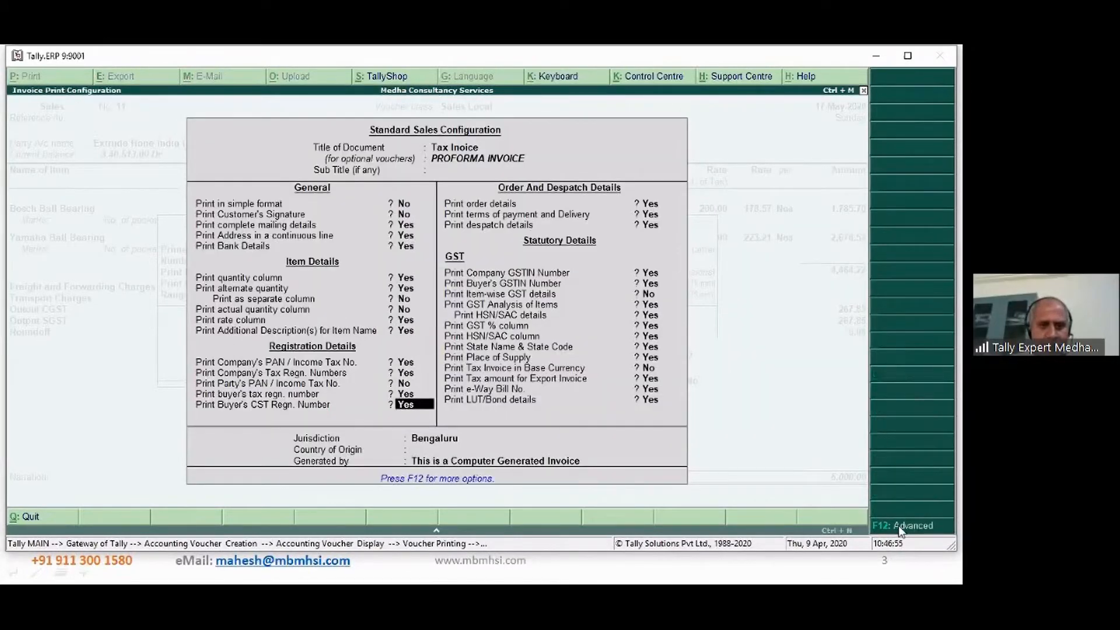
# Examine the order, despatch and GST statutory options in the standard sales print configuration.
pyautogui.press('Return')
pyautogui.press('Return')
pyautogui.press('Return')
pyautogui.press('Return')
pyautogui.press('Return')
pyautogui.press('Return')
pyautogui.press('Return')
pyautogui.press('Return')
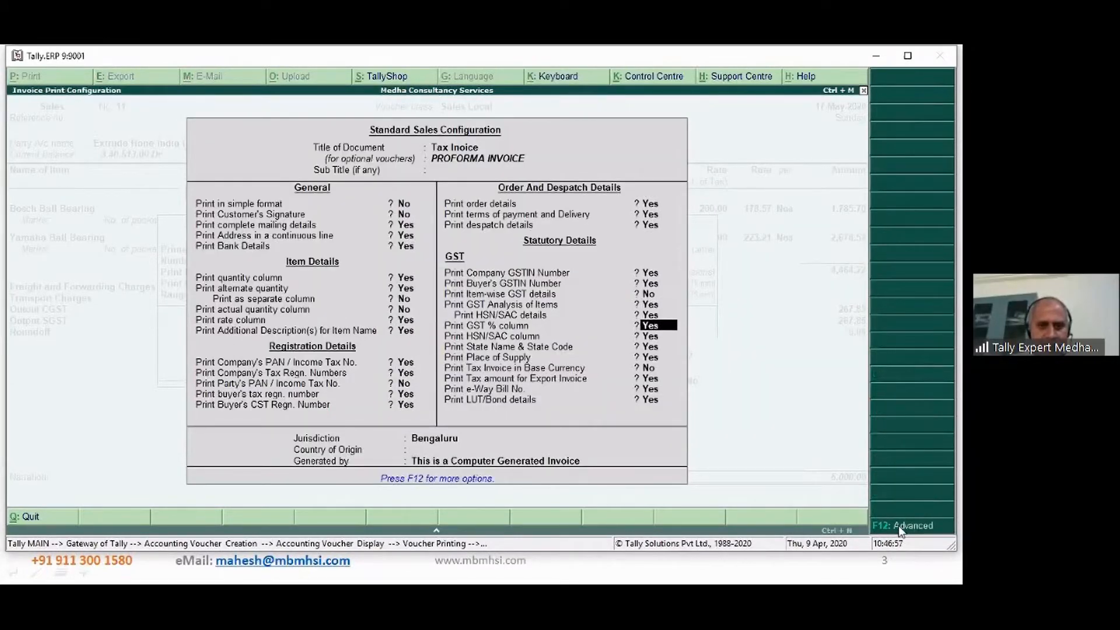
pyautogui.press('Return')
pyautogui.press('Return')
pyautogui.press('Return')
pyautogui.press('Return')
pyautogui.press('Return')
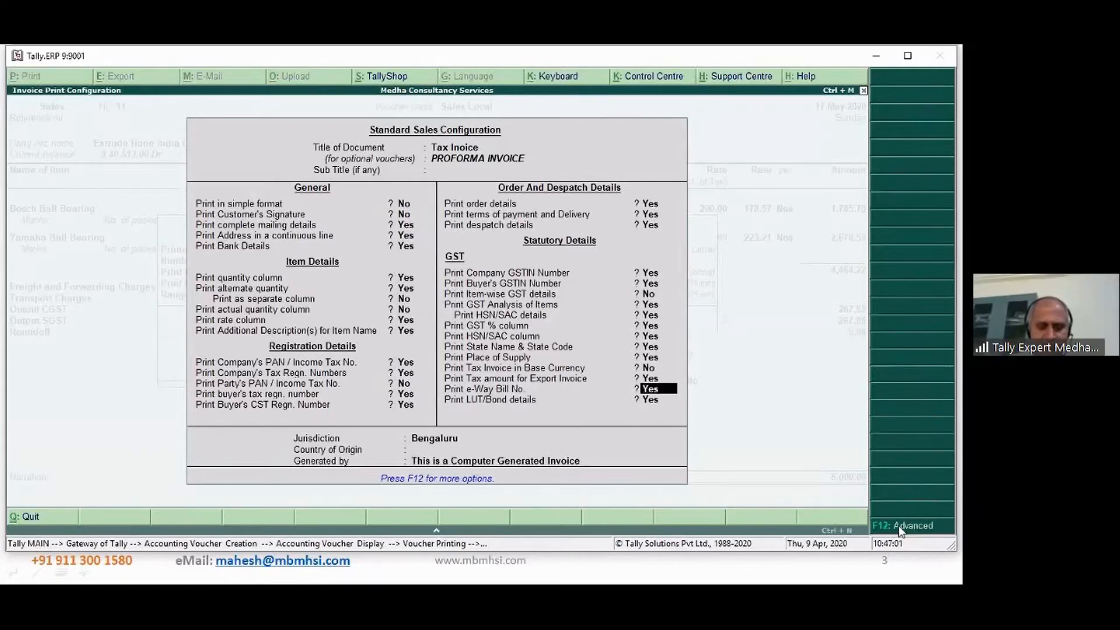
# Open the advanced sales print configuration and examine its measurements and general printing options.
pyautogui.click(899, 526)
pyautogui.press('Return')
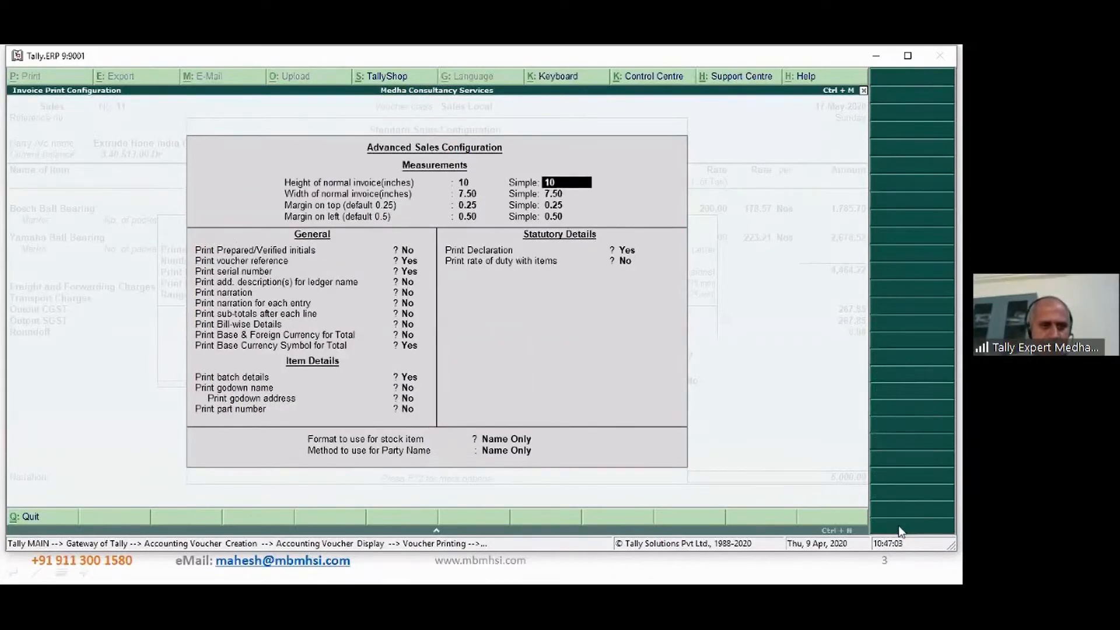
pyautogui.press('Return')
pyautogui.press('Return')
pyautogui.press('Return')
pyautogui.press('Return')
pyautogui.press('Return')
pyautogui.press('Return')
pyautogui.press('Return')
pyautogui.press('Return')
pyautogui.press('Return')
pyautogui.press('Return')
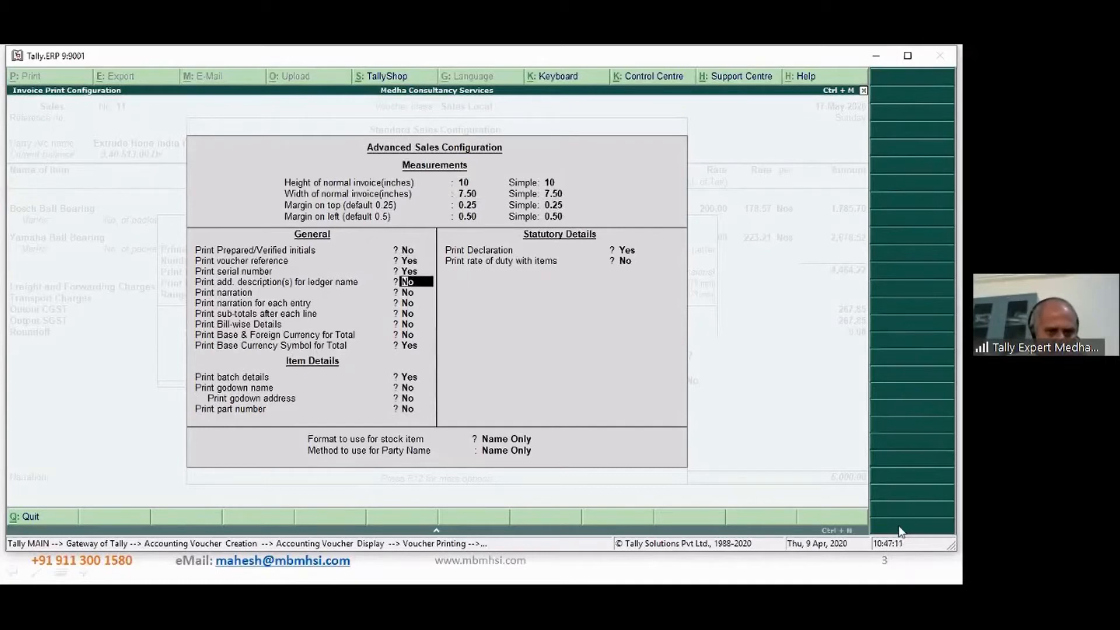
pyautogui.press('Return')
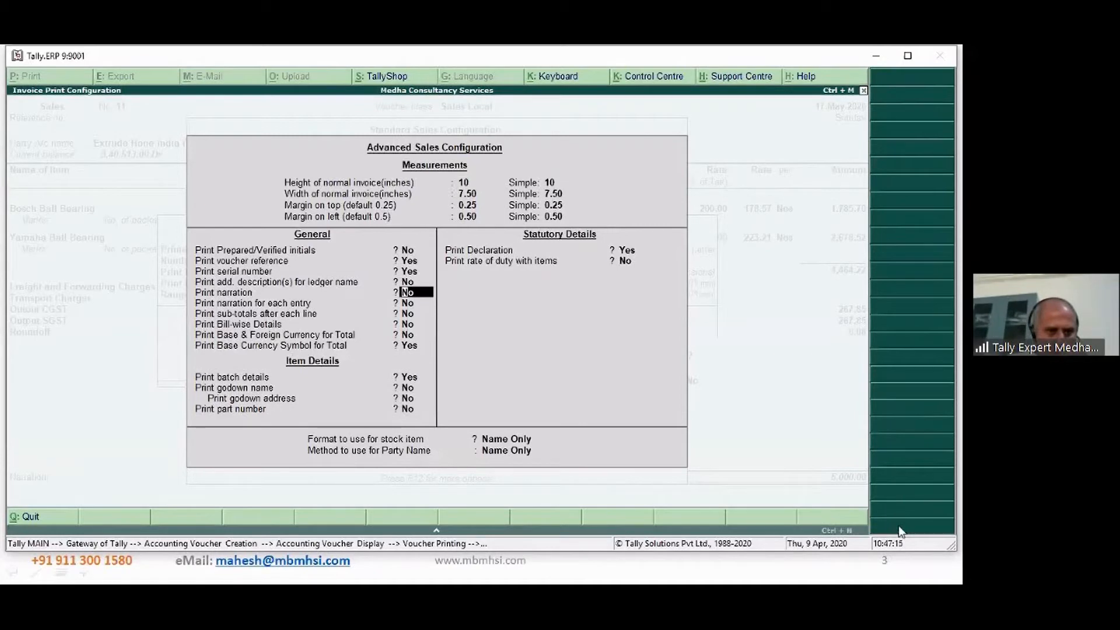
pyautogui.press('Up')
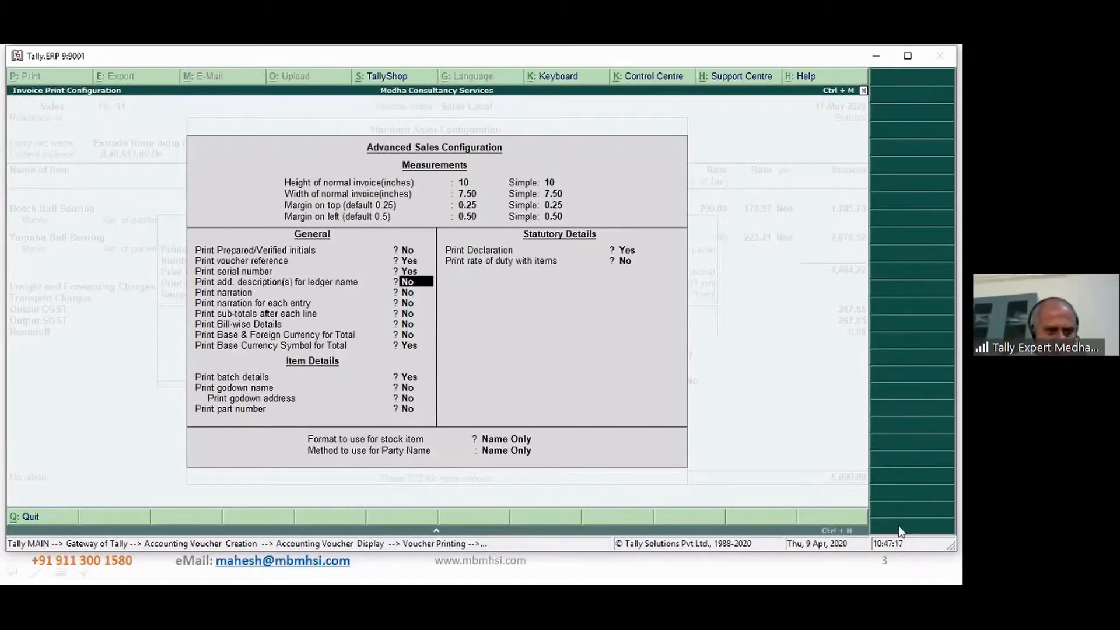
pyautogui.press('Up')
pyautogui.press('Down')
pyautogui.press('Down')
pyautogui.press('Down')
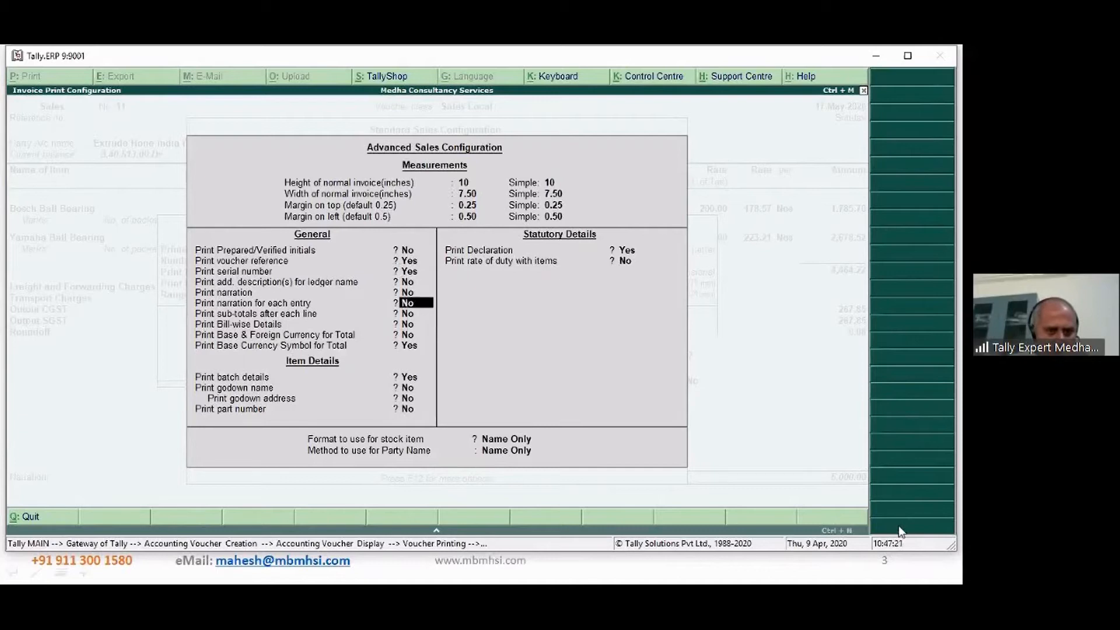
# Set Print part number to Yes under the item details and accept the invoice print configuration.
pyautogui.press('Down')
pyautogui.press('Down')
pyautogui.press('Down')
pyautogui.press('Down')
pyautogui.press('Down')
pyautogui.press('Down')
pyautogui.press('Down')
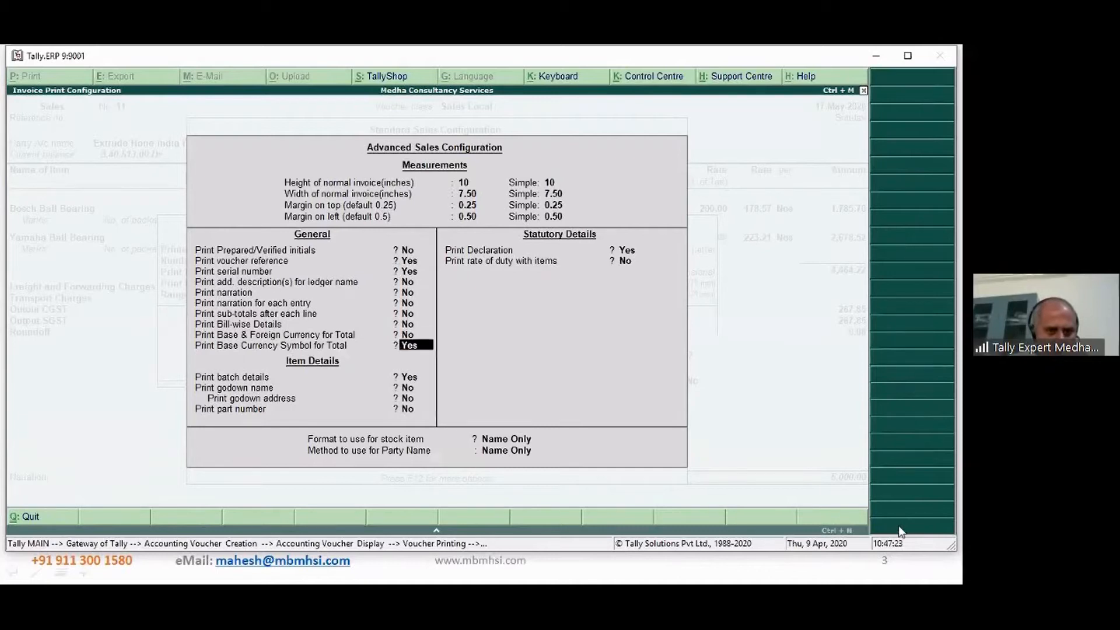
pyautogui.write('y')
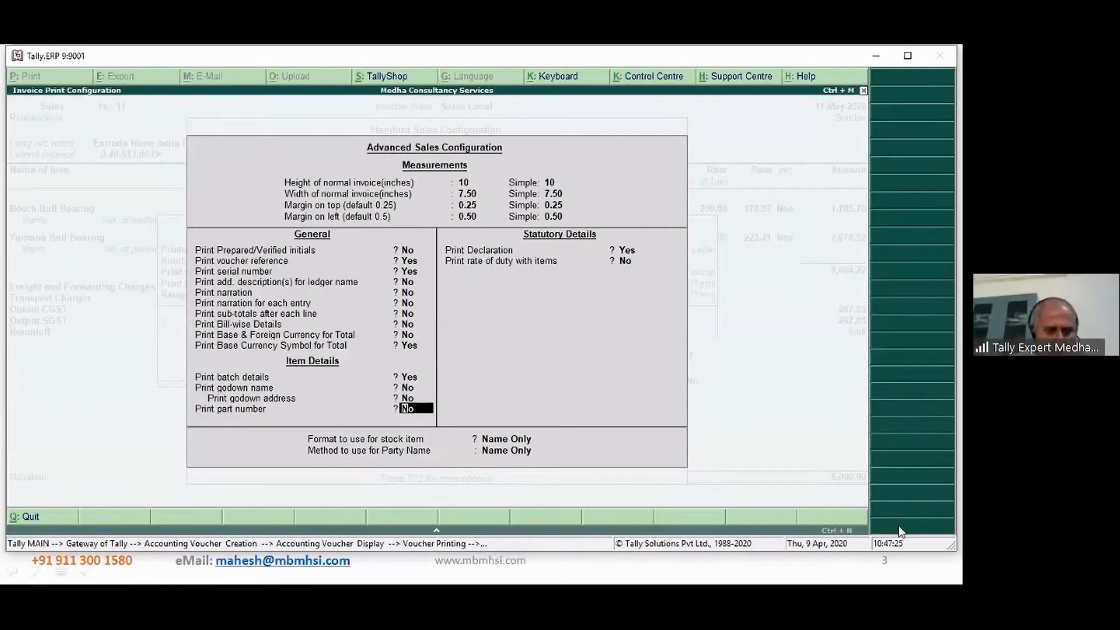
pyautogui.press('Return')
pyautogui.press('Return')
pyautogui.press('Return')
pyautogui.press('Return')
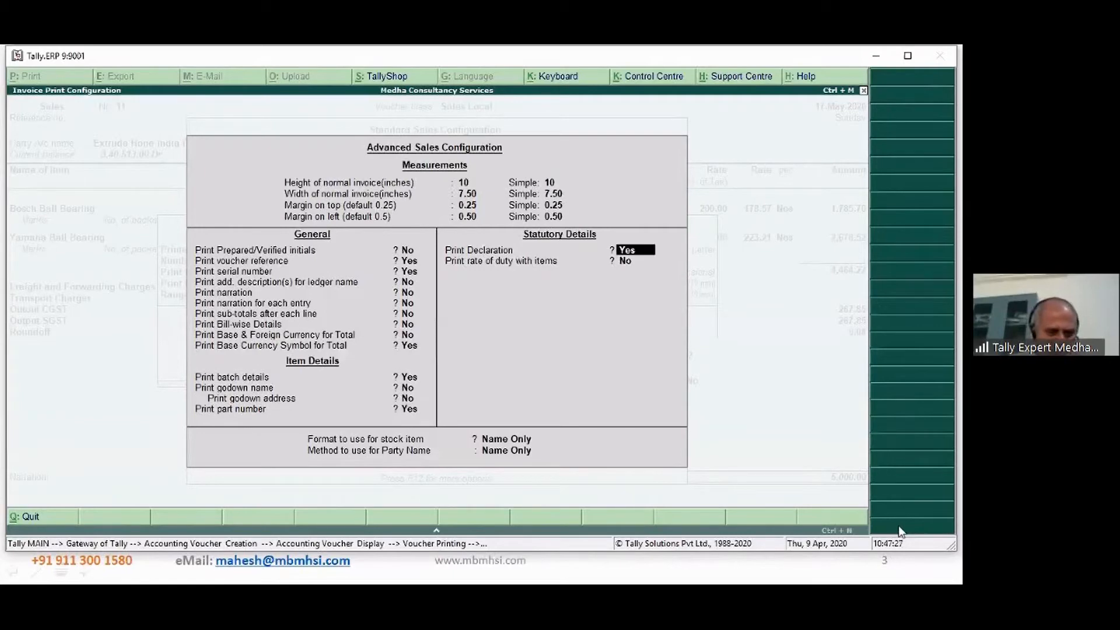
pyautogui.press('Return')
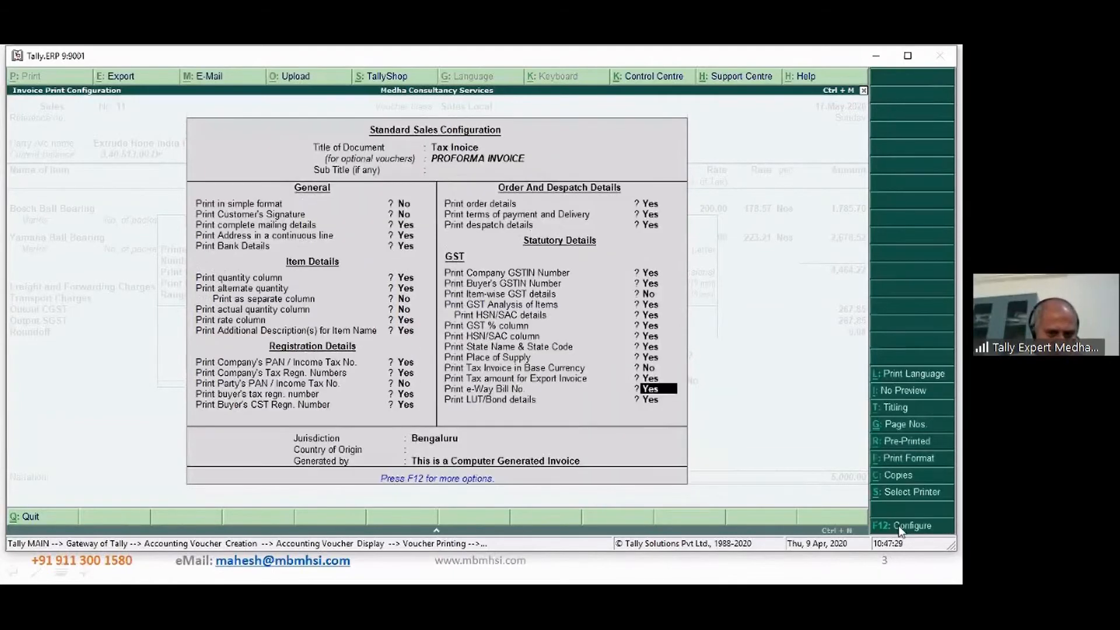
pyautogui.hotkey('ctrl', 'a')
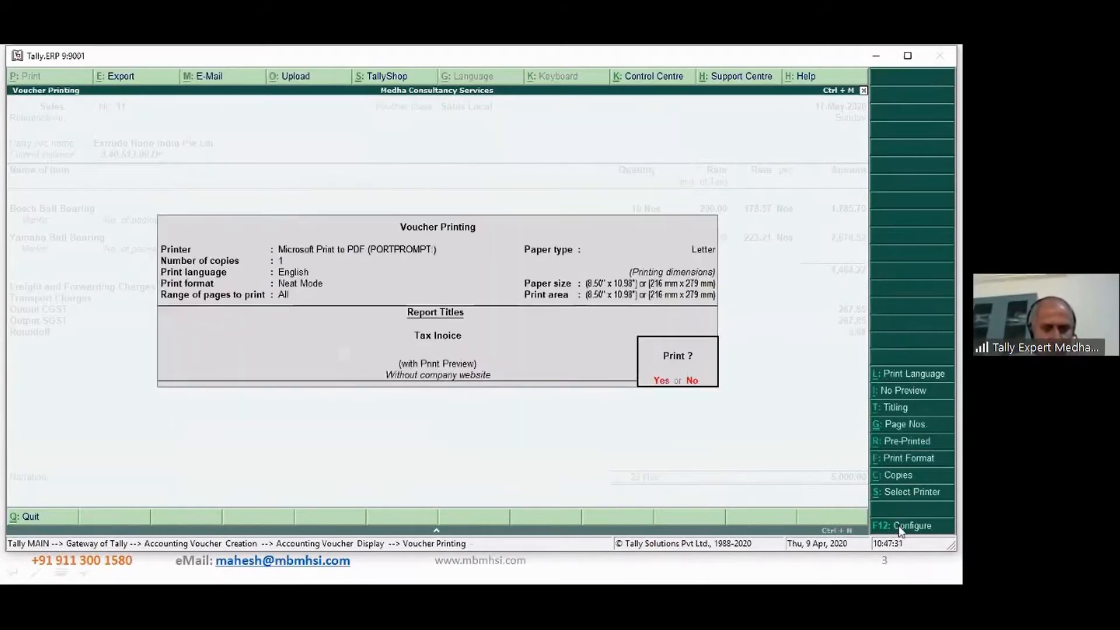
# Preview the printed tax invoice to check its part number column, and close the preview.
pyautogui.click(898, 526)
pyautogui.press('Return')
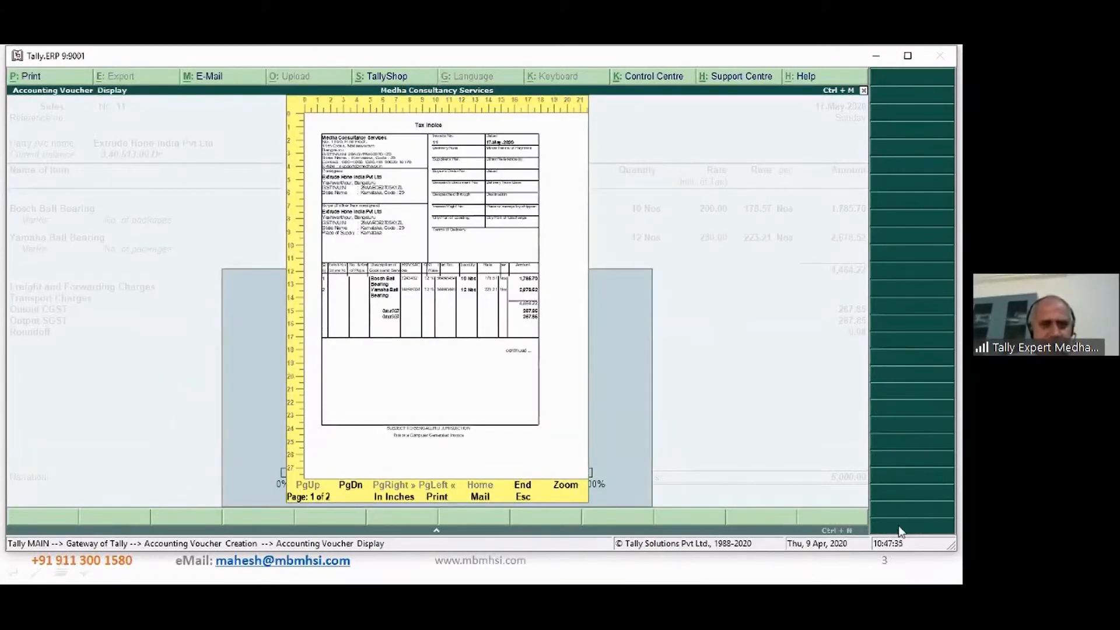
pyautogui.press('Escape')
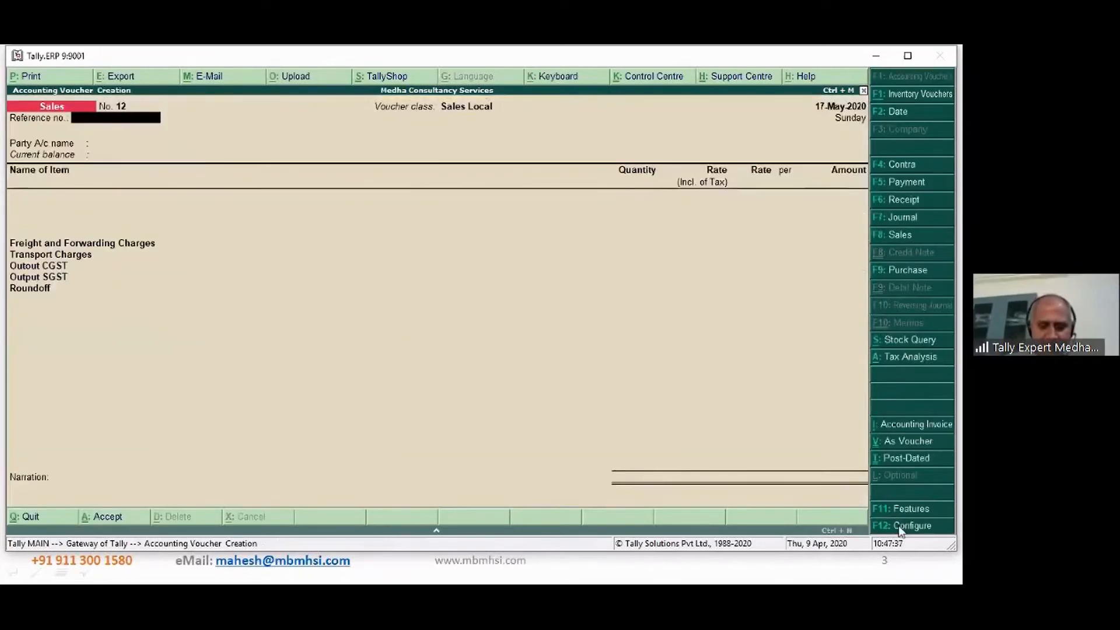
# Reopen the previous sales voucher, no. 11, for alteration.
pyautogui.press('pageup')
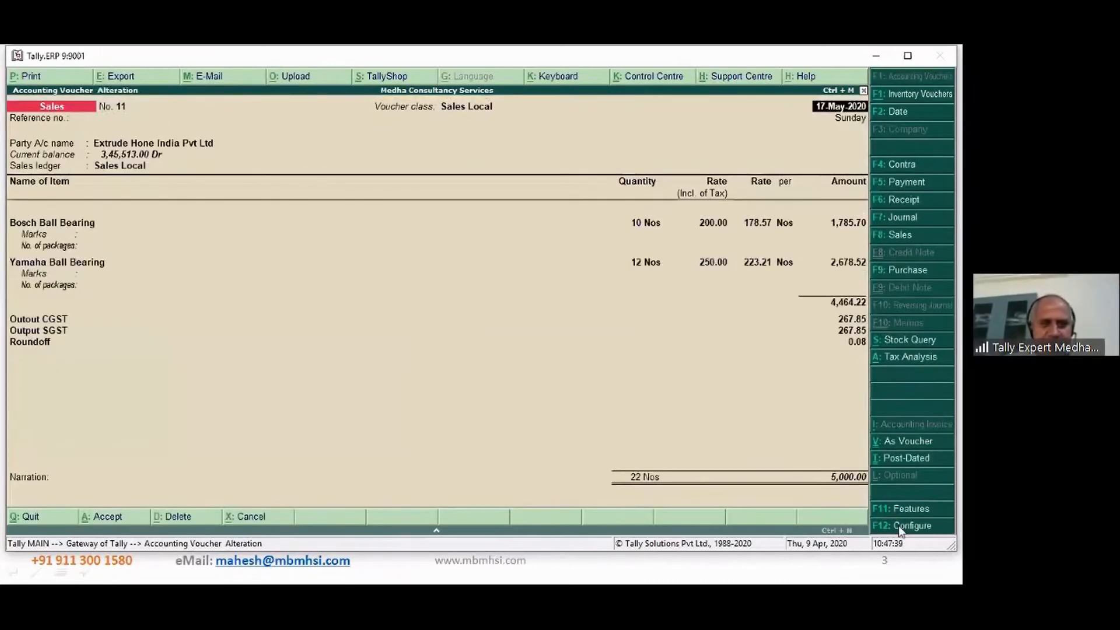
pyautogui.hotkey('alt', 'p')
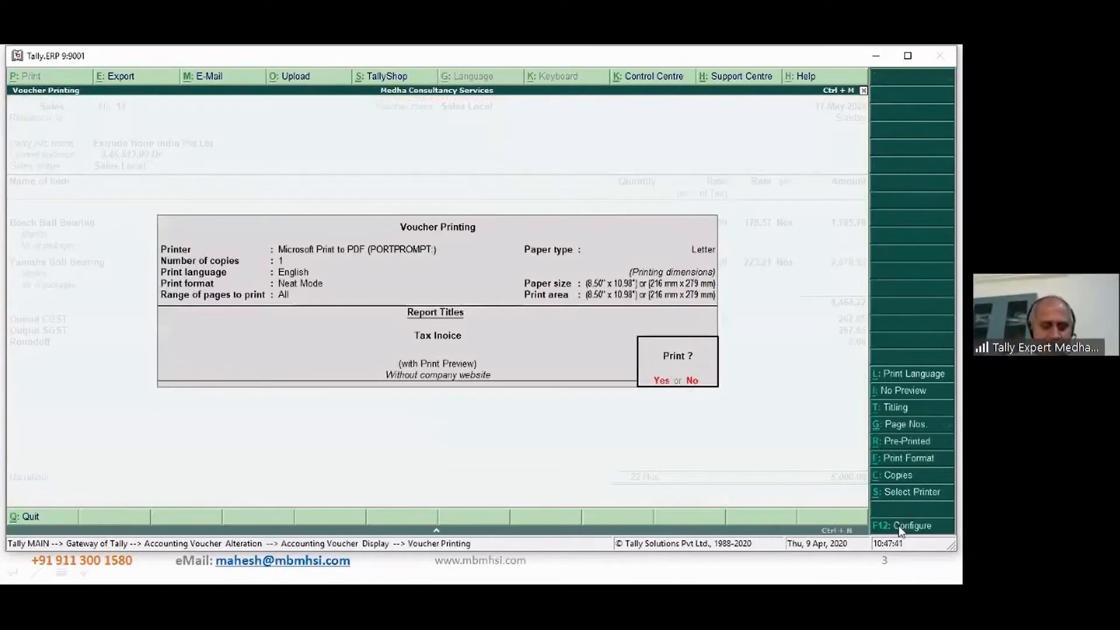
pyautogui.press('Escape')
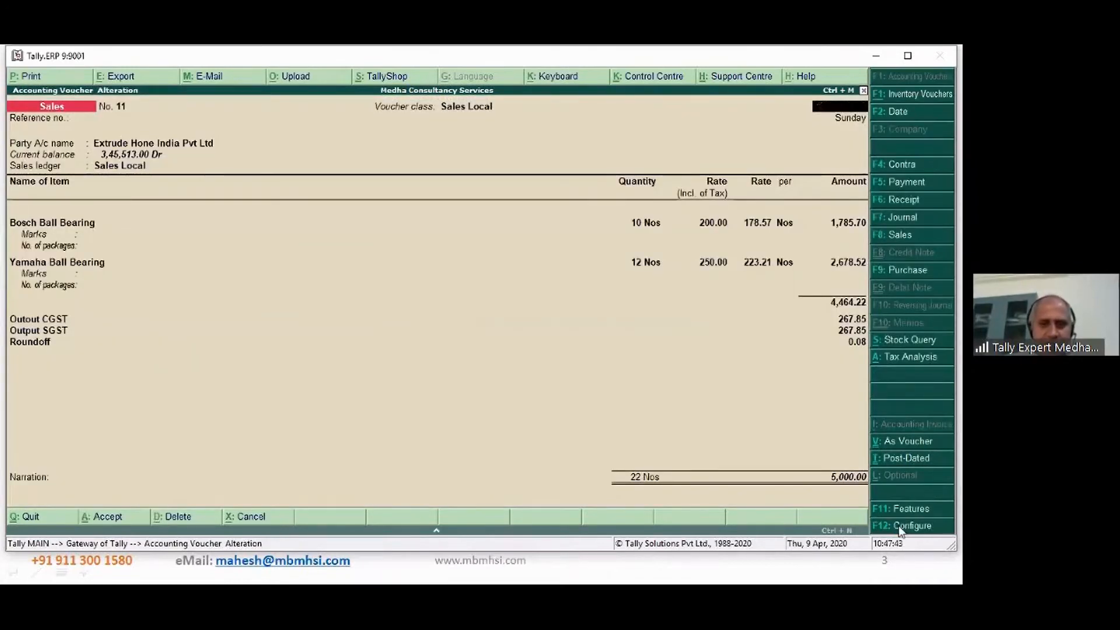
pyautogui.press('pagedown')
pyautogui.press('pageup')
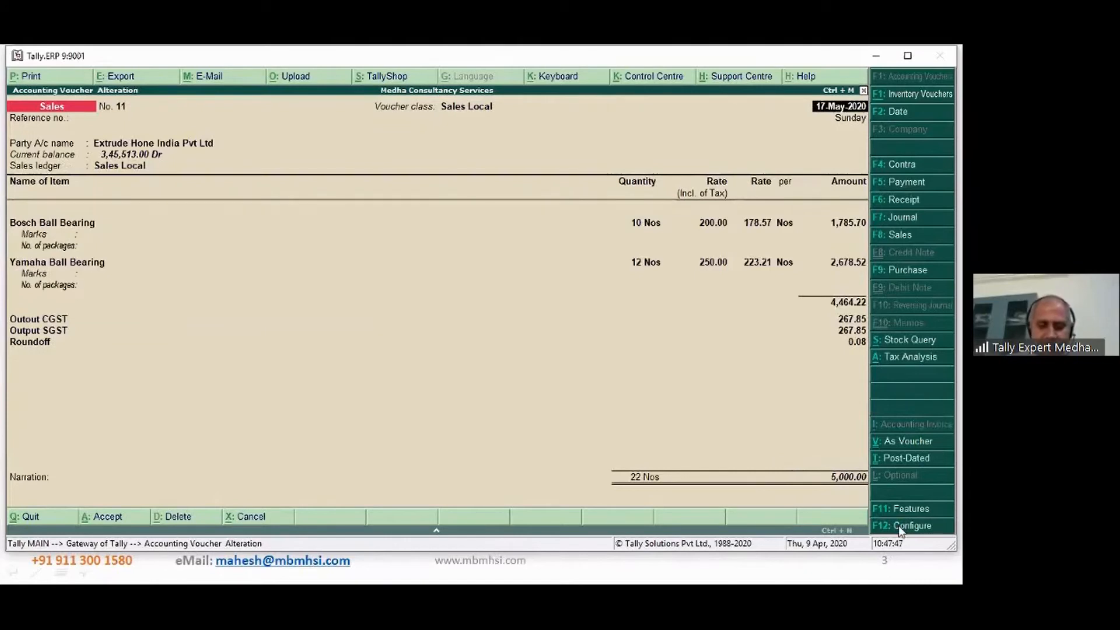
# Set export shipping details, marks and numbers/container no., and number and kind of packages to No in the advanced sales invoice configuration.
pyautogui.click(899, 527)
pyautogui.press('Down')
pyautogui.press('Down')
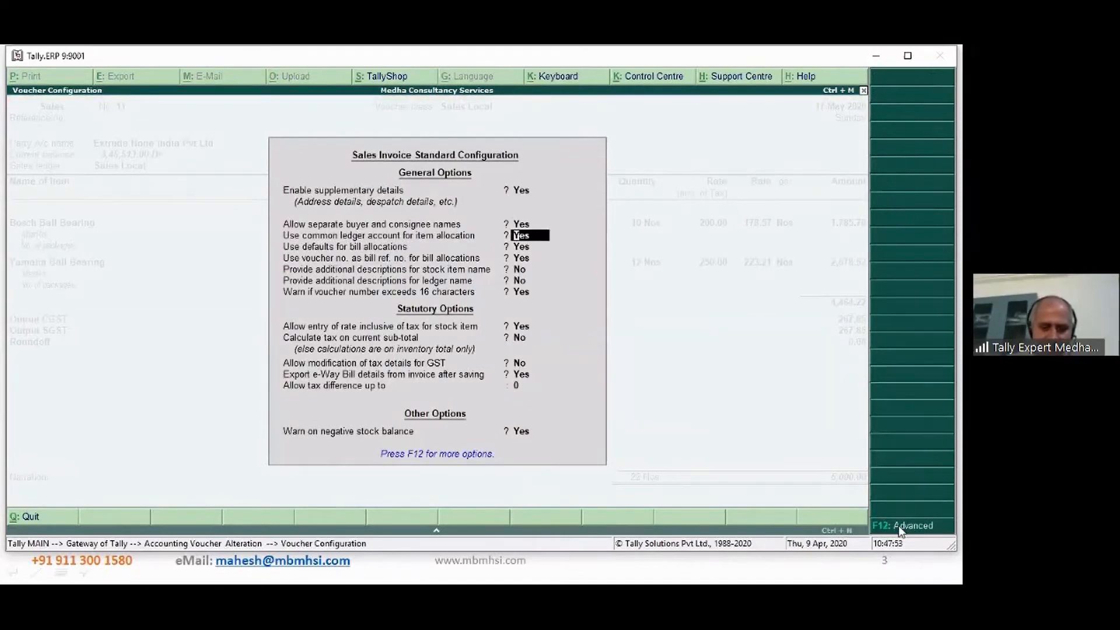
pyautogui.press('F12')
pyautogui.press('Down')
pyautogui.press('Down')
pyautogui.press('Down')
pyautogui.press('Down')
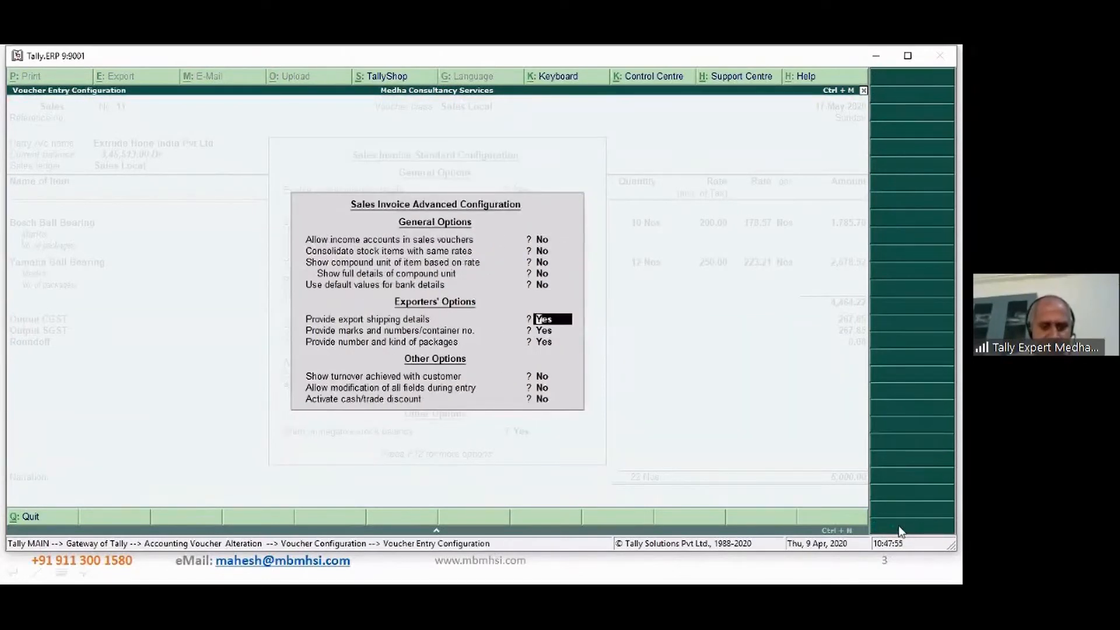
pyautogui.press('n')
pyautogui.press('n')
pyautogui.press('n')
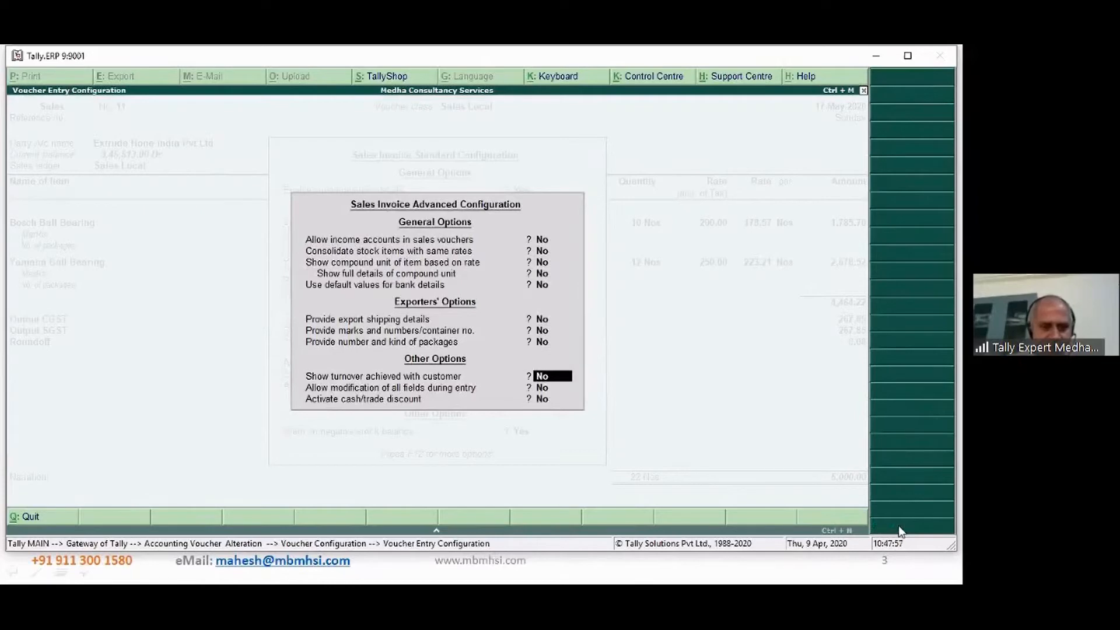
pyautogui.hotkey('ctrl', 'a')
pyautogui.hotkey('ctrl', 'a')
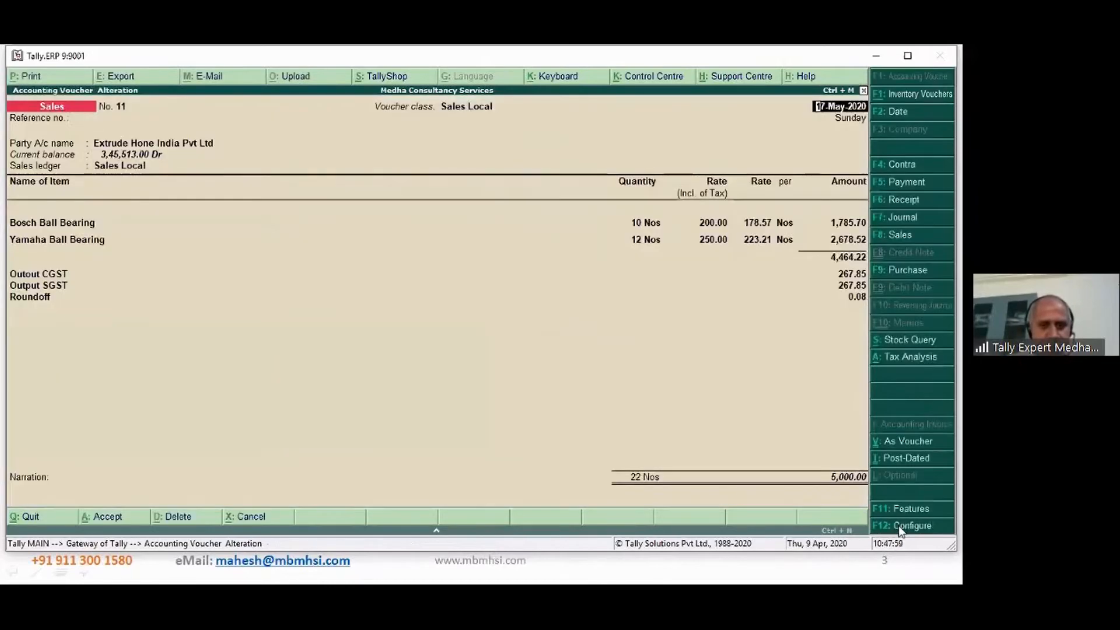
# Preview the printed tax invoice, examine its item part numbers, tax summary and bank details, and close the preview.
pyautogui.hotkey('alt', 'p')
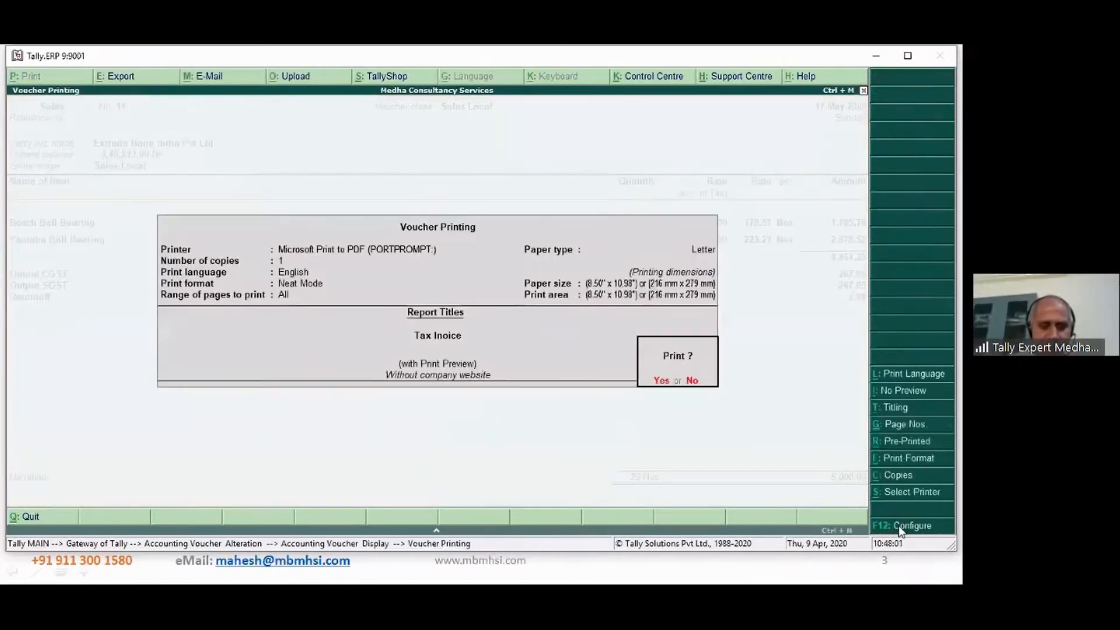
pyautogui.press('Return')
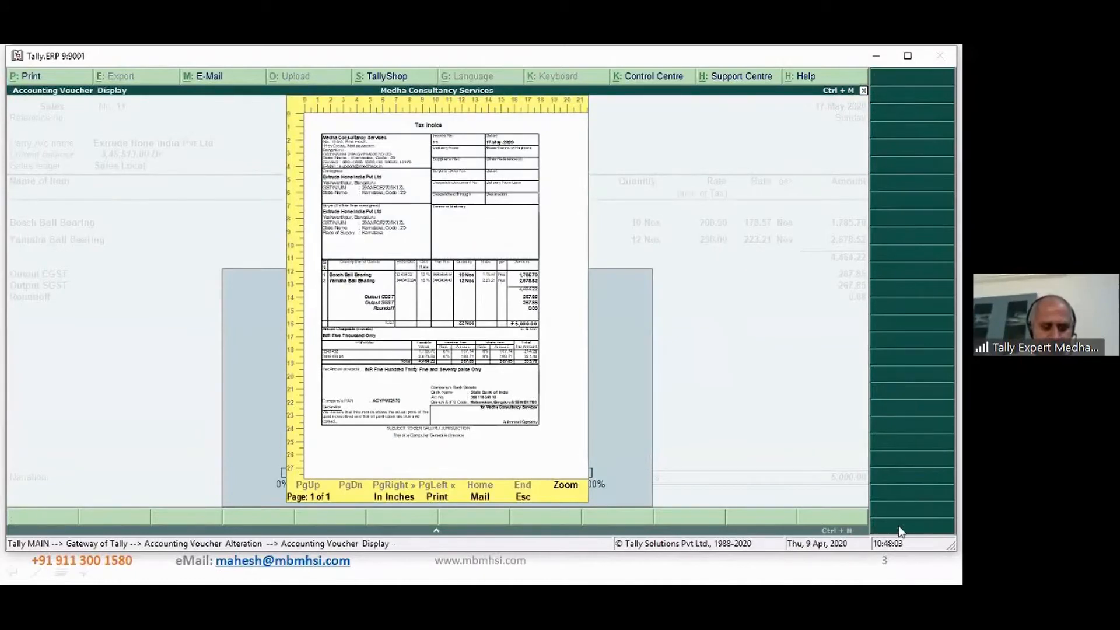
pyautogui.press('Return')
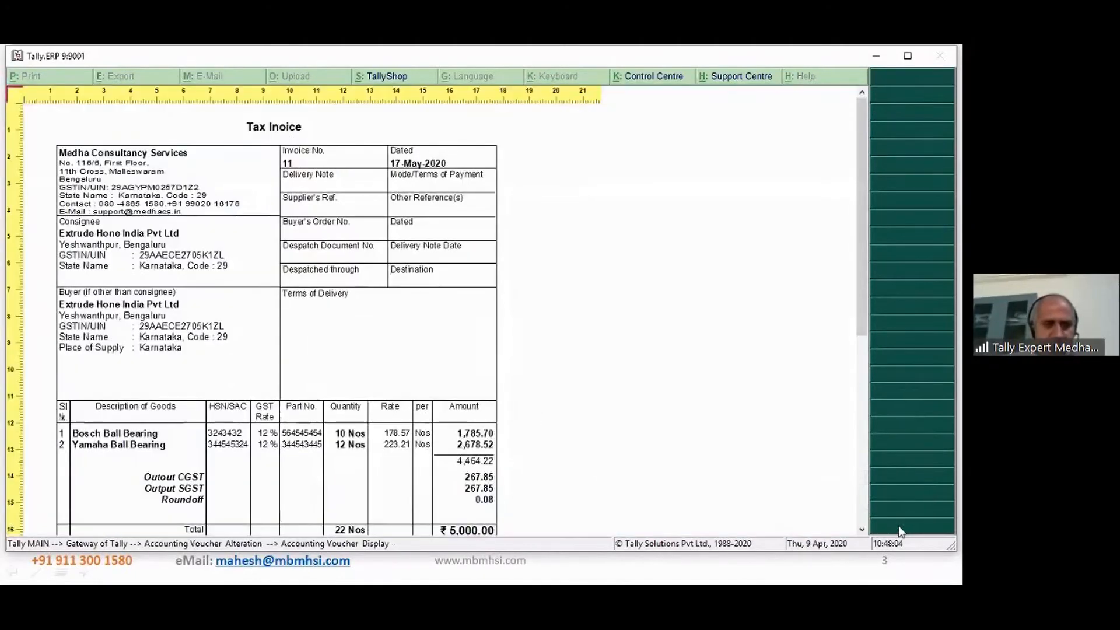
pyautogui.press('Down')
pyautogui.press('Down')
pyautogui.press('Down')
pyautogui.press('Down')
pyautogui.press('Down')
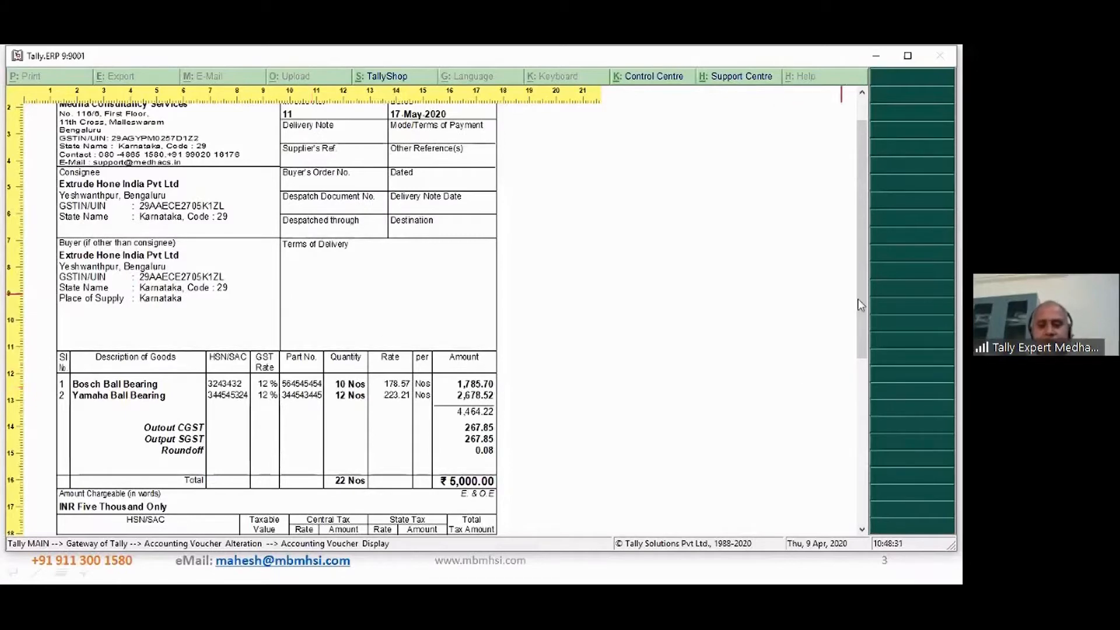
pyautogui.moveTo(857, 301); pyautogui.dragTo(863, 390)
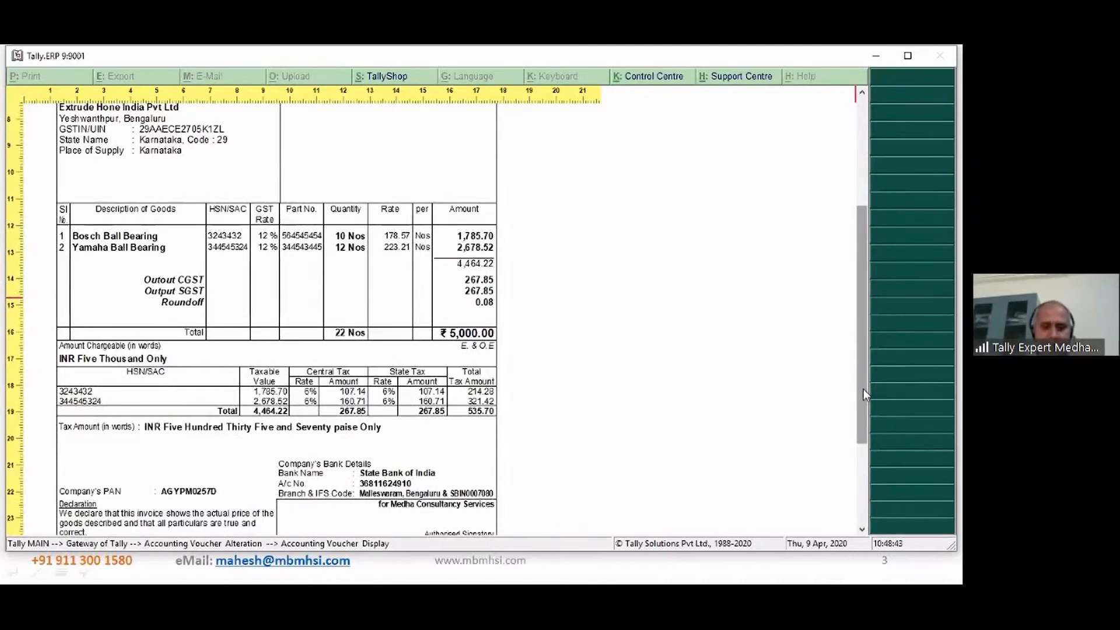
pyautogui.moveTo(864, 389); pyautogui.dragTo(845, 247)
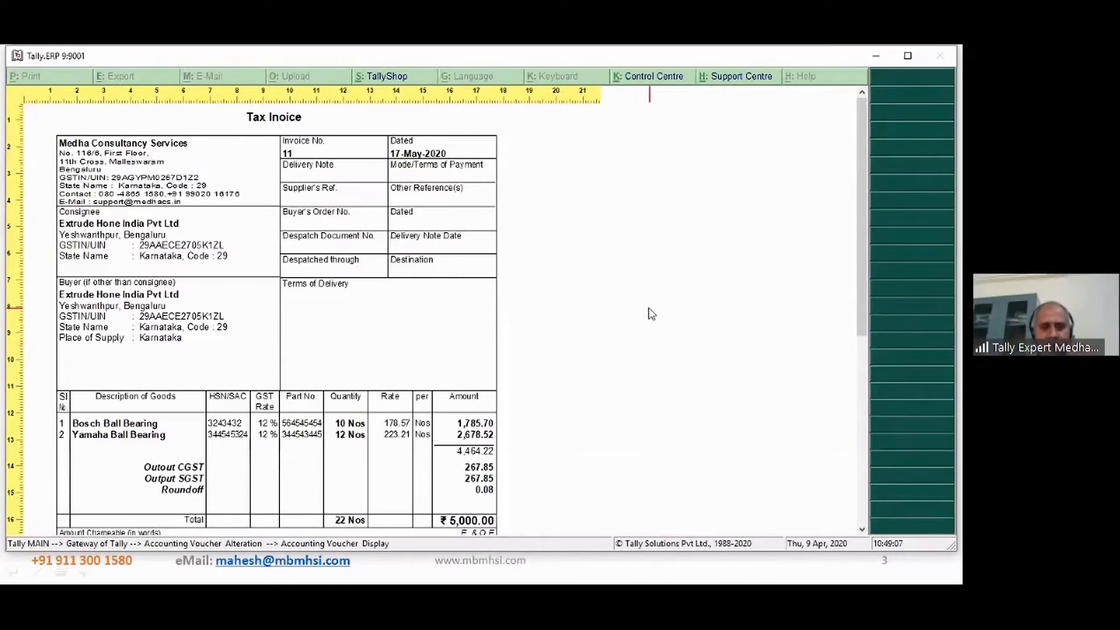
pyautogui.press('Escape')
pyautogui.press('Escape')
pyautogui.press('Escape')
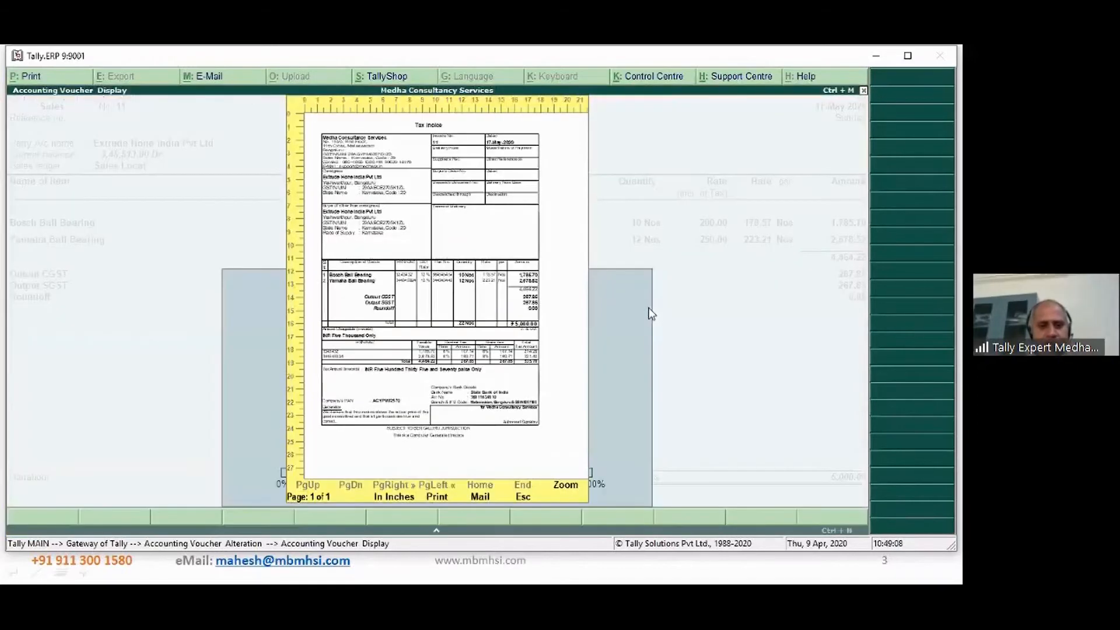
pyautogui.press('Return')
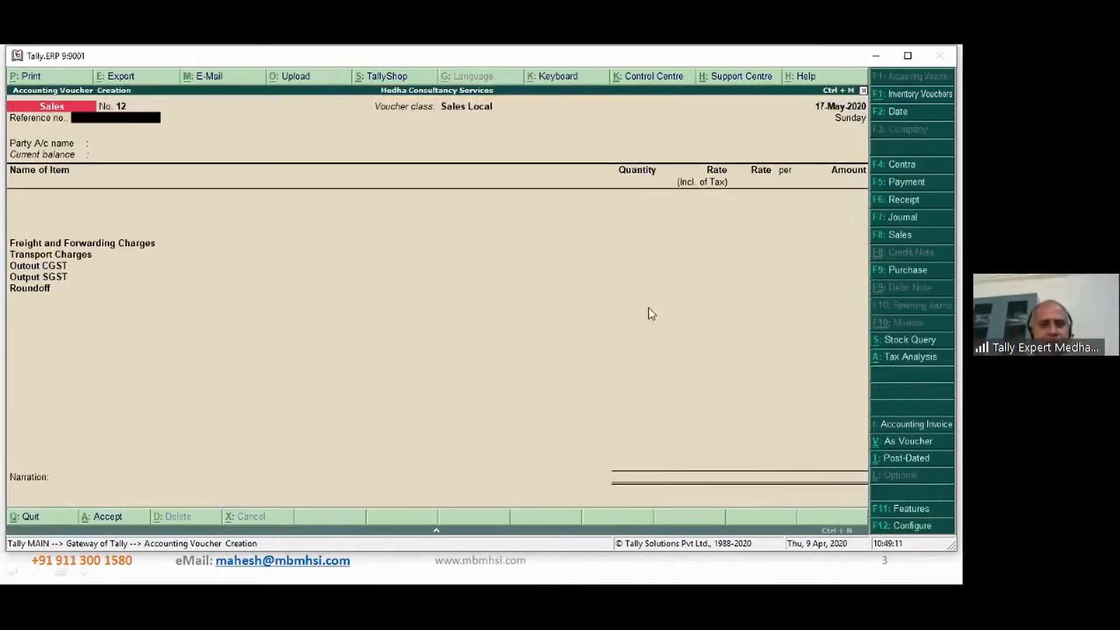
# Quit sales voucher entry and open the creation form for a single stock item.
pyautogui.press('Escape')
pyautogui.press('Return')
pyautogui.press('Up')
pyautogui.press('Up')
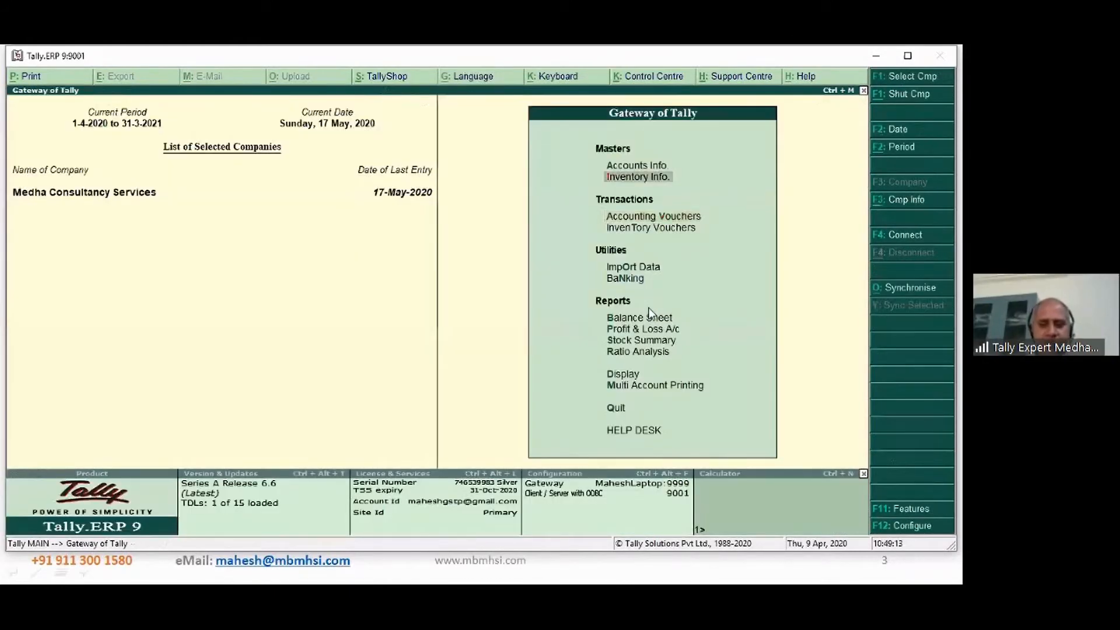
pyautogui.press('Down')
pyautogui.press('Return')
pyautogui.press('Down')
pyautogui.press('Down')
pyautogui.press('Return')
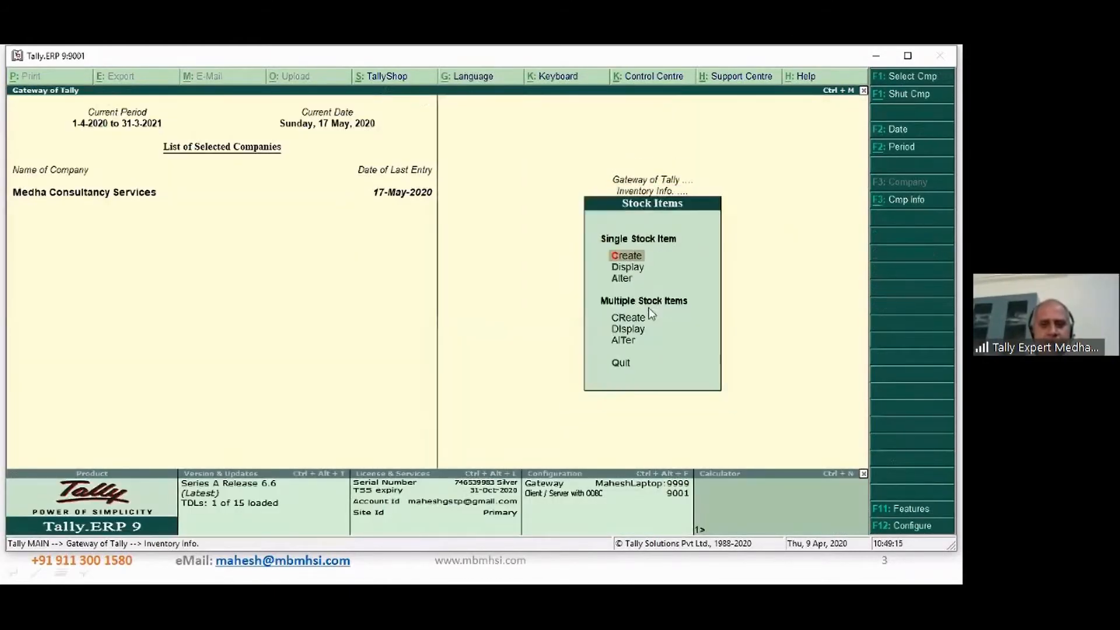
pyautogui.press('Return')
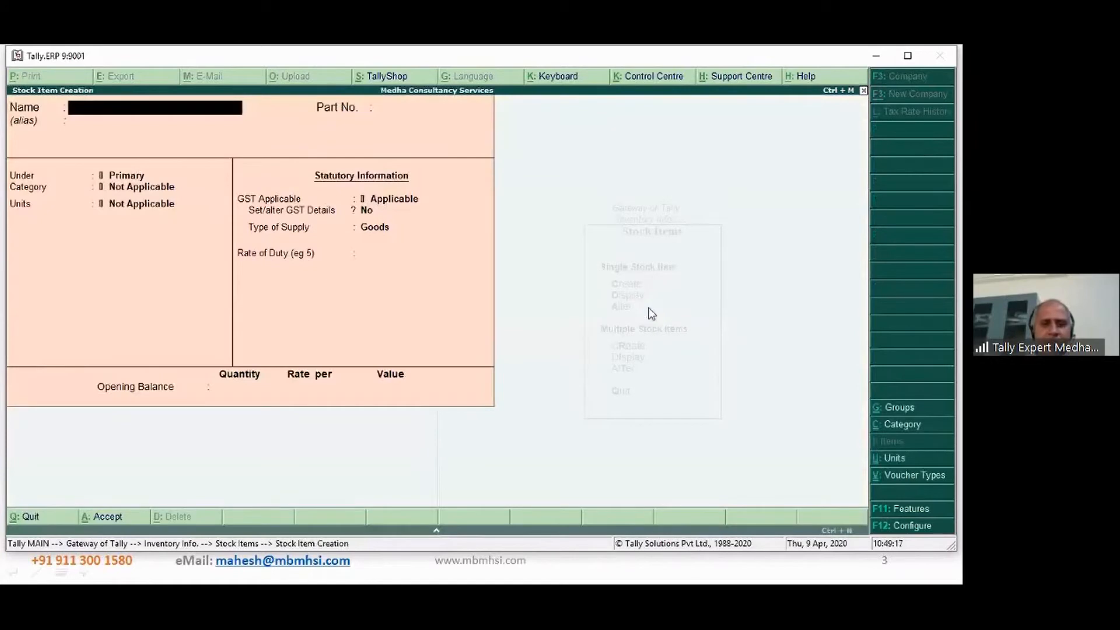
# Check the Provide part numbers option in the stock item configuration, and quit stock item creation.
pyautogui.click(907, 528)
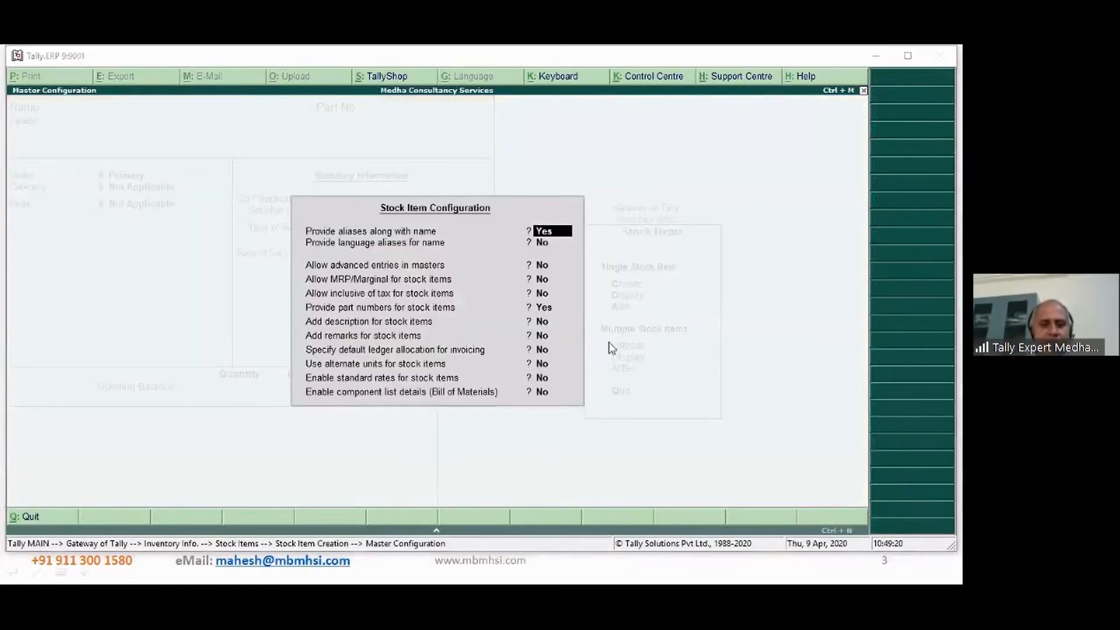
pyautogui.click(552, 306)
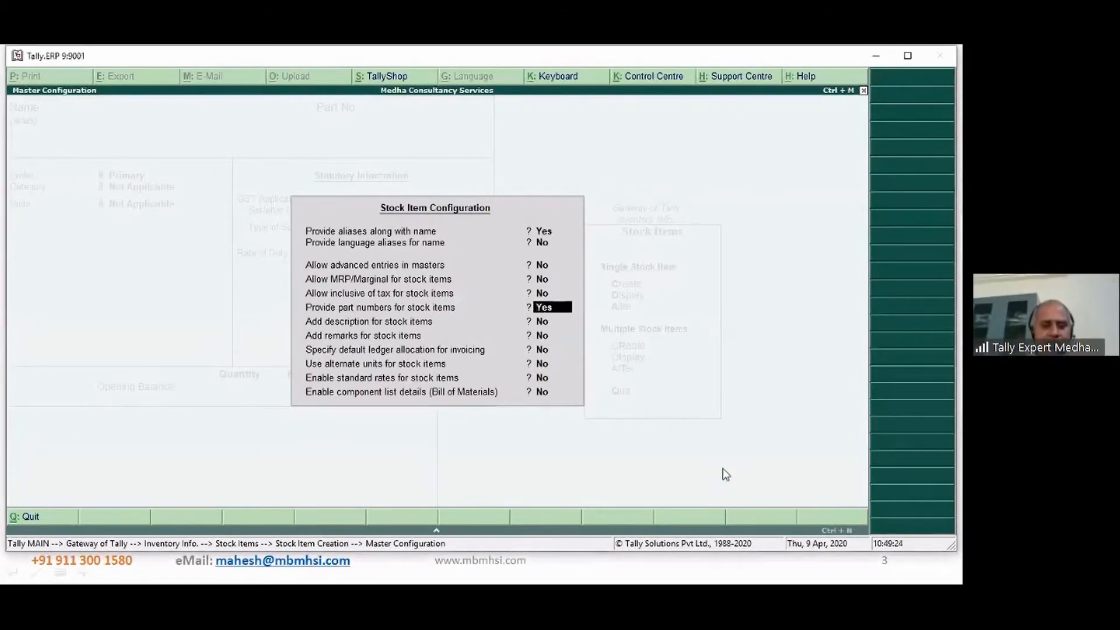
pyautogui.hotkey('ctrl', 'a')
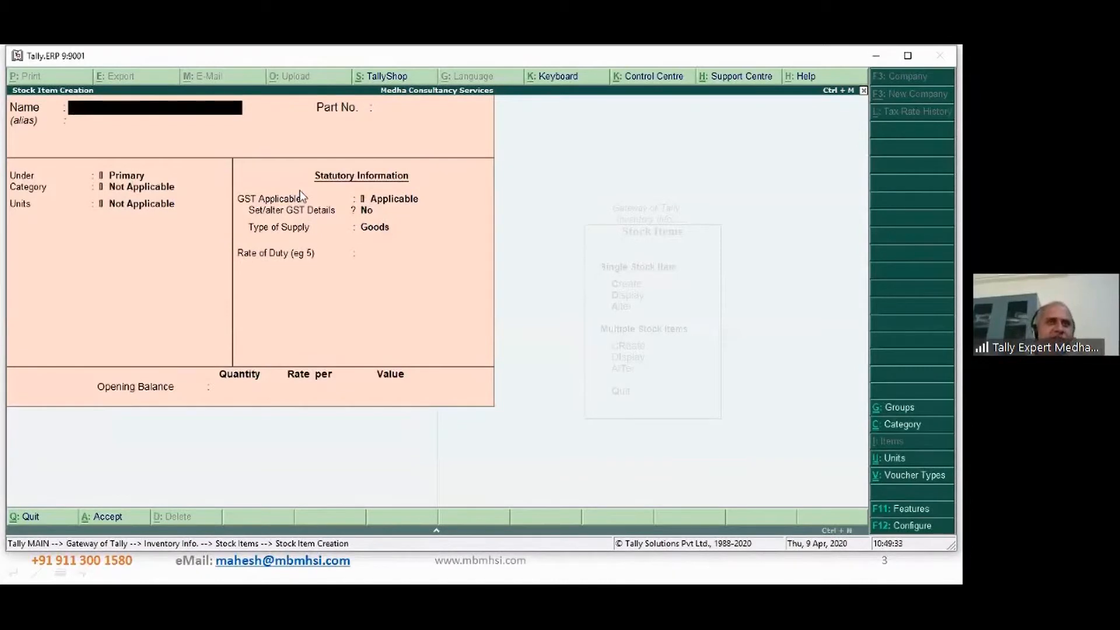
pyautogui.press('Escape')
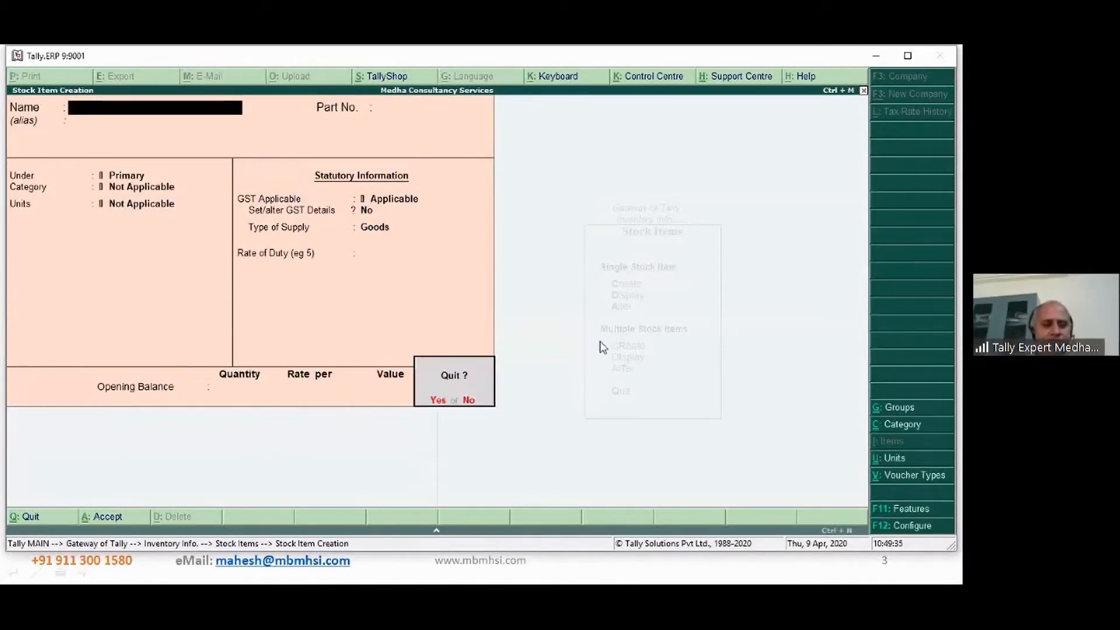
pyautogui.press('Return')
# Open the stock item with part number 344543445 for alteration, check its name and part number, and quit it.
pyautogui.press('Down')
pyautogui.press('Down')
pyautogui.press('Return')
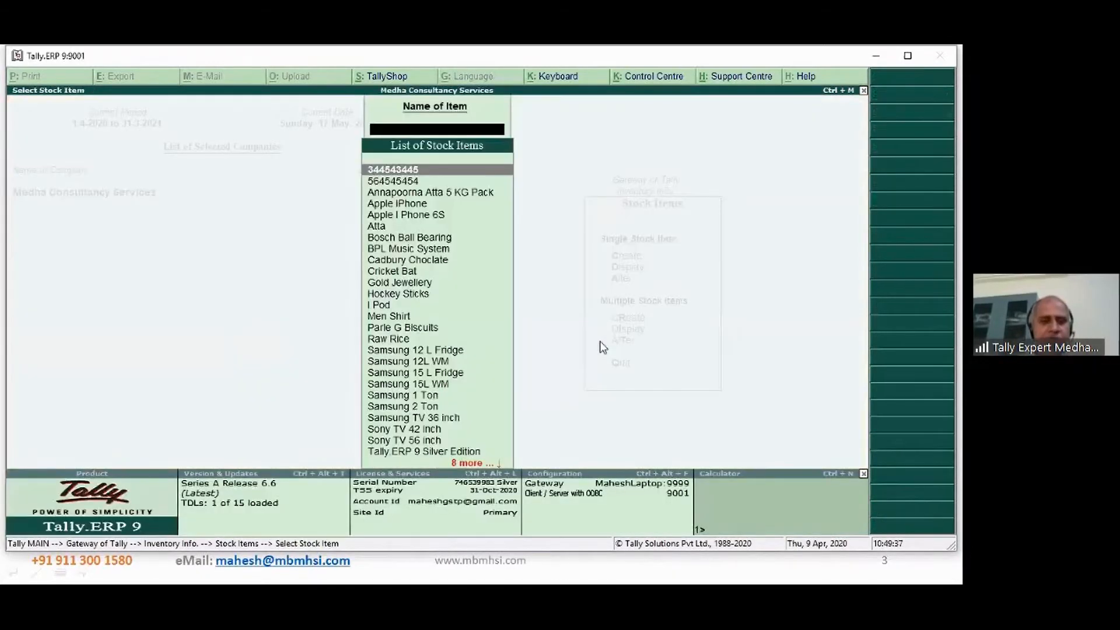
pyautogui.press('Return')
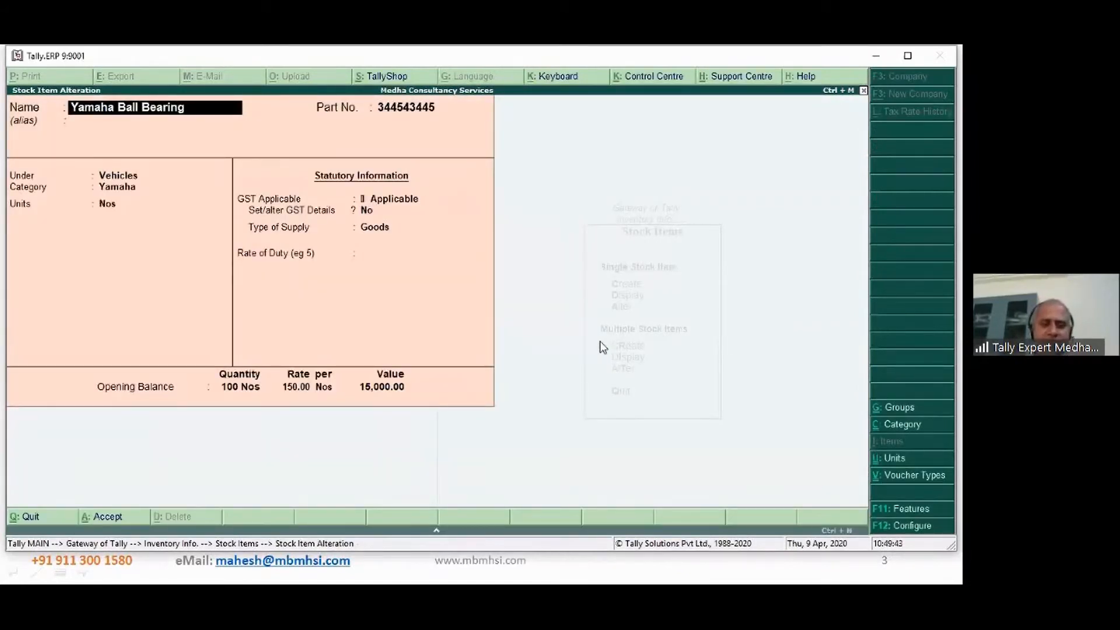
pyautogui.press('Escape')
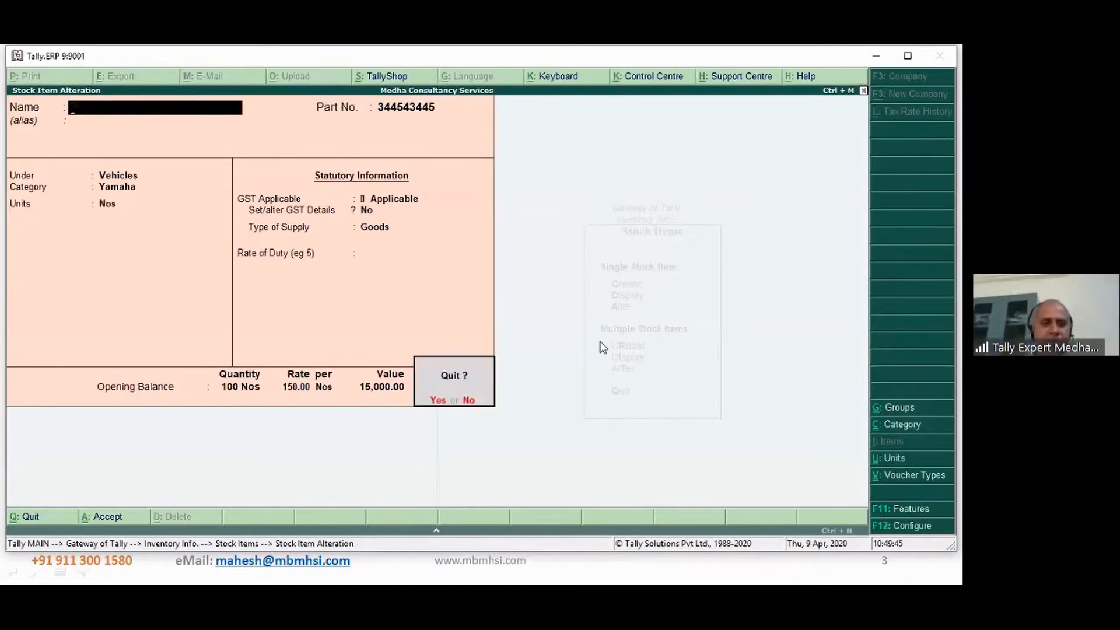
pyautogui.press('y')
pyautogui.press('BackSpace')
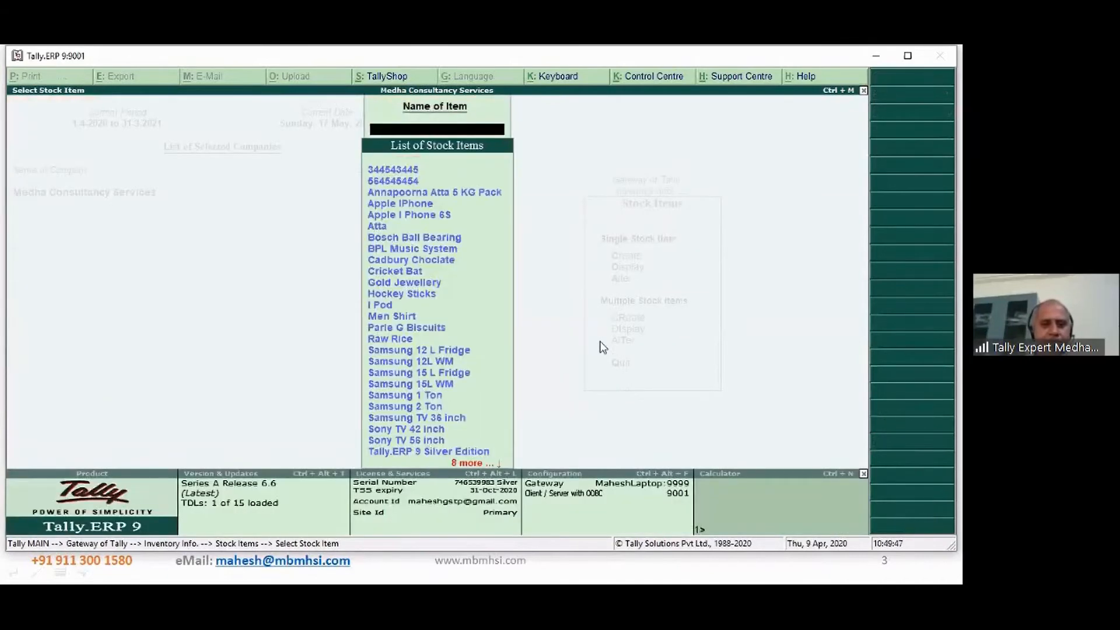
# Open the stock item with part number 564545454, check its Part No. field, and return to the Gateway of Tally.
pyautogui.press('Down')
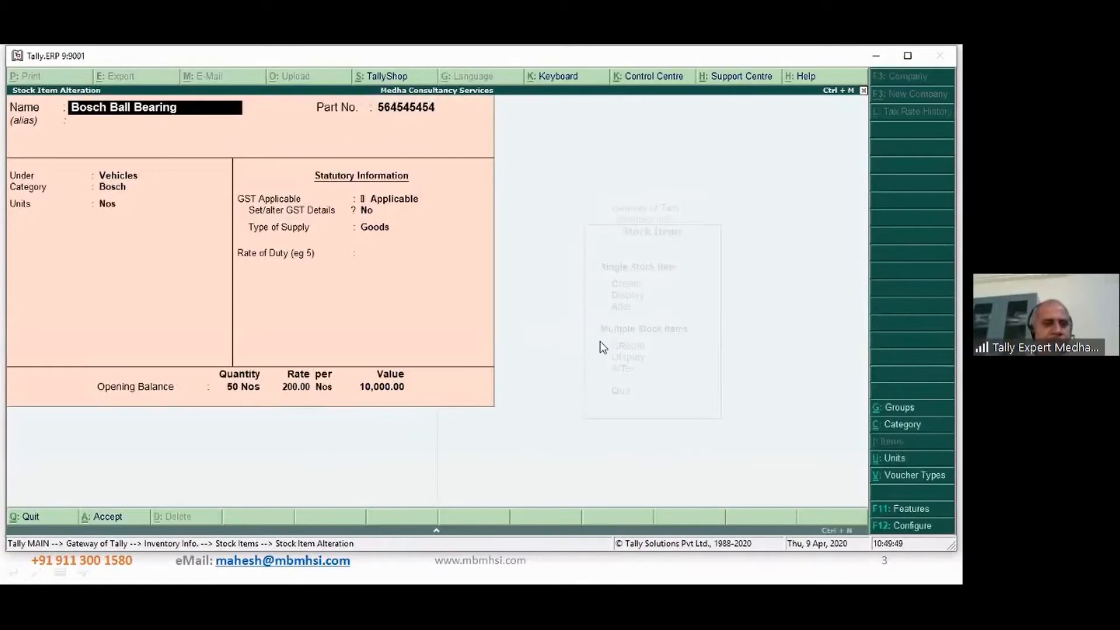
pyautogui.press('Return')
pyautogui.press('Return')
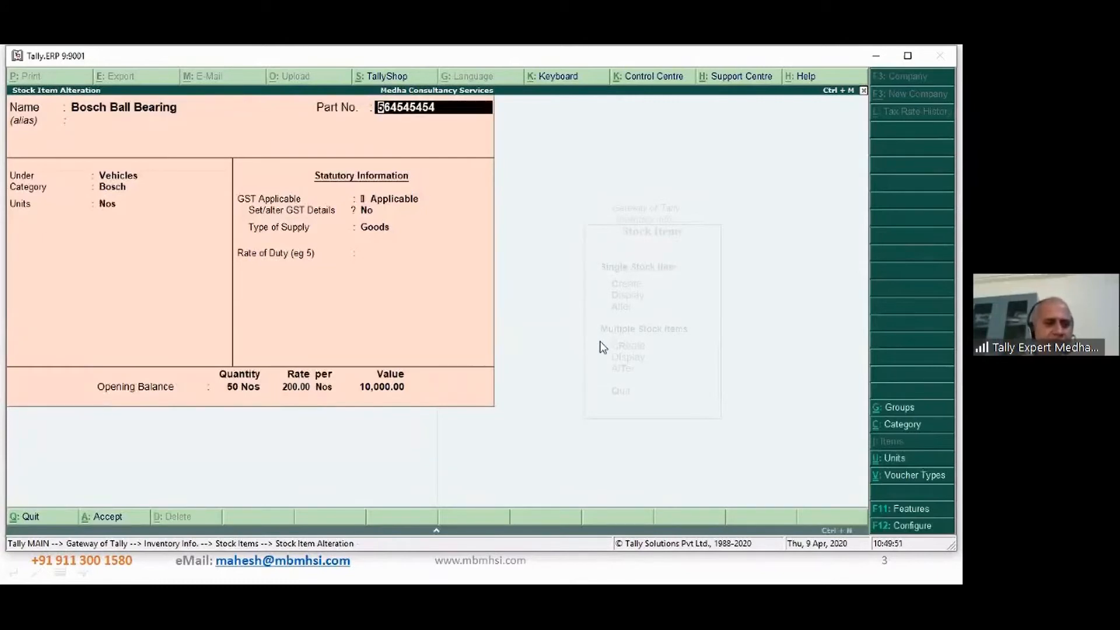
pyautogui.press('Escape')
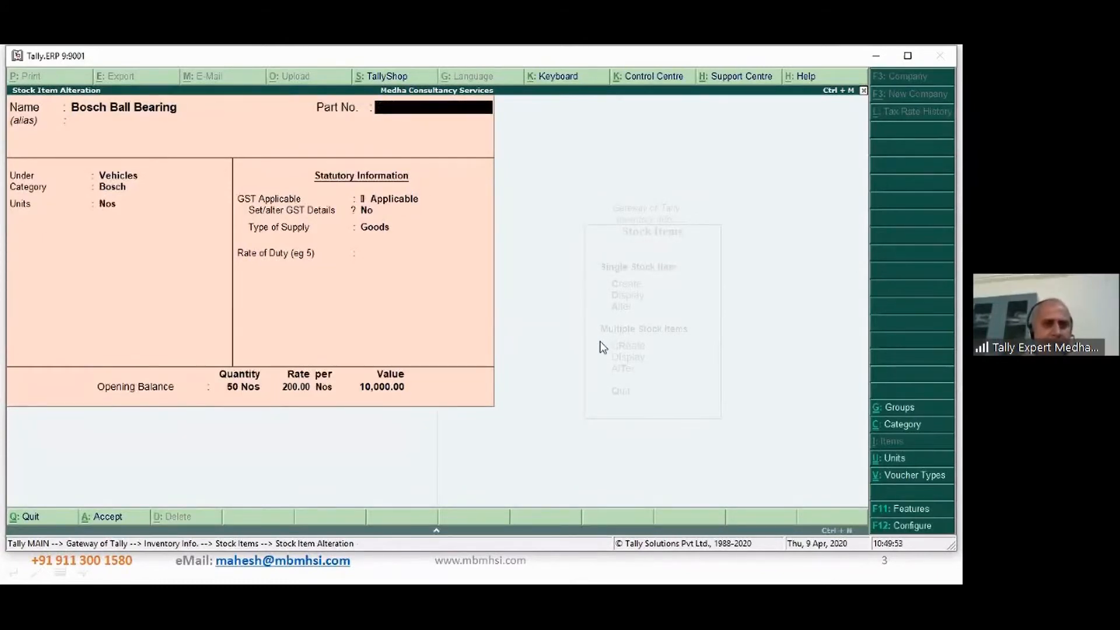
pyautogui.press('Escape')
pyautogui.press('Return')
pyautogui.press('Escape')
pyautogui.press('Escape')
pyautogui.press('Escape')
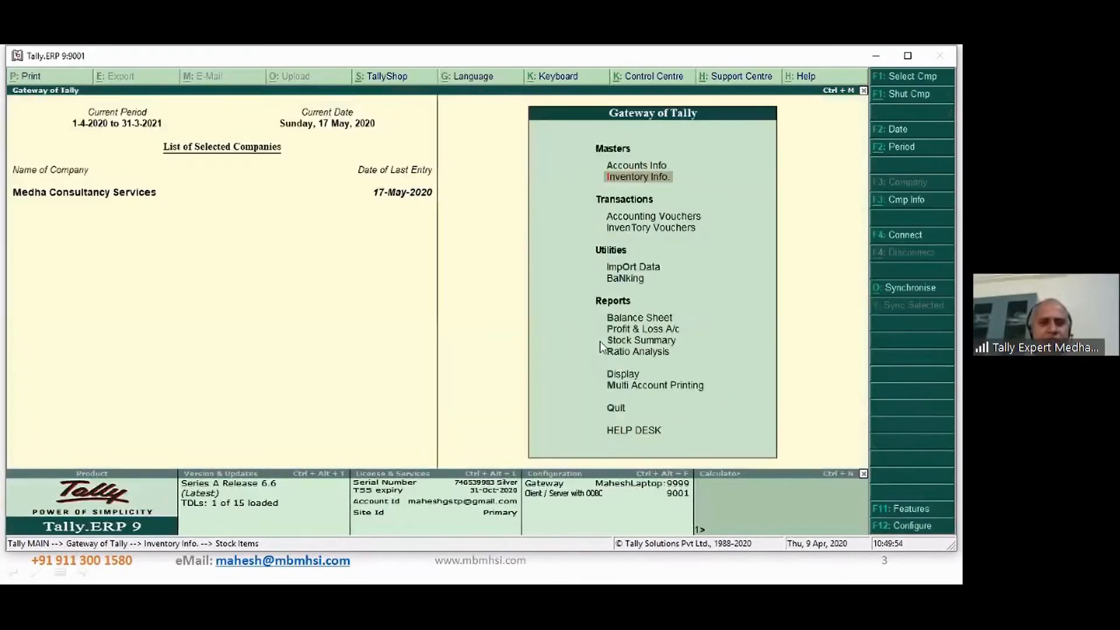
# Open sales voucher no. 11 from the Day Book and bring up the stock item list on its Bosch Ball Bearing line.
pyautogui.press('d')
pyautogui.press('d')
pyautogui.press('Return')
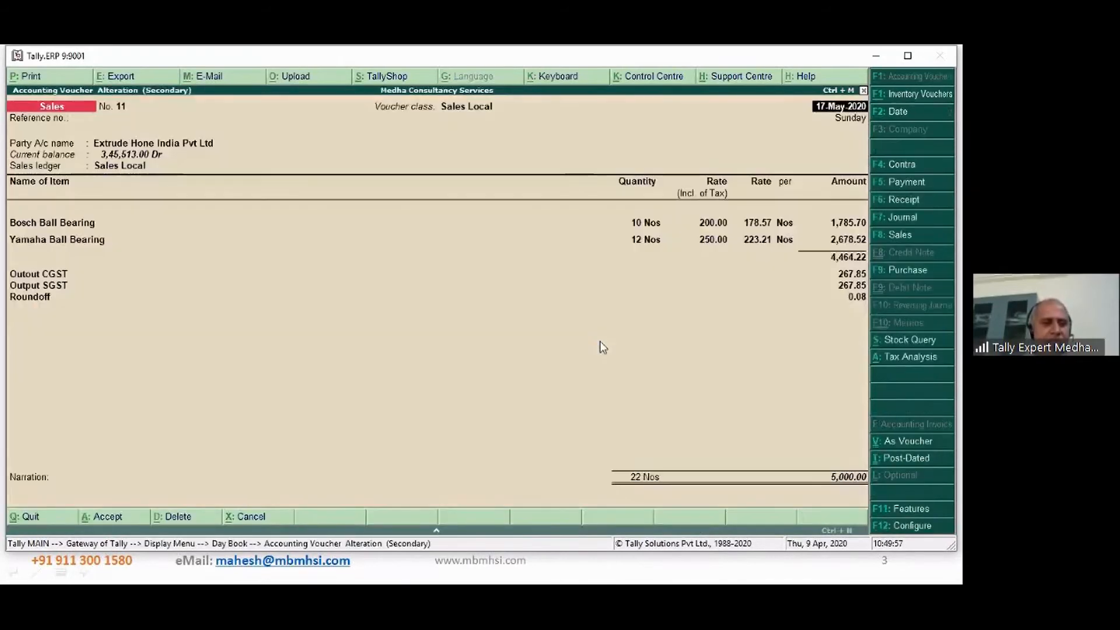
pyautogui.press('Return')
pyautogui.press('Return')
pyautogui.press('Return')
pyautogui.hotkey('ctrl', 'a')
pyautogui.press('Return')
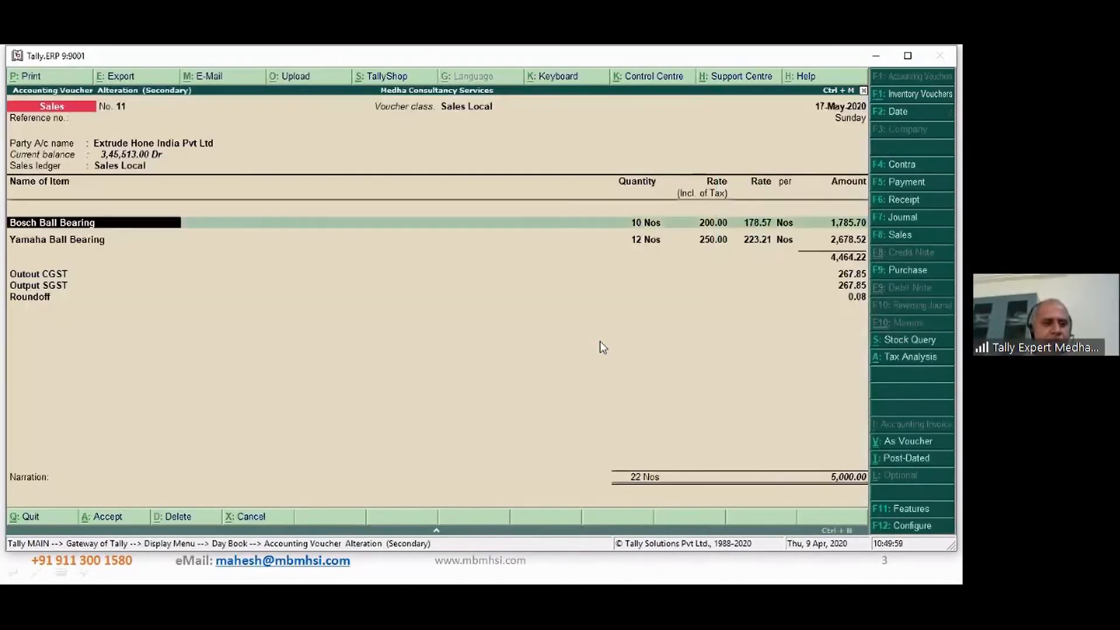
pyautogui.press('Return')
pyautogui.press('BackSpace')
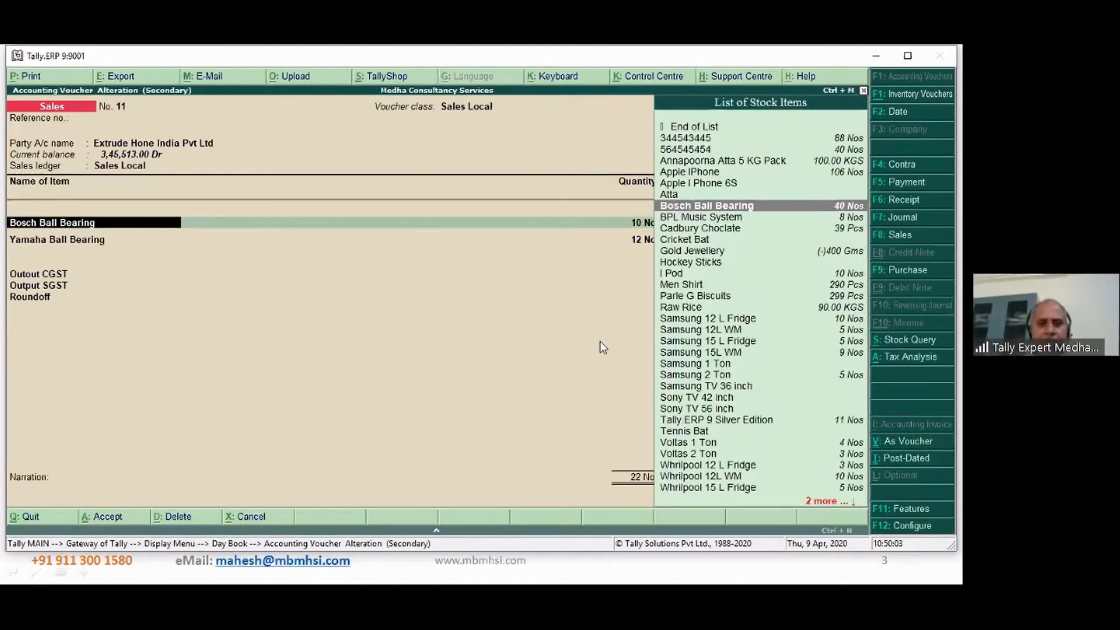
# Look through the part number and name entries in the stock item list, and quit the voucher without saving.
pyautogui.press('Down')
pyautogui.press('Down')
pyautogui.press('Up')
pyautogui.press('Up')
pyautogui.press('Up')
pyautogui.press('Up')
pyautogui.press('Up')
pyautogui.press('Up')
pyautogui.press('Up')
pyautogui.press('Up')
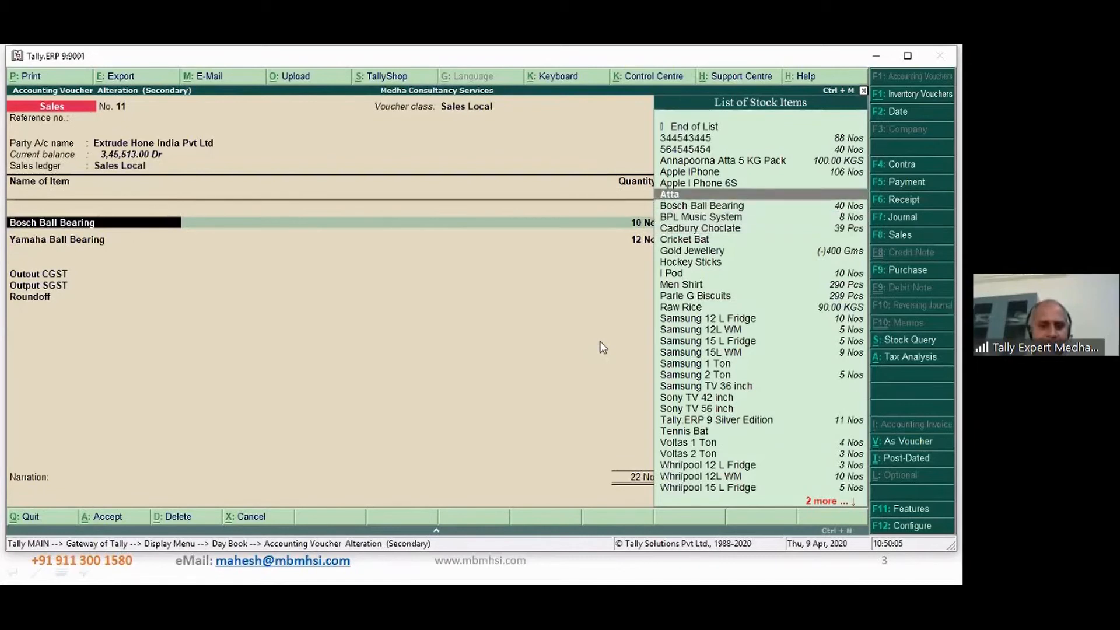
pyautogui.press('Down')
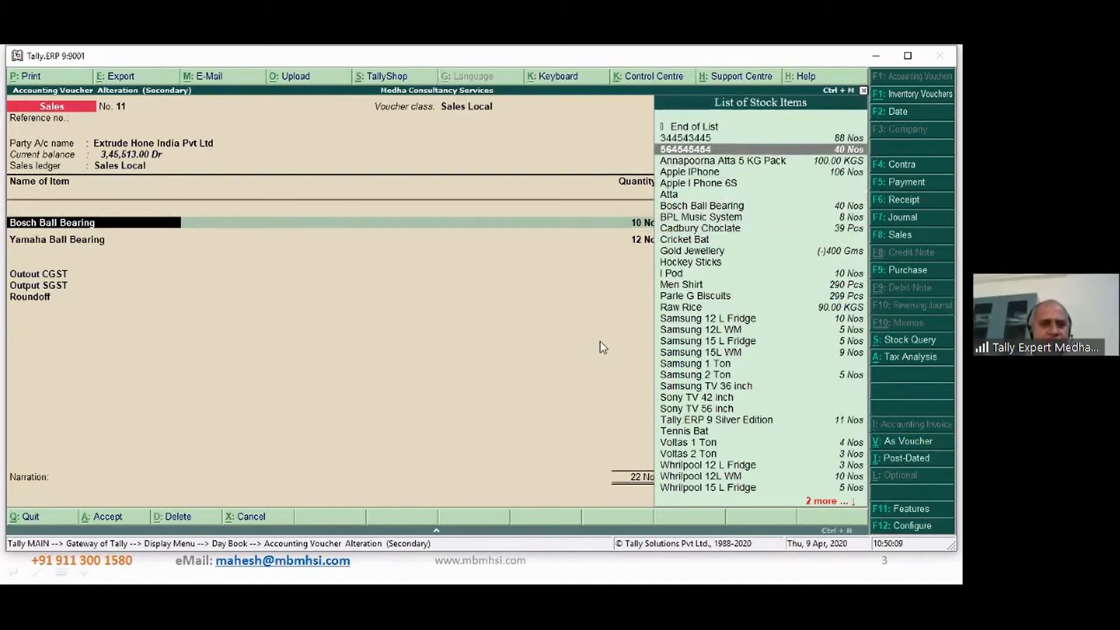
pyautogui.press('Return')
pyautogui.press('BackSpace')
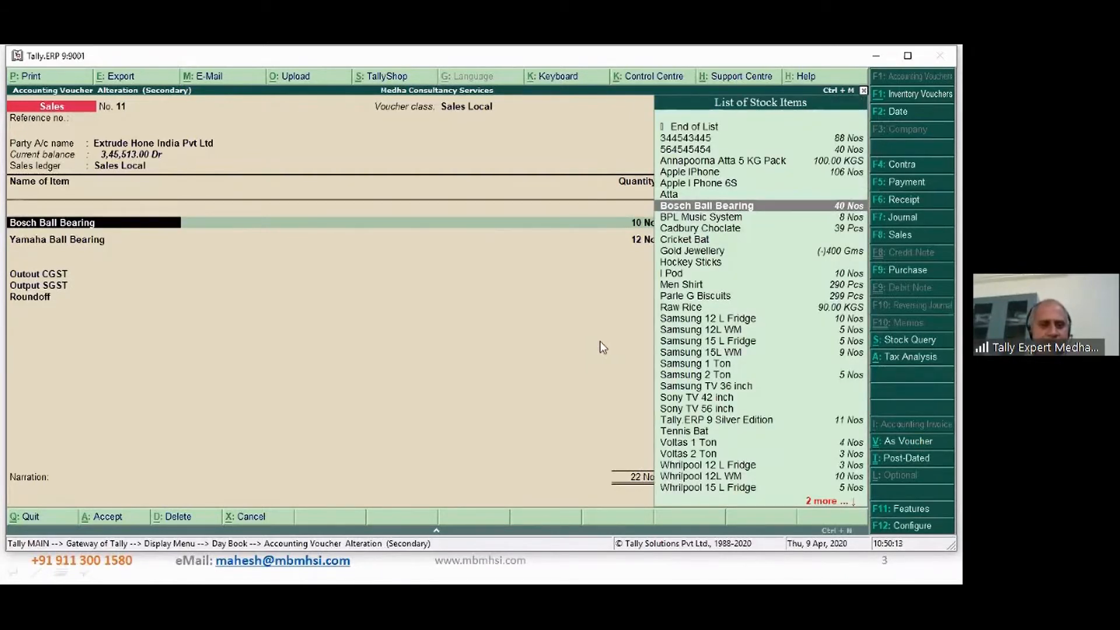
pyautogui.press('Escape')
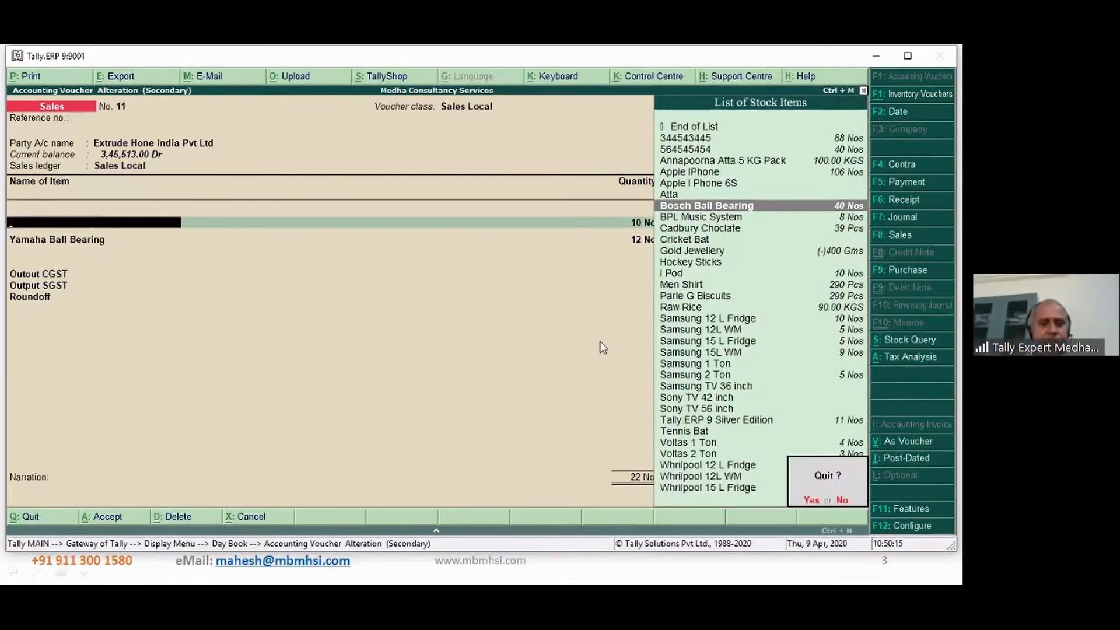
pyautogui.press('y')
# Reopen sales voucher no. 11 and check the Print part number option in the advanced sales print configuration.
pyautogui.press('Return')
pyautogui.hotkey('alt', 'p')
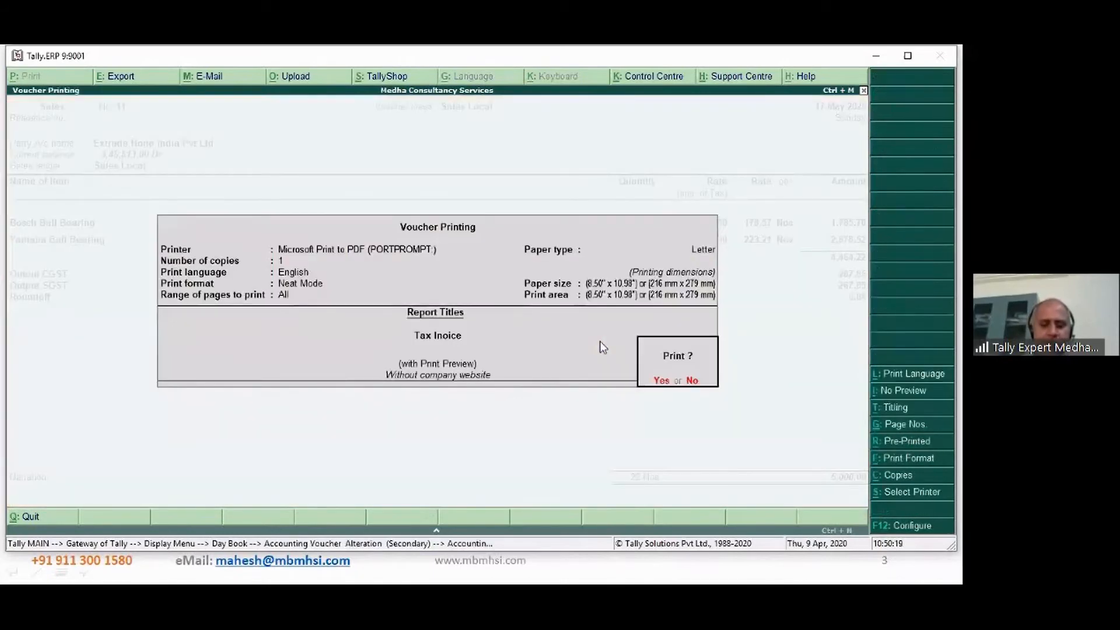
pyautogui.press('F12')
pyautogui.press('F12')
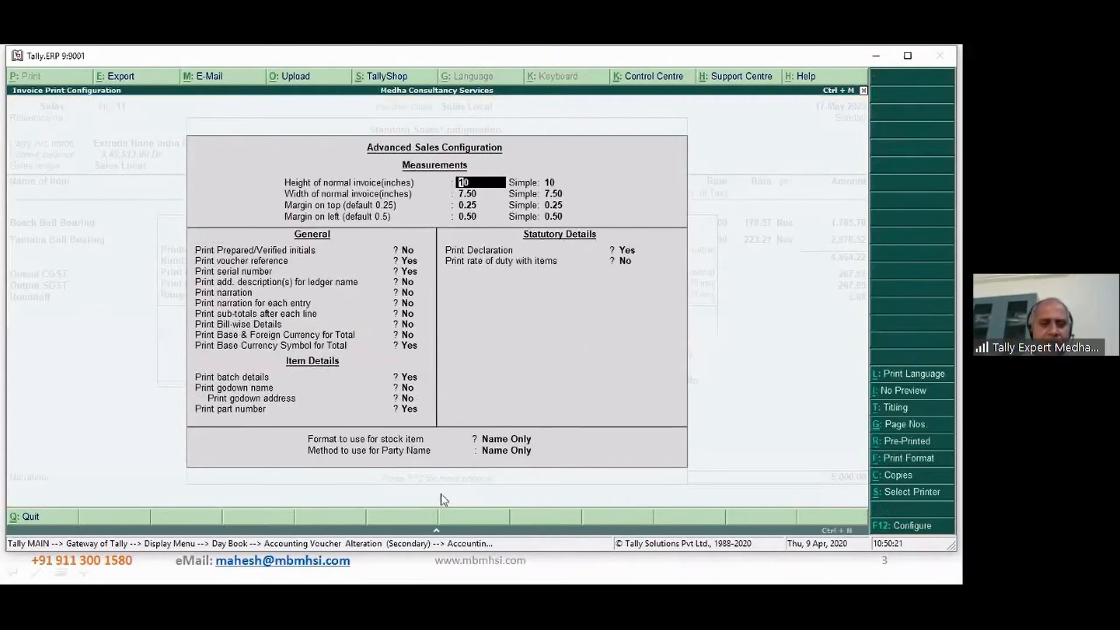
pyautogui.click(410, 410)
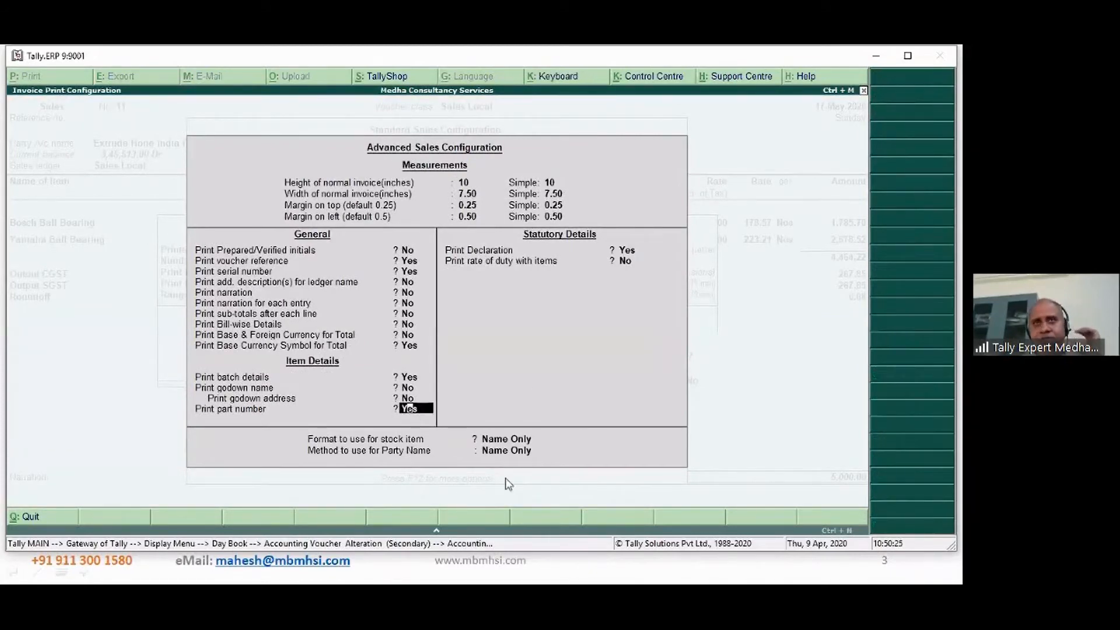
pyautogui.hotkey('ctrl', 'a')
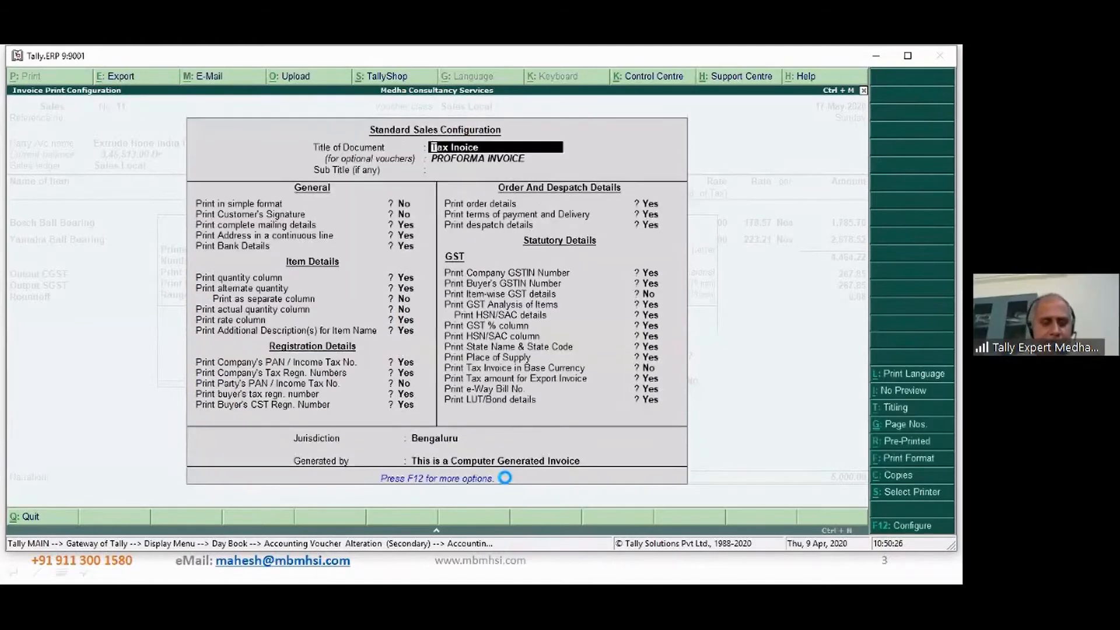
# Preview the tax invoice enlarged, examine its Part No. column, and return to the Gateway of Tally.
pyautogui.hotkey('ctrl', 'a')
pyautogui.press('Return')
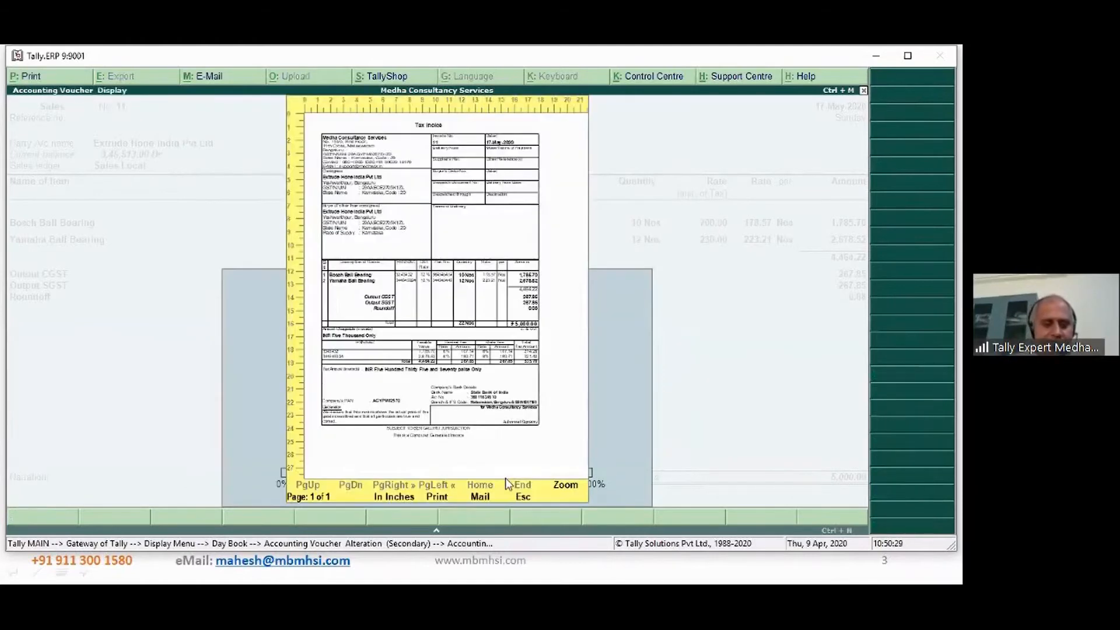
pyautogui.hotkey('alt', 'z')
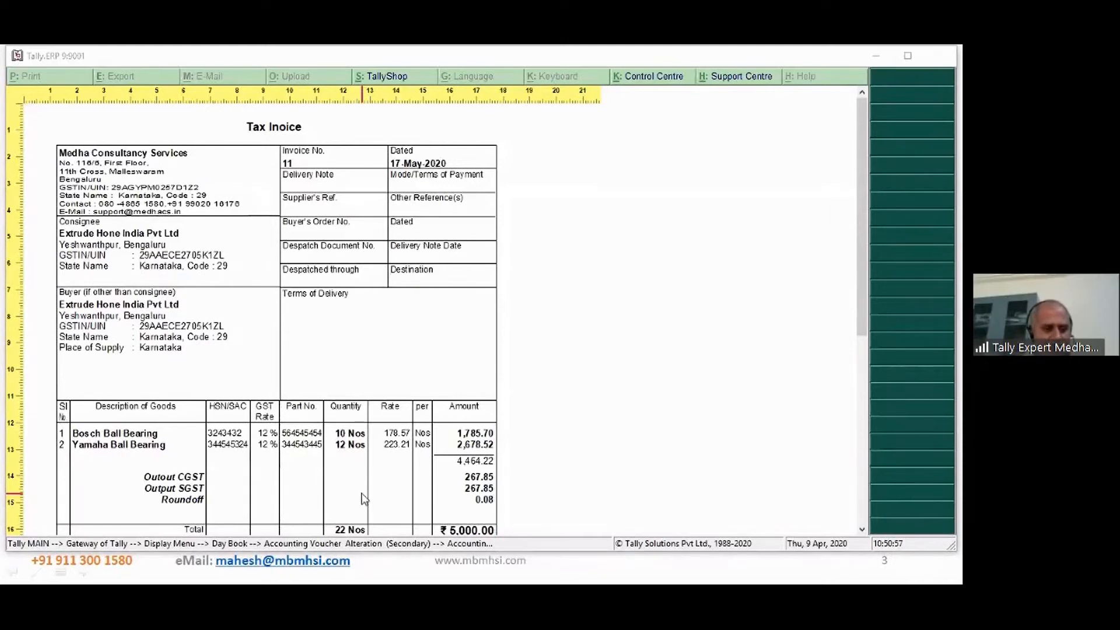
pyautogui.hotkey('alt', 'Tab')
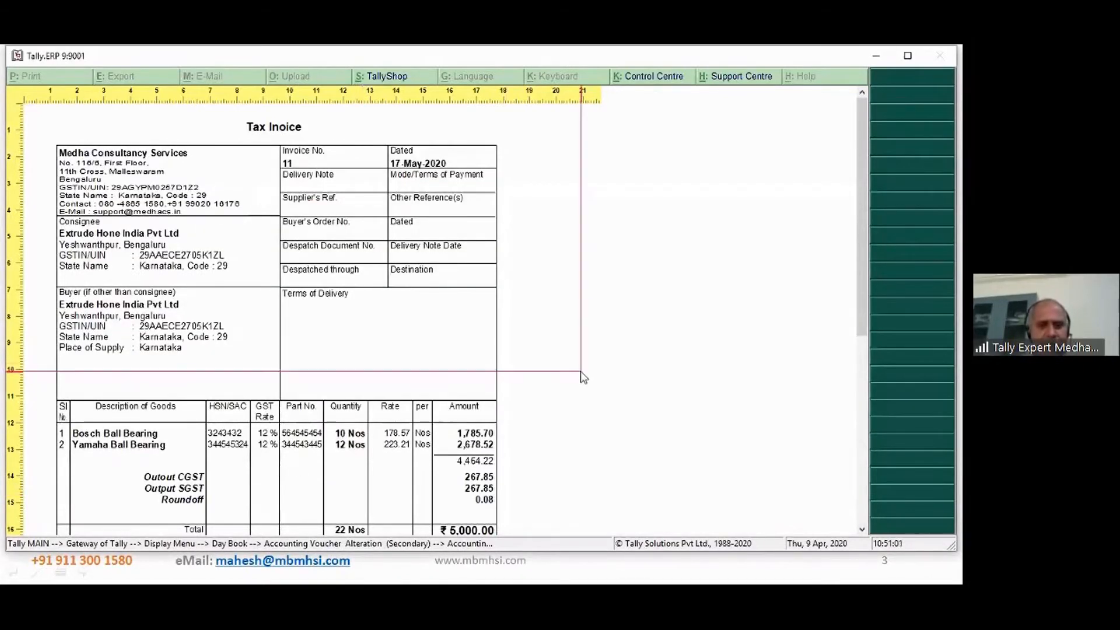
pyautogui.press('Escape')
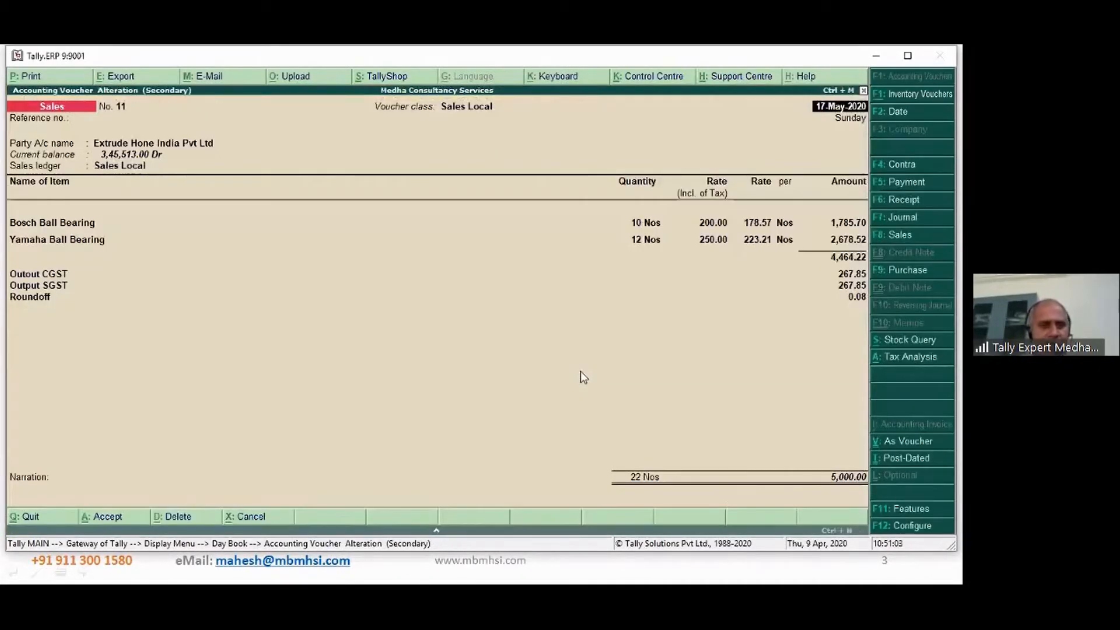
pyautogui.press('Escape')
pyautogui.press('Return')
pyautogui.press('Escape')
pyautogui.press('Escape')
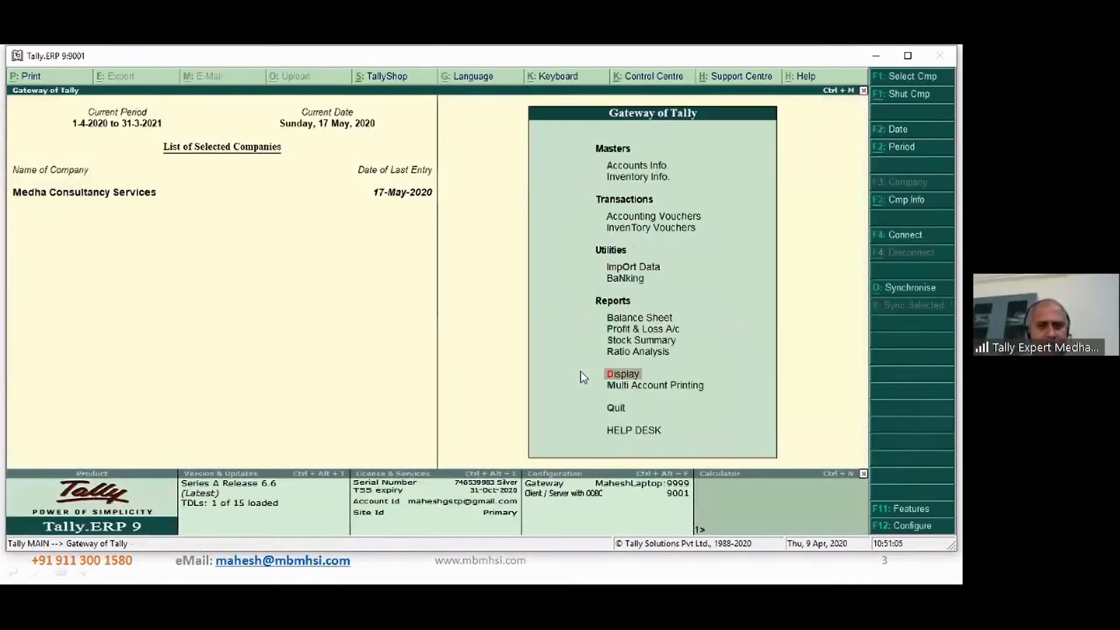
# Open the stock item with part number 344543445 for alteration and enter 344543445A as its part number alias.
pyautogui.press('i')
pyautogui.press('i')
pyautogui.press('a')
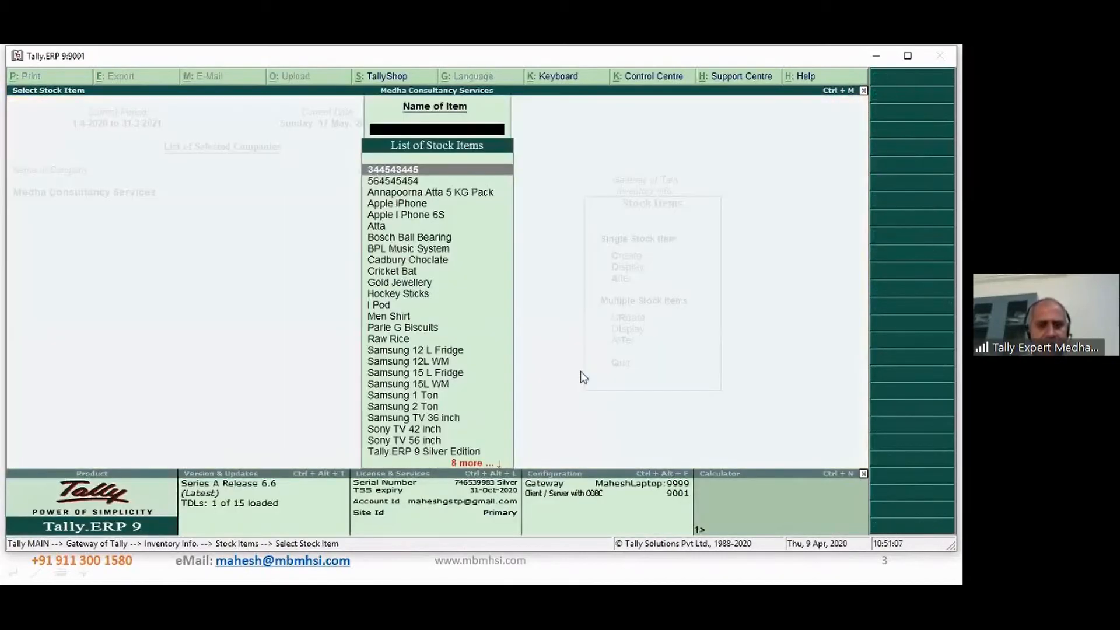
pyautogui.press('Return')
pyautogui.press('Return')
pyautogui.press('Return')
pyautogui.press('Return')
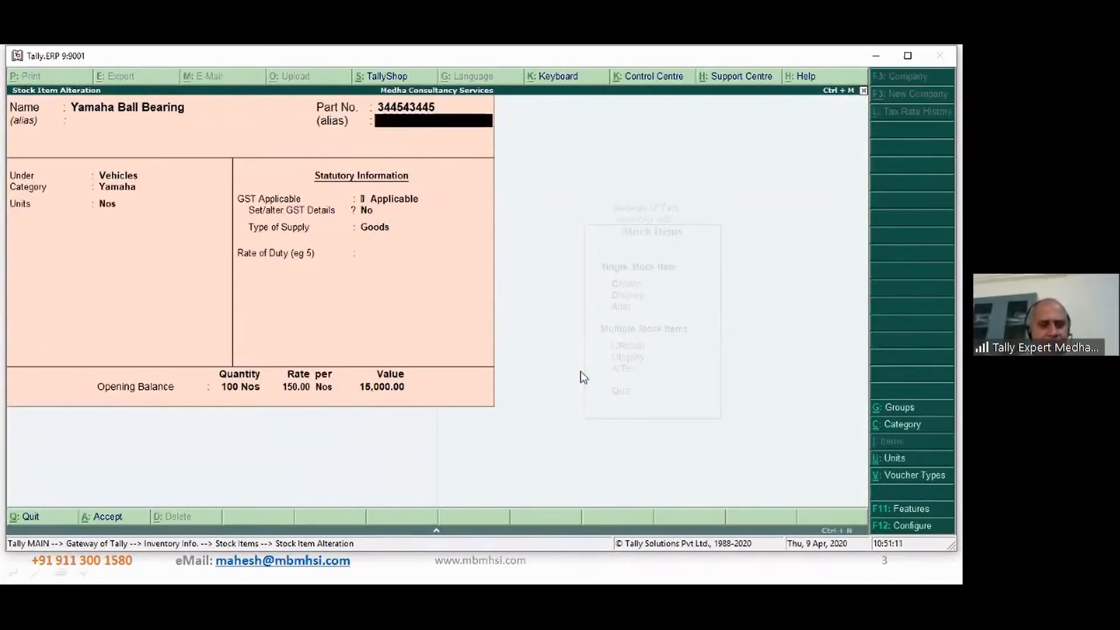
pyautogui.write('3')
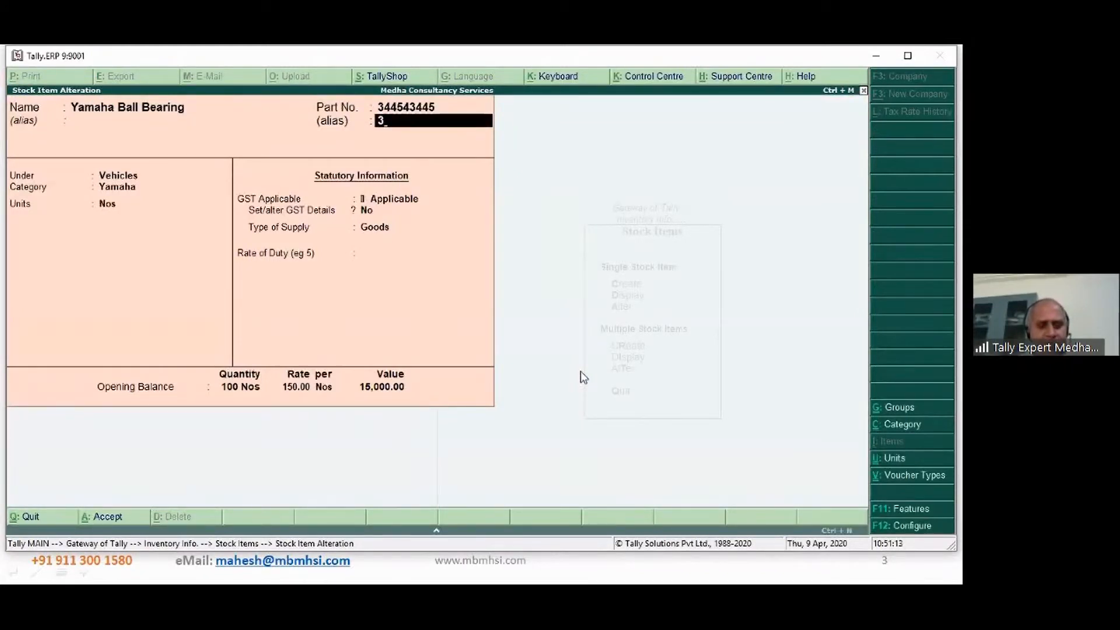
pyautogui.write('4453')
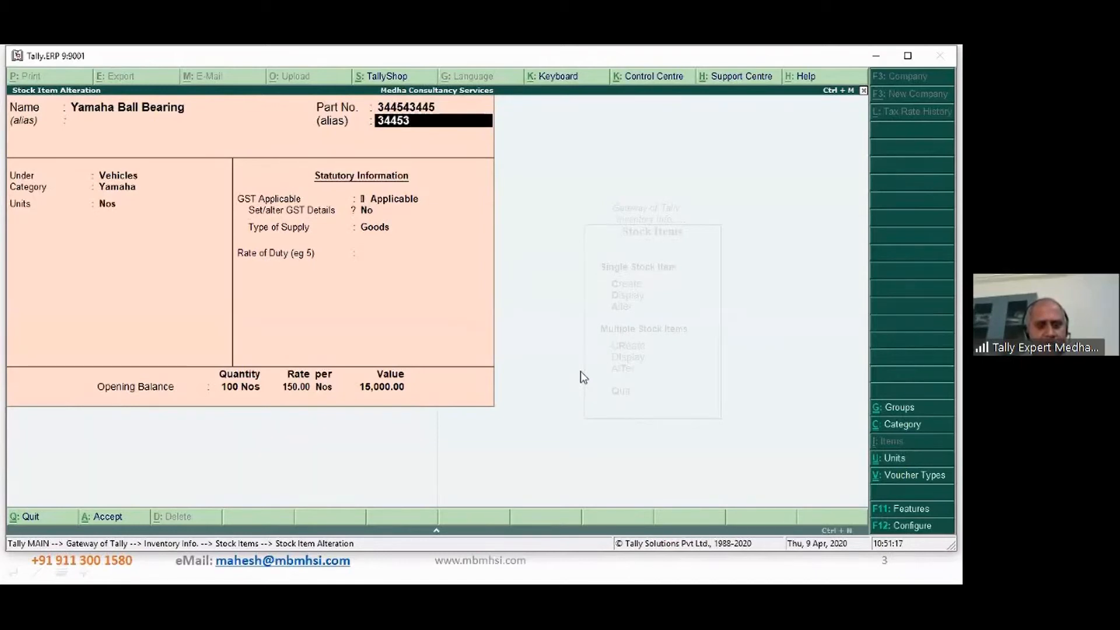
pyautogui.press('BackSpace')
pyautogui.write('43445A')
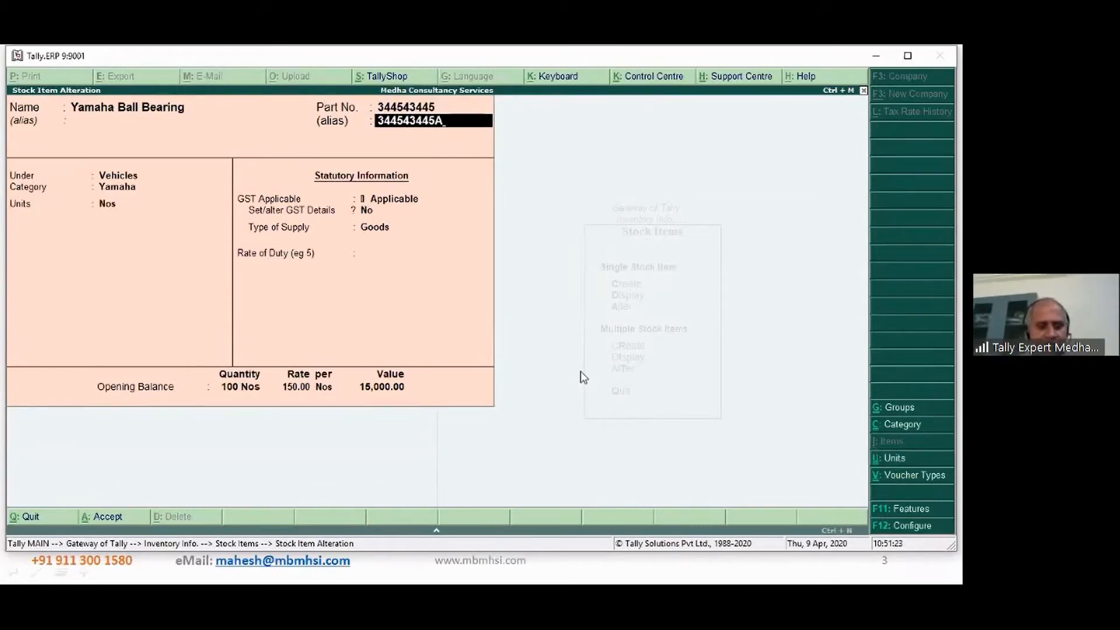
# Add 344543445B as a second part number alias, save the Yamaha Ball Bearing item, and return to the Gateway of Tally.
pyautogui.press('Return')
pyautogui.hotkey('ctrl', 'alt', 'v')
pyautogui.press('BackSpace')
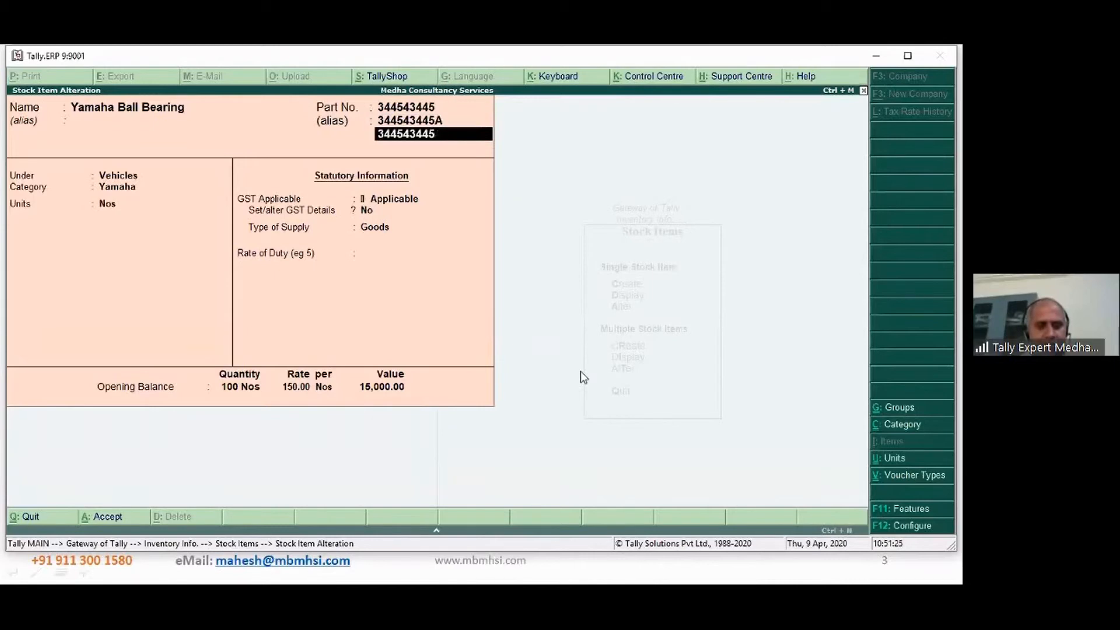
pyautogui.write('B')
pyautogui.press('Return')
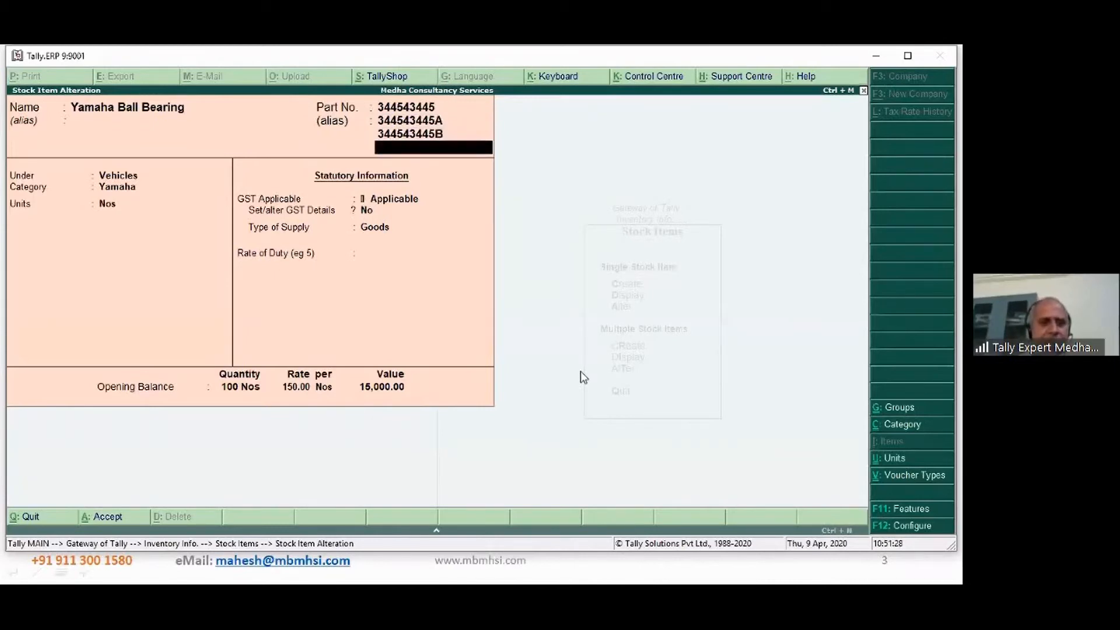
pyautogui.hotkey('ctrl', 'a')
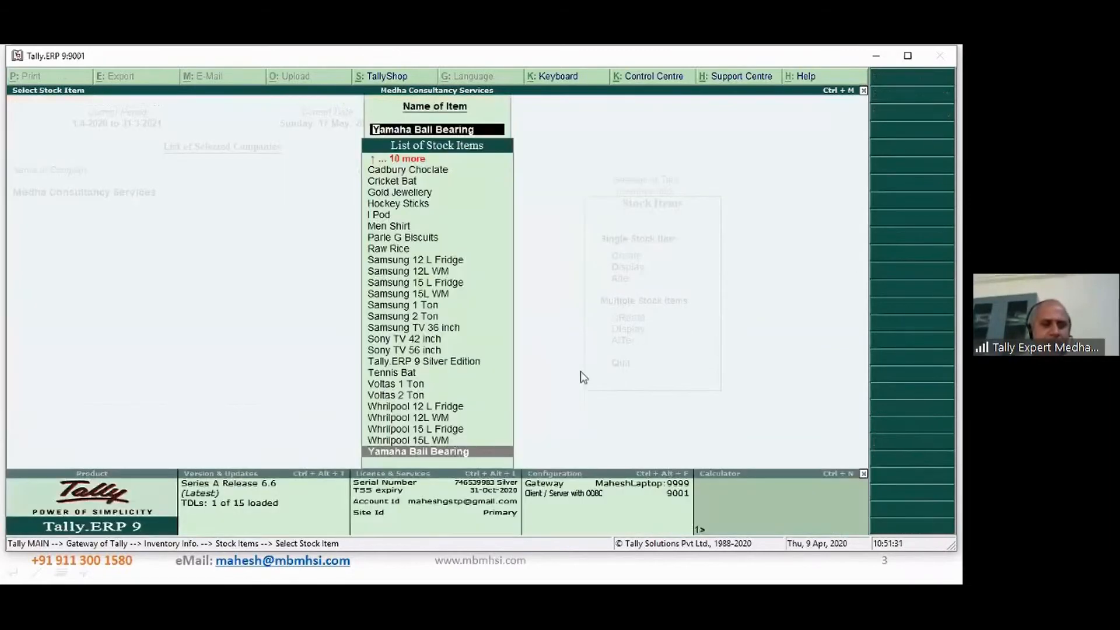
pyautogui.press('Escape')
pyautogui.press('Escape')
pyautogui.press('Escape')
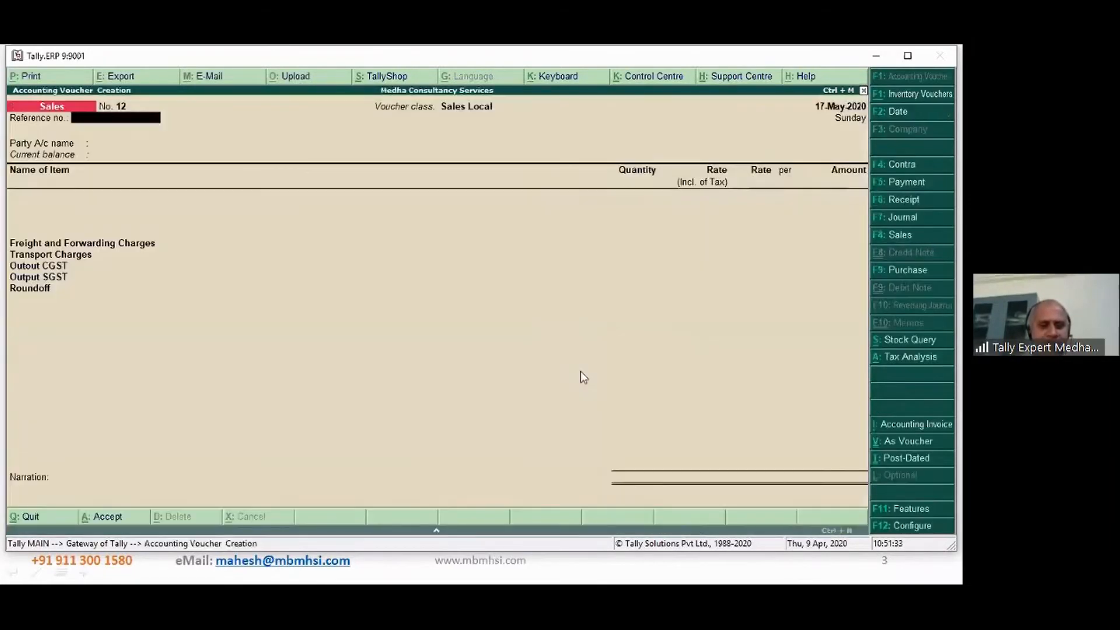
# Start a sales voucher for Extrude Hone India Pvt Ltd and bring up the stock item list on its first item line.
pyautogui.press('v')
pyautogui.press('Return')
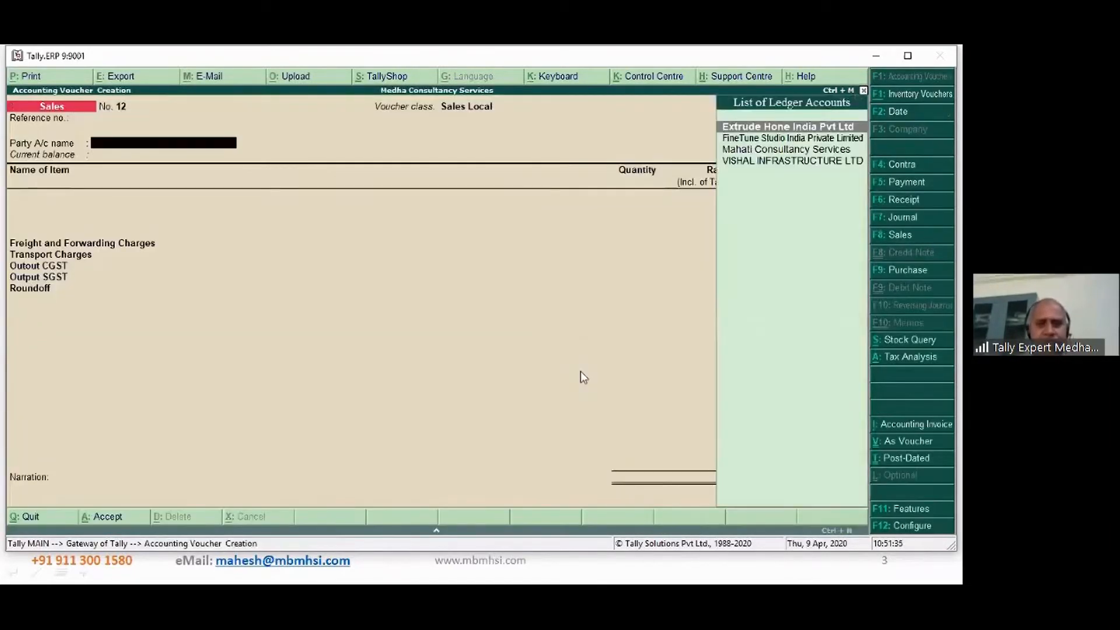
pyautogui.press('Return')
pyautogui.hotkey('ctrl', 'a')
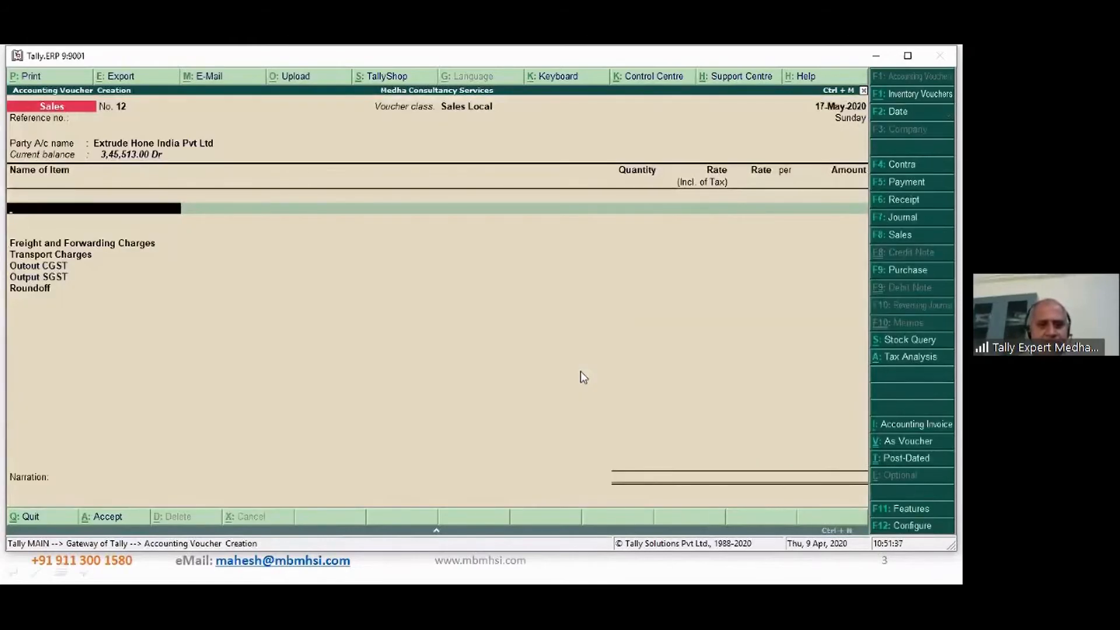
pyautogui.press('Down')
pyautogui.press('Down')
pyautogui.press('Down')
pyautogui.press('Down')
pyautogui.press('Down')
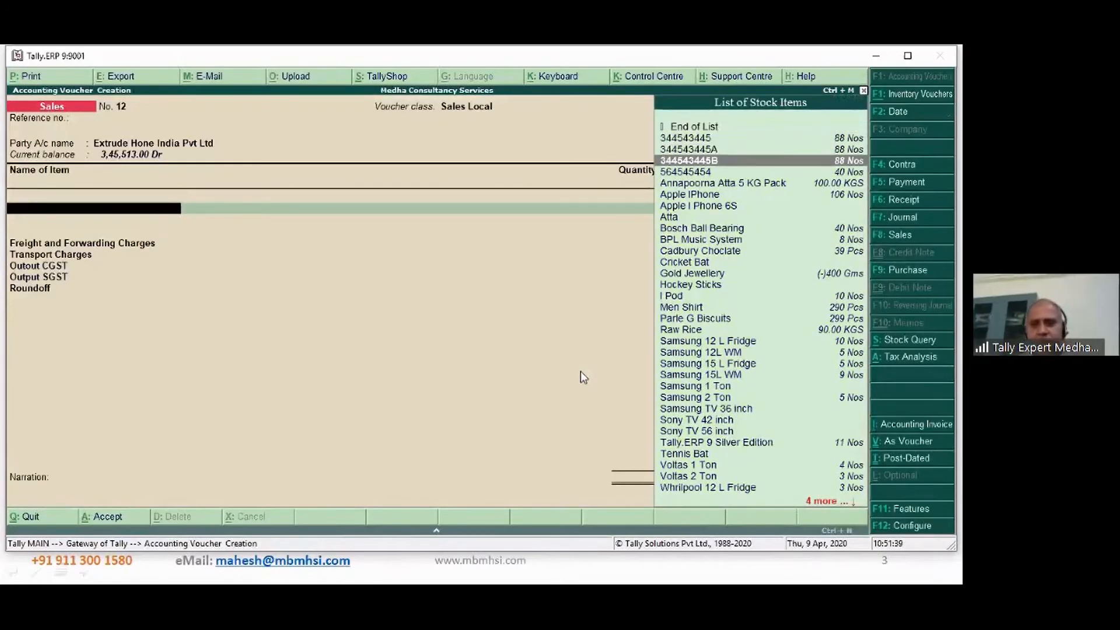
# Compare the entries 344543445, 344543445A and 344543445B in the stock item list, and quit the voucher without saving.
pyautogui.press('Up')
pyautogui.press('Up')
pyautogui.press('Down')
pyautogui.press('Down')
pyautogui.press('Up')
pyautogui.press('Up')
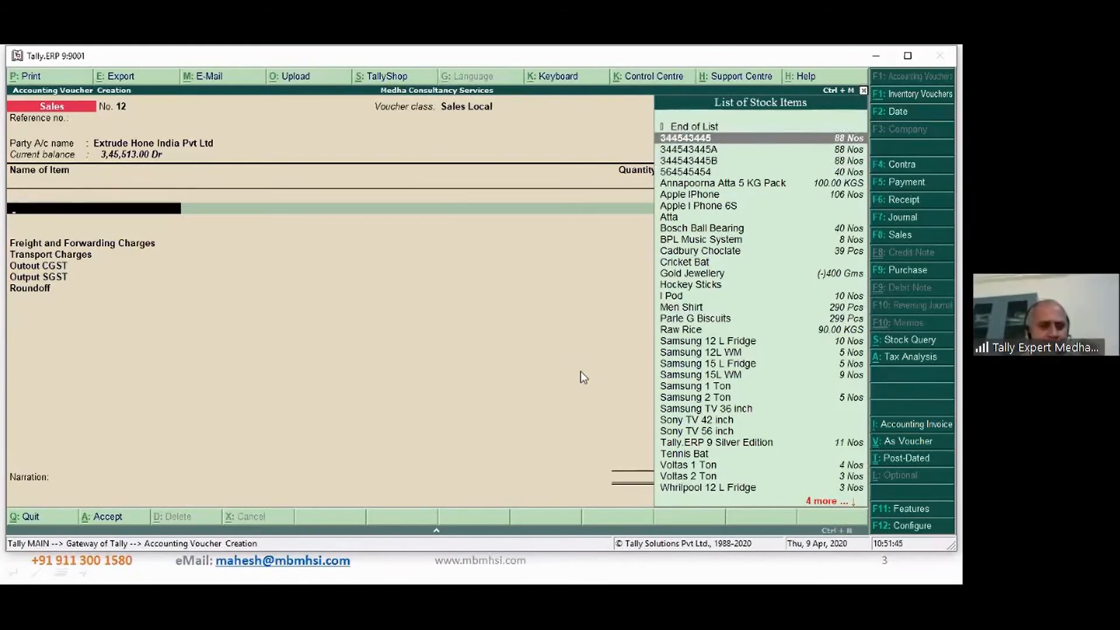
pyautogui.press('Down')
pyautogui.press('Down')
pyautogui.press('Up')
pyautogui.press('Up')
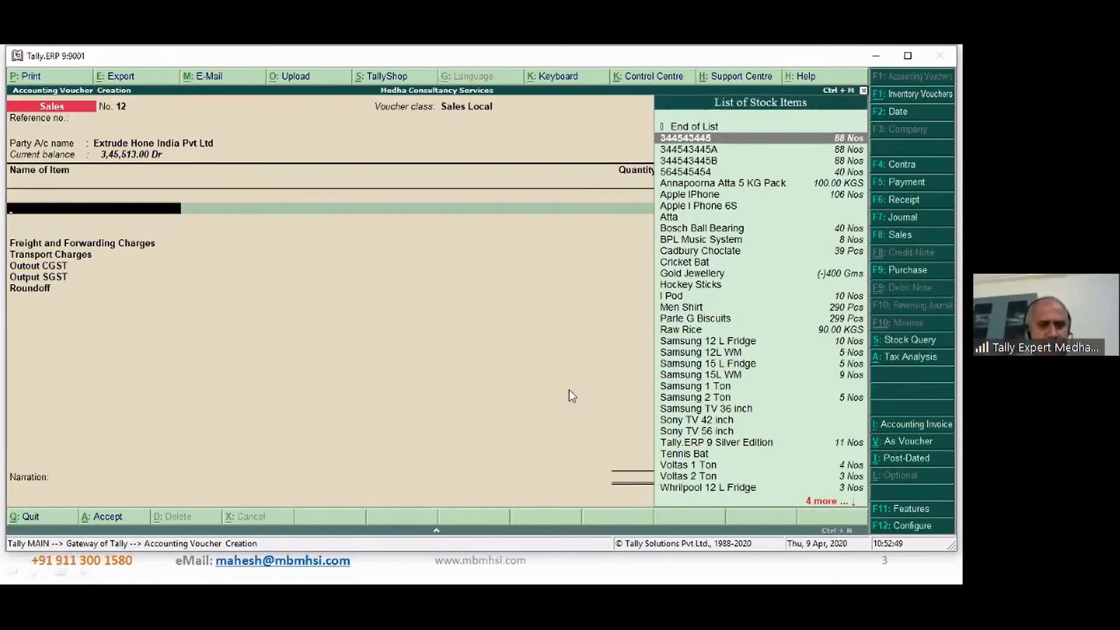
pyautogui.press('Escape')
pyautogui.press('Return')
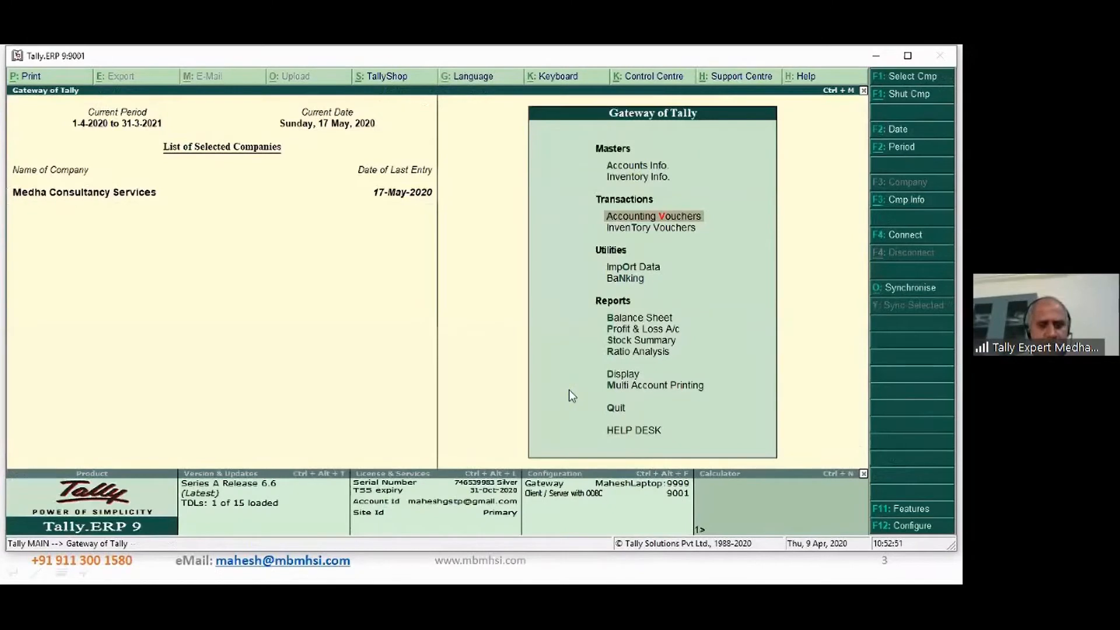
# Display the List of Accounts and switch it to the stock categories.
pyautogui.press('d')
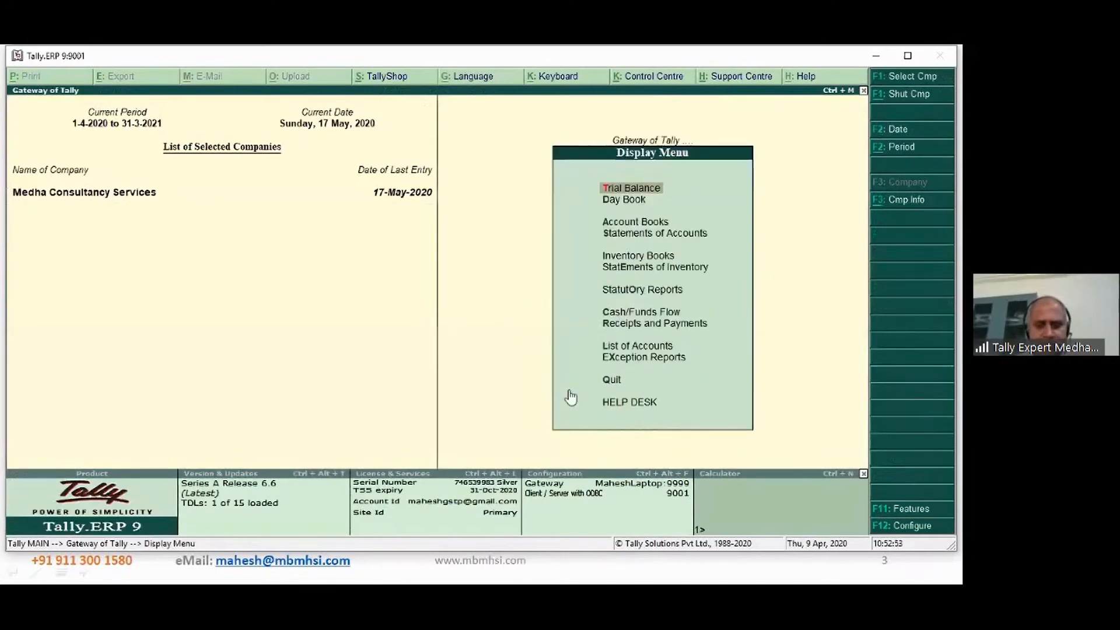
pyautogui.press('Up')
pyautogui.press('Up')
pyautogui.press('Up')
pyautogui.press('Return')
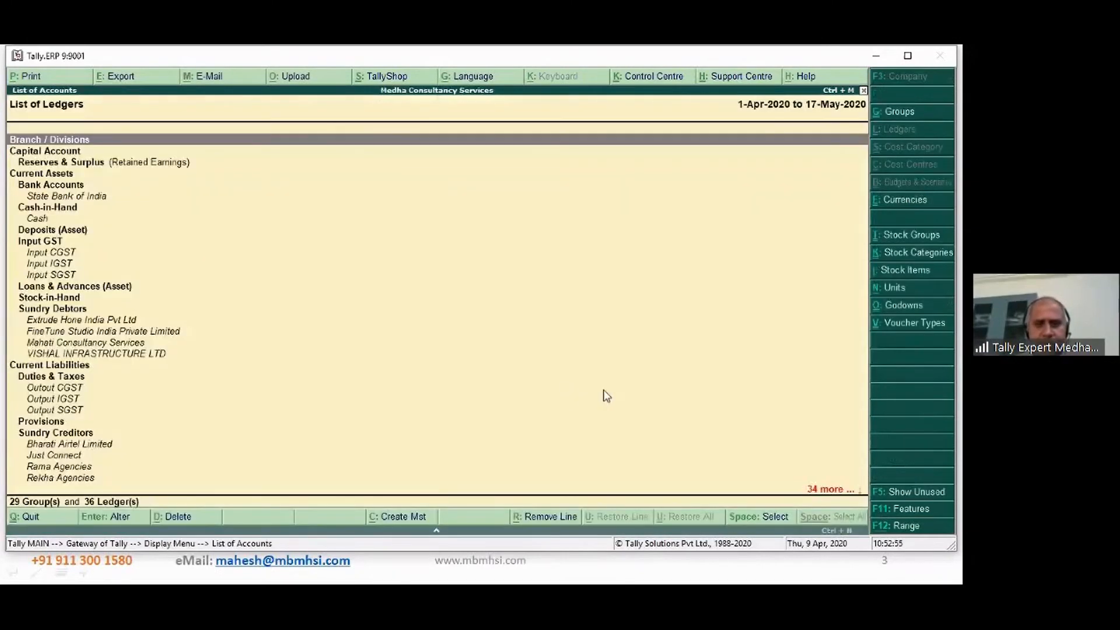
pyautogui.click(918, 254)
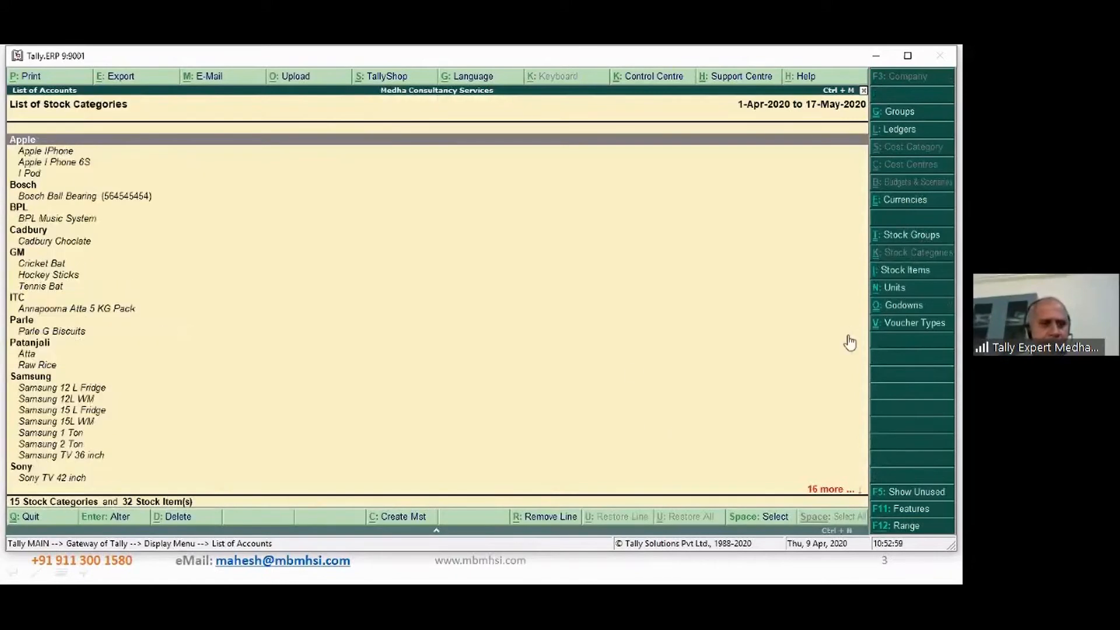
# Examine the list of stock categories for the stock items and the part numbers given beside their names.
pyautogui.press('Down')
pyautogui.press('Down')
pyautogui.press('Down')
pyautogui.press('Down')
pyautogui.press('Down')
pyautogui.press('Down')
pyautogui.press('Down')
pyautogui.press('Down')
pyautogui.press('Down')
pyautogui.press('Down')
pyautogui.press('Down')
pyautogui.press('Down')
pyautogui.press('Down')
pyautogui.press('Down')
pyautogui.press('Down')
pyautogui.press('Down')
pyautogui.press('Down')
pyautogui.press('Down')
pyautogui.press('Down')
pyautogui.press('Down')
pyautogui.press('Down')
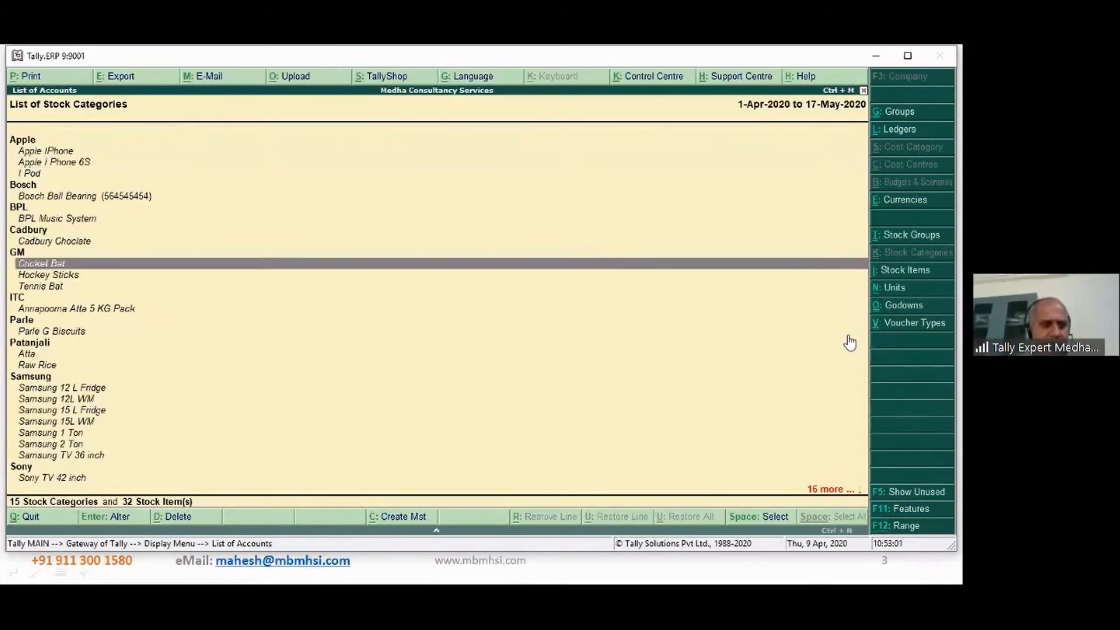
pyautogui.press('Down')
pyautogui.press('Down')
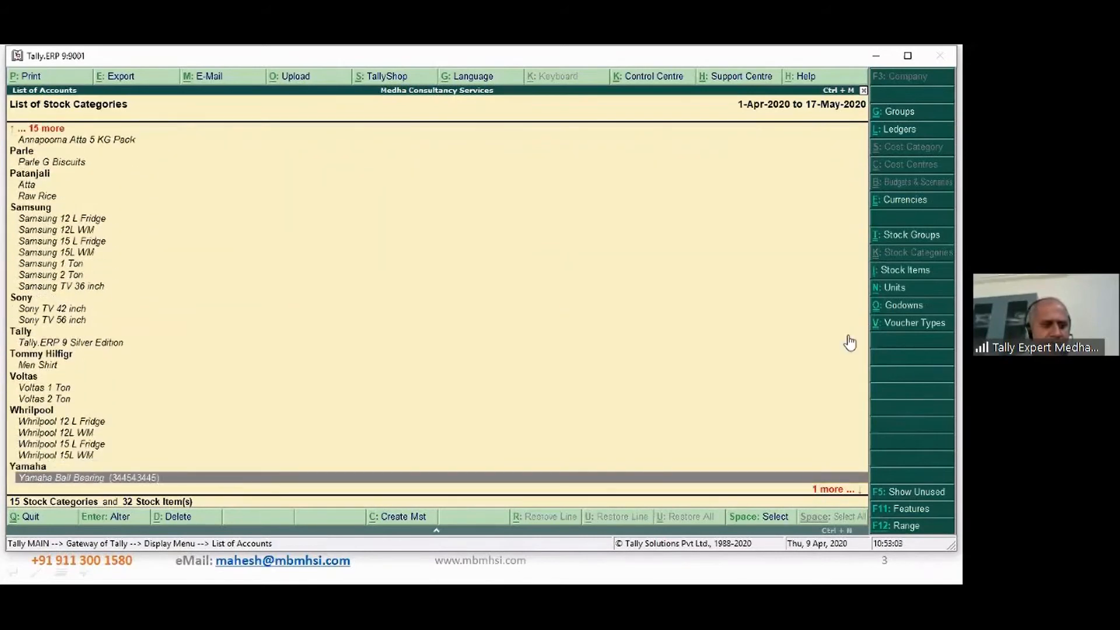
pyautogui.press('Up')
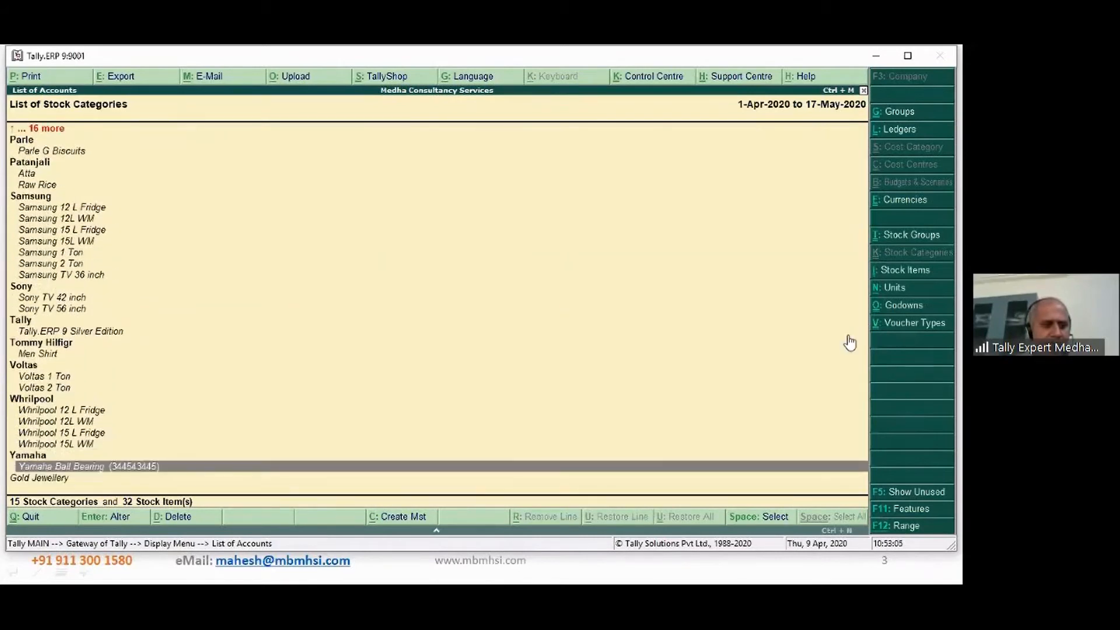
pyautogui.press('Up')
pyautogui.press('Down')
pyautogui.press('Up')
pyautogui.press('Up')
pyautogui.press('Up')
pyautogui.press('Up')
pyautogui.press('Up')
pyautogui.press('Up')
pyautogui.press('Up')
pyautogui.press('Up')
pyautogui.press('Up')
pyautogui.press('Up')
pyautogui.press('Up')
pyautogui.press('Up')
pyautogui.press('Up')
pyautogui.press('Up')
pyautogui.press('Up')
pyautogui.press('Up')
pyautogui.press('Up')
pyautogui.press('Up')
pyautogui.press('Up')
pyautogui.press('Up')
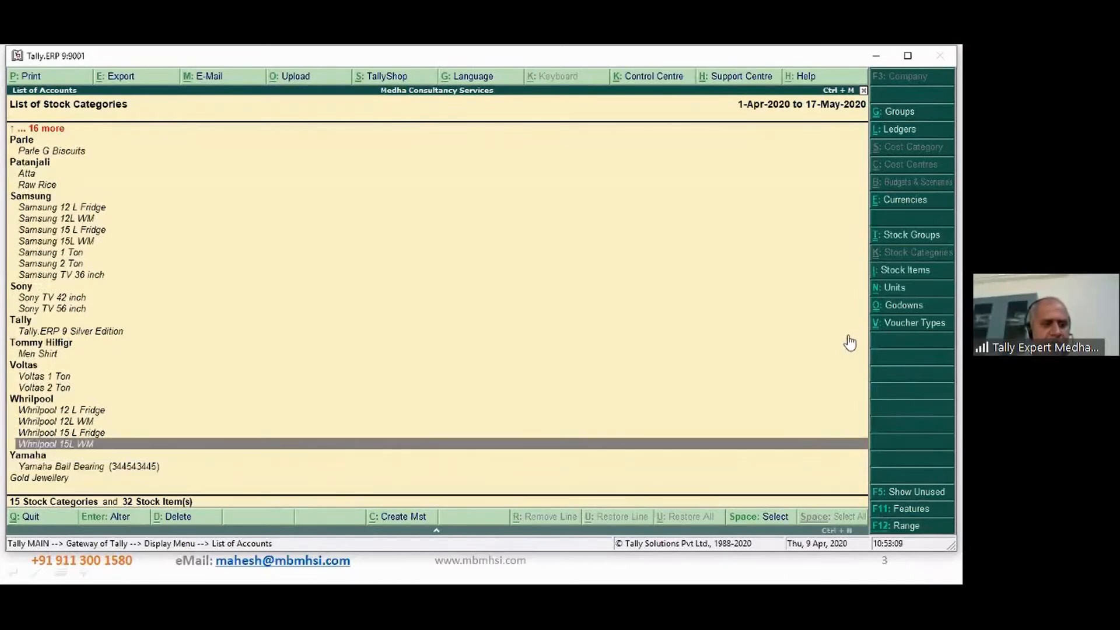
# Check the part number beside Bosch Ball Bearing under the Bosch category, and go back to the first category, Apple.
pyautogui.press('Down')
pyautogui.press('Down')
pyautogui.press('Down')
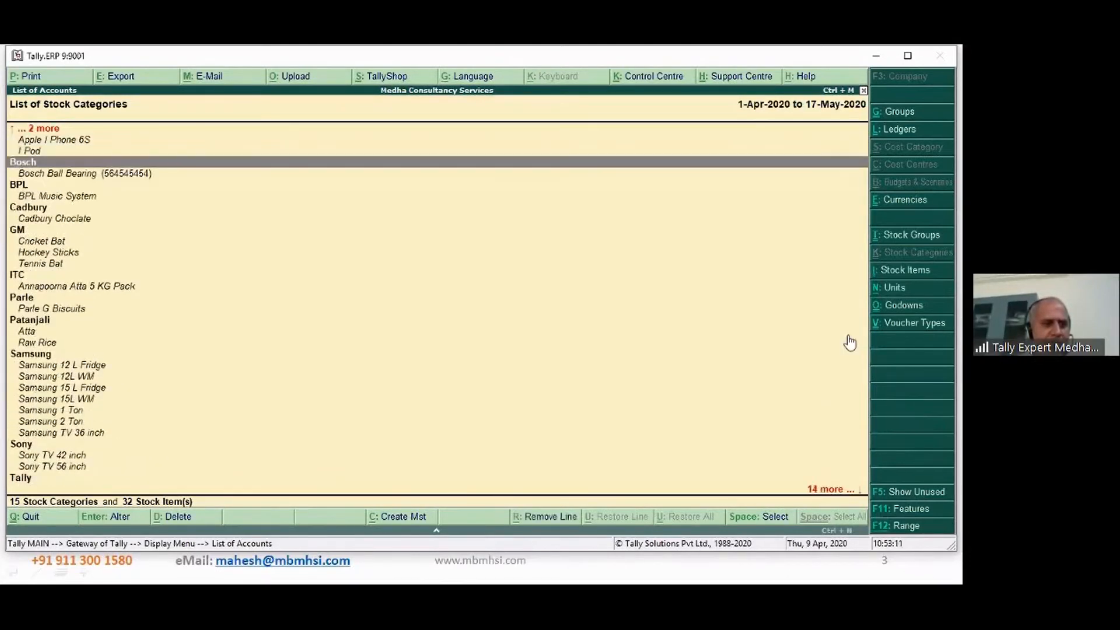
pyautogui.press('Up')
pyautogui.press('Down')
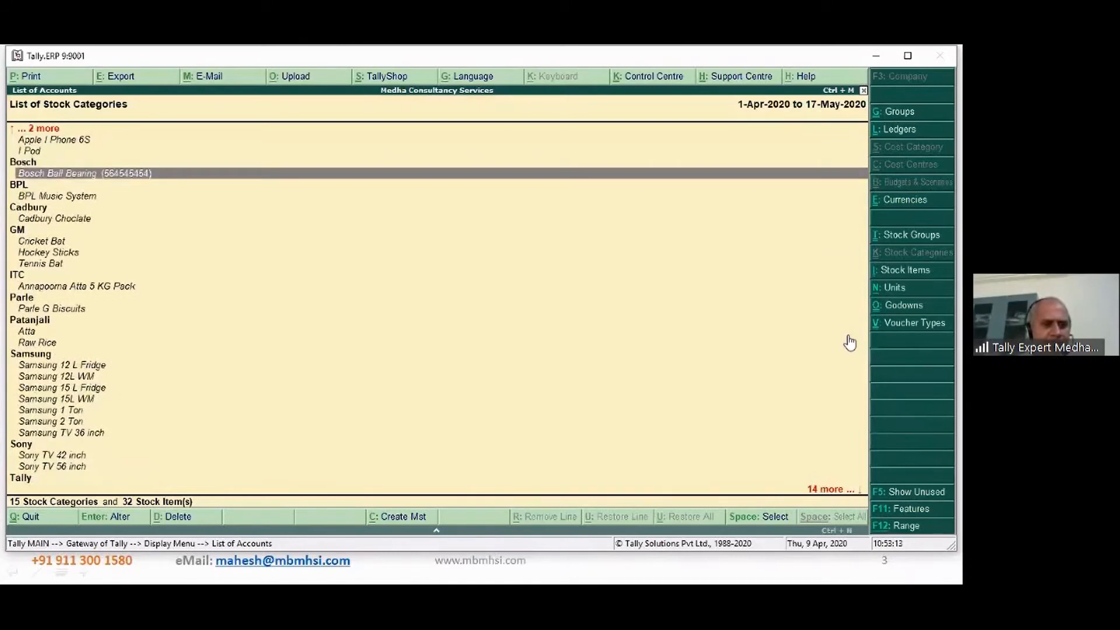
pyautogui.press('Up')
pyautogui.press('Up')
pyautogui.press('Up')
pyautogui.press('Up')
pyautogui.press('Up')
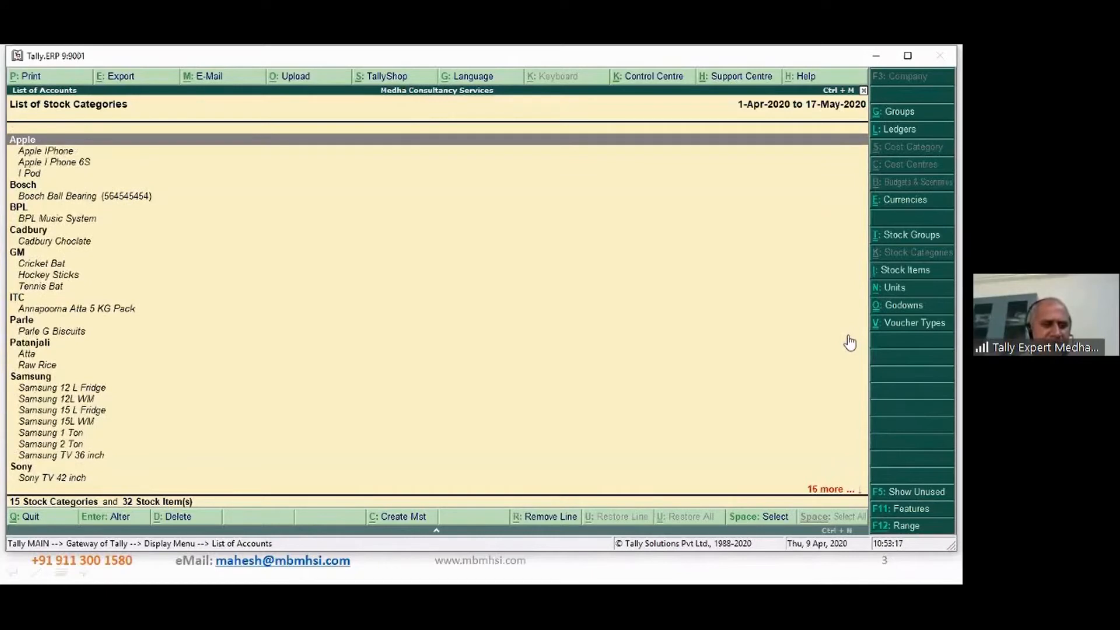
pyautogui.press('Down')
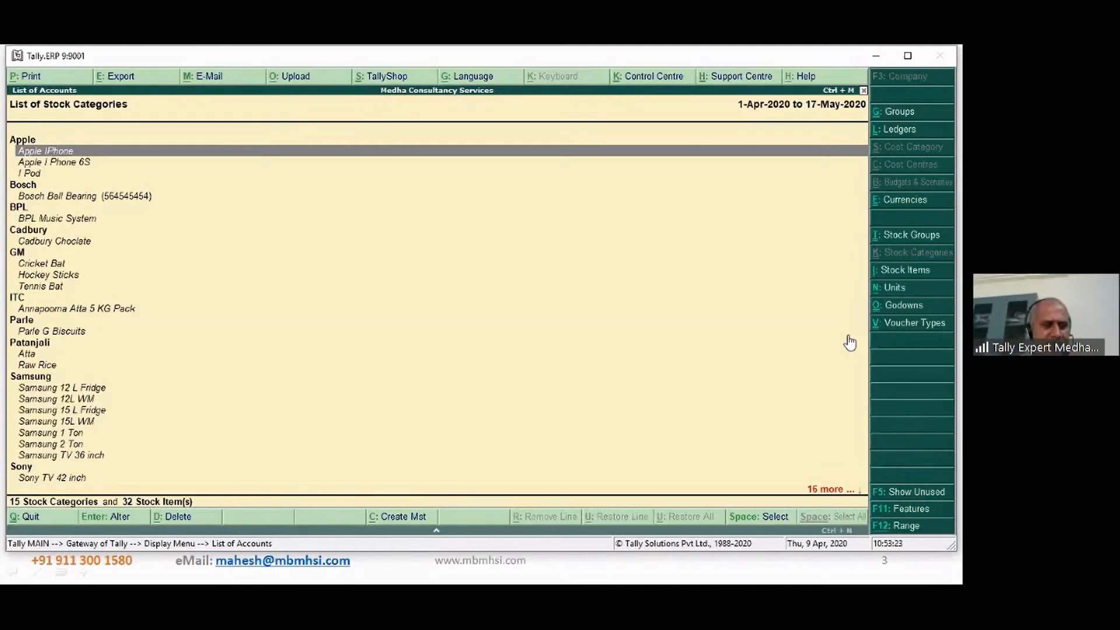
pyautogui.press('Down')
pyautogui.press('Down')
pyautogui.press('Down')
pyautogui.press('Down')
pyautogui.press('Down')
pyautogui.press('Down')
pyautogui.press('Down')
pyautogui.press('Down')
pyautogui.press('Down')
pyautogui.press('Down')
pyautogui.press('Down')
pyautogui.press('Down')
pyautogui.press('Down')
pyautogui.press('Down')
pyautogui.press('Down')
pyautogui.press('Down')
pyautogui.press('Down')
pyautogui.press('Down')
pyautogui.press('Down')
pyautogui.press('Down')
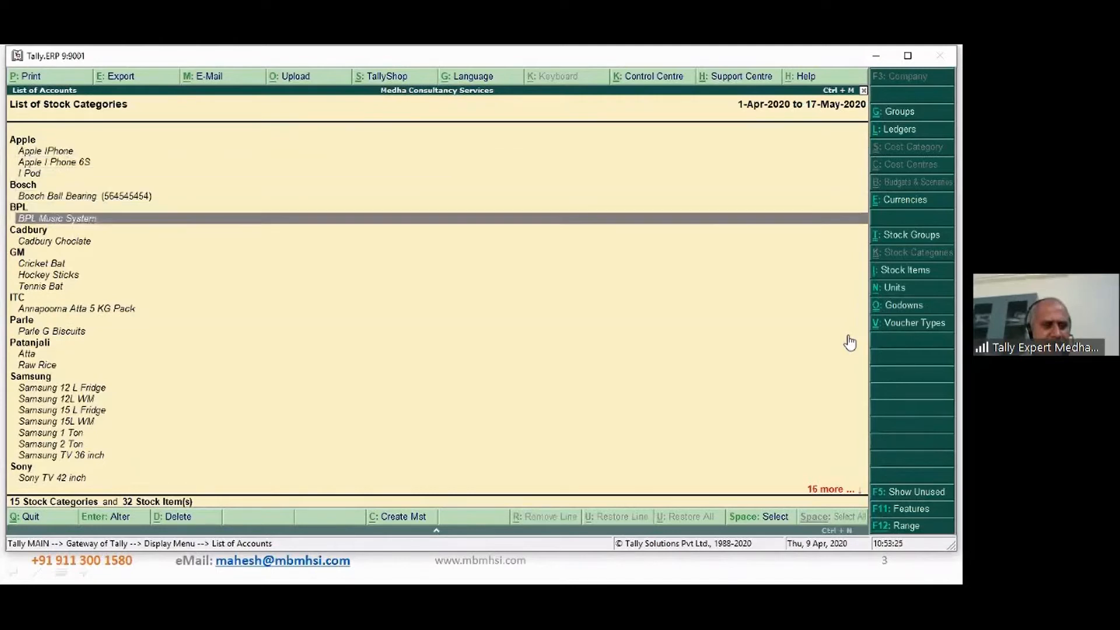
pyautogui.press('Up')
pyautogui.press('Up')
pyautogui.press('Up')
pyautogui.press('Up')
pyautogui.press('Up')
pyautogui.press('Up')
pyautogui.press('Up')
pyautogui.press('Up')
pyautogui.press('Up')
pyautogui.press('Up')
pyautogui.press('Up')
pyautogui.press('Up')
pyautogui.press('Up')
pyautogui.press('Up')
pyautogui.press('Up')
pyautogui.press('Up')
pyautogui.press('Up')
pyautogui.press('Up')
pyautogui.press('Up')
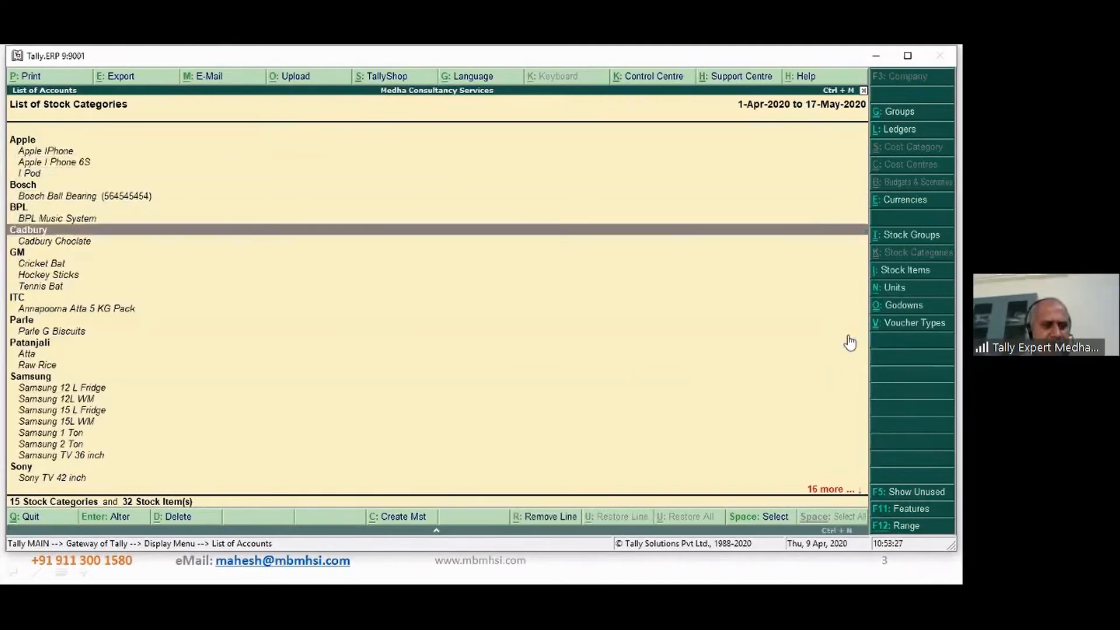
pyautogui.press('Up')
pyautogui.press('Up')
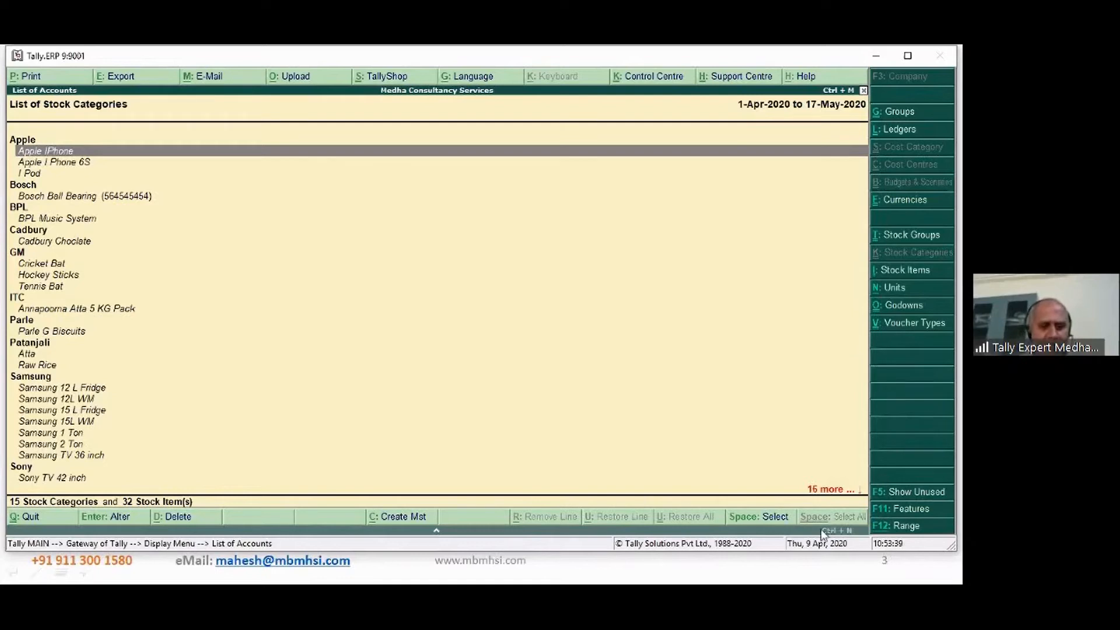
# Consult the Advanced Inventory Management slide in PowerPoint, and close the stock category list to return to the Gateway of Tally.
pyautogui.click(673, 579)
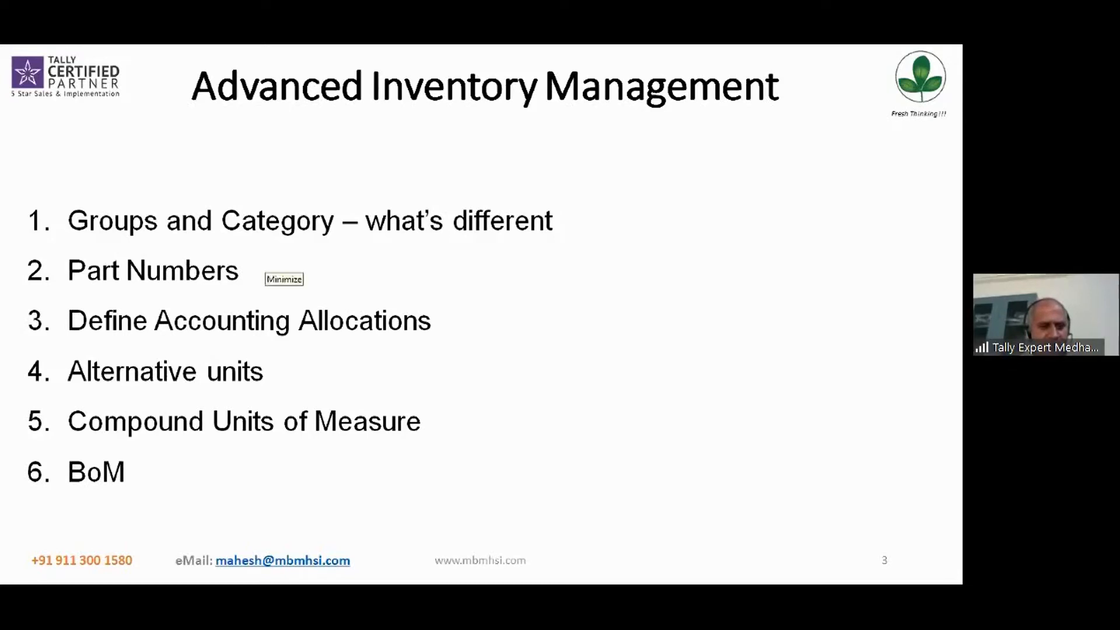
pyautogui.hotkey('alt', 'Tab')
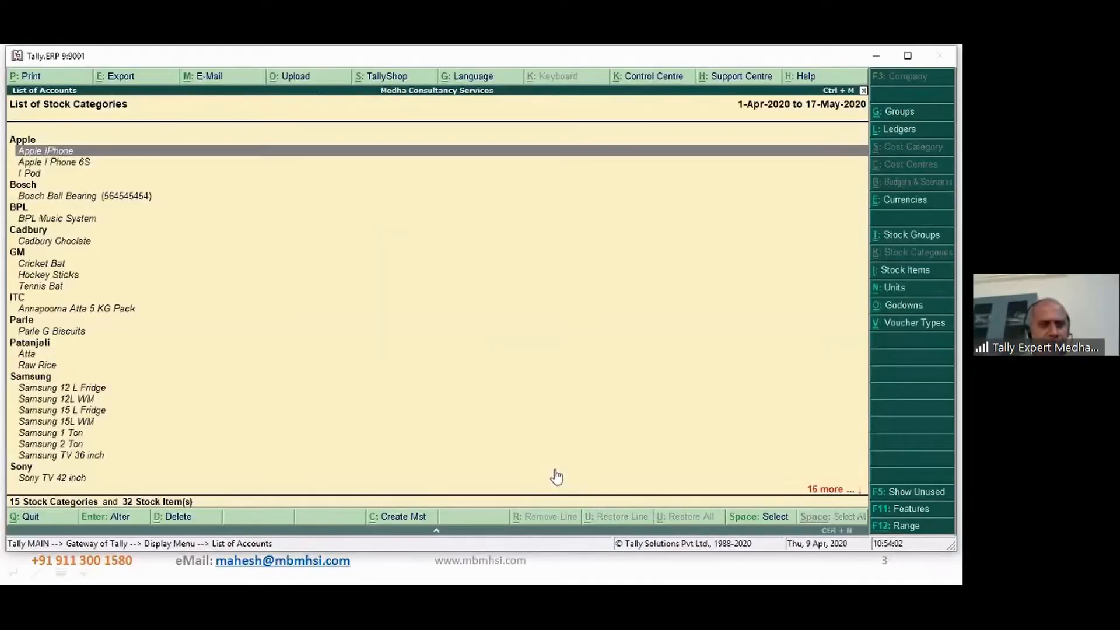
pyautogui.press('Escape')
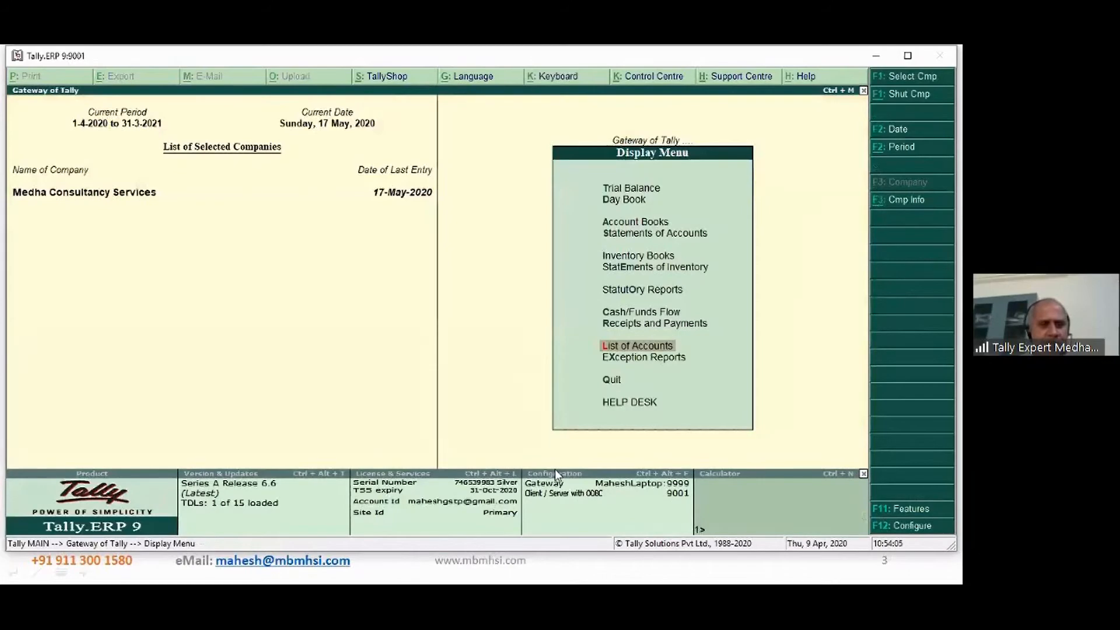
pyautogui.press('Escape')
pyautogui.hotkey('alt', 'Tab')
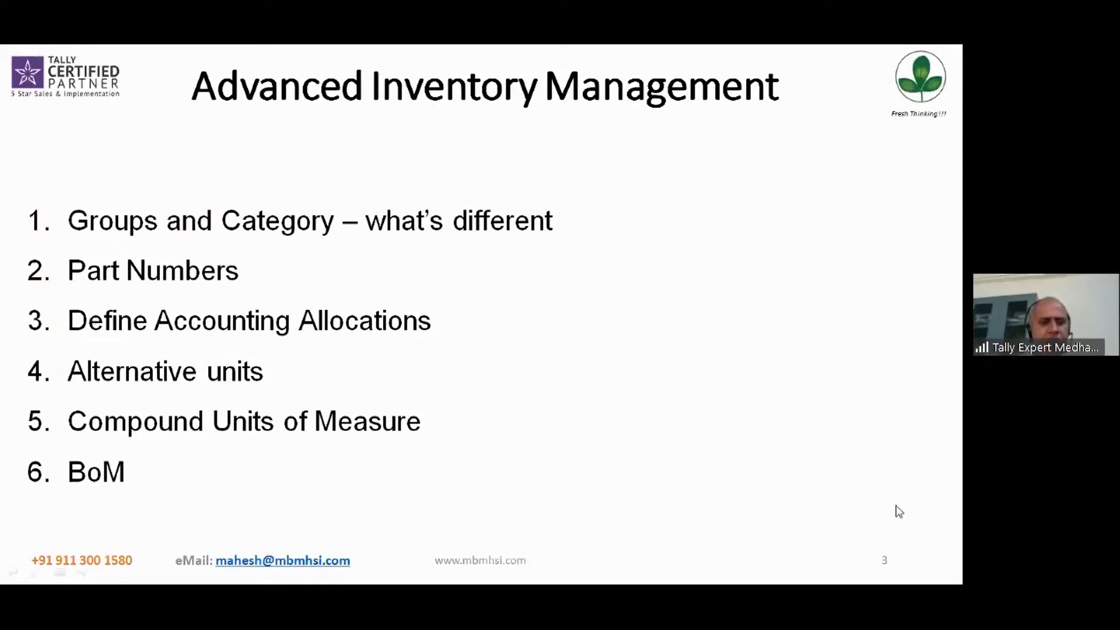
pyautogui.hotkey('alt', 'Tab')
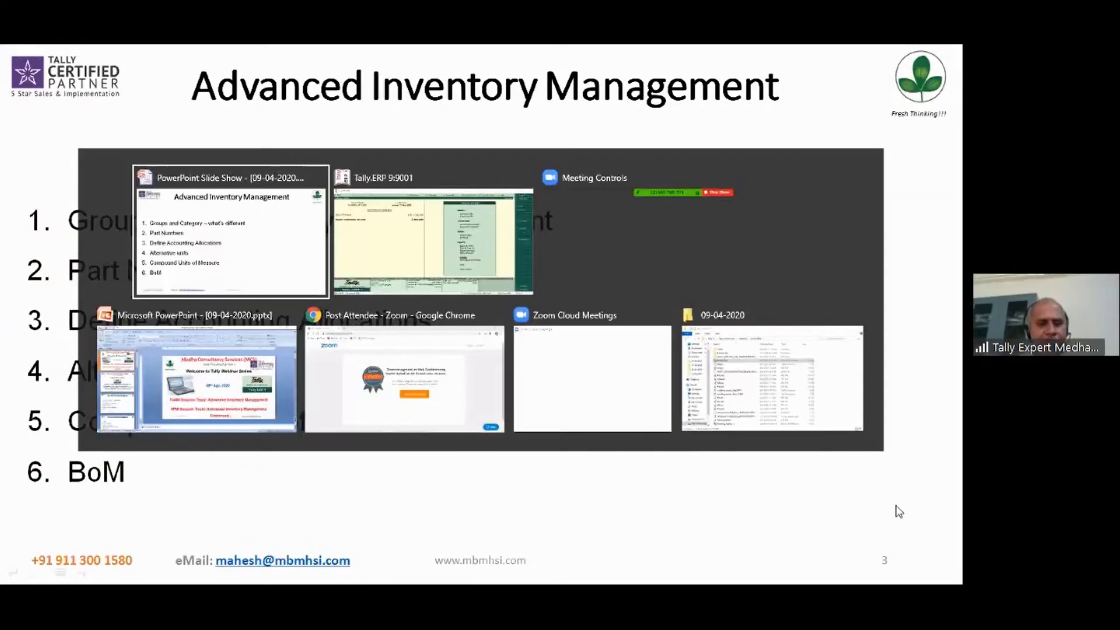
pyautogui.hotkey('alt', 'Tab')
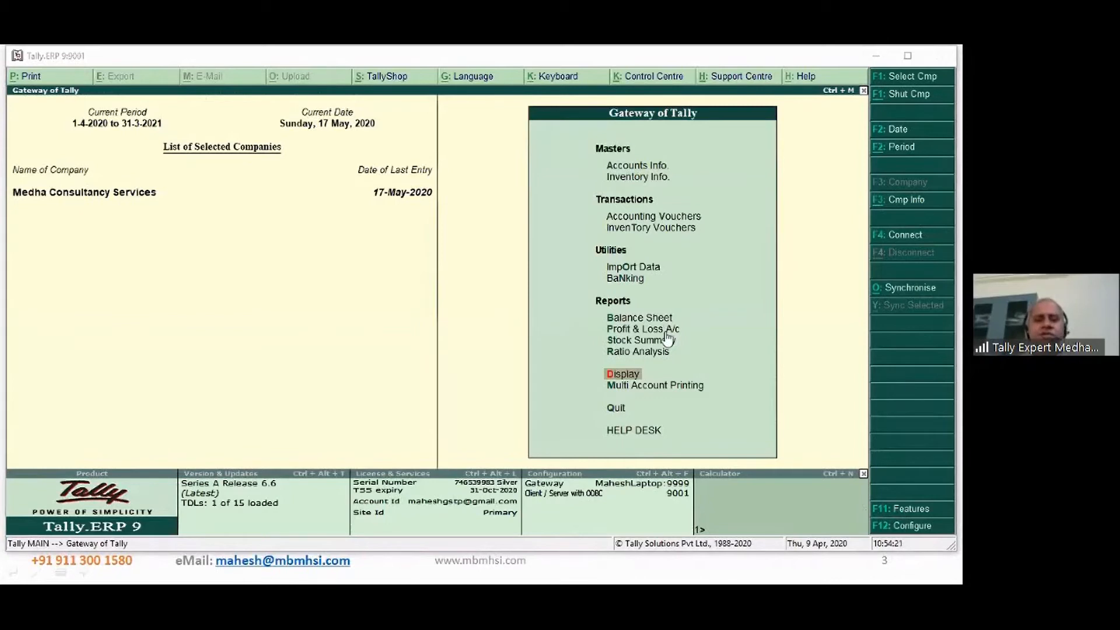
pyautogui.click(611, 376)
pyautogui.press('Escape')
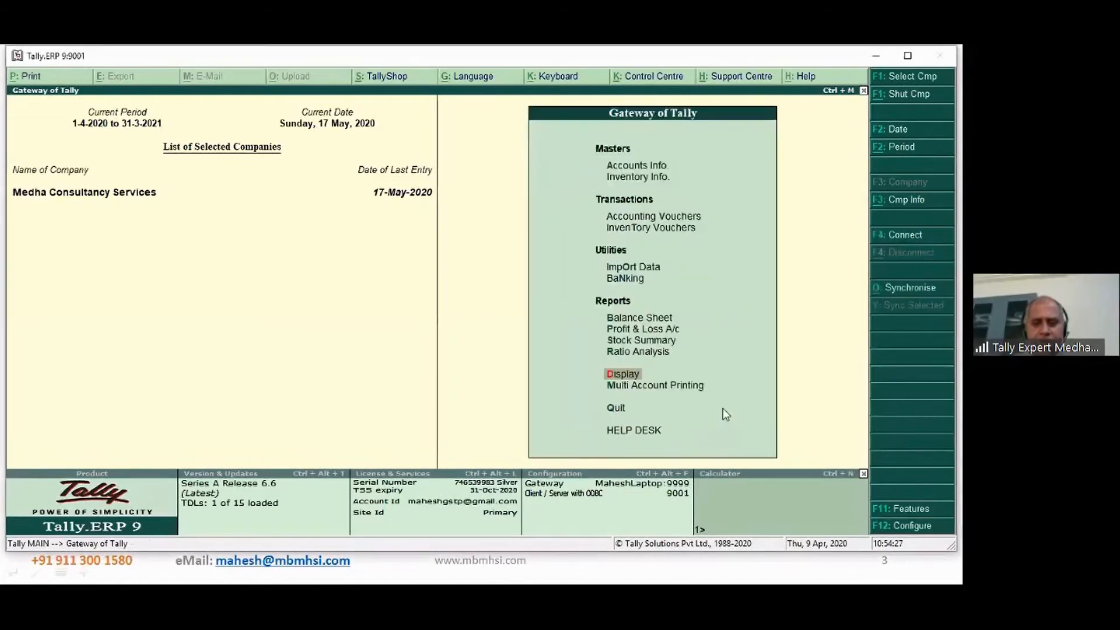
# View the Profit & Loss A/c with Sales Accounts expanded to examine its individual sales ledgers, and close the report.
pyautogui.press('Up')
pyautogui.press('Up')
pyautogui.press('Up')
pyautogui.press('Return')
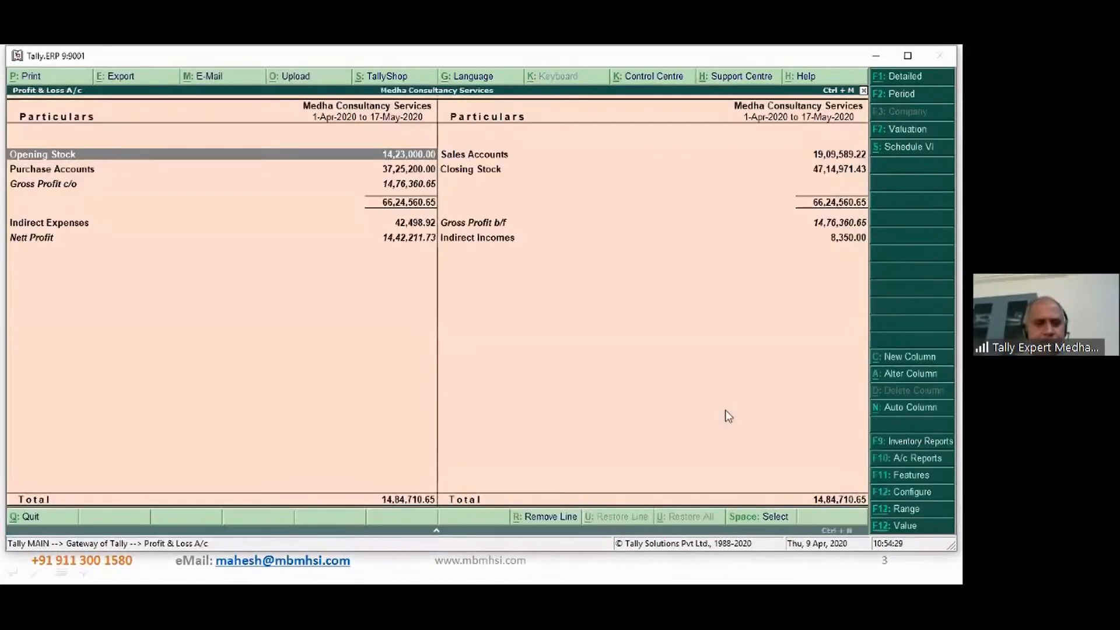
pyautogui.press('Right')
pyautogui.hotkey('shift', 'Return')
pyautogui.press('Down')
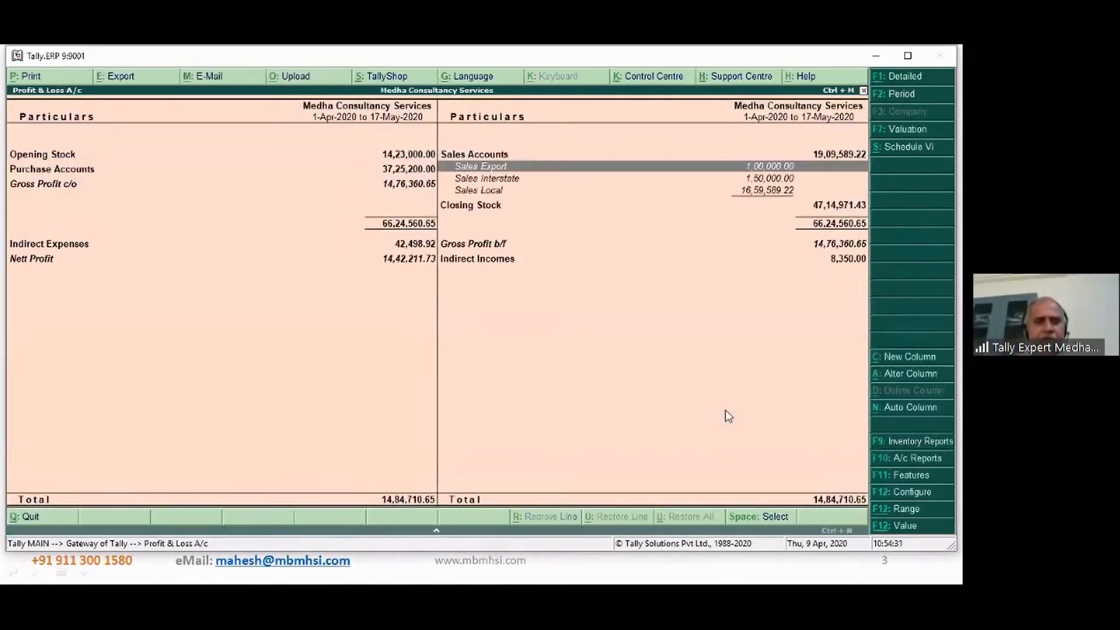
pyautogui.press('Down')
pyautogui.press('Down')
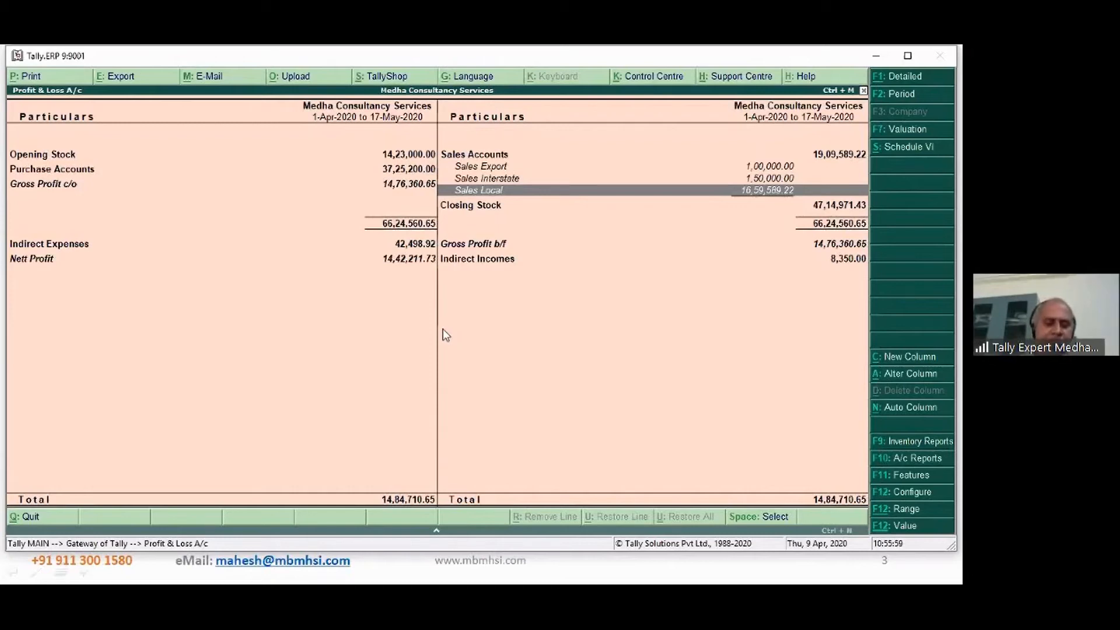
pyautogui.press('Escape')
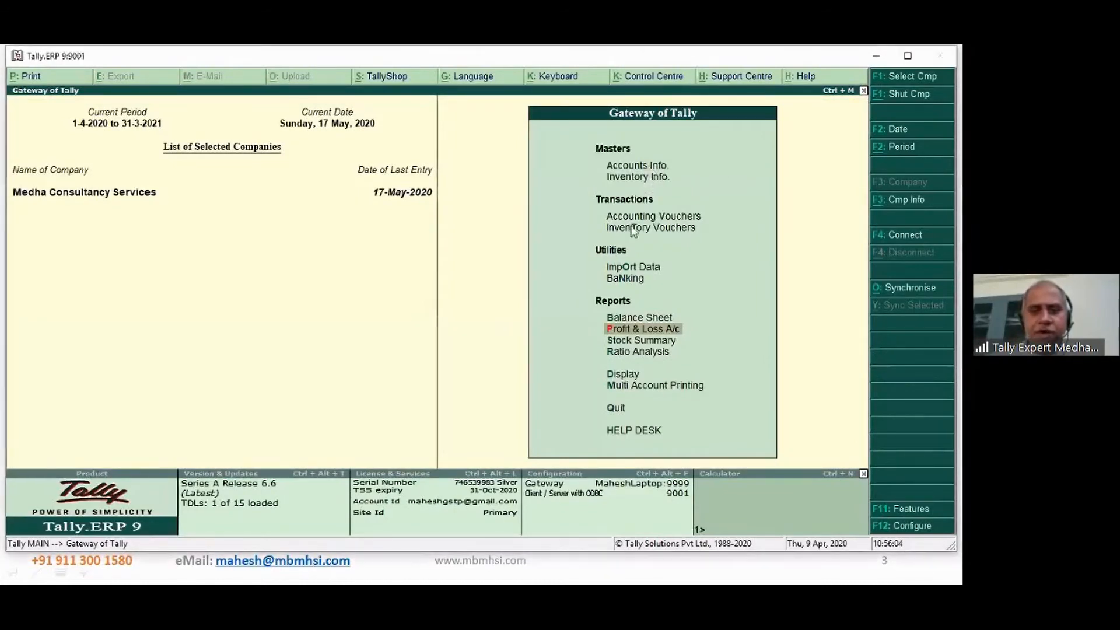
# Start creating multiple ledgers under the Sales Accounts group.
pyautogui.press('a')
pyautogui.press('l')
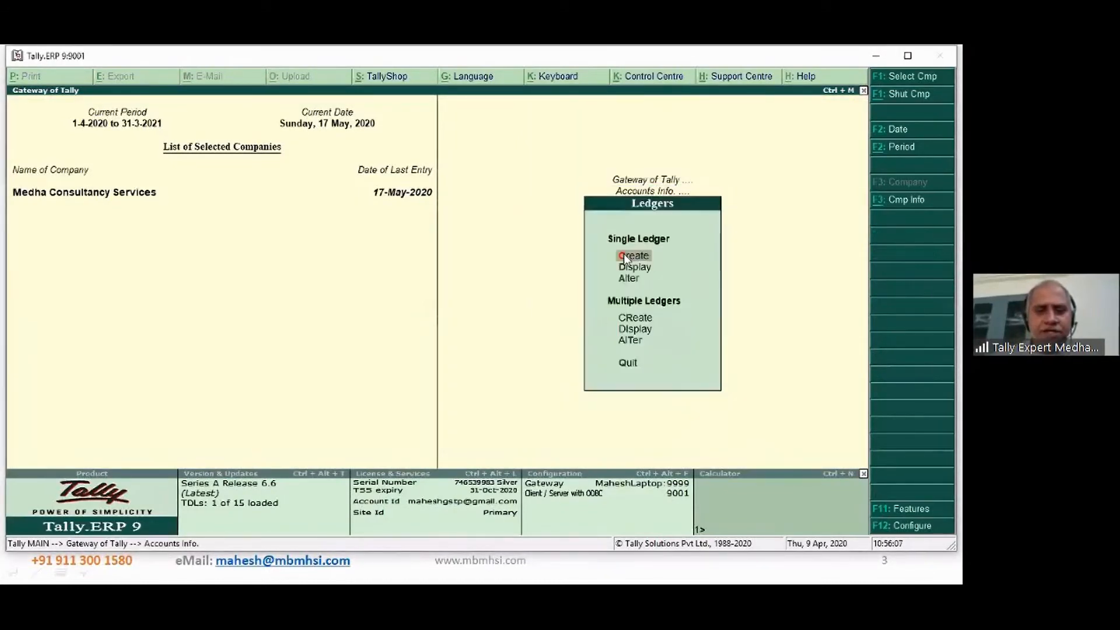
pyautogui.write('r')
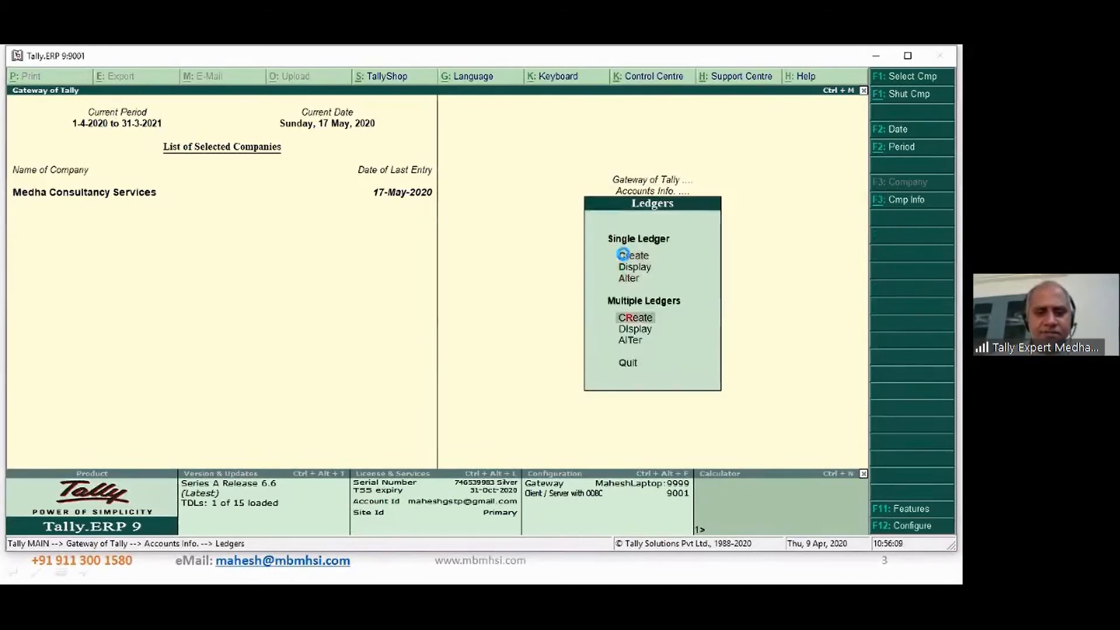
pyautogui.write('Sa')
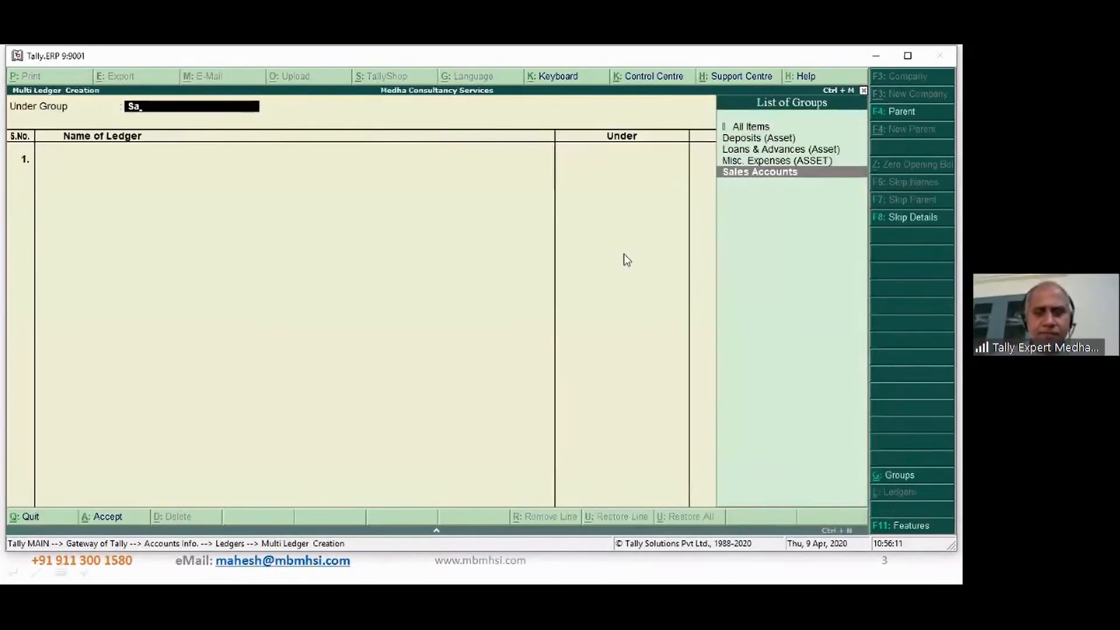
pyautogui.press('Return')
# Add the first new ledger with the name Sale of Washing Machine.
pyautogui.write('Sales v')
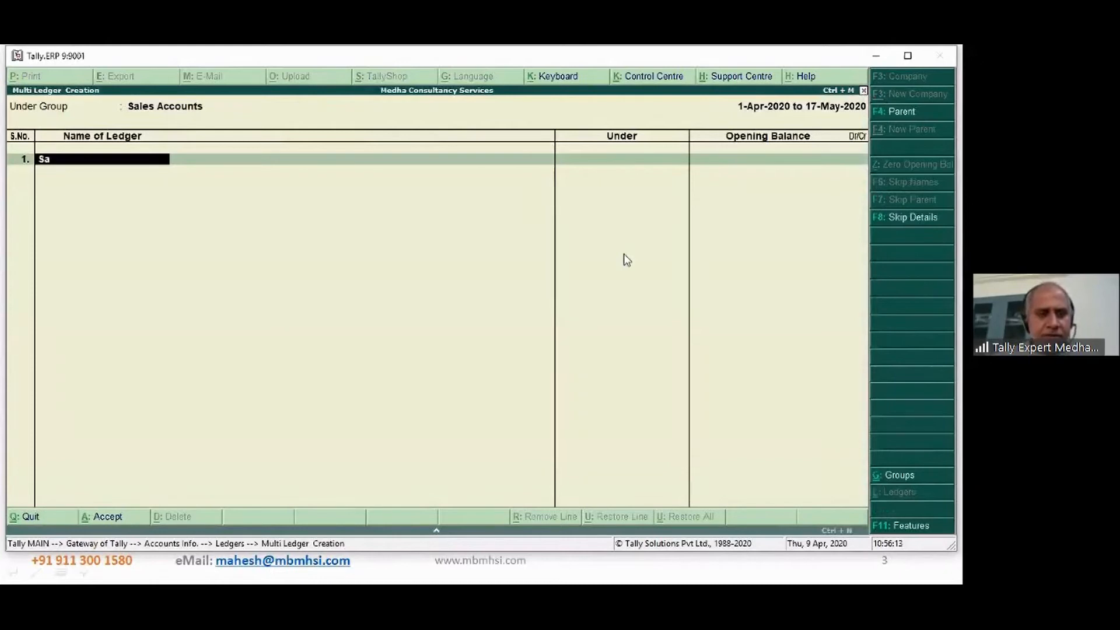
pyautogui.press('BackSpace')
pyautogui.press('BackSpace')
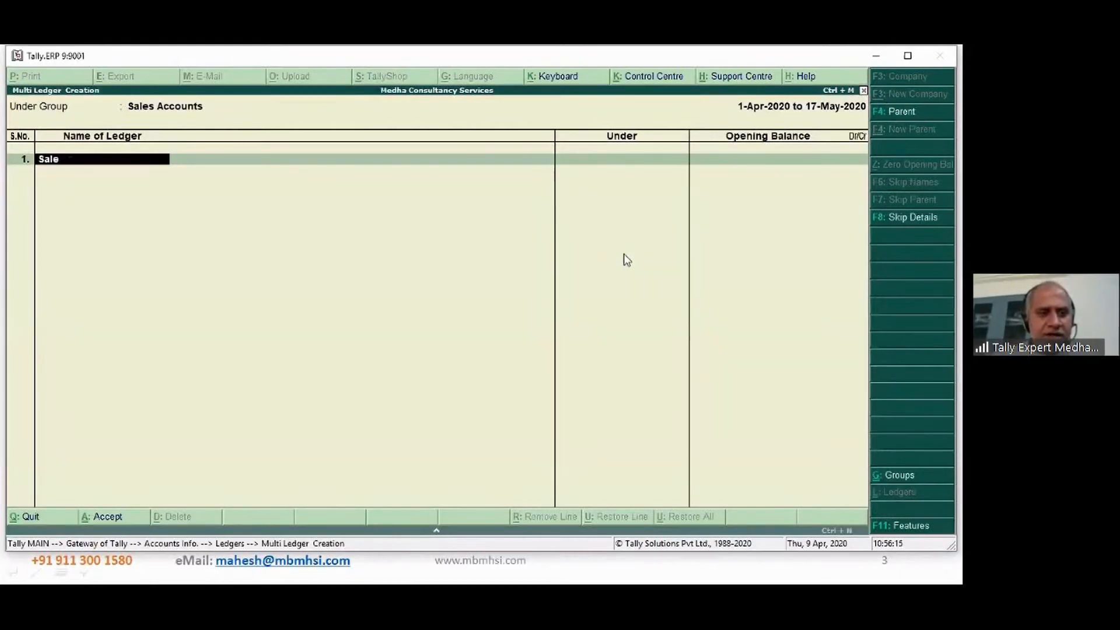
pyautogui.write('of Wash')
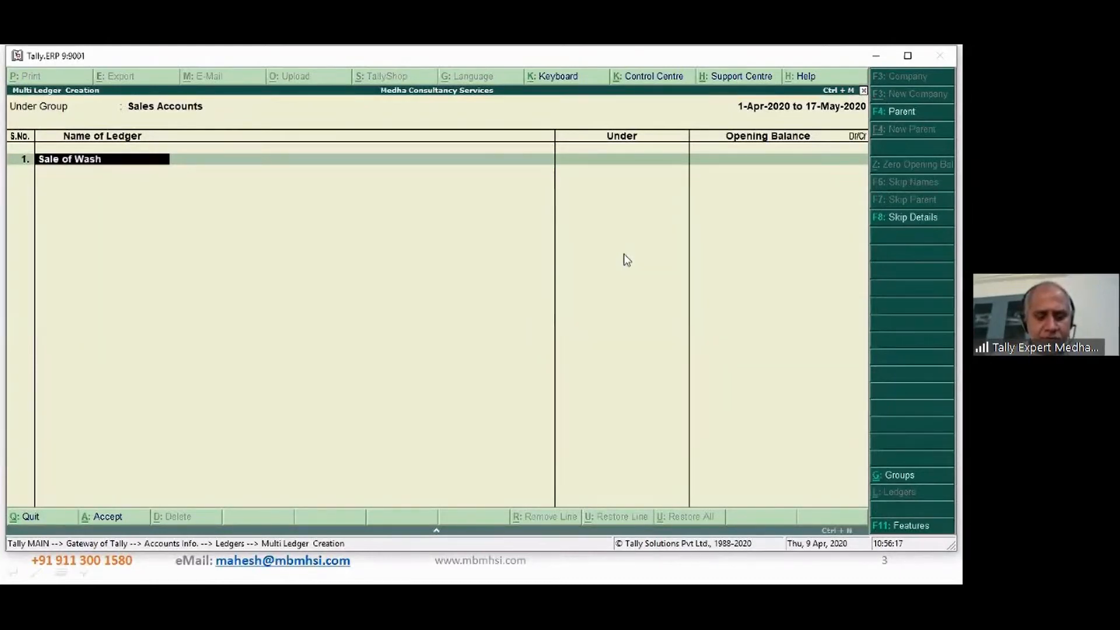
pyautogui.write('ing Machi')
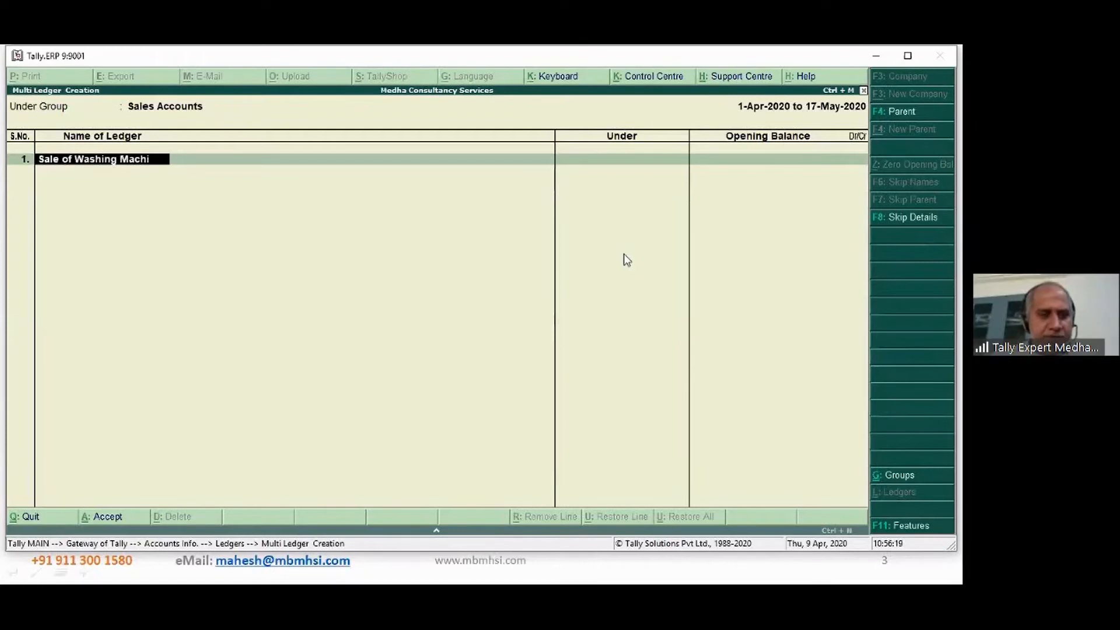
pyautogui.write('ne')
pyautogui.press('Return')
pyautogui.press('Return')
# Enter Sale of Television as the name of the second new ledger.
pyautogui.write('Sa')
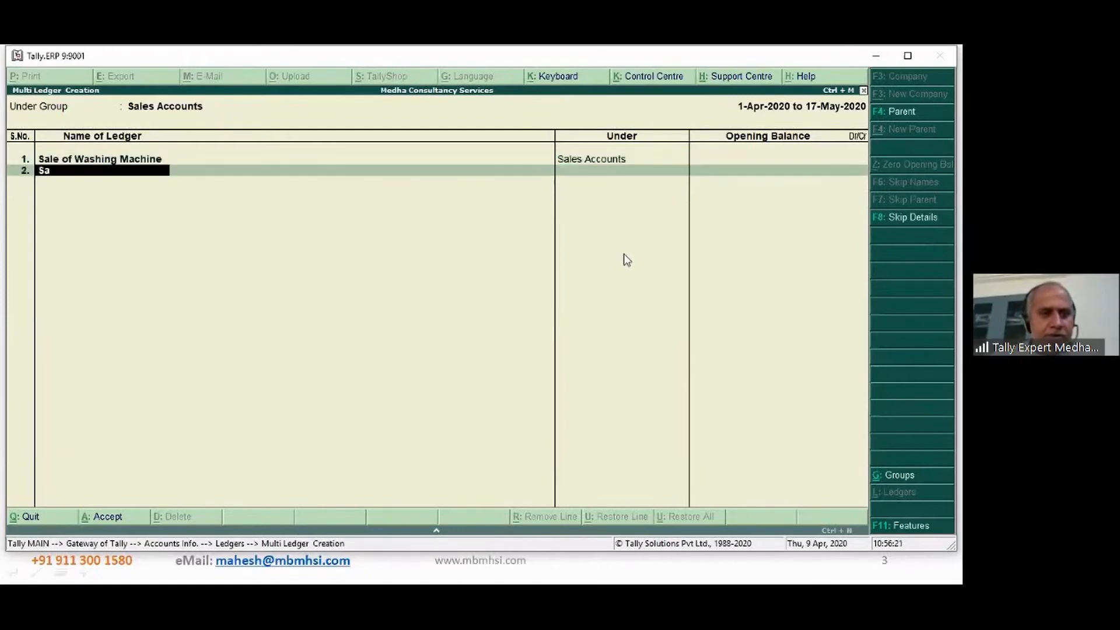
pyautogui.write('les')
pyautogui.press('BackSpace')
pyautogui.write('of Television')
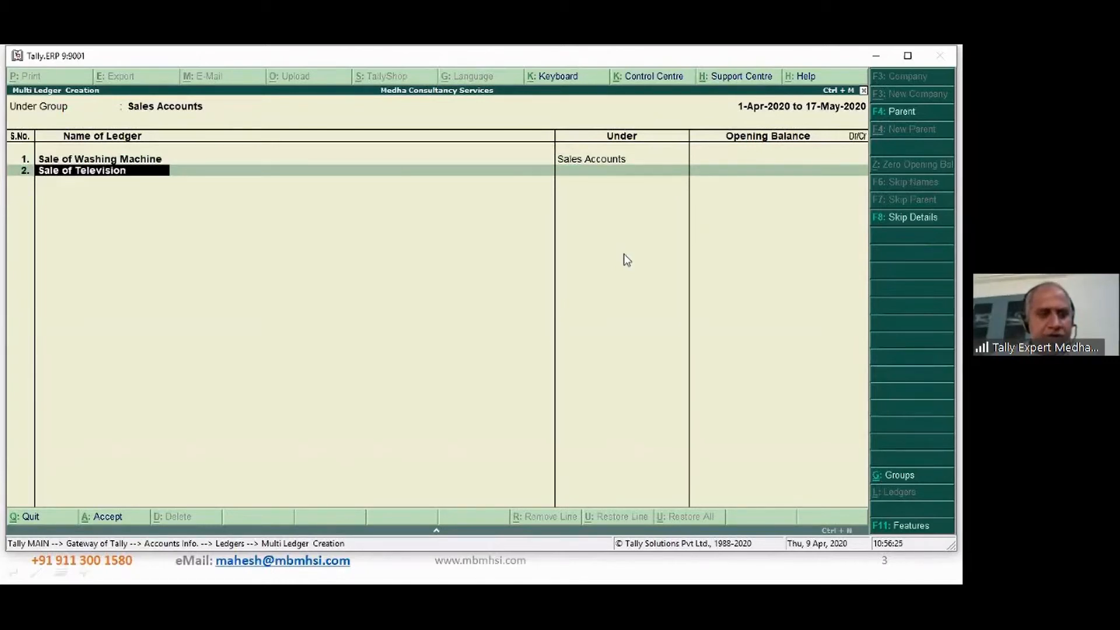
# Complete the Sale of Television ledger row and add a ledger named Sale of Food Products under Sales Accounts.
pyautogui.press('Return')
pyautogui.press('Return')
pyautogui.write('Sales a')
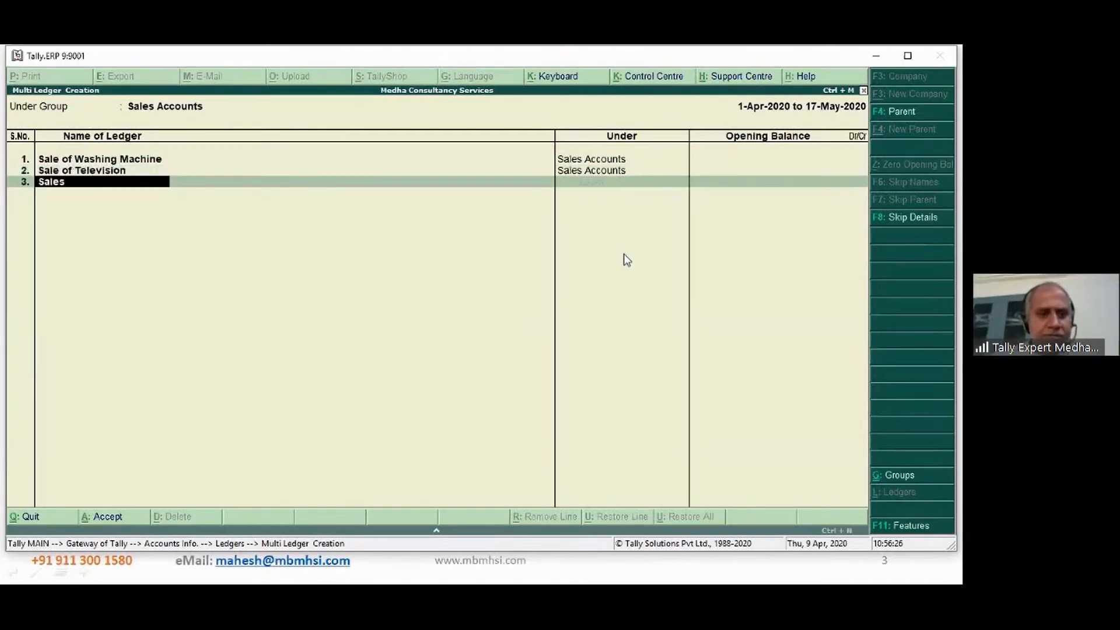
pyautogui.press('BackSpace')
pyautogui.write('of Food Prod')
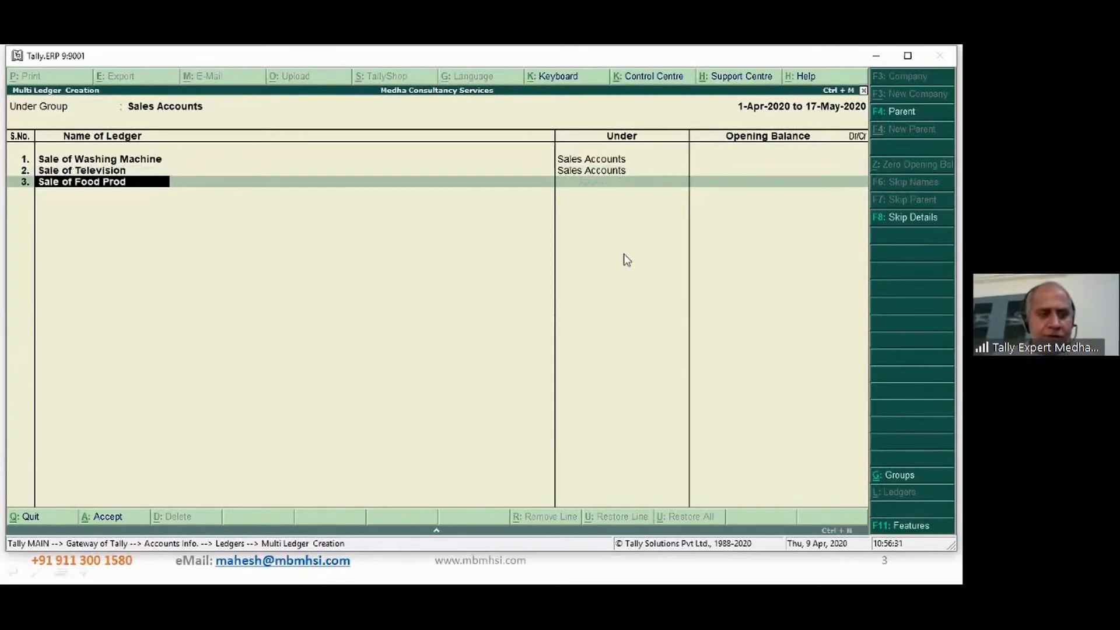
pyautogui.write('ucts')
pyautogui.press('Return')
pyautogui.press('Return')
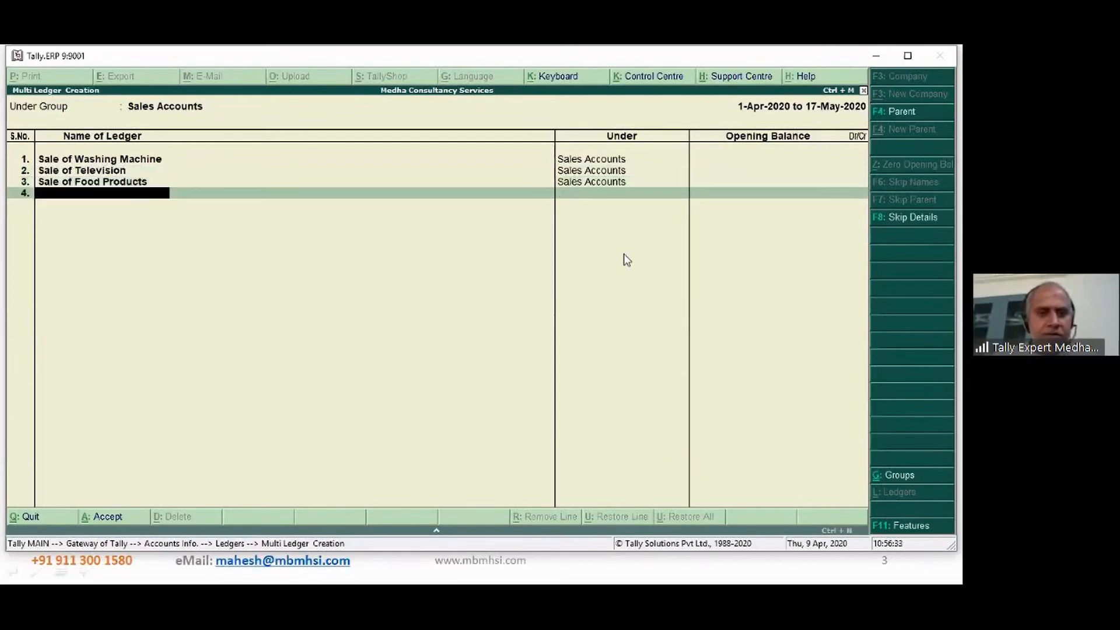
# Add a ledger named Sale of Mobile Phones under Sales Accounts and save the new ledgers.
pyautogui.write('Sale of')
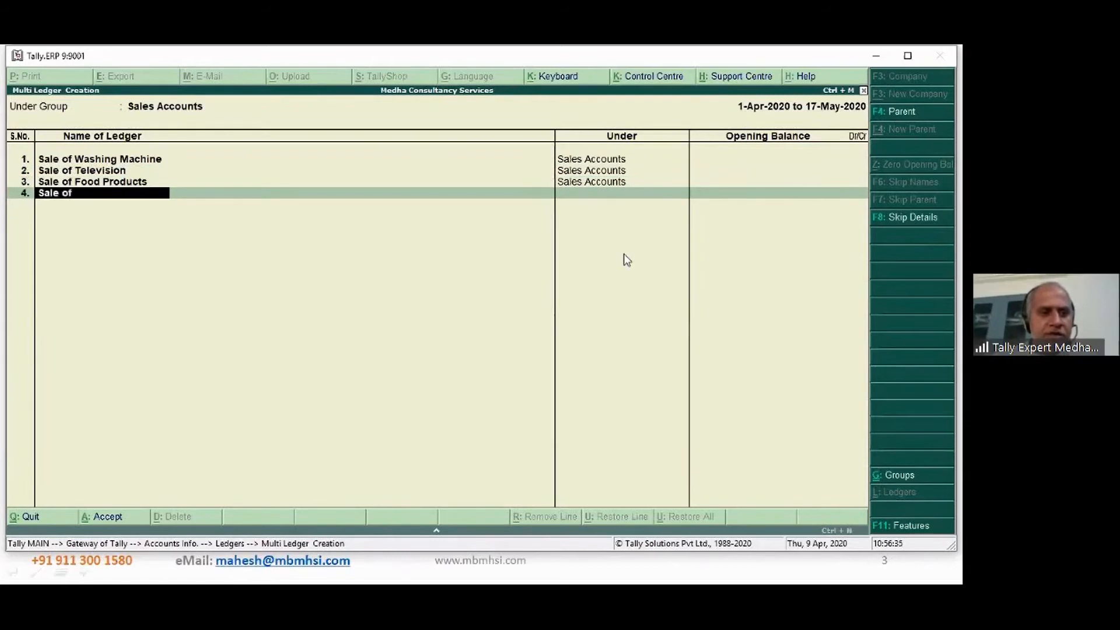
pyautogui.write(' Mobile P')
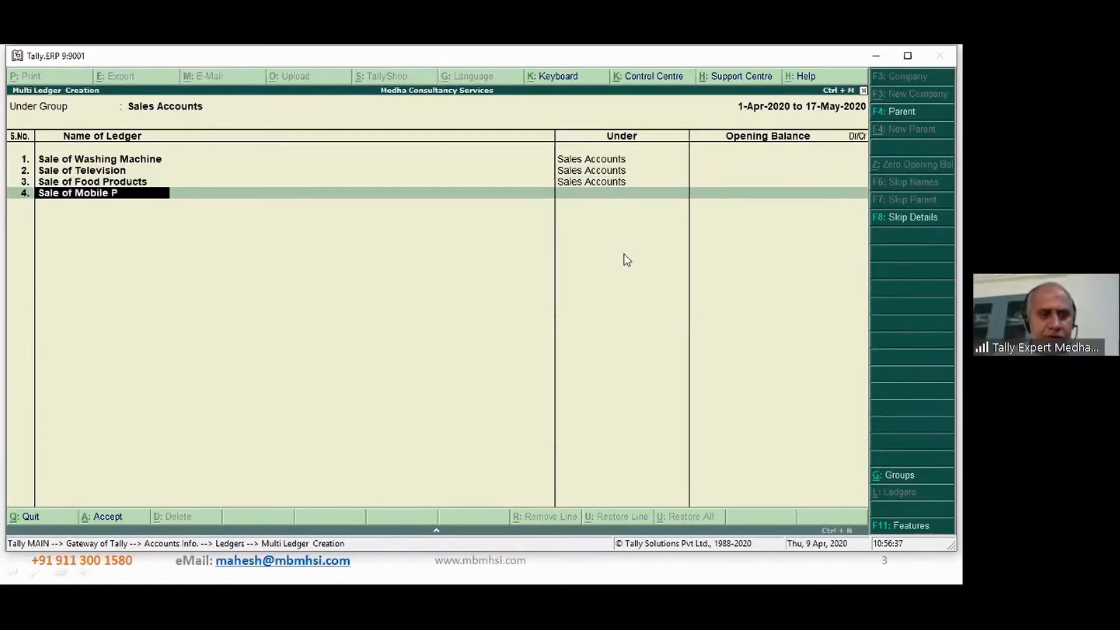
pyautogui.write('hones')
pyautogui.press('Return')
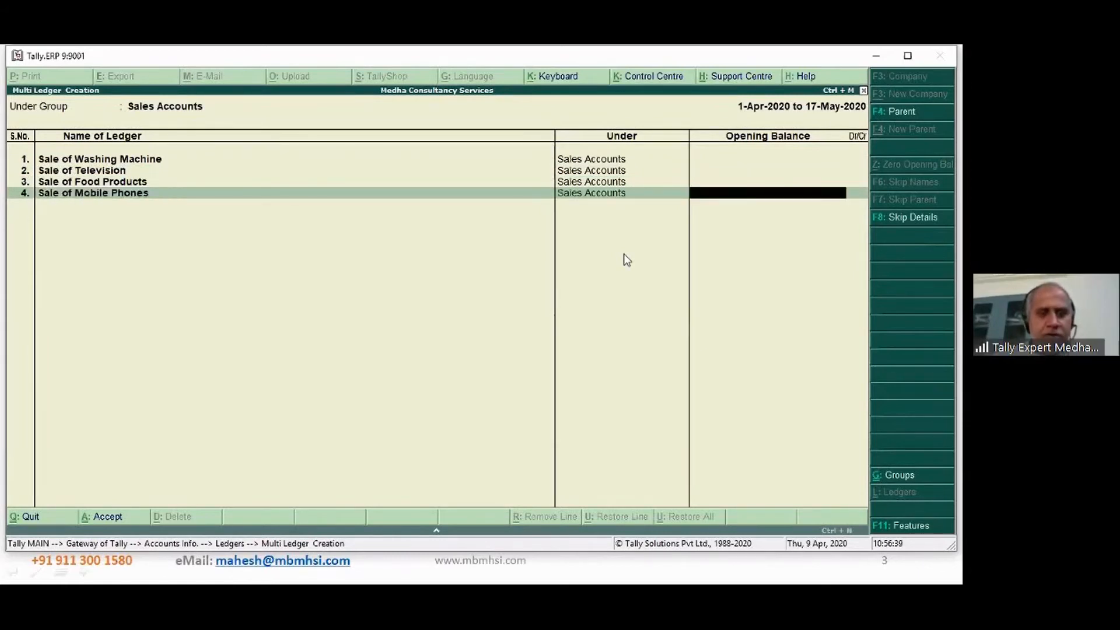
pyautogui.press('Return')
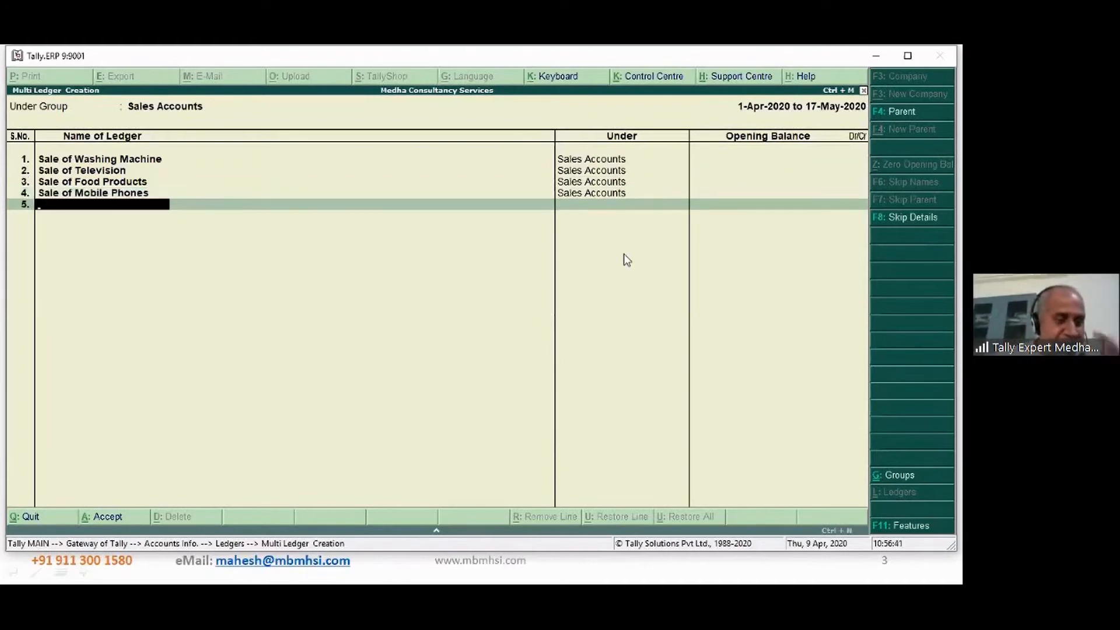
pyautogui.press('Return')
pyautogui.press('Return')
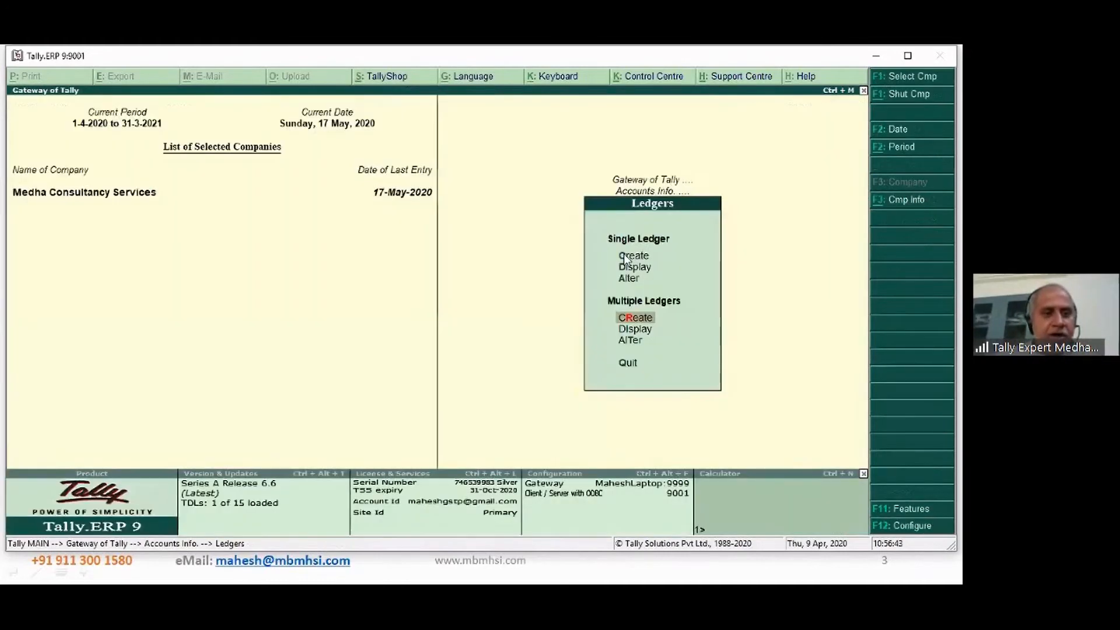
# Open the existing Apple IPhone stock item for alteration from the inventory masters.
pyautogui.press('Escape')
pyautogui.press('Escape')
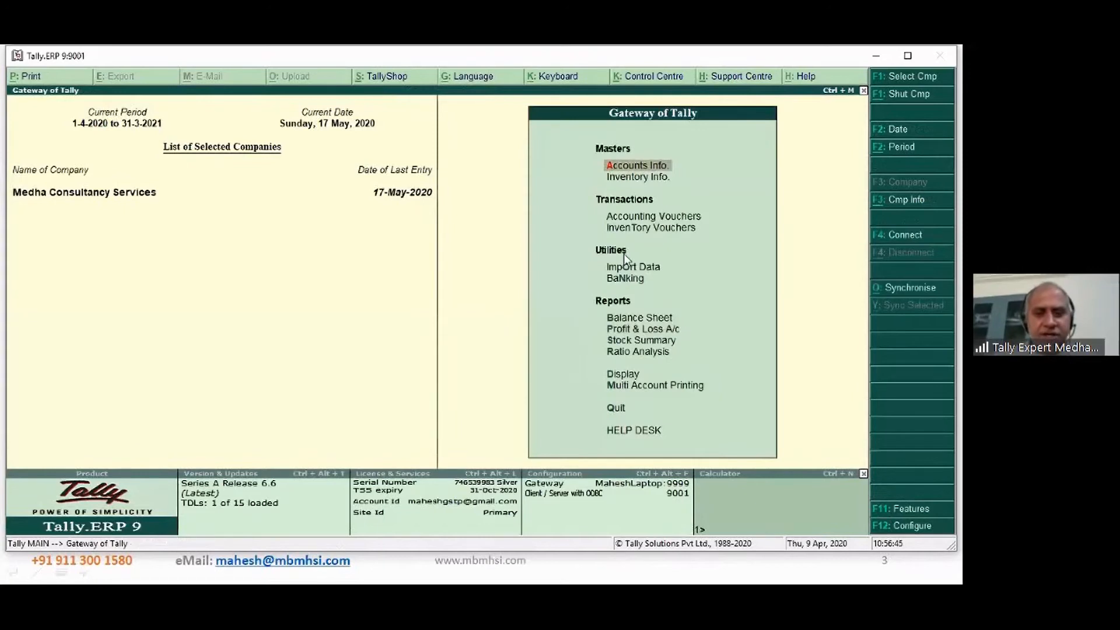
pyautogui.press('Down')
pyautogui.press('Return')
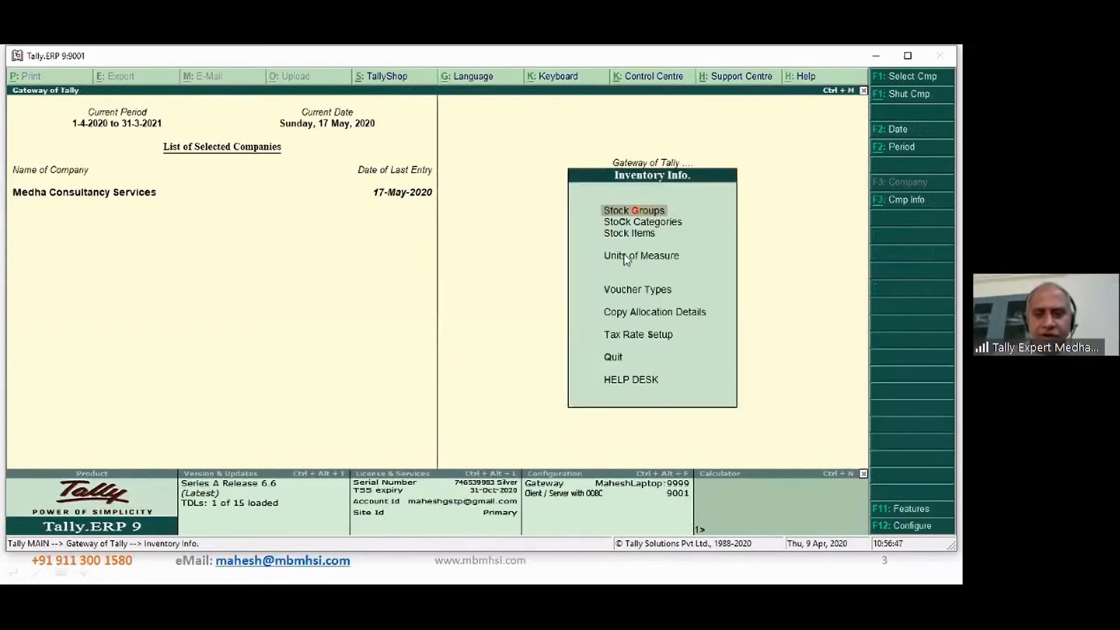
pyautogui.press('Down')
pyautogui.press('Down')
pyautogui.press('Return')
pyautogui.press('Down')
pyautogui.press('Down')
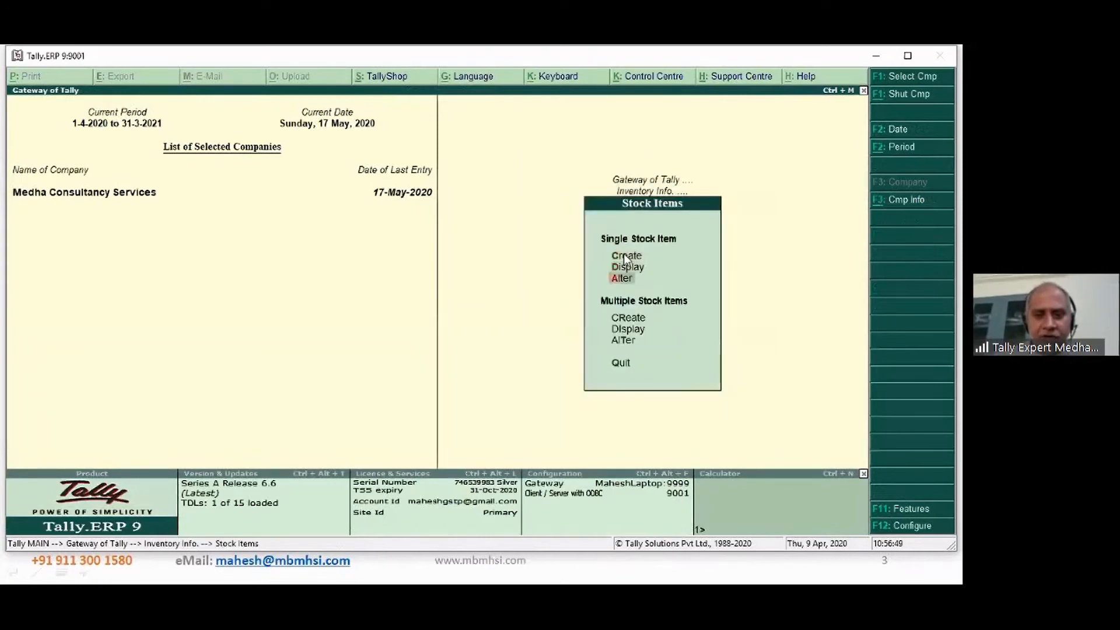
pyautogui.press('Return')
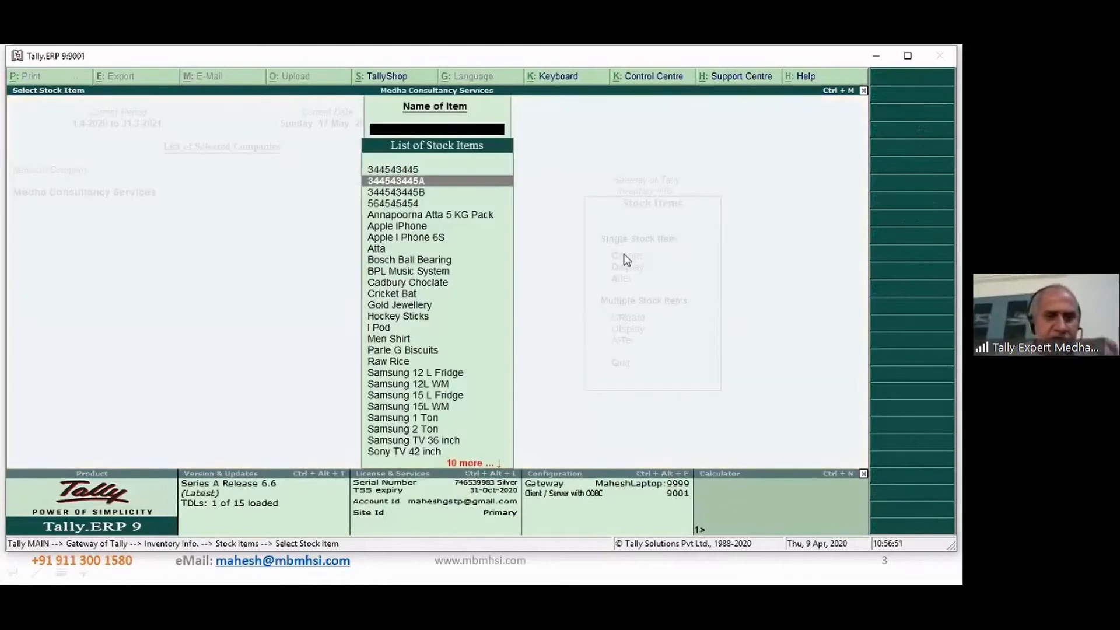
pyautogui.press('Down')
pyautogui.press('Down')
pyautogui.press('Down')
pyautogui.press('Down')
pyautogui.press('Return')
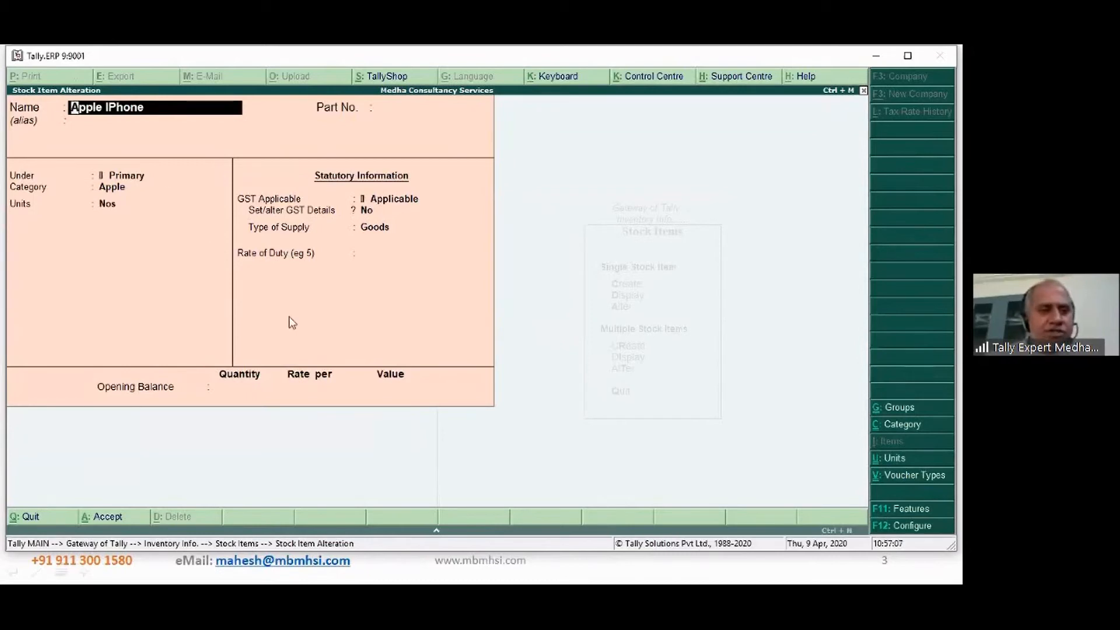
# Enable specifying default ledger allocation for invoicing in the stock item configuration and save it.
pyautogui.click(933, 526)
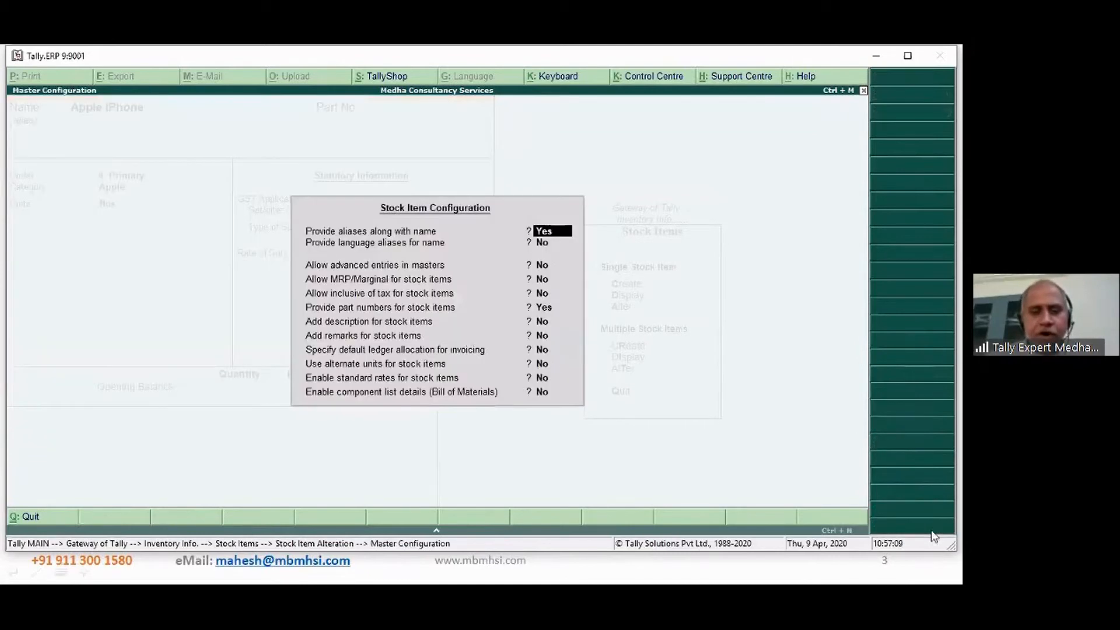
pyautogui.click(542, 350)
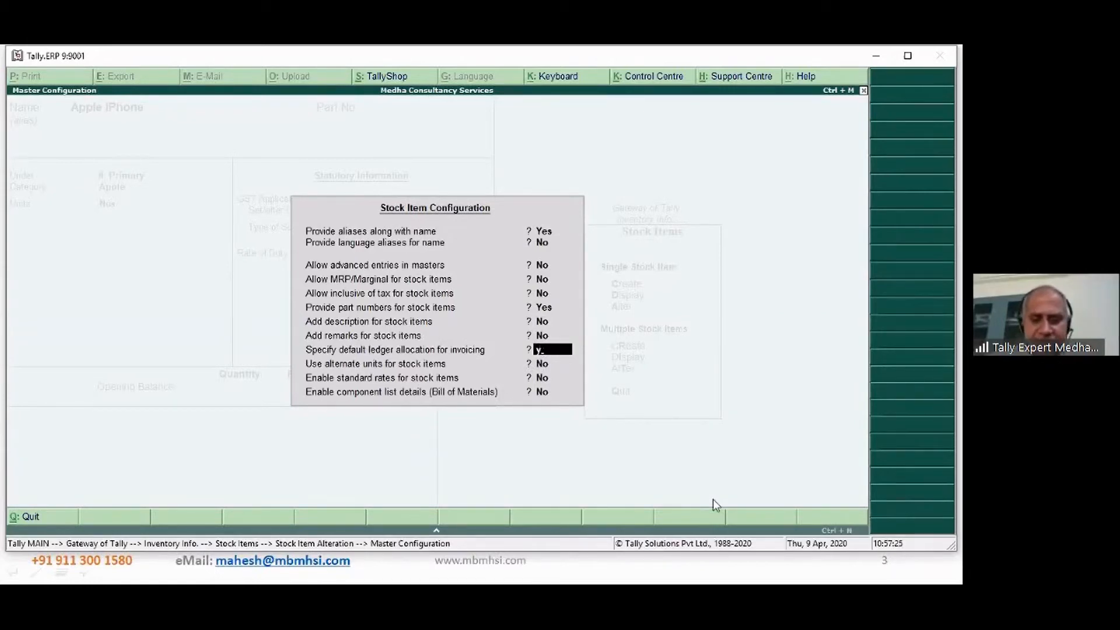
pyautogui.press('y')
pyautogui.hotkey('ctrl', 'a')
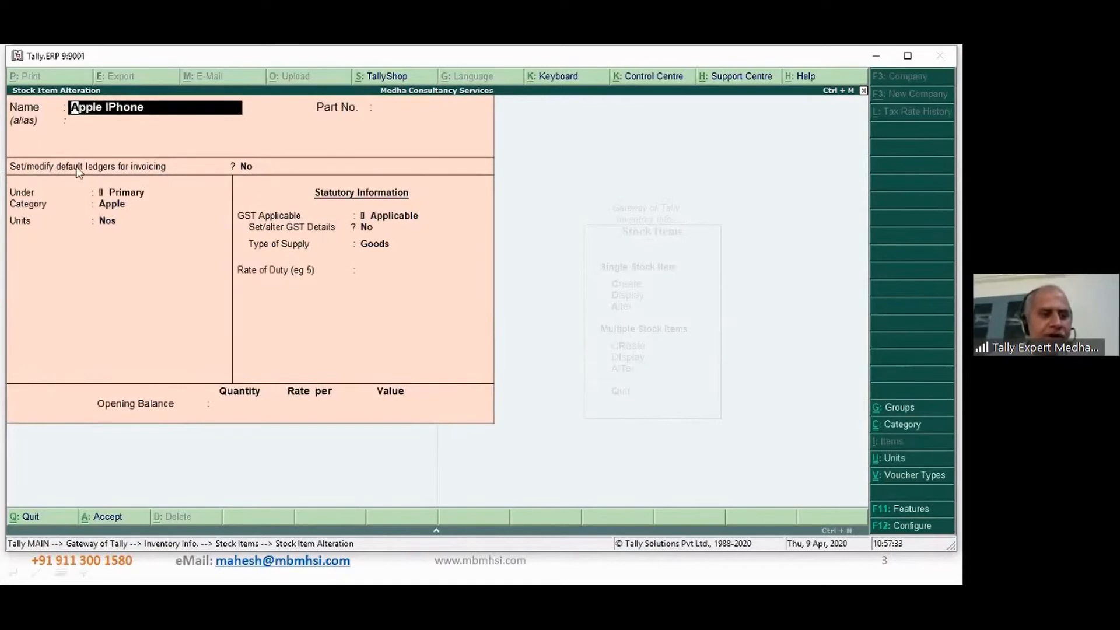
# Enable default ledgers for invoicing on Apple IPhone and allocate its sales invoices 100% to Sale of Mobile Phones.
pyautogui.click(249, 167)
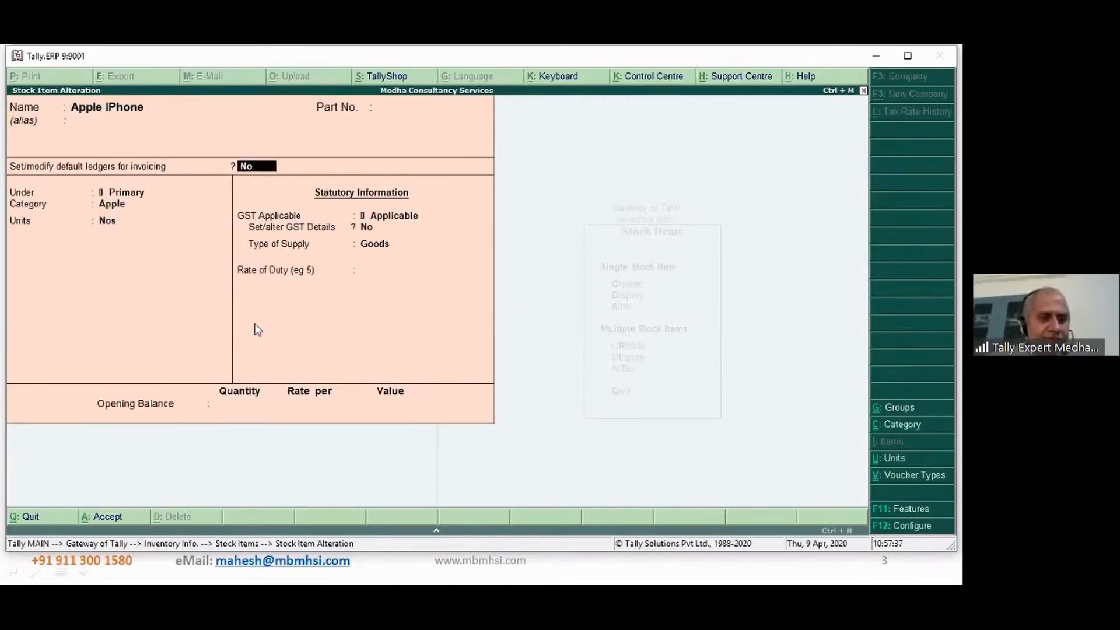
pyautogui.write('y')
pyautogui.press('Return')
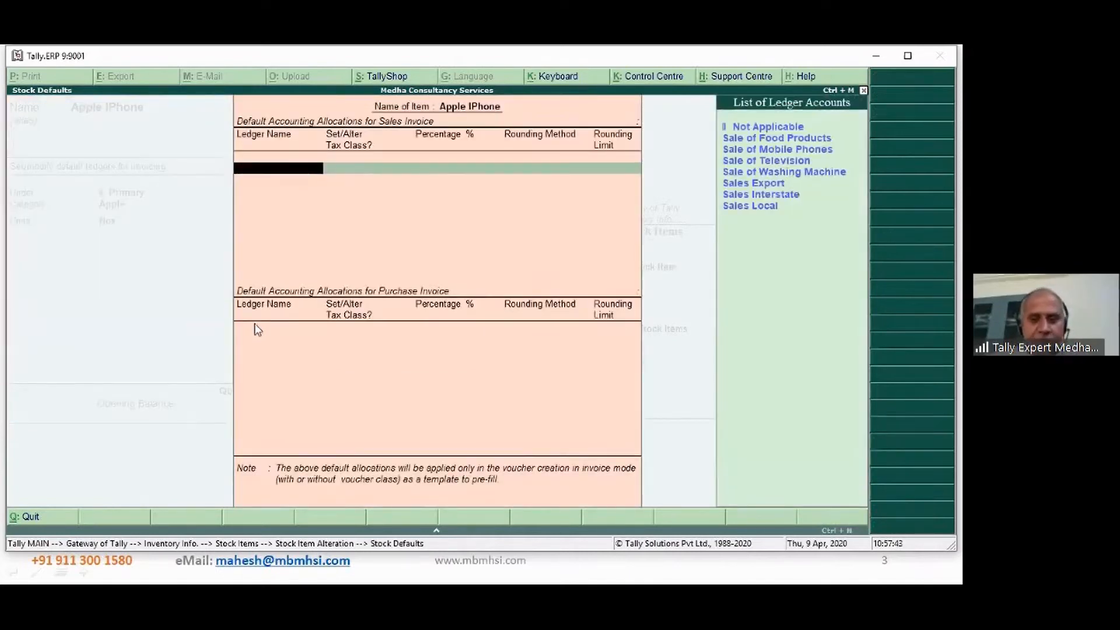
pyautogui.press('Down')
pyautogui.press('Down')
pyautogui.press('Down')
pyautogui.press('Down')
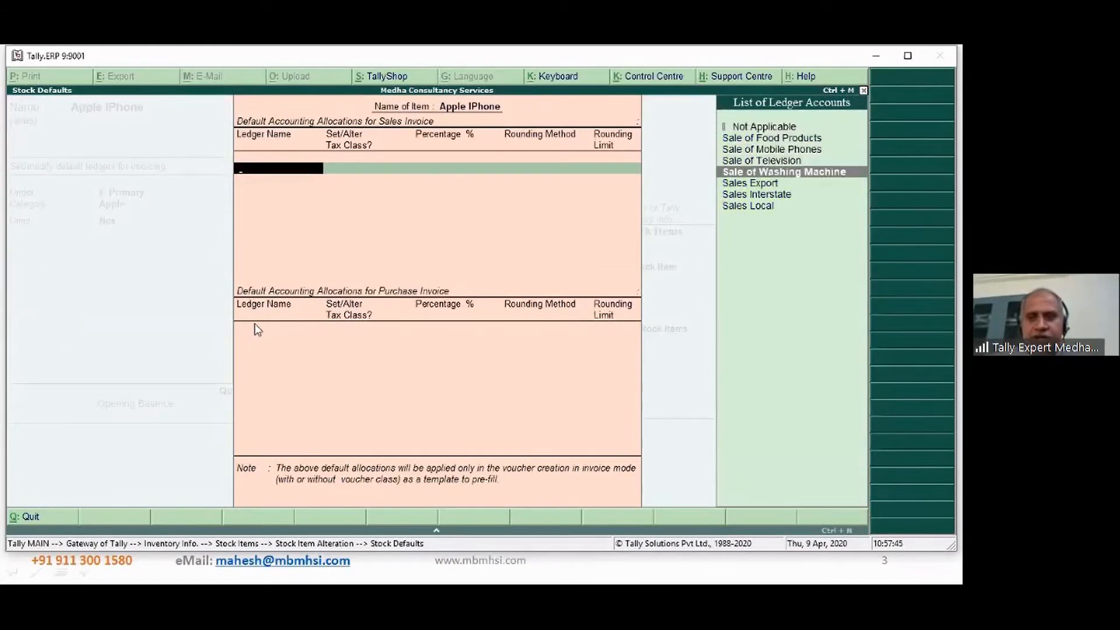
pyautogui.press('Up')
pyautogui.press('Up')
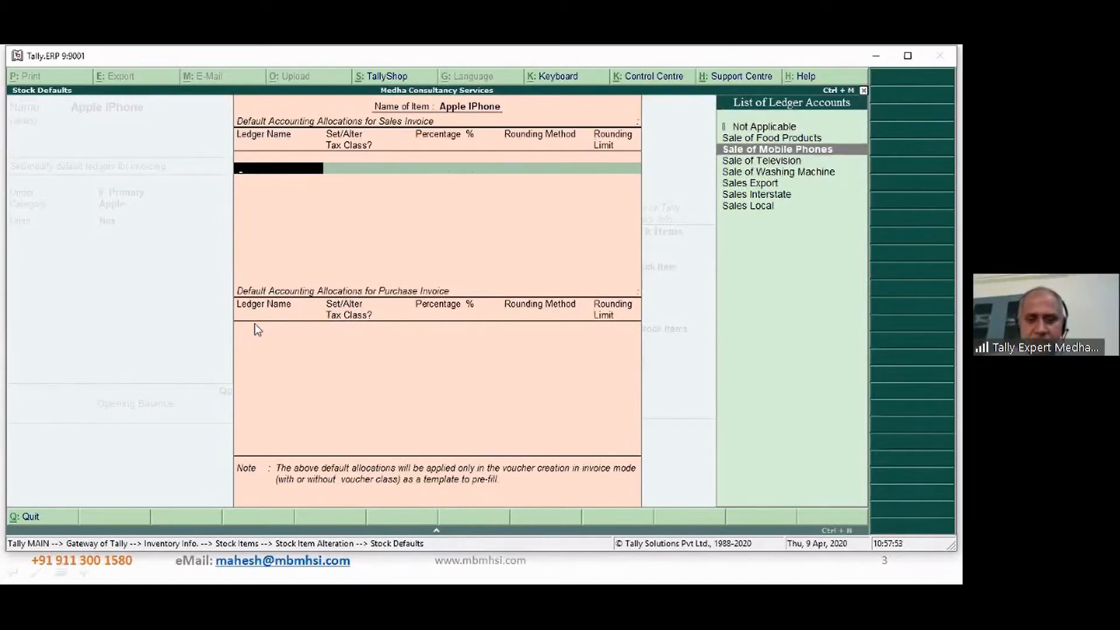
pyautogui.press('Return')
pyautogui.press('Return')
pyautogui.press('Return')
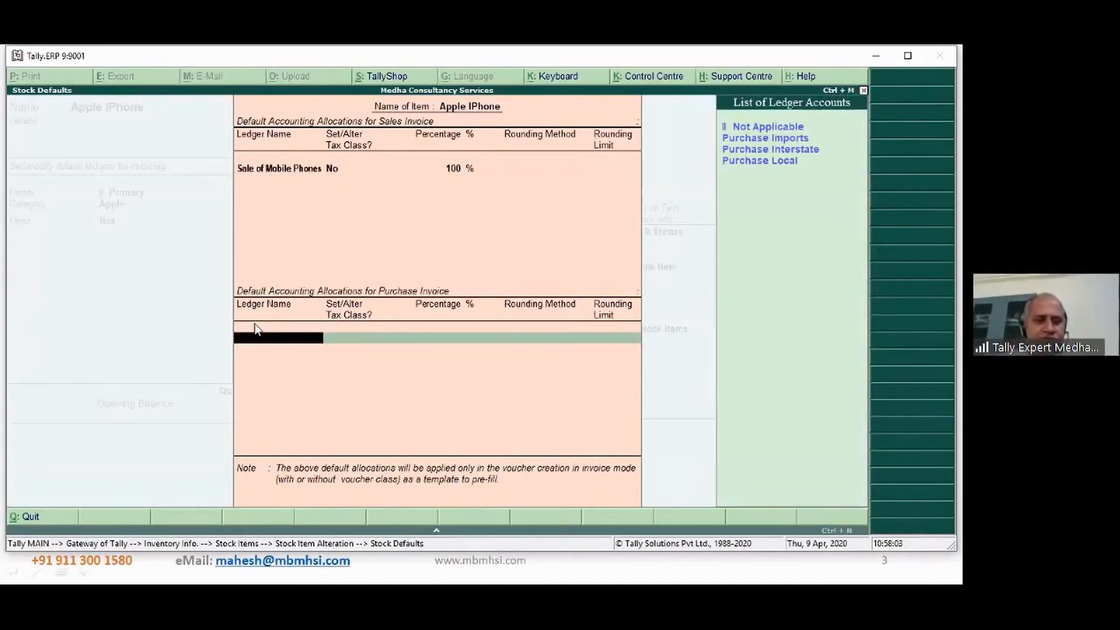
# Create a ledger named Purchase of Mobile Phones under Purchase Accounts for the item's purchase allocation.
pyautogui.hotkey('alt', 'c')
pyautogui.write('Pur')
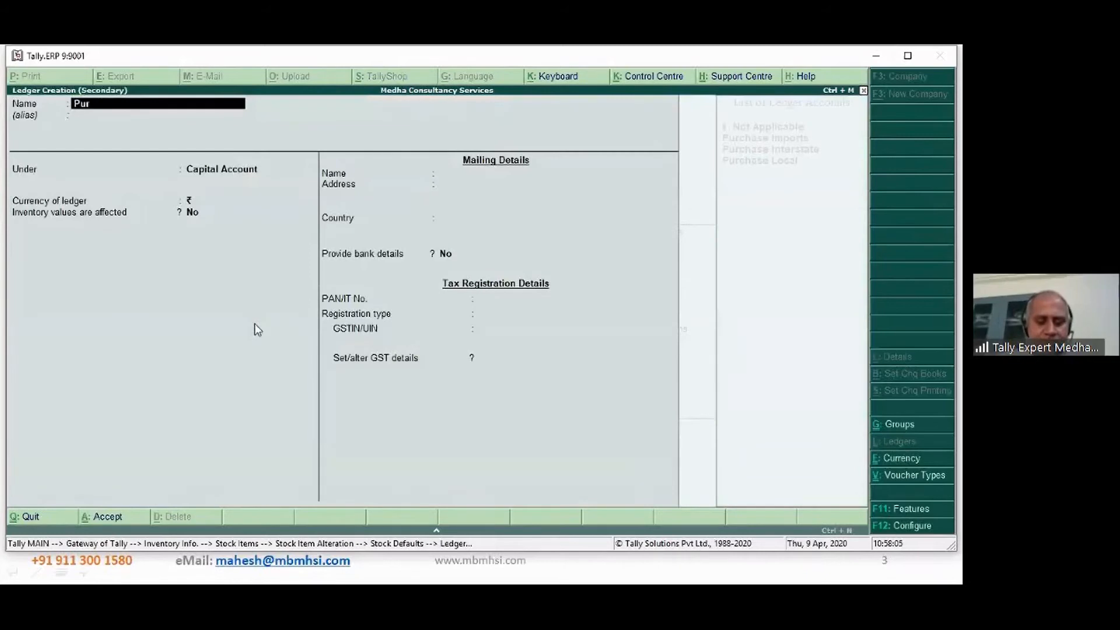
pyautogui.write('chase of Mobile P')
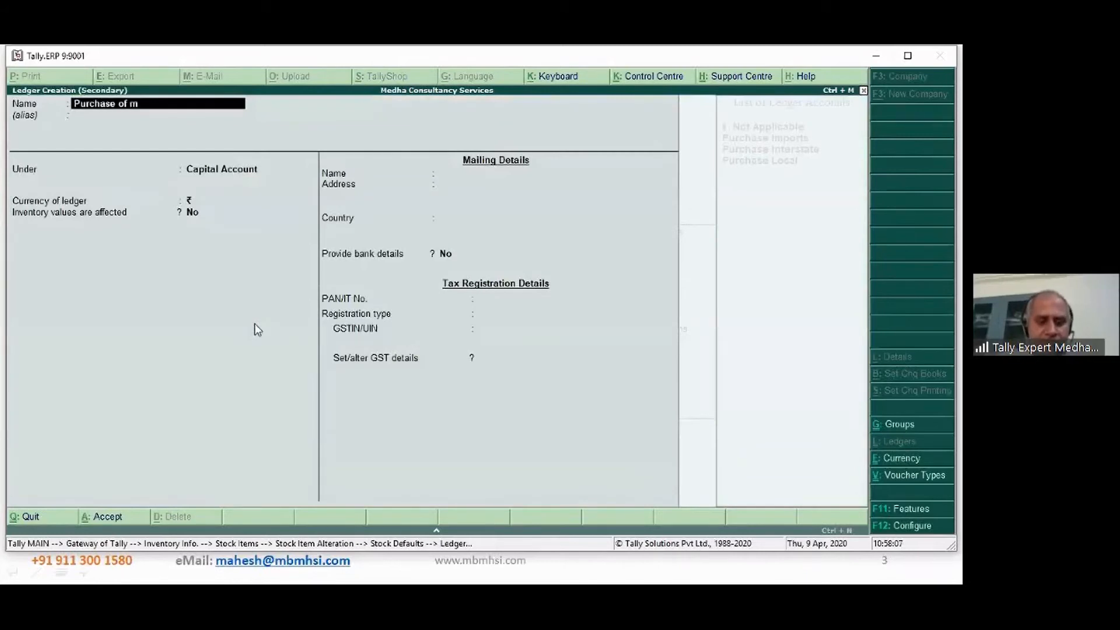
pyautogui.write('hones')
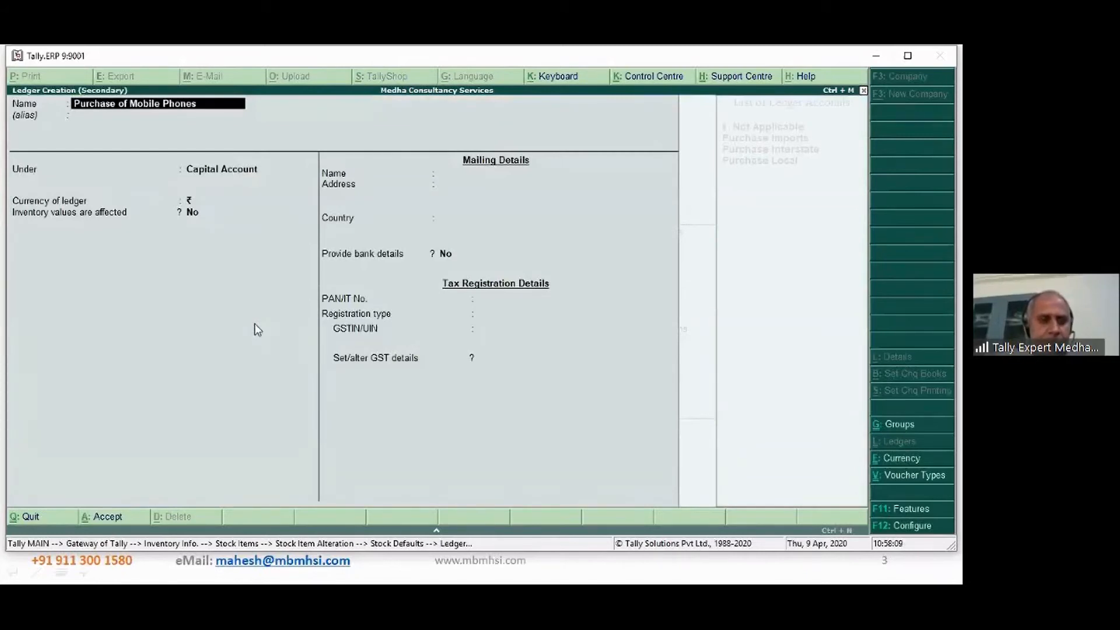
pyautogui.press('Return')
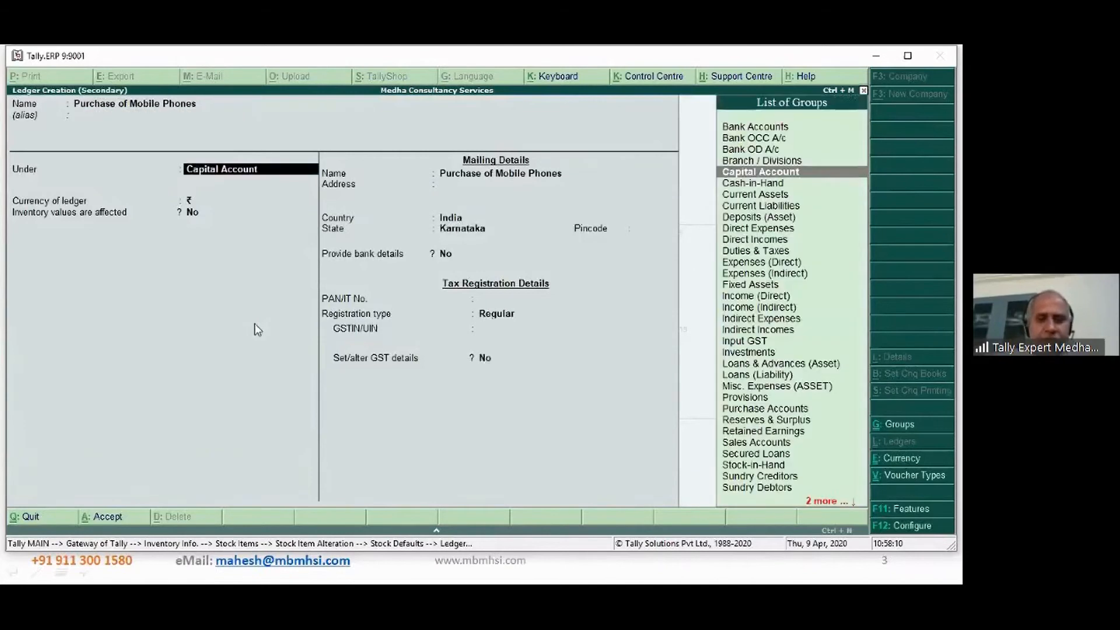
pyautogui.write('pu')
pyautogui.press('Return')
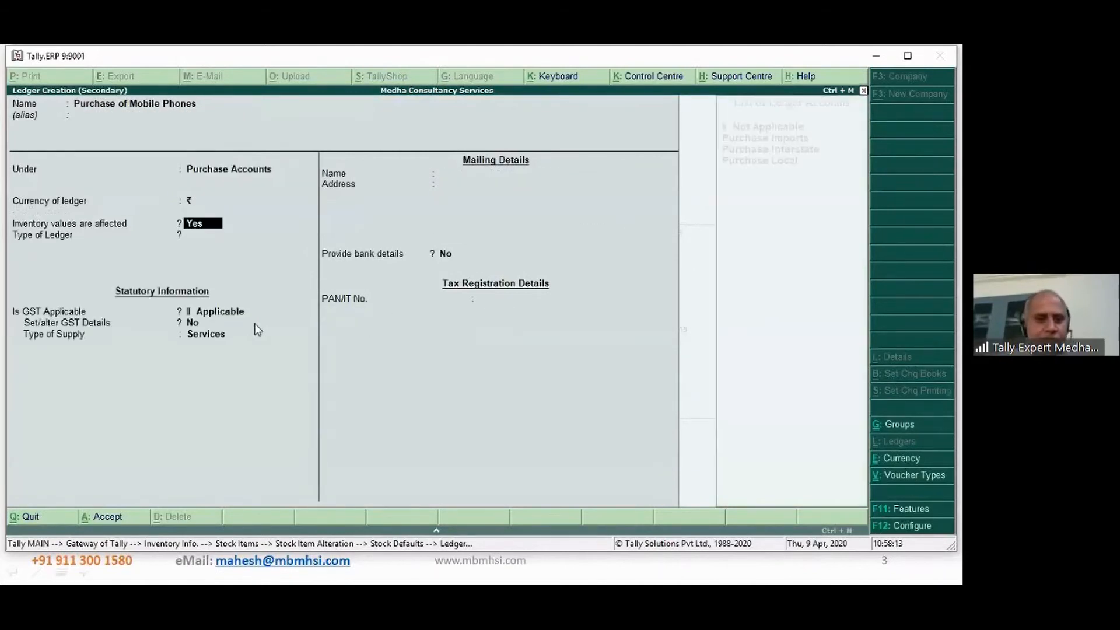
# Keep inventory values affected and GST applicable for the purchase ledger, set its supply type to Goods, and save it.
pyautogui.press('Return')
pyautogui.press('Return')
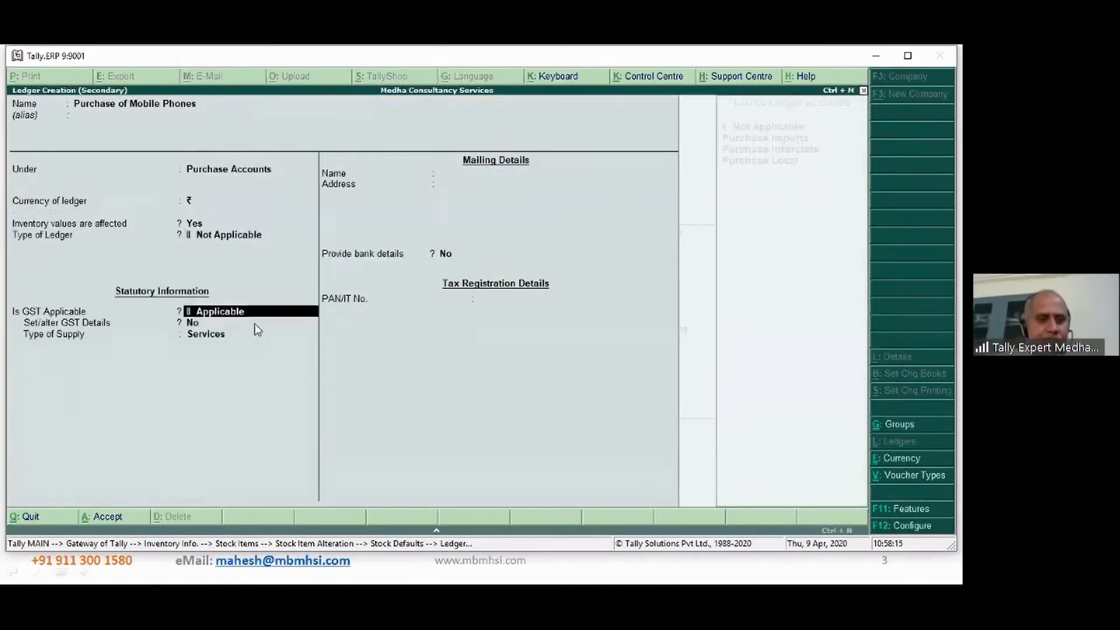
pyautogui.press('Return')
pyautogui.press('Return')
pyautogui.press('Return')
pyautogui.press('Return')
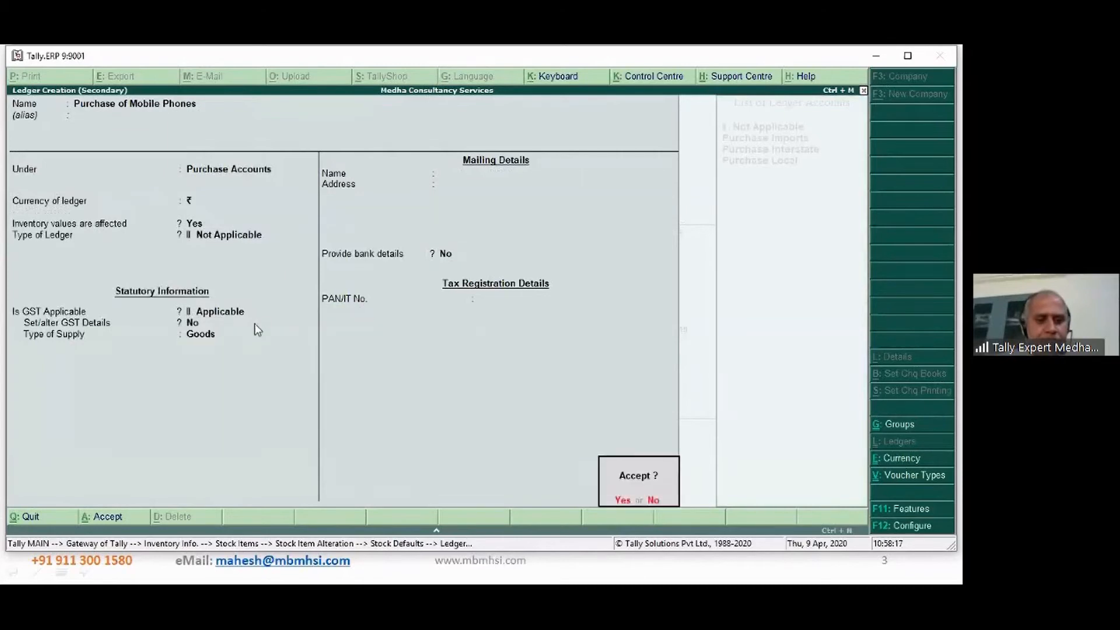
pyautogui.press('Return')
# Allocate Apple IPhone's purchase invoices 100% to Purchase of Mobile Phones and save the stock item.
pyautogui.press('Return')
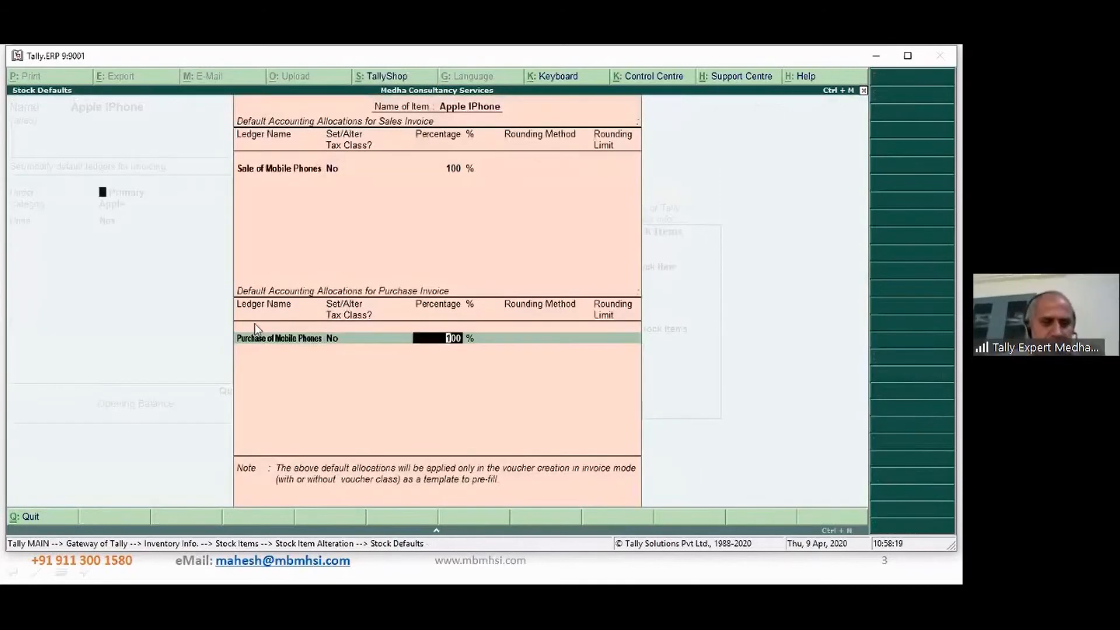
pyautogui.press('Return')
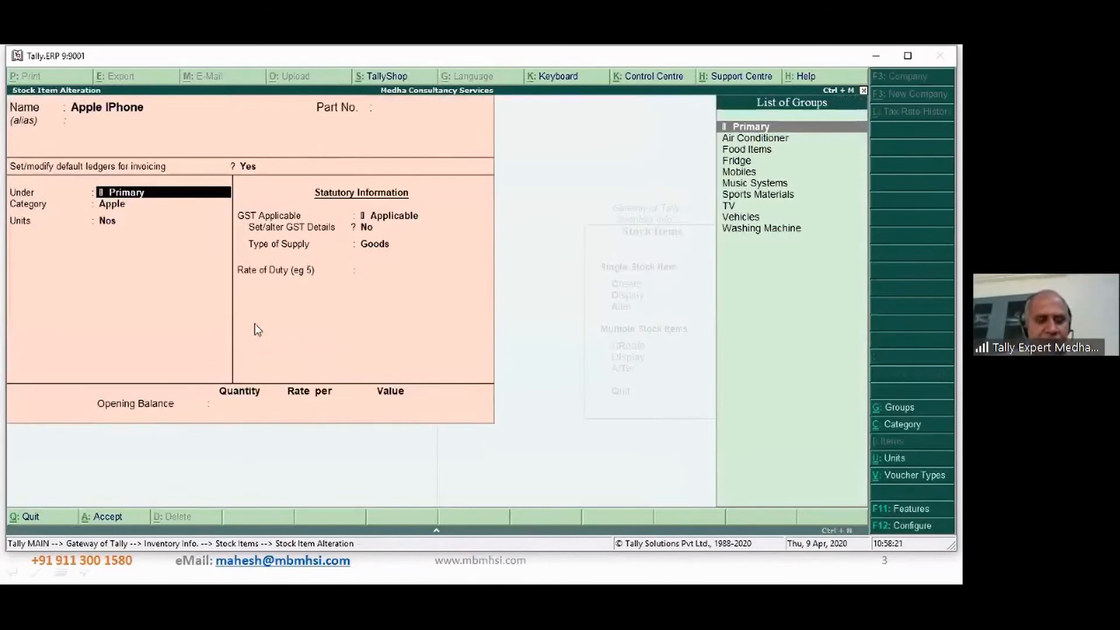
pyautogui.hotkey('ctrl', 'a')
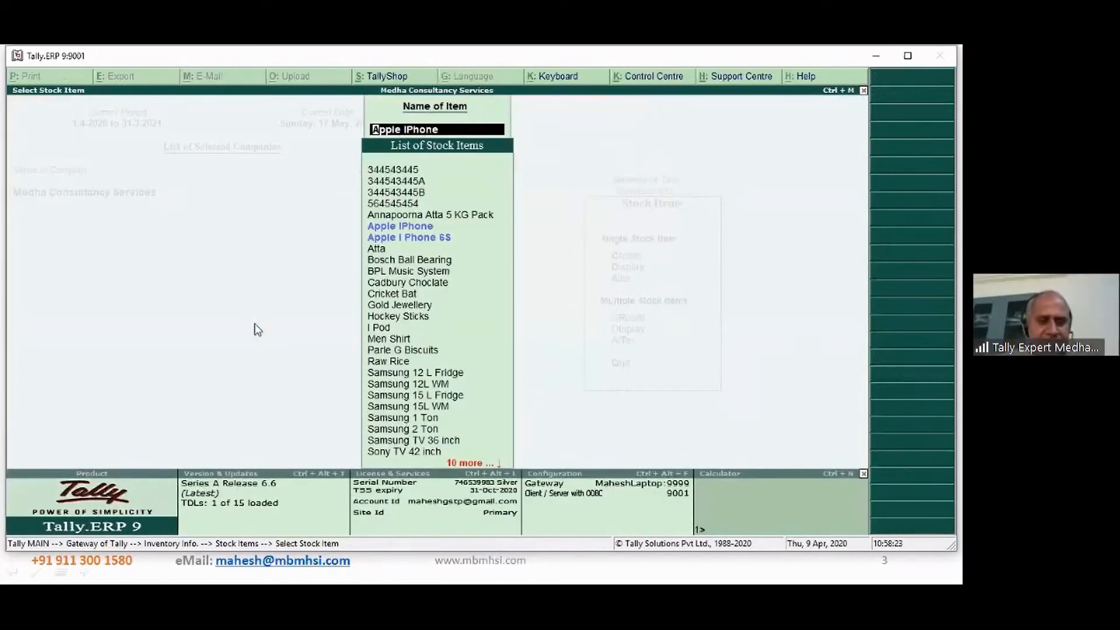
# Open the Sony TV 42 inch stock item for alteration and enable its default ledgers for invoicing.
pyautogui.press('Down')
pyautogui.press('Down')
pyautogui.press('Down')
pyautogui.press('Down')
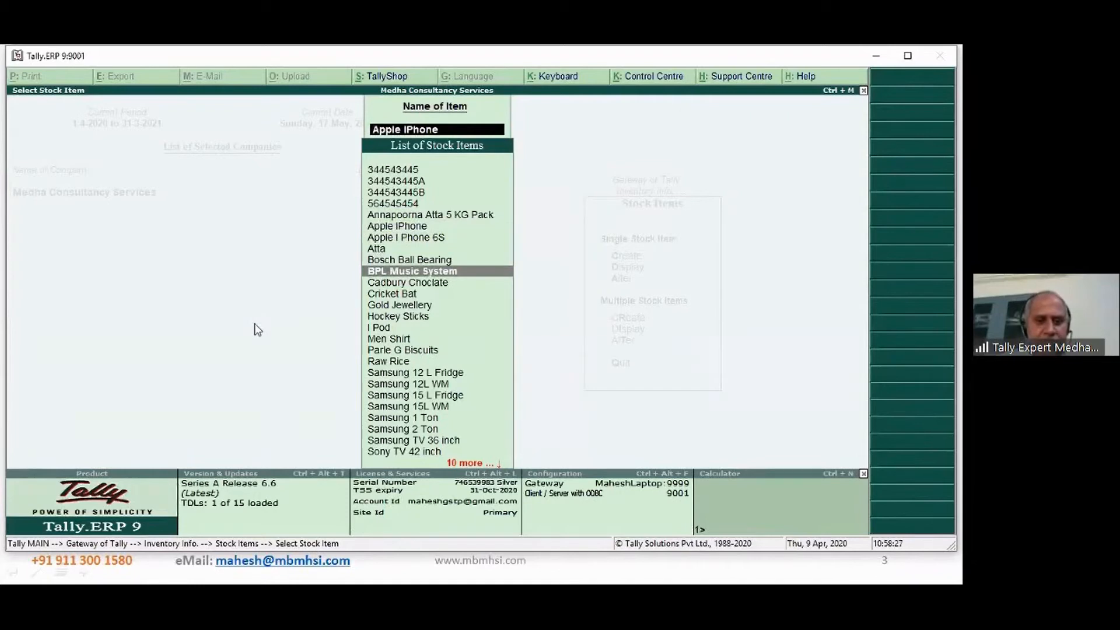
pyautogui.press('Down')
pyautogui.press('Down')
pyautogui.press('Down')
pyautogui.press('Down')
pyautogui.press('Down')
pyautogui.press('Down')
pyautogui.press('Down')
pyautogui.press('Down')
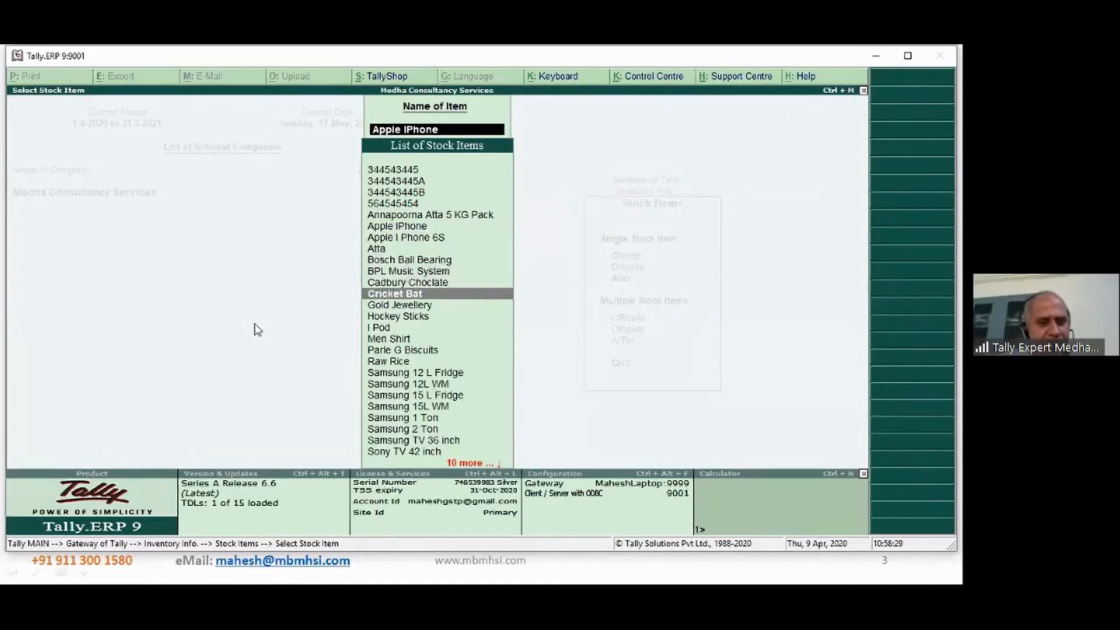
pyautogui.press('Down')
pyautogui.press('Down')
pyautogui.press('Down')
pyautogui.press('Down')
pyautogui.press('Down')
pyautogui.press('Down')
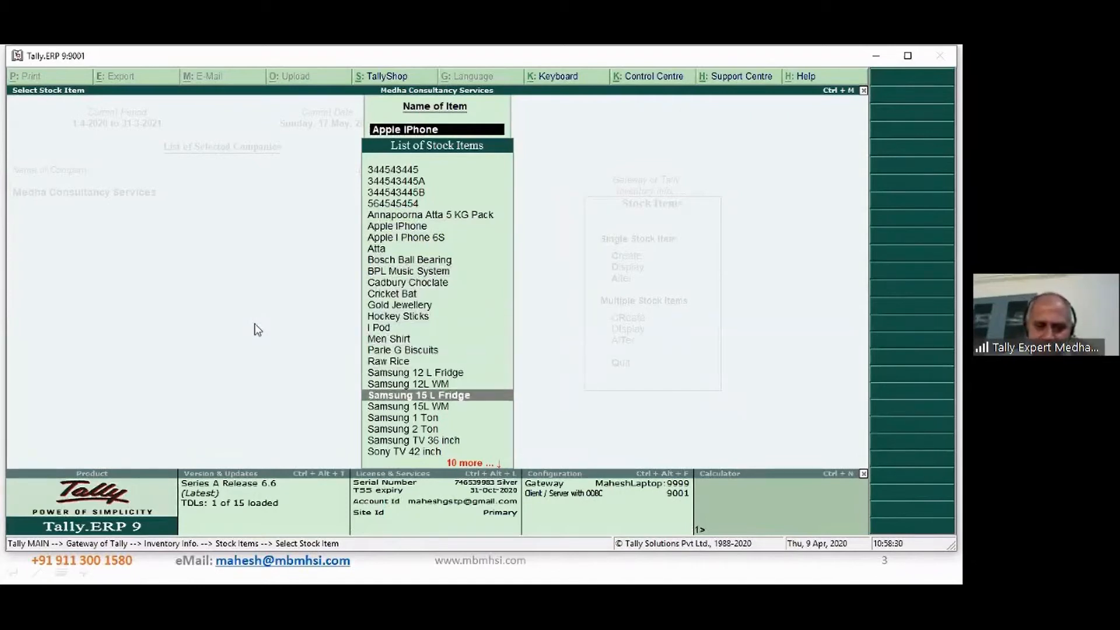
pyautogui.press('Down')
pyautogui.press('Down')
pyautogui.press('Down')
pyautogui.press('Down')
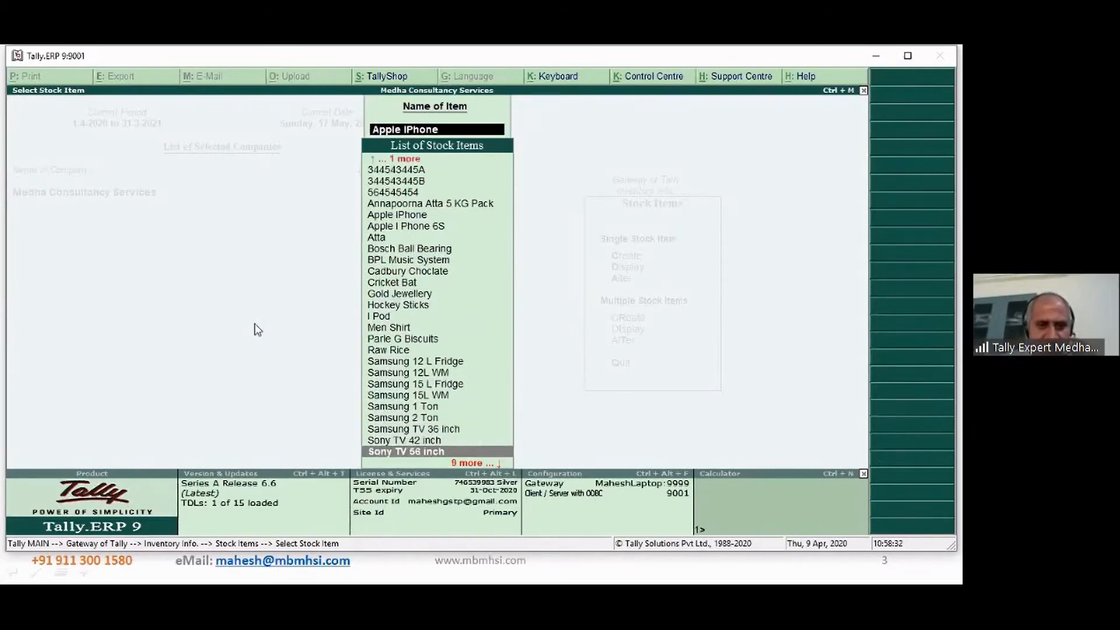
pyautogui.press('Up')
pyautogui.press('Up')
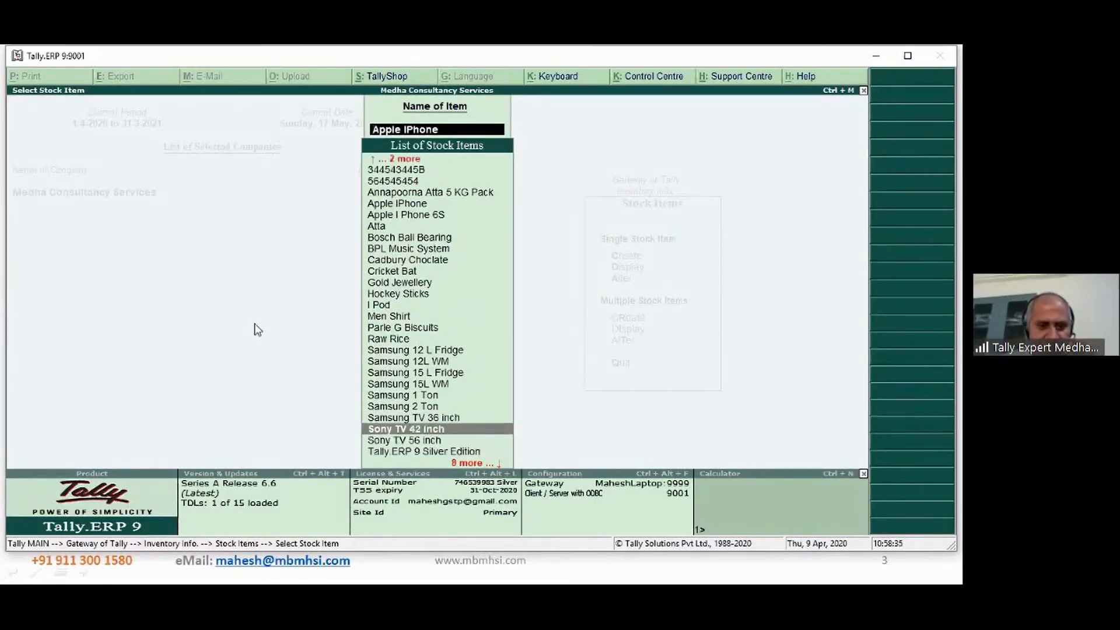
pyautogui.press('Return')
pyautogui.press('Return')
pyautogui.press('Return')
pyautogui.press('Return')
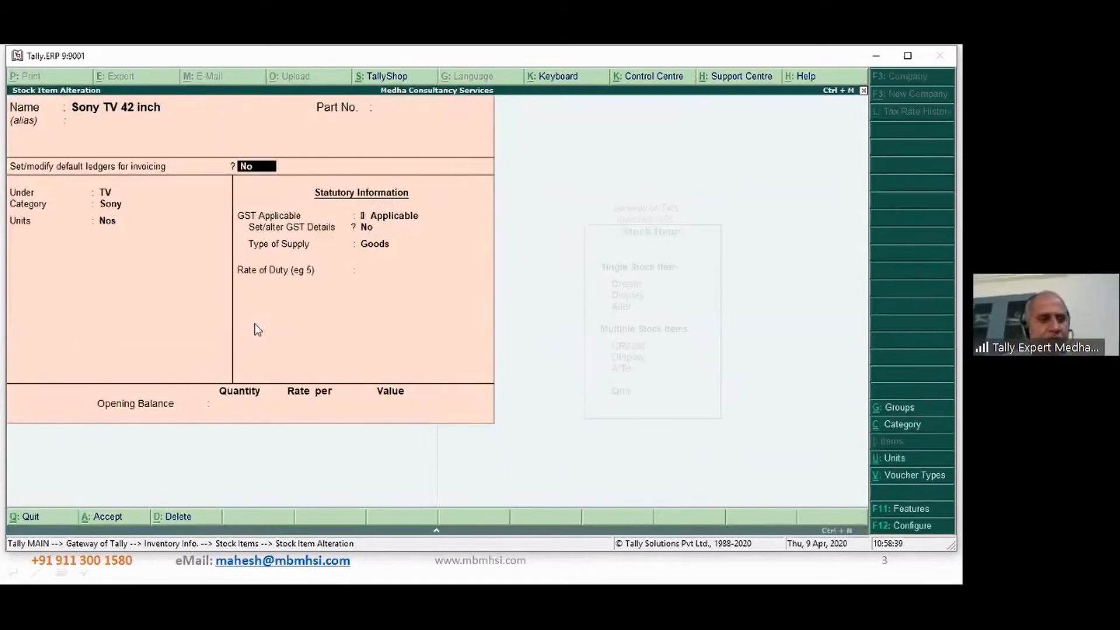
pyautogui.write('y')
pyautogui.press('Return')
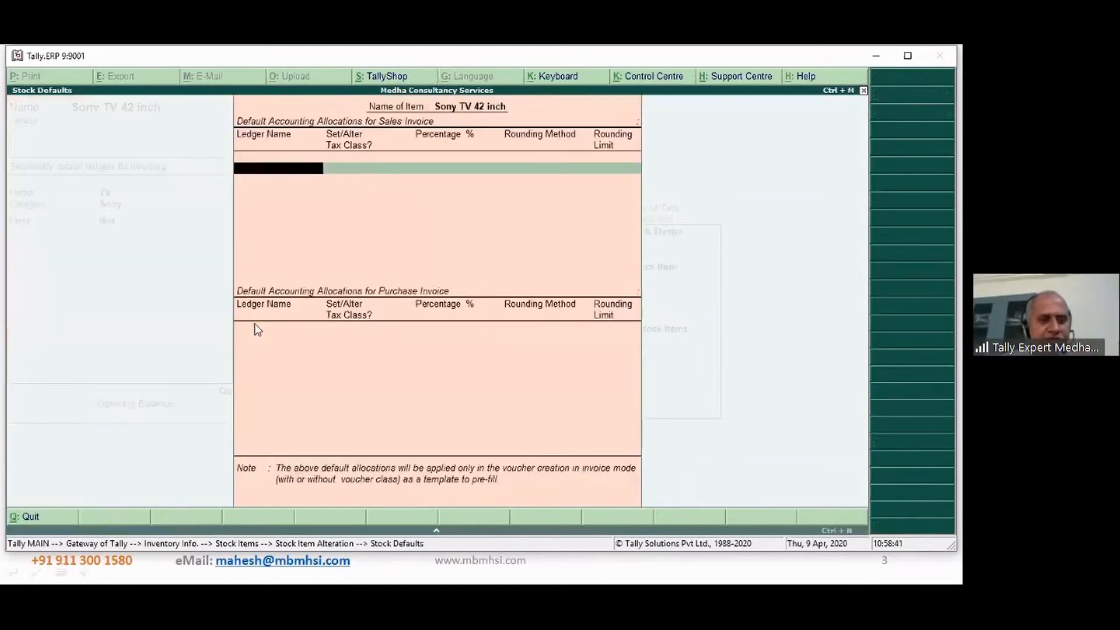
# Allocate Sony TV 42 inch's sales invoices 100% to the Sale of Television ledger, without setting a tax class.
pyautogui.write('s')
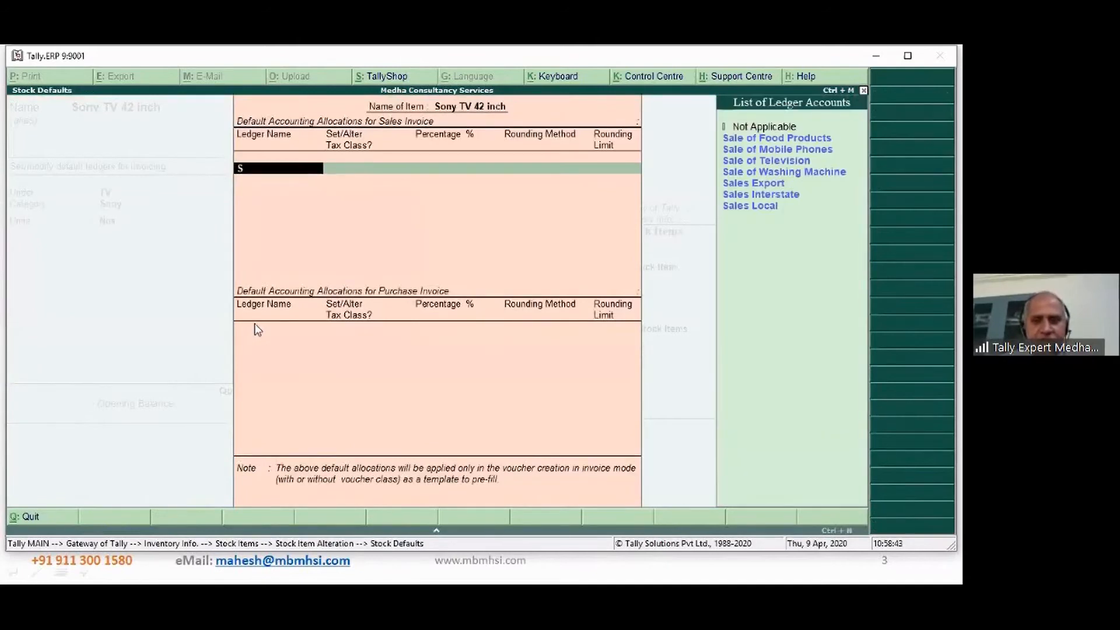
pyautogui.press('Up')
pyautogui.press('Up')
pyautogui.press('Up')
pyautogui.press('Up')
pyautogui.press('Up')
pyautogui.press('Return')
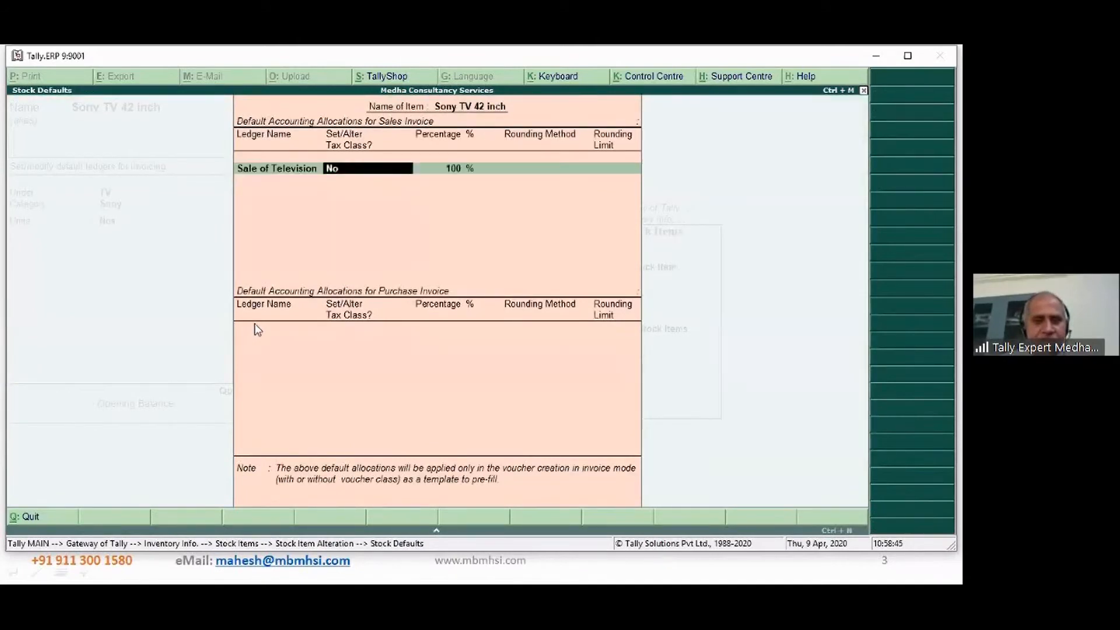
pyautogui.press('Return')
pyautogui.press('Return')
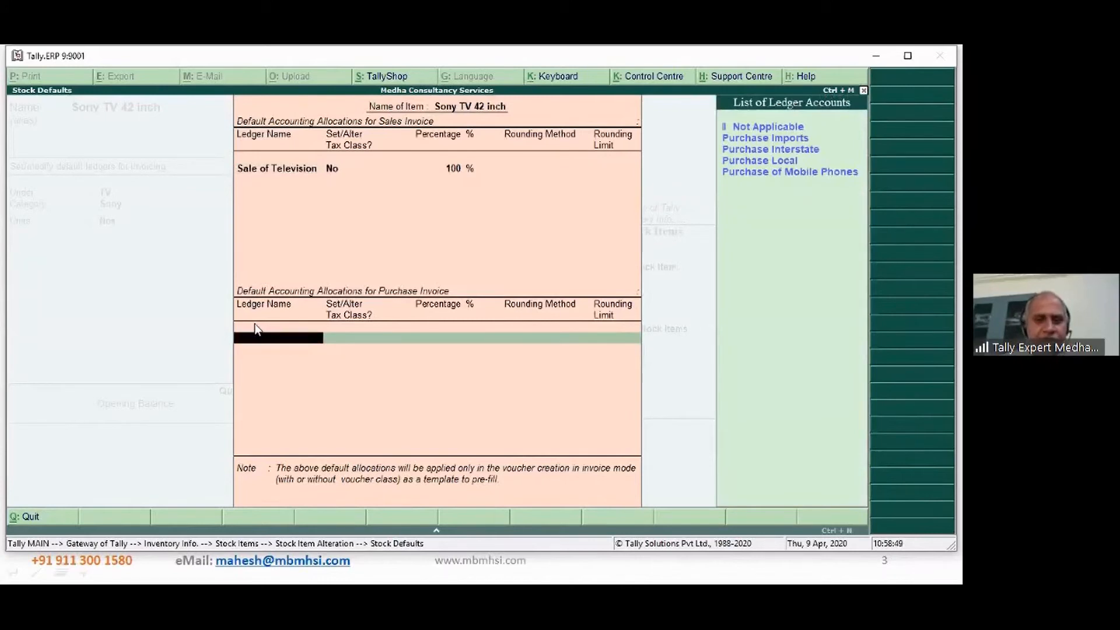
# Allocate Sony TV 42 inch's purchase invoices 100% to Purchase Local and save the stock item.
pyautogui.press('Down')
pyautogui.press('Down')
pyautogui.press('Down')
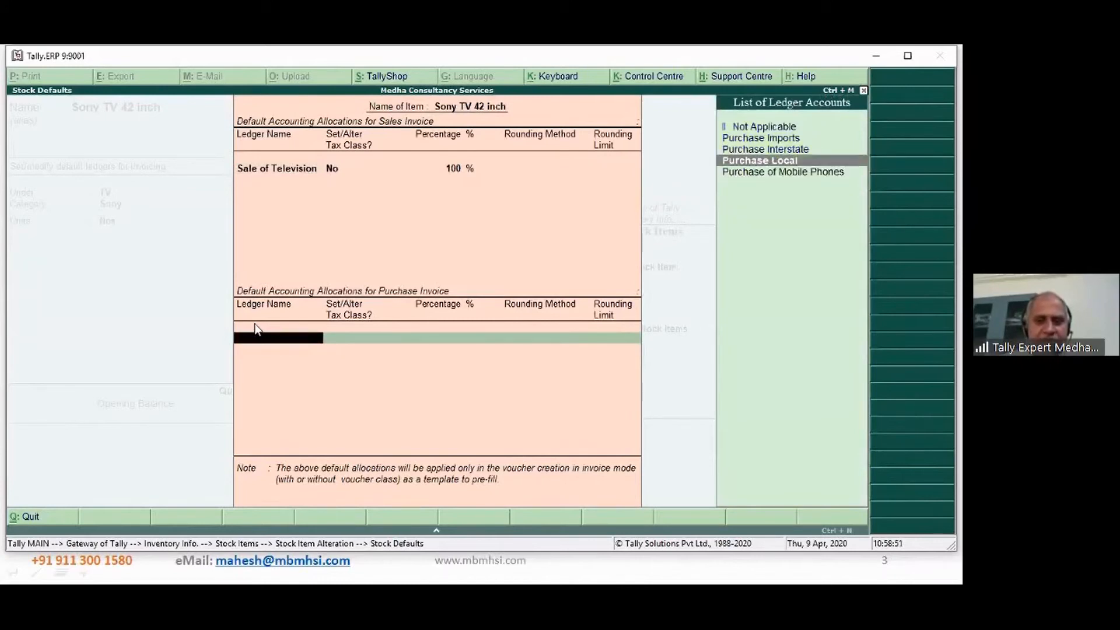
pyautogui.press('Return')
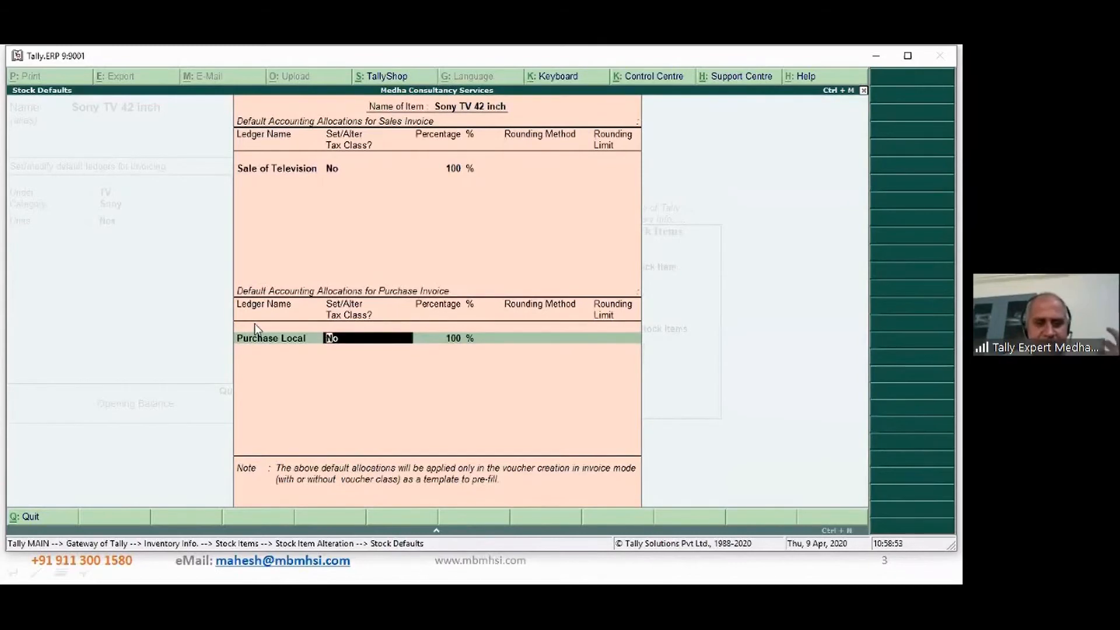
pyautogui.press('Return')
pyautogui.press('Return')
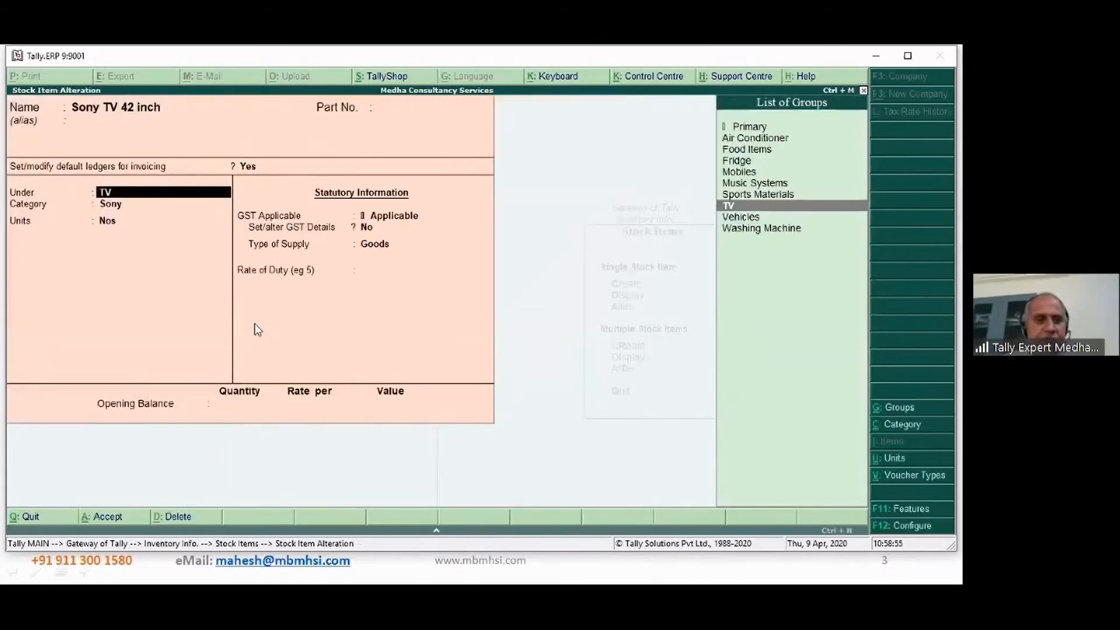
pyautogui.hotkey('ctrl', 'a')
# Open the Sony TV 56 inch stock item for alteration and enable its default ledgers for invoicing.
pyautogui.press('Down')
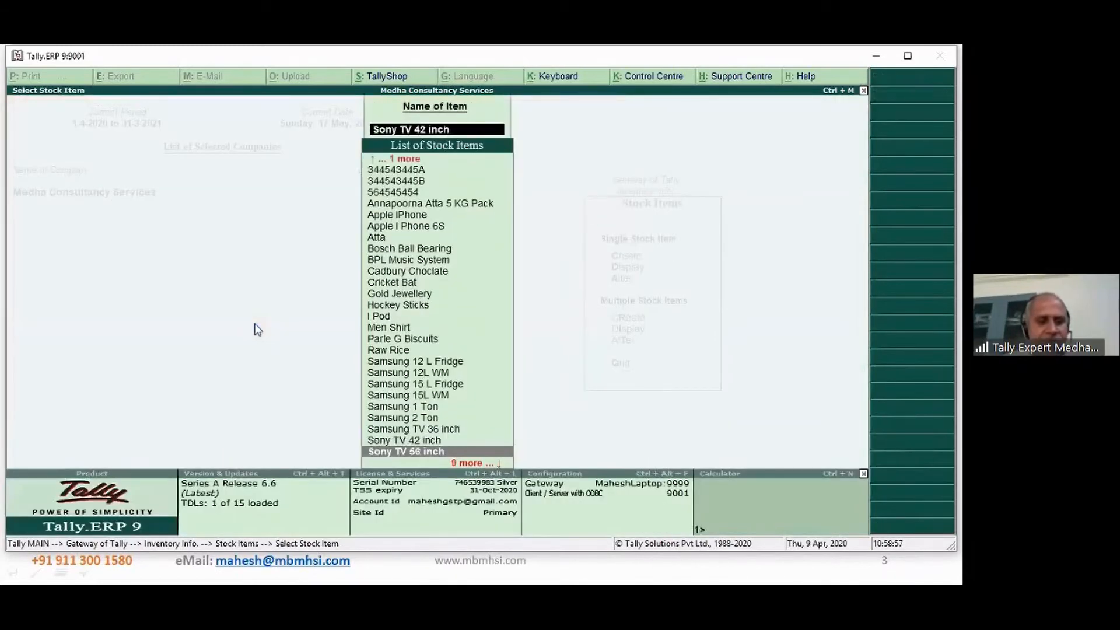
pyautogui.press('Return')
pyautogui.press('Return')
pyautogui.press('Return')
pyautogui.press('Return')
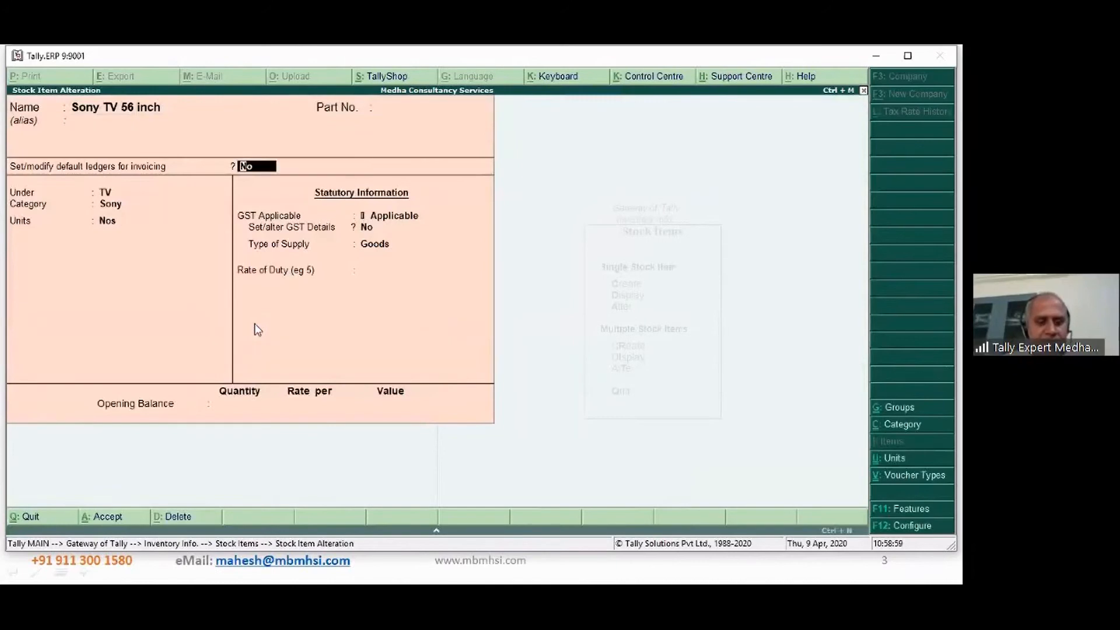
pyautogui.press('y')
pyautogui.press('Return')
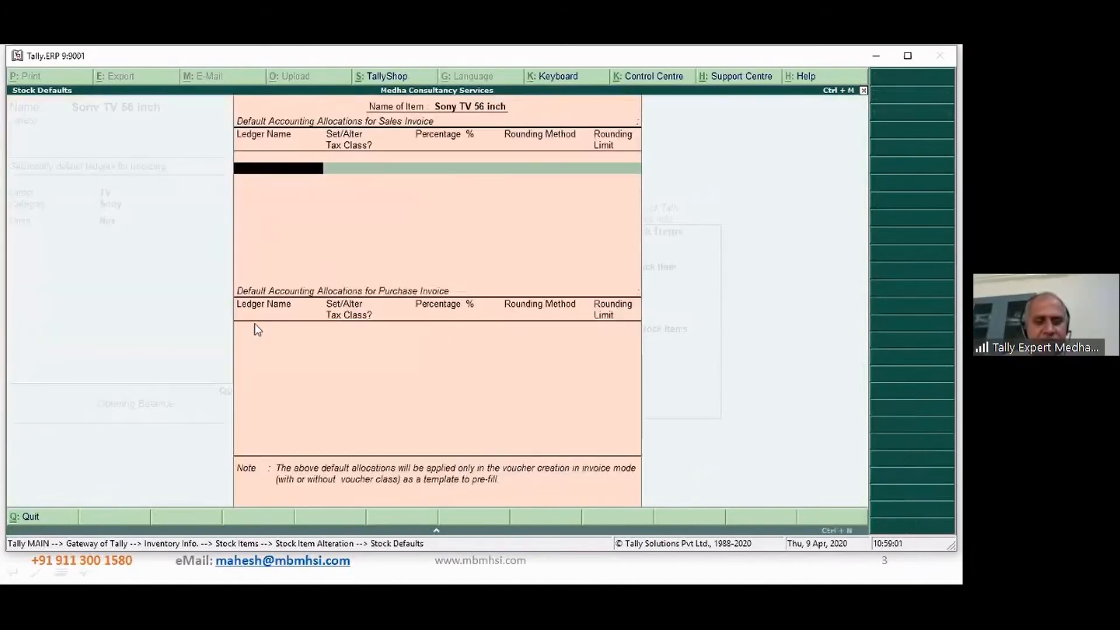
# Allocate Sony TV 56 inch's sales invoices 100% to the Sale of Television ledger.
pyautogui.write('s')
pyautogui.press('Return')
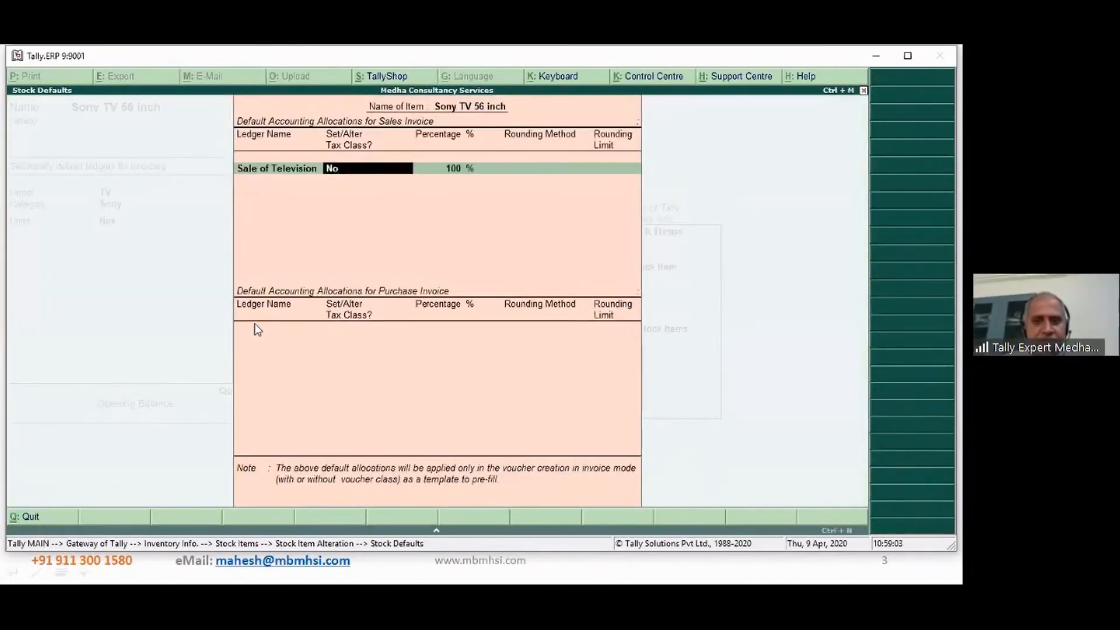
pyautogui.press('Return')
pyautogui.press('Return')
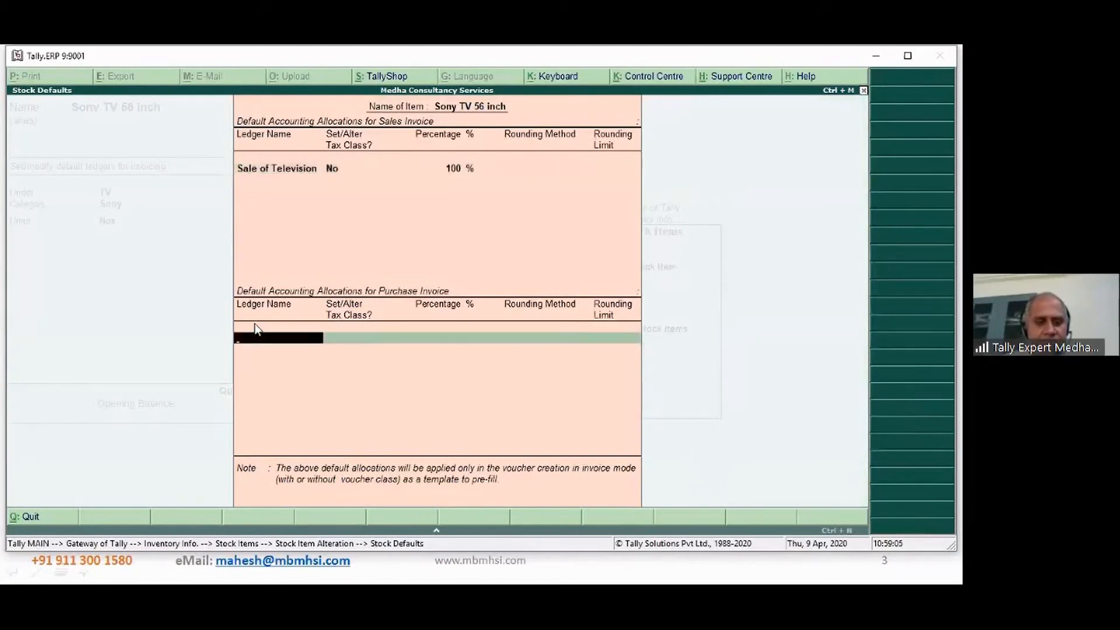
# Allocate Sony TV 56 inch's purchase invoices 100% to Purchase Local and save the stock item.
pyautogui.write('L')
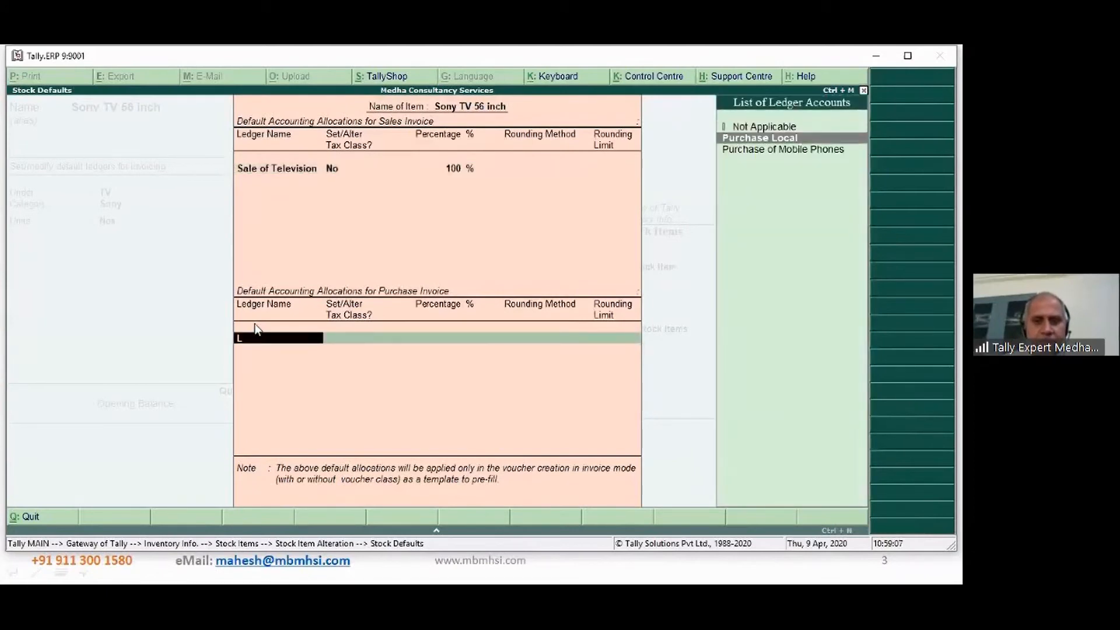
pyautogui.press('Return')
pyautogui.press('Return')
pyautogui.press('Return')
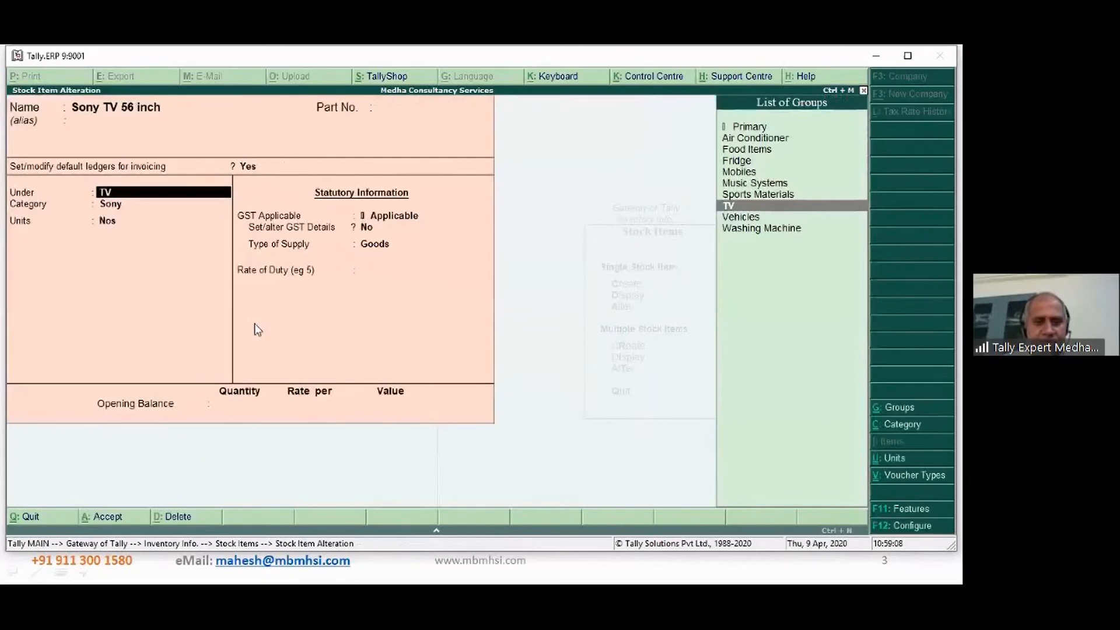
pyautogui.press('Return')
pyautogui.hotkey('ctrl', 'a')
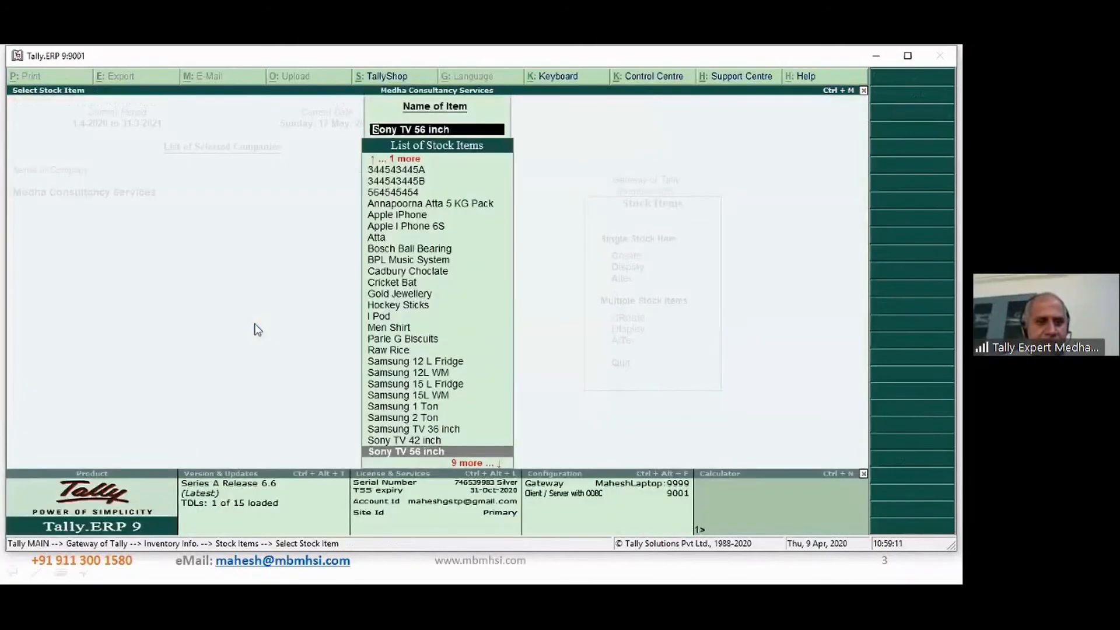
# Leave stock item alteration and return to the Gateway of Tally.
pyautogui.press('Escape')
pyautogui.press('Escape')
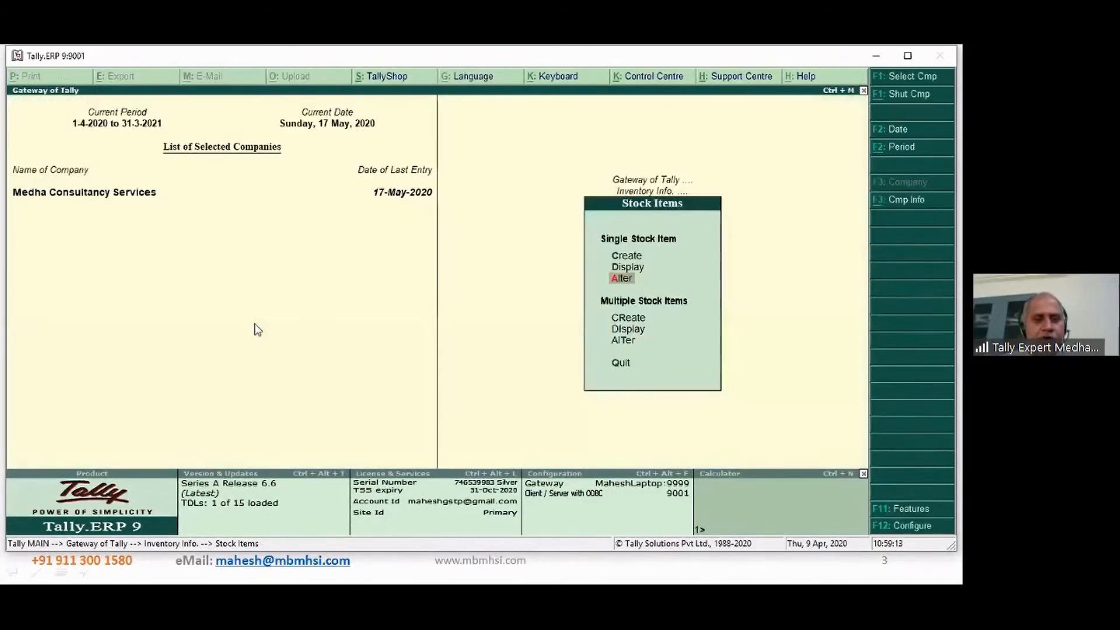
pyautogui.press('Escape')
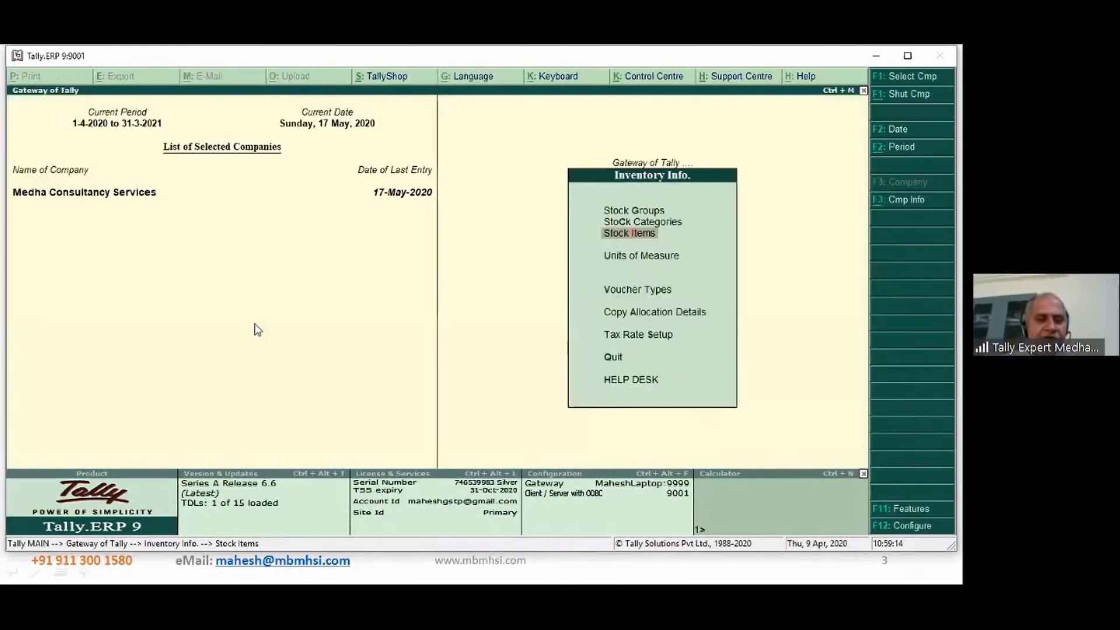
pyautogui.press('Escape')
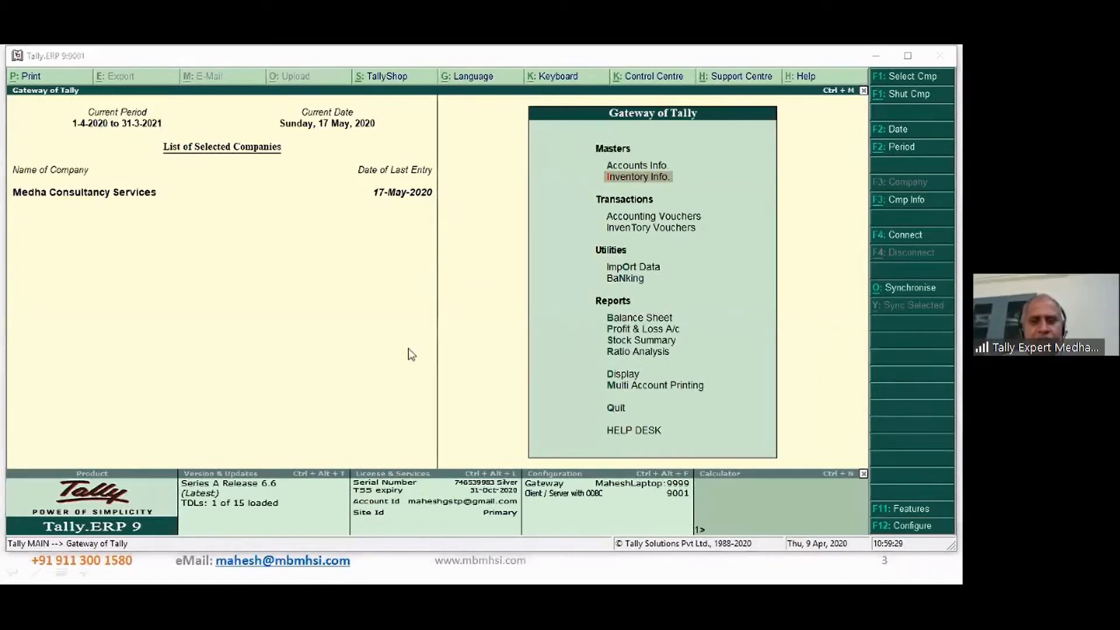
# Reopen the Apple IPhone stock item for alteration from the inventory masters.
pyautogui.click(623, 179)
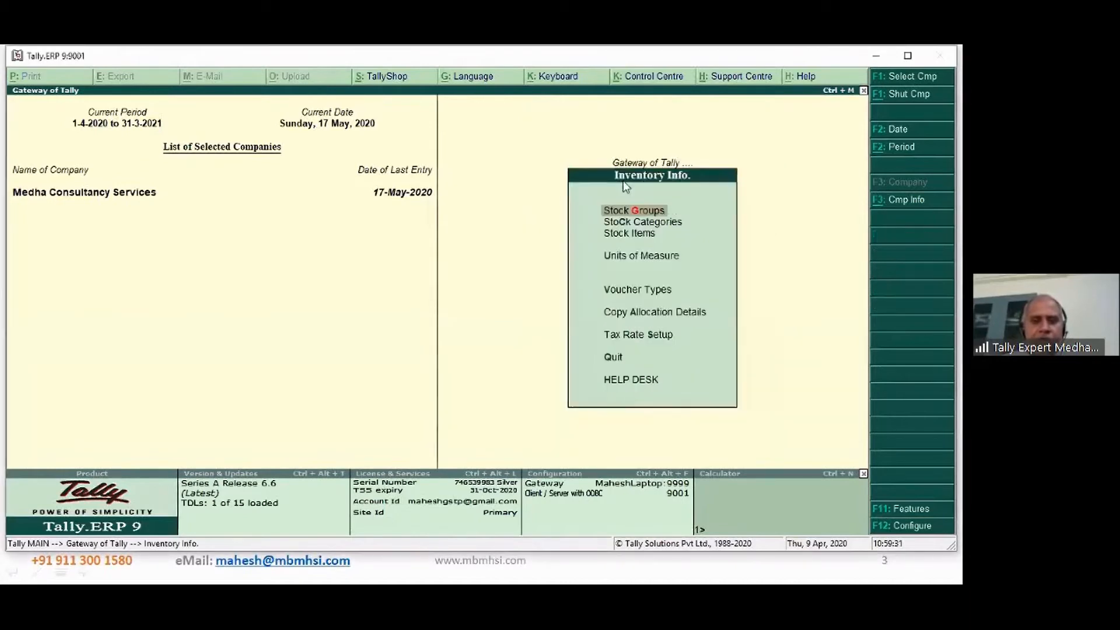
pyautogui.press('Down')
pyautogui.press('Down')
pyautogui.press('Return')
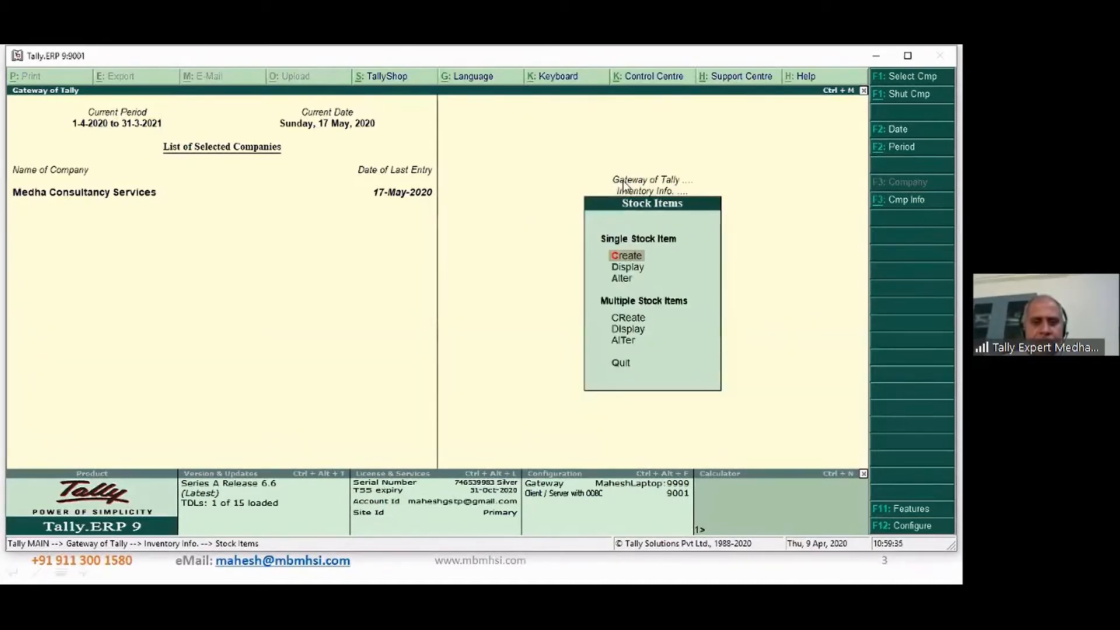
pyautogui.press('Down')
pyautogui.press('Down')
pyautogui.press('Return')
pyautogui.press('Down')
pyautogui.press('Down')
pyautogui.press('Down')
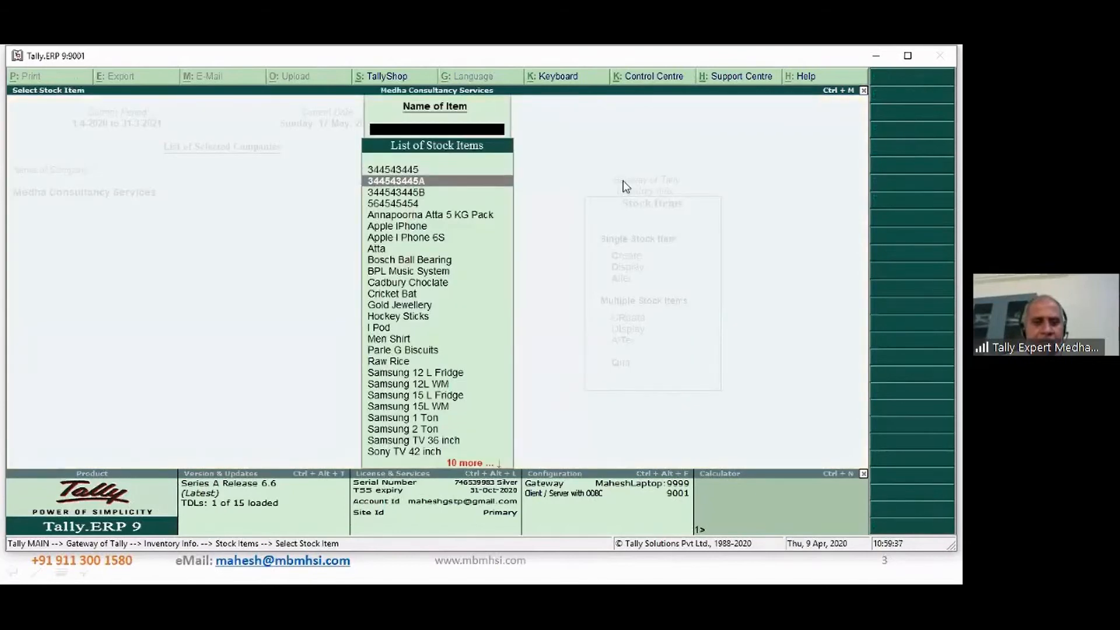
pyautogui.press('Down')
pyautogui.press('Down')
pyautogui.press('Return')
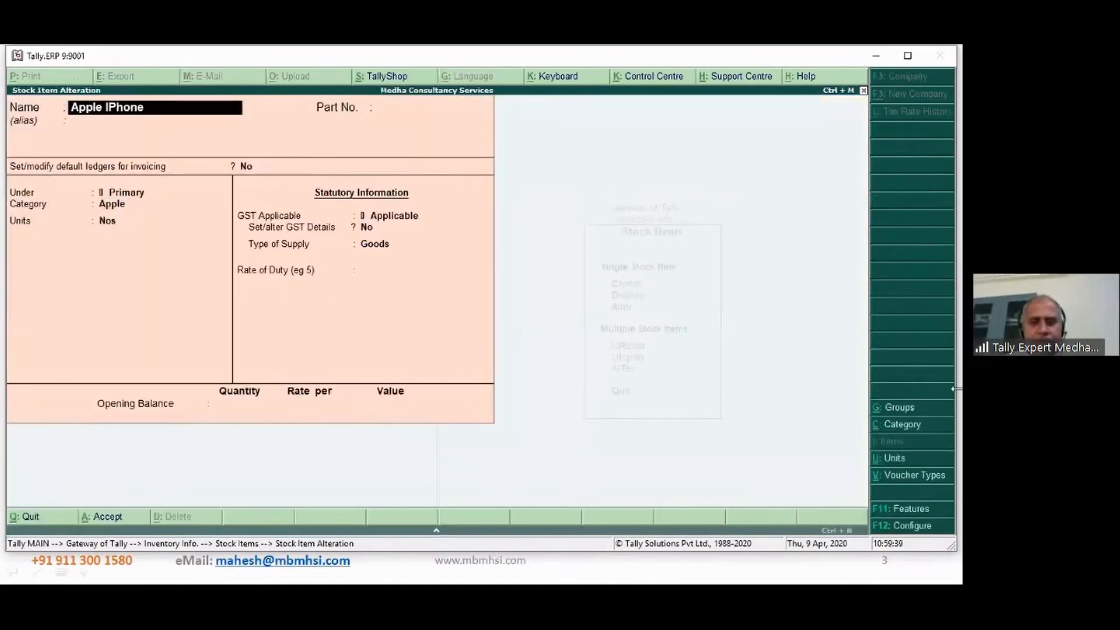
# Check the default ledger allocation for invoicing option in the stock item configuration and accept the configuration with it at Yes.
pyautogui.click(927, 528)
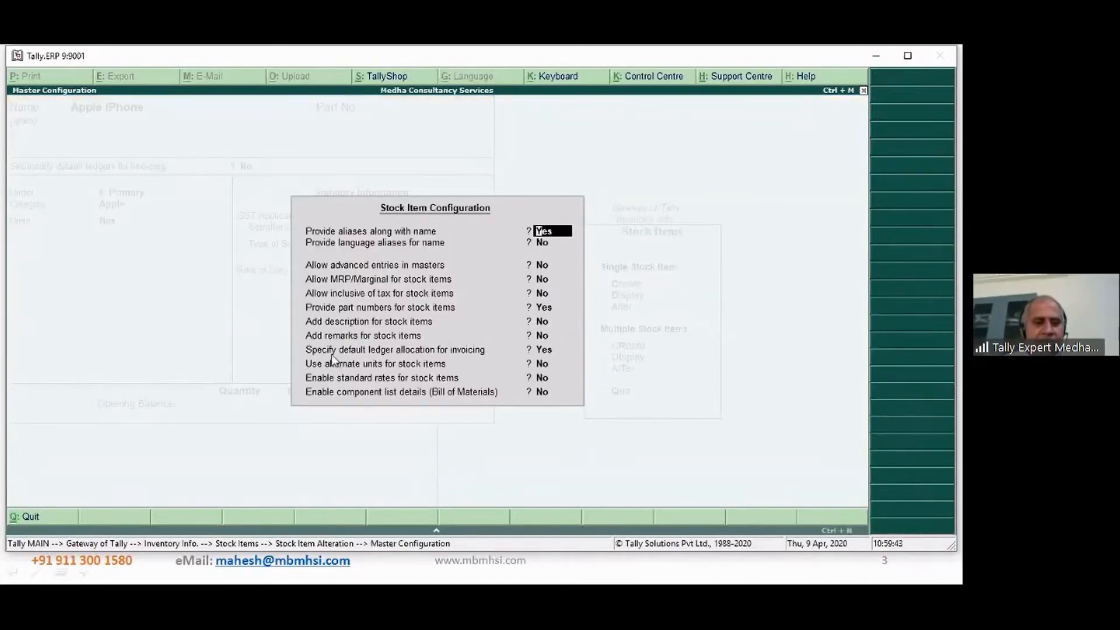
pyautogui.click(544, 351)
pyautogui.hotkey('ctrl', 'a')
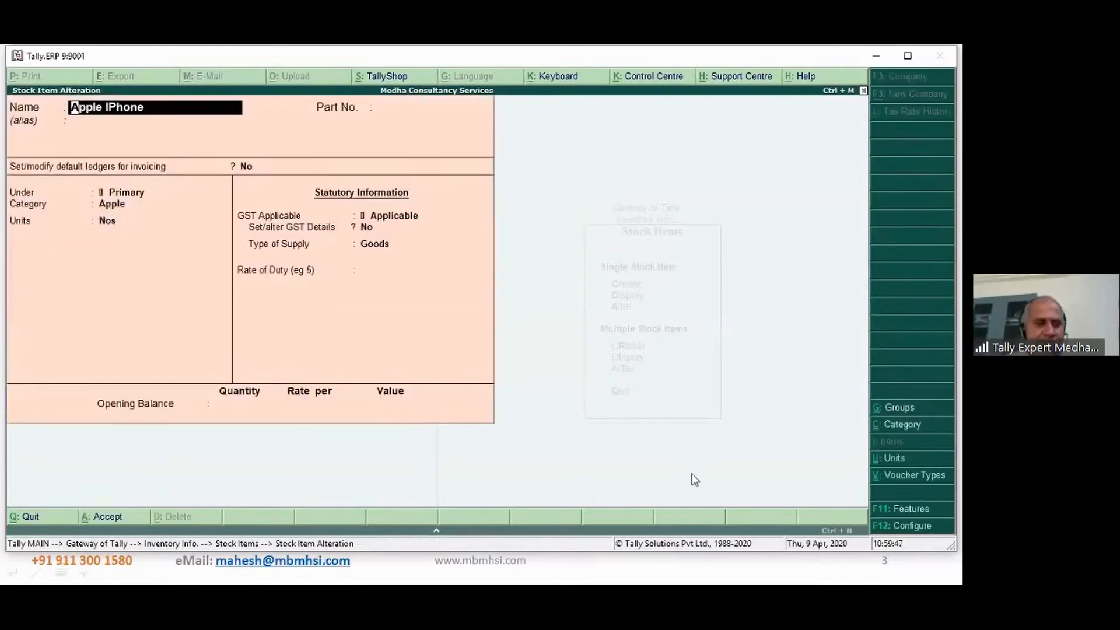
# Review the default sales and purchase ledger allocations of Apple IPhone.
pyautogui.press('Return')
pyautogui.press('Return')
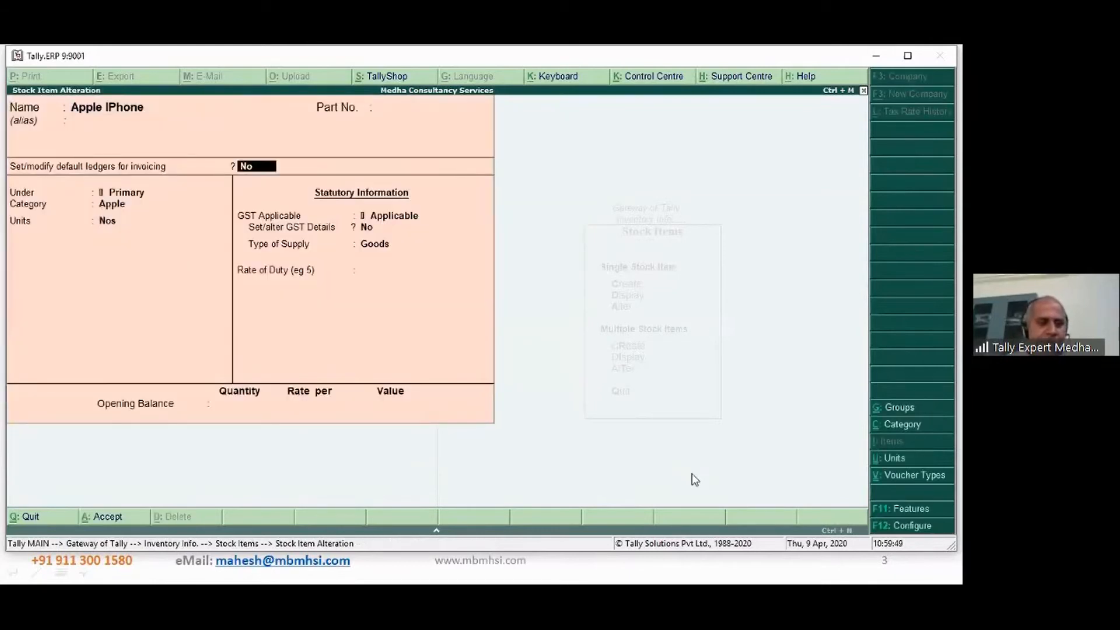
pyautogui.write('y')
pyautogui.press('Return')
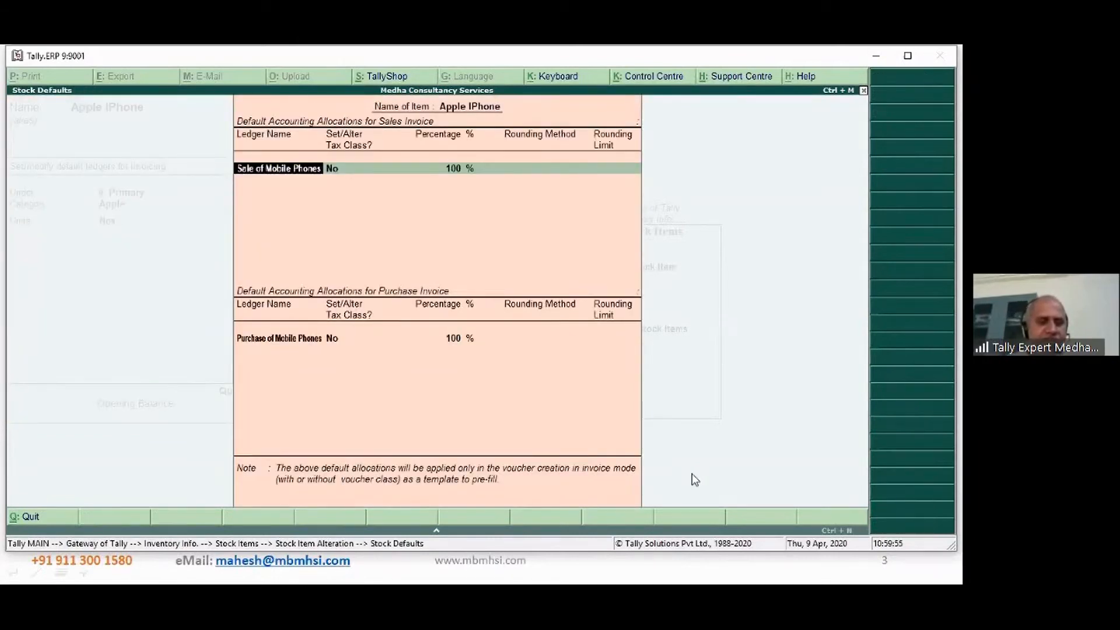
# Close Apple IPhone without saving and open accounting voucher creation for a sales voucher.
pyautogui.press('Escape')
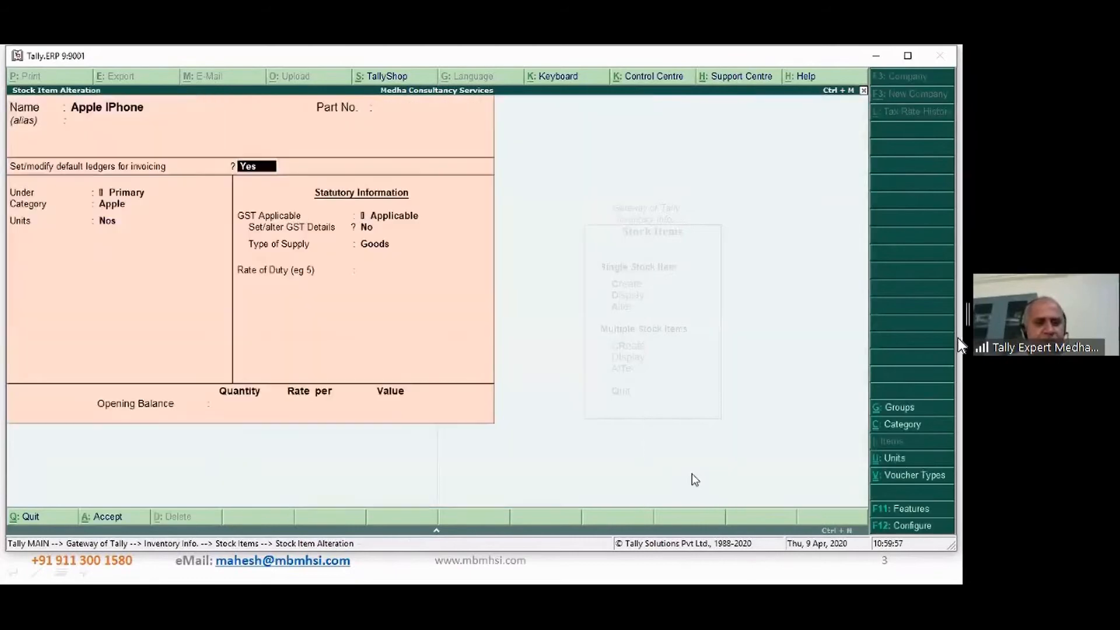
pyautogui.press('Escape')
pyautogui.press('Escape')
pyautogui.press('Return')
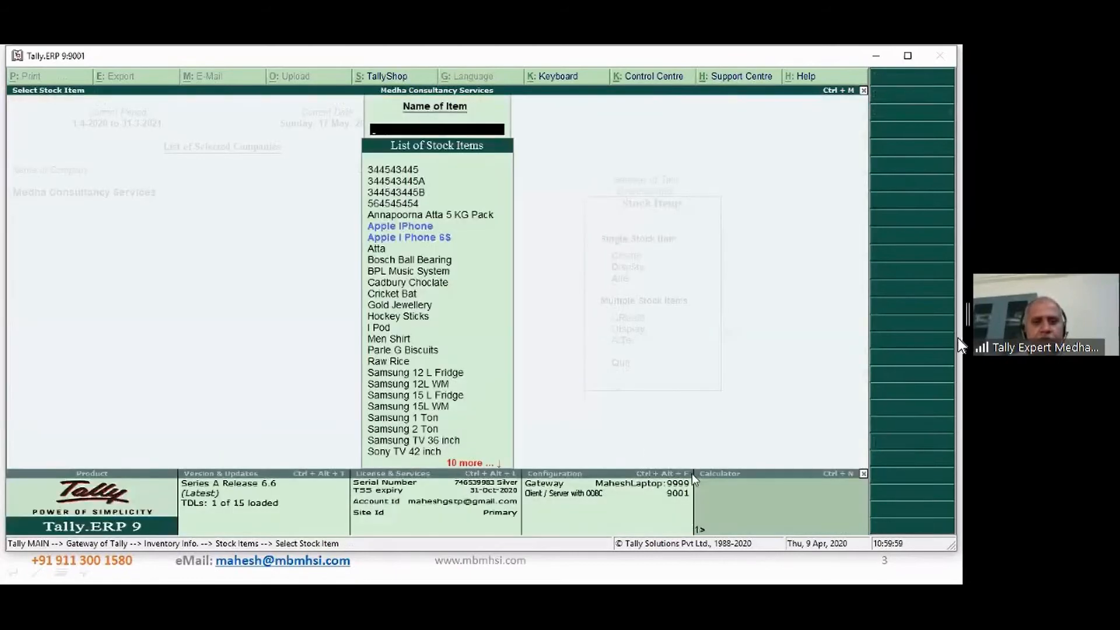
pyautogui.press('Escape')
pyautogui.press('Escape')
pyautogui.press('Escape')
pyautogui.press('v')
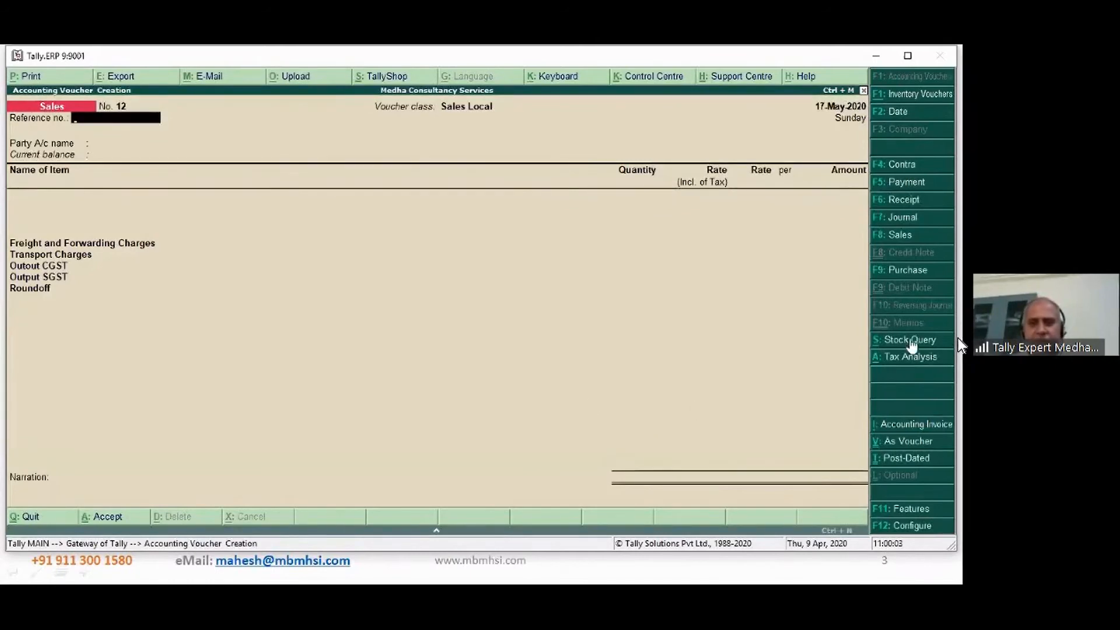
# Change the voucher class of the sales voucher from Sales Local to Not Applicable.
pyautogui.click(901, 240)
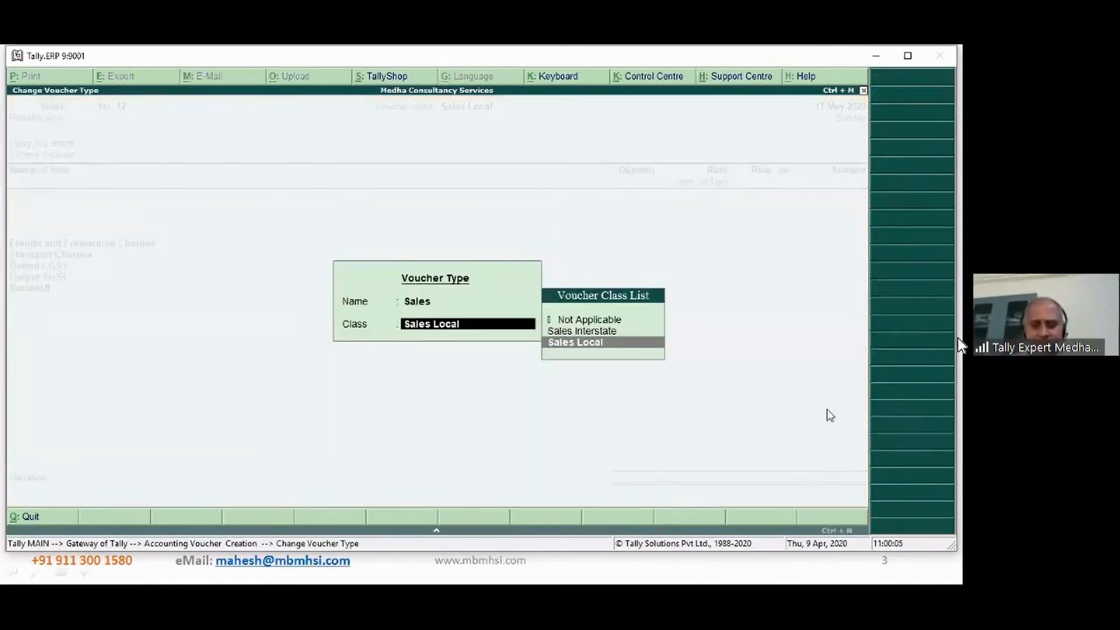
pyautogui.press('Up')
pyautogui.press('Up')
pyautogui.press('Return')
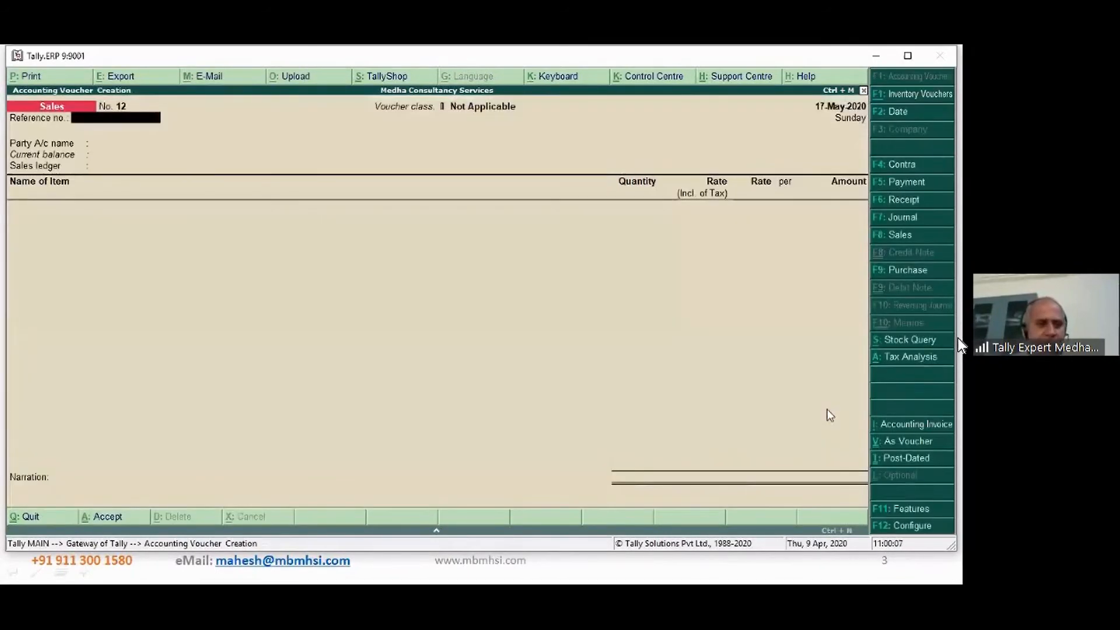
# Set the use of a common ledger account for item allocation to No in the sales invoice configuration and accept it.
pyautogui.click(902, 525)
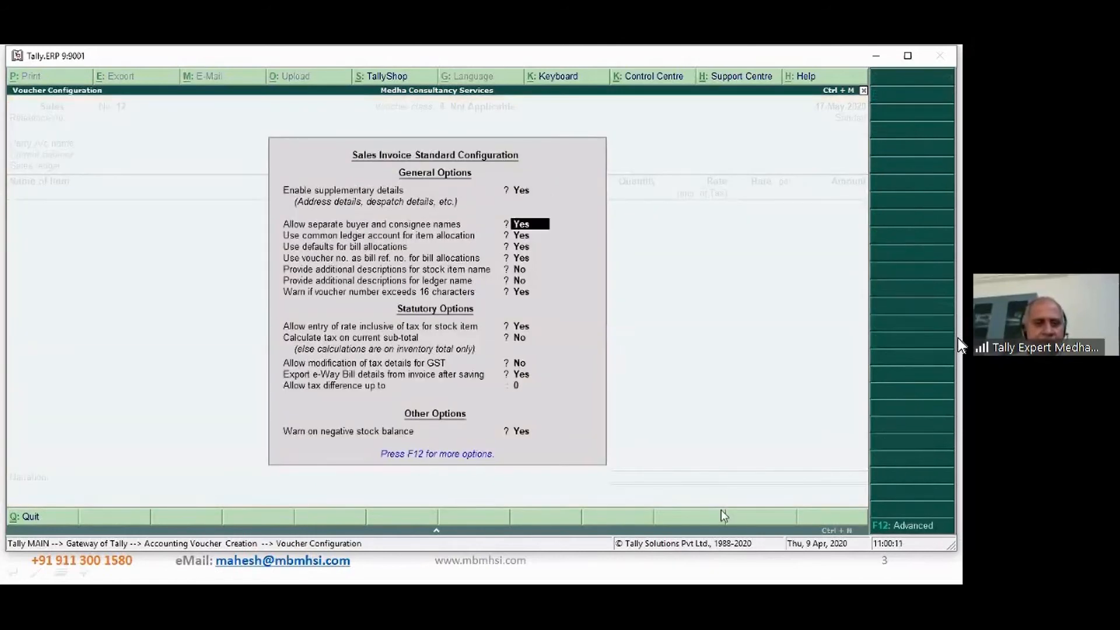
pyautogui.press('Down')
pyautogui.press('Down')
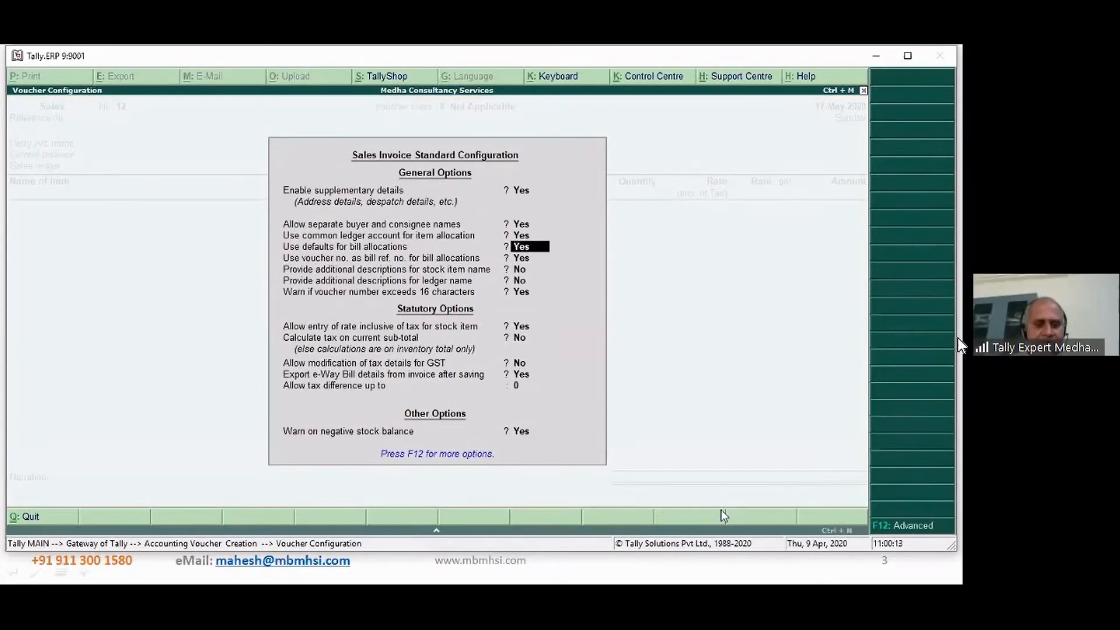
pyautogui.press('n')
pyautogui.press('Up')
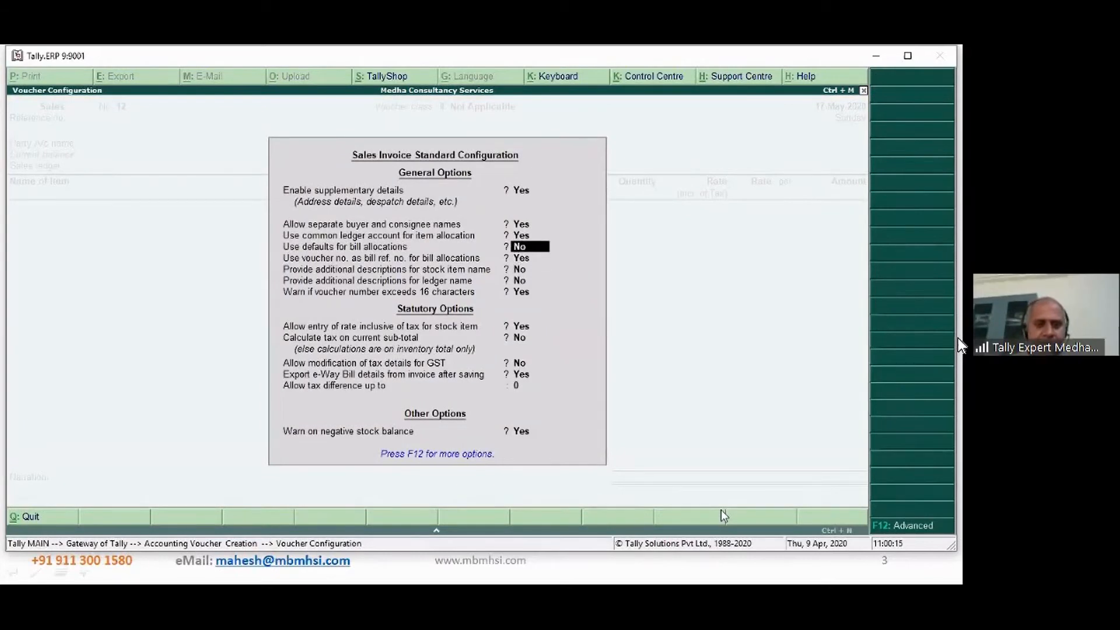
pyautogui.write('y')
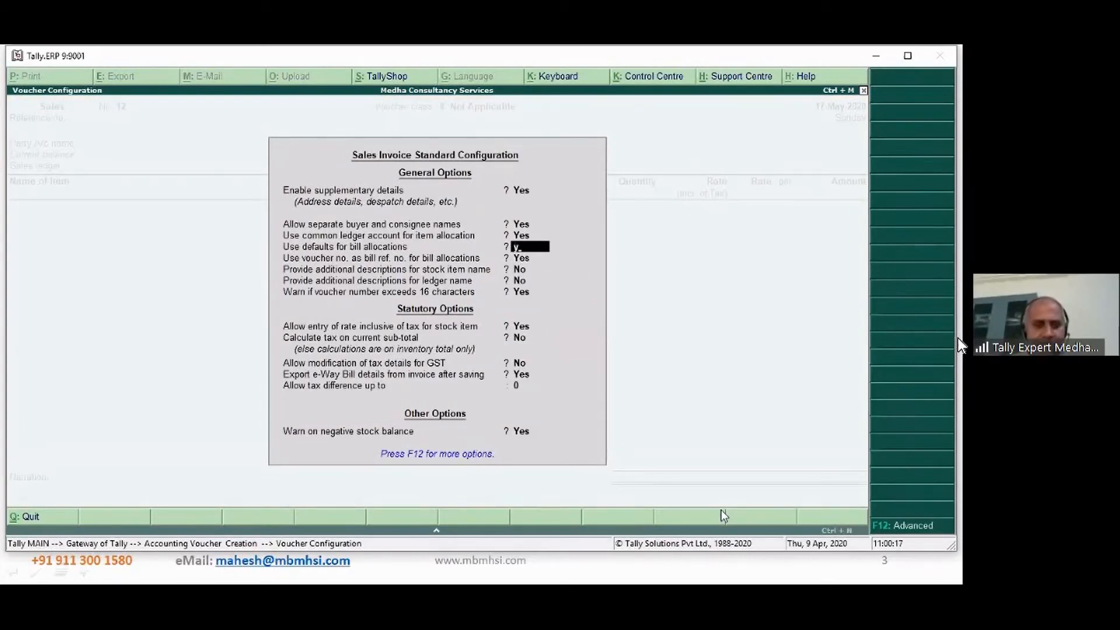
pyautogui.press('Up')
pyautogui.write('n')
pyautogui.press('Return')
pyautogui.hotkey('ctrl', 'a')
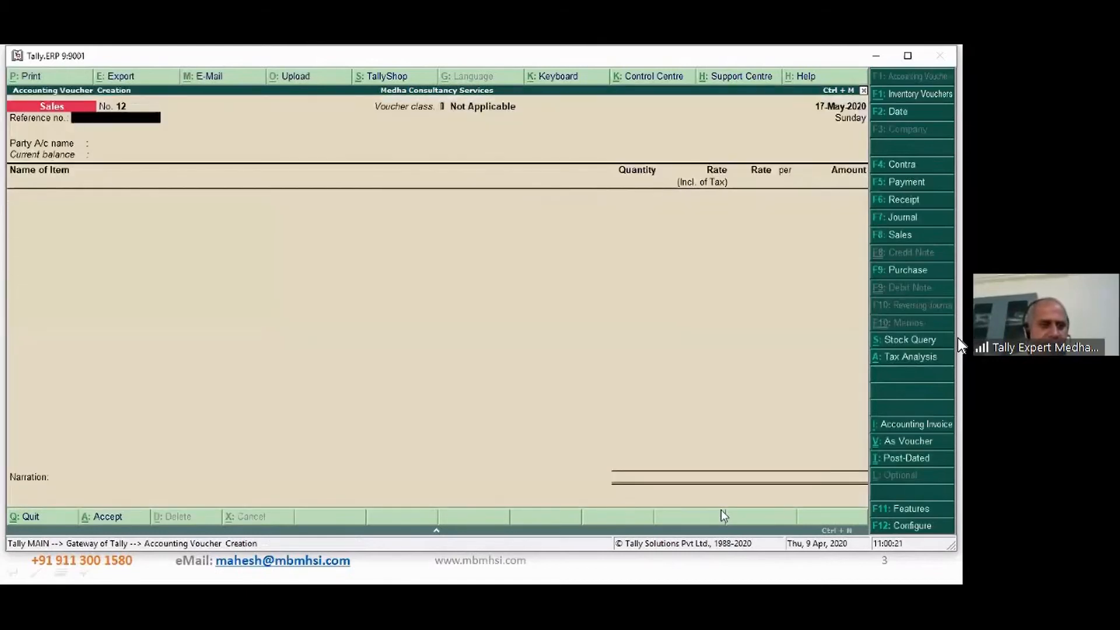
# Choose FineTune Studio India Private Limited as the party account of the sales voucher and accept its supplementary details.
pyautogui.press('Return')
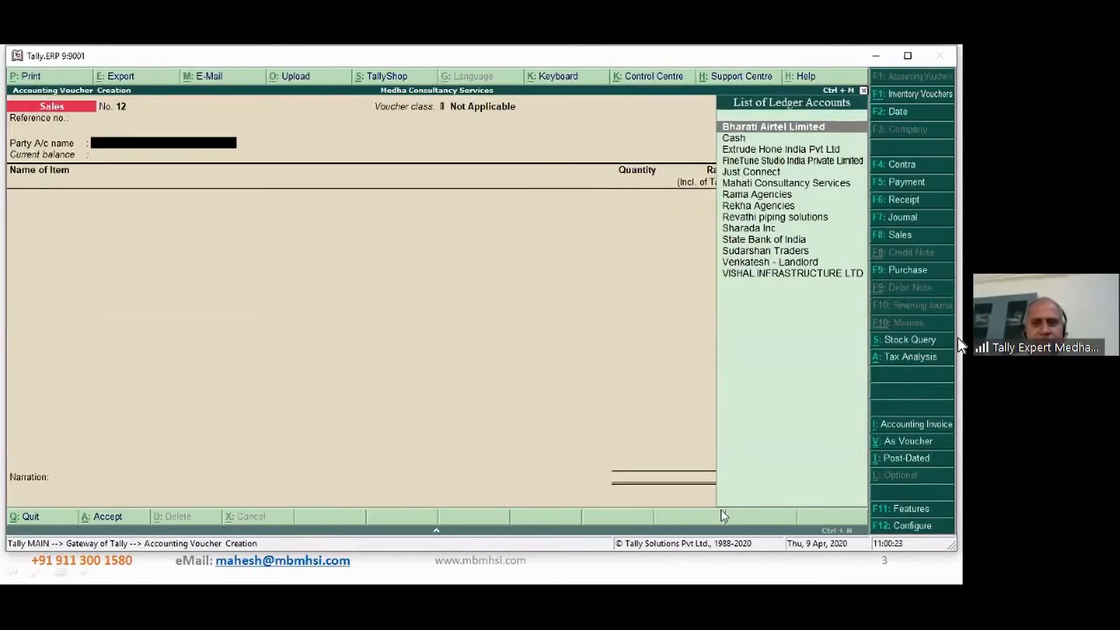
pyautogui.press('Down')
pyautogui.press('Down')
pyautogui.press('Down')
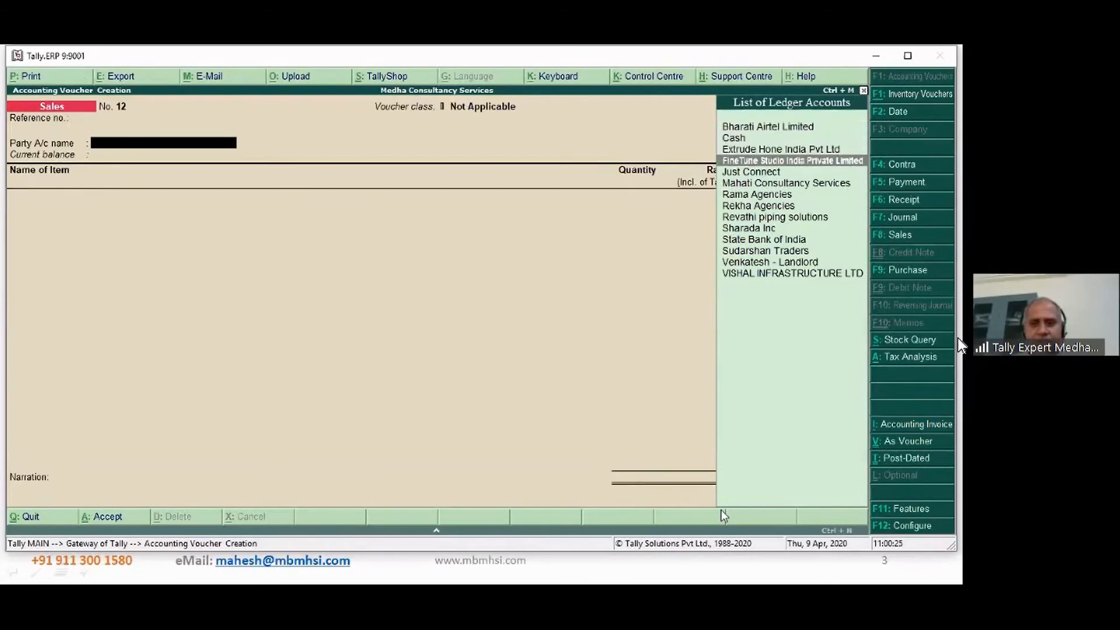
pyautogui.press('Return')
pyautogui.hotkey('ctrl', 'a')
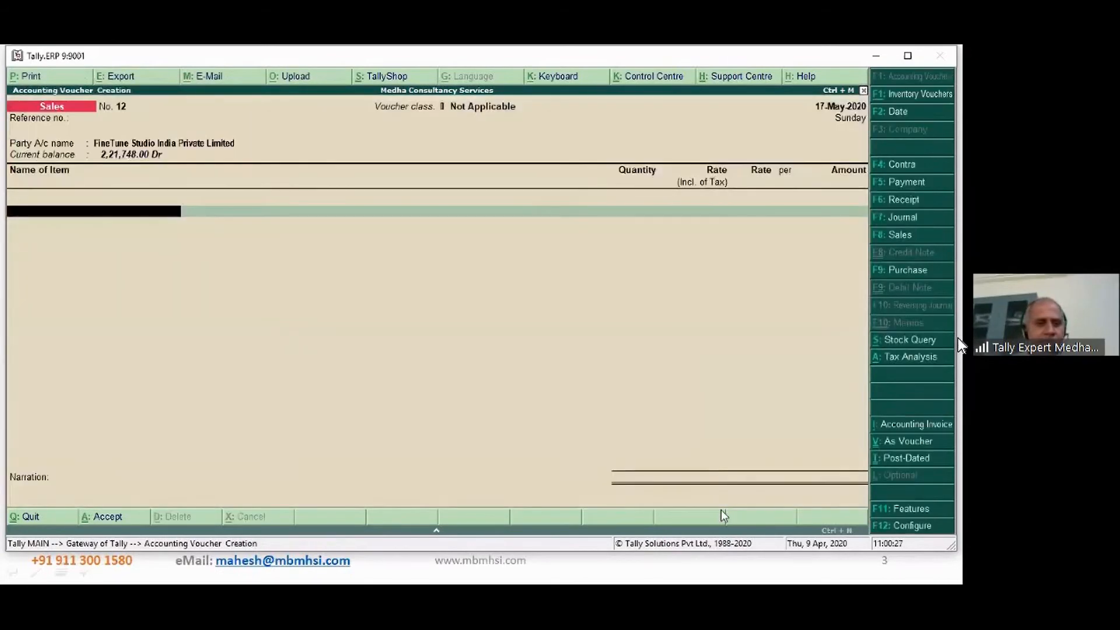
# Enter Sony TV 56 inch in the sales voucher with quantity 1 and a tax-inclusive rate of 80,000.
pyautogui.write('son')
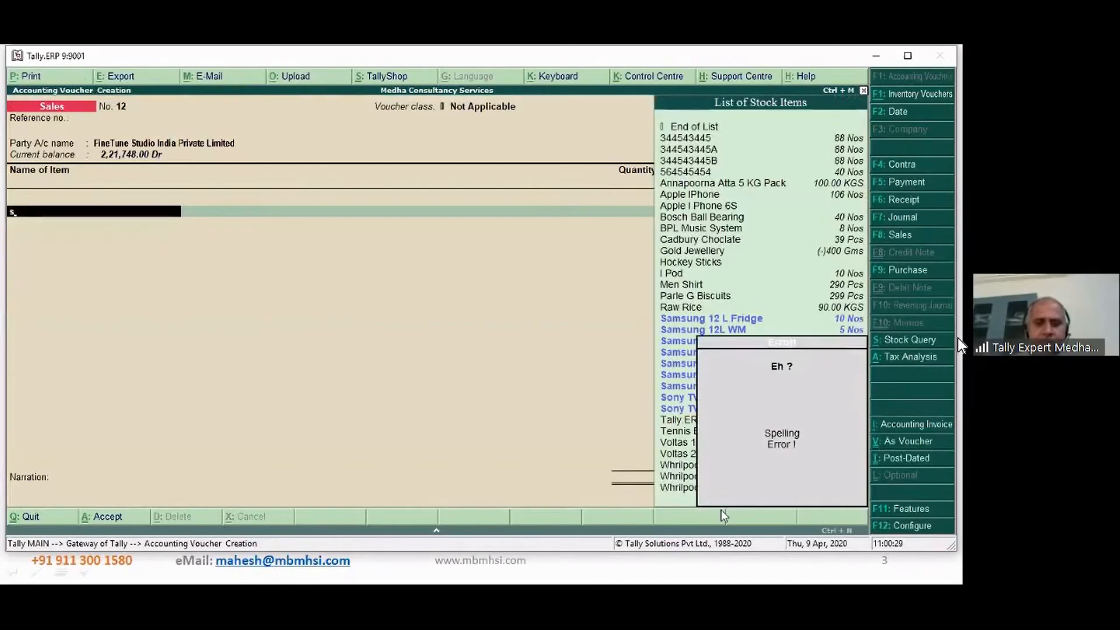
pyautogui.press('Down')
pyautogui.press('Down')
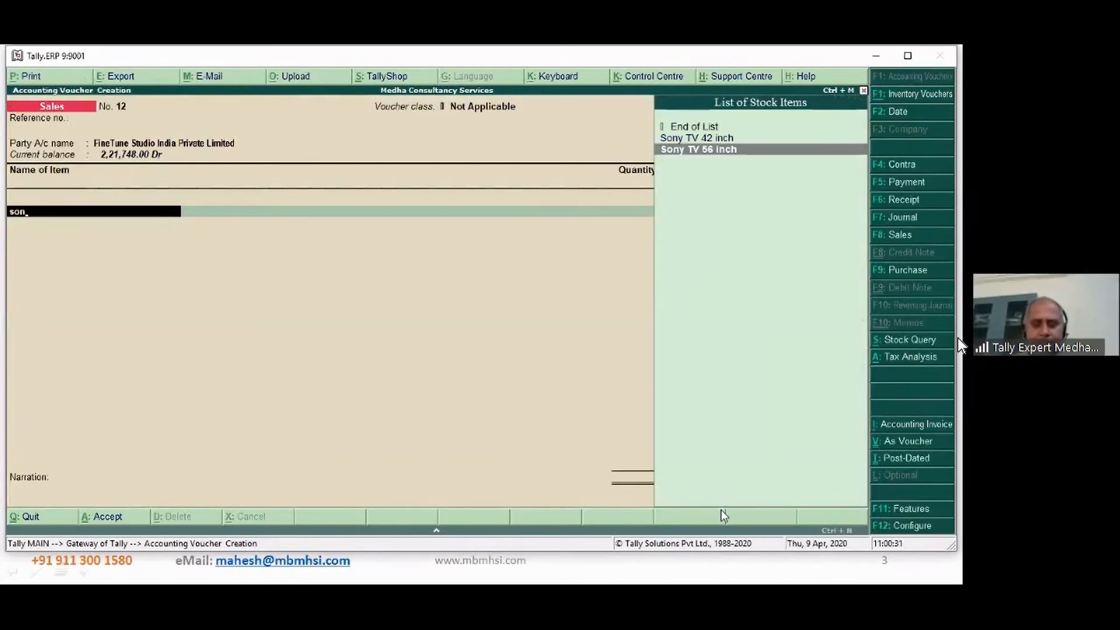
pyautogui.press('Return')
pyautogui.write('1')
pyautogui.press('Return')
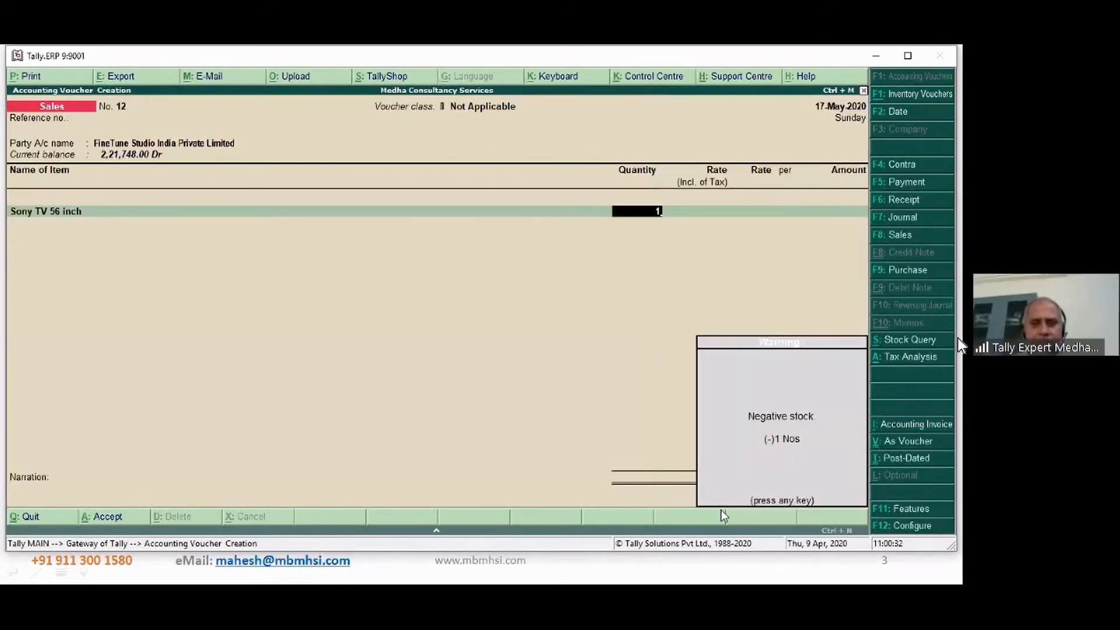
pyautogui.press('Return')
pyautogui.write('80,00')
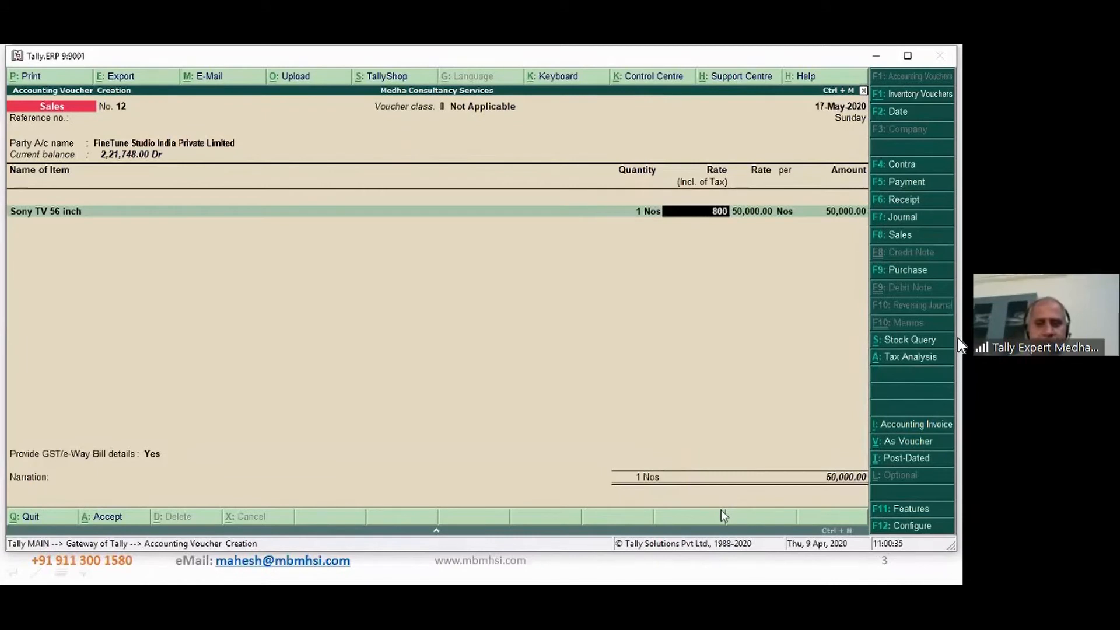
pyautogui.write('0')
pyautogui.press('Return')
pyautogui.press('Return')
pyautogui.press('Return')
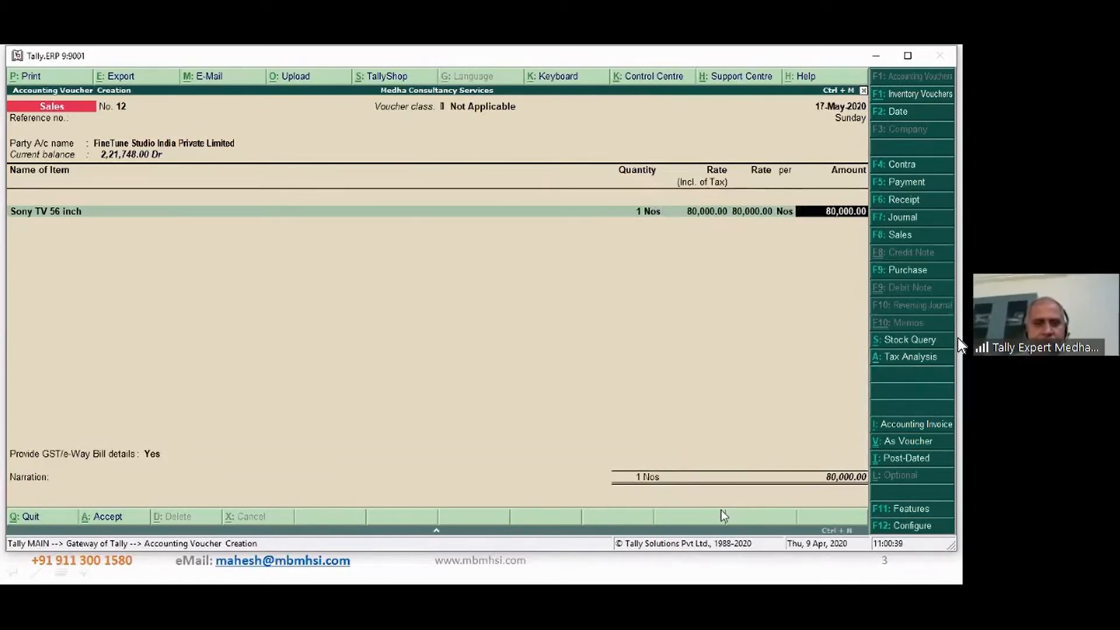
# Accept the Sale of Television ledger allocation for the Sony TV 56 inch item.
pyautogui.press('Return')
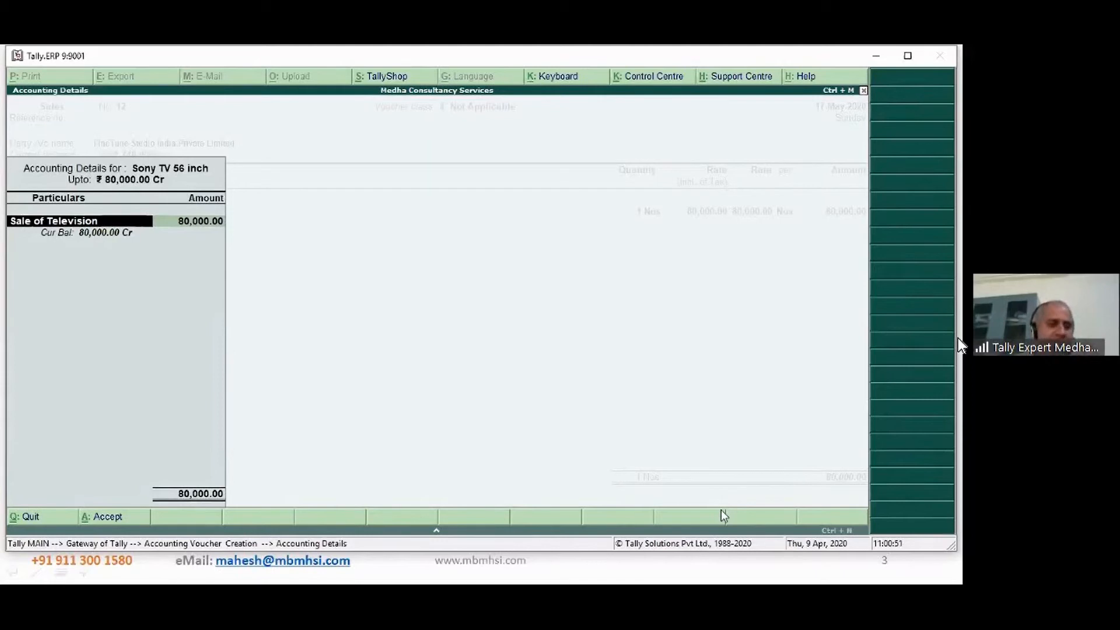
pyautogui.press('Return')
pyautogui.press('Return')
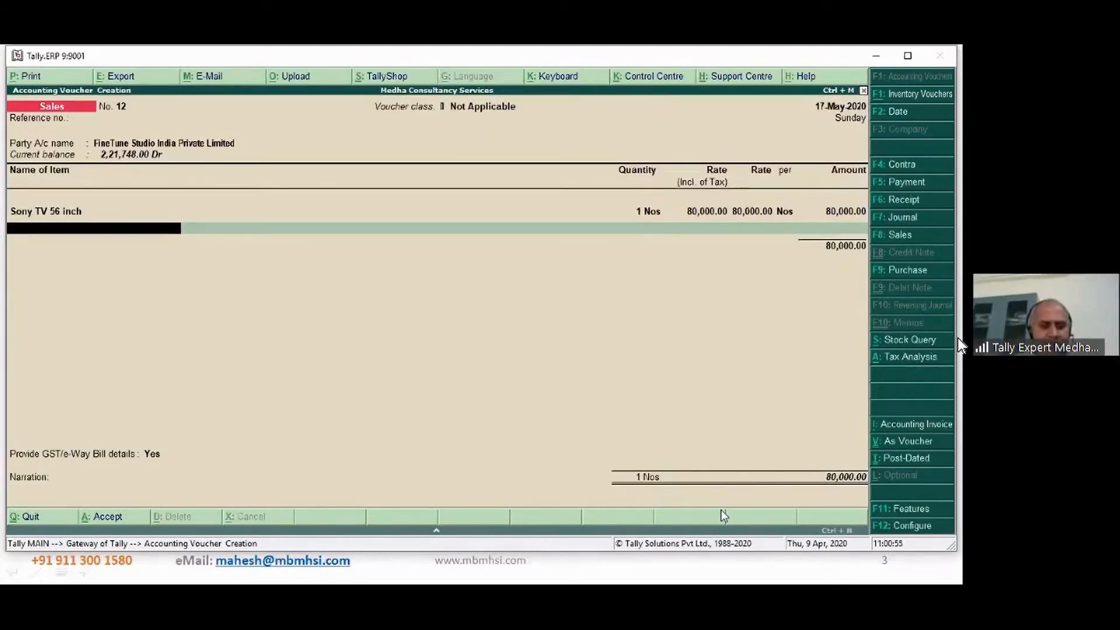
# Add Apple IPhone with quantity 1 and a tax-inclusive rate of 80,000, and open its accounting details.
pyautogui.press('space')
pyautogui.press('Down')
pyautogui.press('Down')
pyautogui.press('Down')
pyautogui.press('Down')
pyautogui.press('Down')
pyautogui.press('Down')
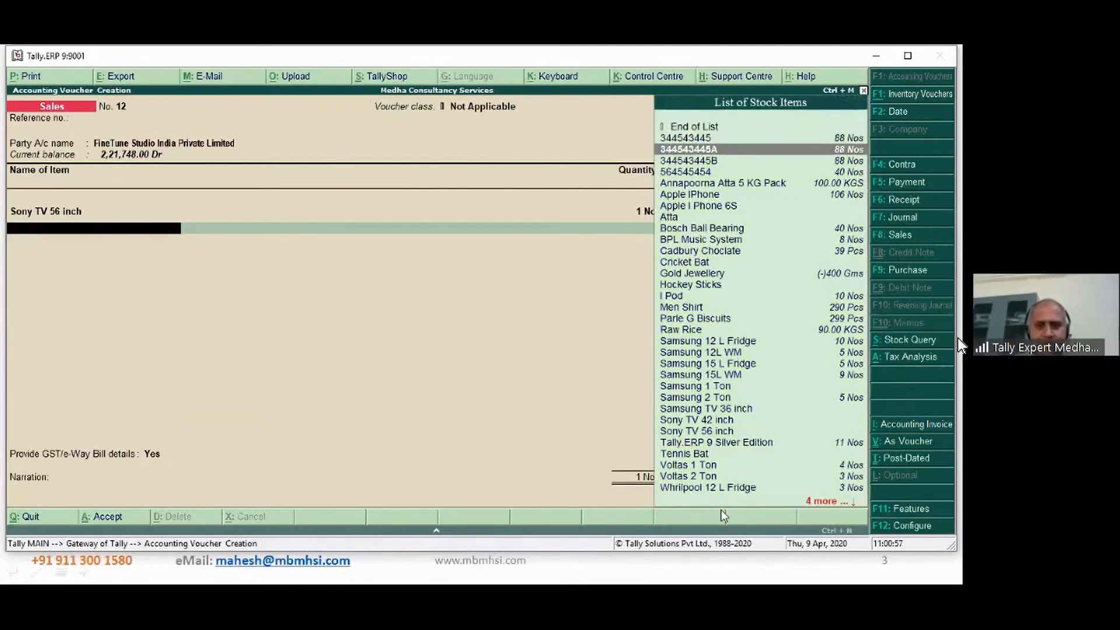
pyautogui.press('Return')
pyautogui.write('1')
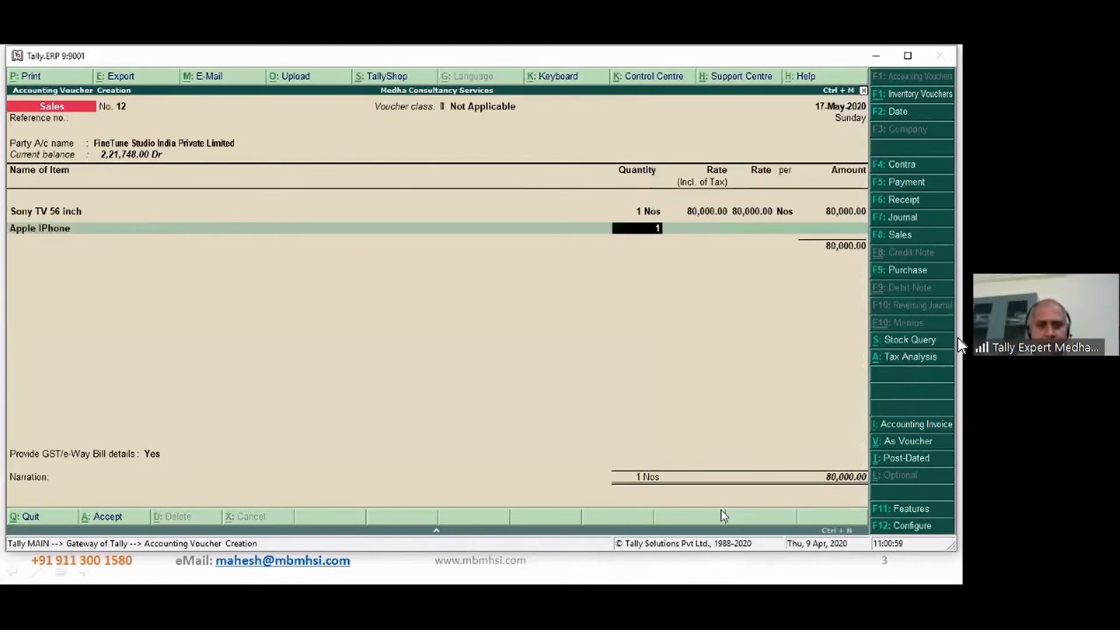
pyautogui.press('Return')
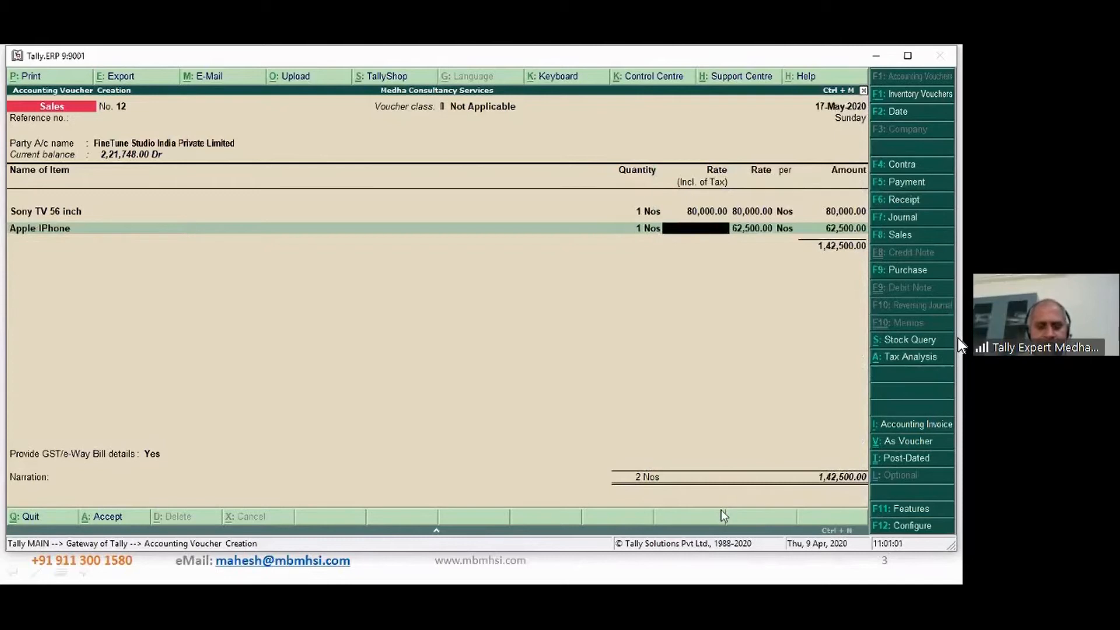
pyautogui.write('80,00')
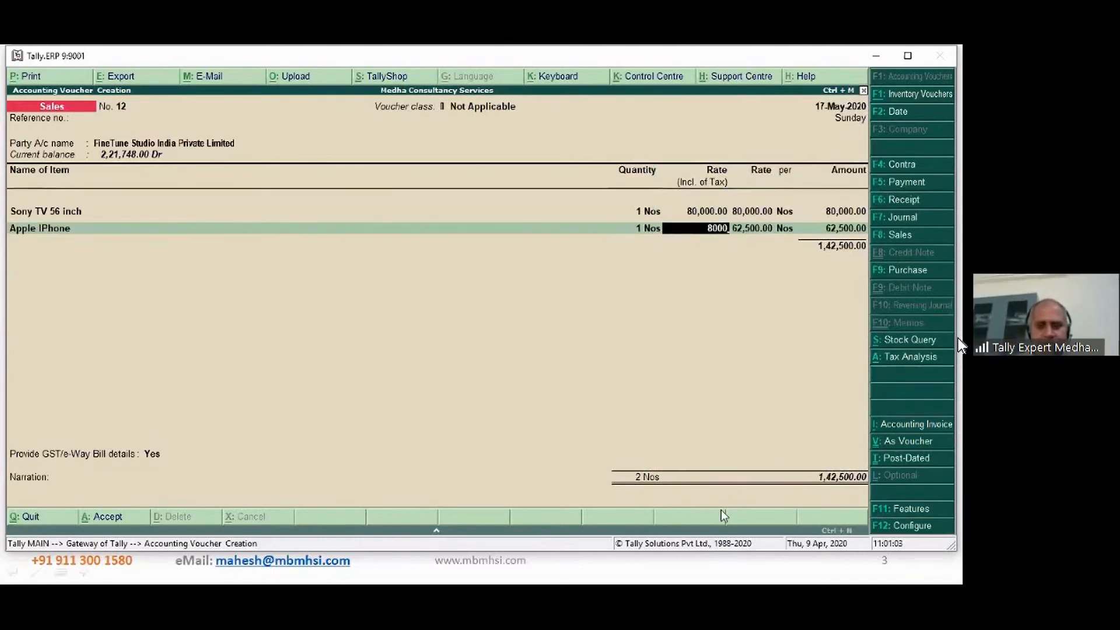
pyautogui.write('0')
pyautogui.press('Return')
pyautogui.press('Return')
pyautogui.press('Return')
pyautogui.press('Return')
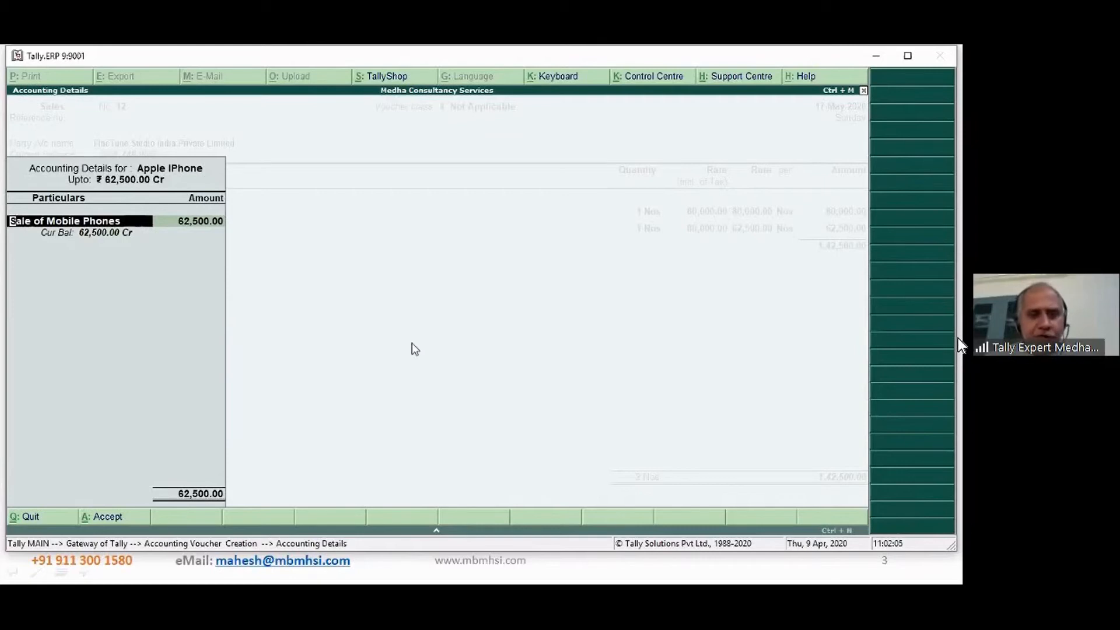
# Quit the sales voucher without saving and switch to the Advanced Inventory Management presentation slide.
pyautogui.press('Return')
pyautogui.press('Return')
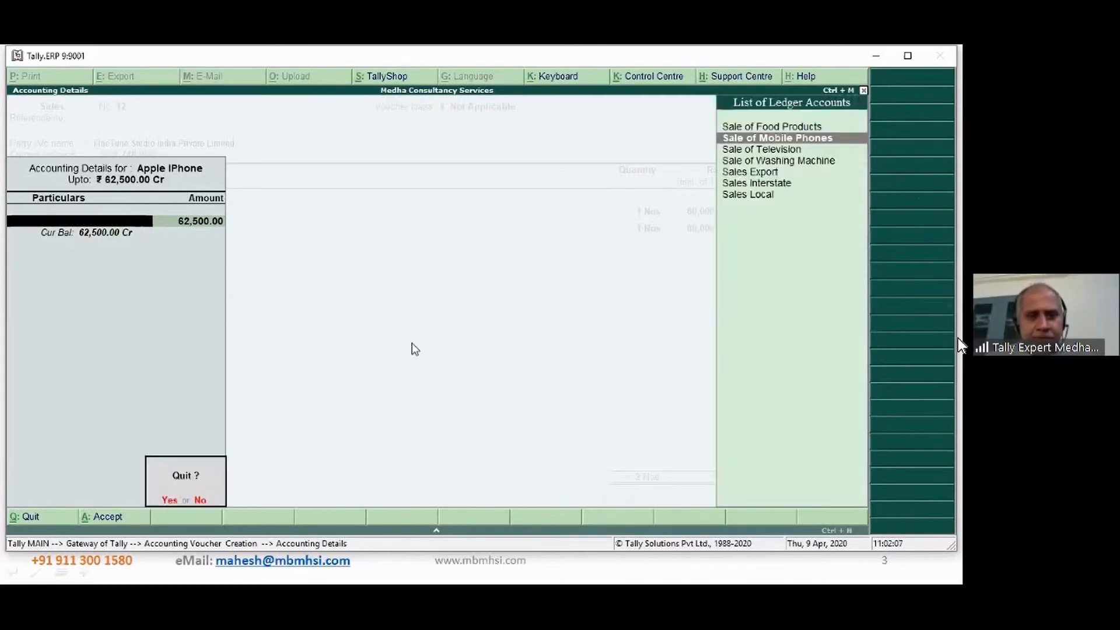
pyautogui.press('Return')
pyautogui.press('Escape')
pyautogui.press('y')
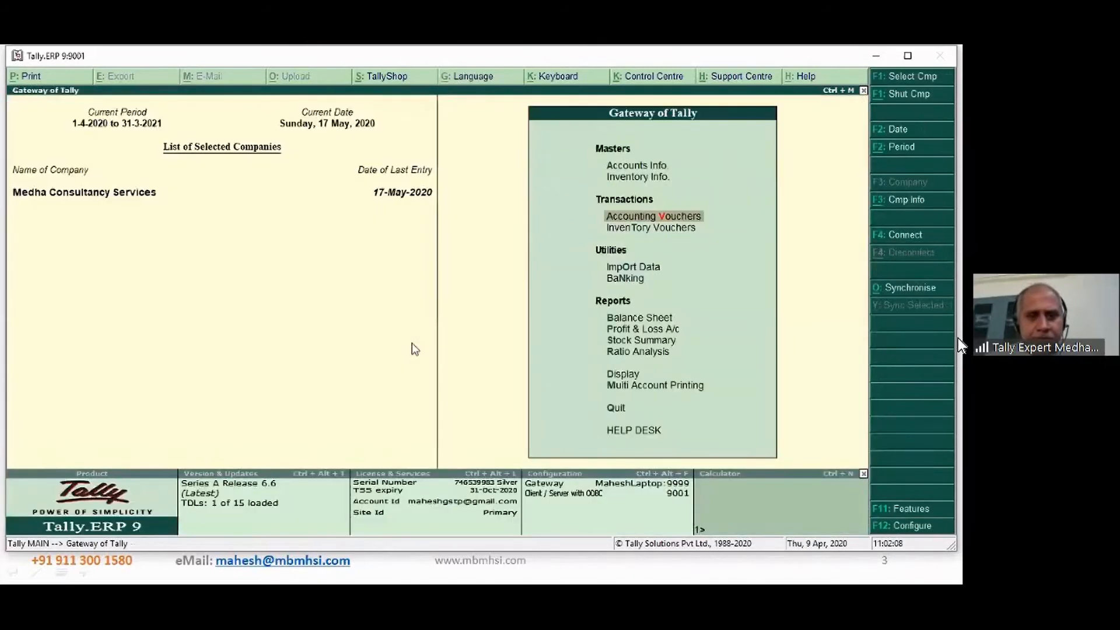
pyautogui.click(588, 576)
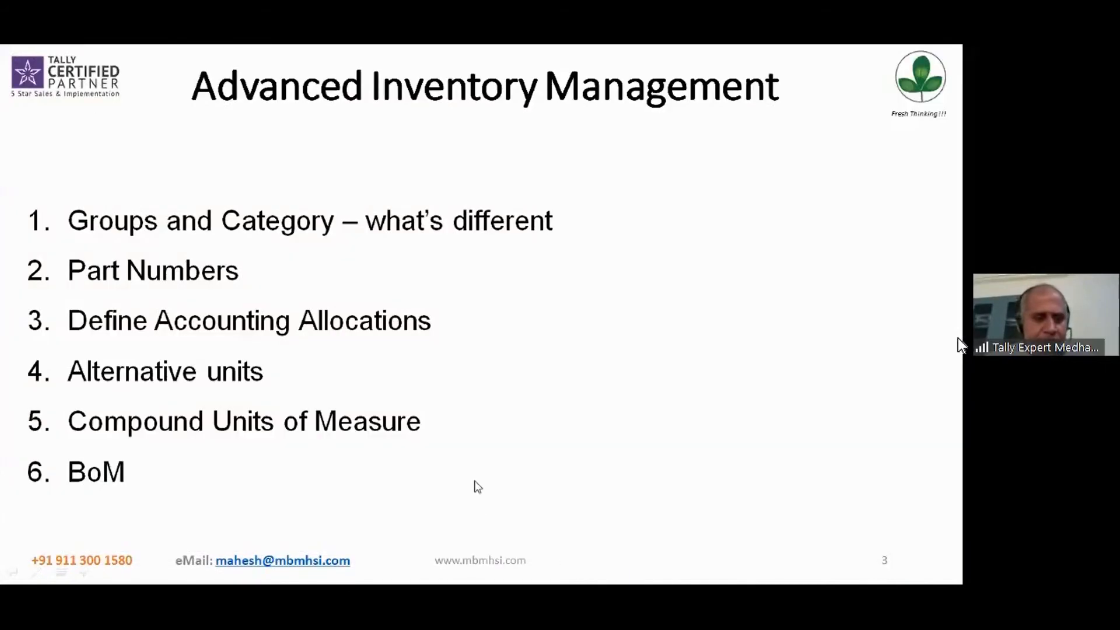
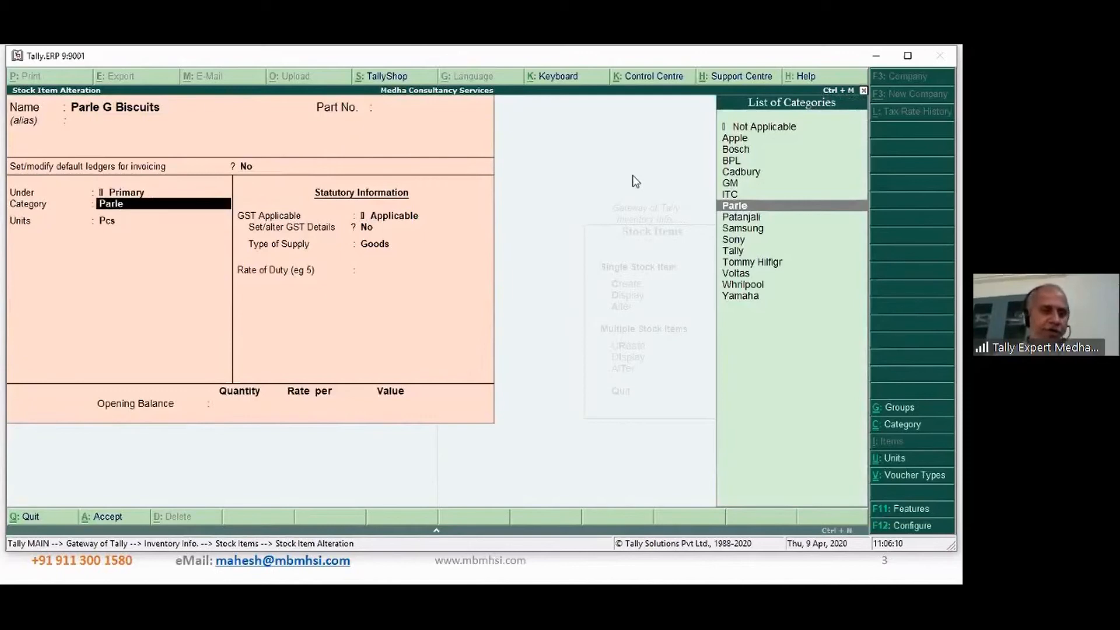
# Close the Parle G Biscuits stock item without changes and open the creation form for a single stock item.
pyautogui.press('Escape')
pyautogui.press('Return')
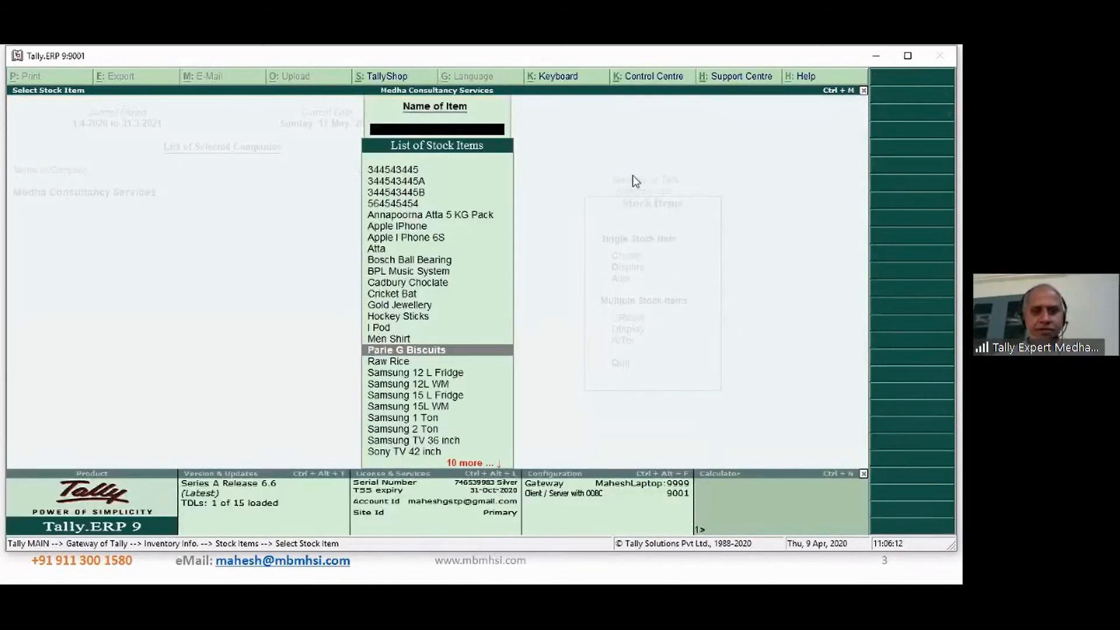
pyautogui.press('Escape')
pyautogui.press('Up')
pyautogui.press('Up')
pyautogui.press('Return')
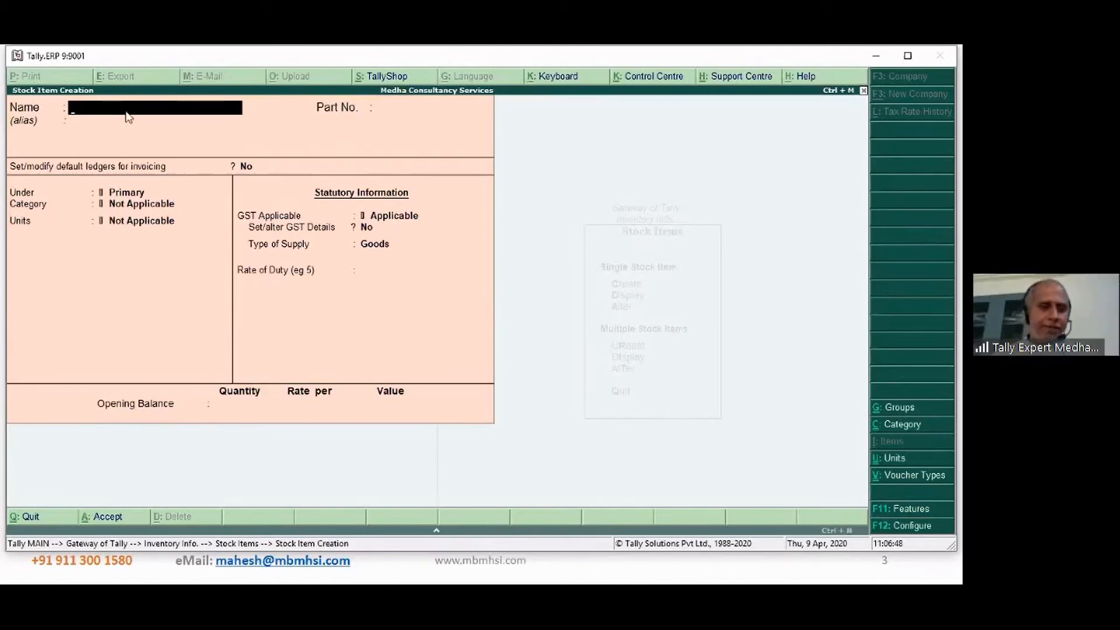
# Name the new stock item Sampurna Agarbathi.
pyautogui.write('Sa')
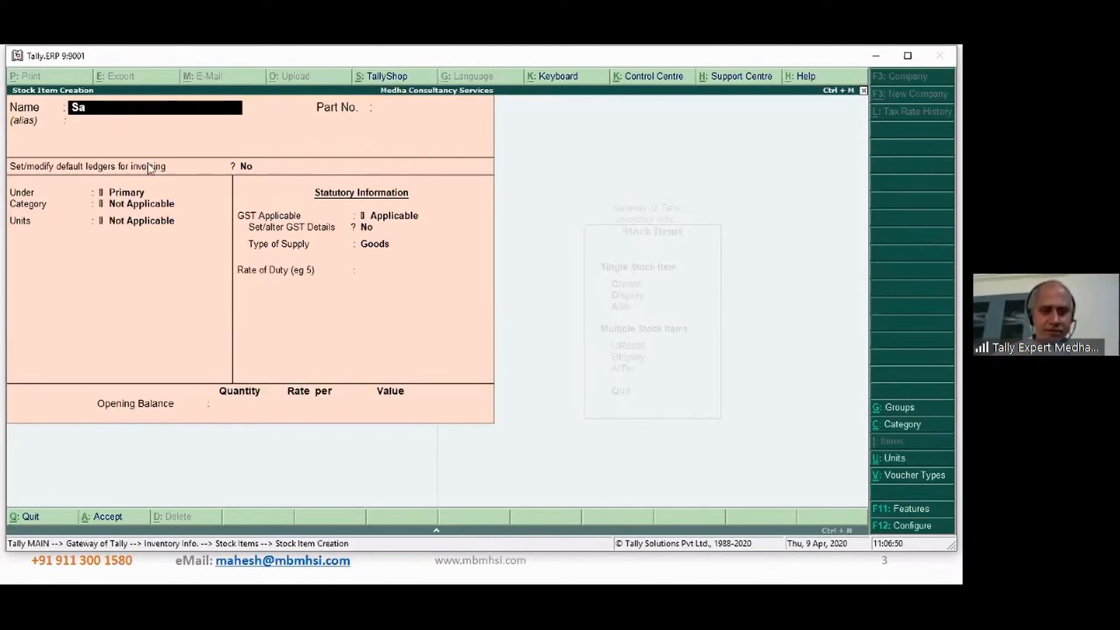
pyautogui.write('mpurna')
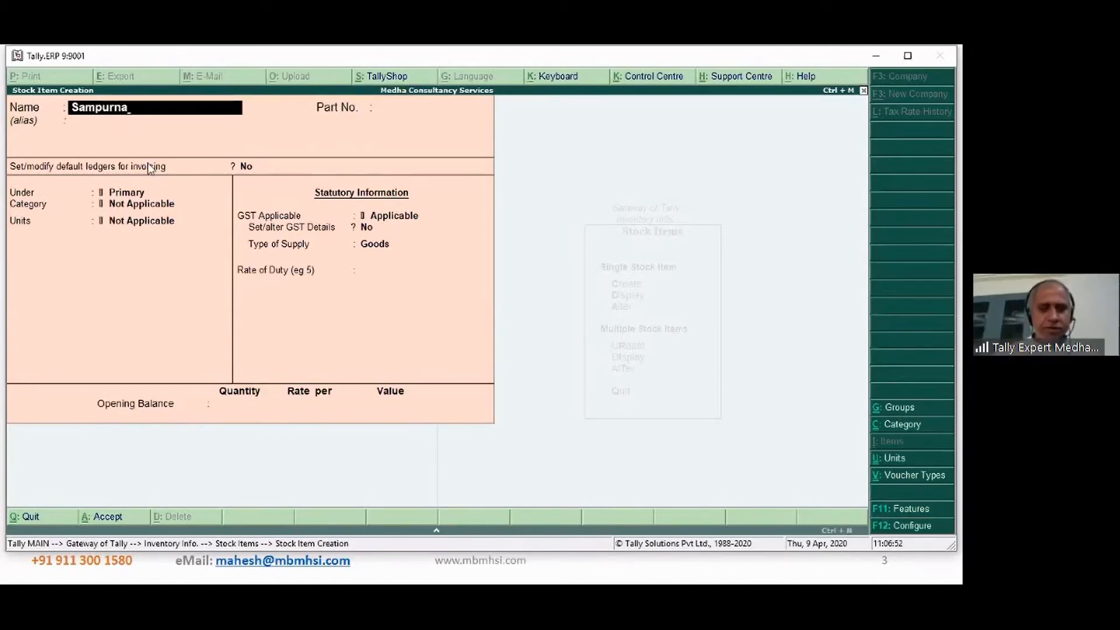
pyautogui.write(' Agar')
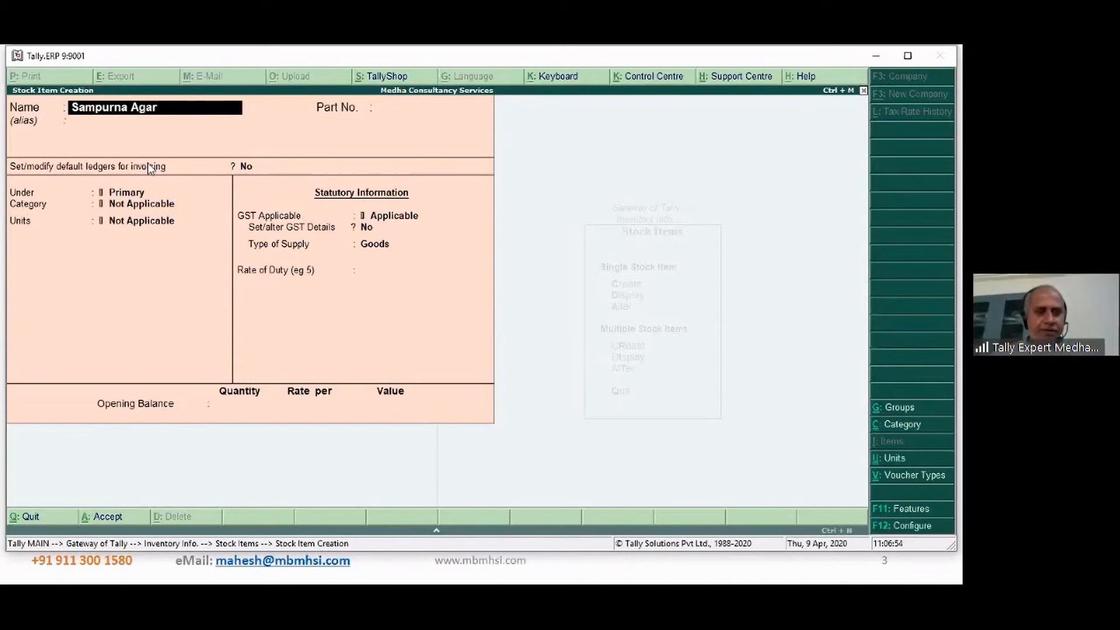
pyautogui.write('bathi')
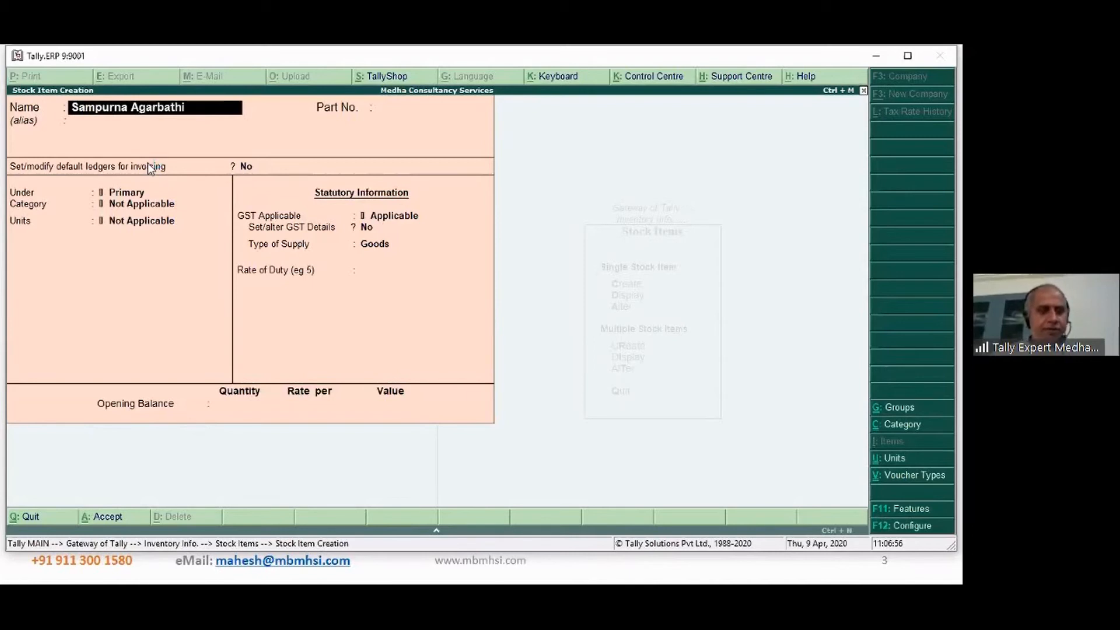
pyautogui.press('Return')
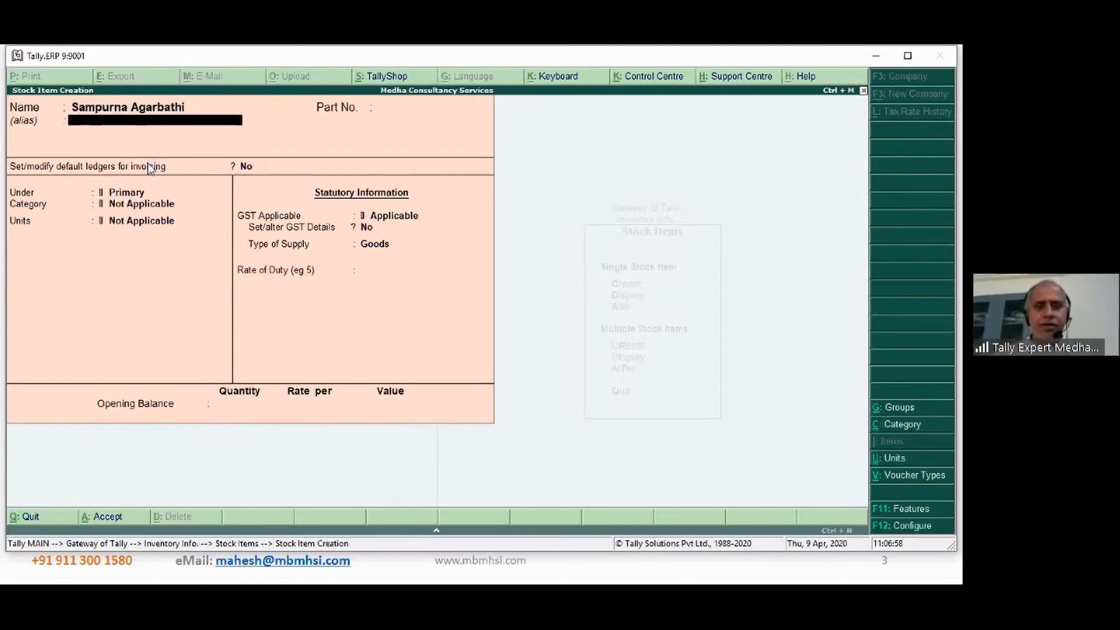
# Enable the use of alternate units for stock items in the stock item configuration and save the setting.
pyautogui.click(934, 528)
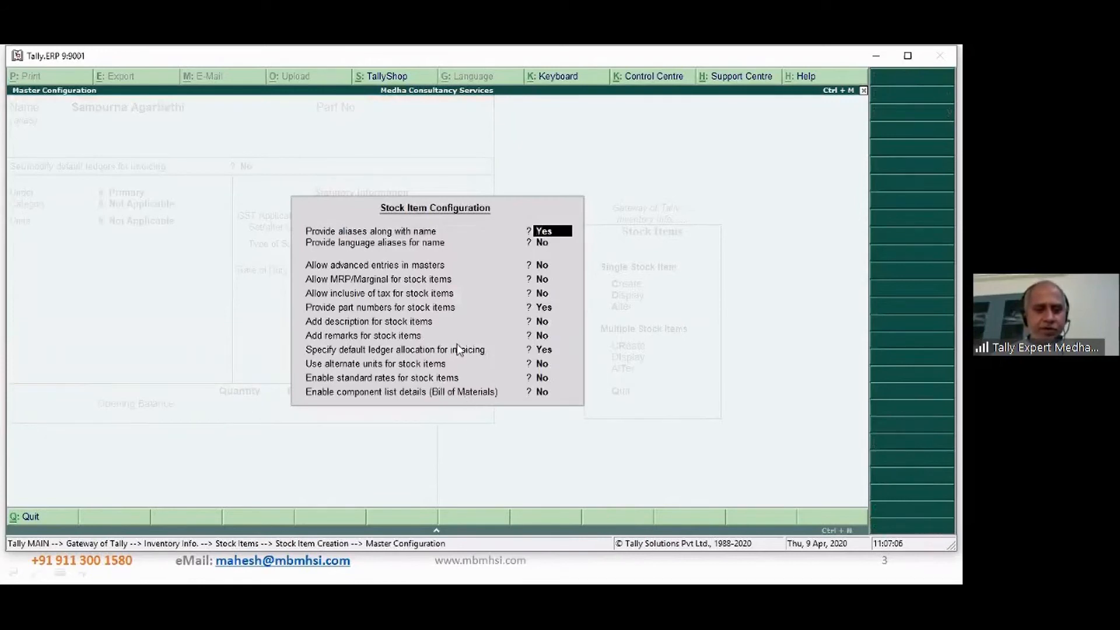
pyautogui.click(545, 364)
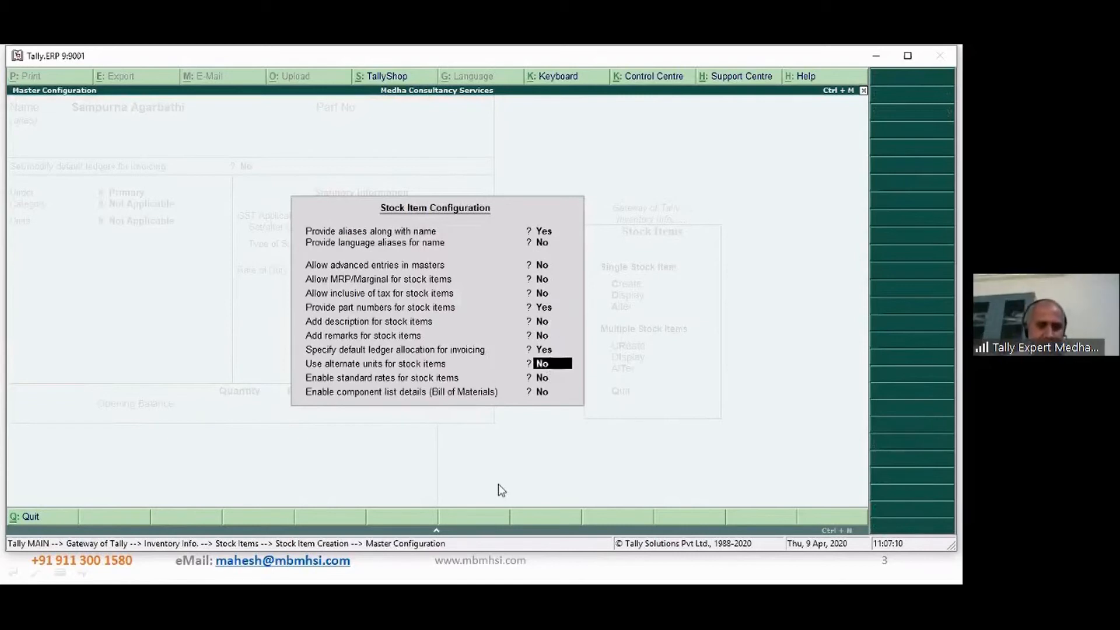
pyautogui.write('y')
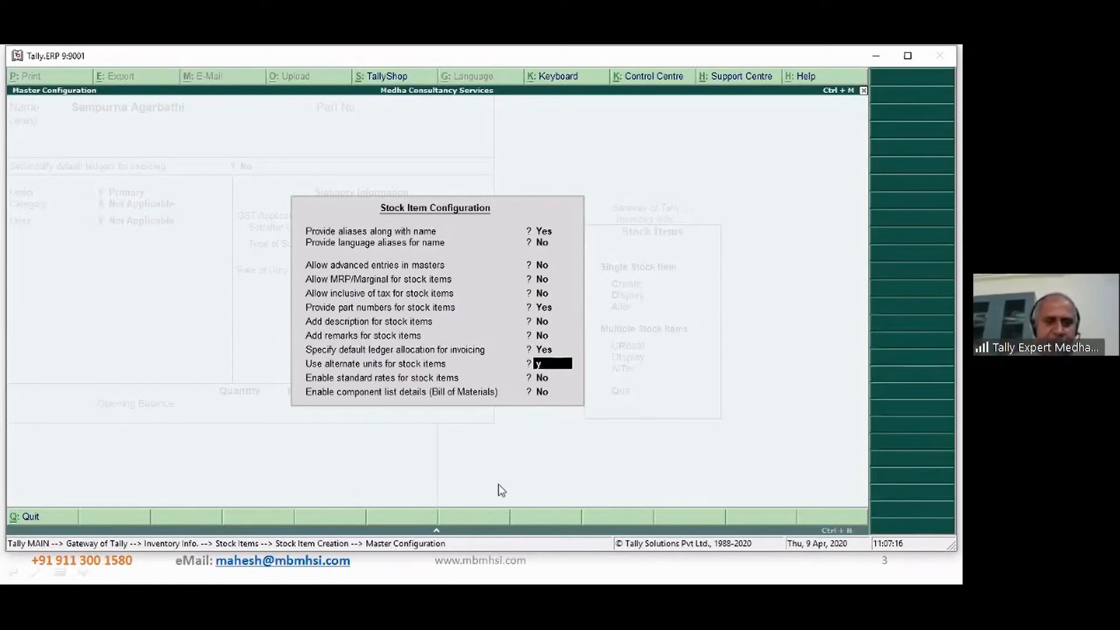
pyautogui.press('Return')
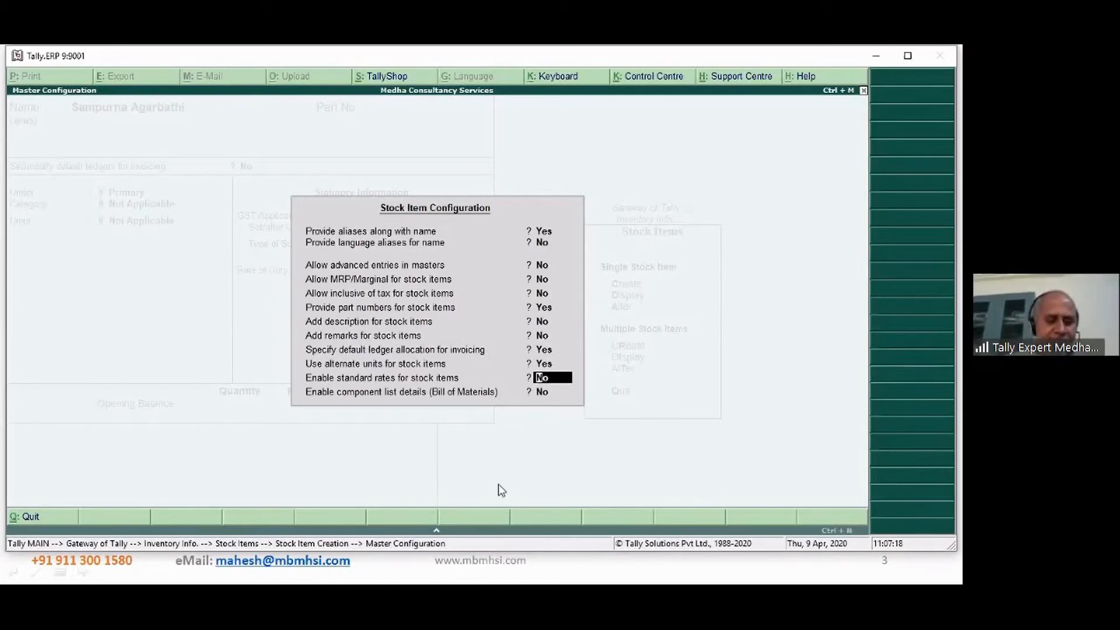
pyautogui.hotkey('ctrl', 'a')
# Create a simple unit from the item's units field with symbol Pks, formal name Packs and quantity code PAC-PACKS.
pyautogui.press('Return')
pyautogui.press('Return')
pyautogui.press('Return')
pyautogui.press('Return')
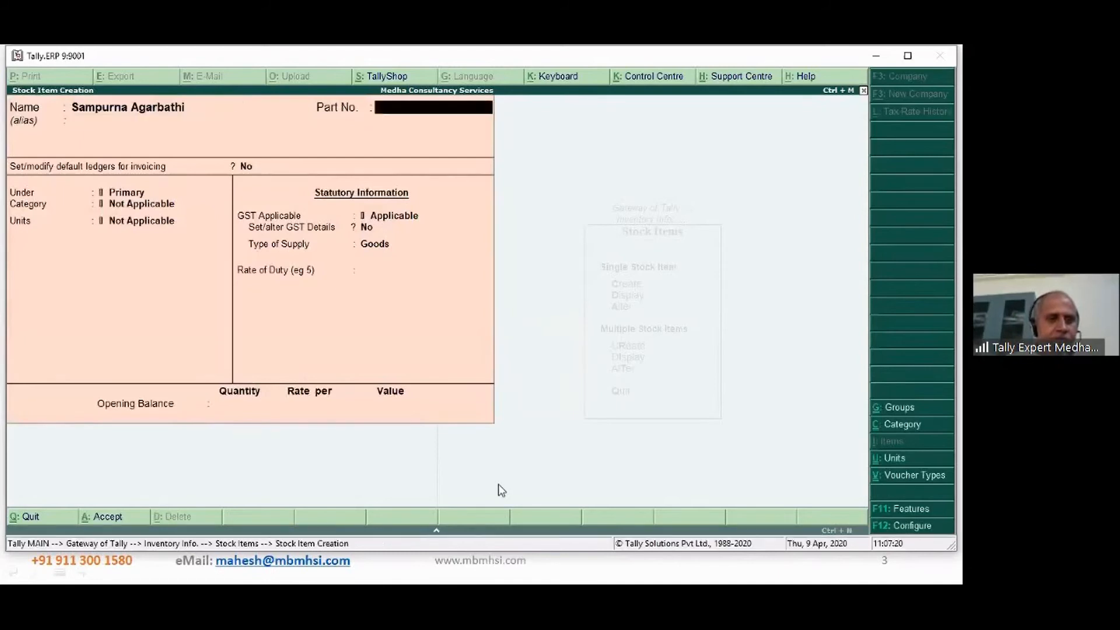
pyautogui.press('Return')
pyautogui.press('Return')
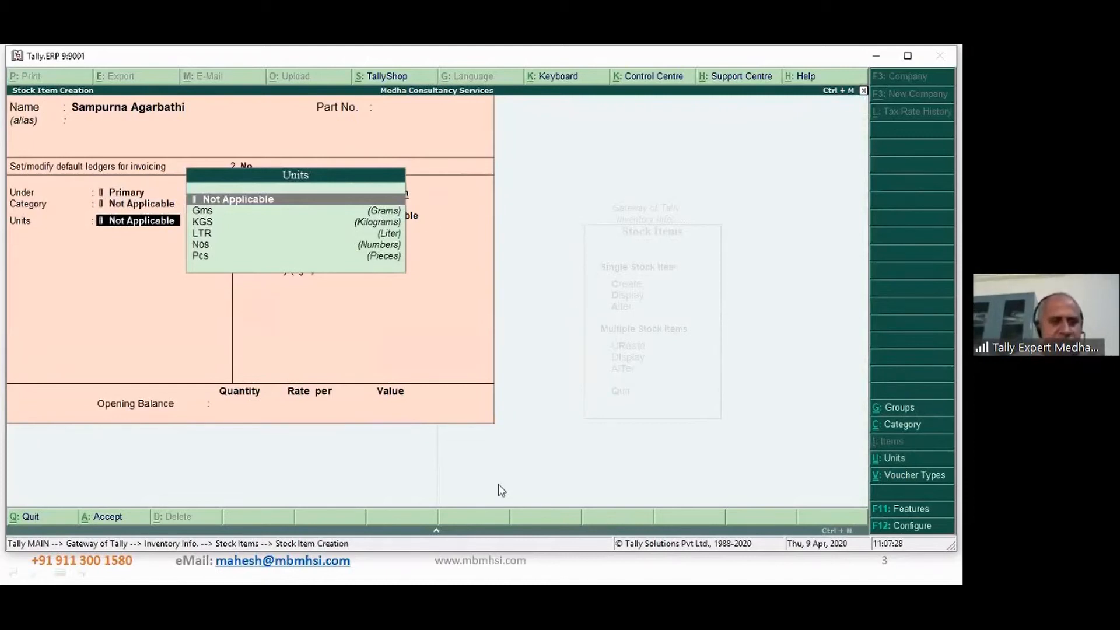
pyautogui.hotkey('alt', 'c')
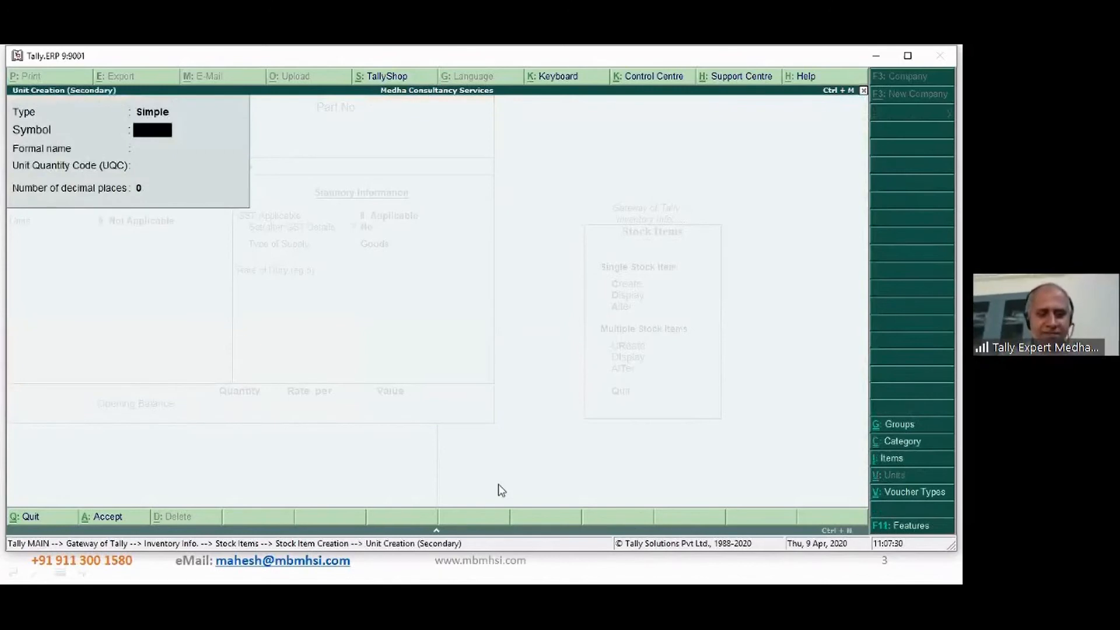
pyautogui.write('Pks')
pyautogui.press('Return')
pyautogui.write('Packs')
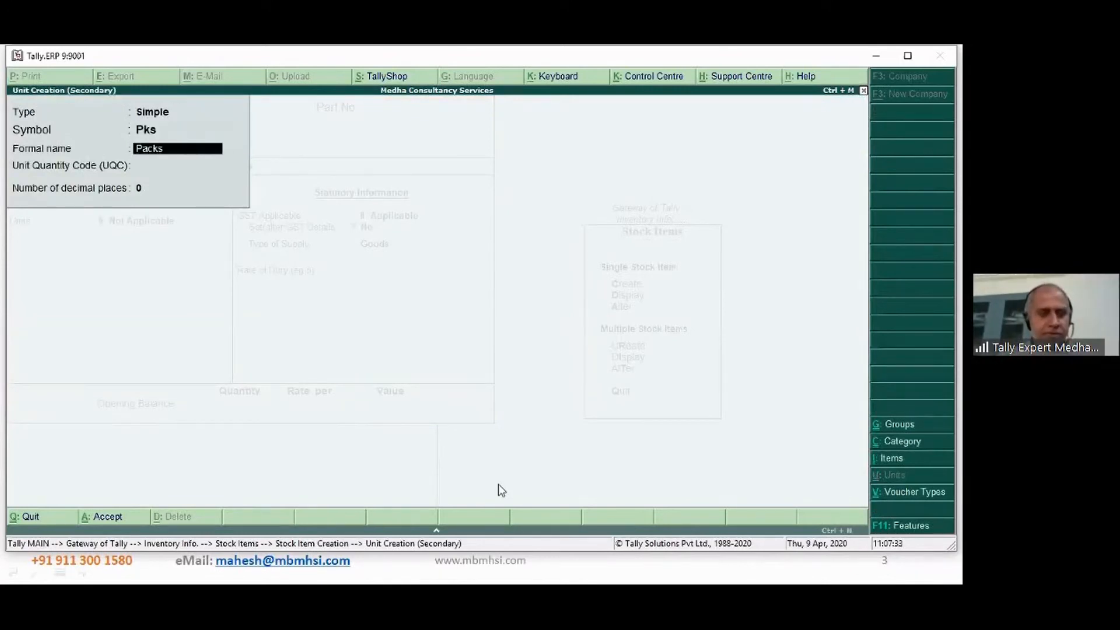
pyautogui.press('Return')
pyautogui.write('p')
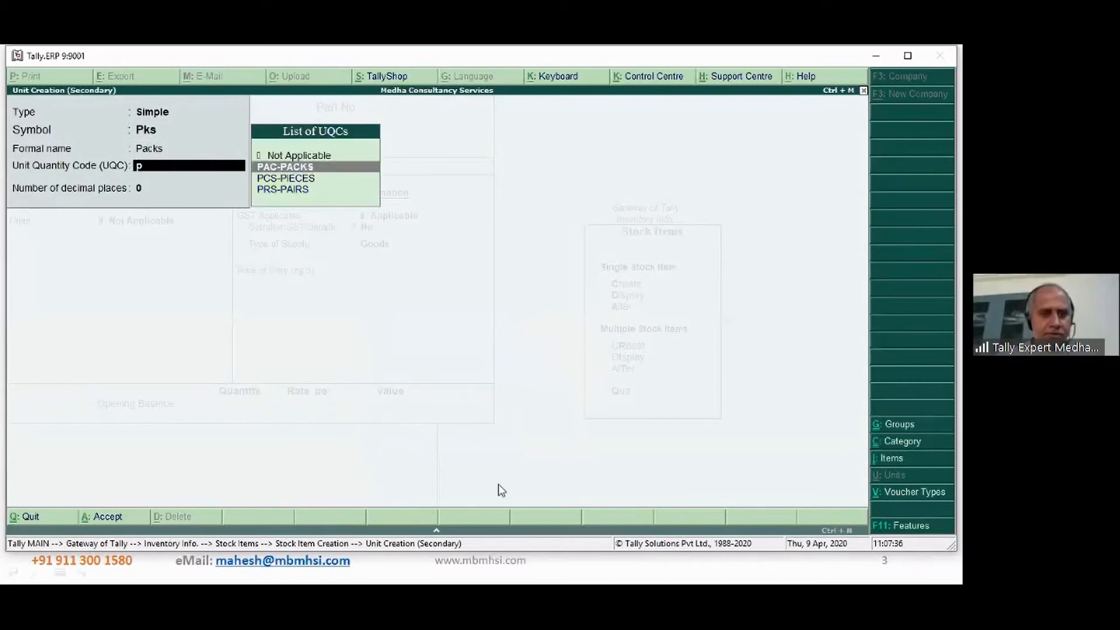
pyautogui.press('Return')
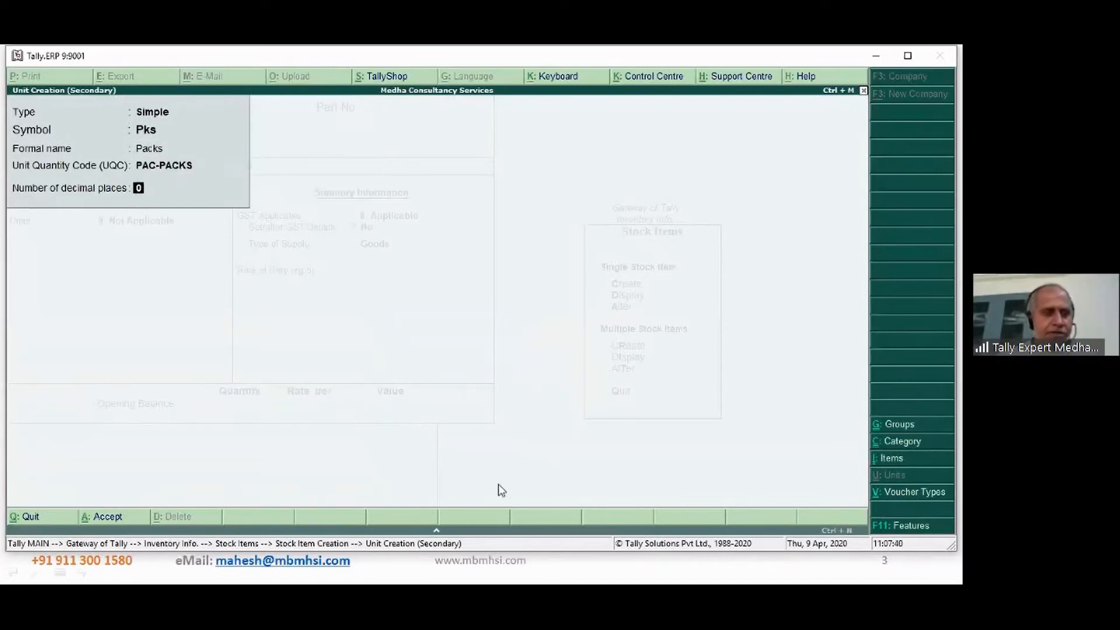
pyautogui.press('Return')
pyautogui.press('Return')
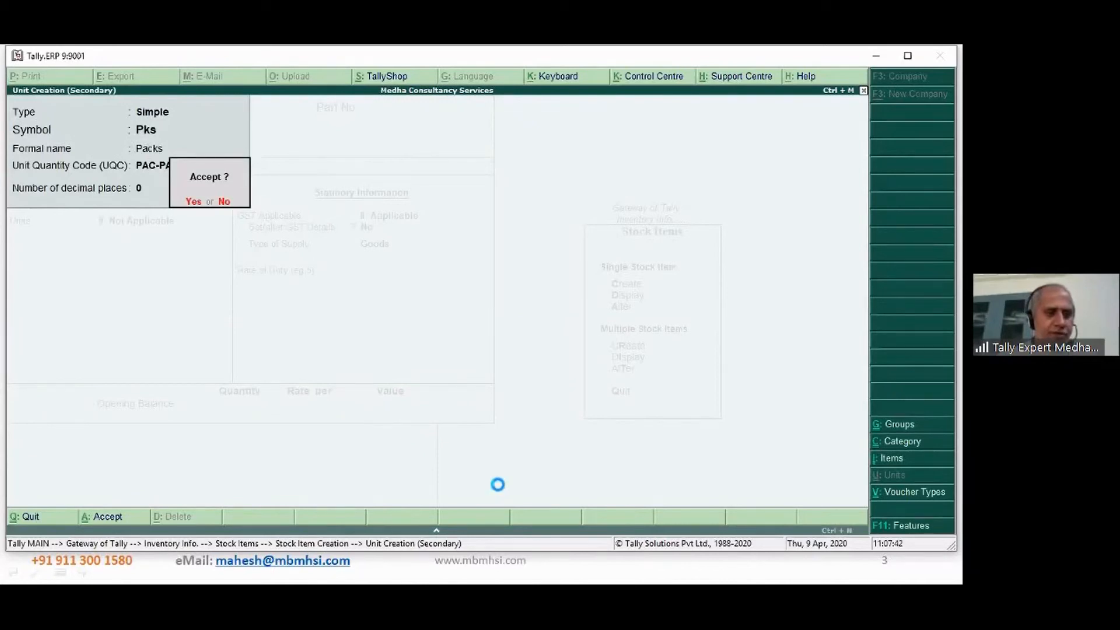
pyautogui.press('Return')
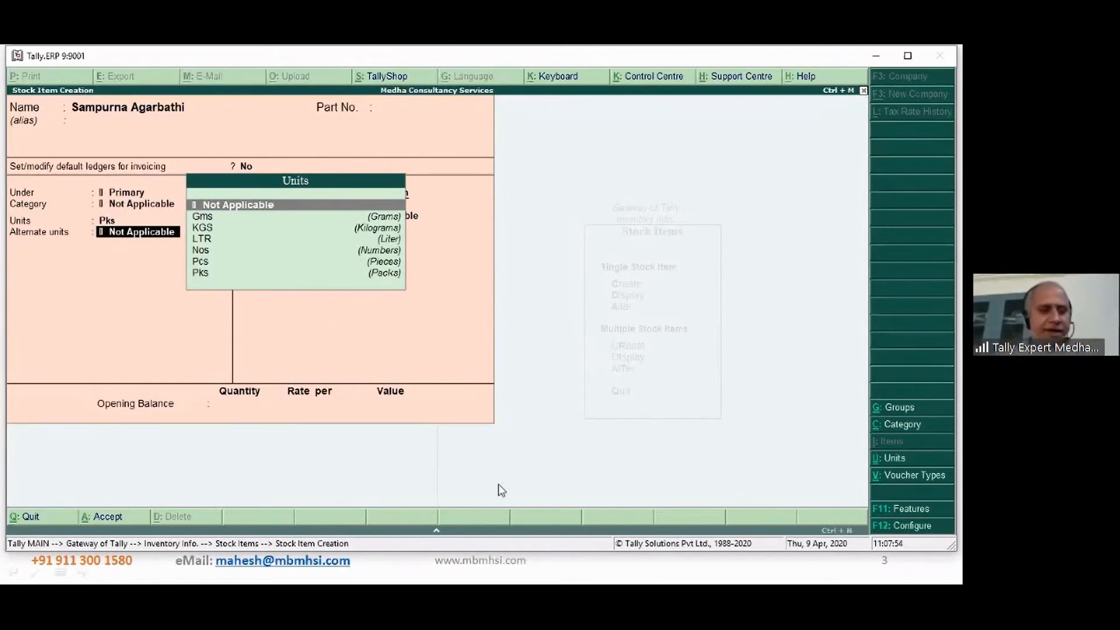
# Replace the item's main unit with a new simple unit: symbol Crt, formal name Carton, quantity code CTN-CARTONS.
pyautogui.press('BackSpace')
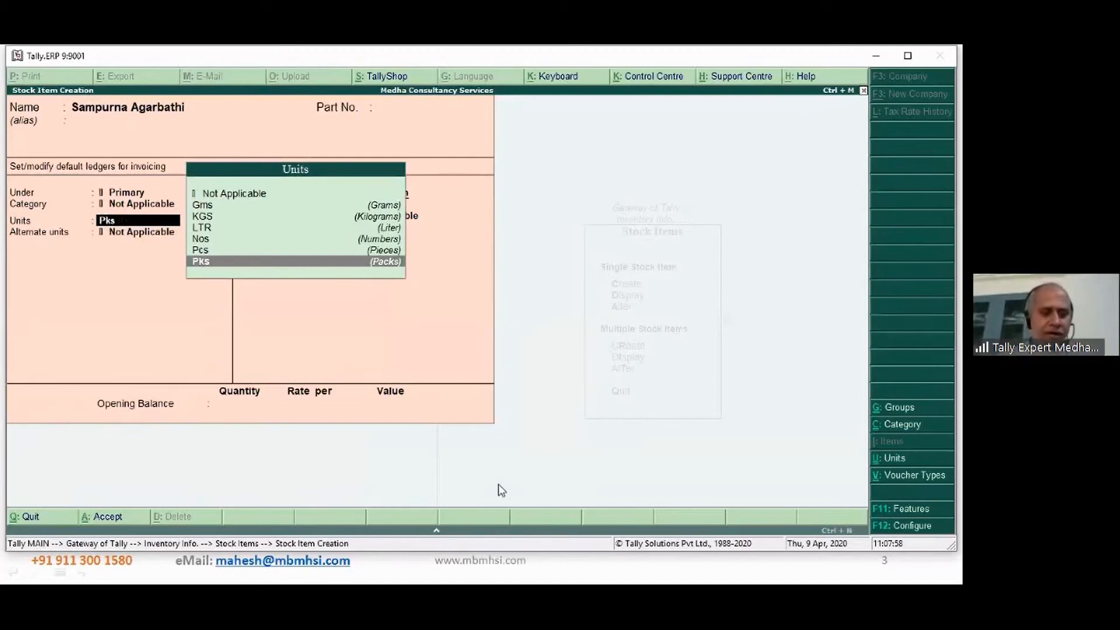
pyautogui.hotkey('alt', 'c')
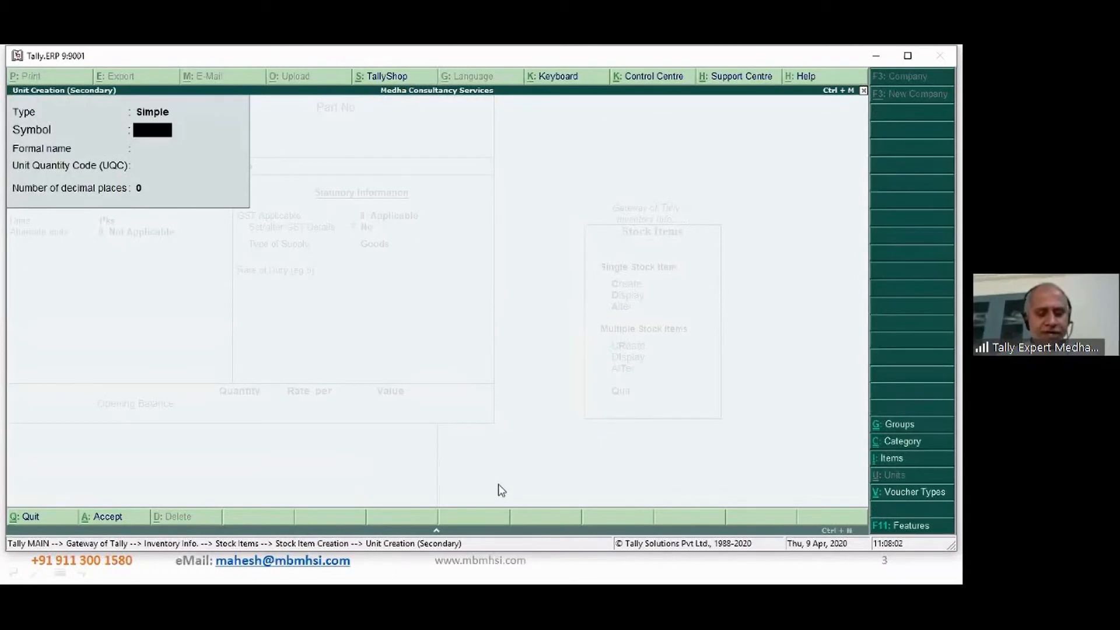
pyautogui.write('Crt')
pyautogui.press('Return')
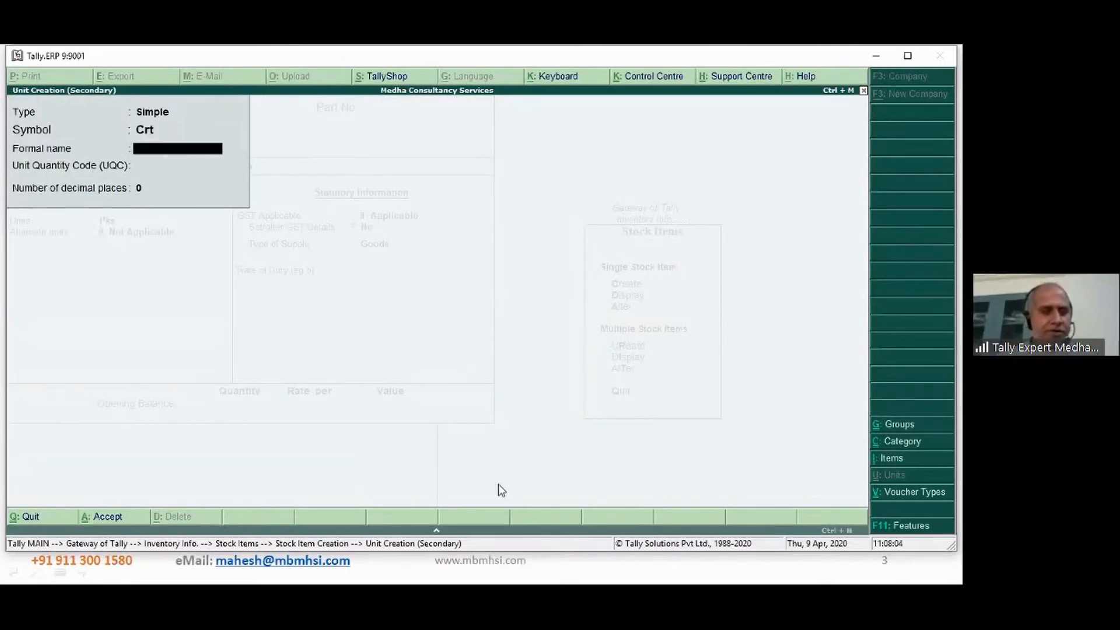
pyautogui.write('Carton')
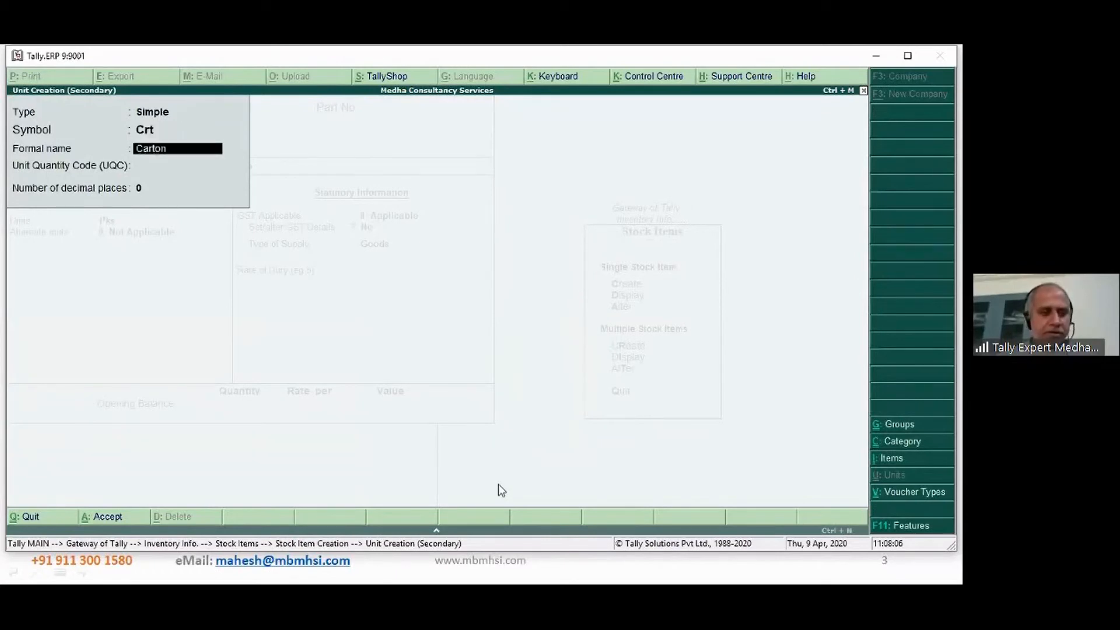
pyautogui.press('Return')
pyautogui.write('c')
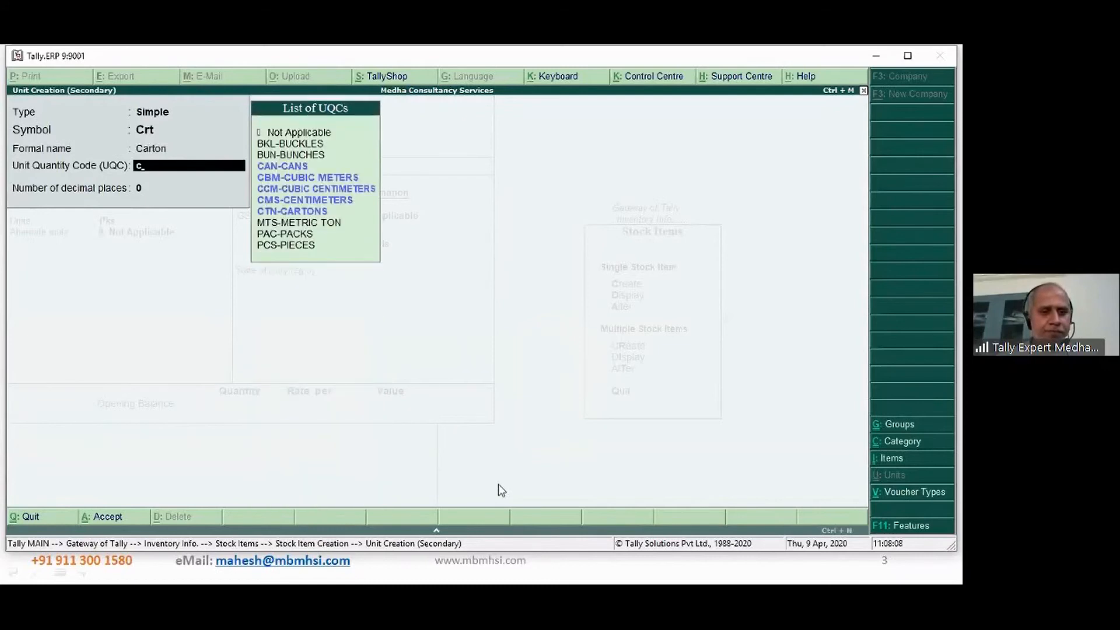
pyautogui.write('t')
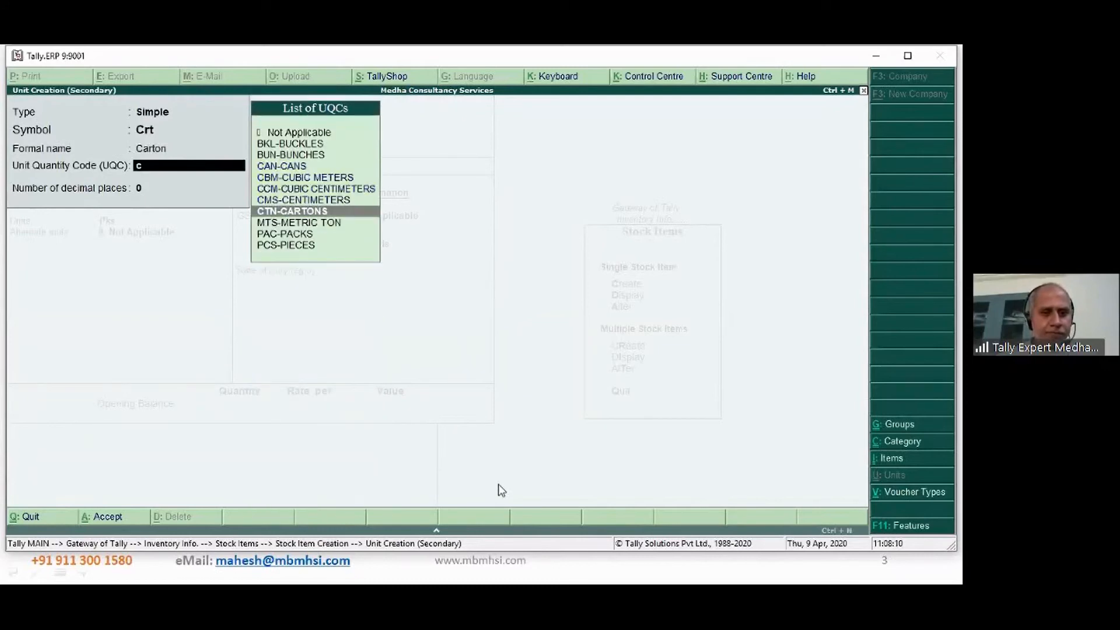
pyautogui.press('Return')
pyautogui.press('Return')
pyautogui.press('Return')
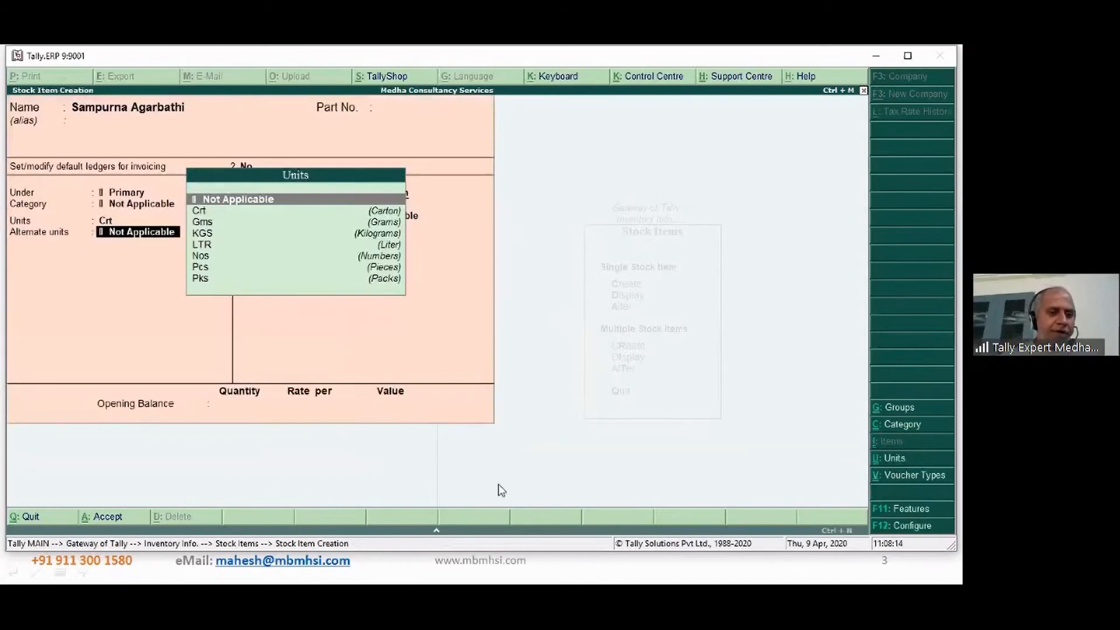
# Choose Pks as the alternate unit and set the conversion to 100 Pks = 1 Crt.
pyautogui.press('Down')
pyautogui.press('Down')
pyautogui.press('Down')
pyautogui.press('Down')
pyautogui.press('Down')
pyautogui.press('Down')
pyautogui.press('Down')
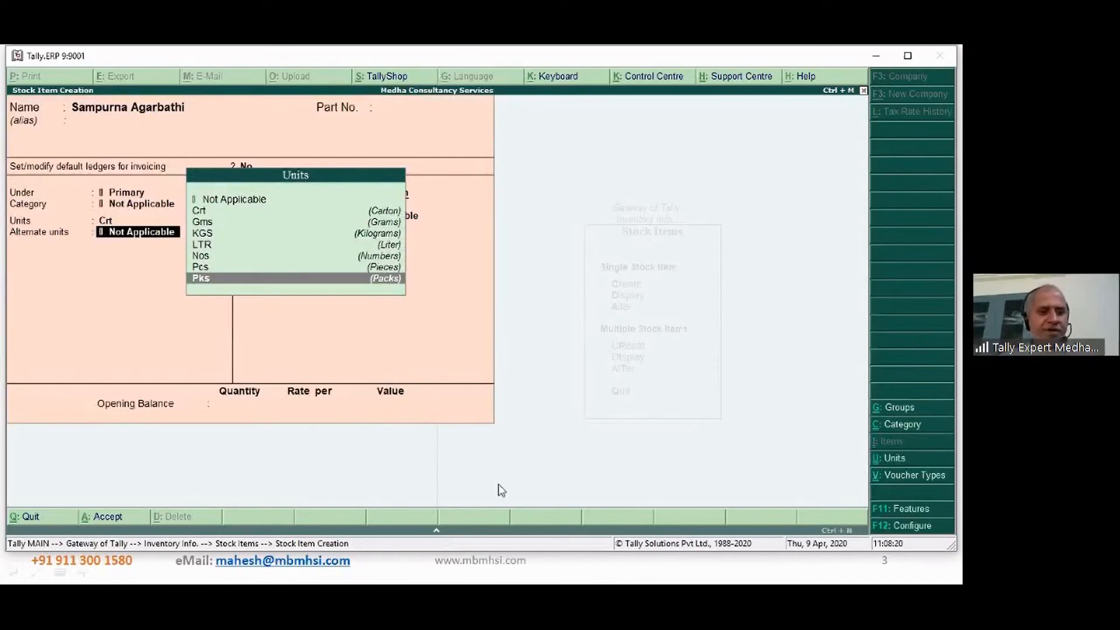
pyautogui.press('Return')
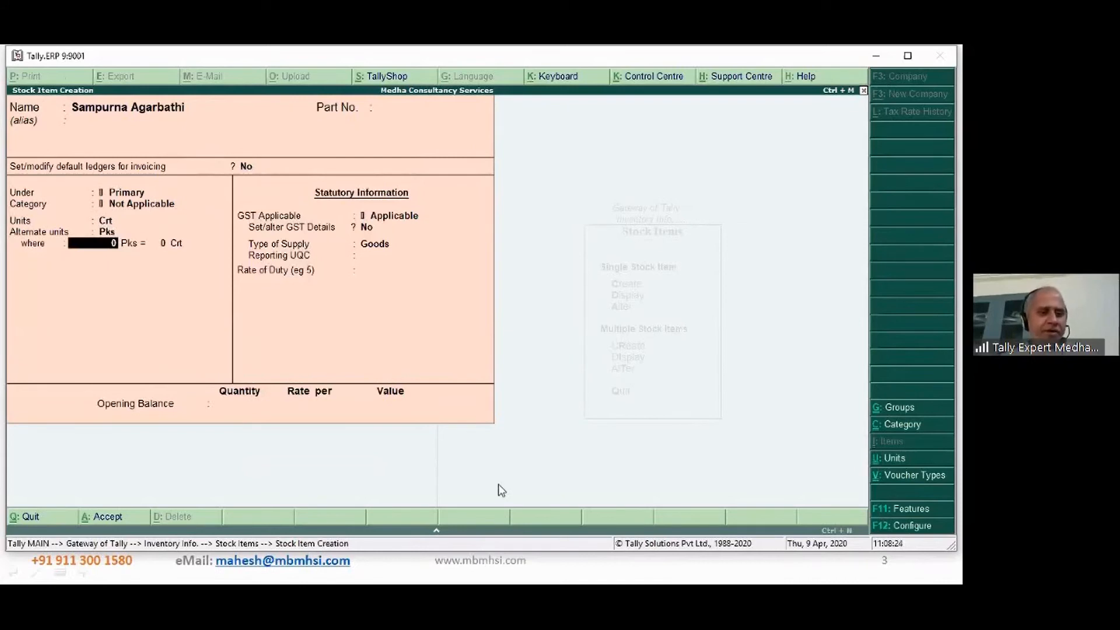
pyautogui.write('100')
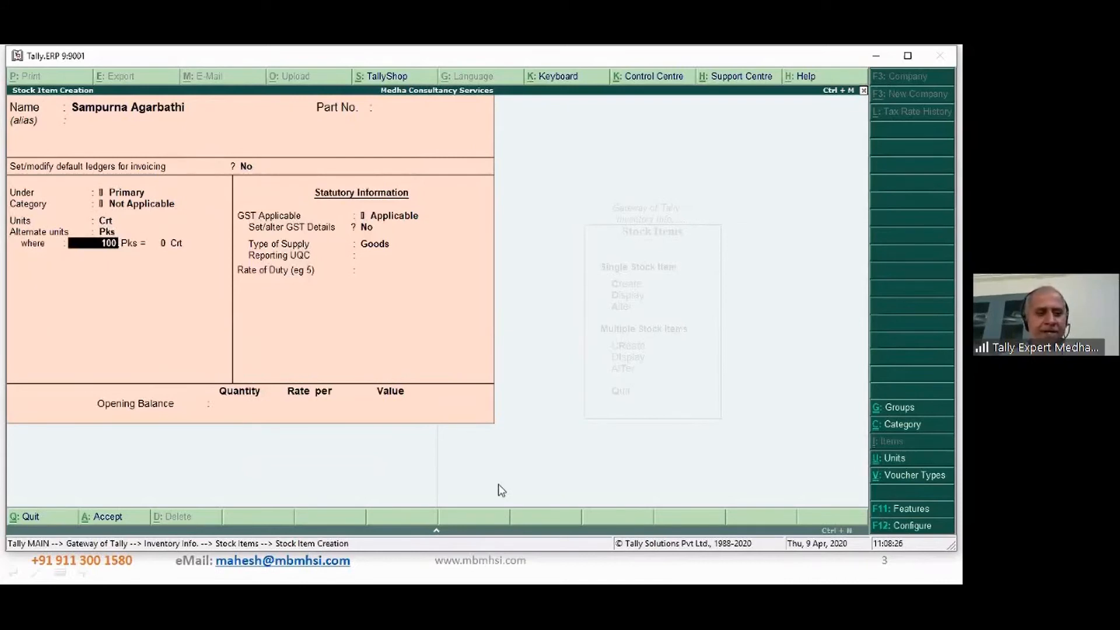
pyautogui.press('Return')
pyautogui.press('Return')
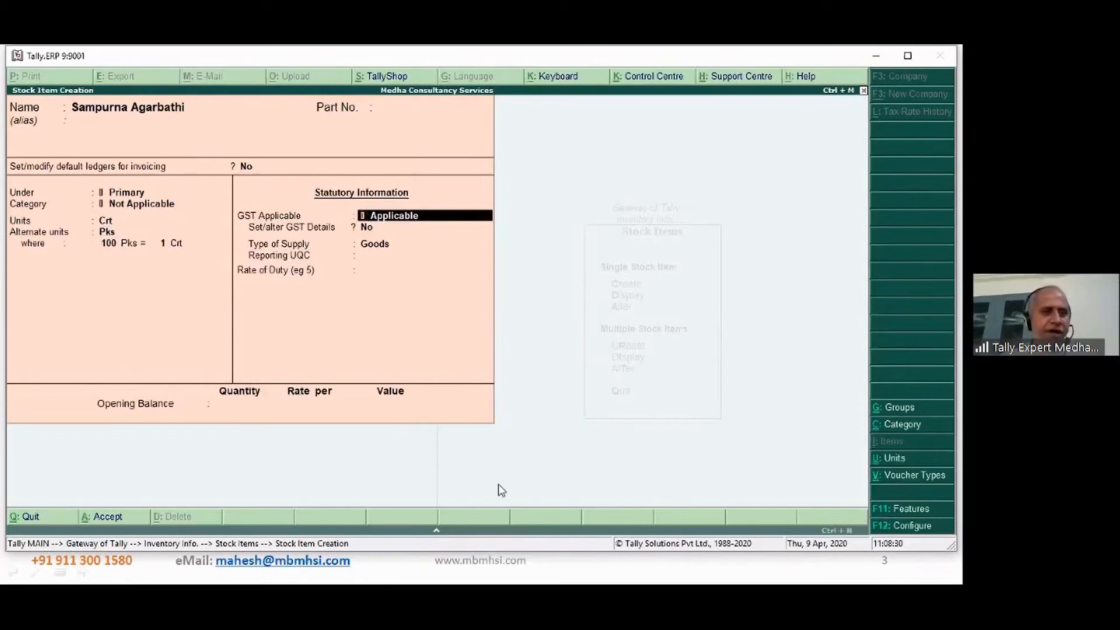
# Review the item's main unit, alternate unit and conversion without changing them.
pyautogui.press('BackSpace')
pyautogui.press('BackSpace')
pyautogui.press('BackSpace')
pyautogui.press('BackSpace')
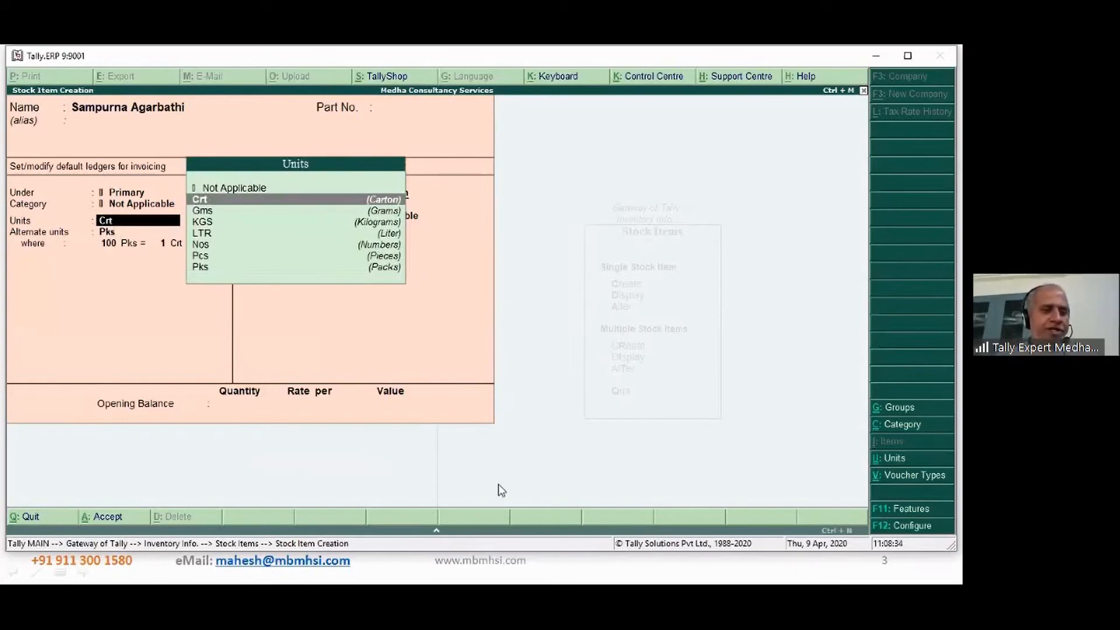
pyautogui.press('Return')
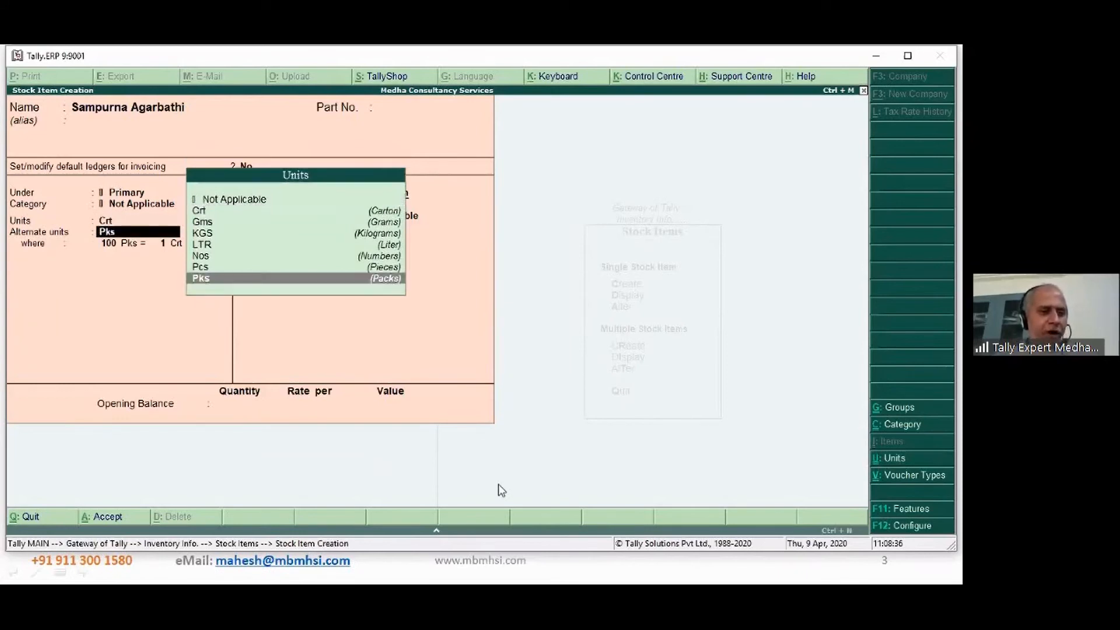
pyautogui.press('Return')
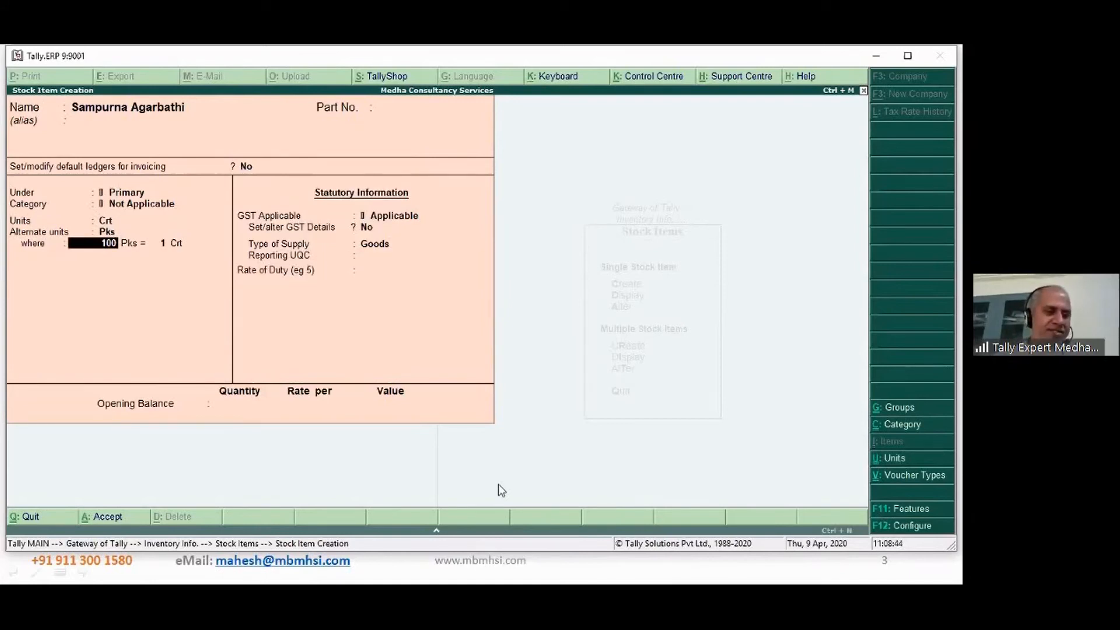
pyautogui.press('Return')
pyautogui.press('Return')
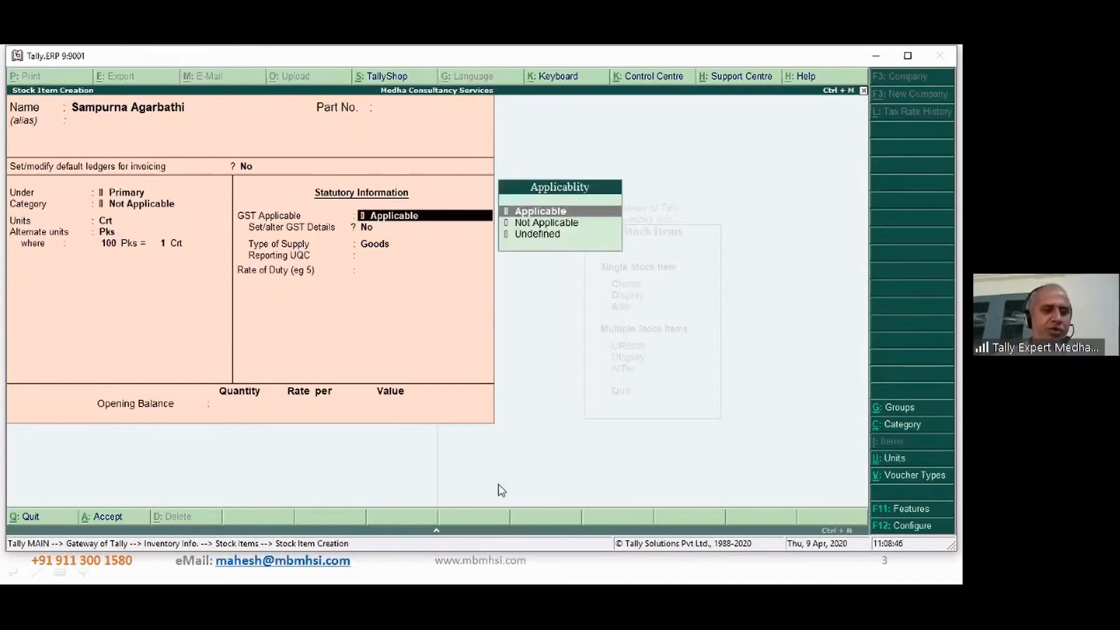
# Enable GST details for the item, with HSN/SAC 32432432, calculation type On Value and taxability Taxable.
pyautogui.press('Return')
pyautogui.press('y')
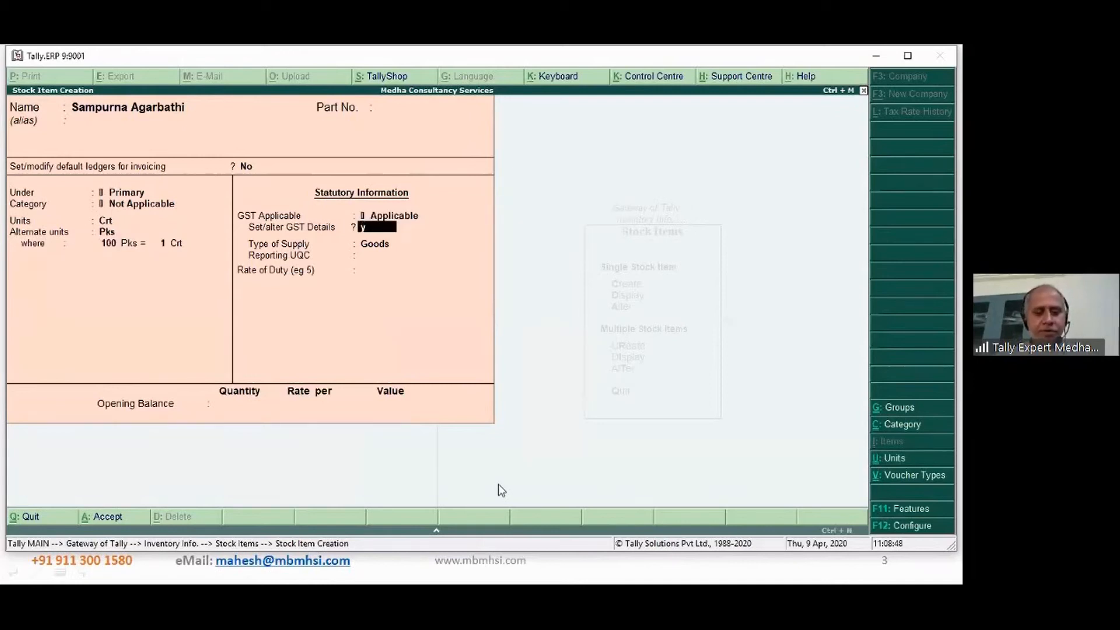
pyautogui.press('Return')
pyautogui.press('Return')
pyautogui.write('32432432')
pyautogui.press('Return')
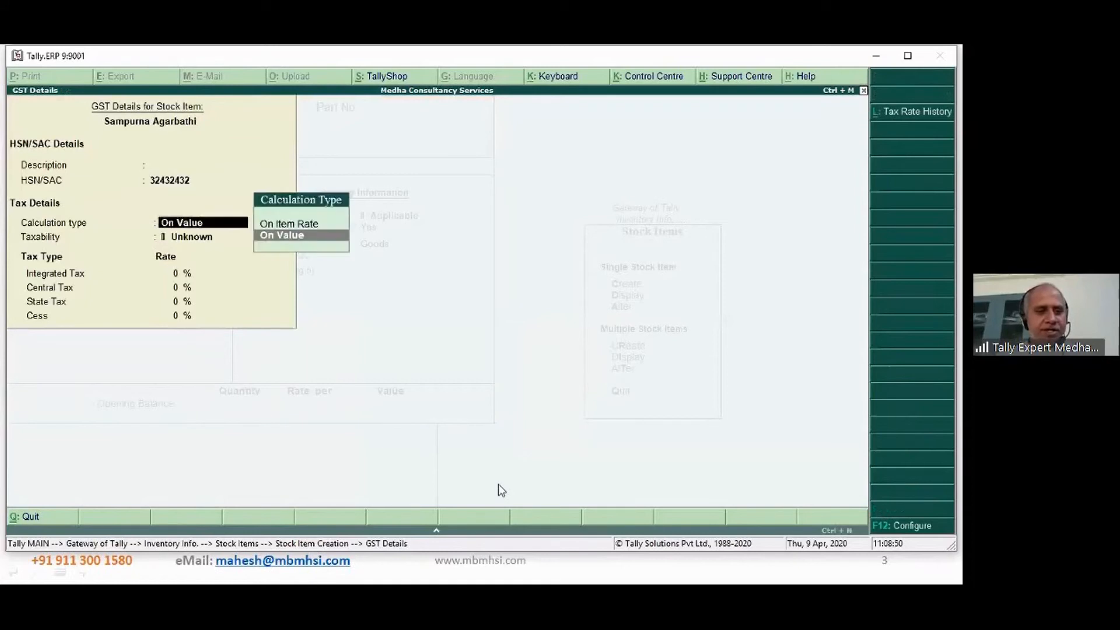
pyautogui.press('Return')
pyautogui.press('Down')
pyautogui.press('Down')
pyautogui.press('Down')
pyautogui.press('Return')
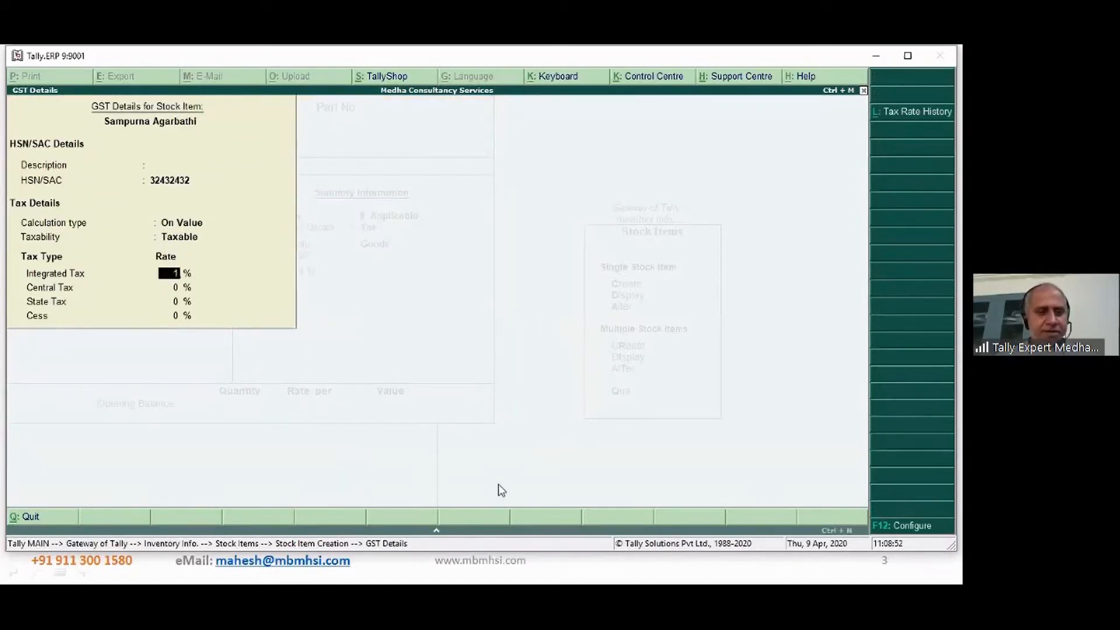
# Set the integrated tax rate to 12%.
pyautogui.write('12')
pyautogui.press('Return')
pyautogui.press('Return')
# Correct the integrated tax rate to 5% and complete the item's GST details.
pyautogui.press('Up')
pyautogui.press('Up')
pyautogui.write('5')
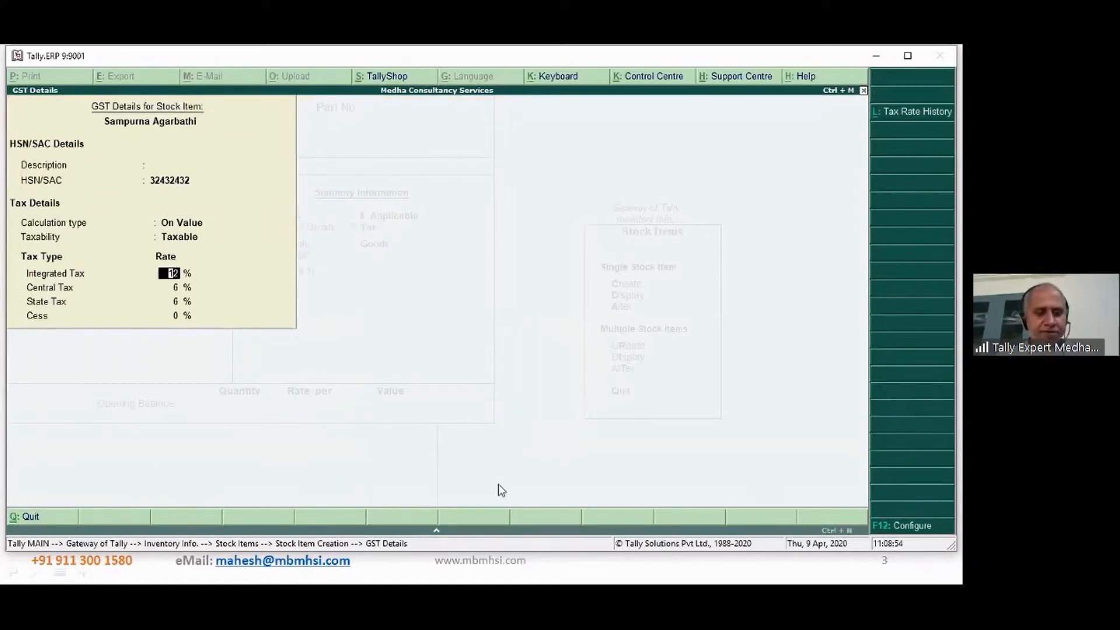
pyautogui.press('Delete')
pyautogui.press('Return')
pyautogui.press('Return')
pyautogui.press('Return')
pyautogui.press('Return')
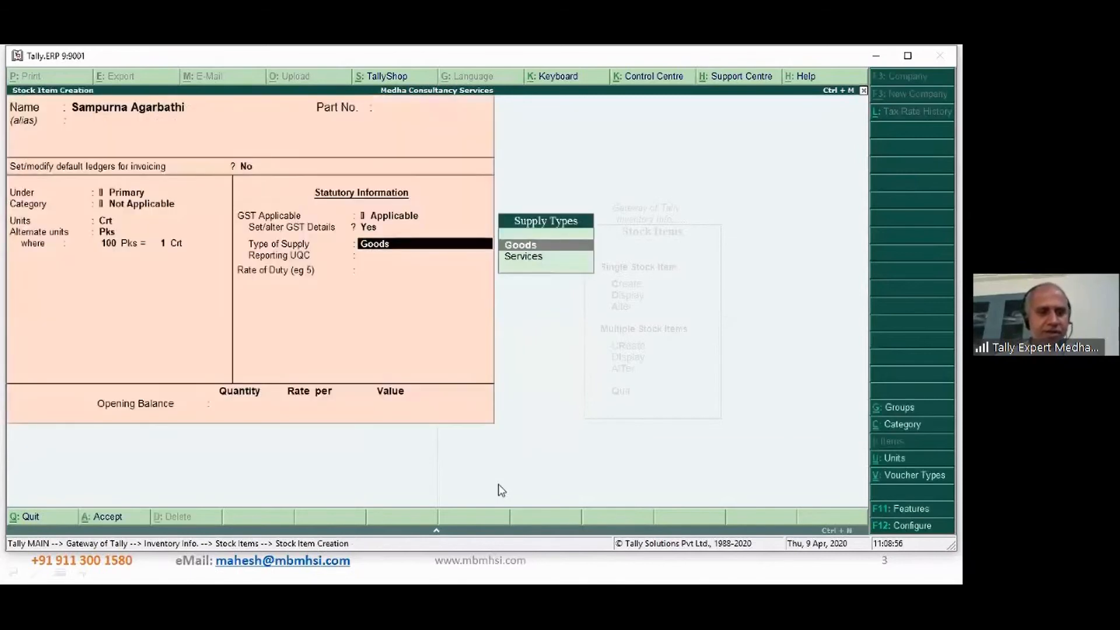
# Keep the supply type as Goods and the reporting UQC as Not Applicable, and enter an opening quantity of 100 Crt.
pyautogui.press('Return')
pyautogui.press('Return')
pyautogui.press('Return')
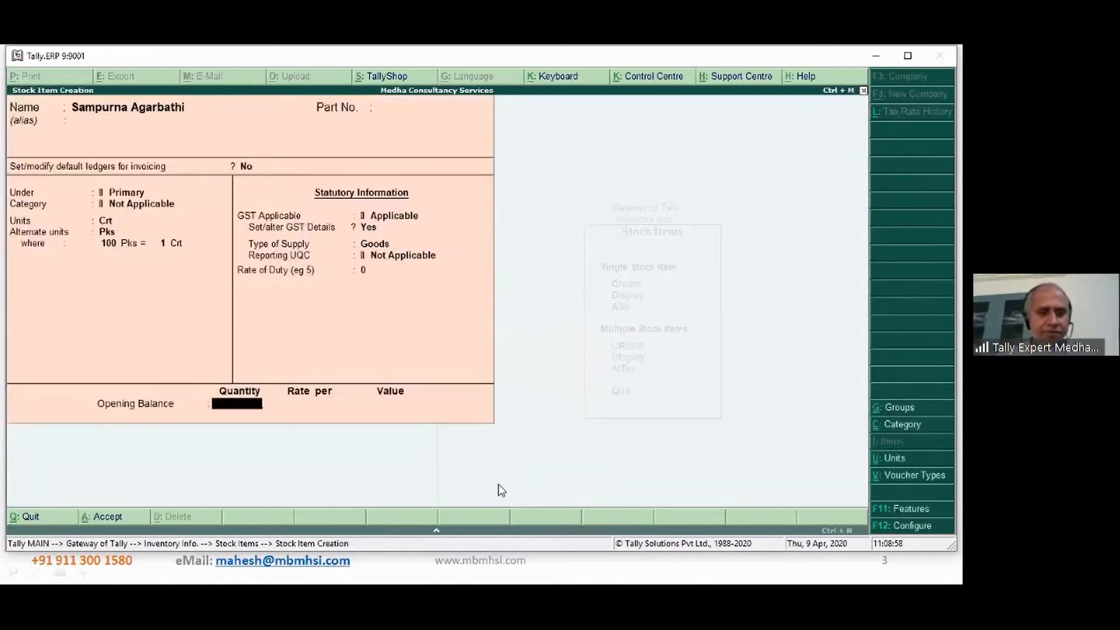
pyautogui.write('100')
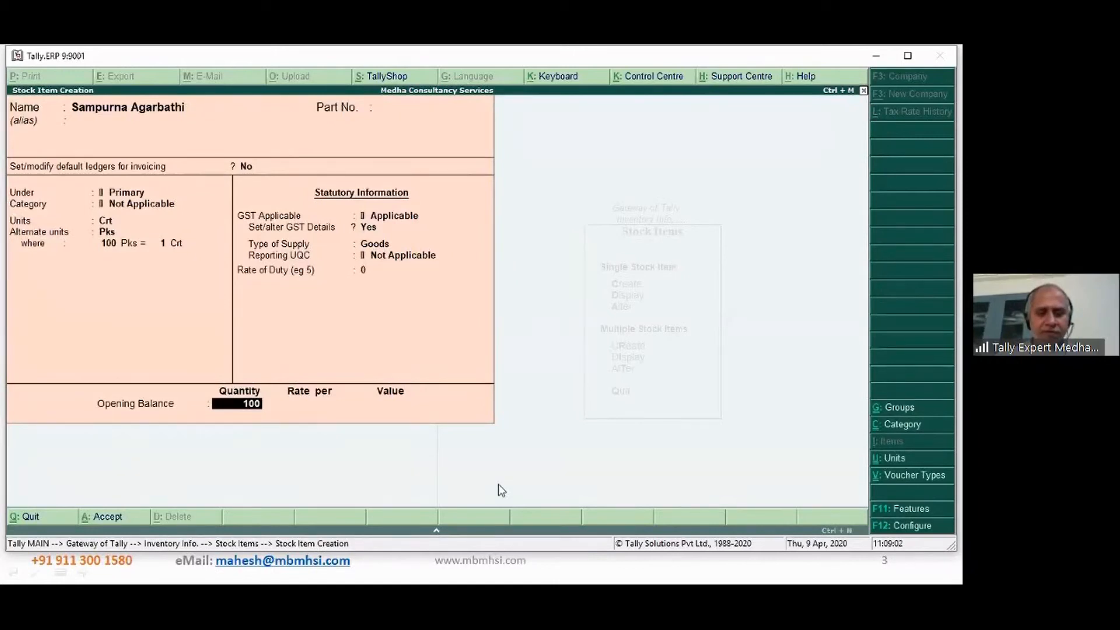
pyautogui.press('Return')
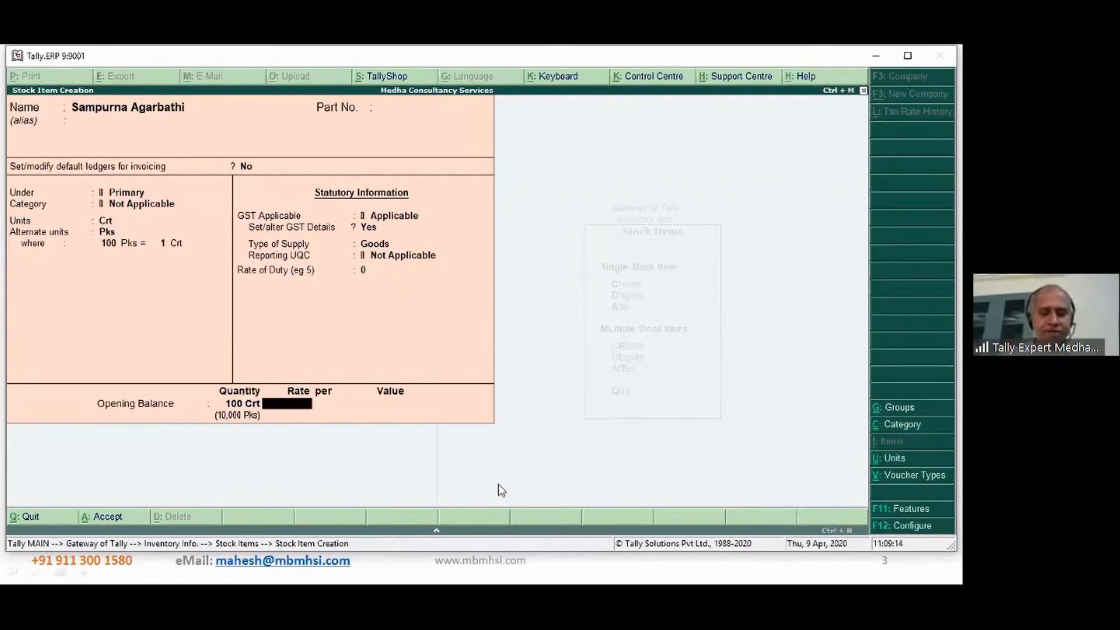
# Set the opening balance rate to 650 per Crt and save the Sampurna Agarbathi stock item.
pyautogui.write('650')
pyautogui.press('Return')
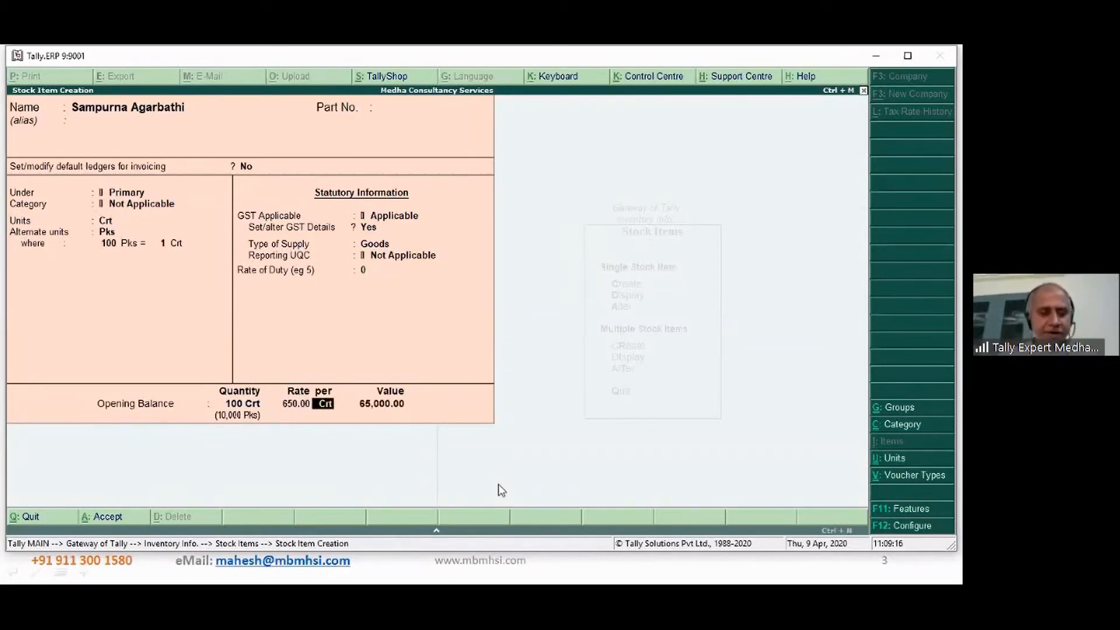
pyautogui.press('Return')
pyautogui.press('Return')
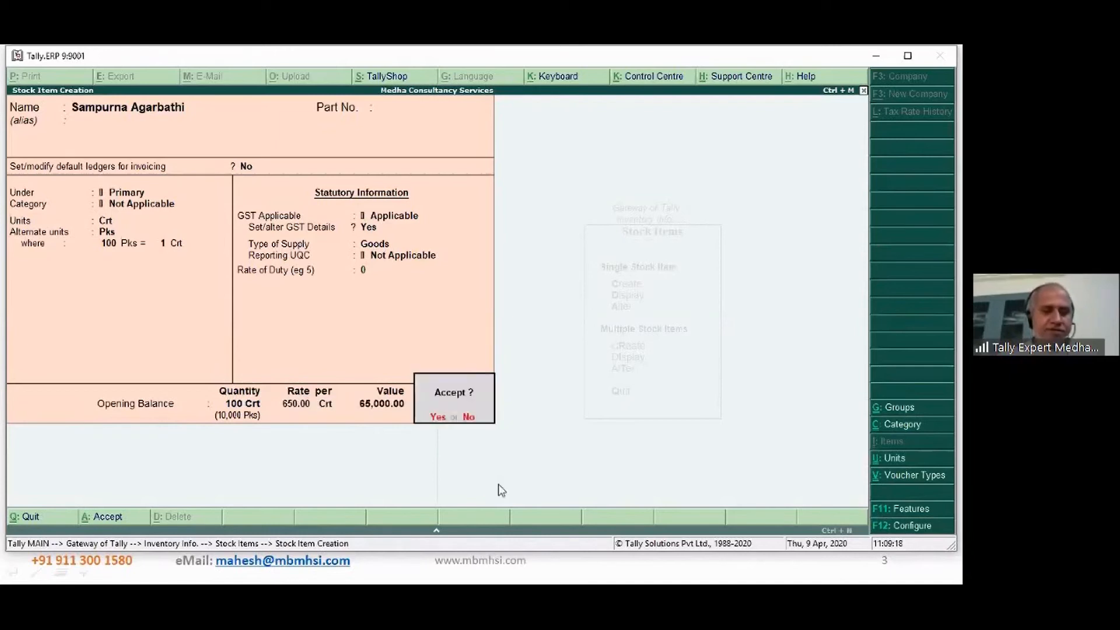
pyautogui.press('Return')
# Leave stock item creation and start a sales voucher for the party Extrude Hone India Pvt Ltd, accepting its default party details.
pyautogui.press('Escape')
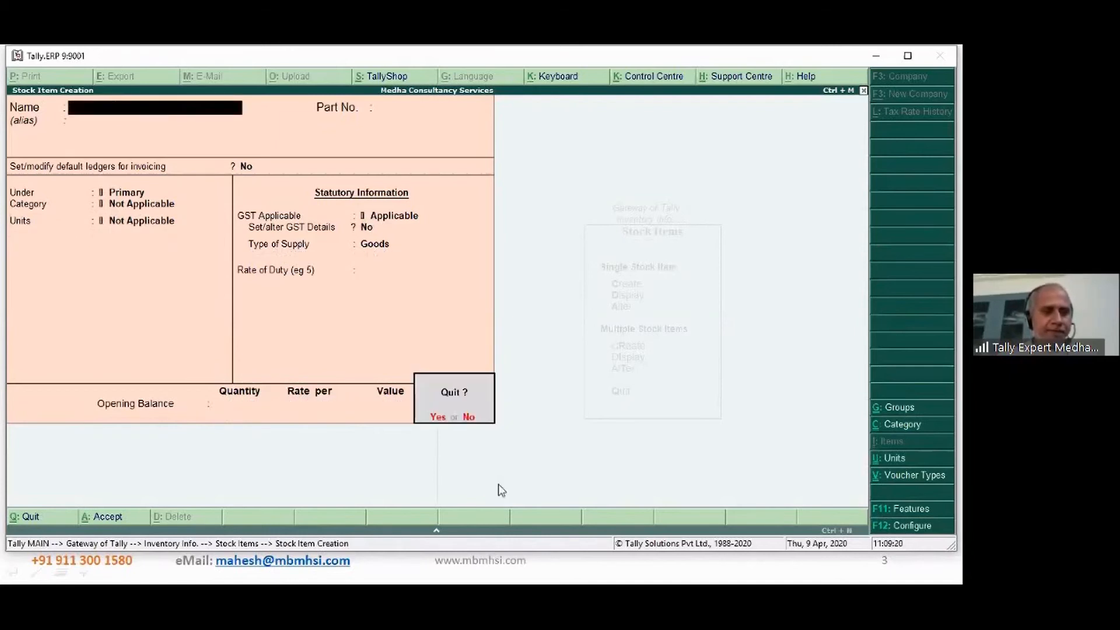
pyautogui.press('Return')
pyautogui.press('Escape')
pyautogui.press('Escape')
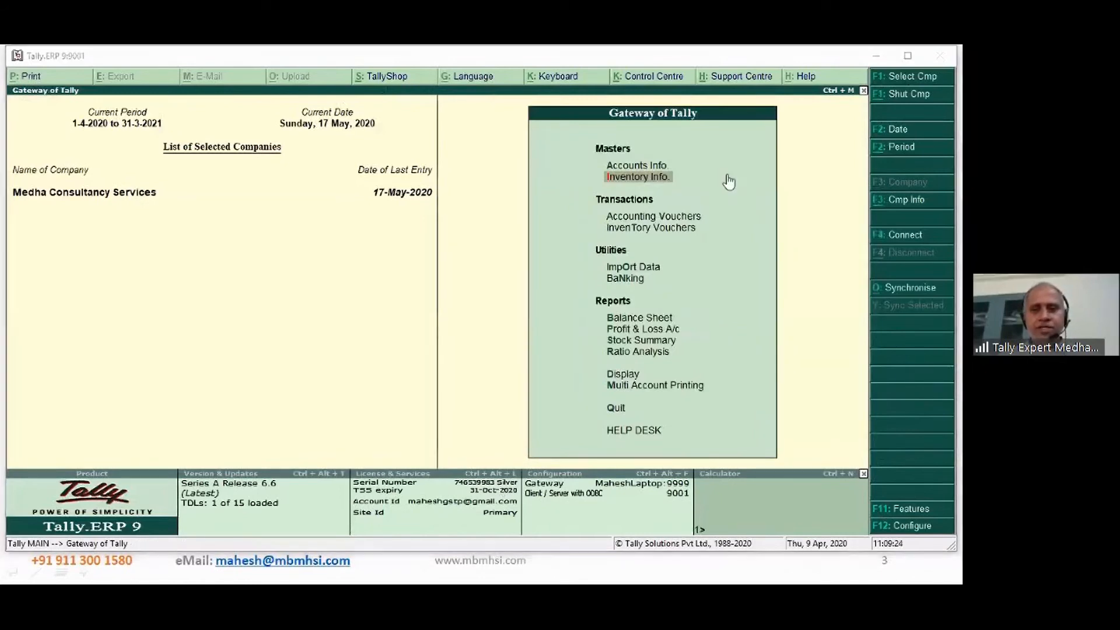
pyautogui.click(668, 217)
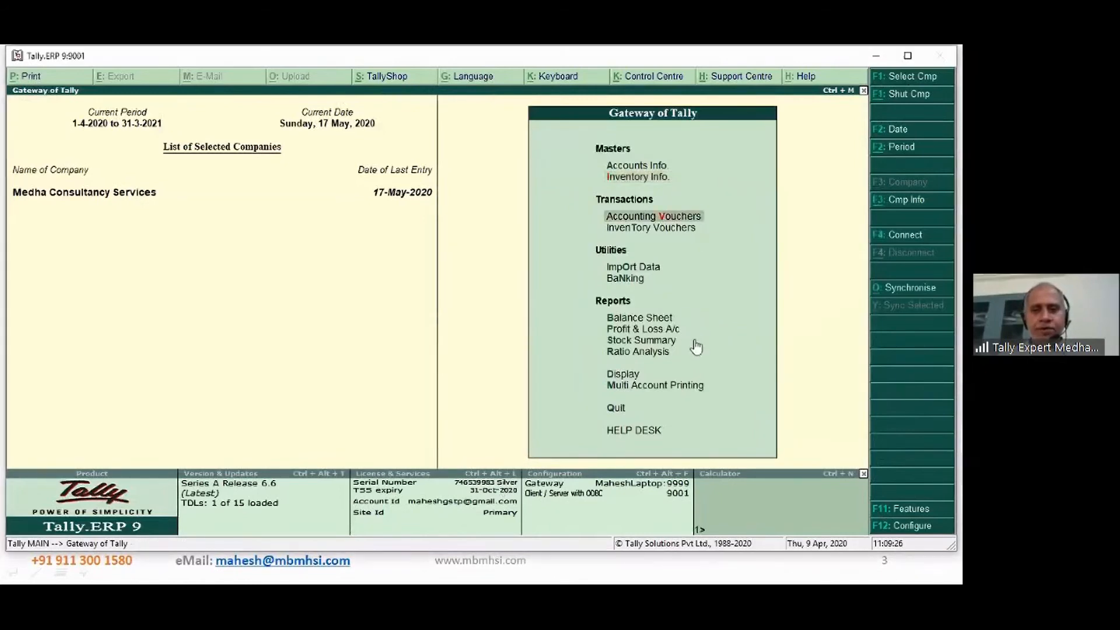
pyautogui.press('Return')
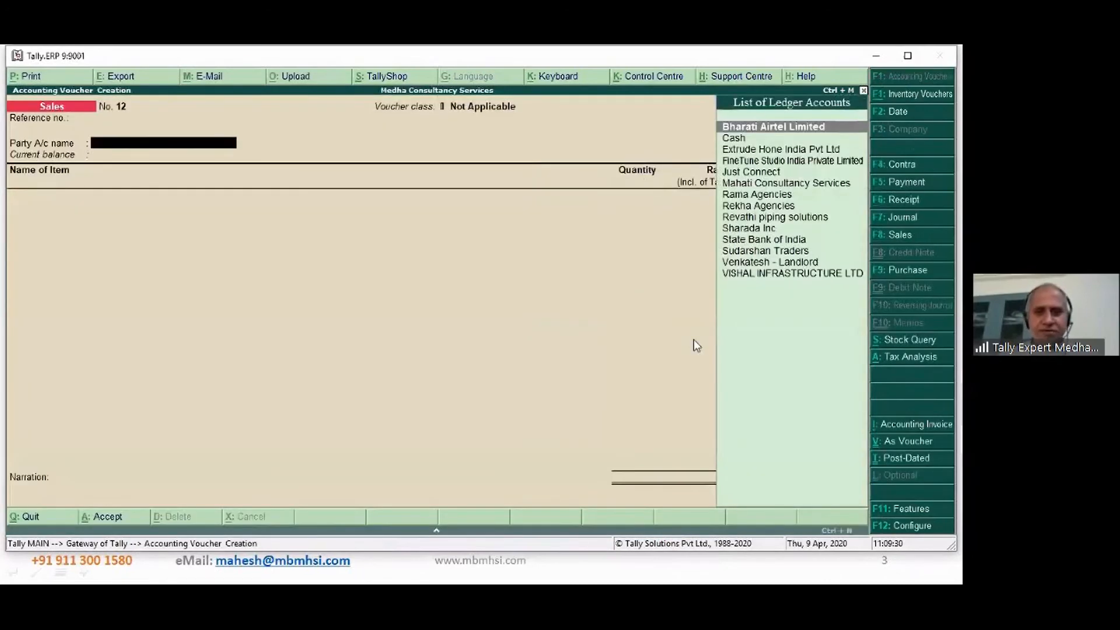
pyautogui.press('Down')
pyautogui.press('Down')
pyautogui.press('Return')
pyautogui.hotkey('ctrl', 'a')
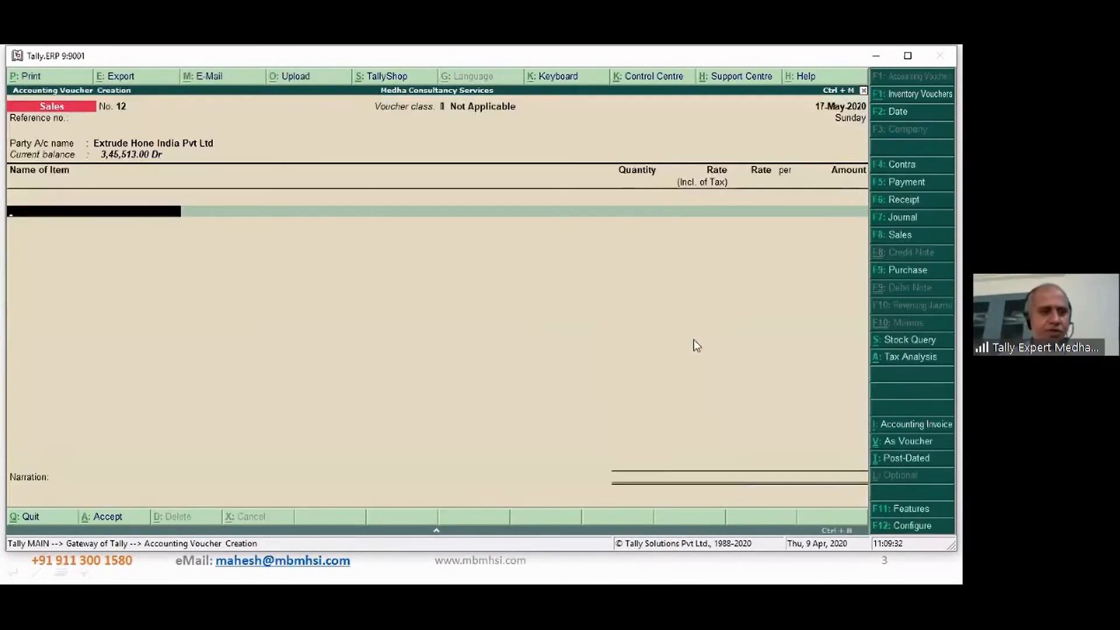
# Add Sampurna Agarbathi to the sales voucher with a quantity of 4 Crt at a tax-inclusive rate of 800 per Crt.
pyautogui.write('Sa')
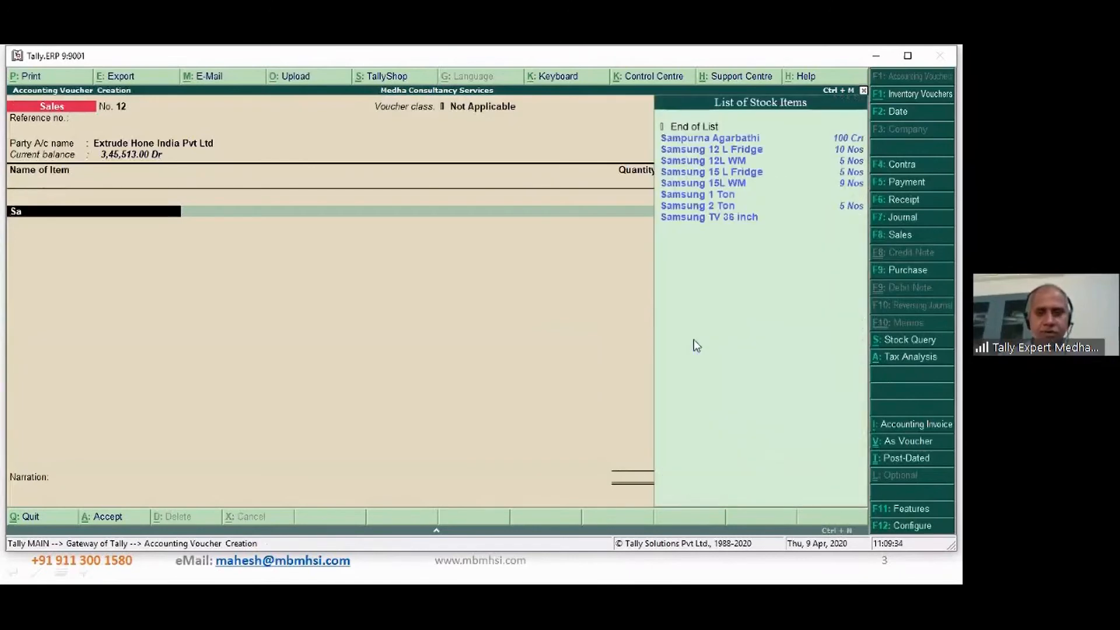
pyautogui.press('Down')
pyautogui.press('Return')
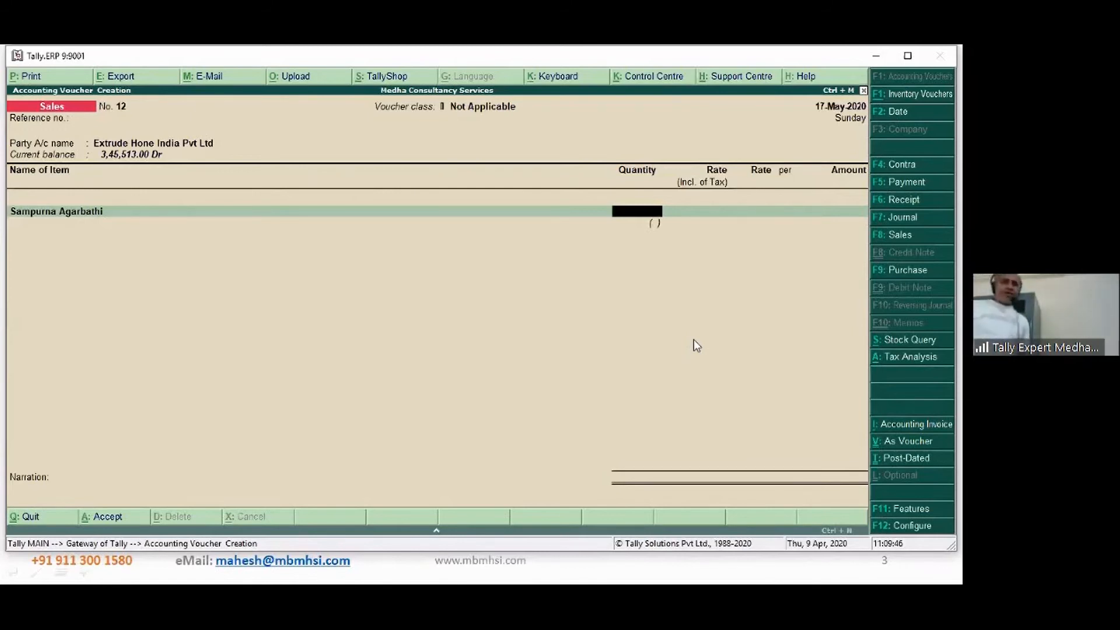
pyautogui.write('4')
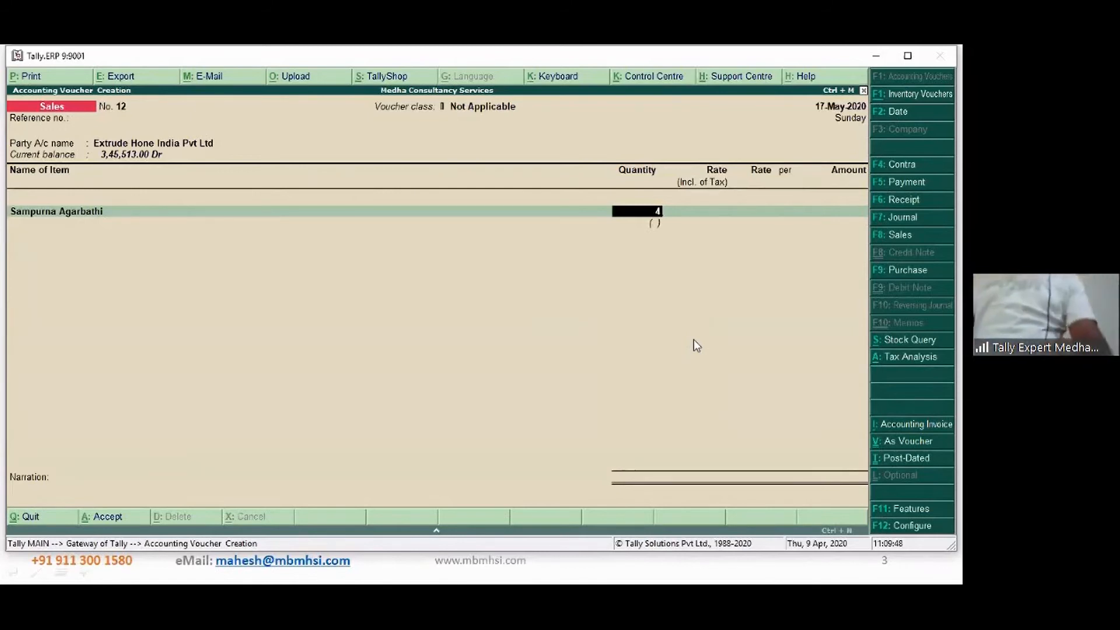
pyautogui.press('Return')
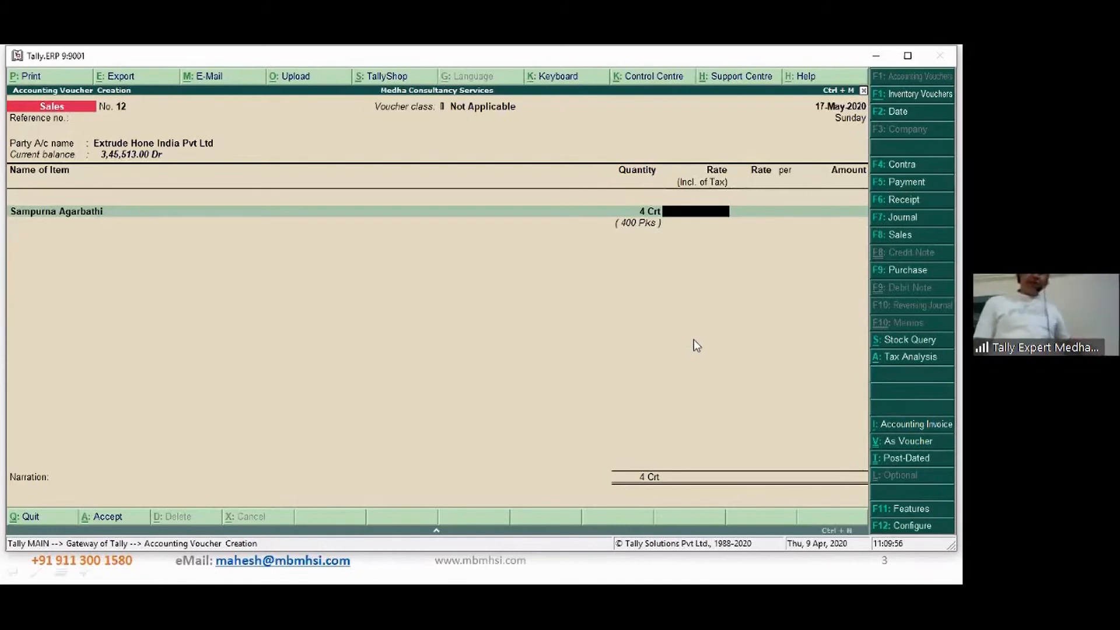
pyautogui.write('800')
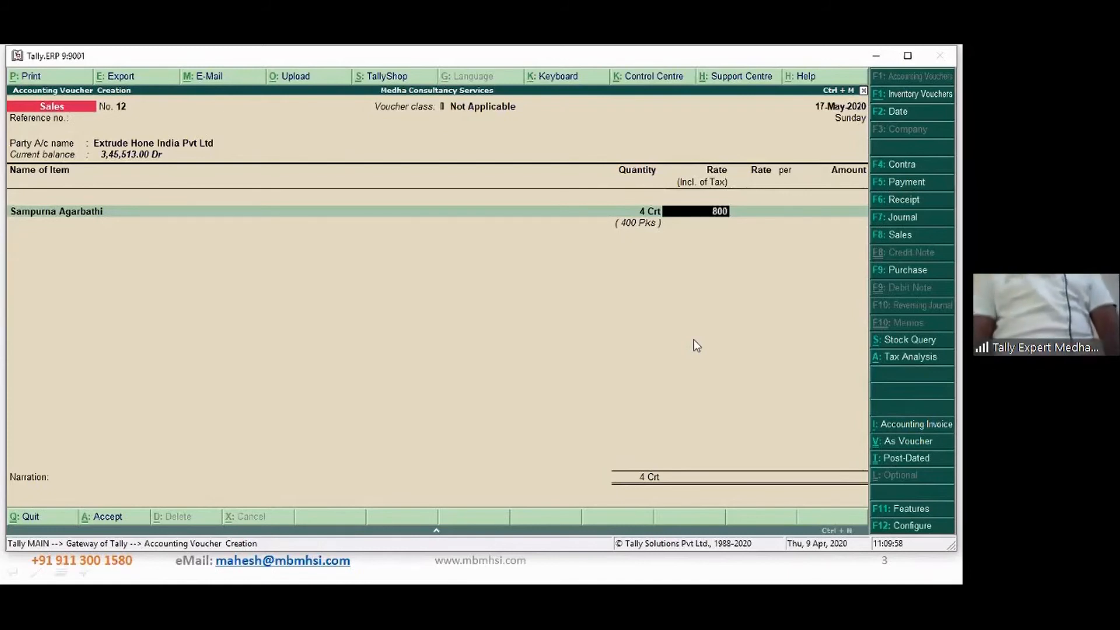
pyautogui.press('Return')
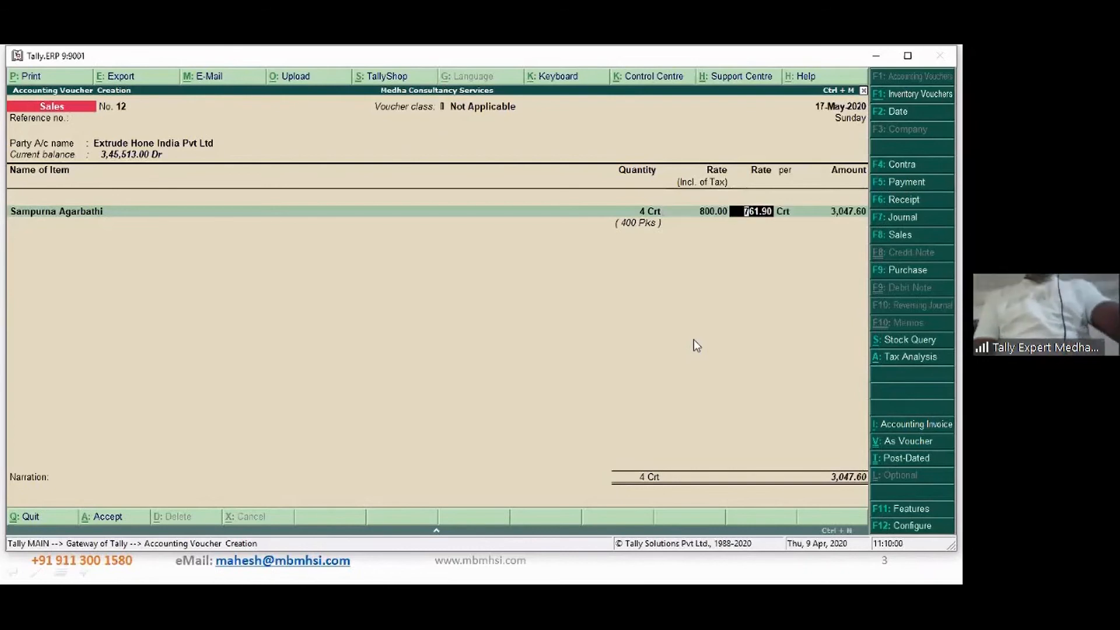
pyautogui.press('Return')
pyautogui.press('Return')
pyautogui.press('Return')
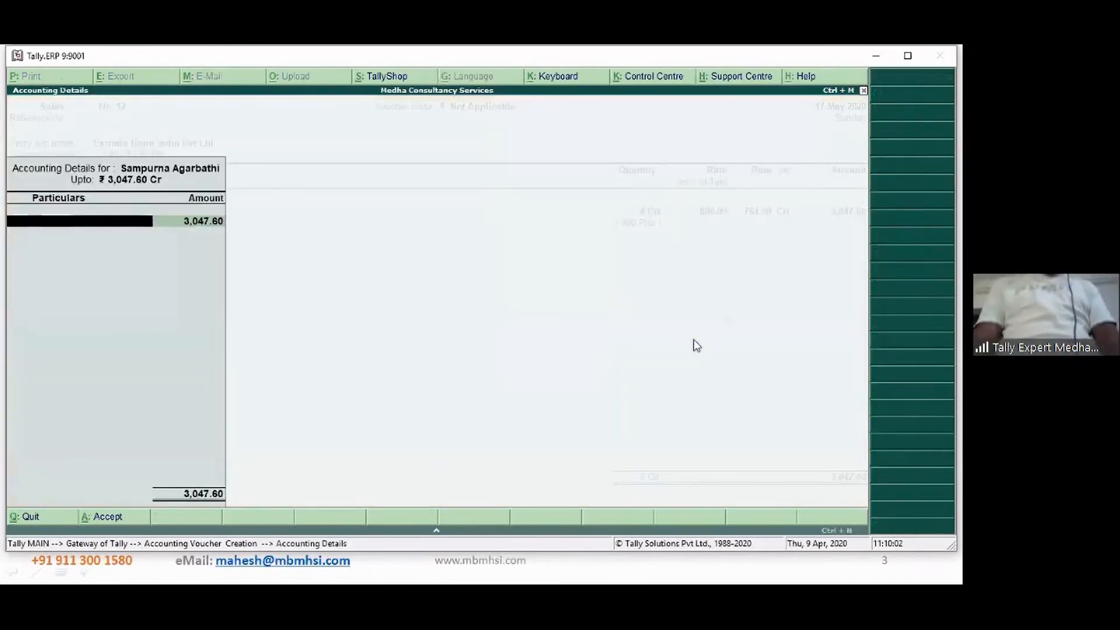
# Allocate the item's full amount to the Sales Local ledger and complete its accounting details.
pyautogui.write('S')
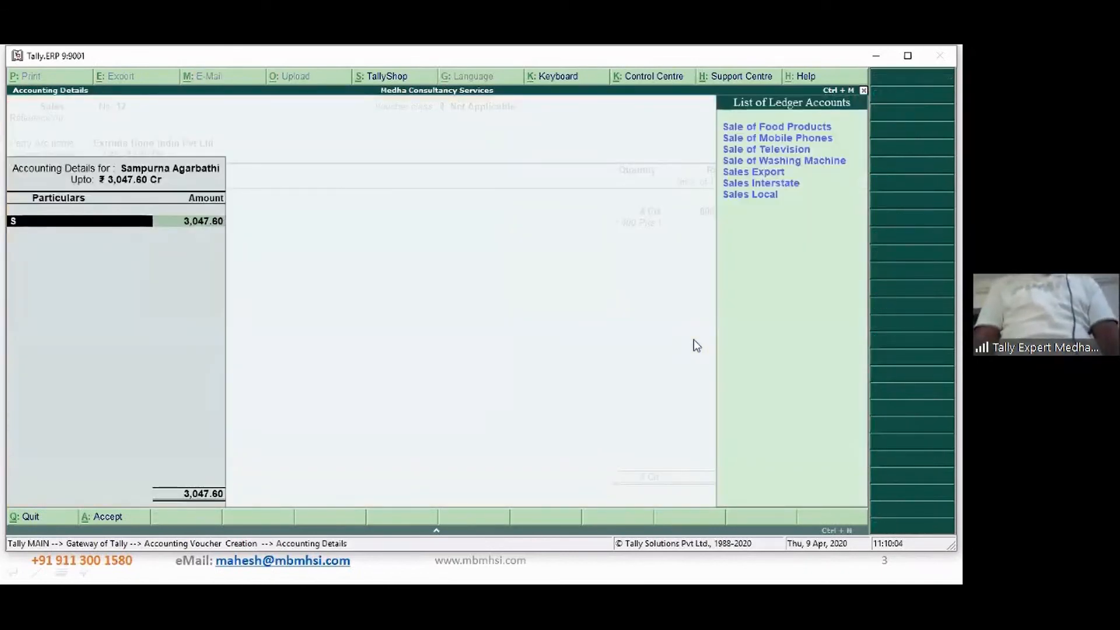
pyautogui.press('Up')
pyautogui.press('Return')
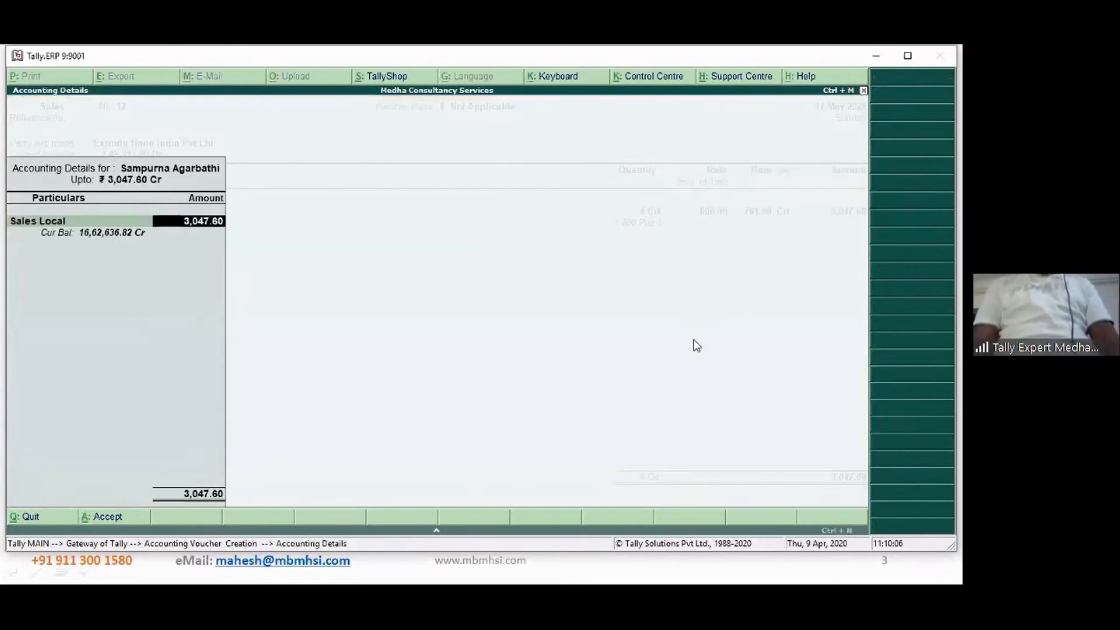
pyautogui.press('Return')
pyautogui.press('Return')
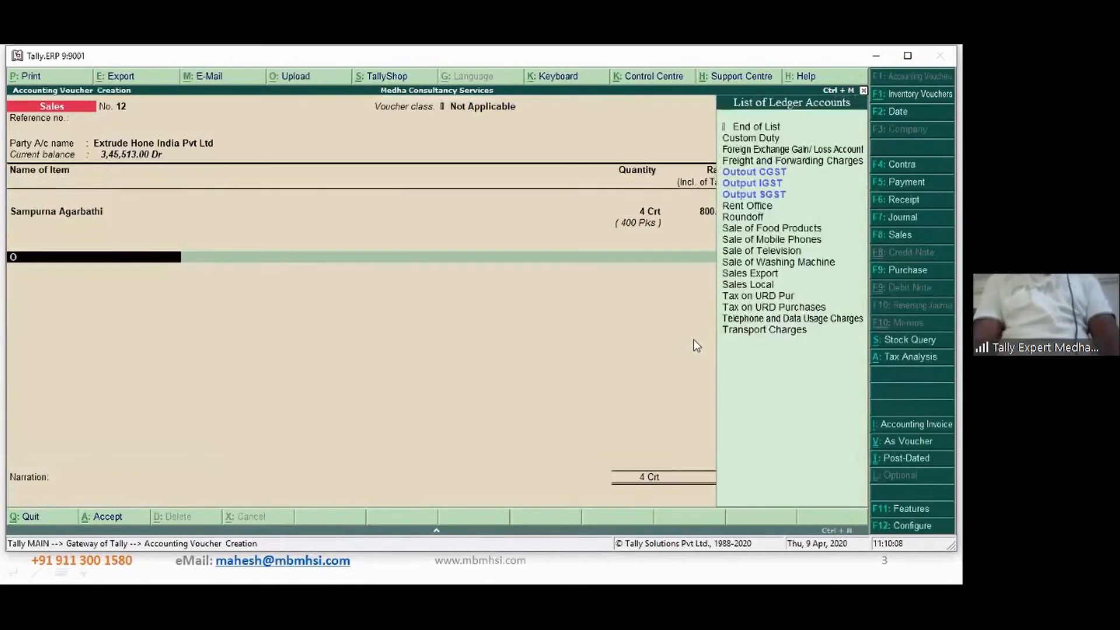
# Add the Outout CGST and Output SGST ledgers below the item with their calculated tax amounts.
pyautogui.write('Out')
pyautogui.press('Down')
pyautogui.press('Return')
pyautogui.press('Return')
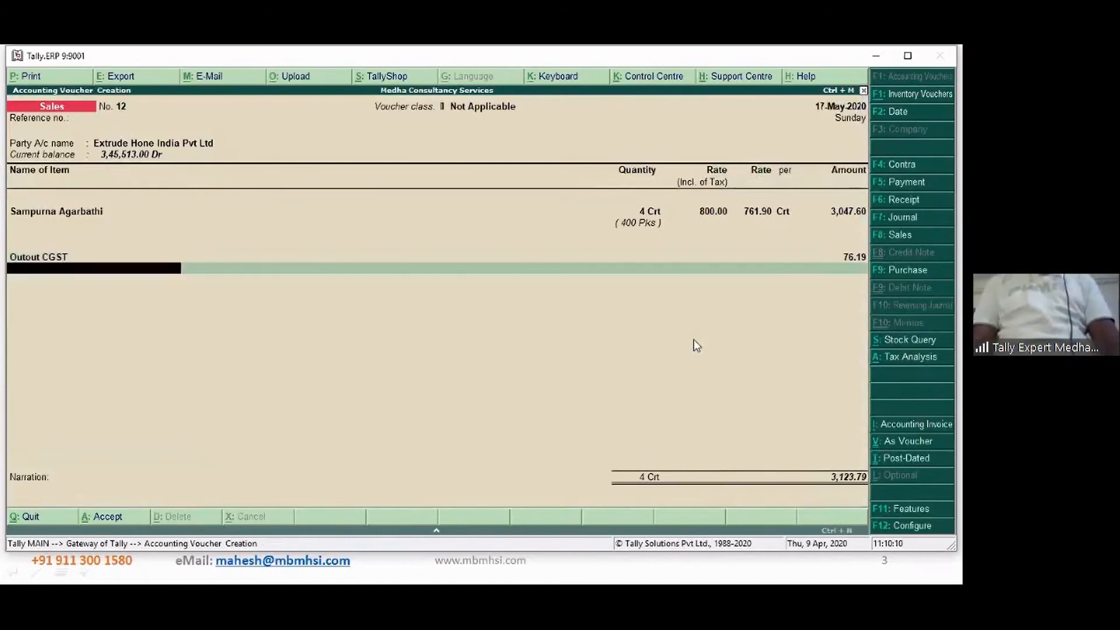
pyautogui.write('O')
pyautogui.press('Down')
pyautogui.press('Down')
pyautogui.press('Down')
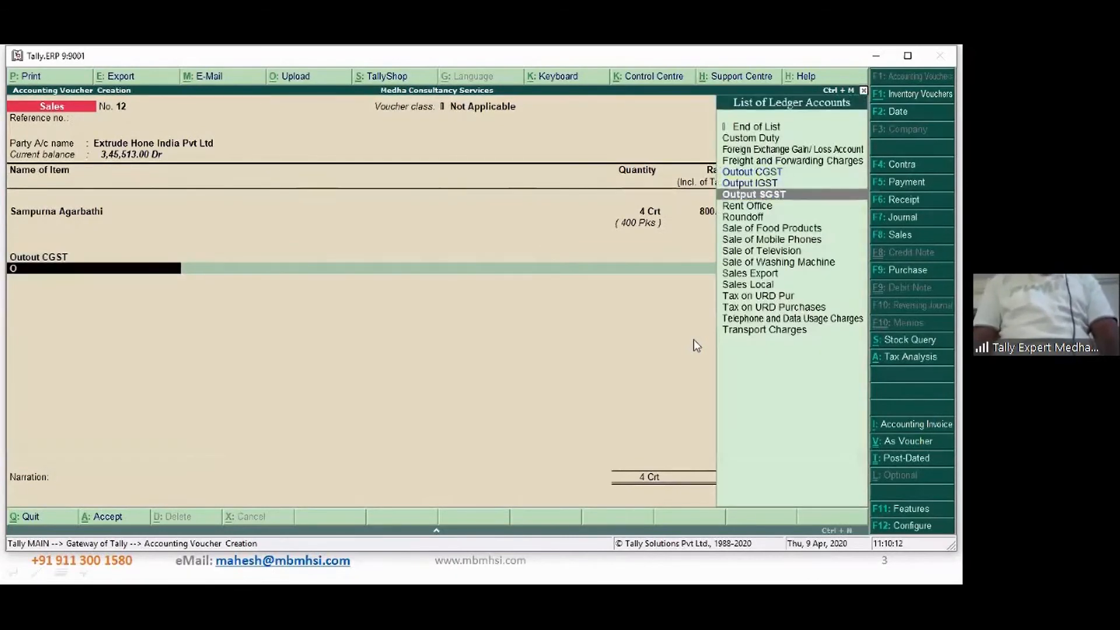
pyautogui.press('Return')
pyautogui.press('Return')
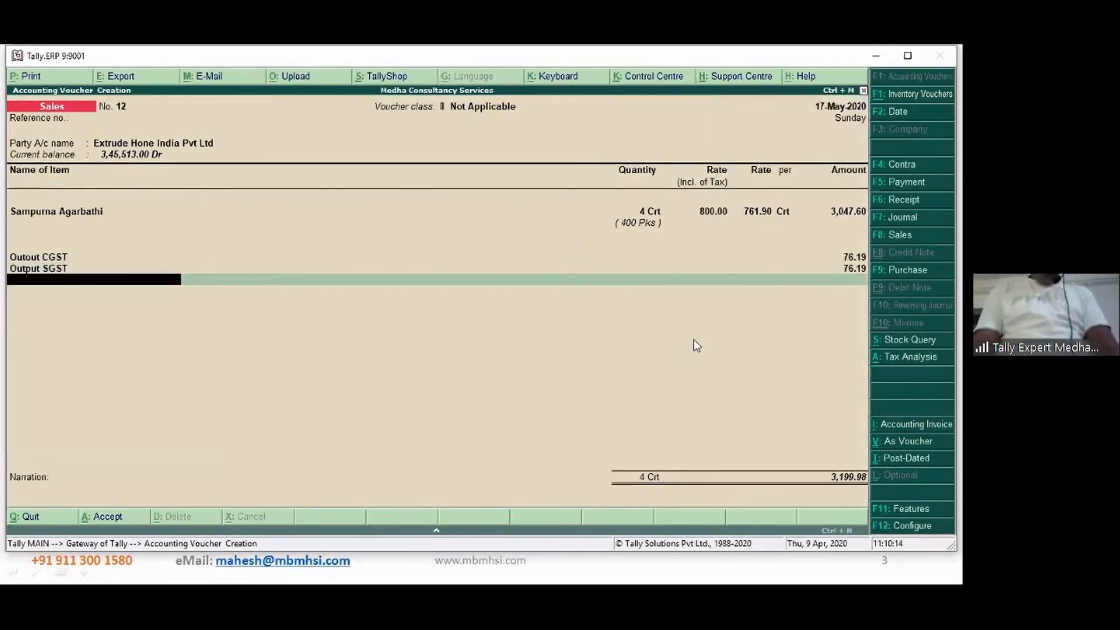
# Add the Roundoff ledger with its calculated amount and save the sales voucher without a narration.
pyautogui.write('Ro')
pyautogui.press('Return')
pyautogui.press('Return')
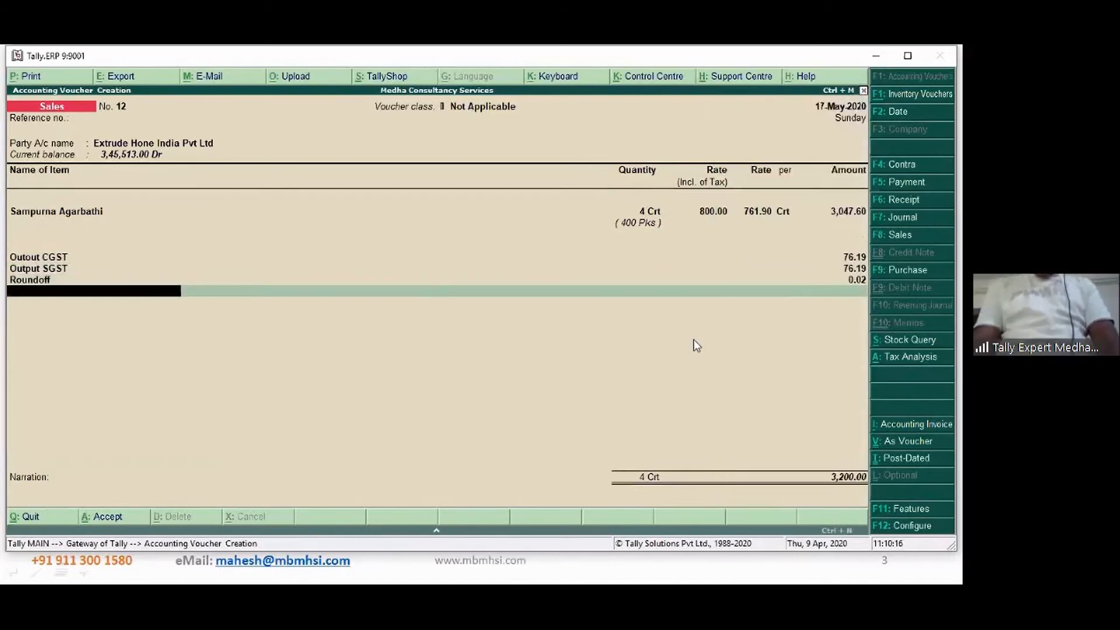
pyautogui.press('Return')
pyautogui.press('Return')
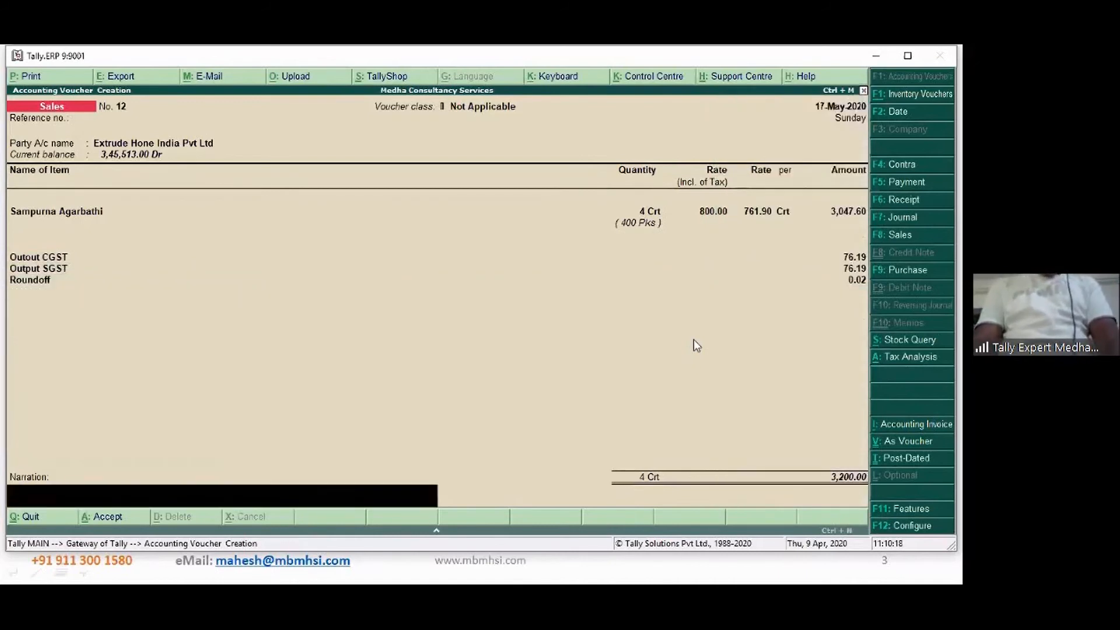
pyautogui.press('Return')
pyautogui.press('Return')
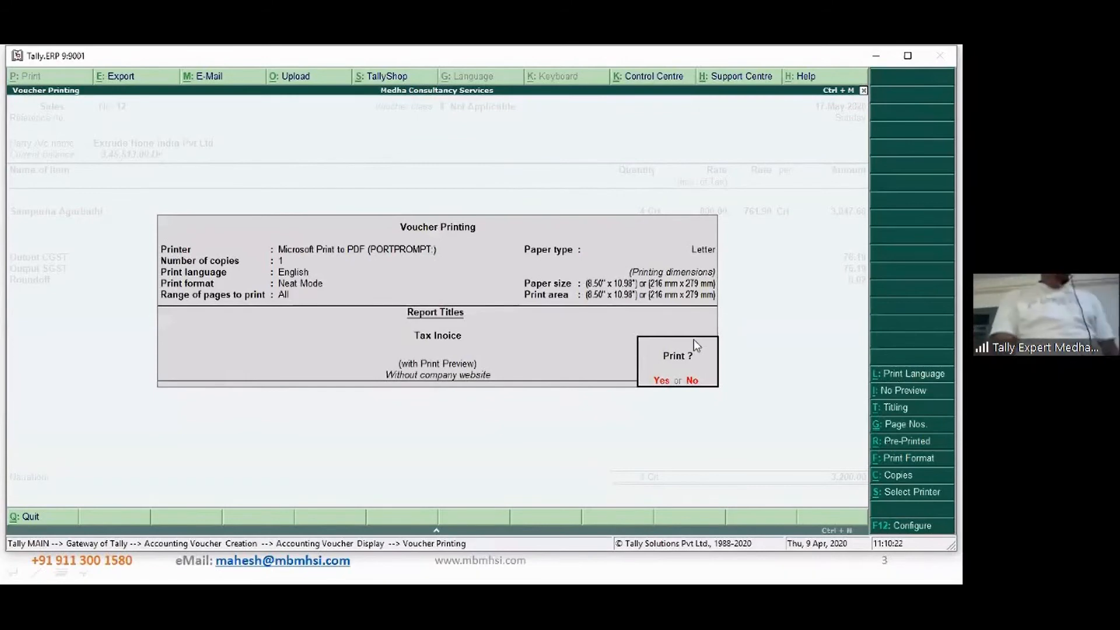
# Preview the tax invoice for the saved voucher, examine the item's quantity in both units up close, and close the preview.
pyautogui.press('Return')
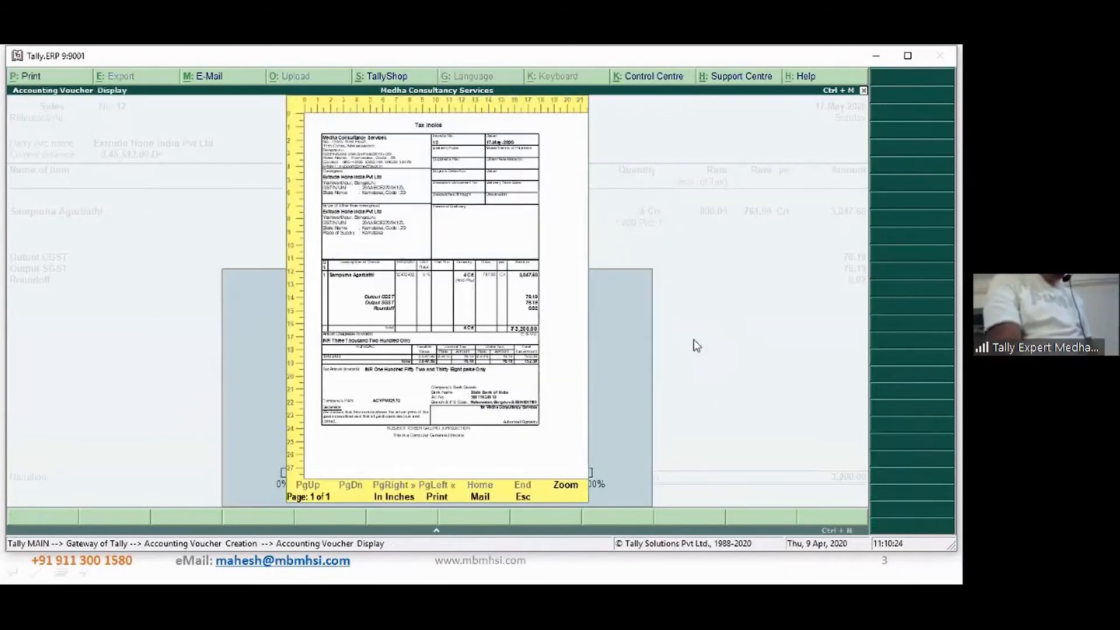
pyautogui.press('Return')
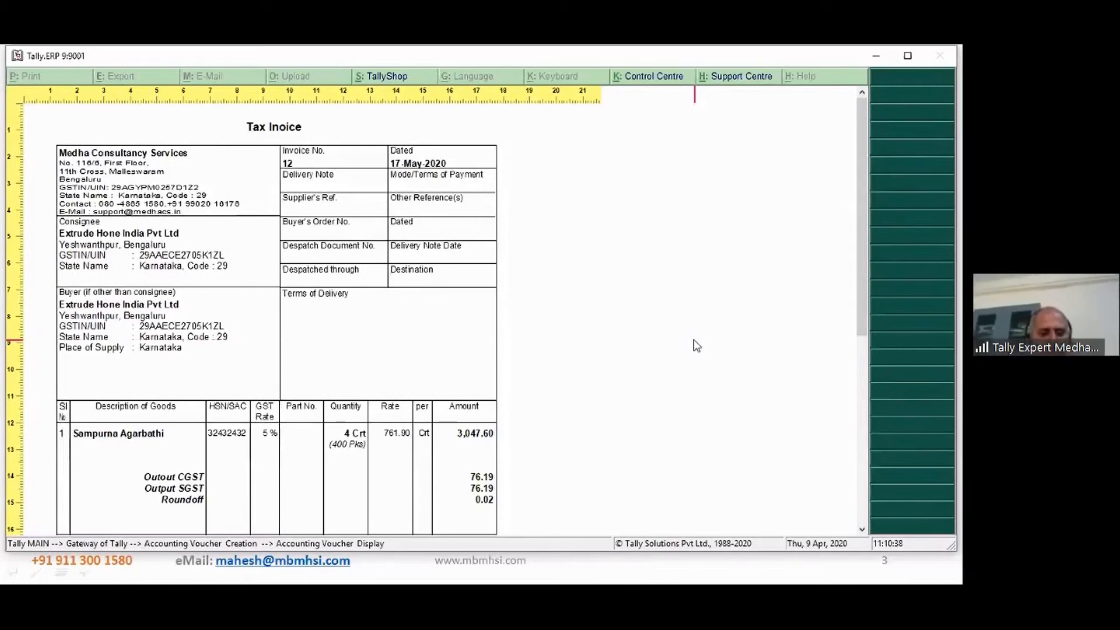
pyautogui.press('Escape')
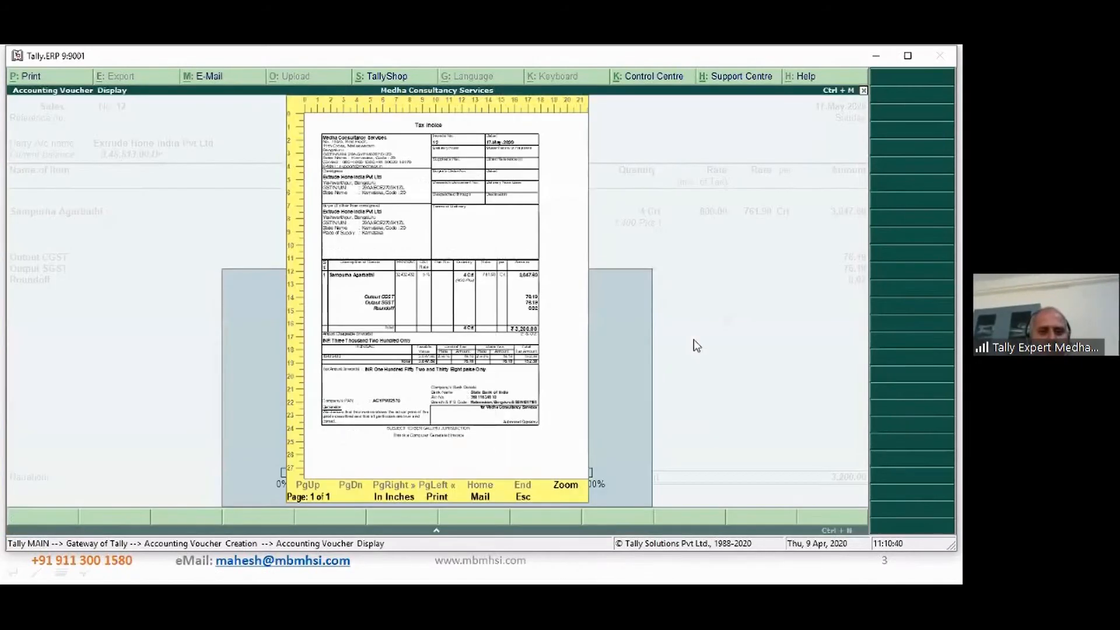
pyautogui.press('Escape')
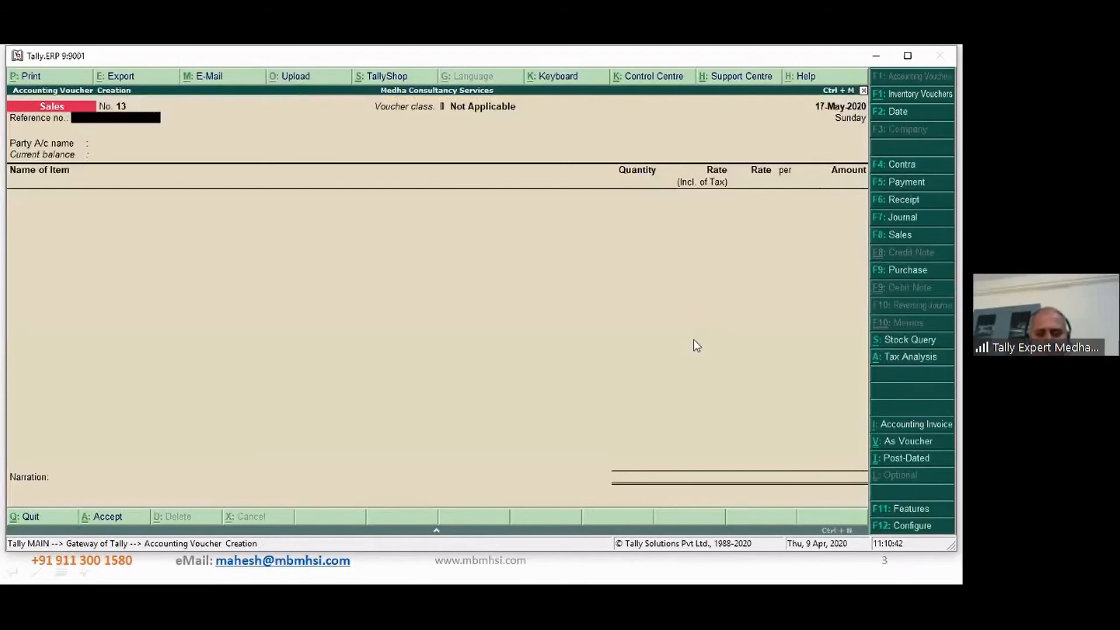
# Set the new sales voucher's date to 18-5-2020 and choose Extrude Hone India Pvt Ltd as the party.
pyautogui.press('F2')
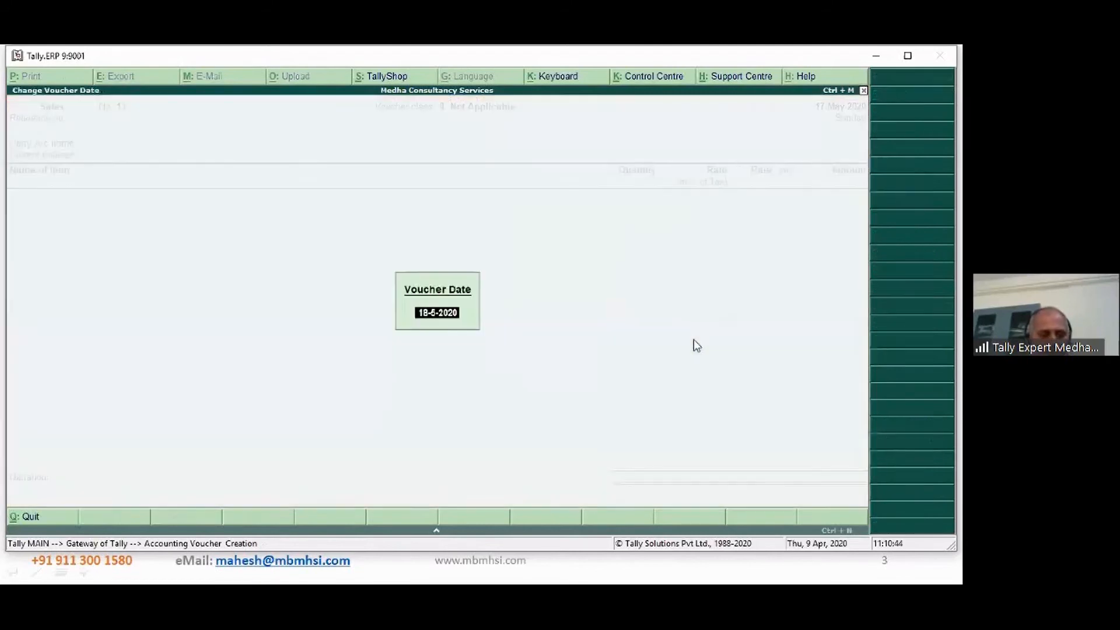
pyautogui.press('Return')
pyautogui.press('Return')
pyautogui.press('Down')
pyautogui.press('Down')
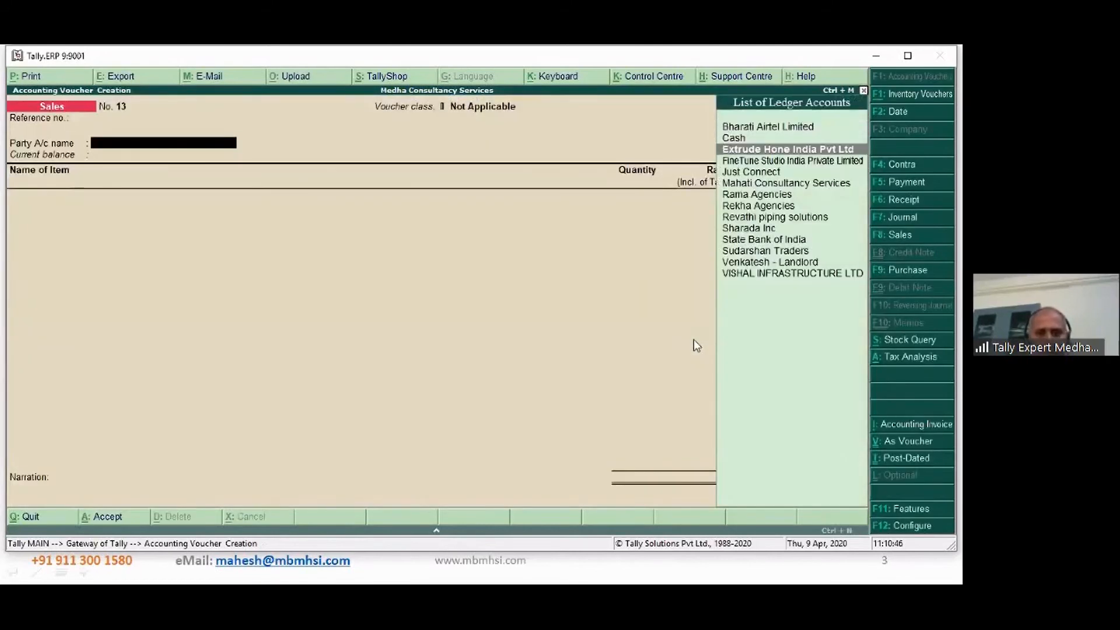
pyautogui.press('Return')
pyautogui.hotkey('ctrl', 'a')
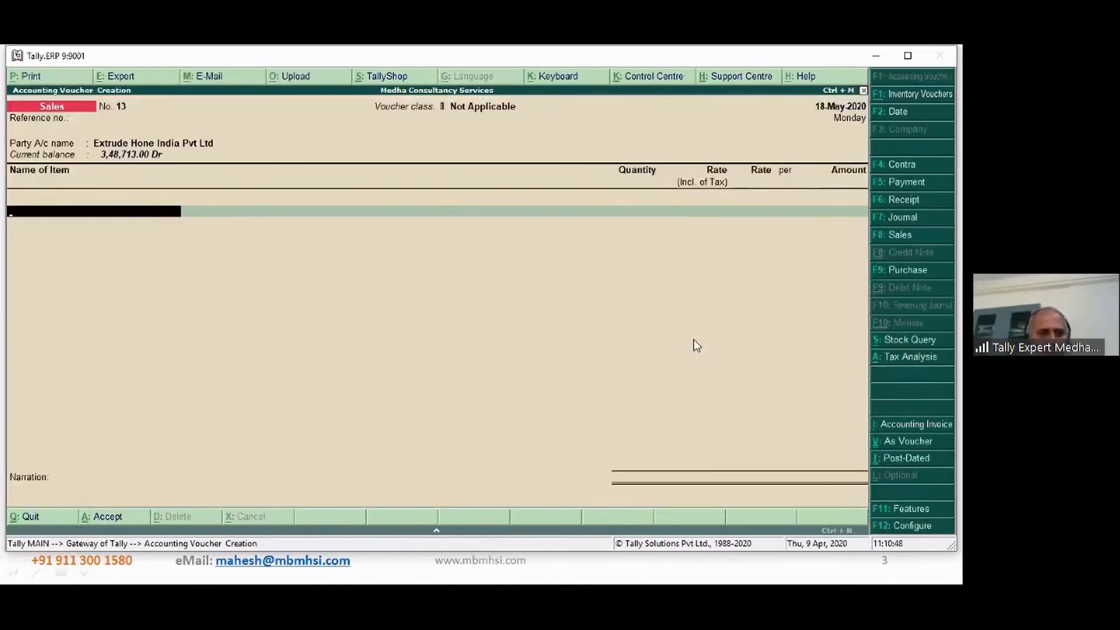
# Add Sampurna Agarbathi to the sales voucher with a quantity of 4 Crt and 350 Pks, keeping the rate of 761.90 per Crt.
pyautogui.write('Sam')
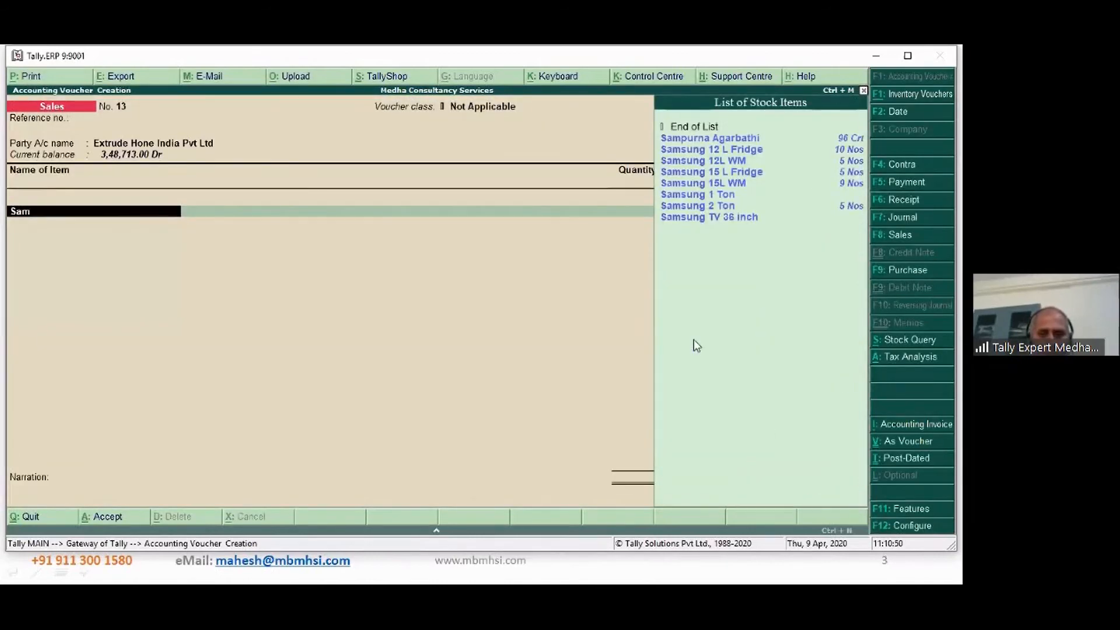
pyautogui.press('Return')
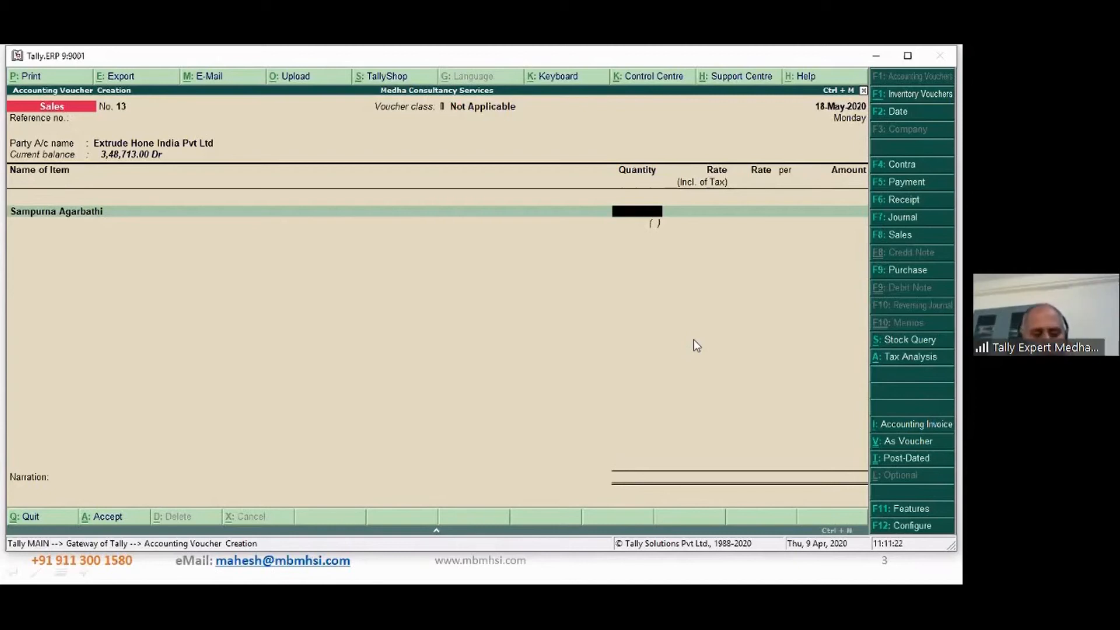
pyautogui.write('350 pks')
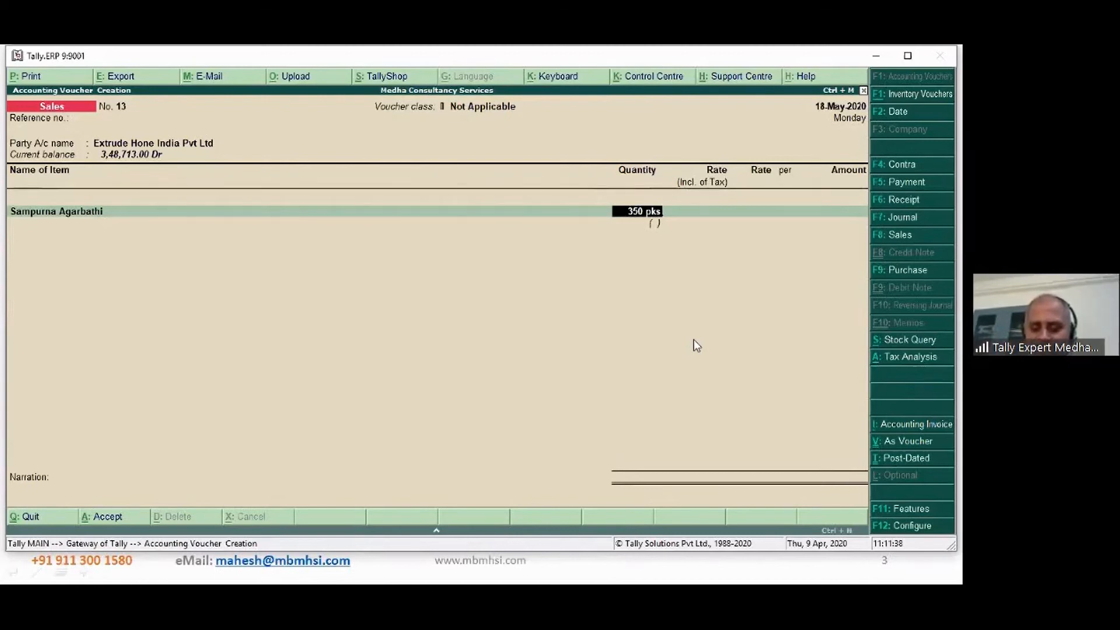
pyautogui.press('Return')
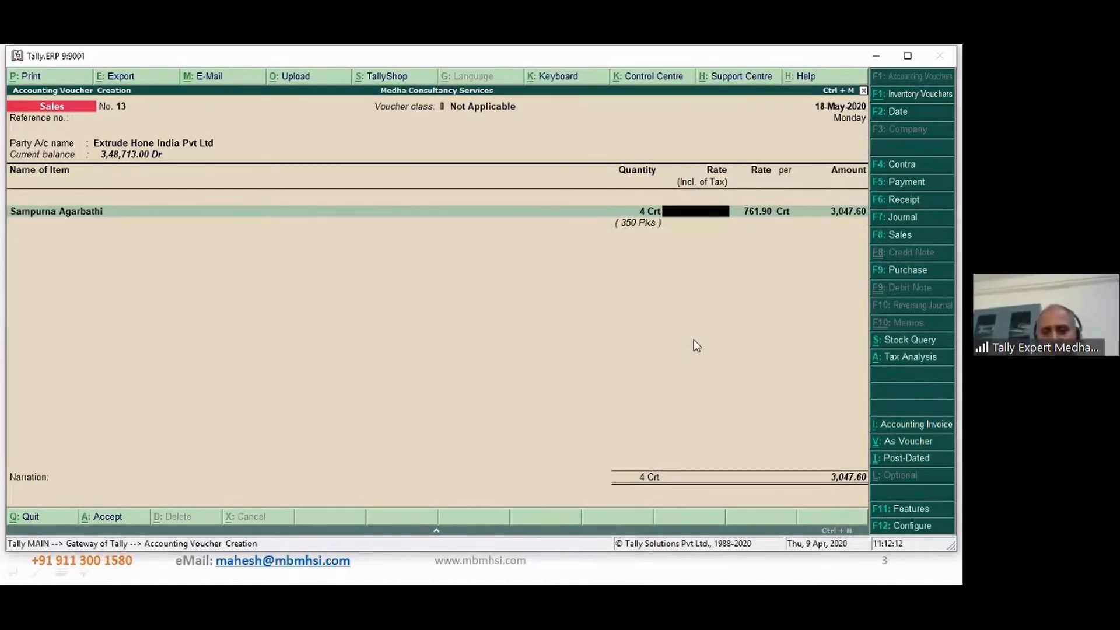
pyautogui.press('Return')
pyautogui.press('Return')
pyautogui.press('Return')
pyautogui.press('Return')
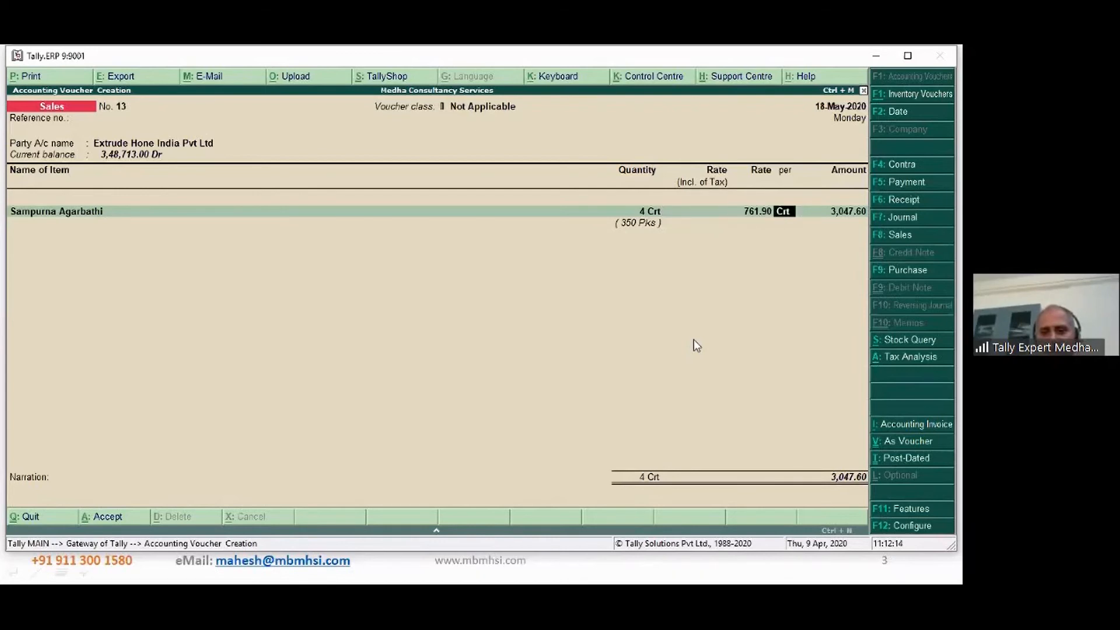
pyautogui.press('Return')
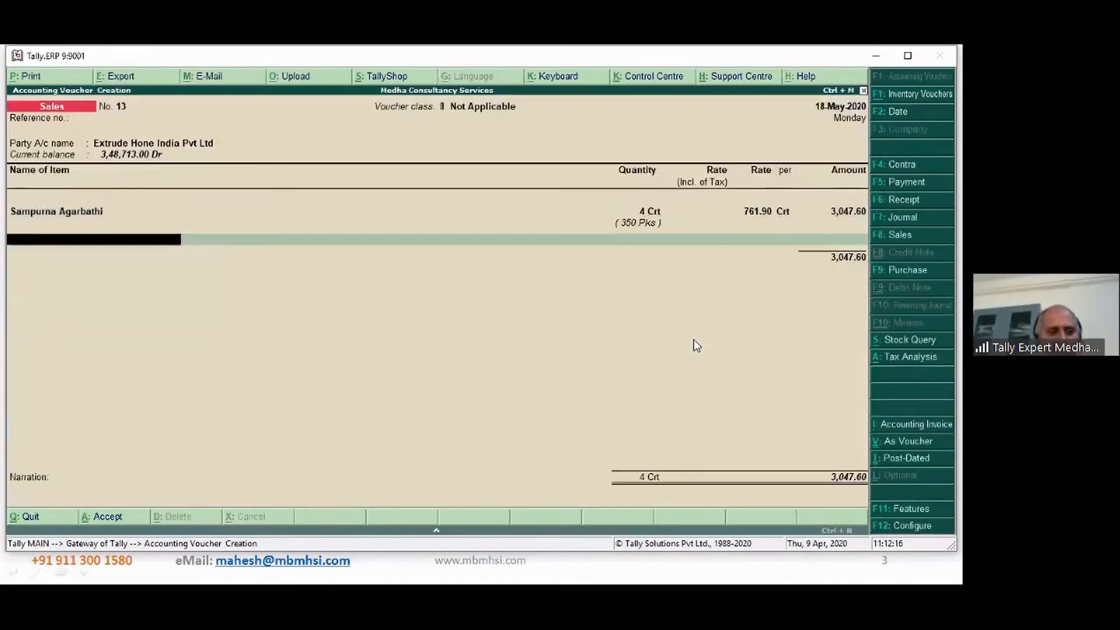
pyautogui.press('Return')
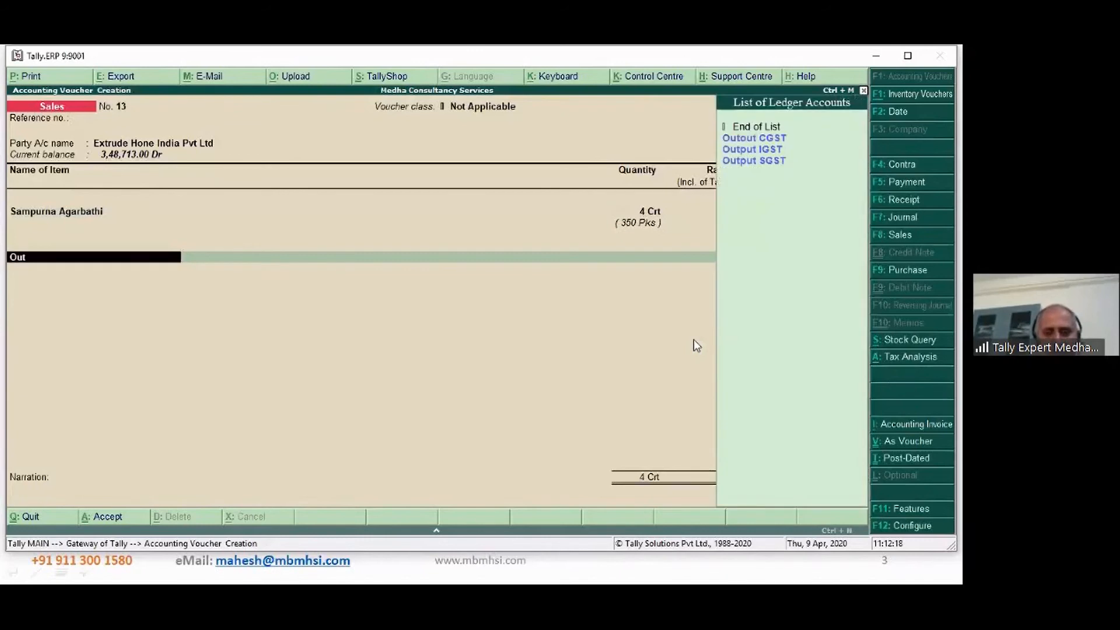
# Add the Outout CGST and Output SGST ledgers to the voucher with their calculated tax amounts.
pyautogui.press('Down')
pyautogui.press('Return')
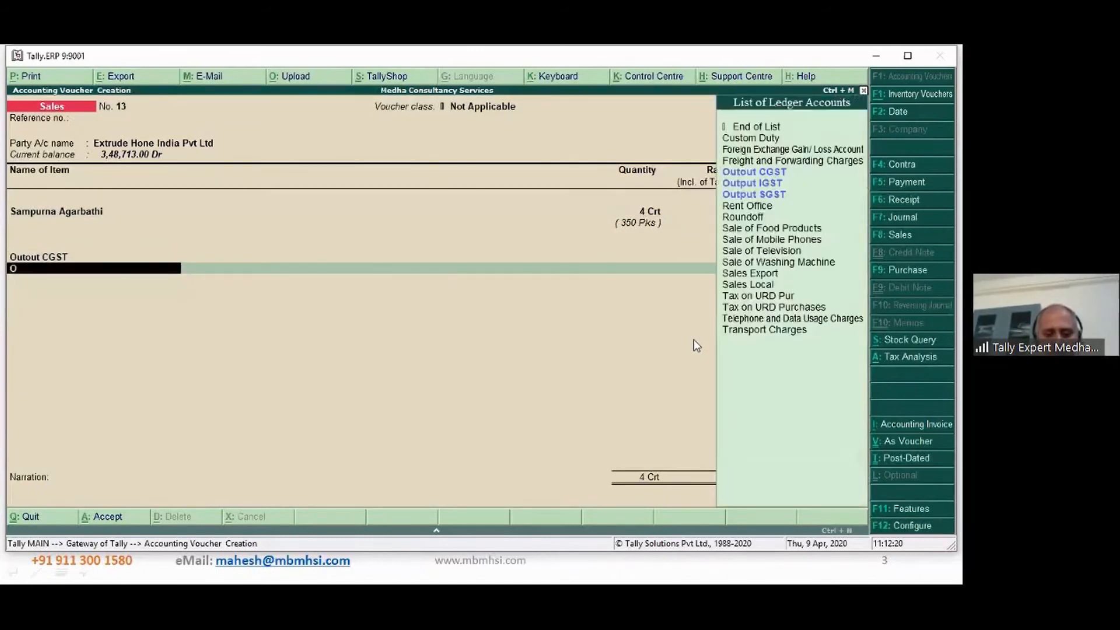
pyautogui.write('ou')
pyautogui.press('Down')
pyautogui.press('Down')
pyautogui.press('Return')
pyautogui.press('Return')
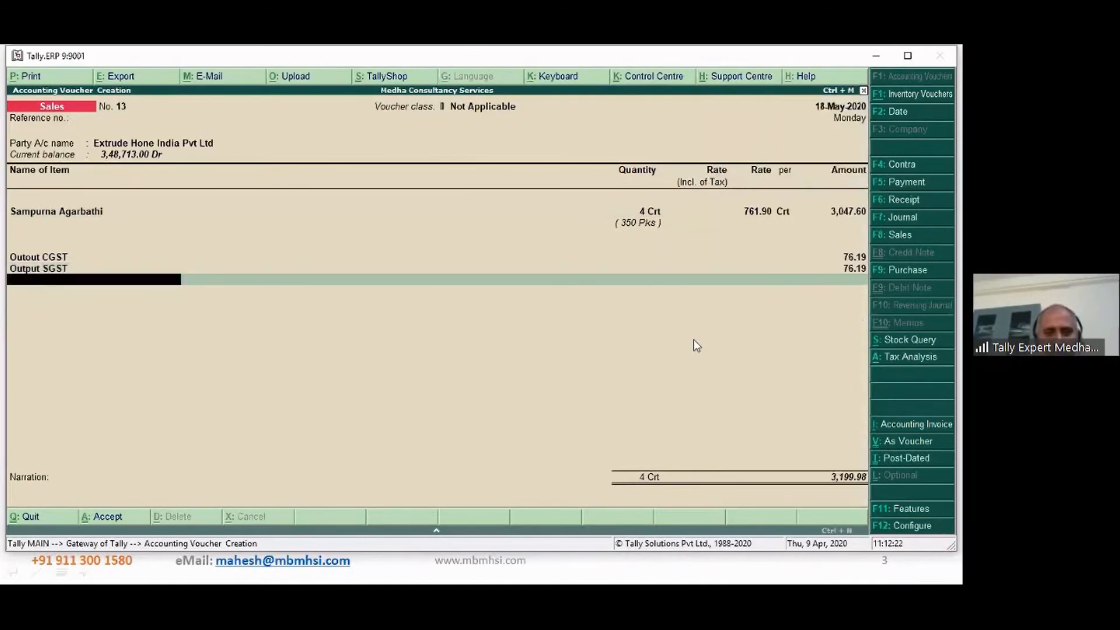
# Add the Roundoff ledger below the tax lines with its calculated amount and finish the ledger list.
pyautogui.write('ro')
pyautogui.press('Return')
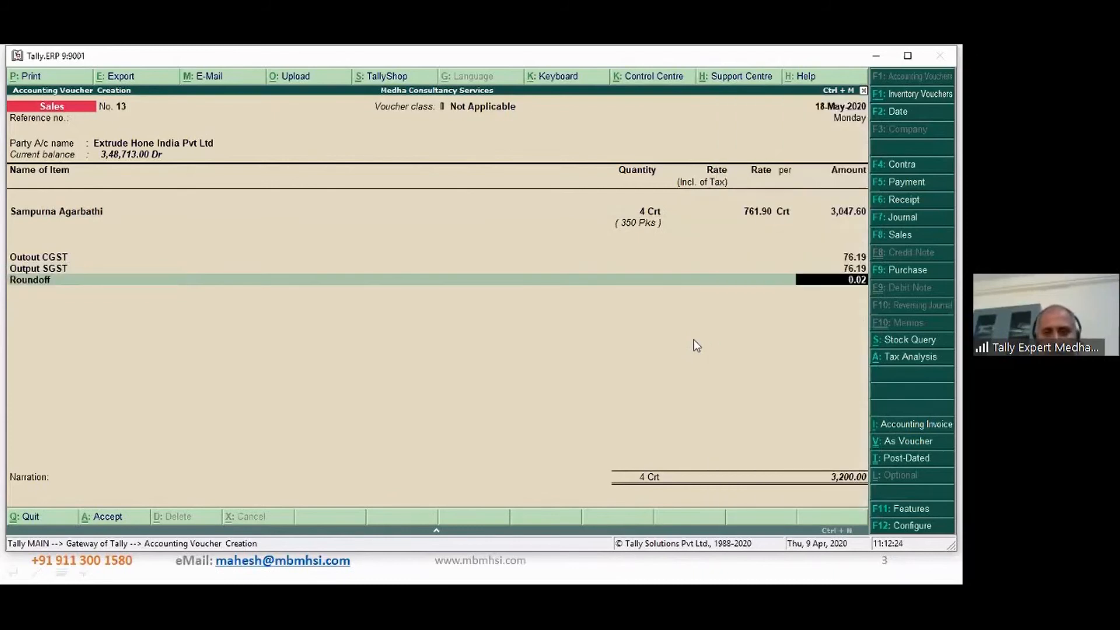
pyautogui.press('Return')
pyautogui.press('Return')
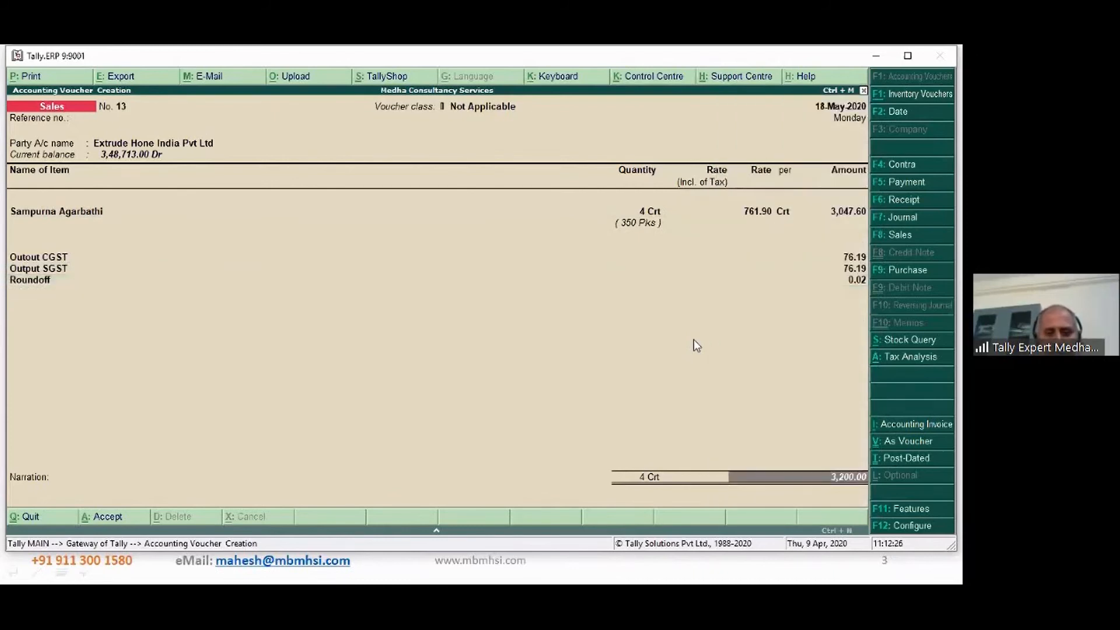
# Enter the narration "Being sales made" and save the sales voucher.
pyautogui.write('Being')
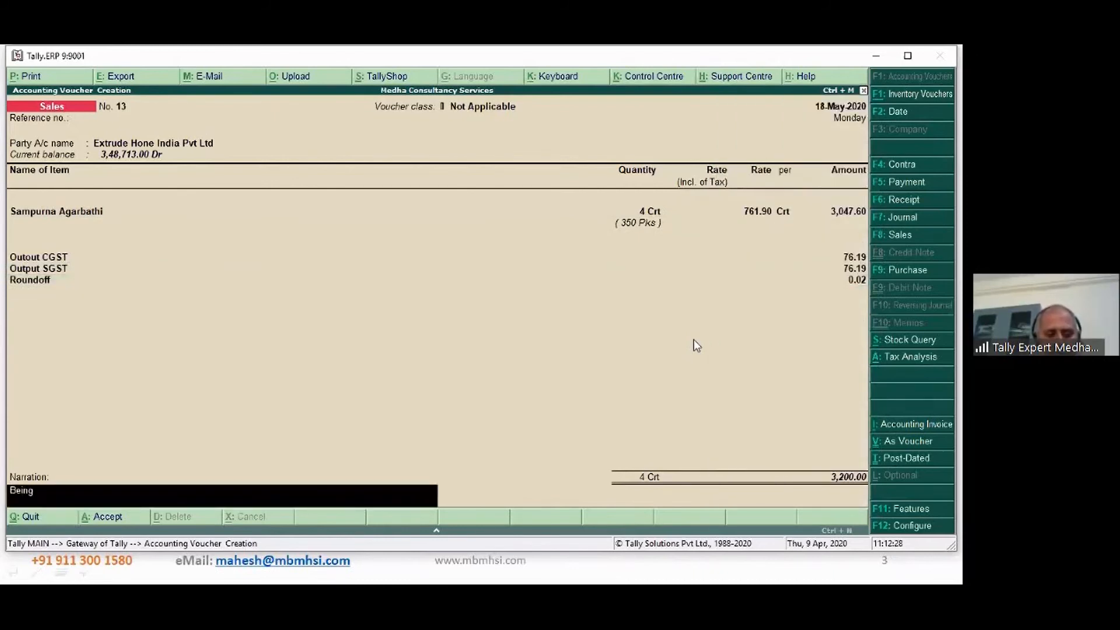
pyautogui.write(' sales made')
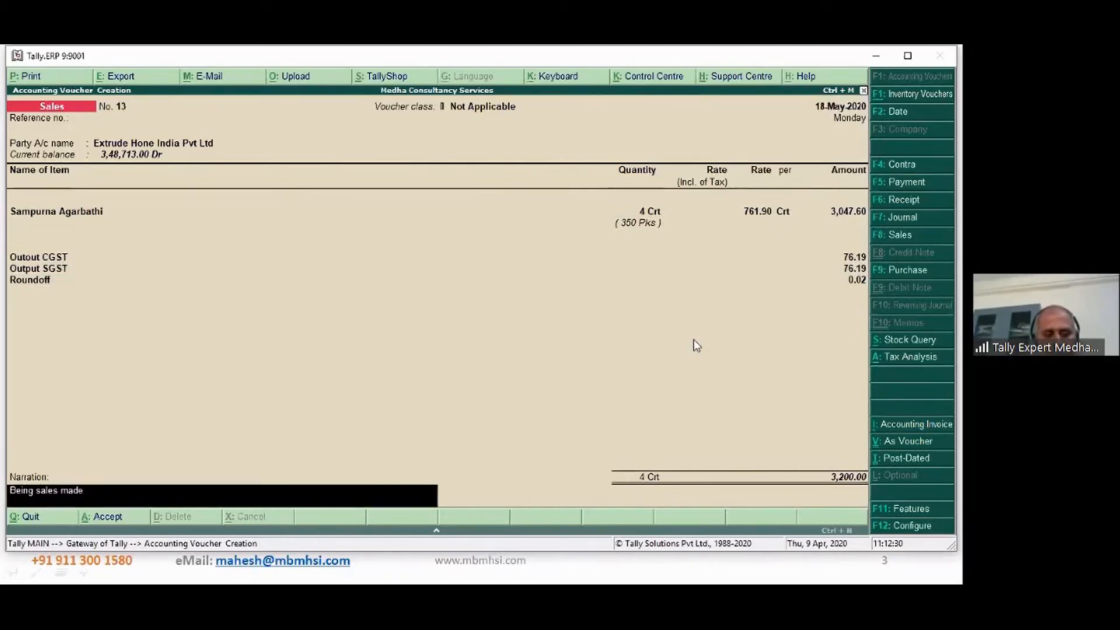
pyautogui.press('Return')
pyautogui.press('Return')
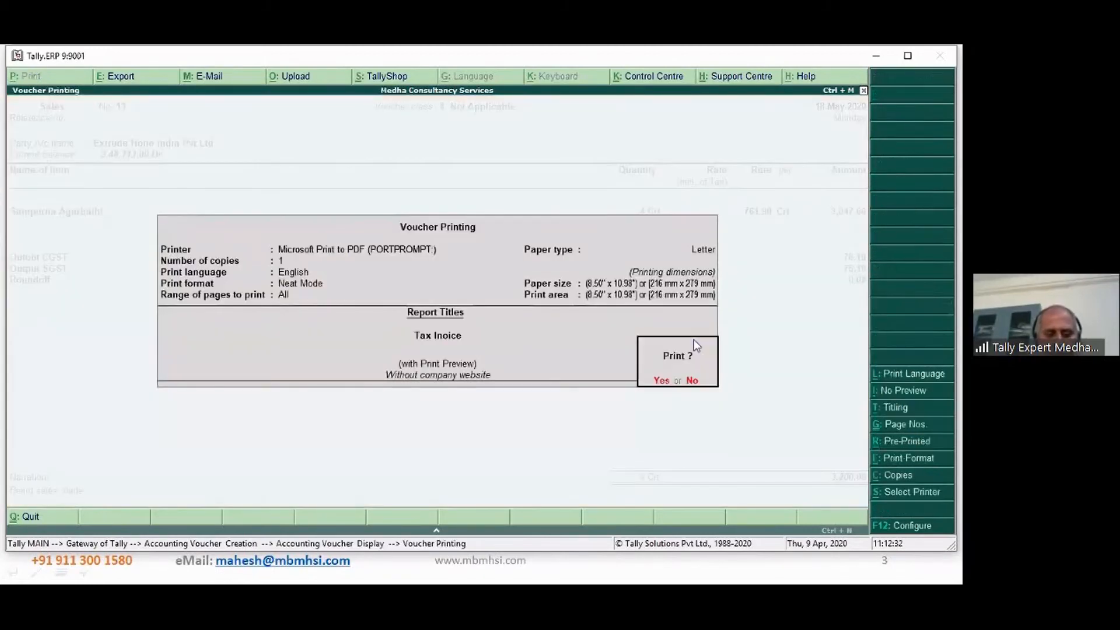
# Preview the tax invoice for the saved voucher, examine the carton and pack quantities through to the end, and leave the preview.
pyautogui.press('Return')
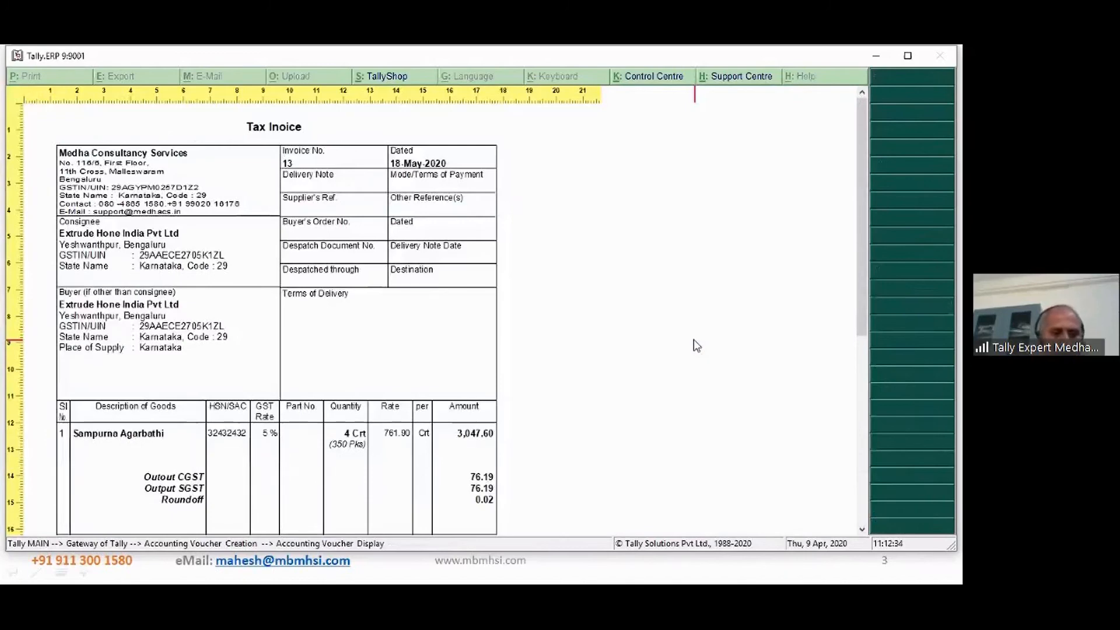
pyautogui.scroll(-1, 696, 346)
pyautogui.scroll(-5, 696, 346)
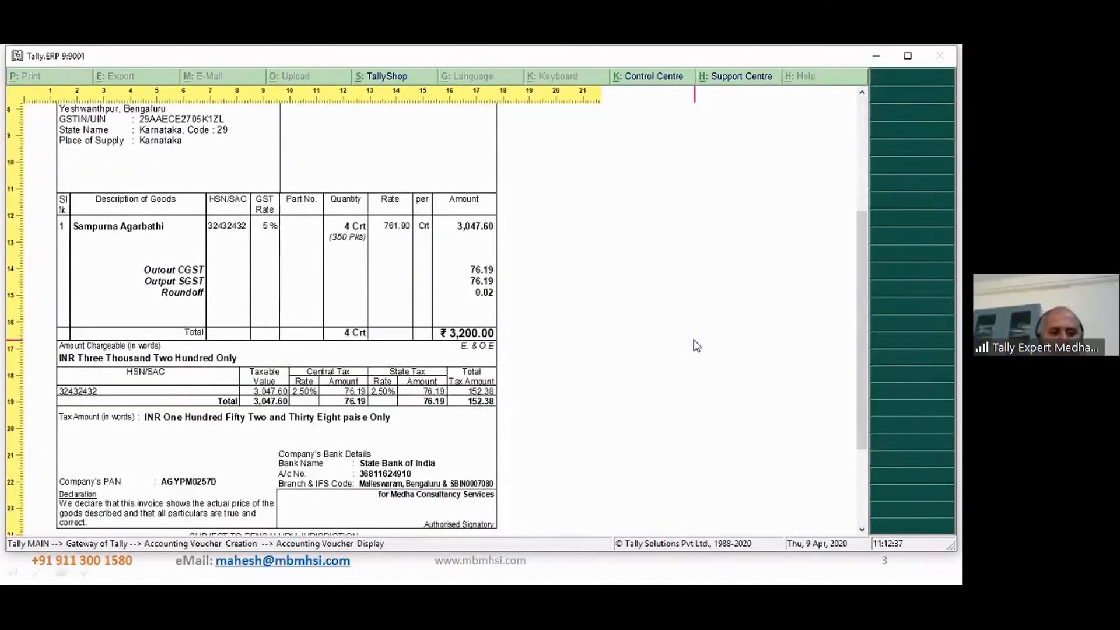
pyautogui.scroll(-2, 696, 347)
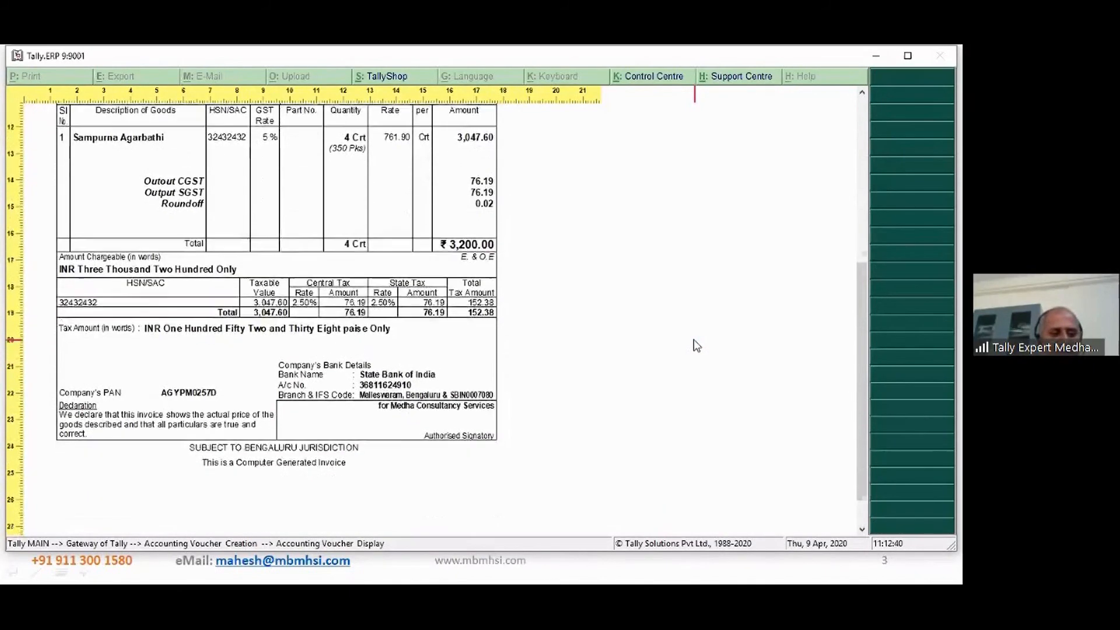
pyautogui.scroll(-1, 696, 347)
pyautogui.scroll(10, 696, 346)
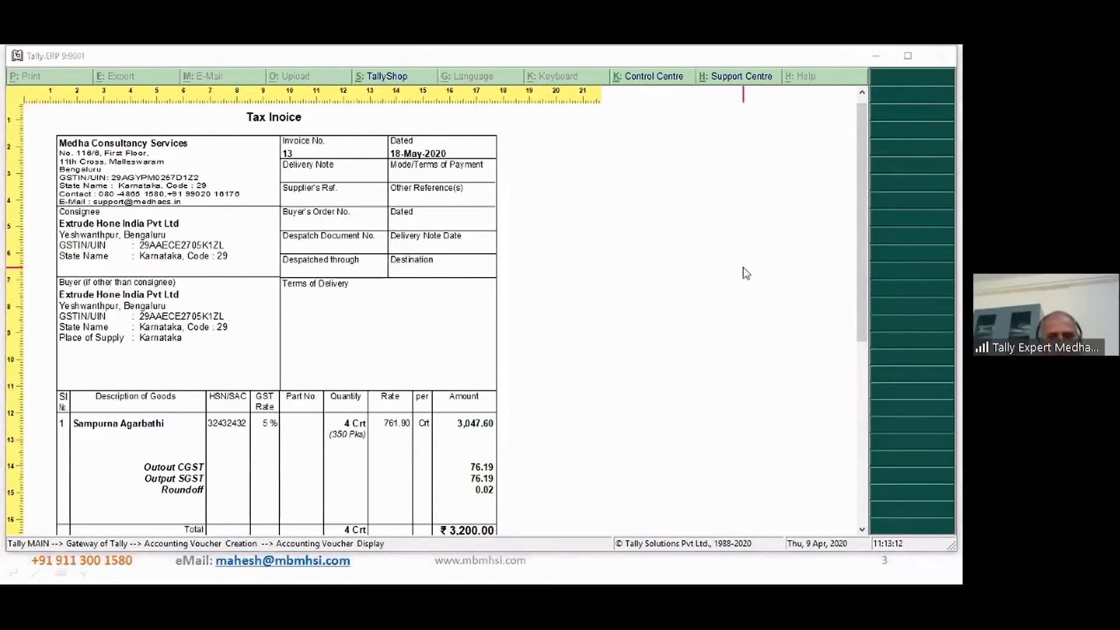
pyautogui.press('Escape')
pyautogui.press('Escape')
pyautogui.press('Escape')
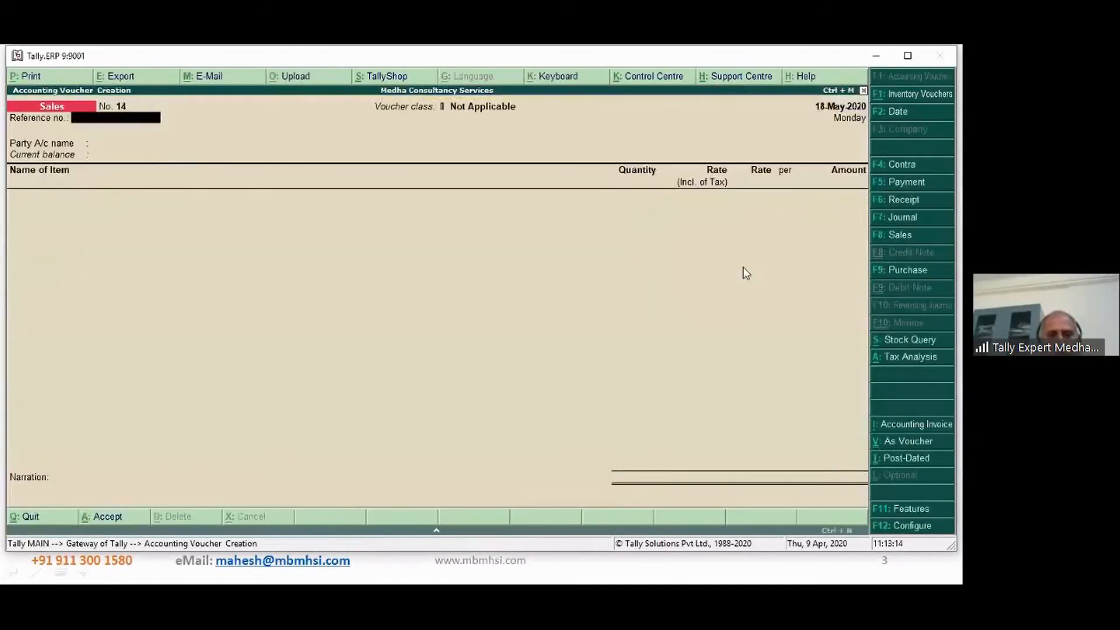
# Bring up the Stock Summary and find the closing balance of Sampurna Agarbathi.
pyautogui.press('s')
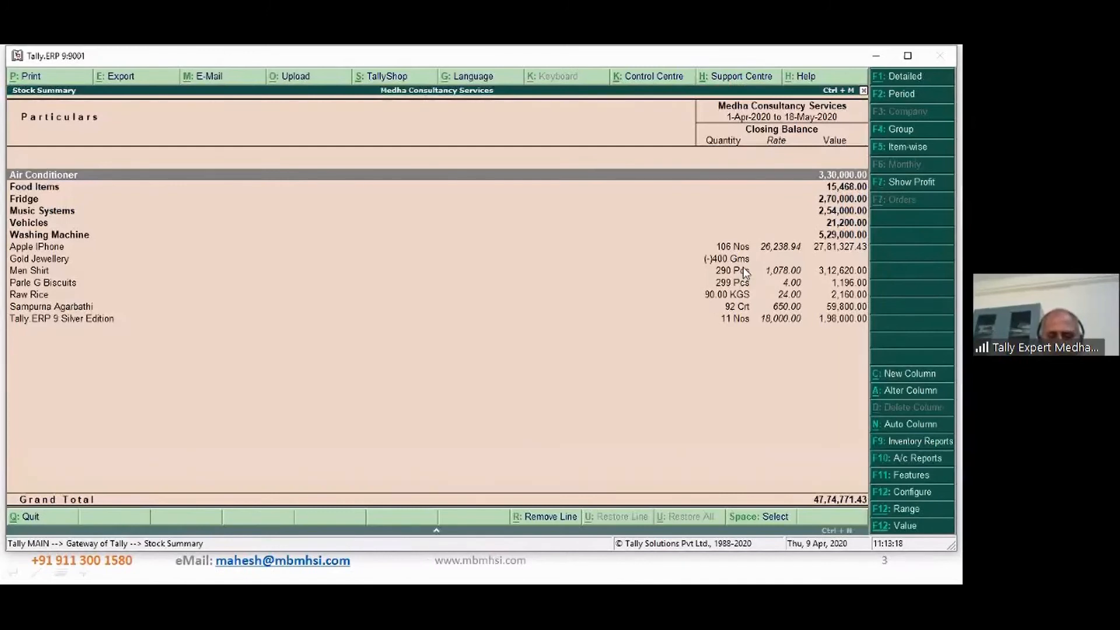
pyautogui.press('Down')
pyautogui.press('Down')
pyautogui.press('Down')
pyautogui.press('Down')
pyautogui.press('Down')
pyautogui.press('Down')
pyautogui.press('Down')
pyautogui.press('Down')
pyautogui.press('Down')
pyautogui.press('Down')
pyautogui.press('Down')
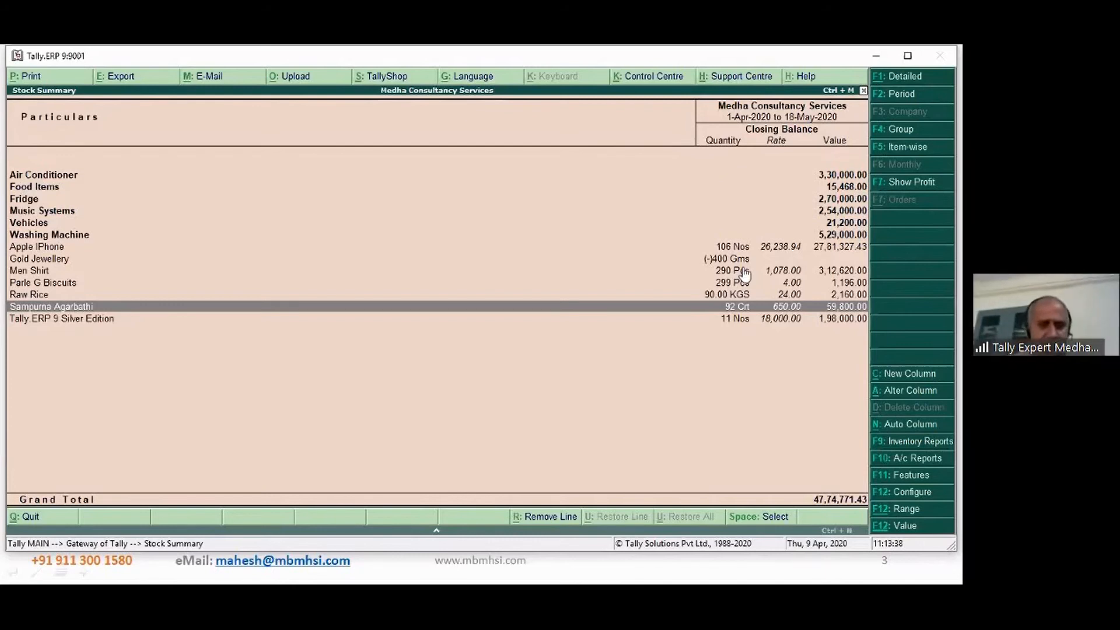
# Configure the Stock Summary to show quantities using alternate units.
pyautogui.click(899, 494)
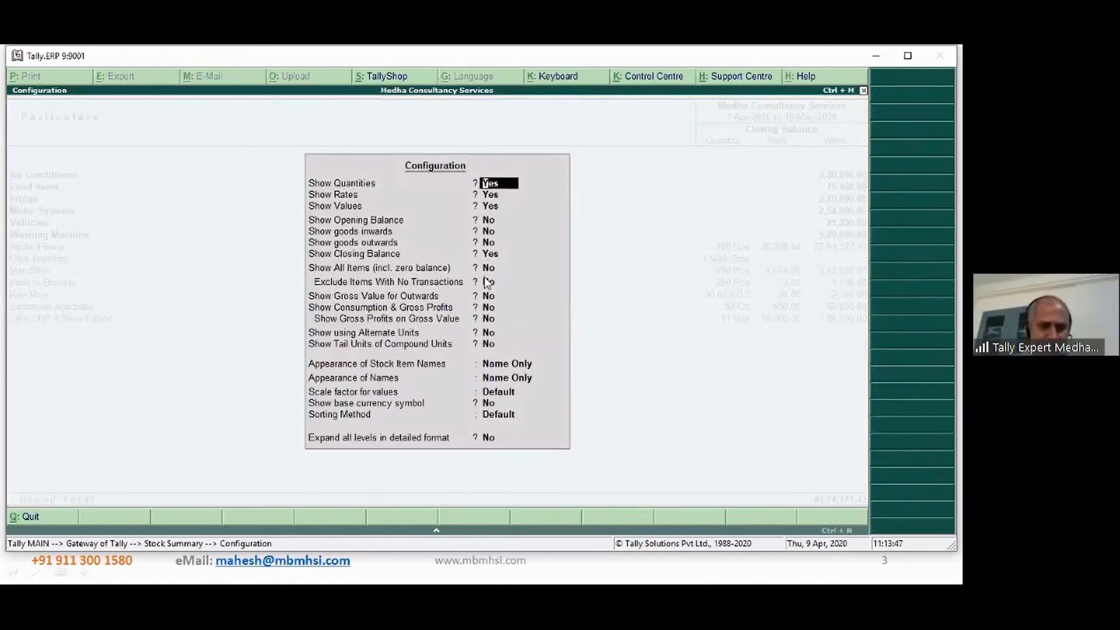
pyautogui.click(490, 345)
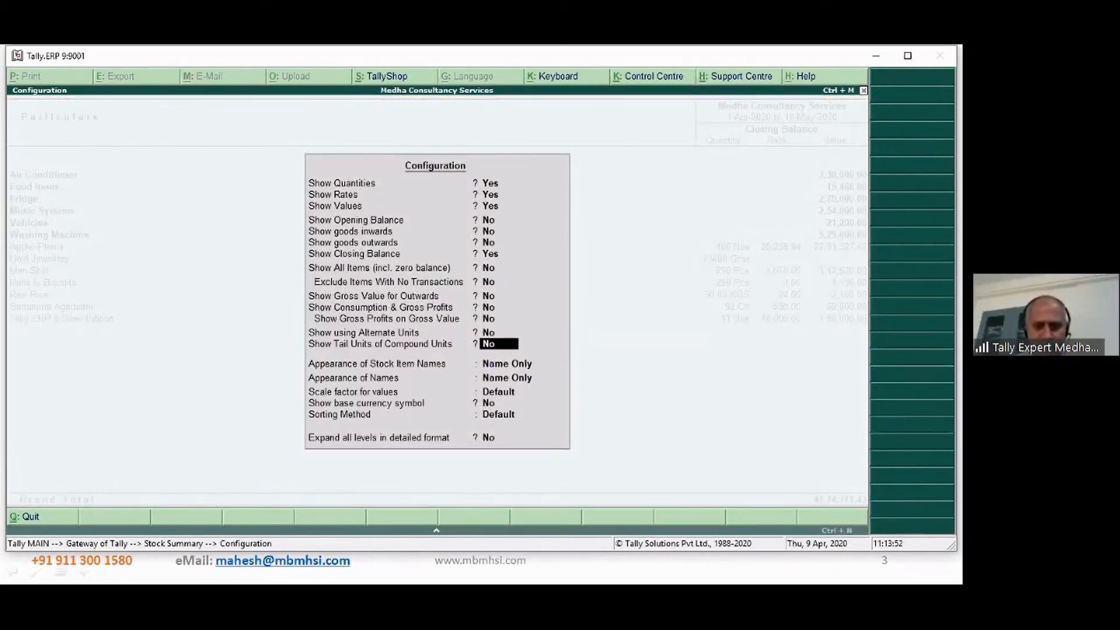
pyautogui.click(490, 333)
pyautogui.write('y')
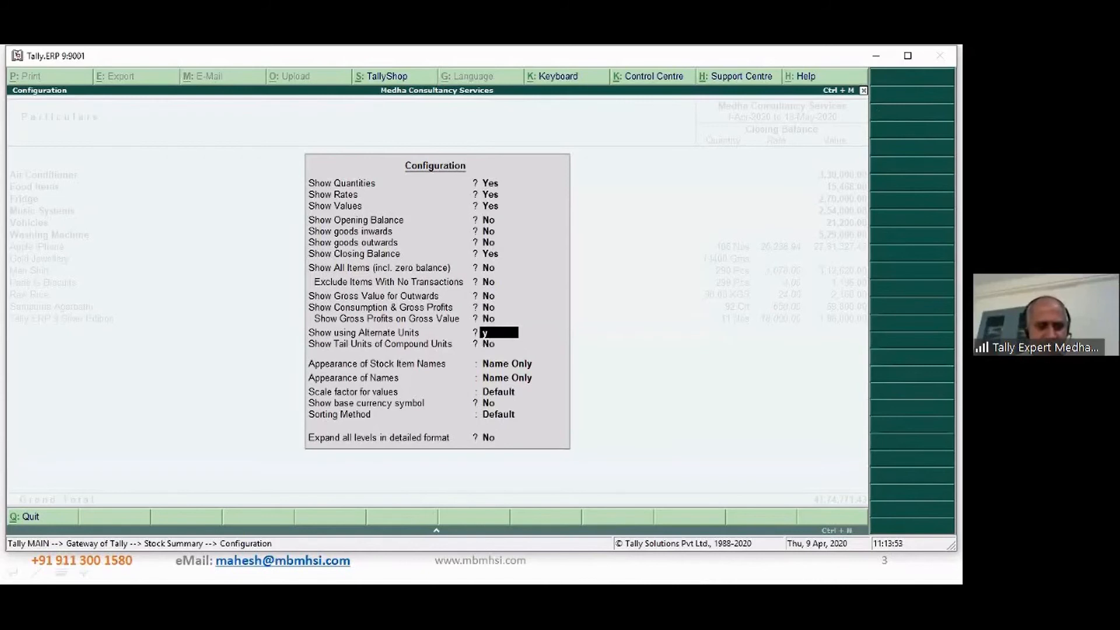
pyautogui.hotkey('ctrl', 'a')
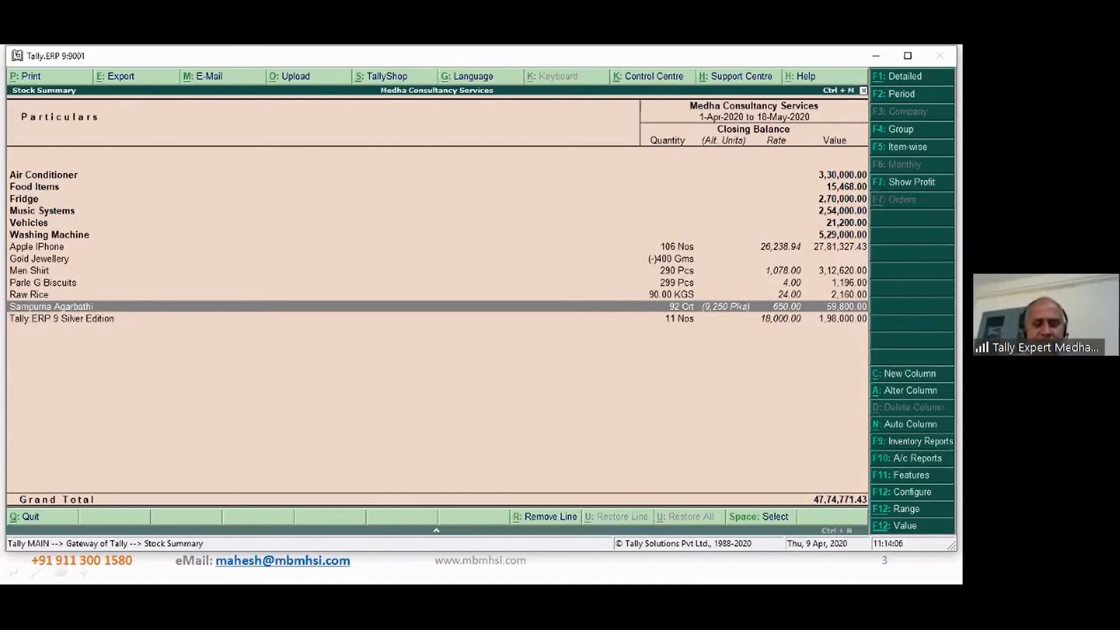
# Drill down from Sampurna Agarbathi to its May stock vouchers and compare the two sales entries in cartons and packs.
pyautogui.press('Return')
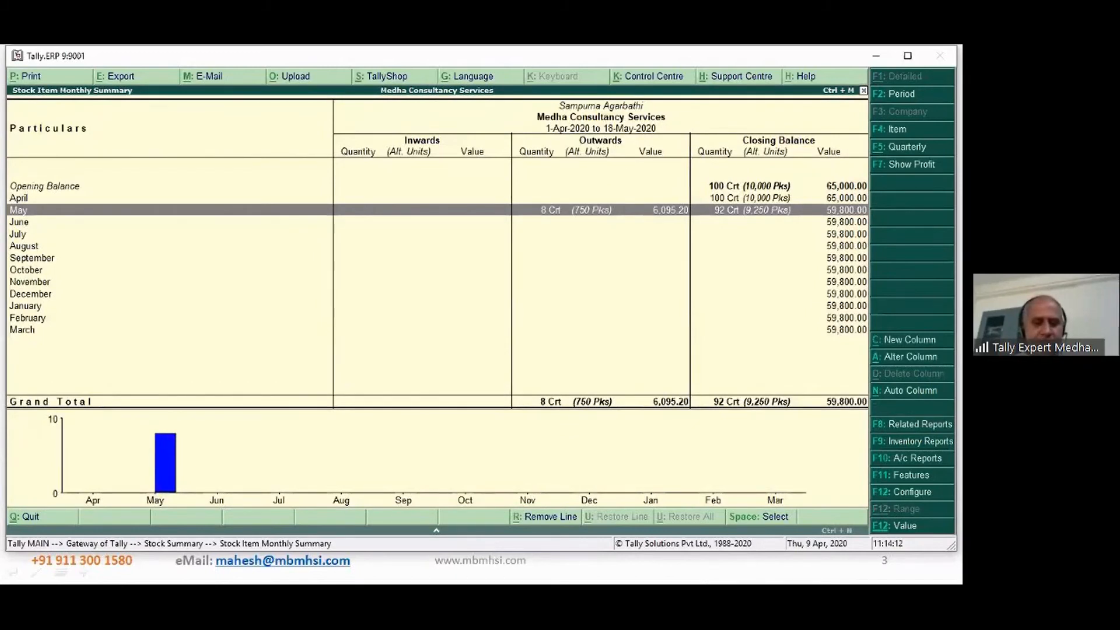
pyautogui.press('Return')
pyautogui.press('Down')
pyautogui.press('Up')
pyautogui.press('Down')
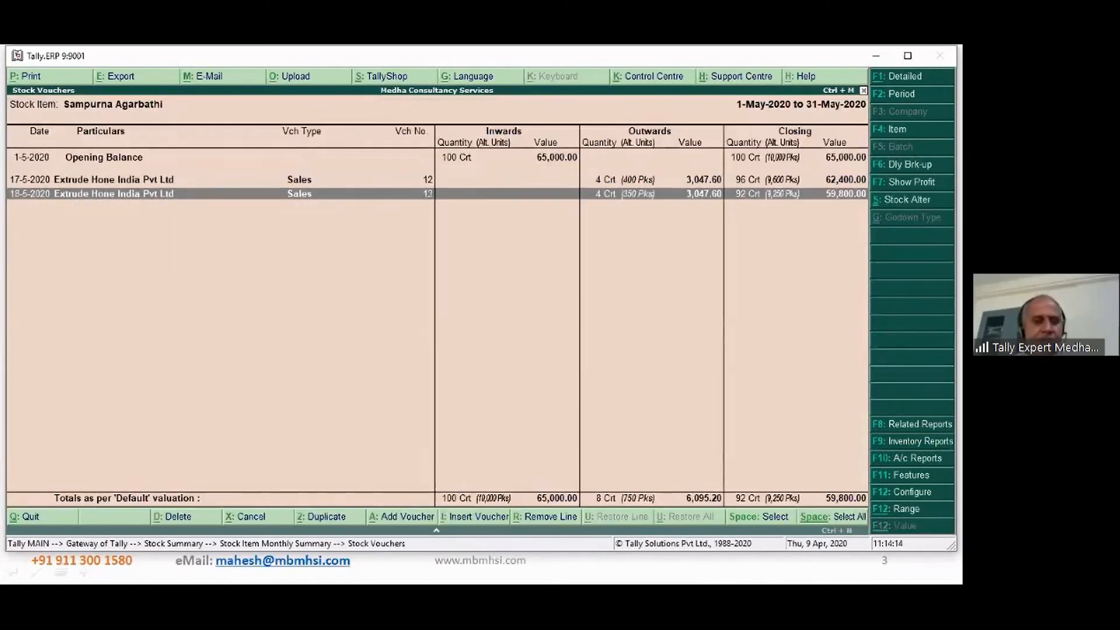
pyautogui.press('Up')
pyautogui.press('Down')
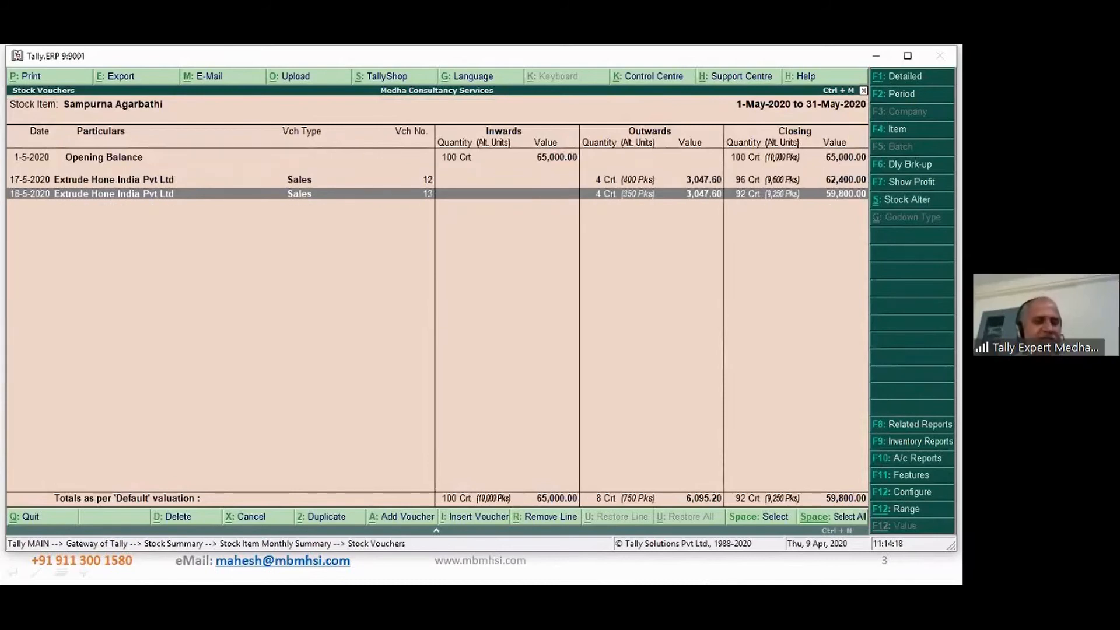
pyautogui.press('Up')
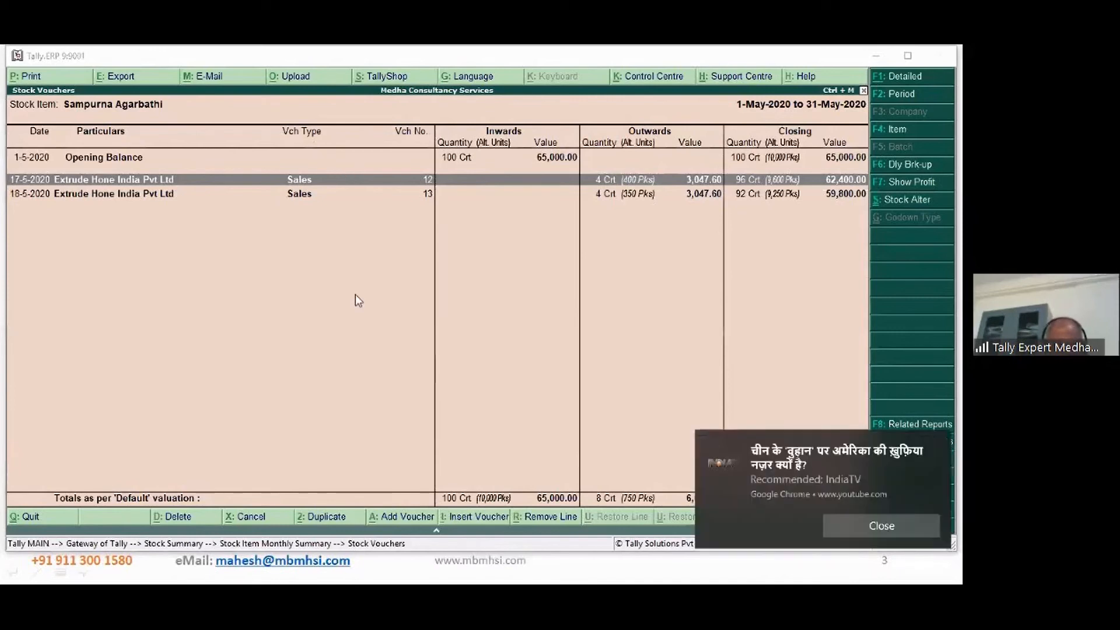
# Dismiss the browser notification and switch from Tally to the Advanced Inventory Management slide.
pyautogui.click(939, 444)
pyautogui.click(635, 580)
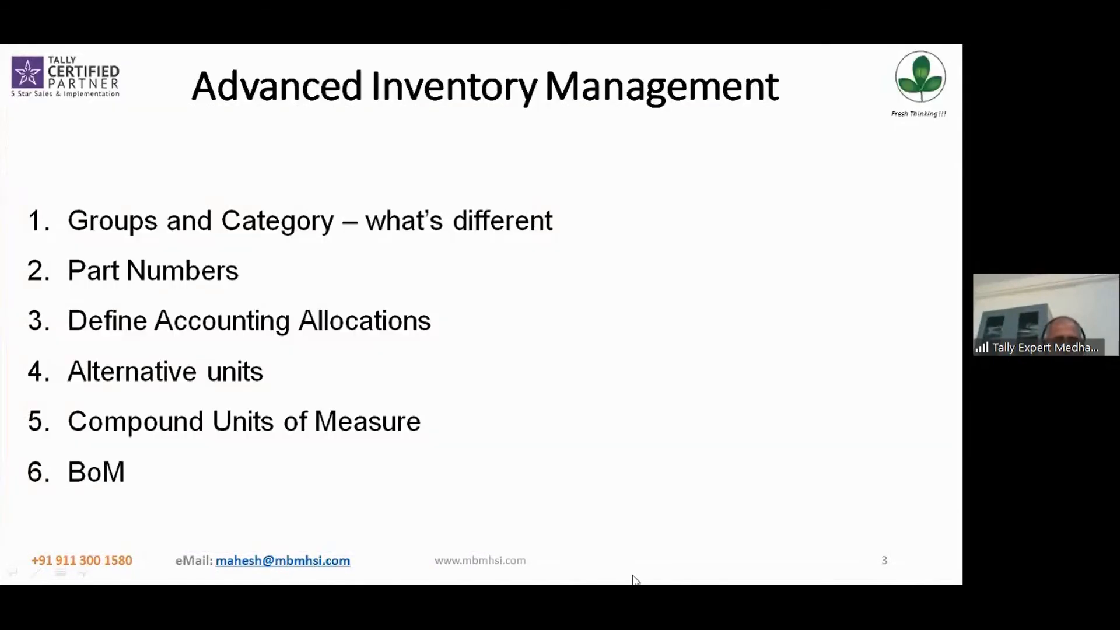
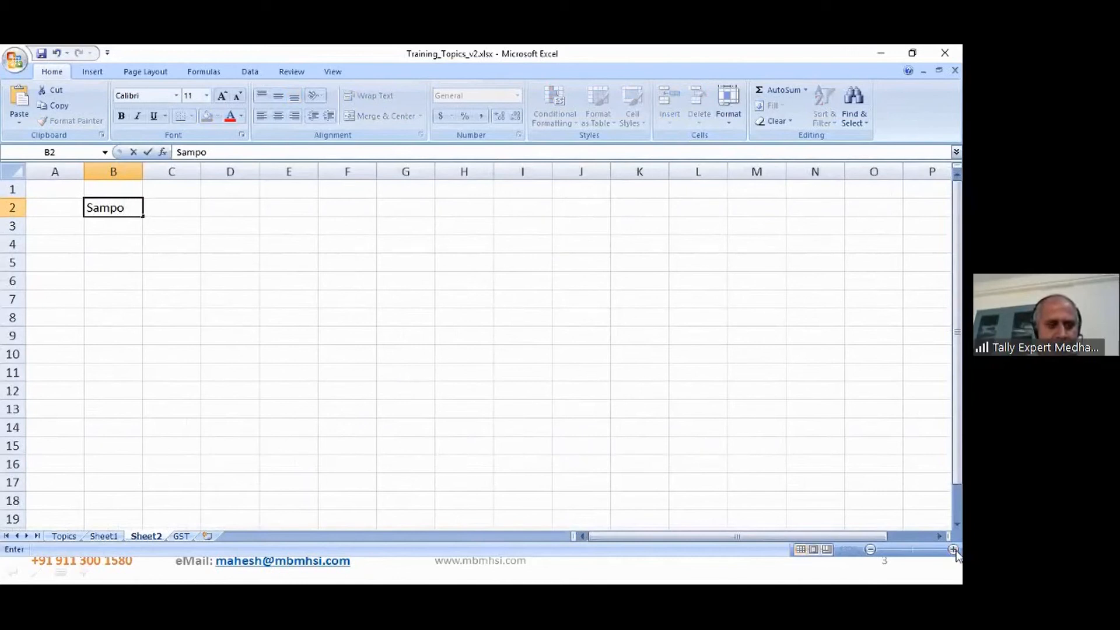
# Finish the product name Sampoorna Gold Agarbathi in B2 and enter Manufacturers in the cell beneath it.
pyautogui.write('orna Go')
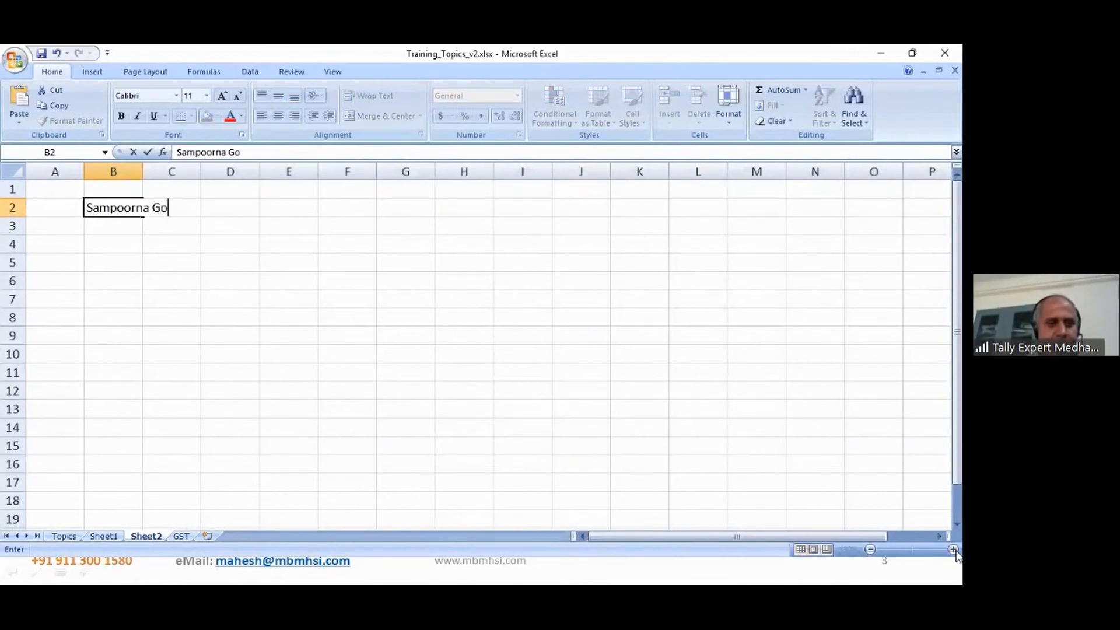
pyautogui.write('ld Agarbathi')
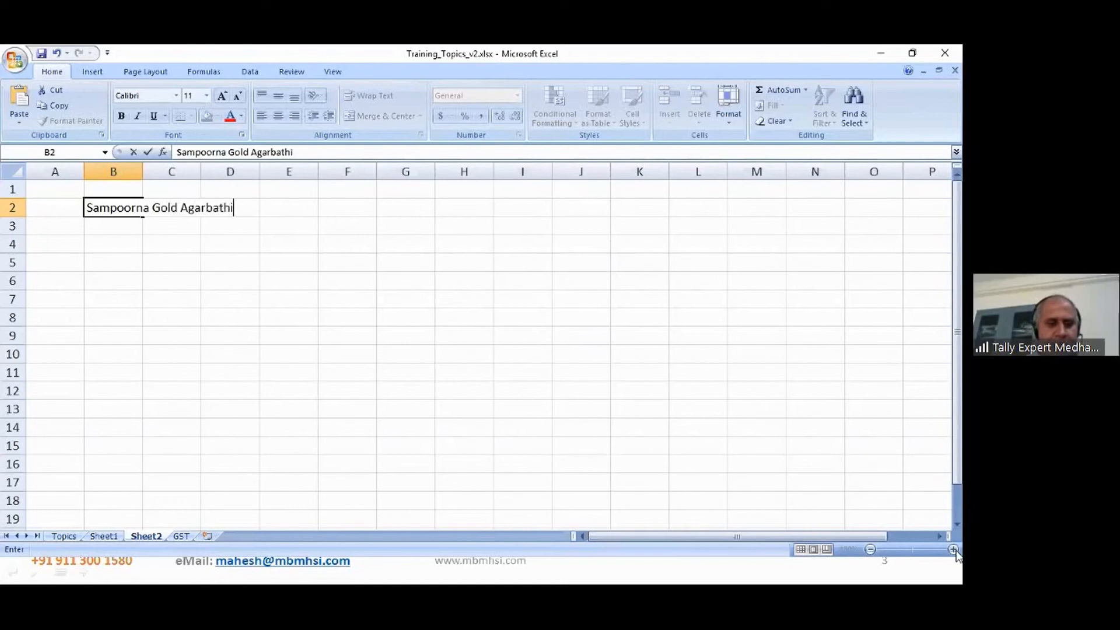
pyautogui.press('Return')
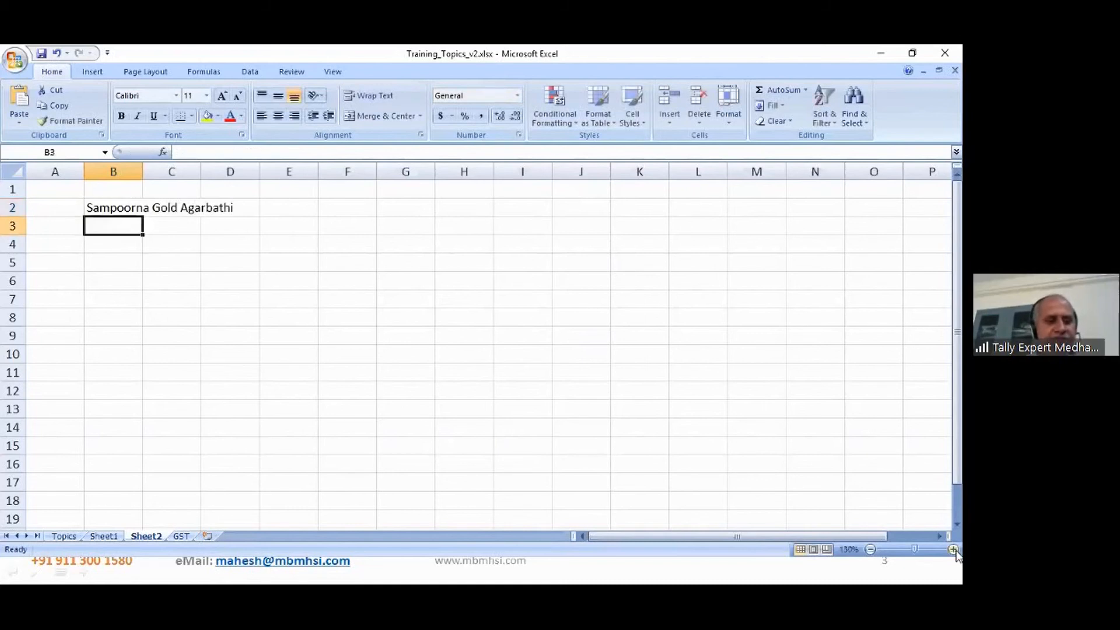
pyautogui.write('Man')
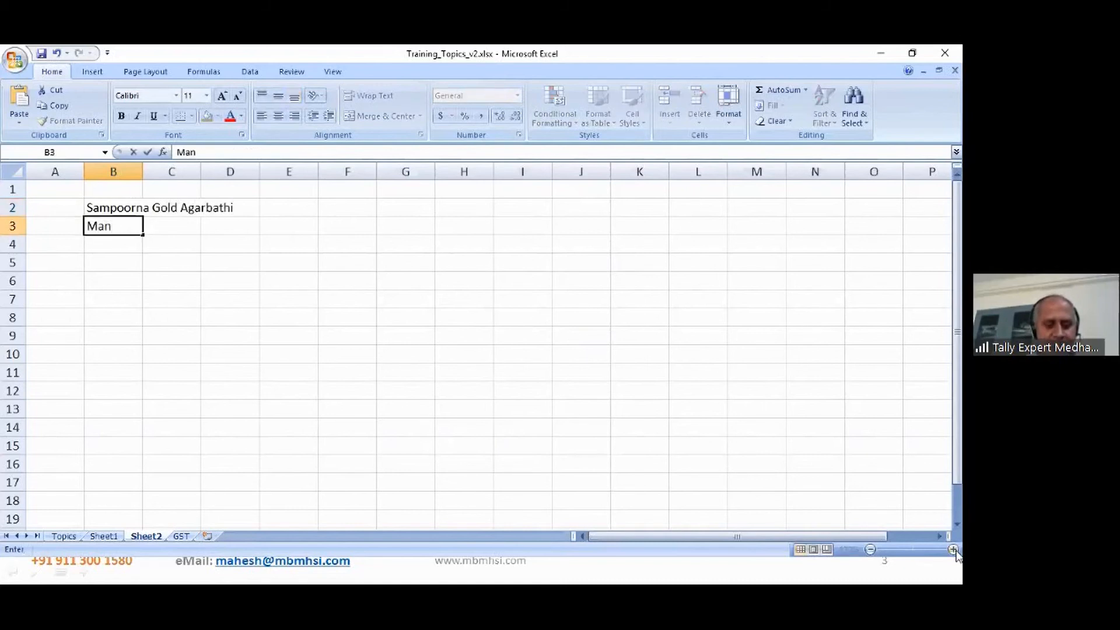
pyautogui.write('ufacturers')
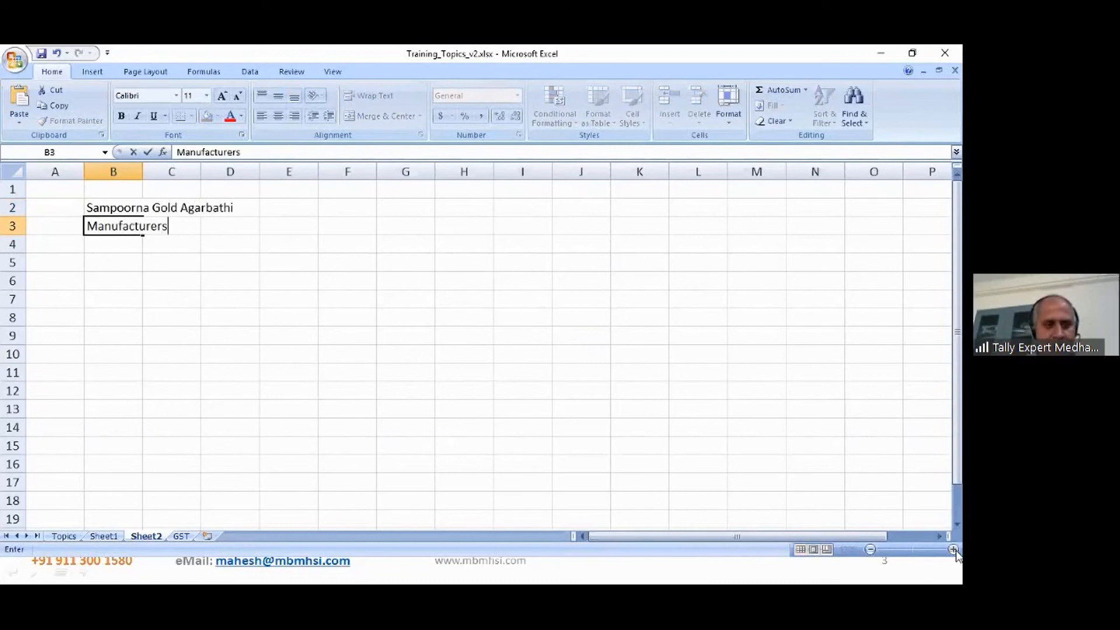
pyautogui.press('Return')
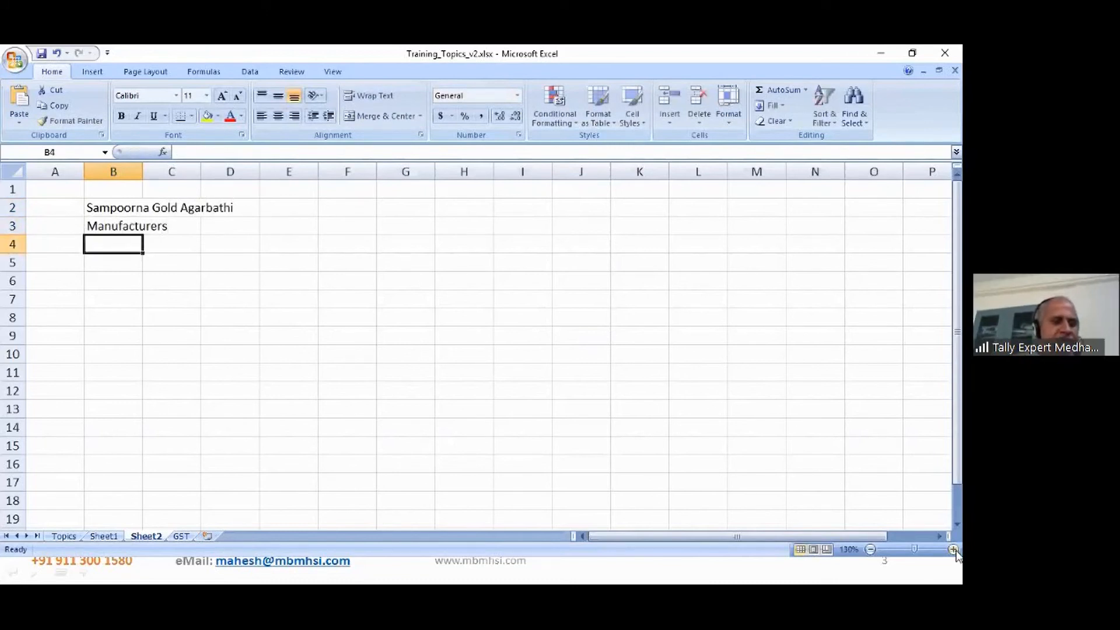
# Leave row 4 blank and enter the first packing level in row 5: 100 sticks in column B, 1 Pack in column C.
pyautogui.press('Return')
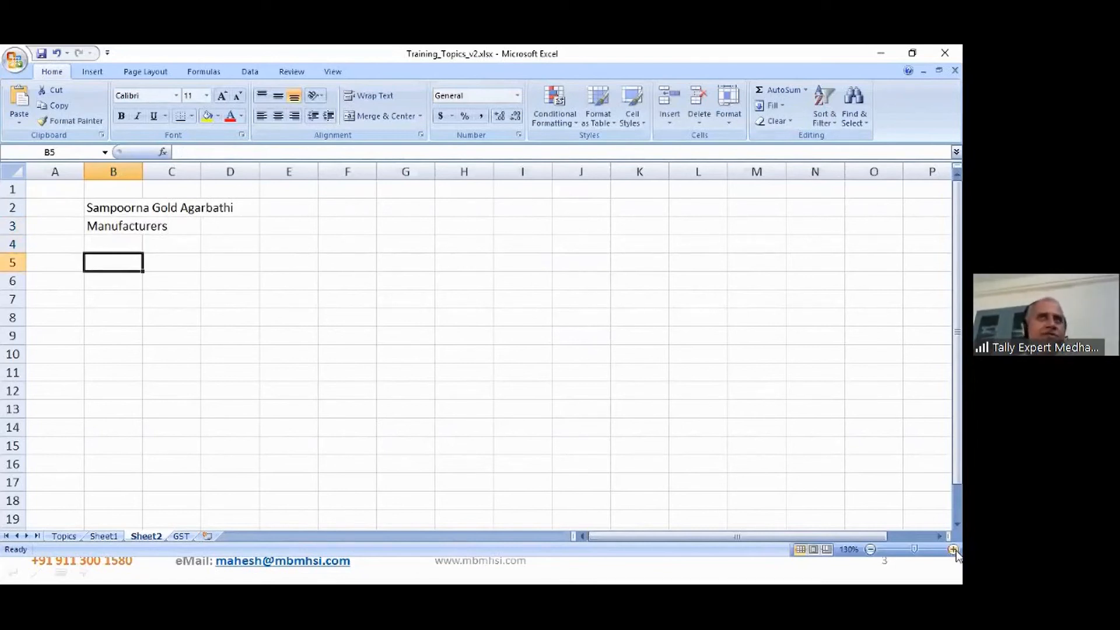
pyautogui.write('100')
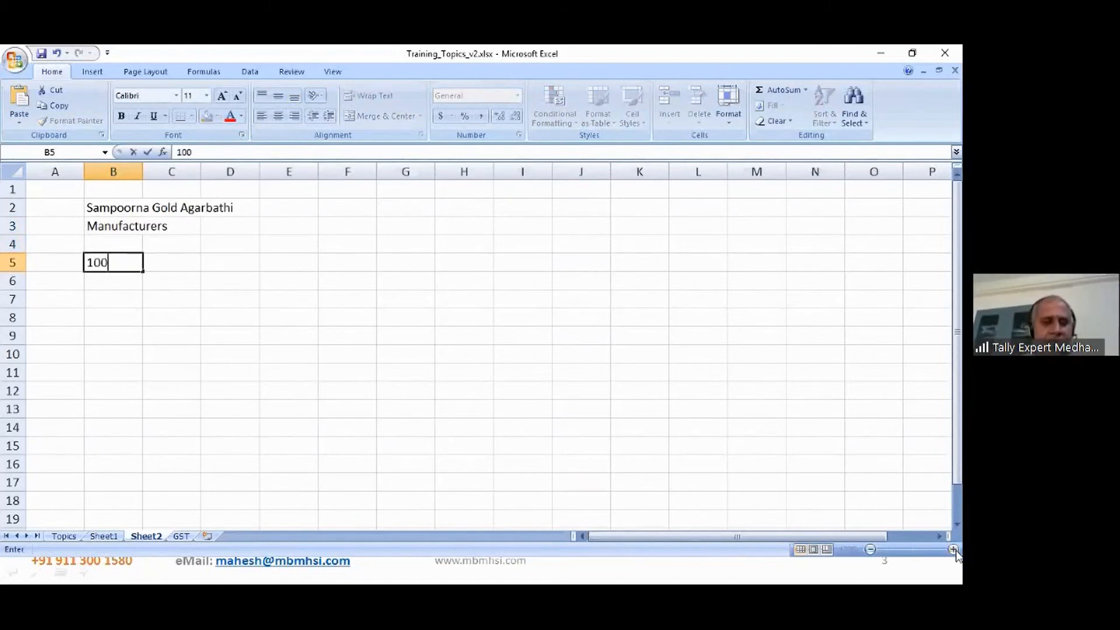
pyautogui.write(' sticks')
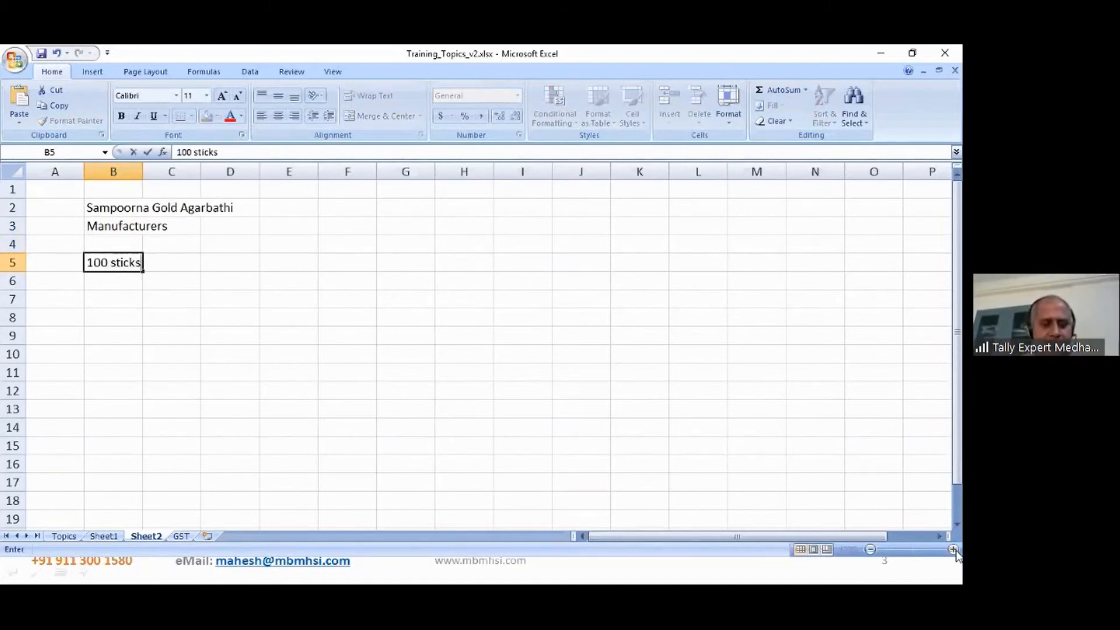
pyautogui.press('Tab')
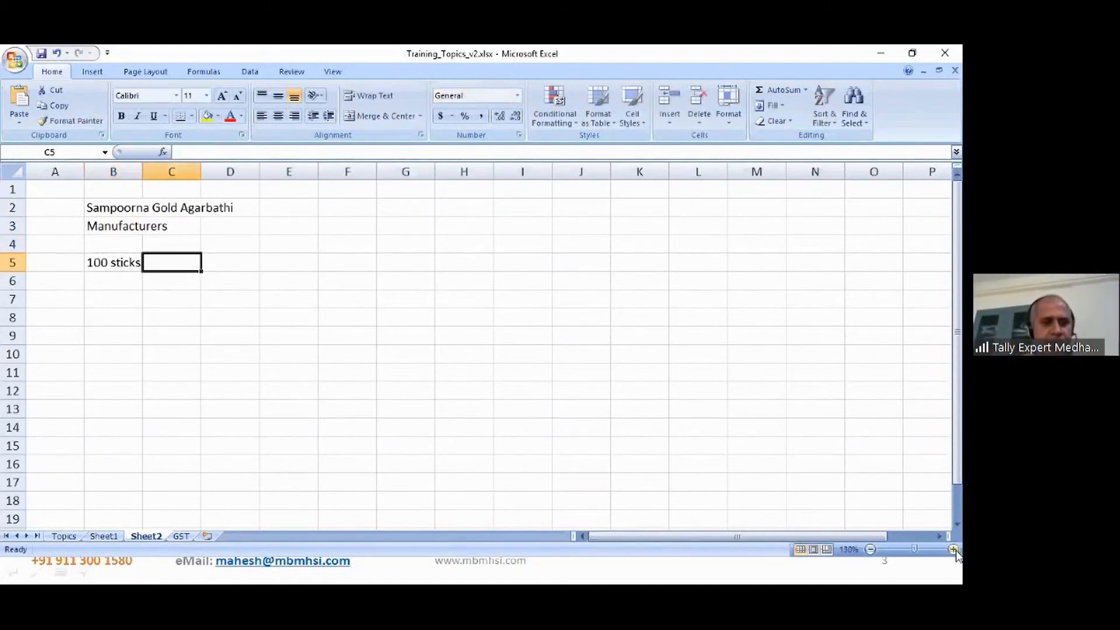
pyautogui.write('1')
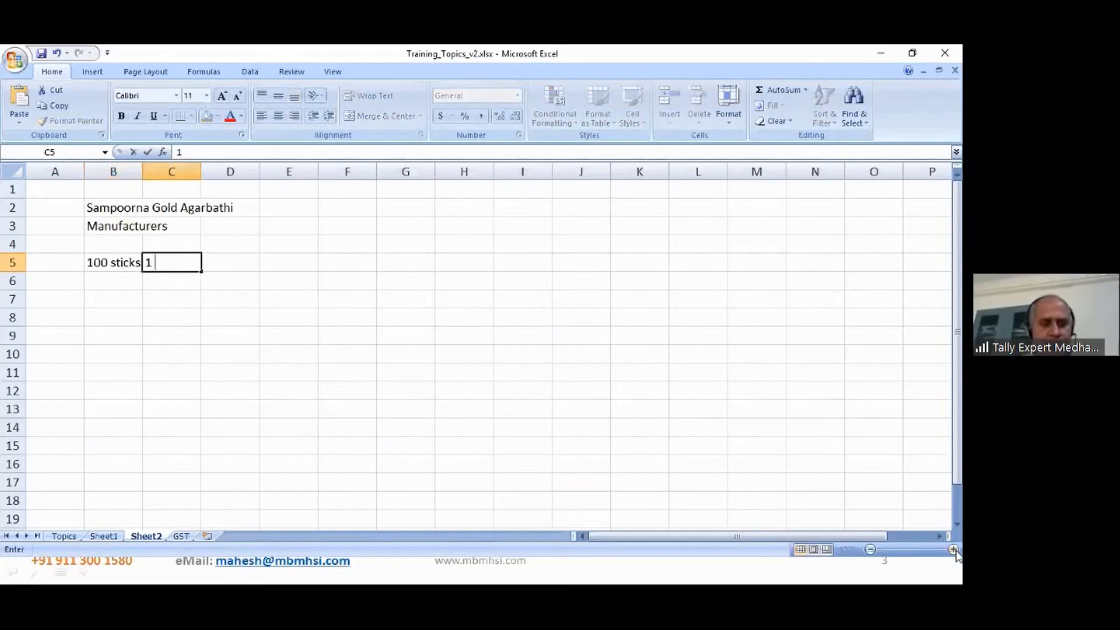
pyautogui.write(' Pack')
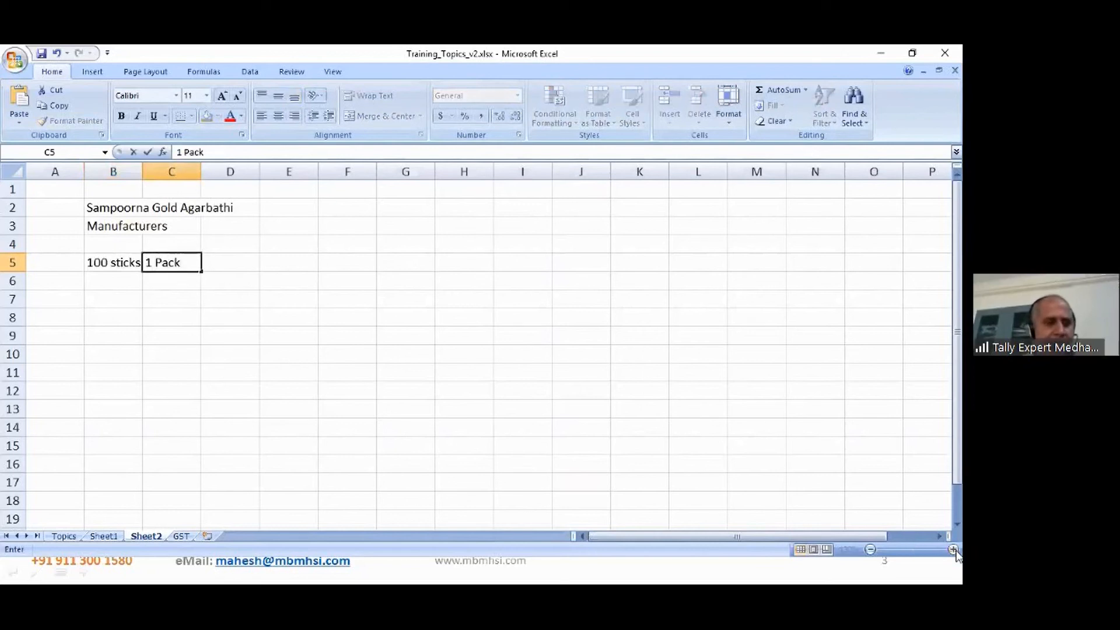
pyautogui.press('Return')
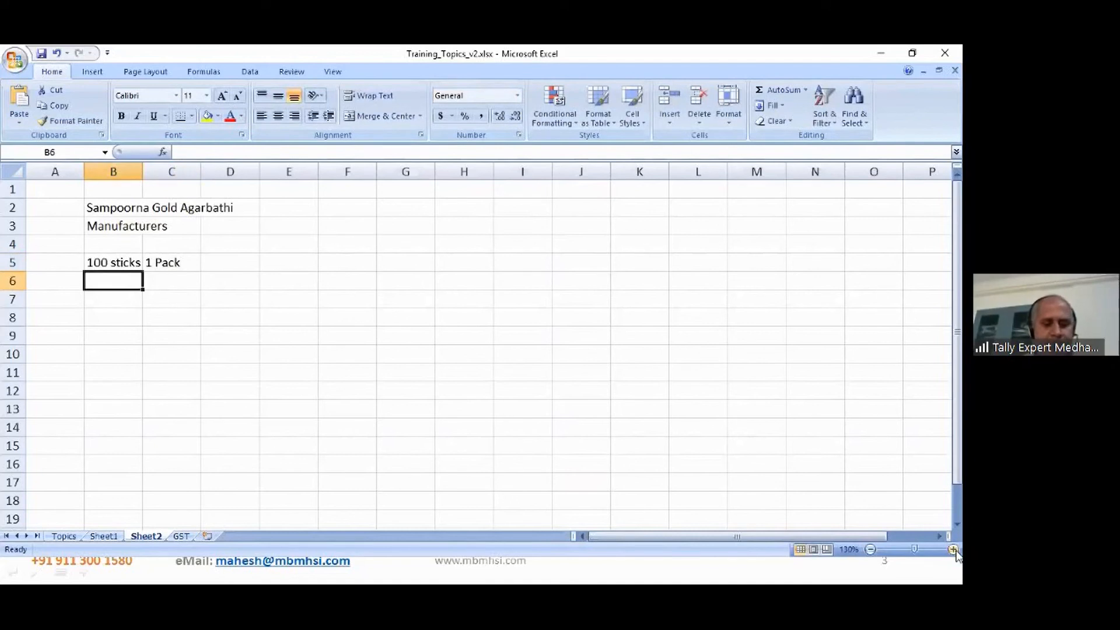
pyautogui.write('100 Packs')
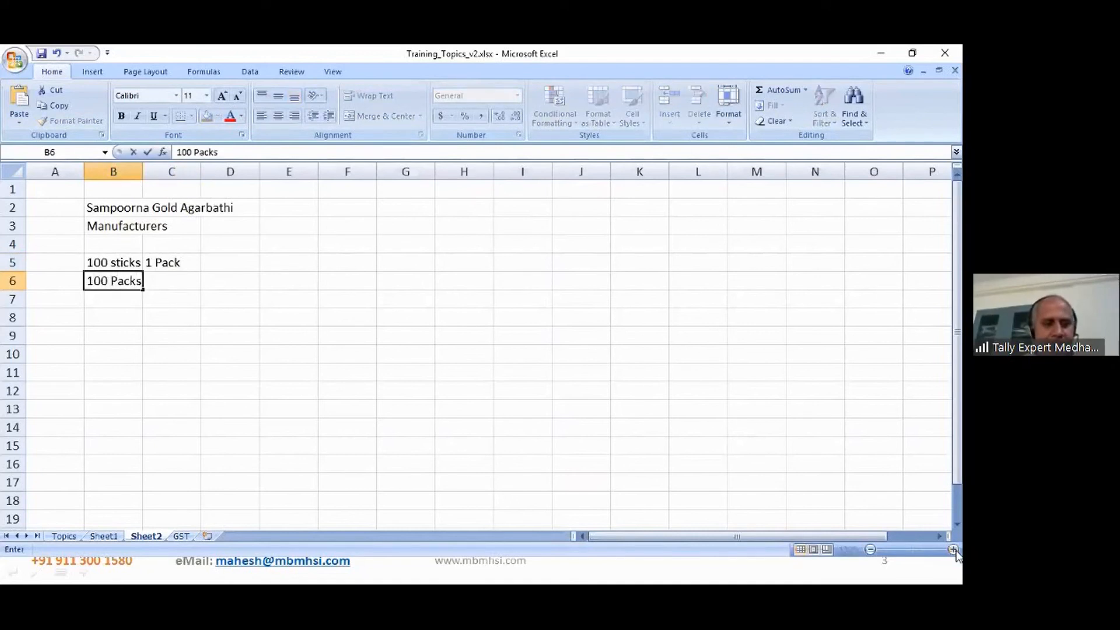
pyautogui.press('Tab')
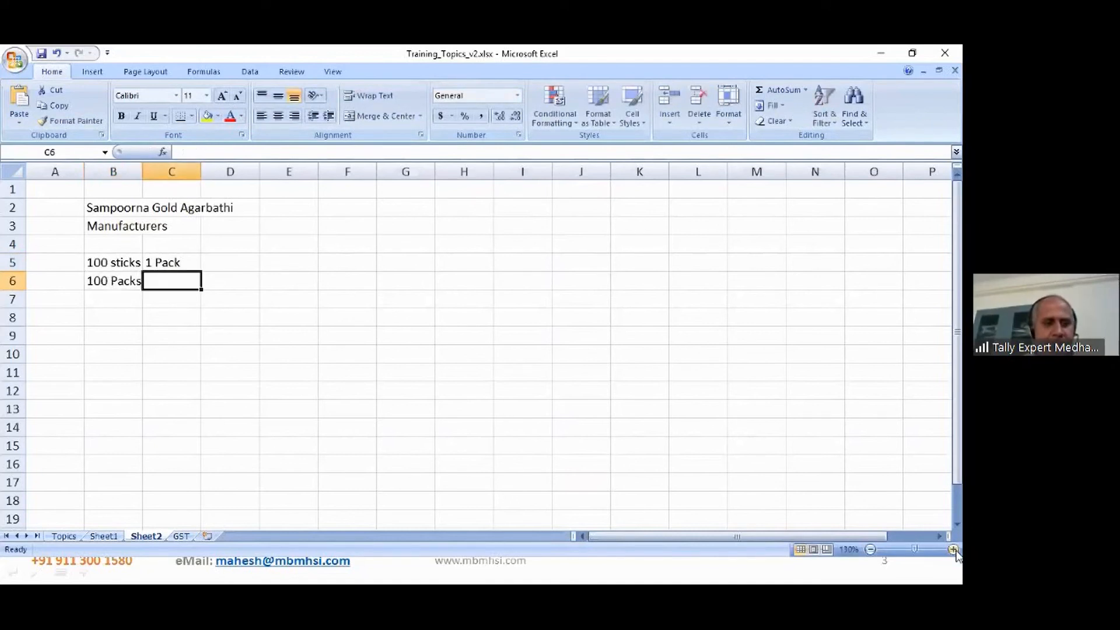
pyautogui.press('Left')
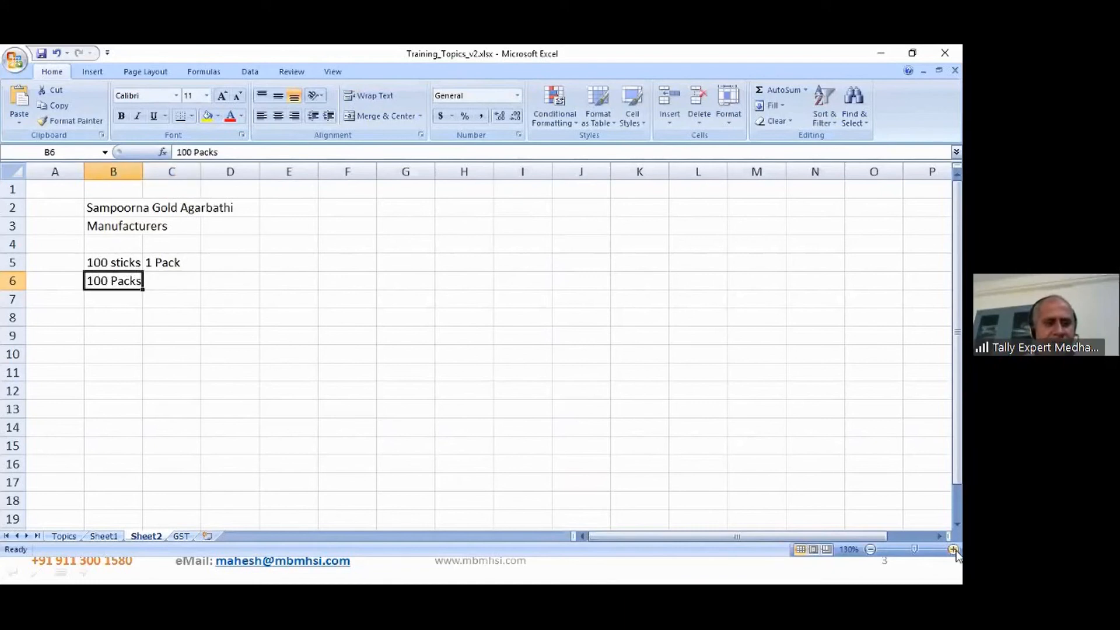
# Enter the second packing level in row 6: 12 packs in column B and 1 box in column C.
pyautogui.write('12')
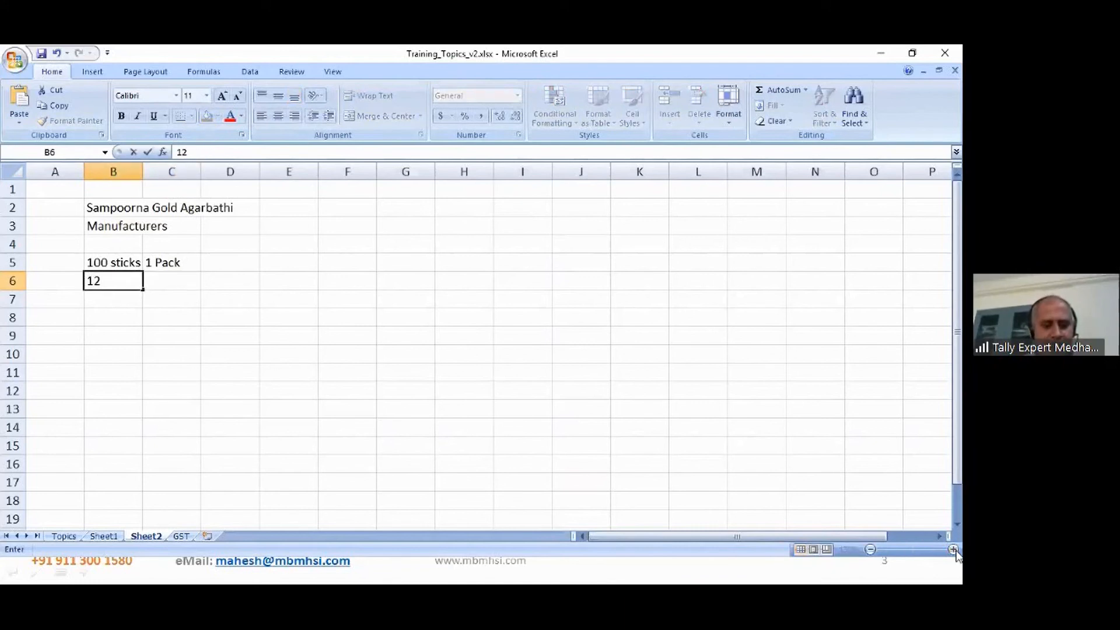
pyautogui.write(' packs')
pyautogui.press('Tab')
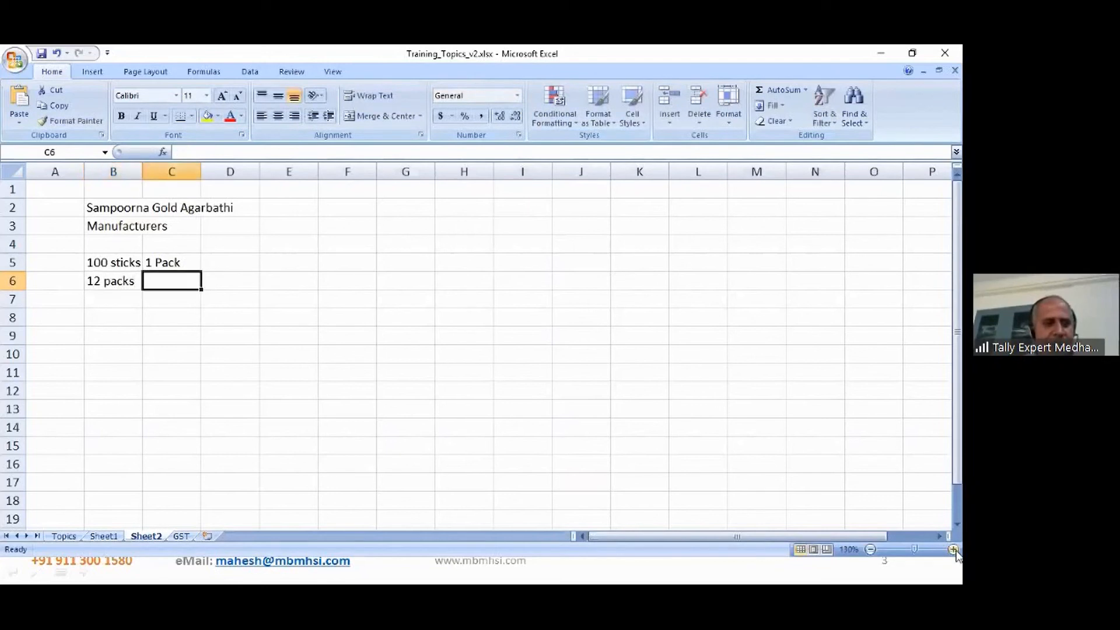
pyautogui.write('1 box')
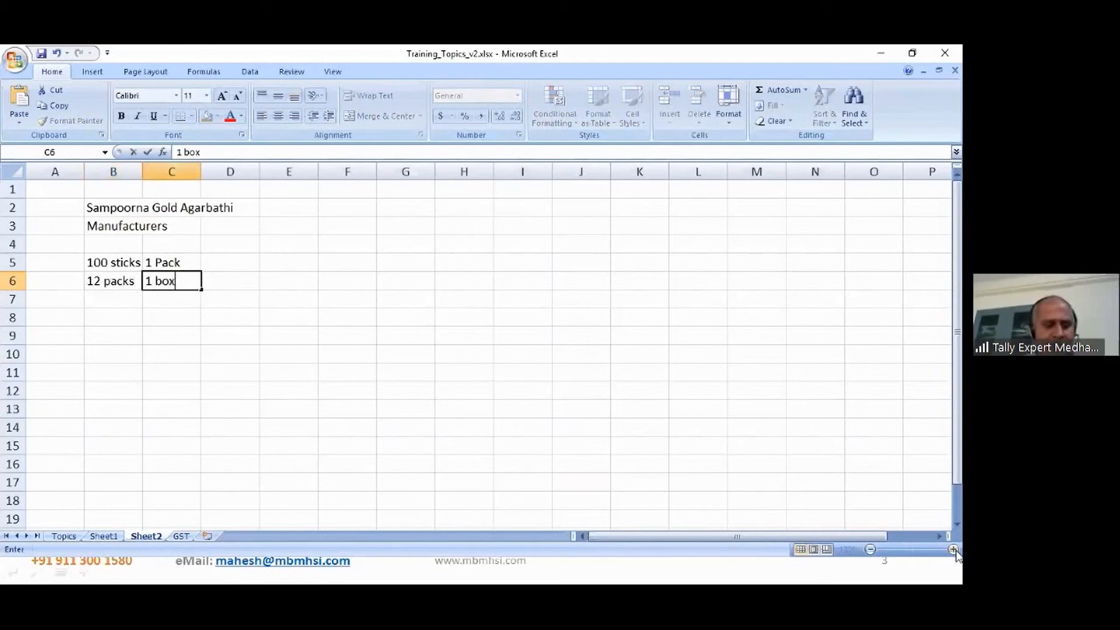
pyautogui.press('Return')
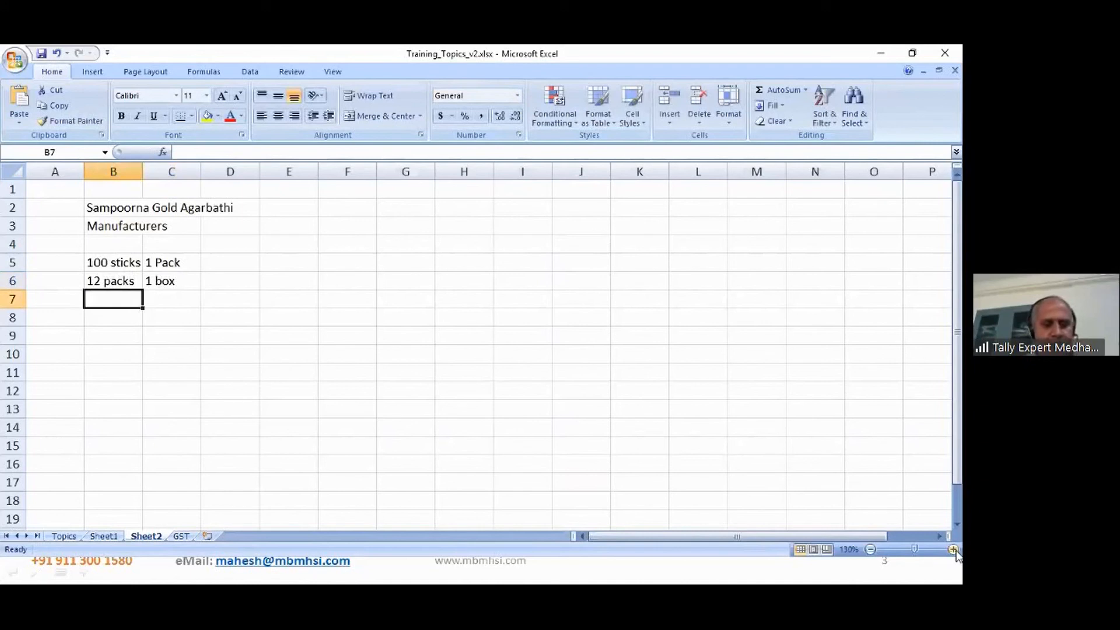
# Enter the third packing level in row 7: 10 box in column B and 1 bag in column C.
pyautogui.write('10 bo')
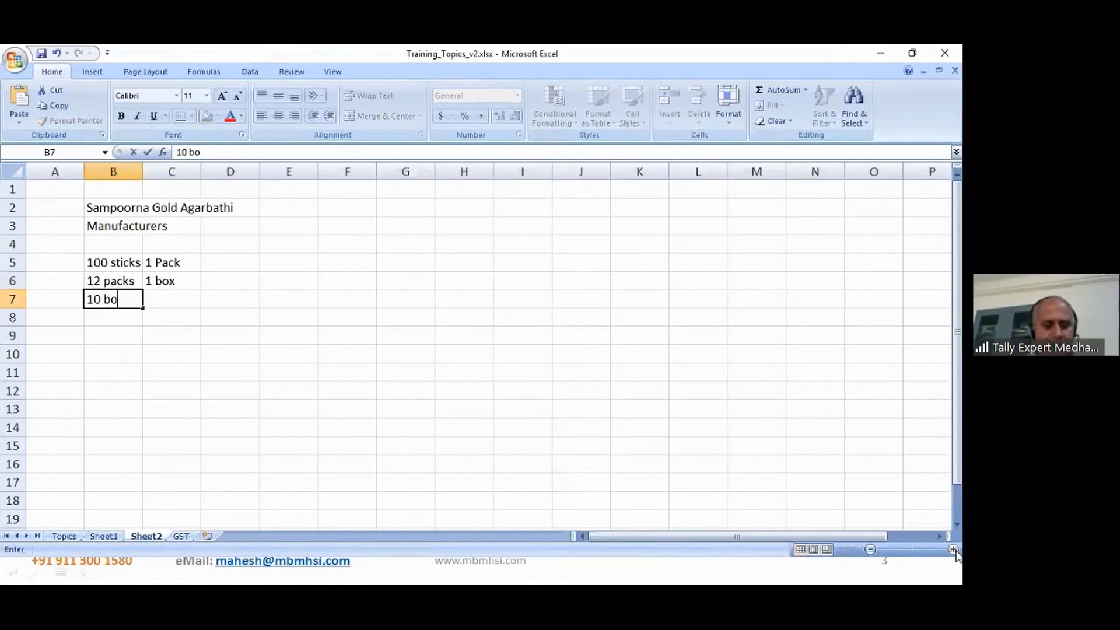
pyautogui.write('x')
pyautogui.press('Tab')
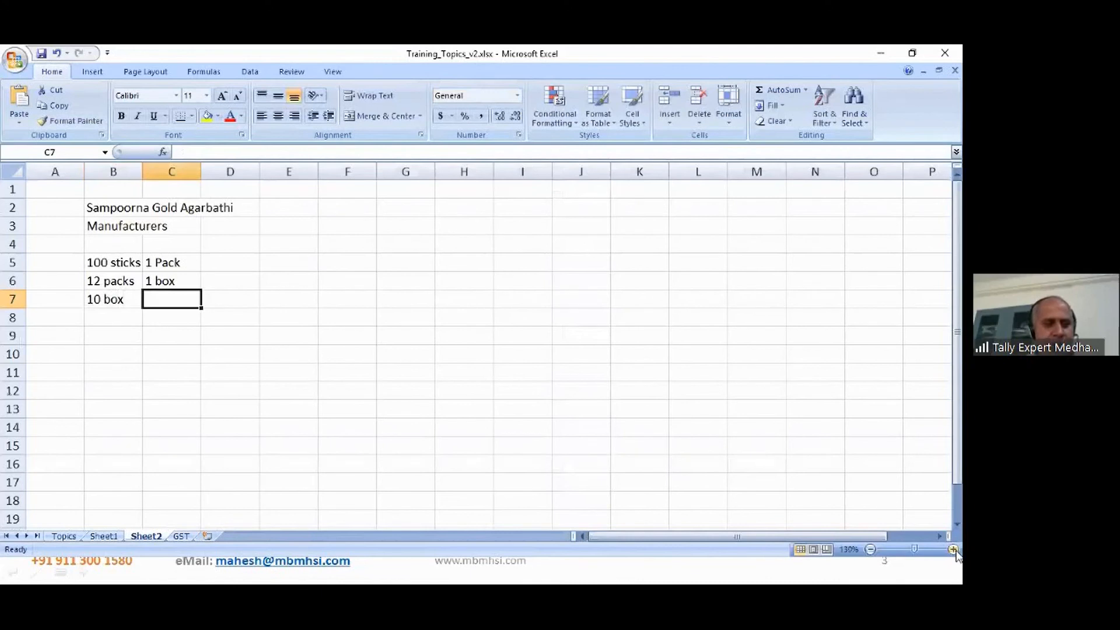
pyautogui.write('1 bag')
pyautogui.press('Return')
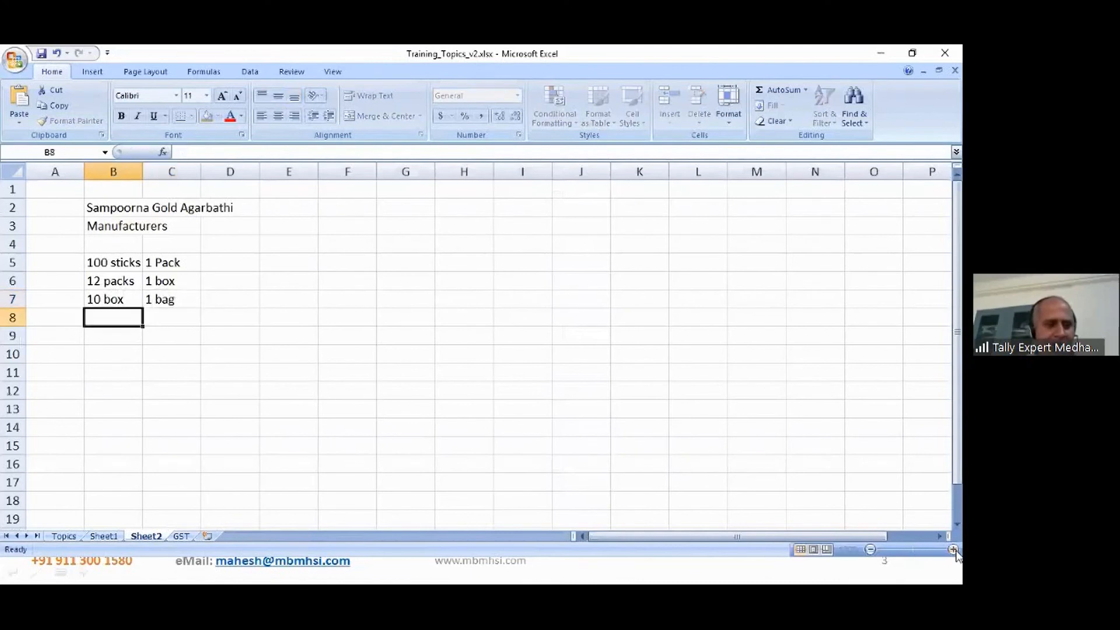
# Enter 10 bags in B8 and 1 carton in C8, and widen columns B and C.
pyautogui.write('10 bags')
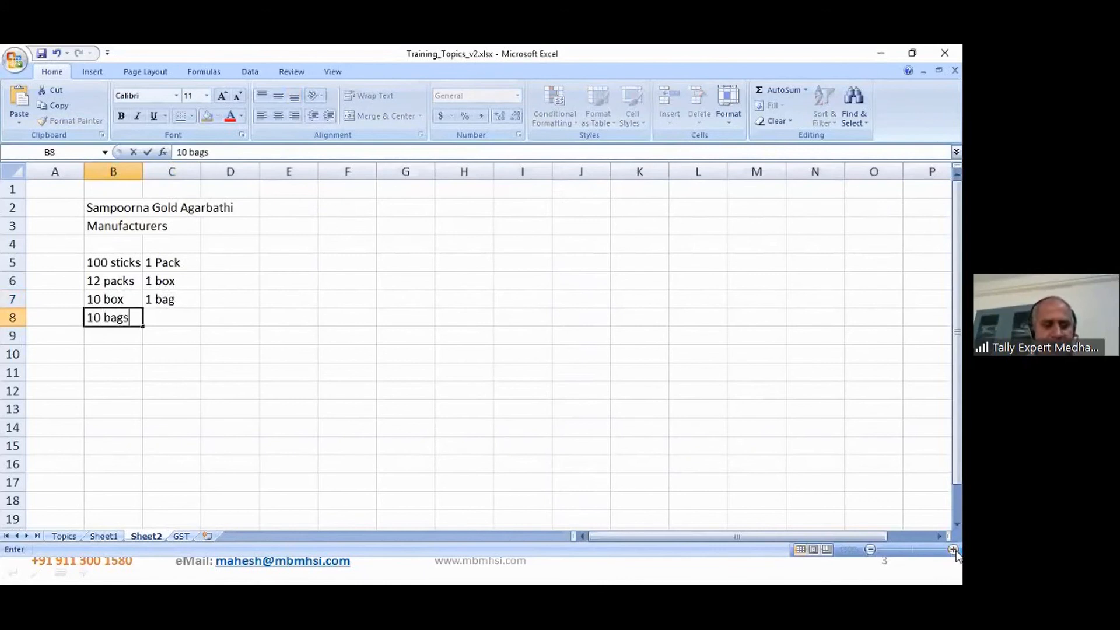
pyautogui.press('Tab')
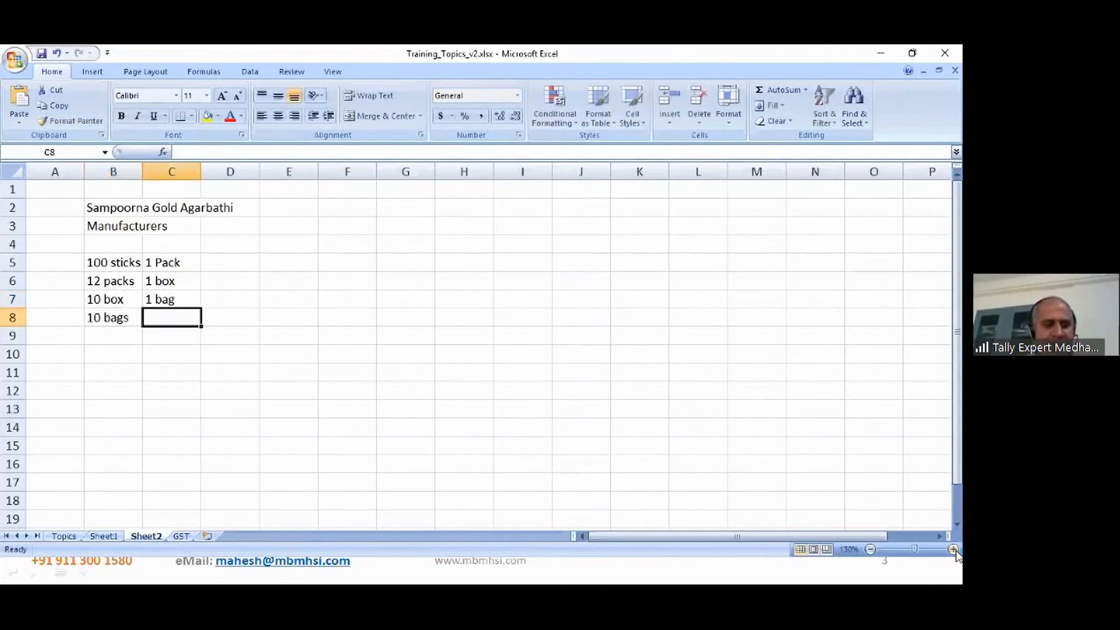
pyautogui.write('1 carton')
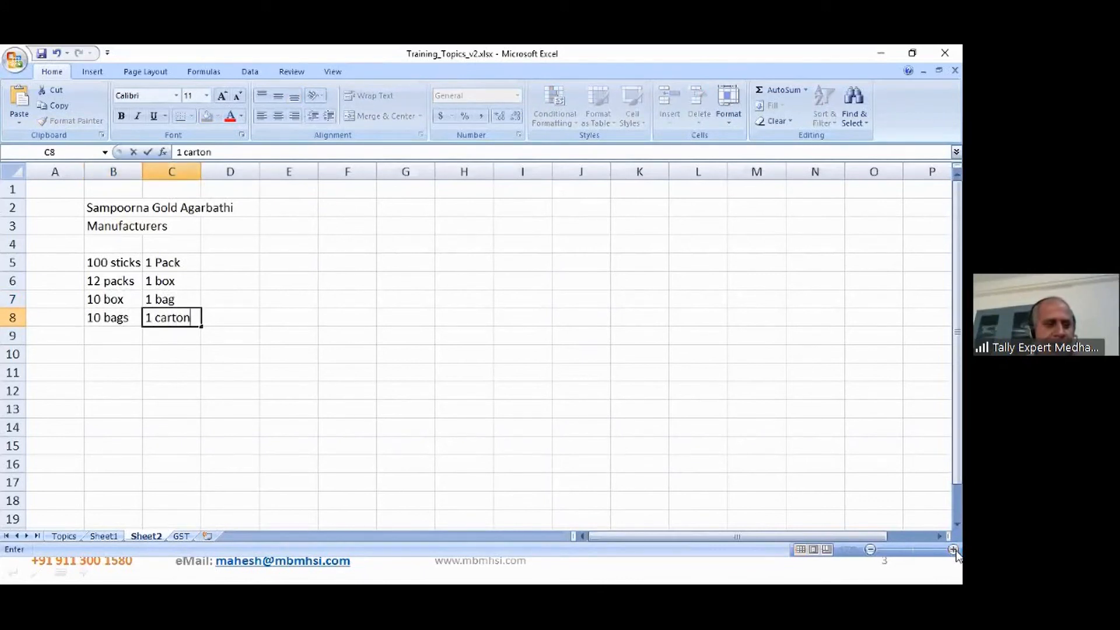
pyautogui.press('Return')
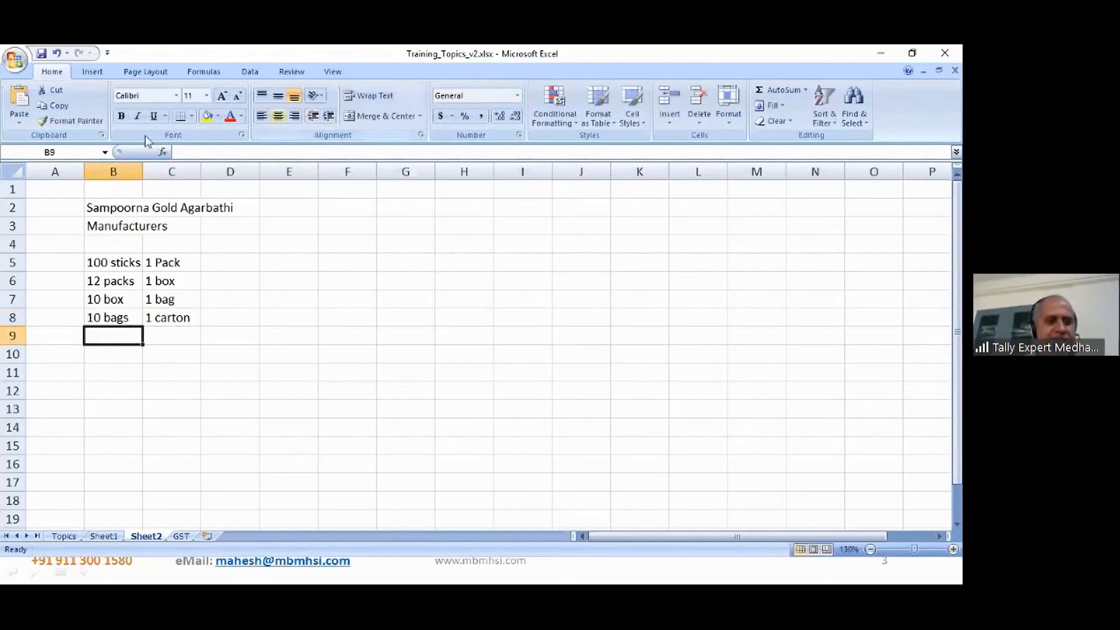
pyautogui.moveTo(147, 179); pyautogui.dragTo(281, 185)
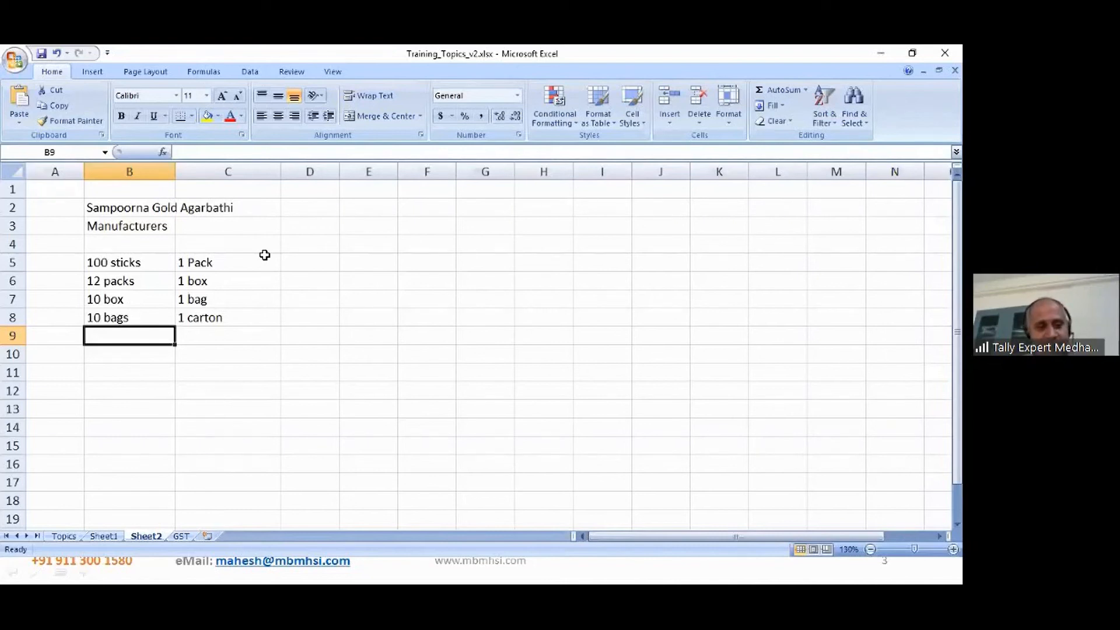
# Add a Sticks heading in D4 and enter 100 in D5 for the pack row.
pyautogui.click(318, 266)
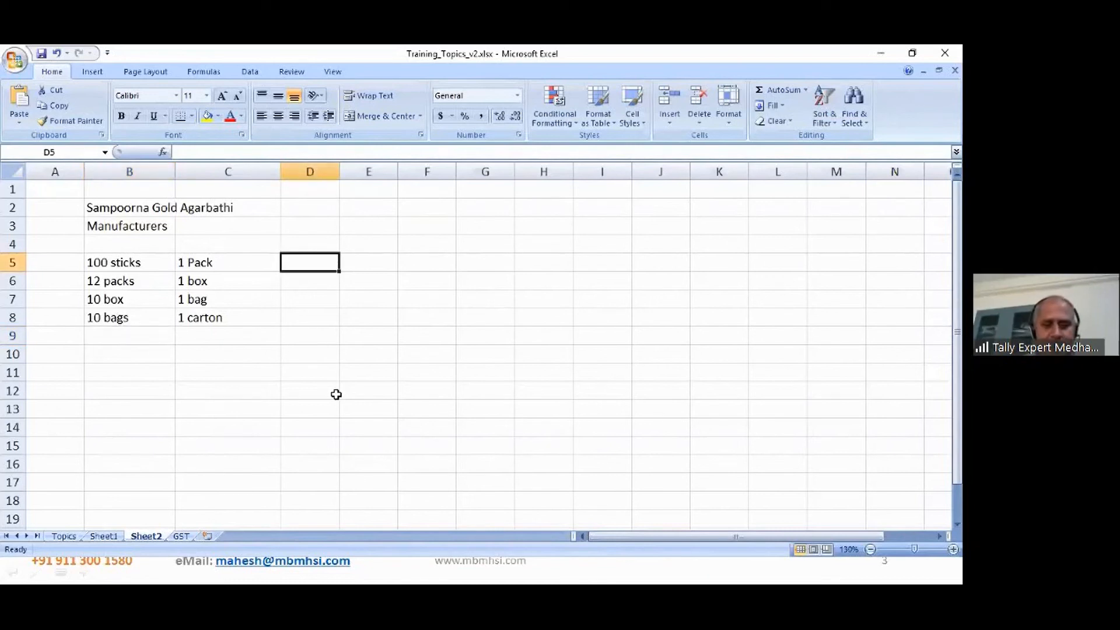
pyautogui.press('Up')
pyautogui.write('Sti')
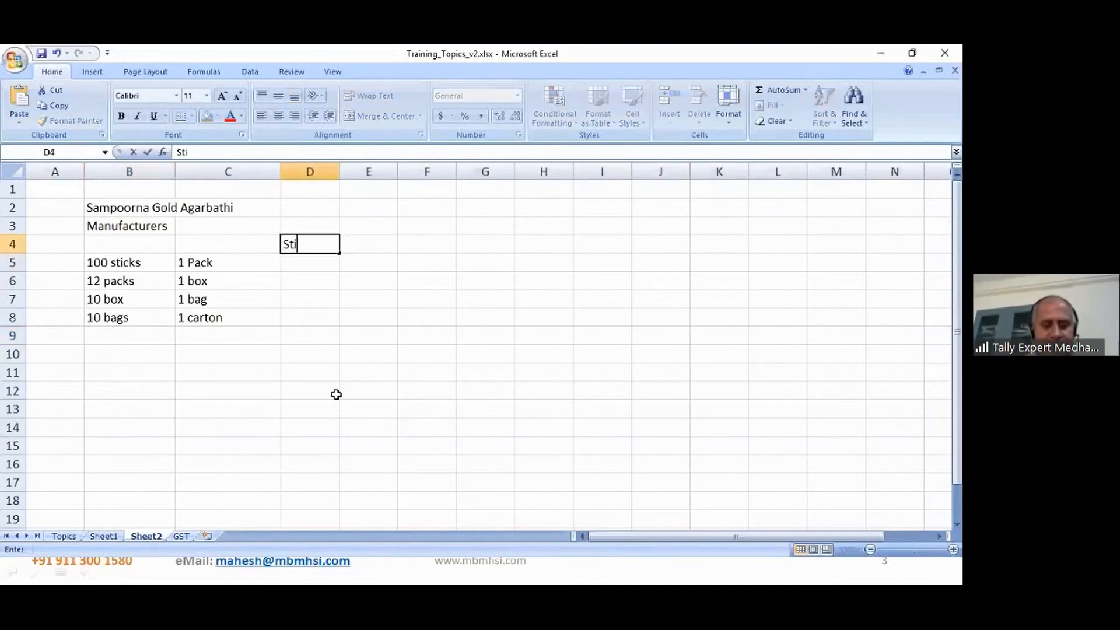
pyautogui.write('cks')
pyautogui.press('Return')
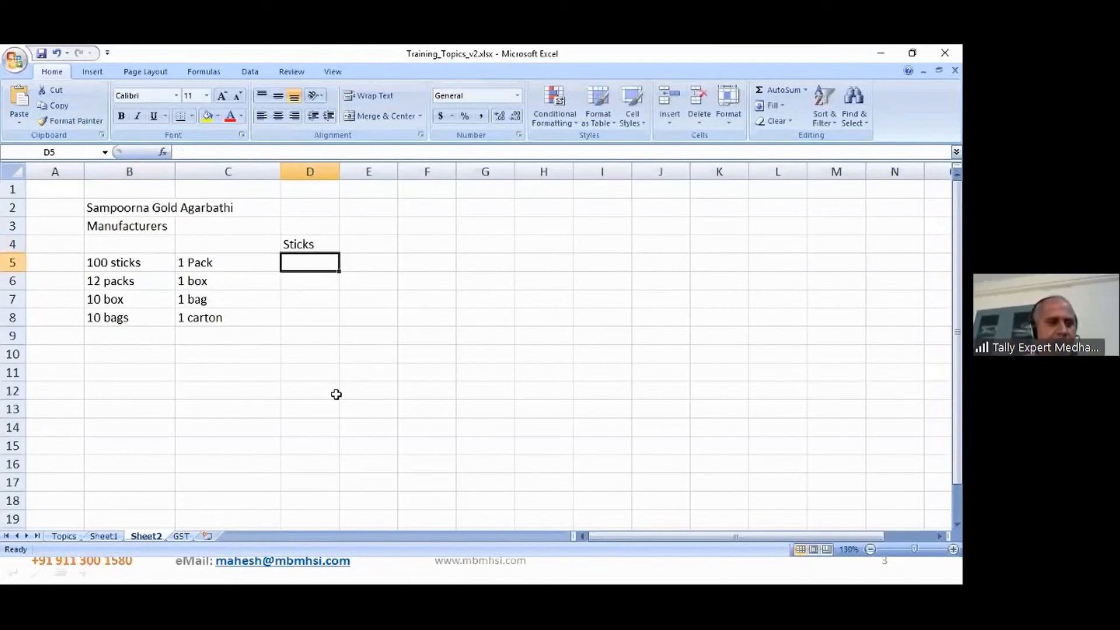
pyautogui.write('100')
pyautogui.press('Return')
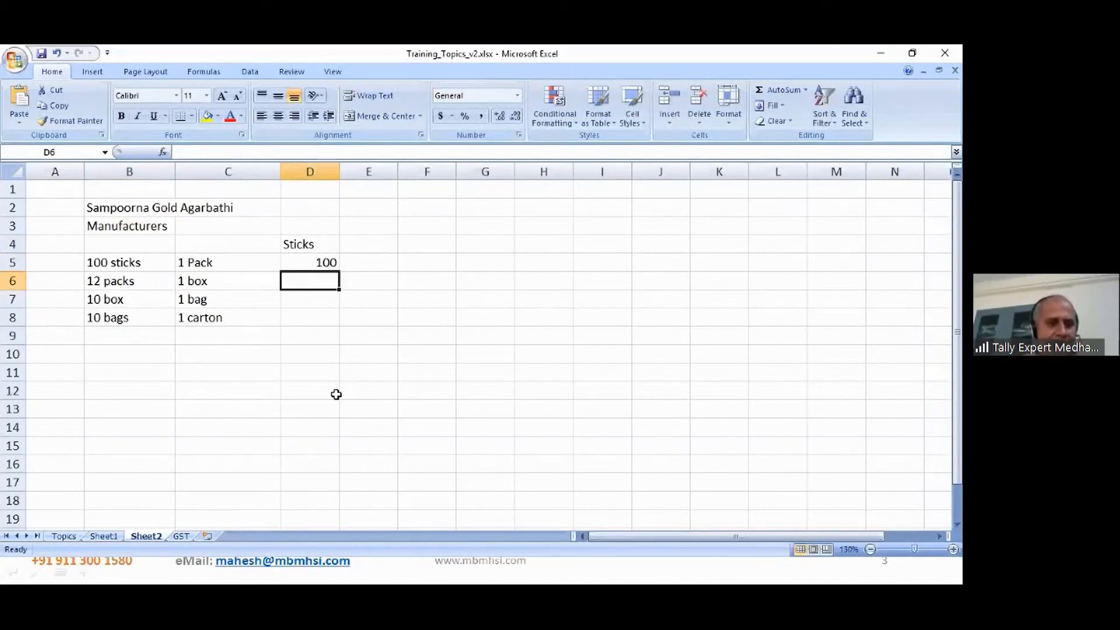
# Calculate the sticks per box in D6 by multiplying D5 by 12.
pyautogui.write('=')
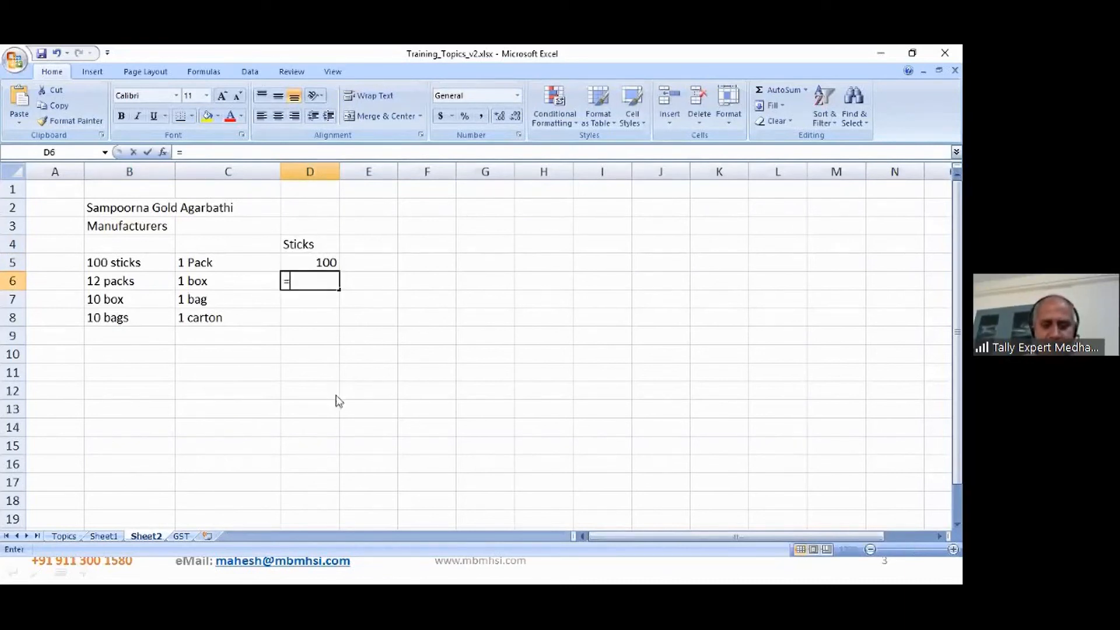
pyautogui.press('Up')
pyautogui.write('*12')
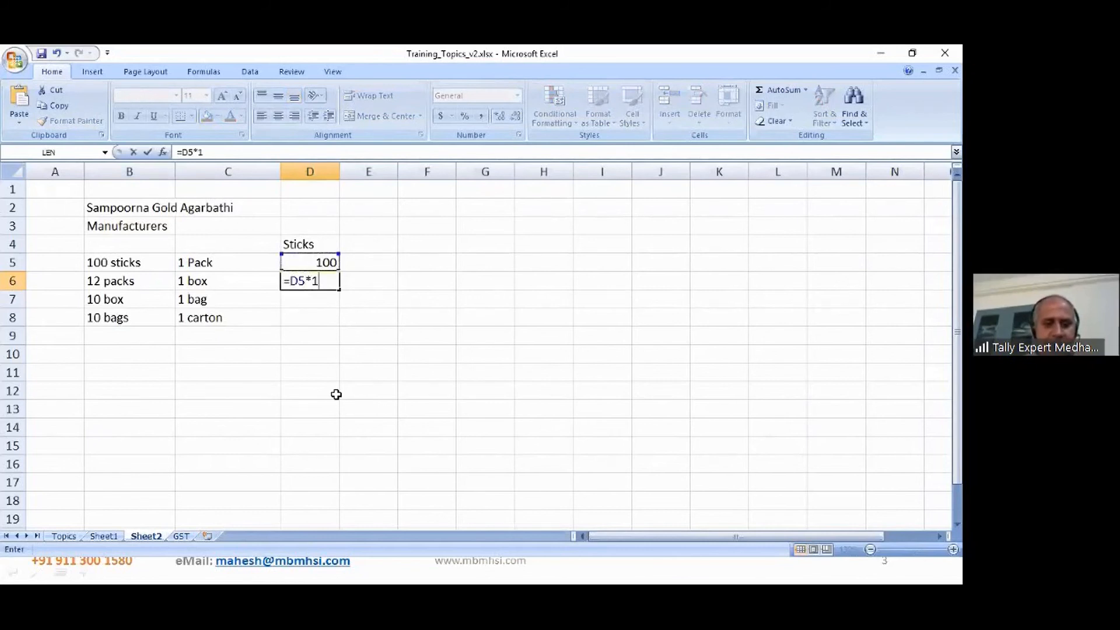
pyautogui.press('Return')
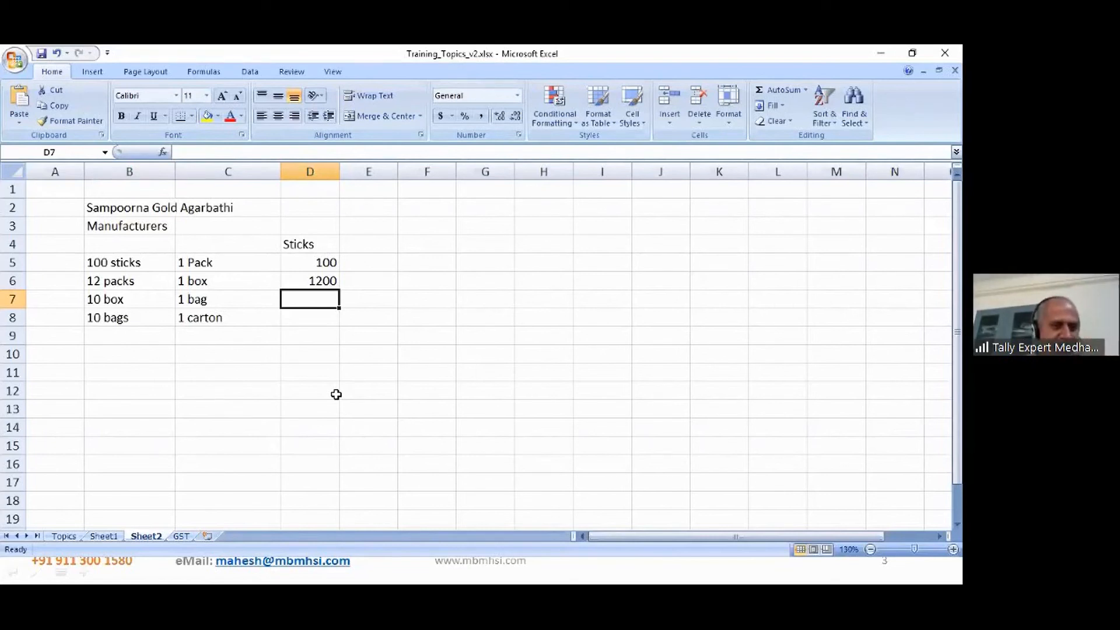
# Calculate the sticks per bag in D7 by multiplying D6 by 10.
pyautogui.write('12000')
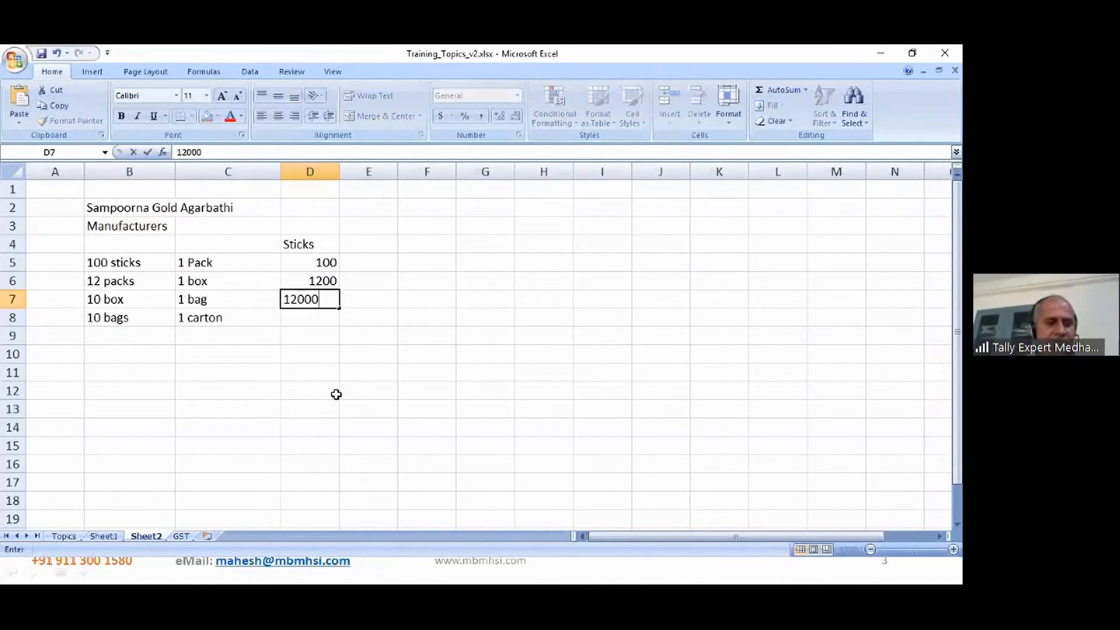
pyautogui.press('Return')
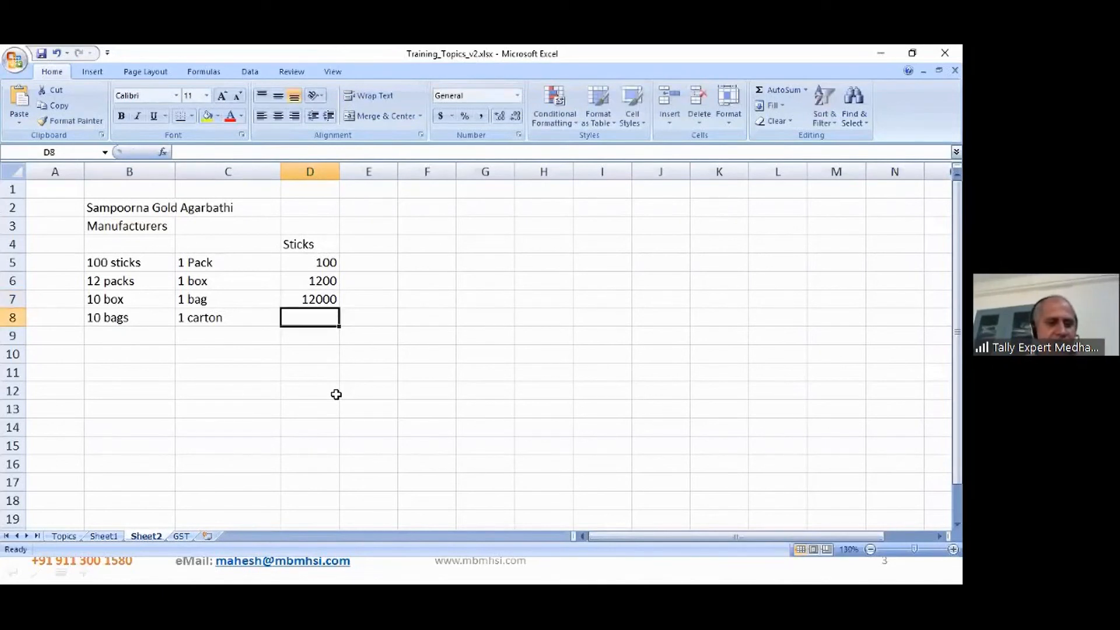
pyautogui.press('Up')
pyautogui.write('=')
pyautogui.press('Up')
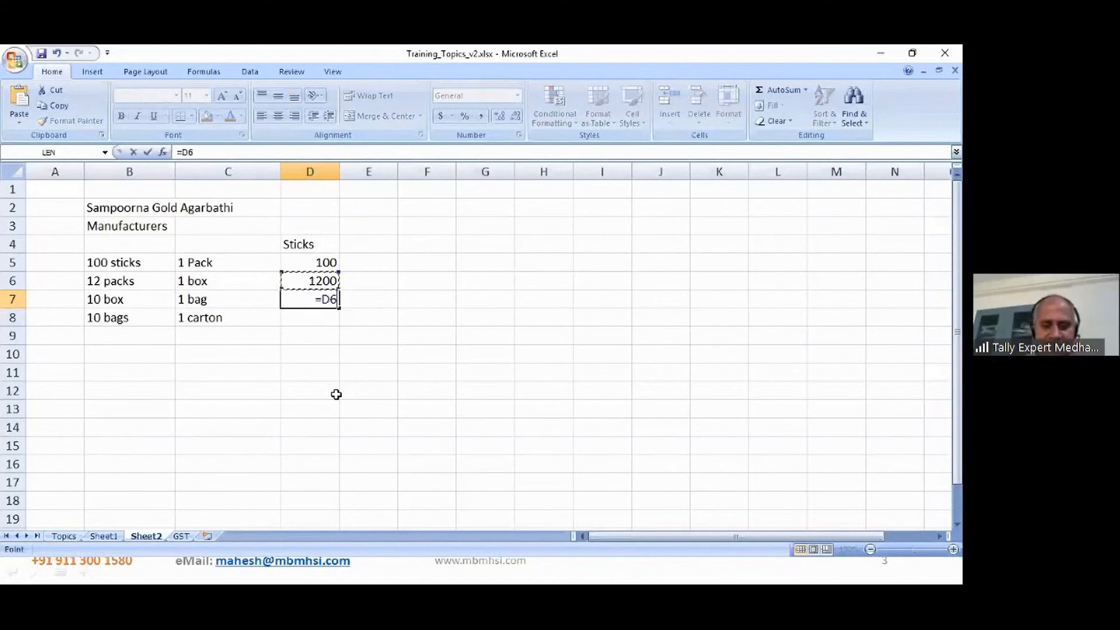
pyautogui.write('*10')
pyautogui.press('Return')
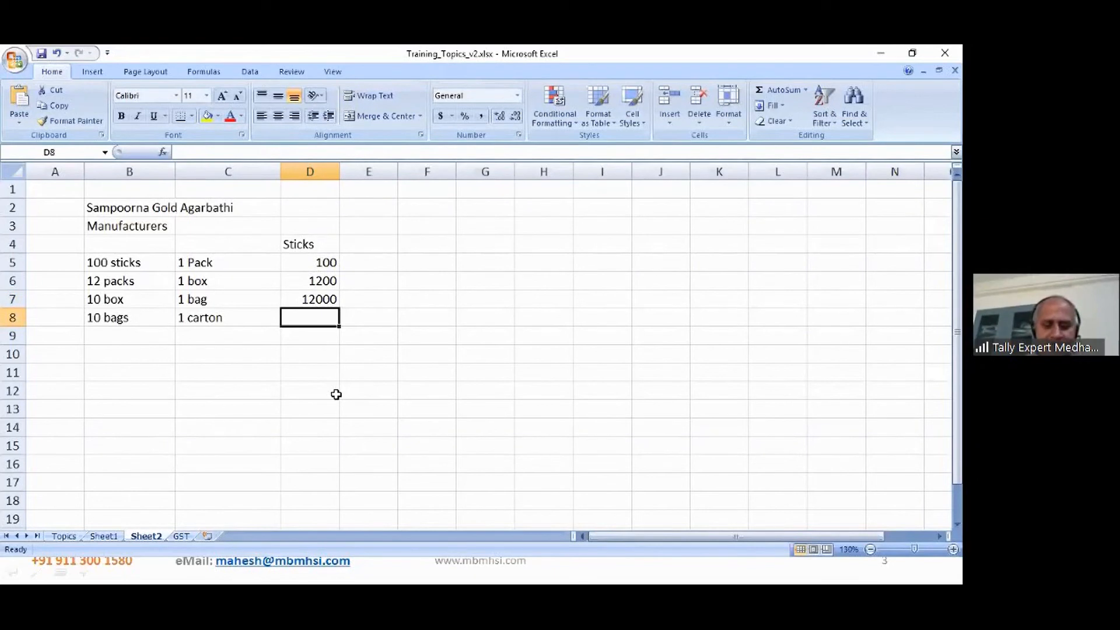
# Calculate the sticks per carton in D8 by multiplying D7 by 10.
pyautogui.write('=')
pyautogui.press('Up')
pyautogui.write('*1')
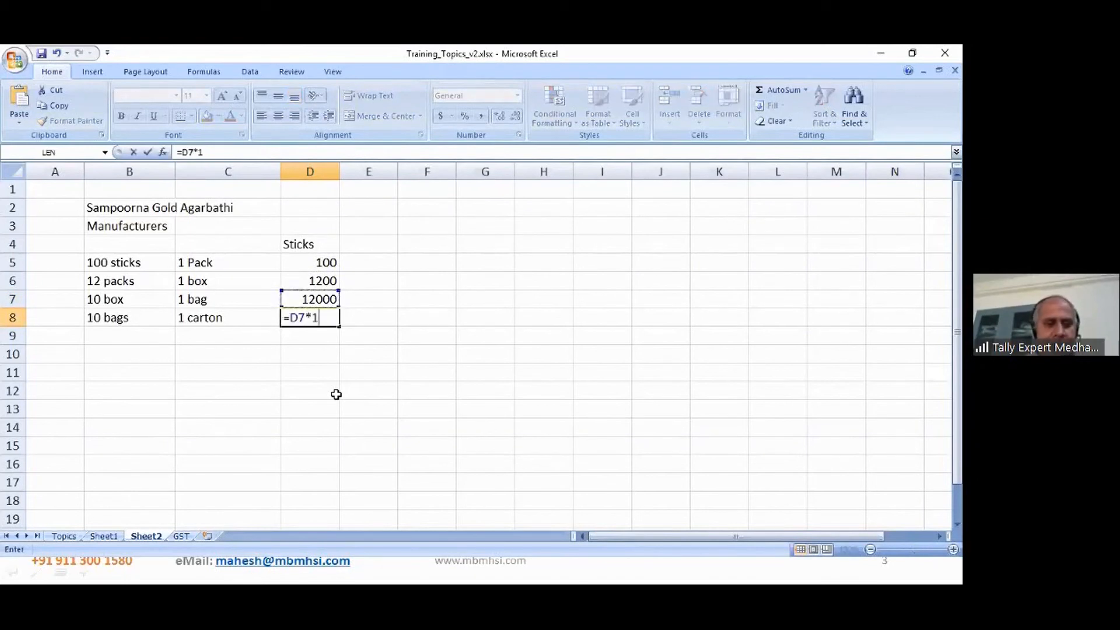
pyautogui.write('0')
pyautogui.press('Return')
# Review the stick quantities in column D against the packing levels in column C, from pack to carton.
pyautogui.press('Up')
pyautogui.press('Up')
pyautogui.press('Up')
pyautogui.press('Up')
pyautogui.press('Up')
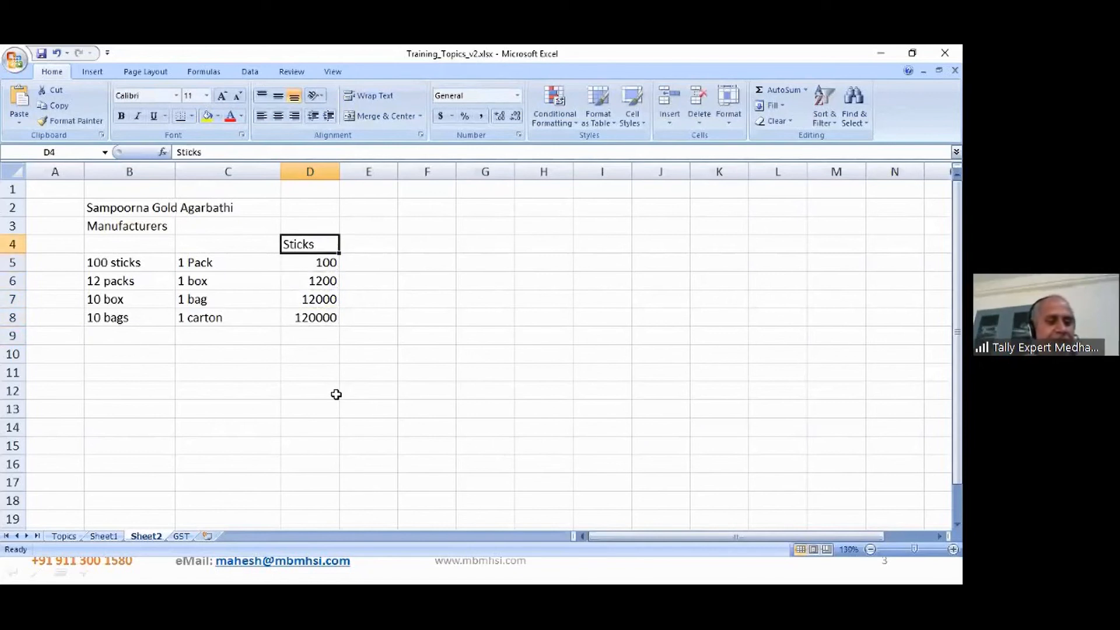
pyautogui.press('Down')
pyautogui.press('Down')
pyautogui.press('Down')
pyautogui.press('Down')
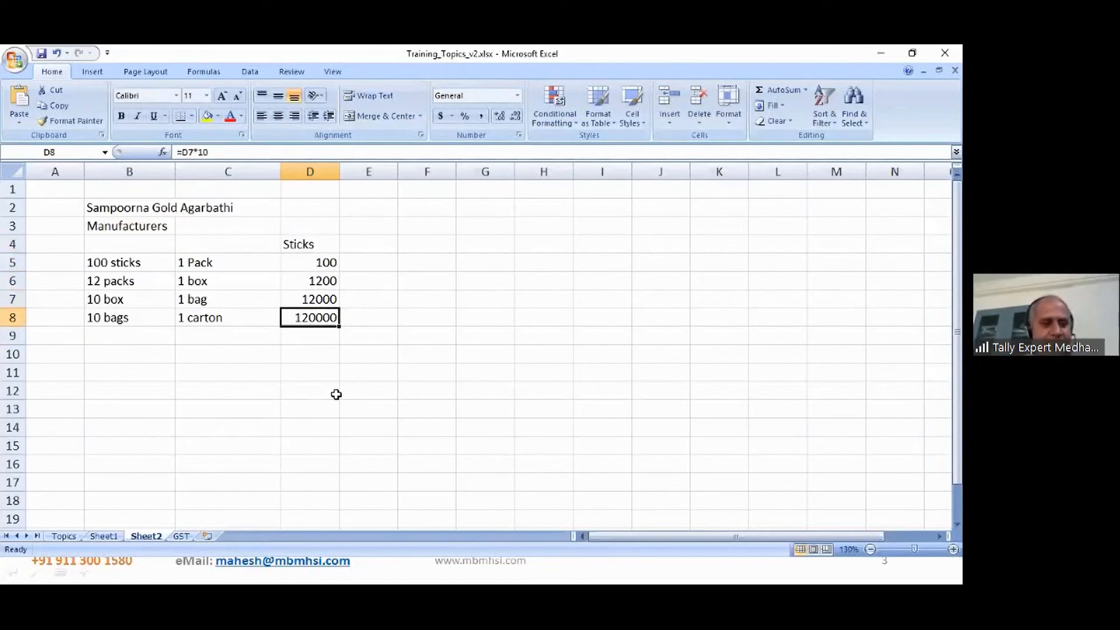
pyautogui.press('Up')
pyautogui.press('Up')
pyautogui.press('Up')
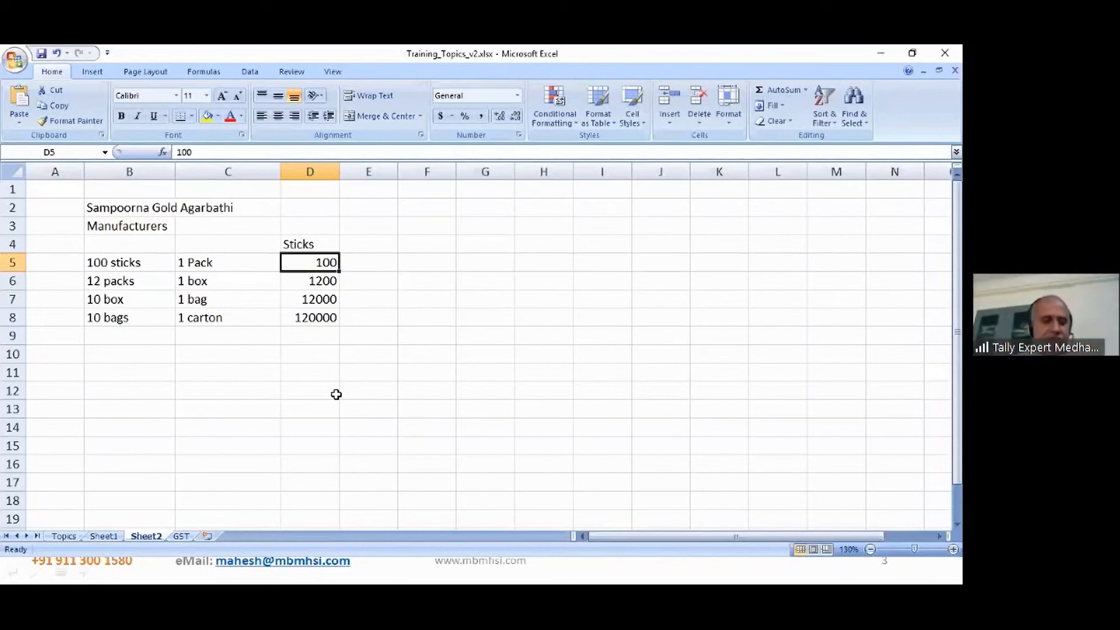
pyautogui.press('Left')
pyautogui.press('Down')
pyautogui.press('Down')
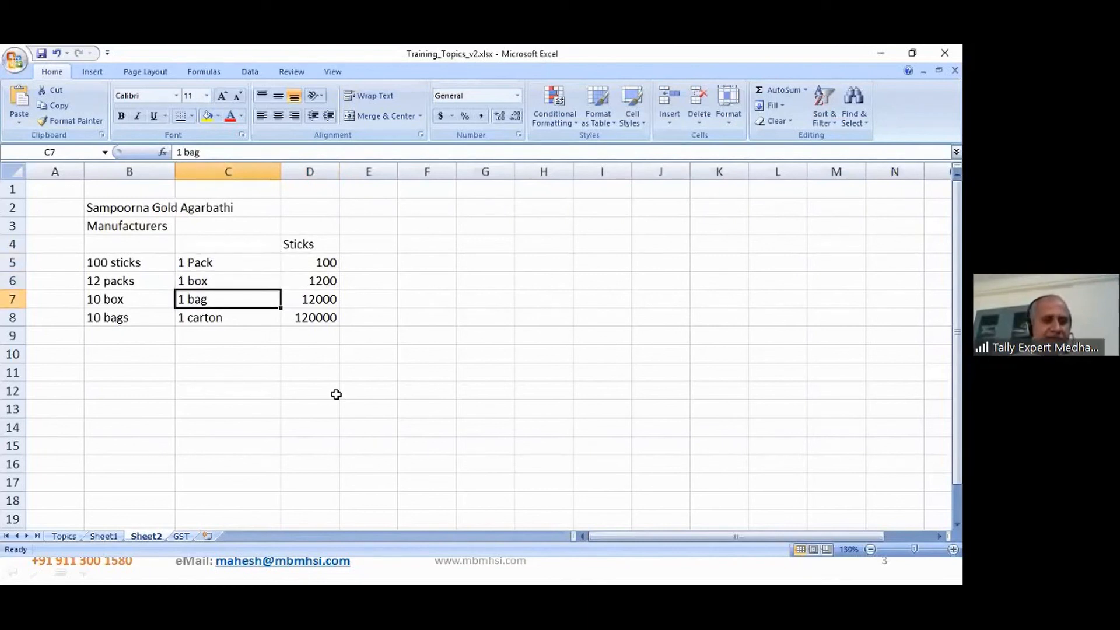
pyautogui.press('Down')
pyautogui.press('Up')
pyautogui.press('Up')
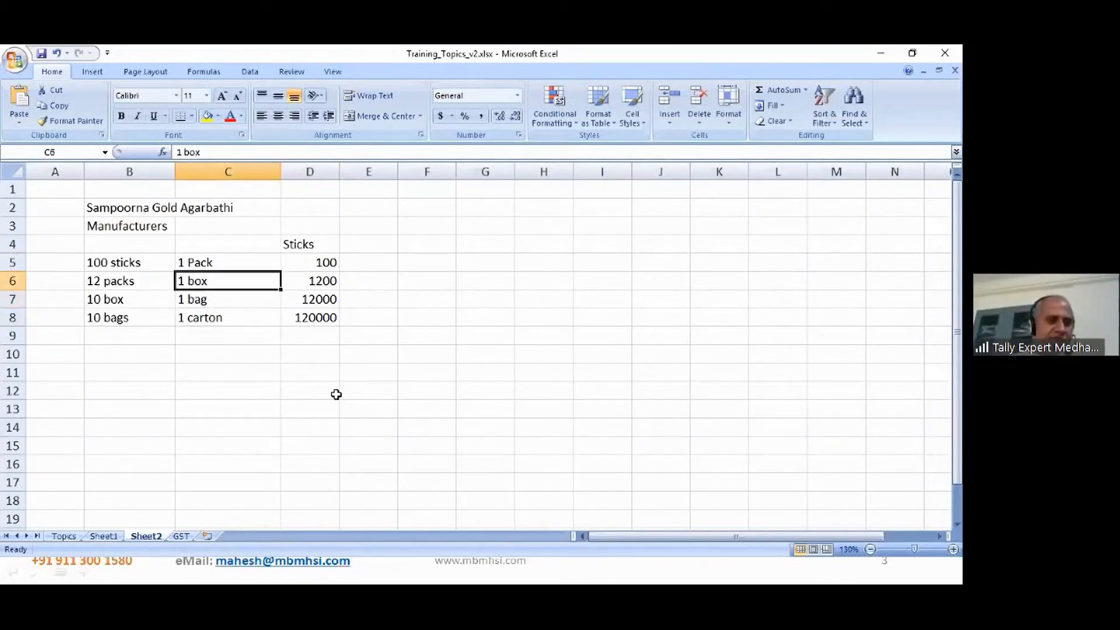
pyautogui.press('Up')
pyautogui.press('Down')
pyautogui.press('Down')
pyautogui.press('Down')
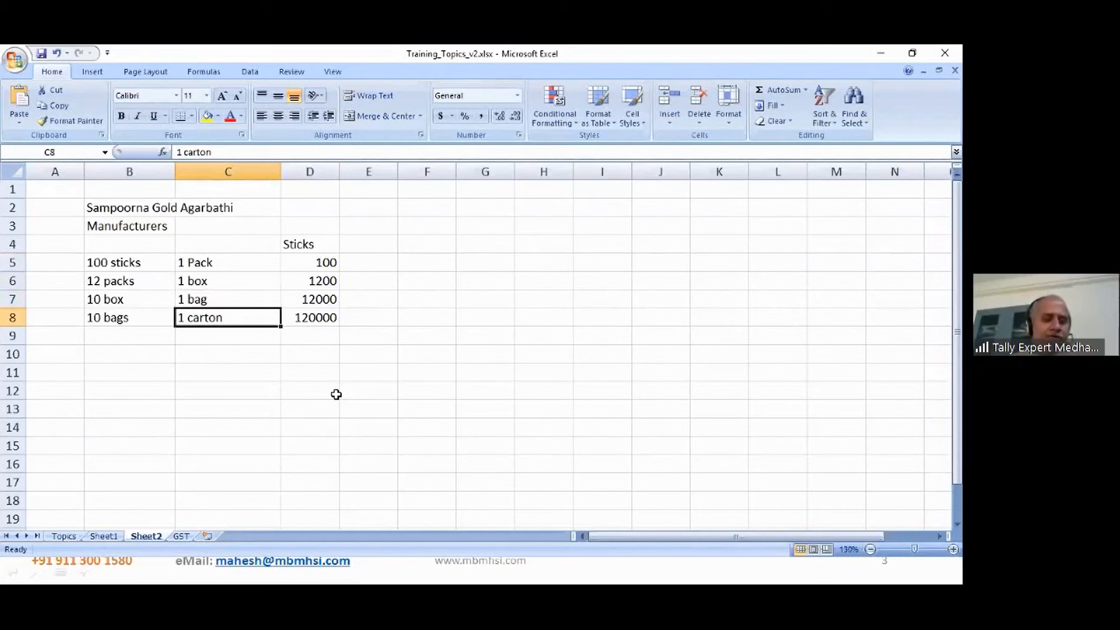
# Switch to Tally.ERP 9 and return to the Gateway of Tally.
pyautogui.hotkey('alt', 'Tab')
pyautogui.hotkey('alt', 'Tab')
pyautogui.hotkey('alt', 'Tab')
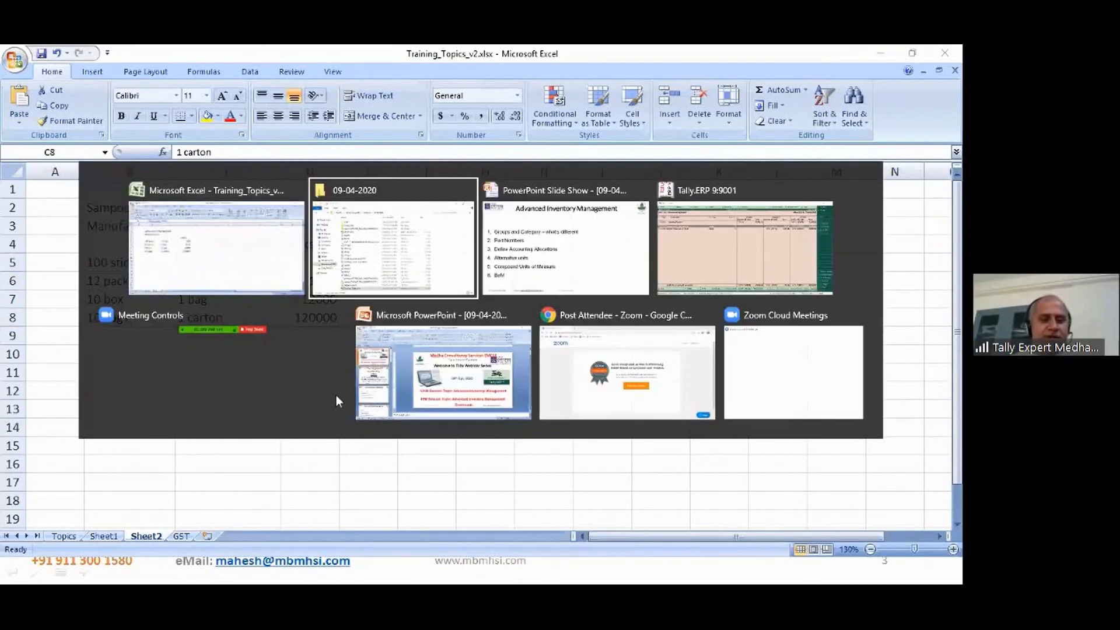
pyautogui.press('Escape')
pyautogui.press('Escape')
pyautogui.press('Escape')
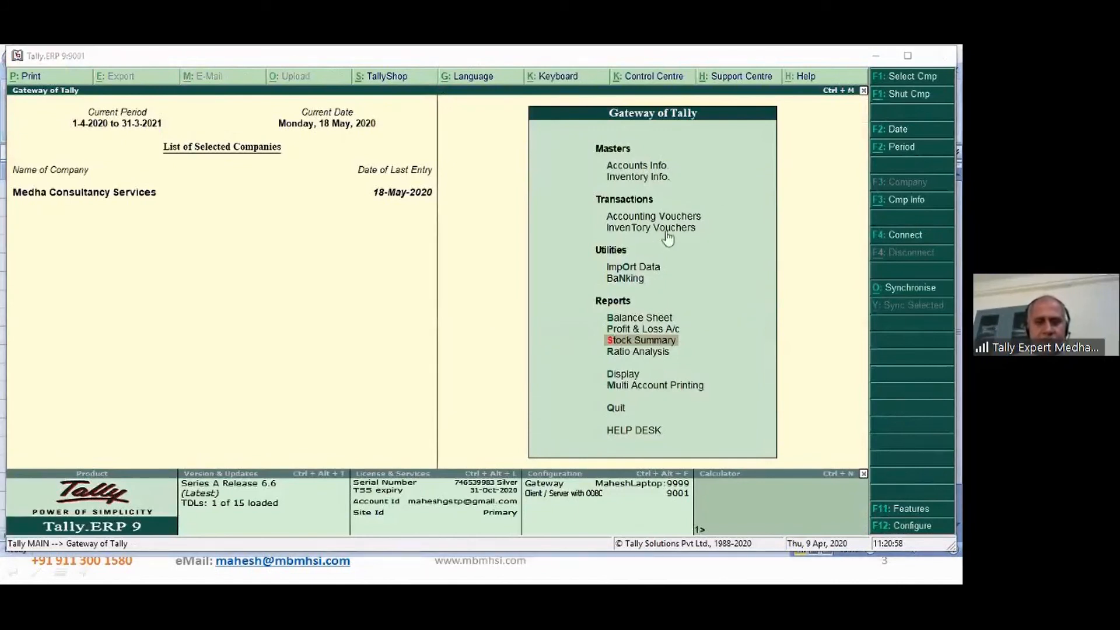
# Display the company's existing units of measure and look through the list.
pyautogui.click(663, 180)
pyautogui.click(662, 180)
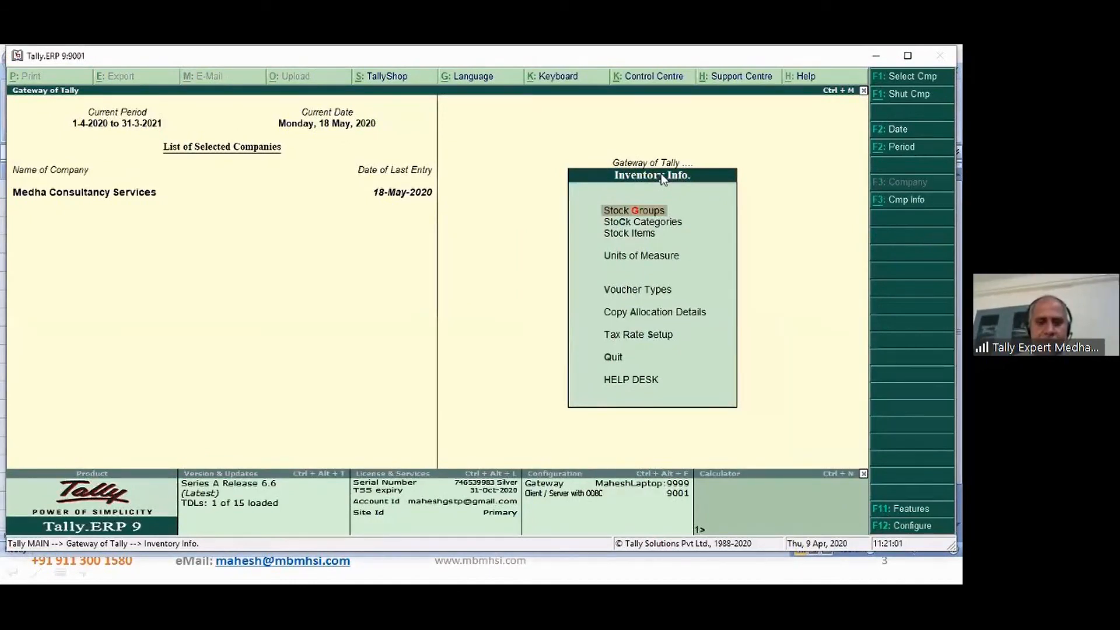
pyautogui.press('u')
pyautogui.press('Down')
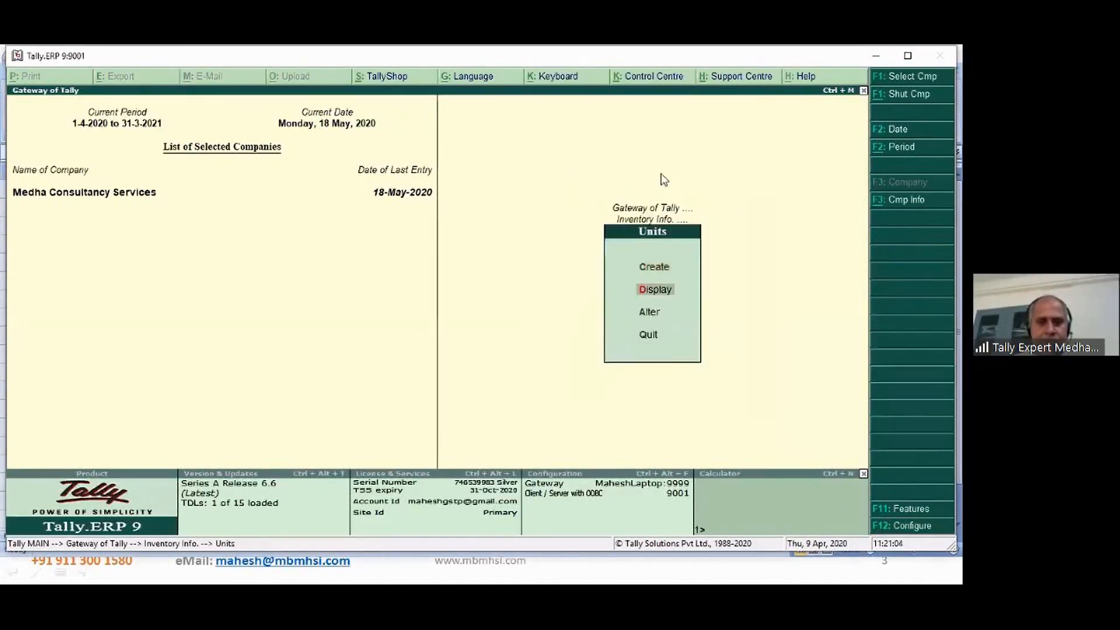
pyautogui.press('Return')
pyautogui.press('Down')
pyautogui.press('Down')
pyautogui.press('Down')
pyautogui.press('Down')
pyautogui.press('Down')
pyautogui.press('Down')
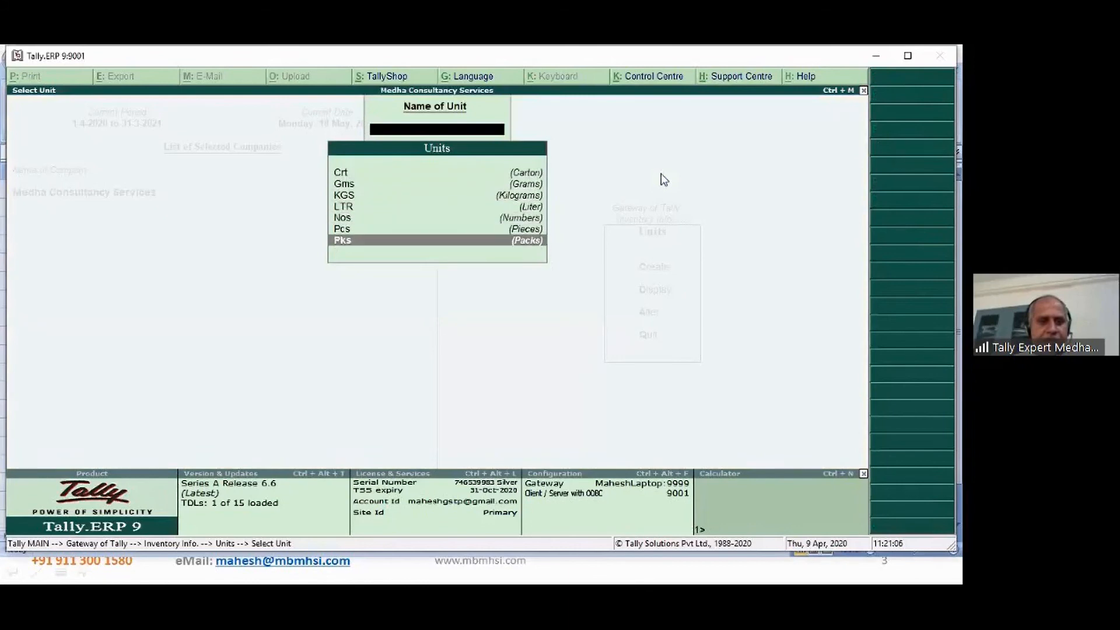
pyautogui.press('Up')
pyautogui.press('Up')
pyautogui.press('Up')
pyautogui.press('Up')
pyautogui.press('Up')
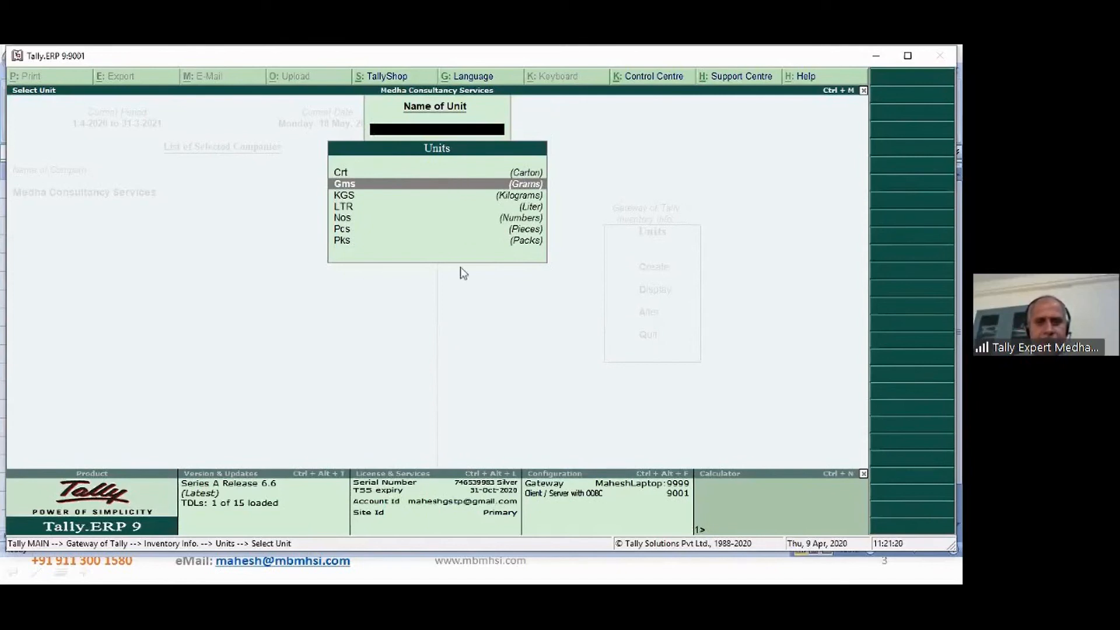
pyautogui.click(641, 336)
pyautogui.press('Escape')
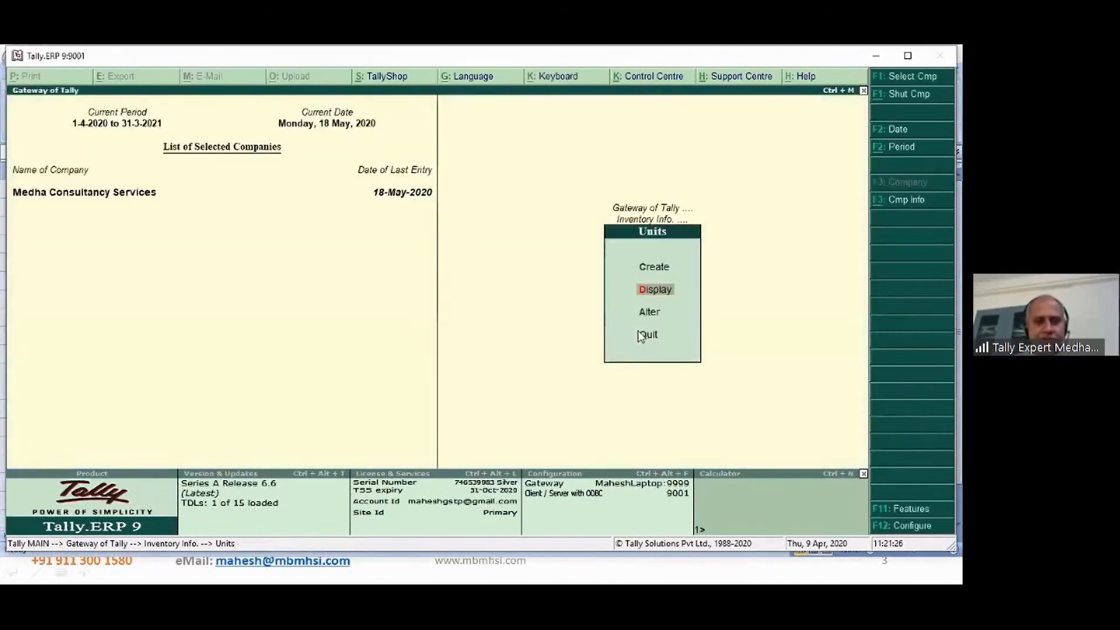
# Start a new compound unit of measure with Crt as first unit and a conversion of 1200.
pyautogui.press('c')
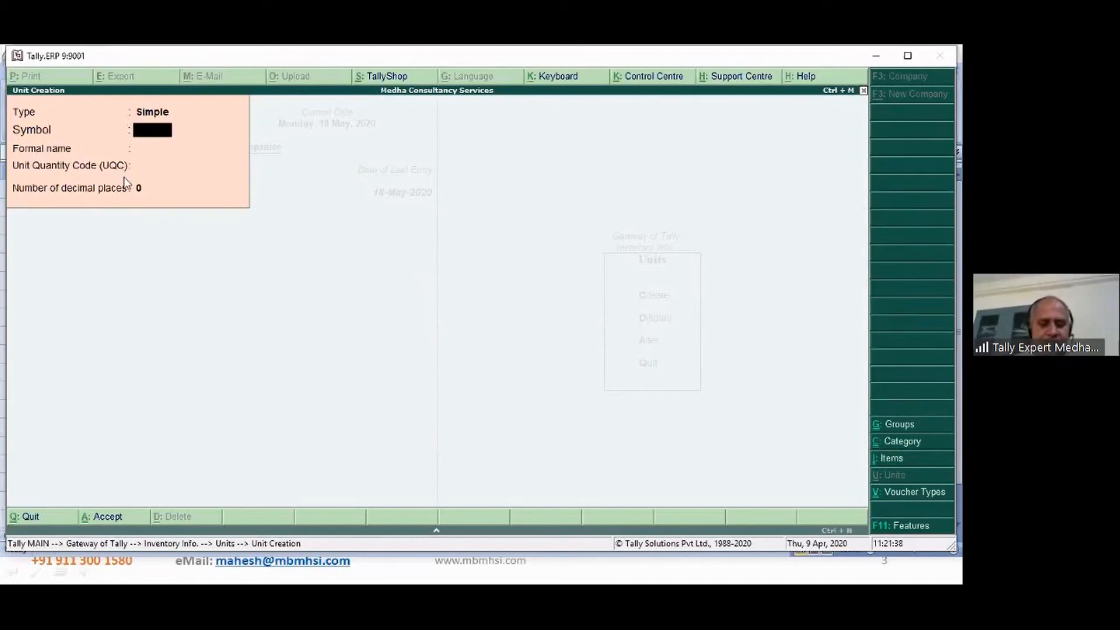
pyautogui.press('BackSpace')
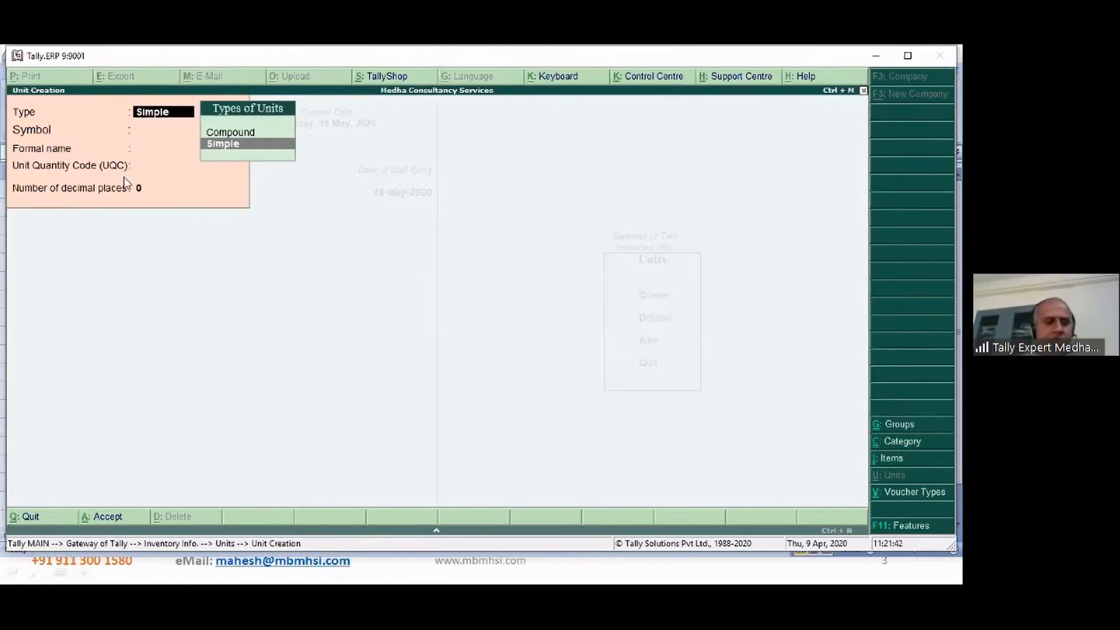
pyautogui.press('Up')
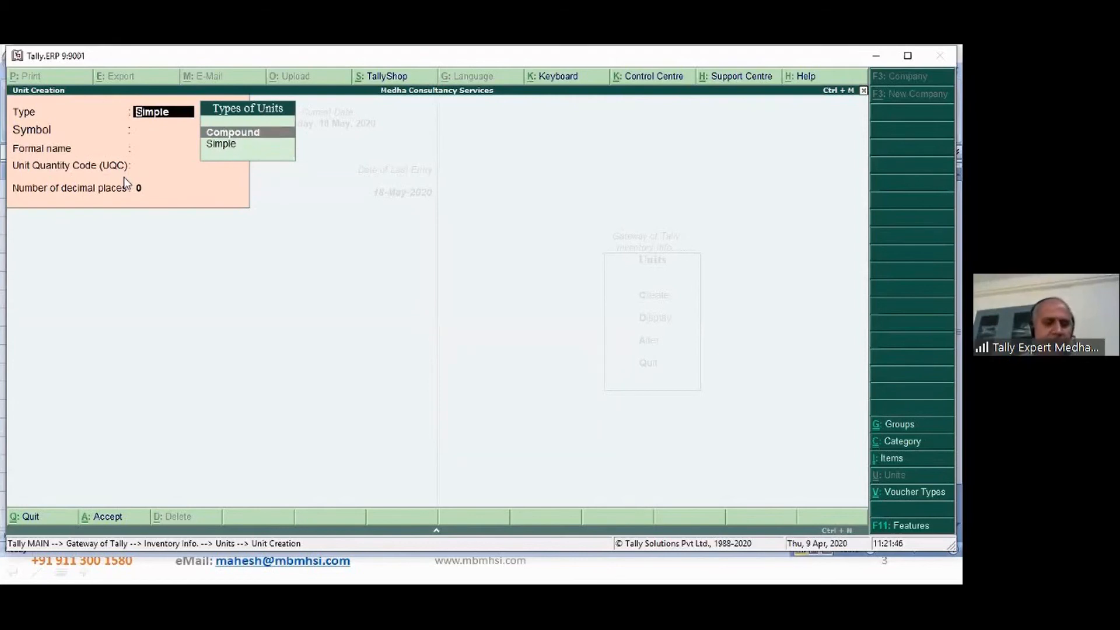
pyautogui.press('Return')
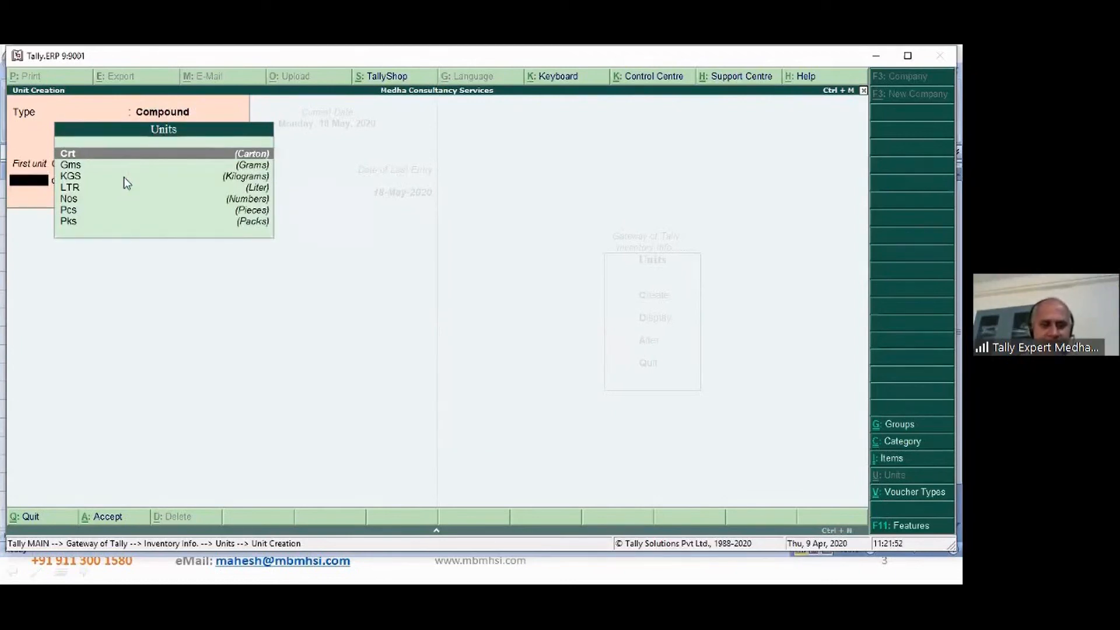
pyautogui.press('Return')
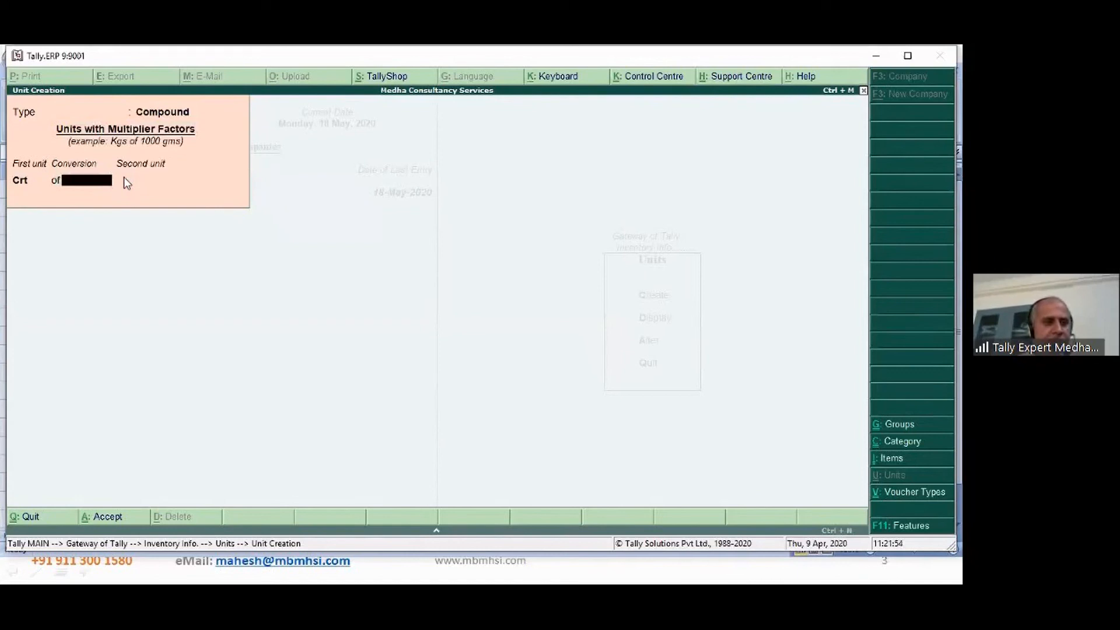
pyautogui.write('1200')
pyautogui.press('Return')
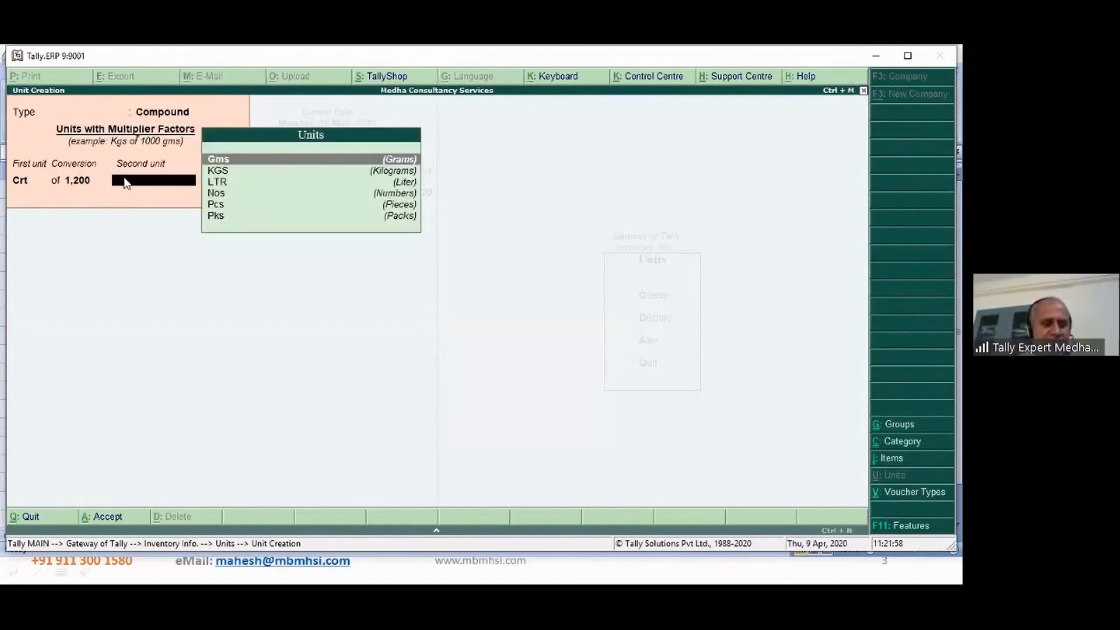
# Create the simple unit Stk, formal name Sticks, UQC NOS-NUMBERS, as the second unit, and save the compound unit.
pyautogui.hotkey('alt', 'c')
pyautogui.write('S')
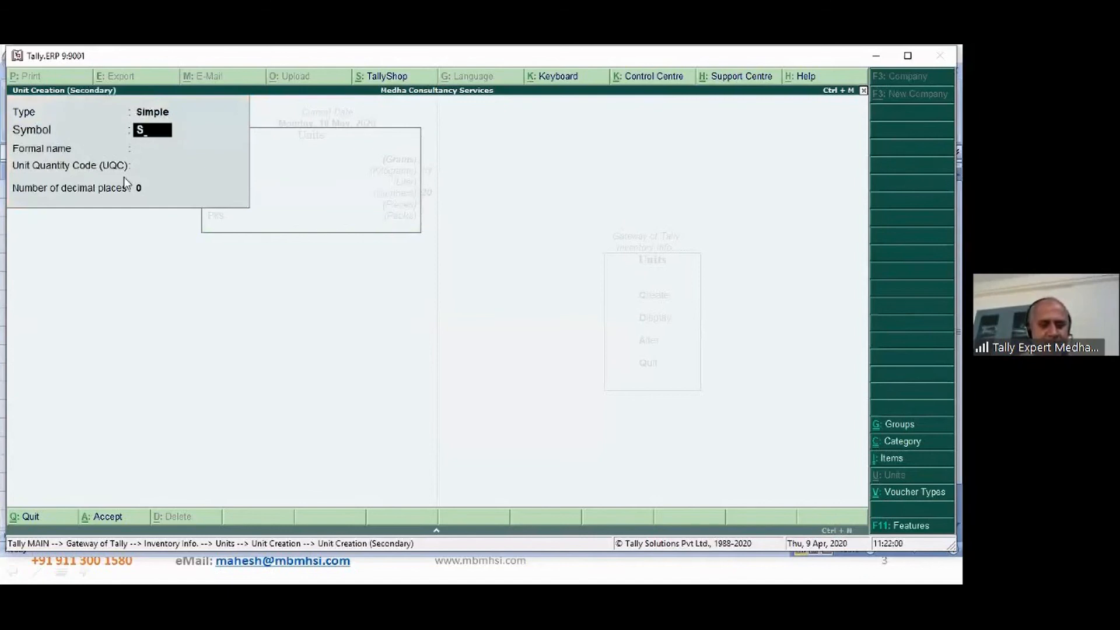
pyautogui.write('tk')
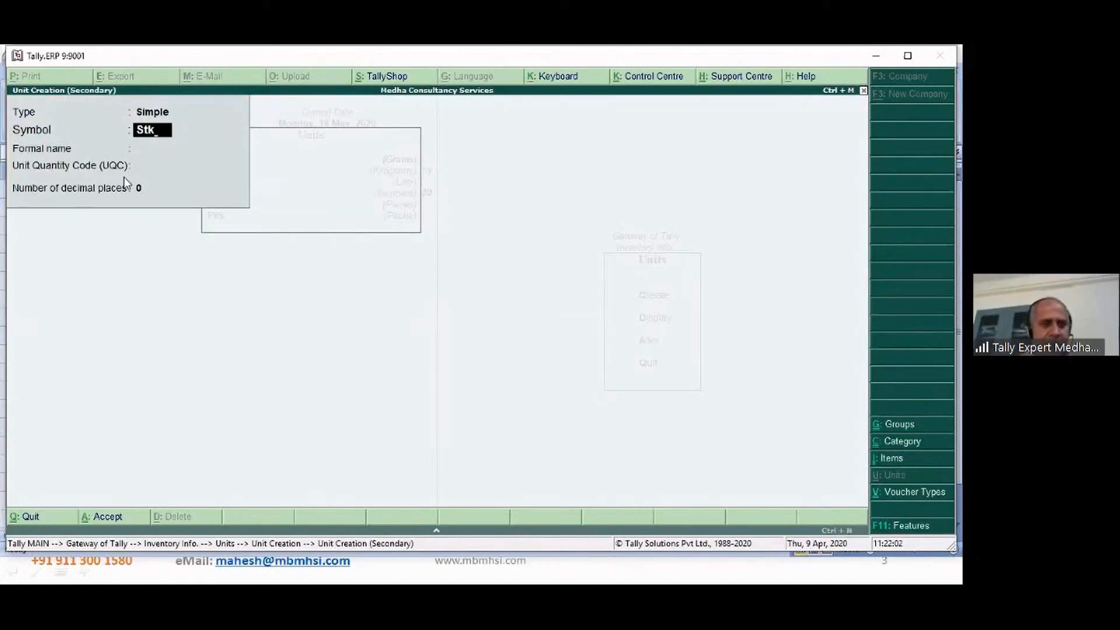
pyautogui.press('Return')
pyautogui.write('Sticks')
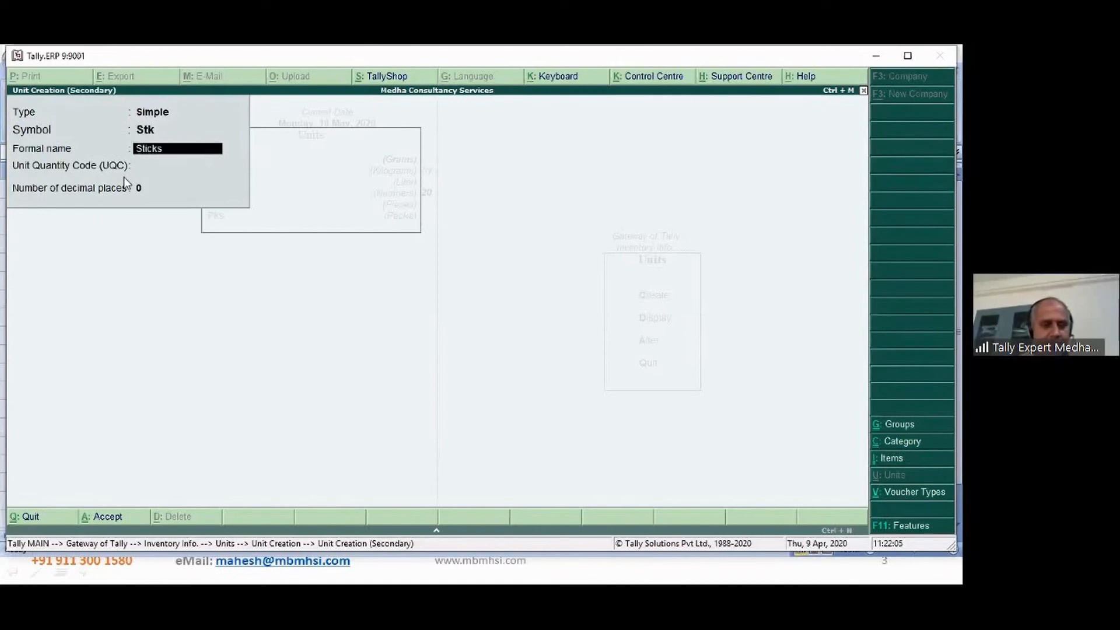
pyautogui.press('Return')
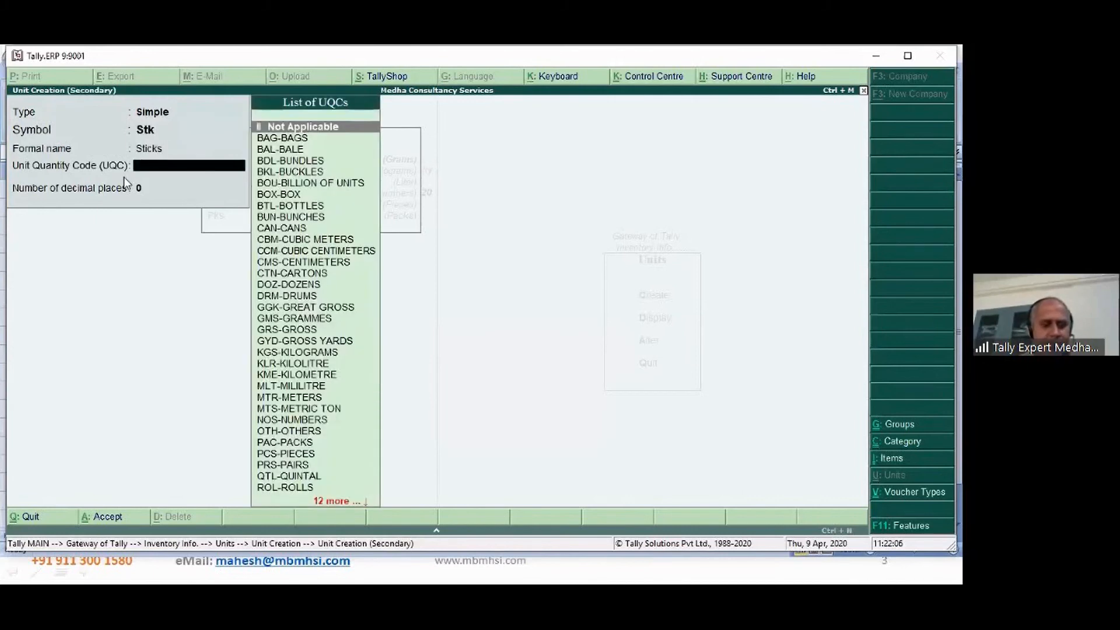
pyautogui.write('no')
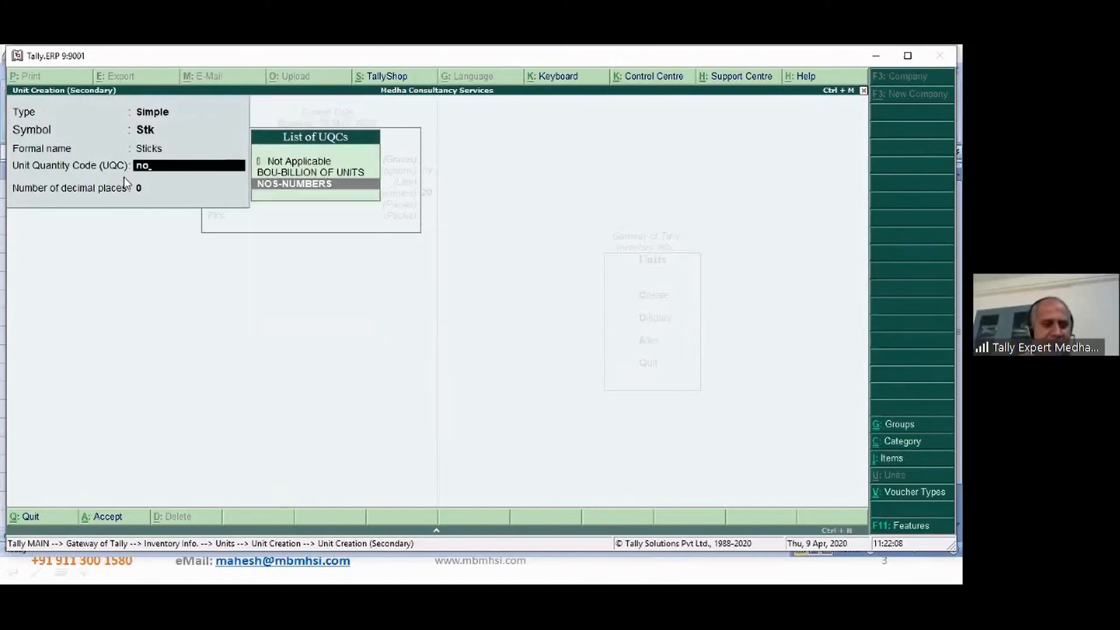
pyautogui.press('Return')
pyautogui.press('Return')
pyautogui.press('Return')
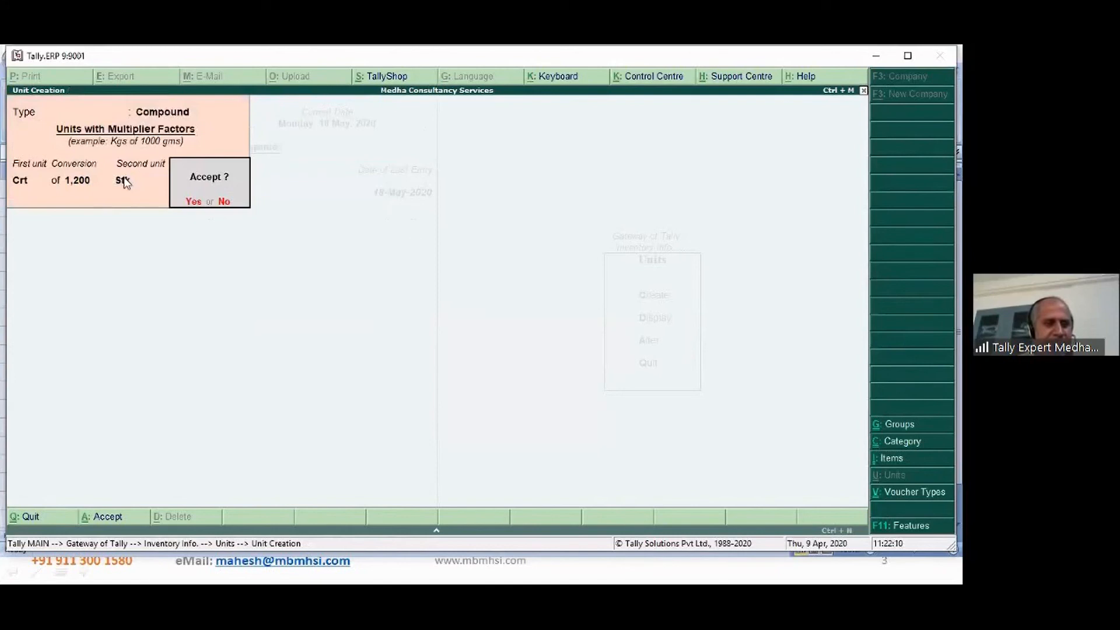
pyautogui.press('Return')
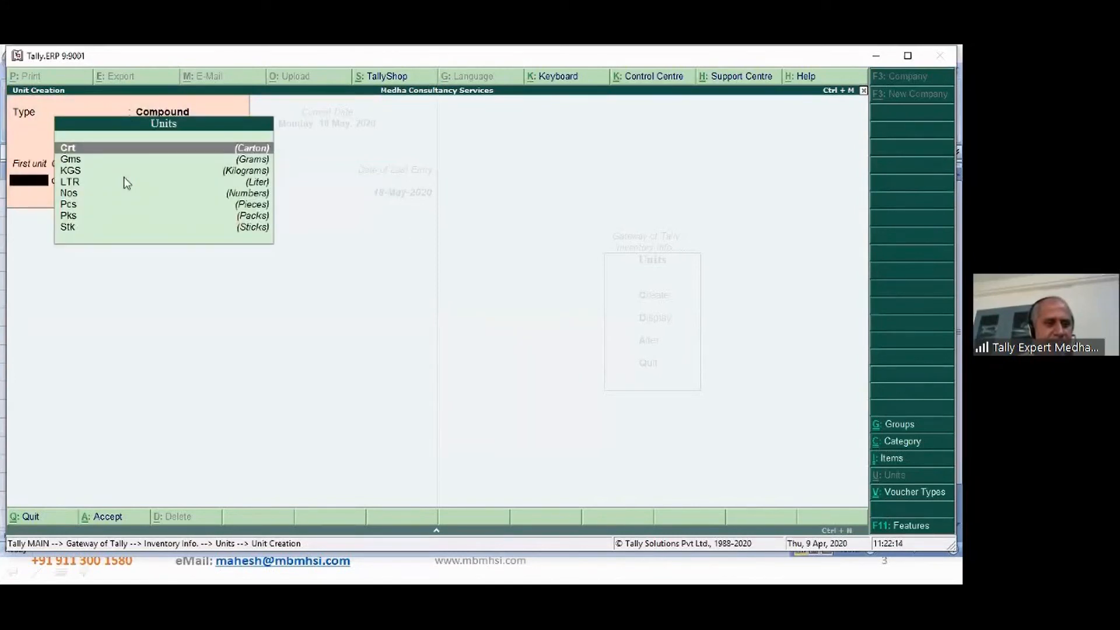
pyautogui.press('Escape')
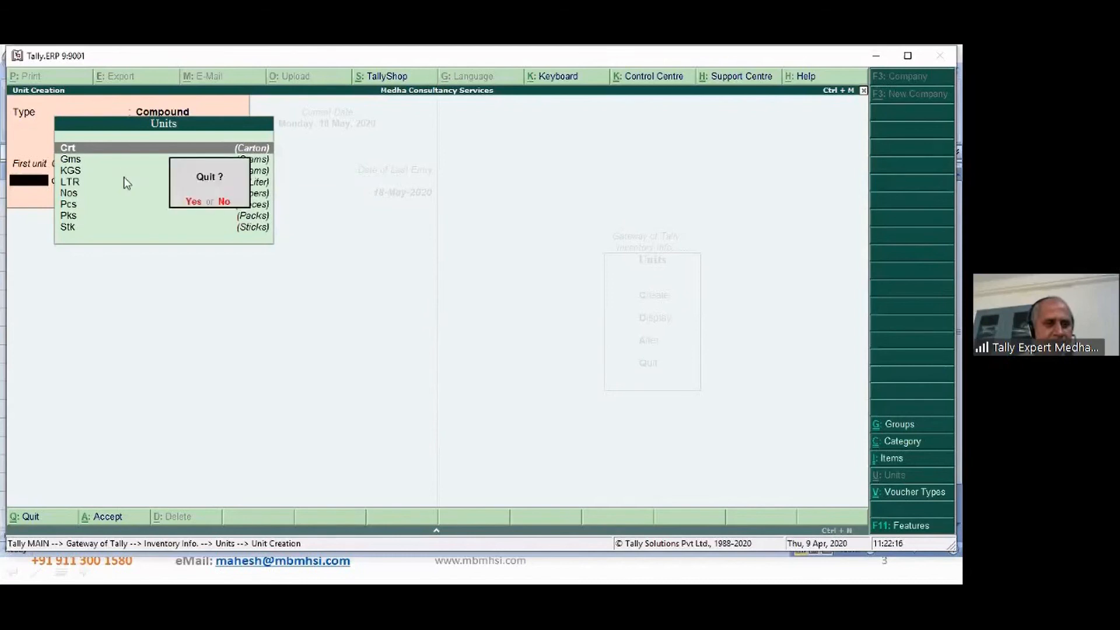
pyautogui.press('Return')
# Alter the Crt of 1200 Stk compound unit by setting its conversion to 12,000, and save it.
pyautogui.press('Down')
pyautogui.press('Down')
pyautogui.press('Return')
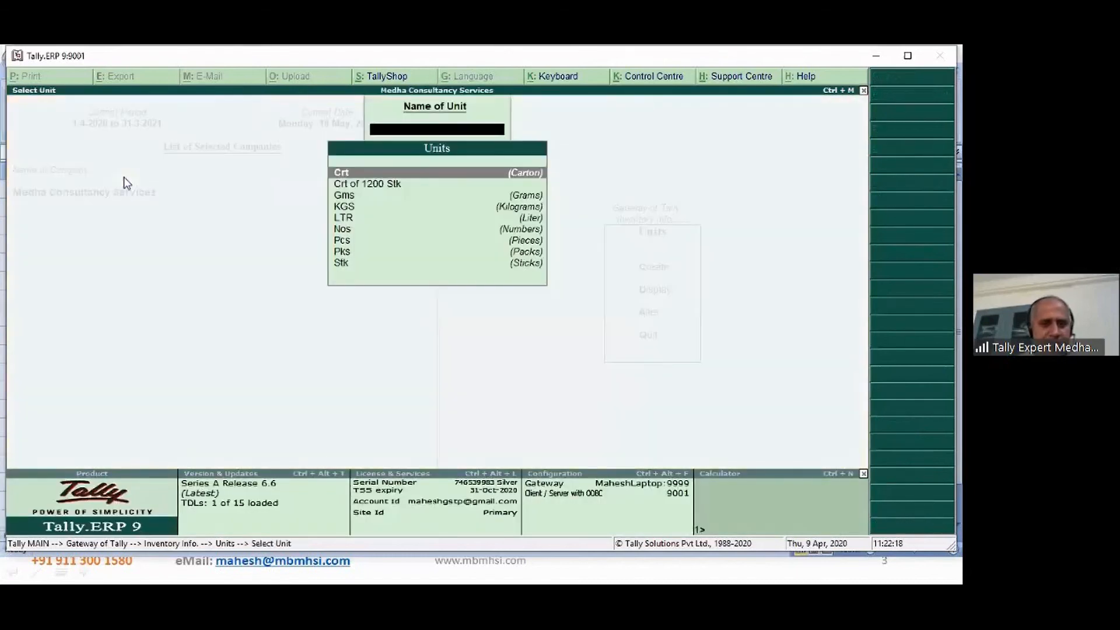
pyautogui.press('Down')
pyautogui.press('Return')
pyautogui.press('Return')
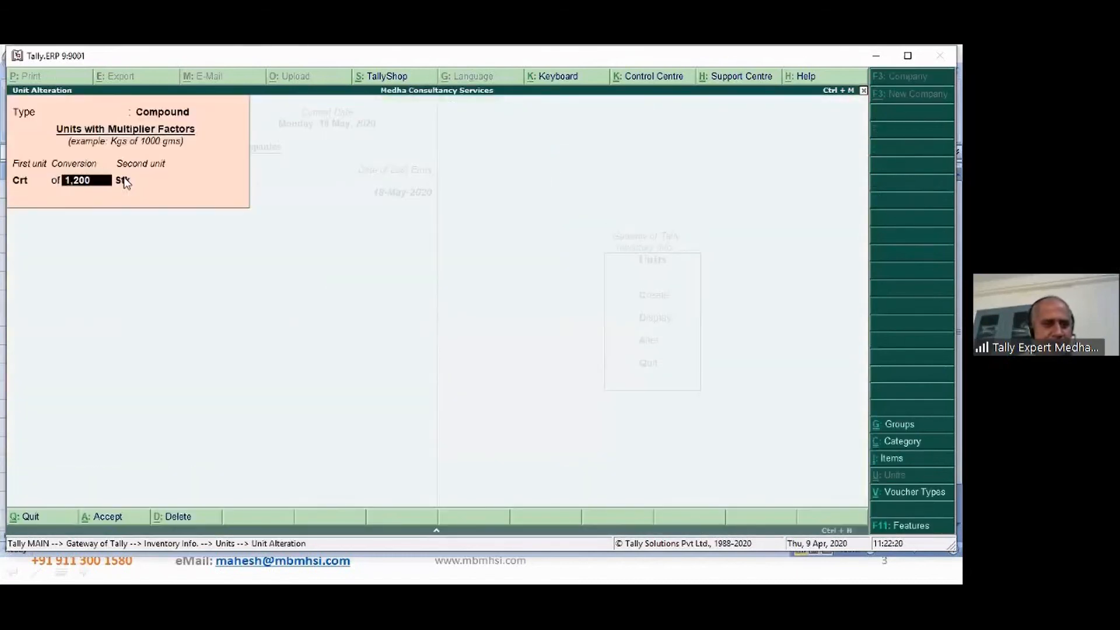
pyautogui.write('12,000')
pyautogui.press('Return')
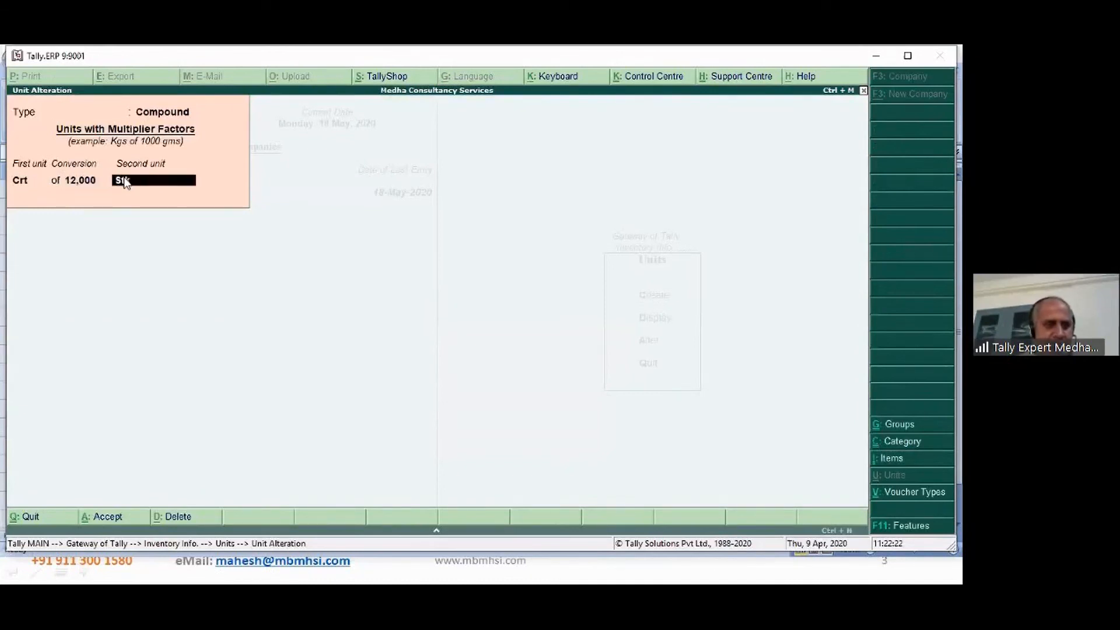
pyautogui.press('Return')
pyautogui.press('Return')
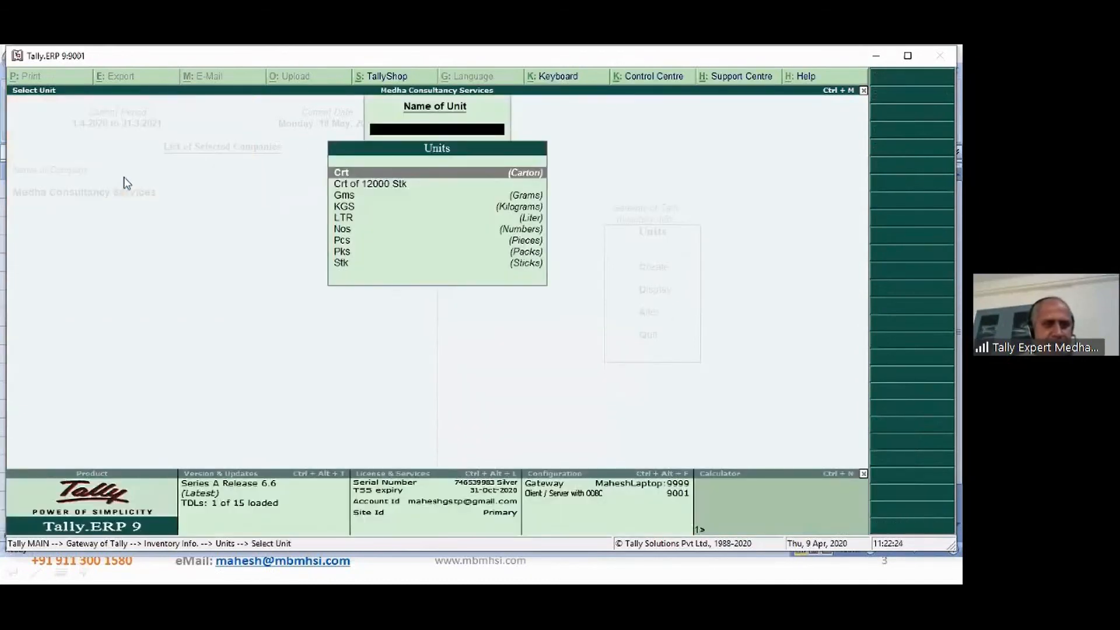
# Switch to the Excel packing table and check the stick quantities for one bag and one carton.
pyautogui.press('Down')
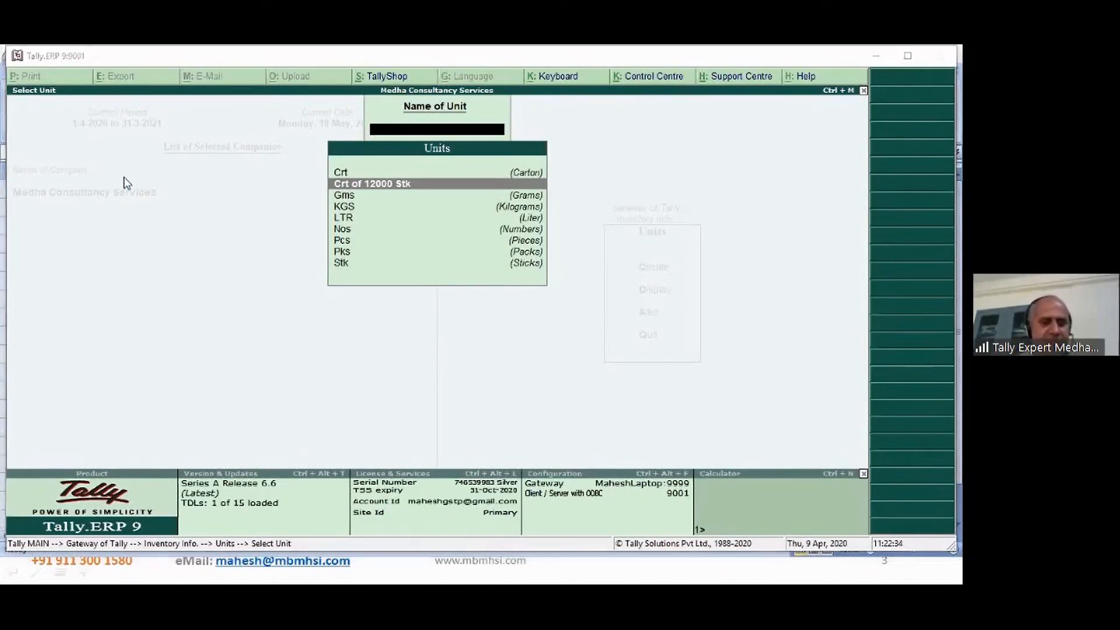
pyautogui.hotkey('alt', 'Tab')
pyautogui.hotkey('alt', 'Tab')
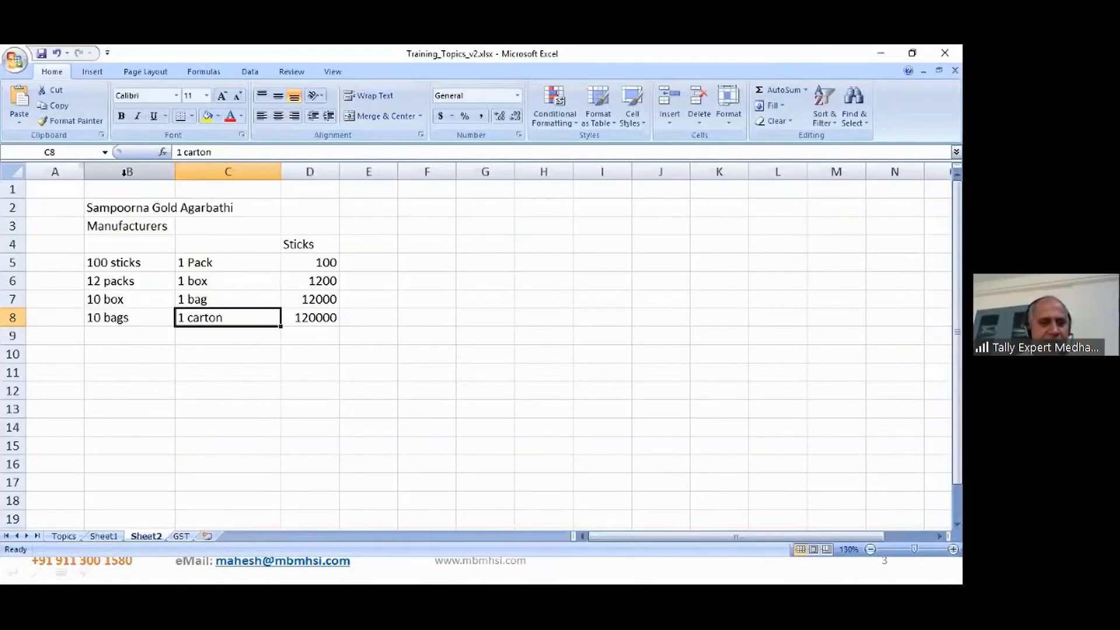
pyautogui.press('Up')
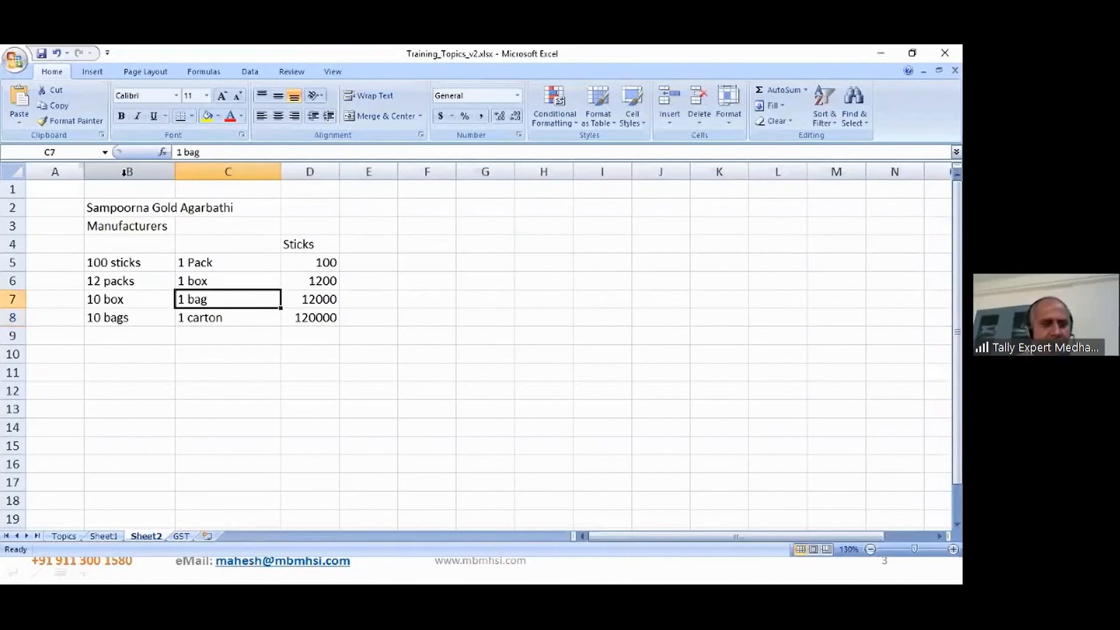
pyautogui.press('Right')
pyautogui.press('Down')
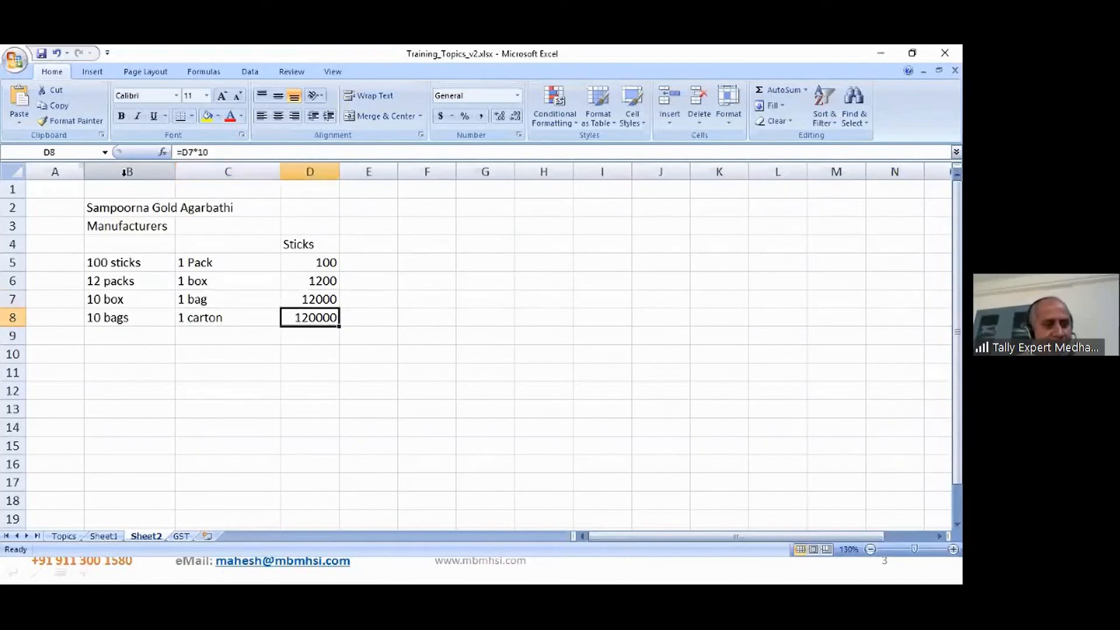
pyautogui.press('Up')
pyautogui.hotkey('alt', 'Tab')
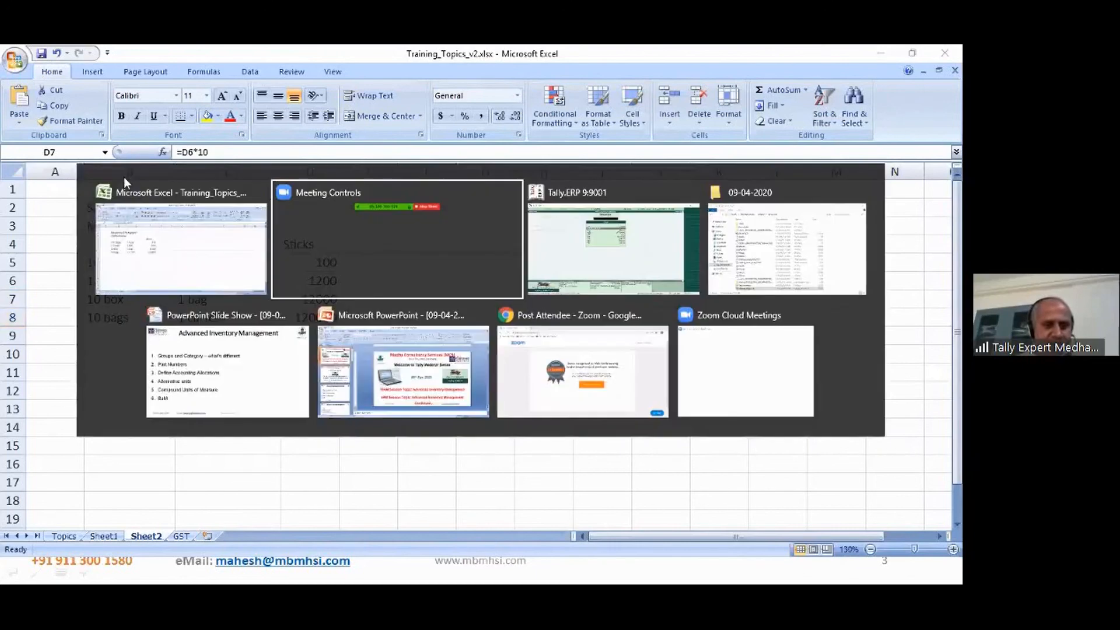
# Switch back to Tally, set the Crt to Stk compound unit's conversion to 120000, and save it.
pyautogui.hotkey('alt', 'Tab')
pyautogui.press('Return')
pyautogui.press('Return')
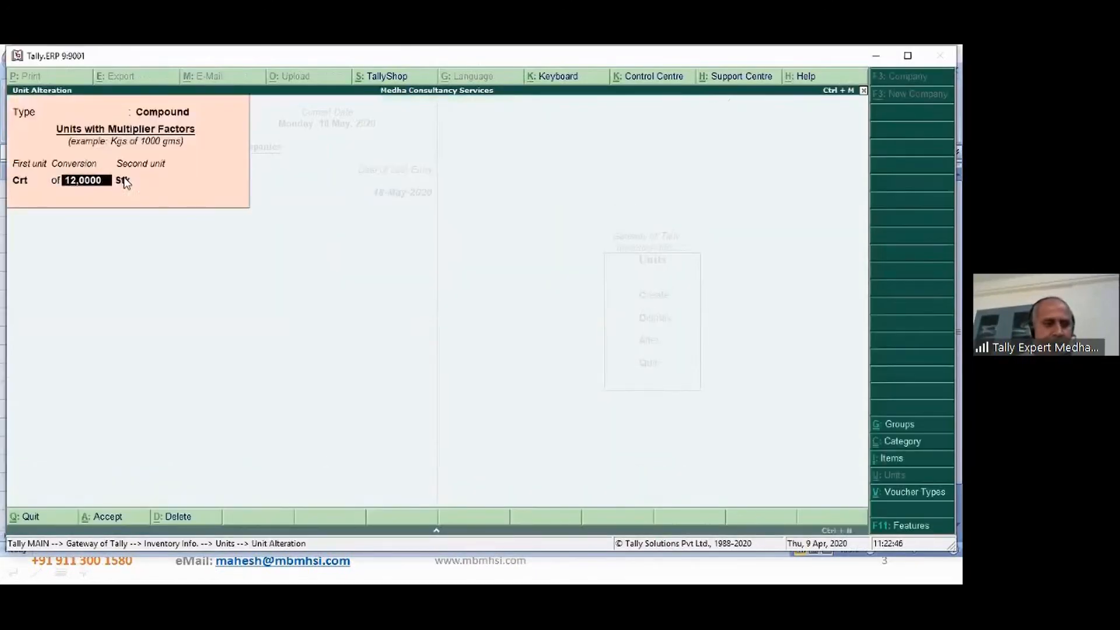
pyautogui.write('120000')
pyautogui.press('Return')
pyautogui.press('Return')
pyautogui.press('Return')
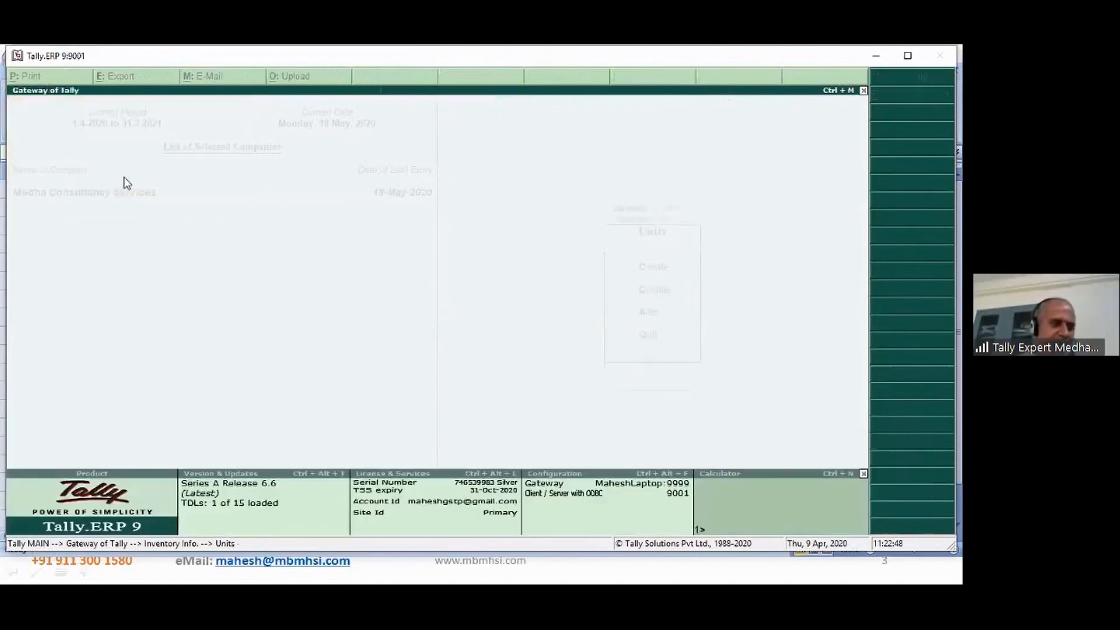
# Review the bag row of the packing table in Excel, and return to the Units menu in Tally.
pyautogui.hotkey('alt', 'Tab')
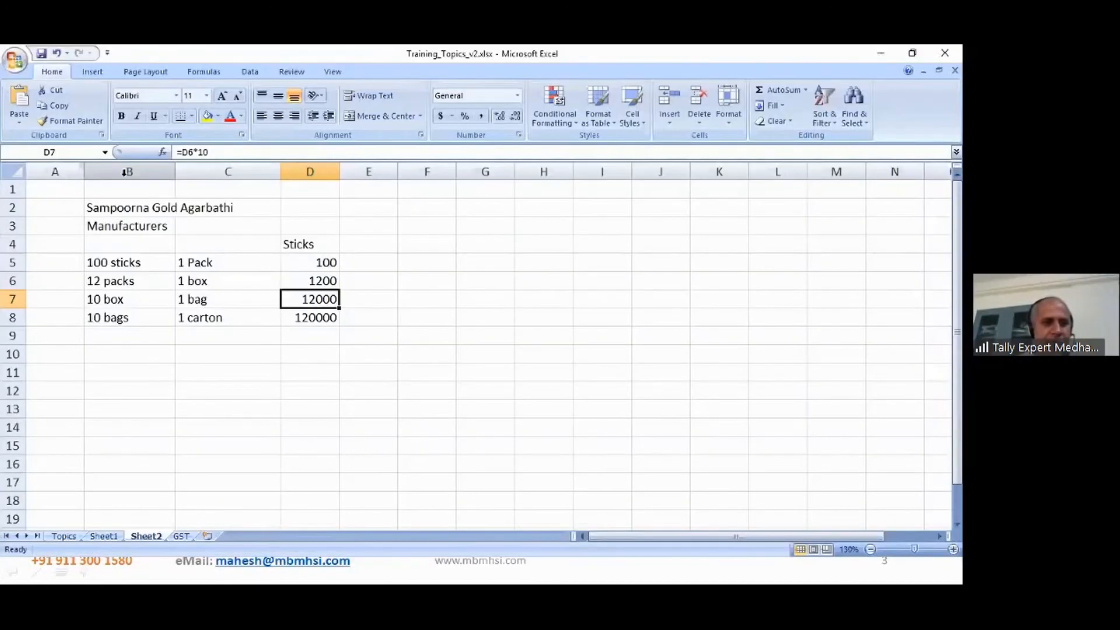
pyautogui.press('Left')
pyautogui.press('Left')
pyautogui.press('Right')
pyautogui.press('Right')
pyautogui.hotkey('alt', 'Tab')
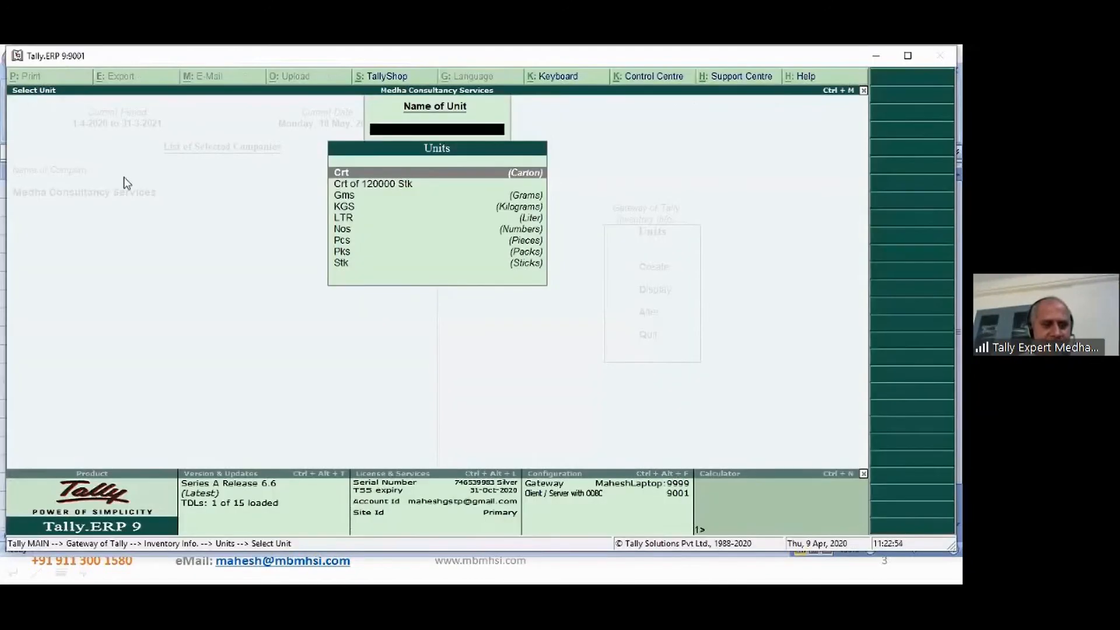
pyautogui.press('Escape')
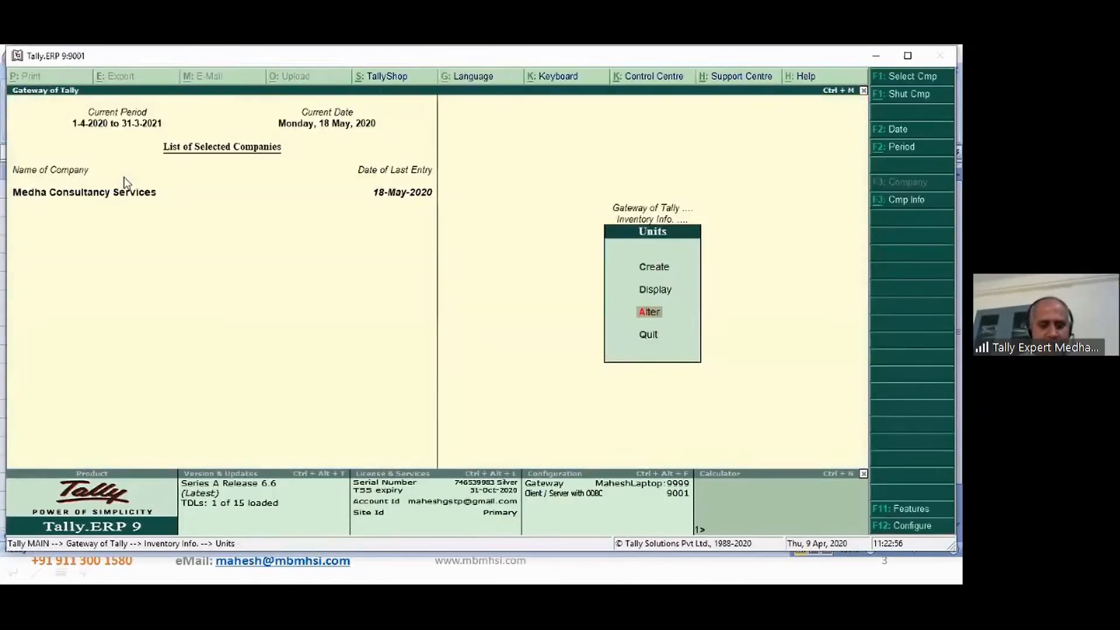
pyautogui.press('c')
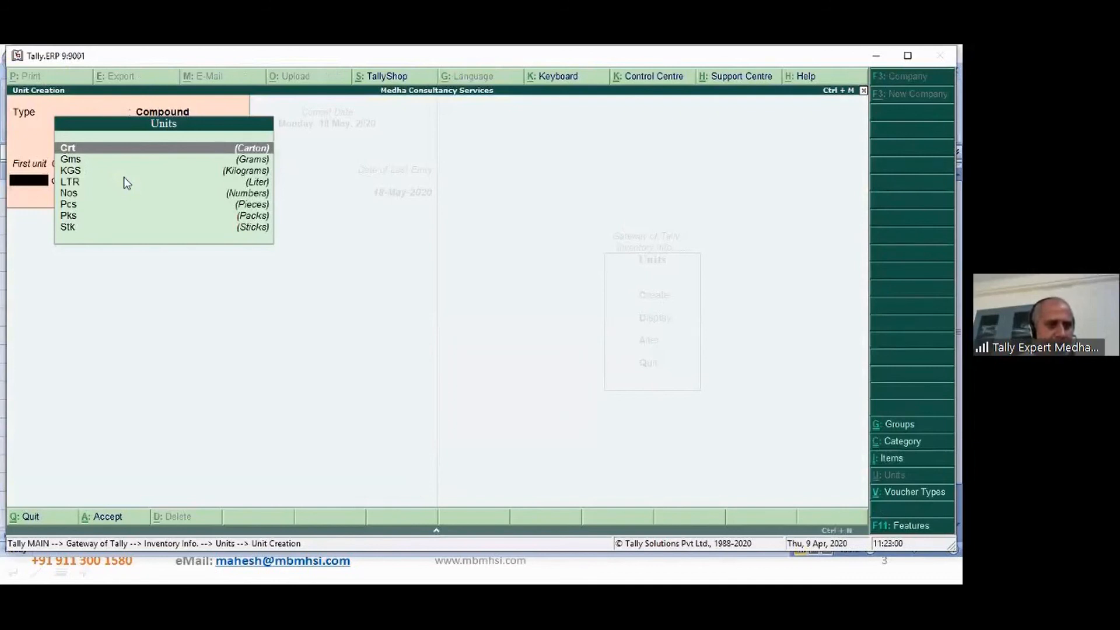
pyautogui.press('Down')
pyautogui.press('Down')
pyautogui.press('Down')
pyautogui.press('Down')
pyautogui.press('Down')
pyautogui.press('Down')
pyautogui.press('Down')
pyautogui.press('Up')
pyautogui.press('Up')
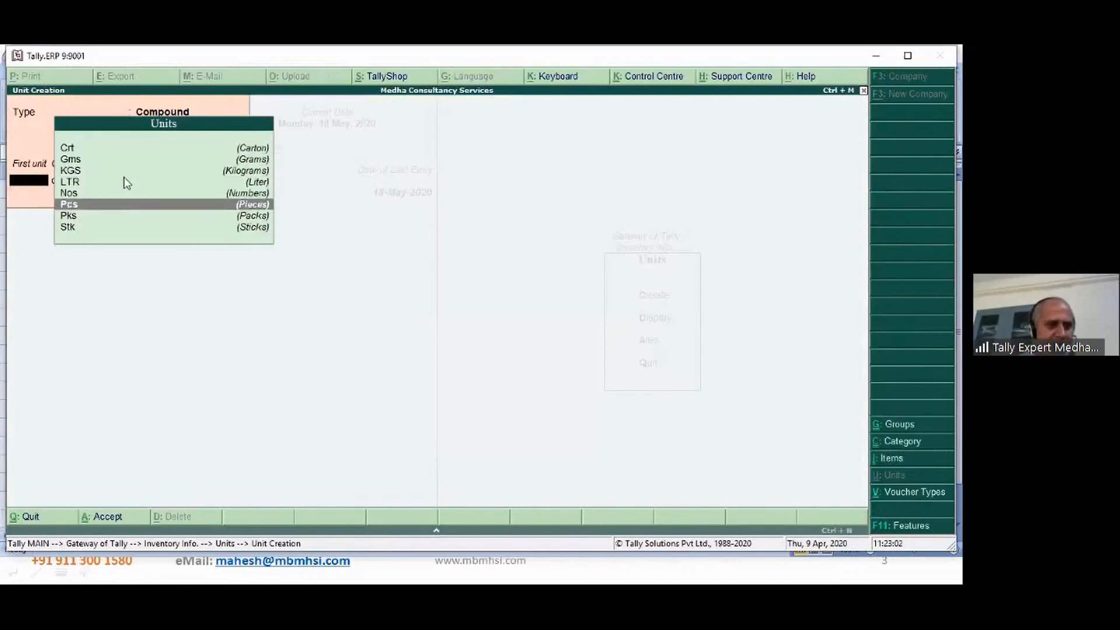
pyautogui.press('Up')
pyautogui.press('Up')
pyautogui.press('Up')
pyautogui.press('Up')
pyautogui.press('Up')
pyautogui.hotkey('alt', 'c')
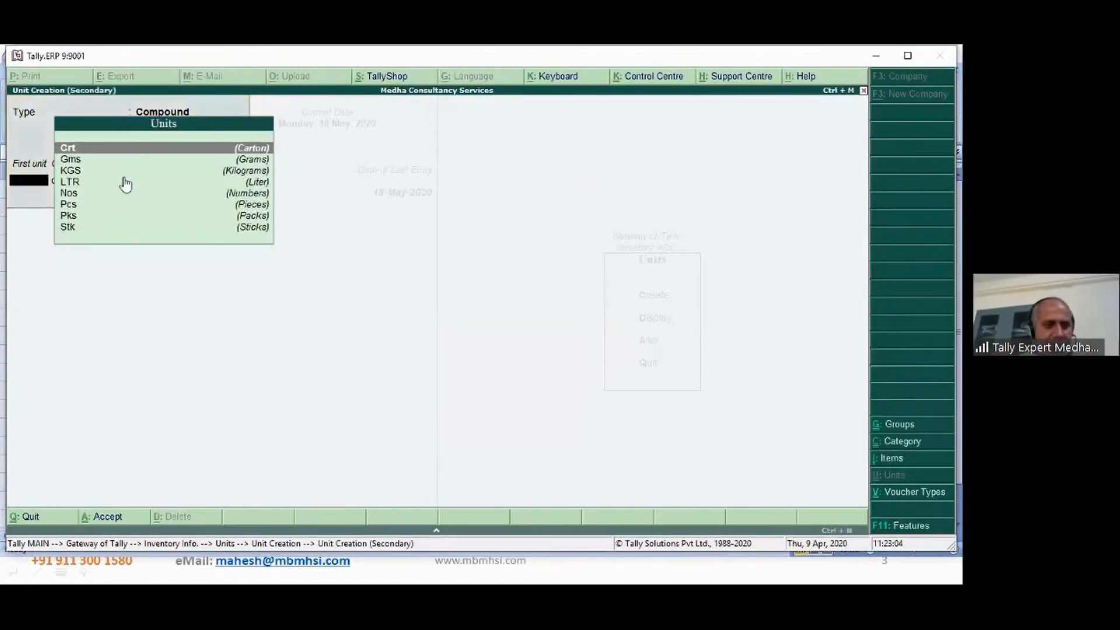
pyautogui.press('Escape')
pyautogui.press('Escape')
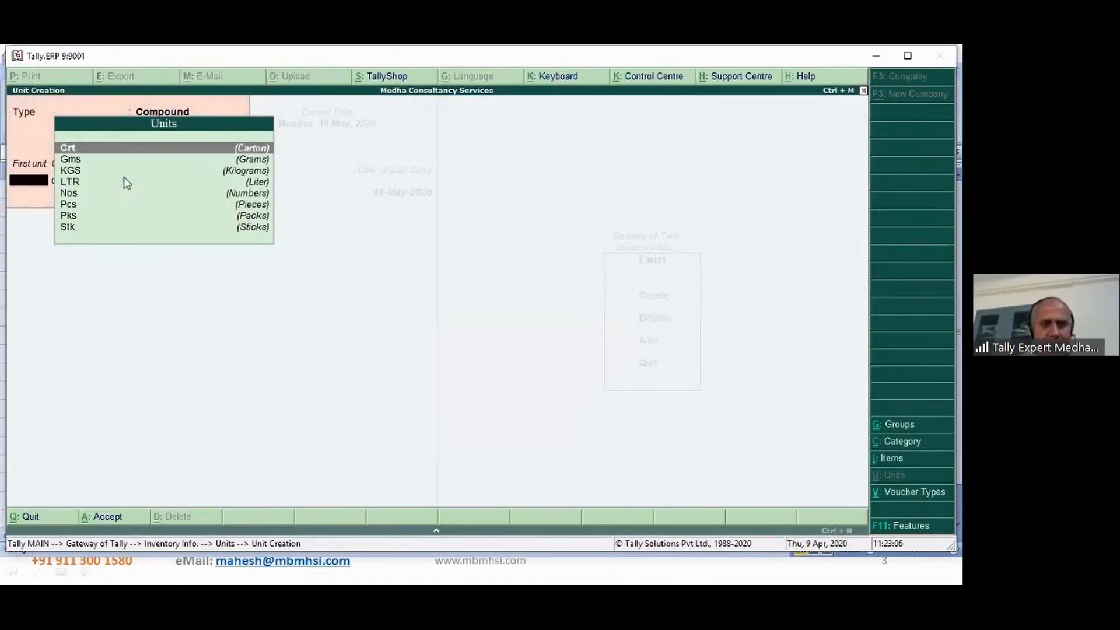
pyautogui.press('Escape')
pyautogui.press('y')
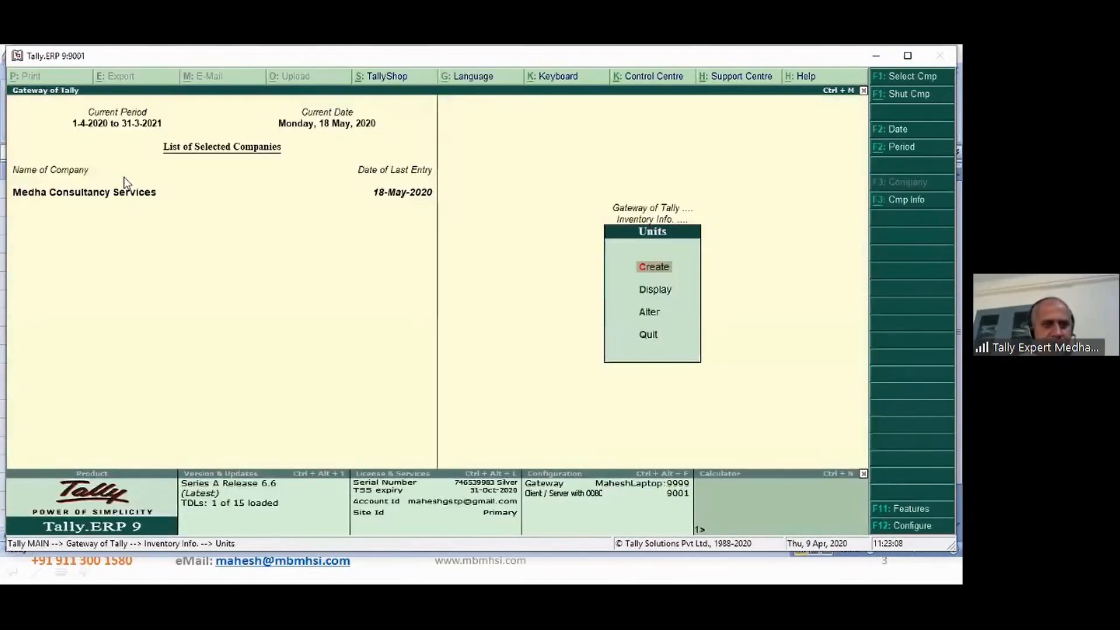
# Start a new simple unit with symbol Bgs, formal name Bags and UQC BAG-BAGS.
pyautogui.press('Return')
pyautogui.press('BackSpace')
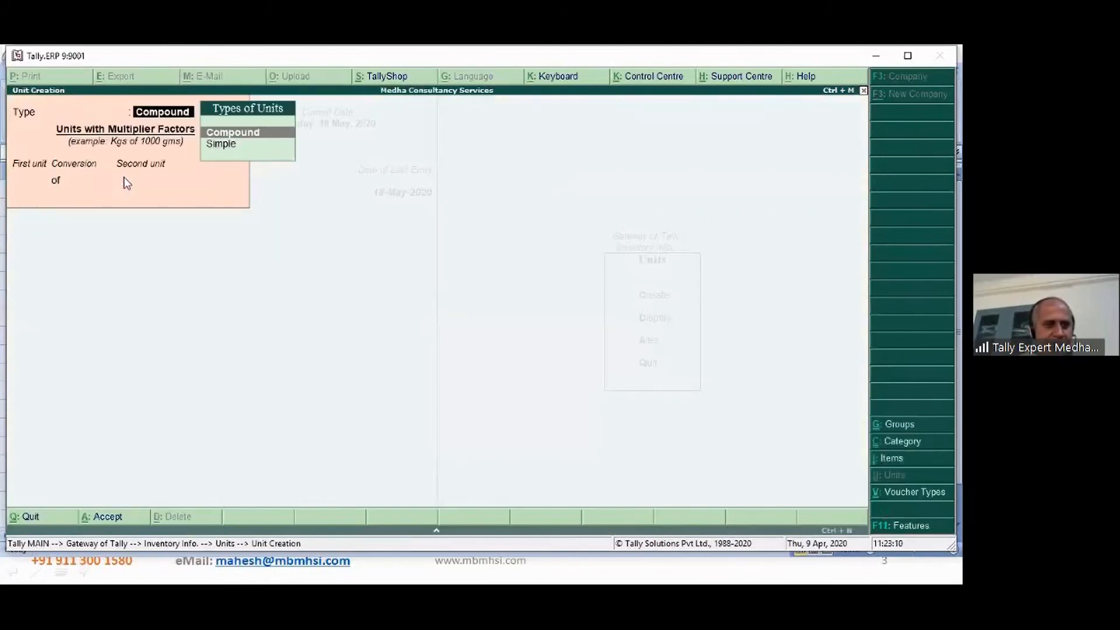
pyautogui.press('Down')
pyautogui.press('Return')
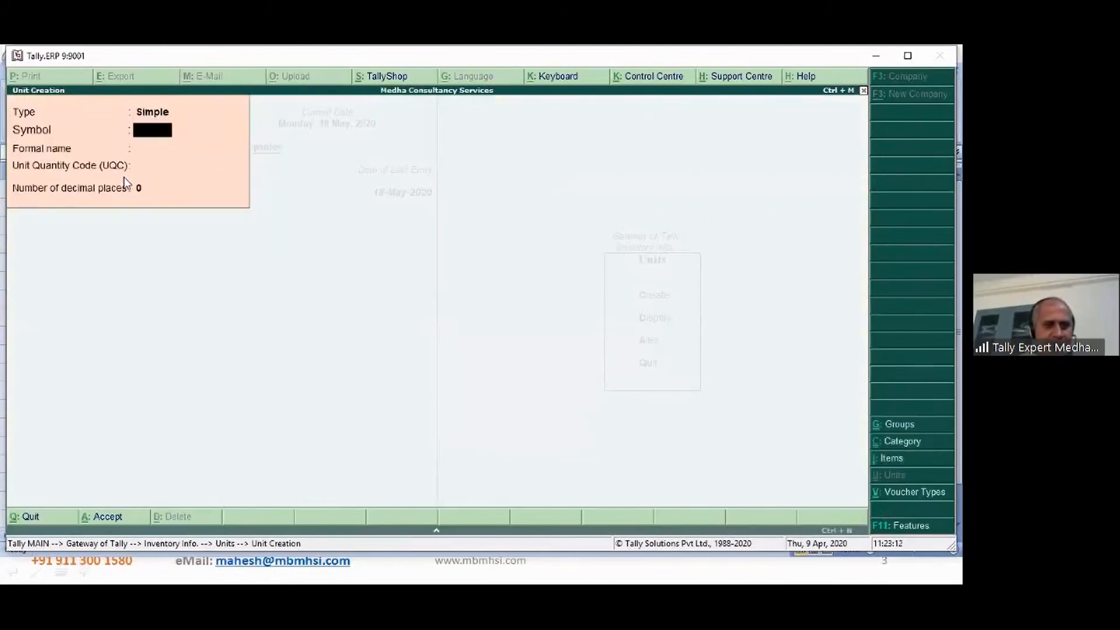
pyautogui.write('Bgs')
pyautogui.press('Return')
pyautogui.write('Ba')
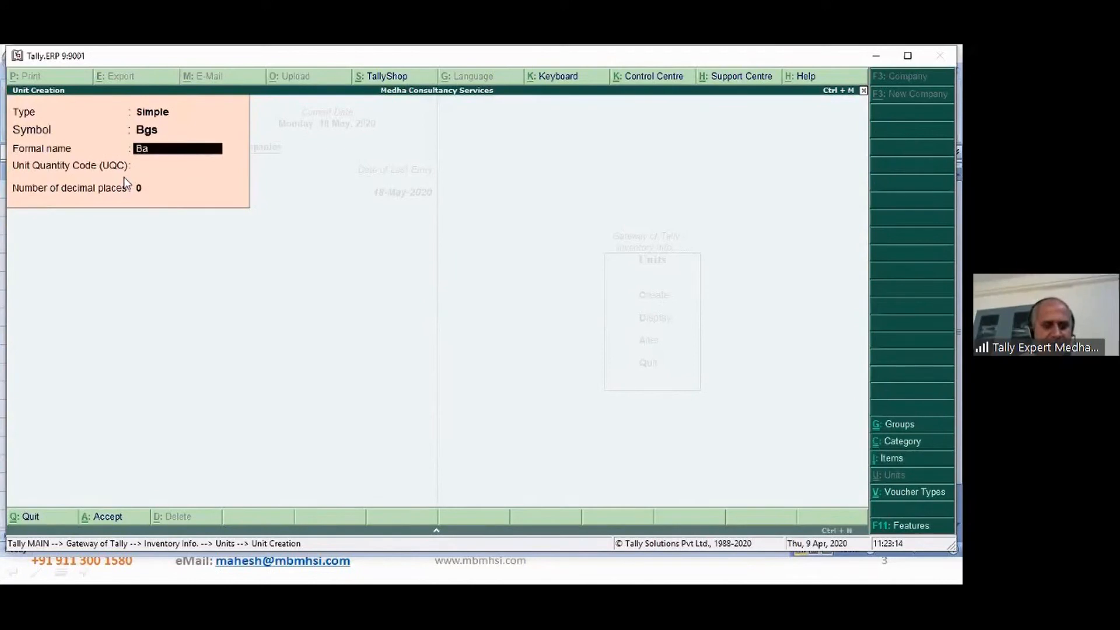
pyautogui.write('gs')
pyautogui.press('Return')
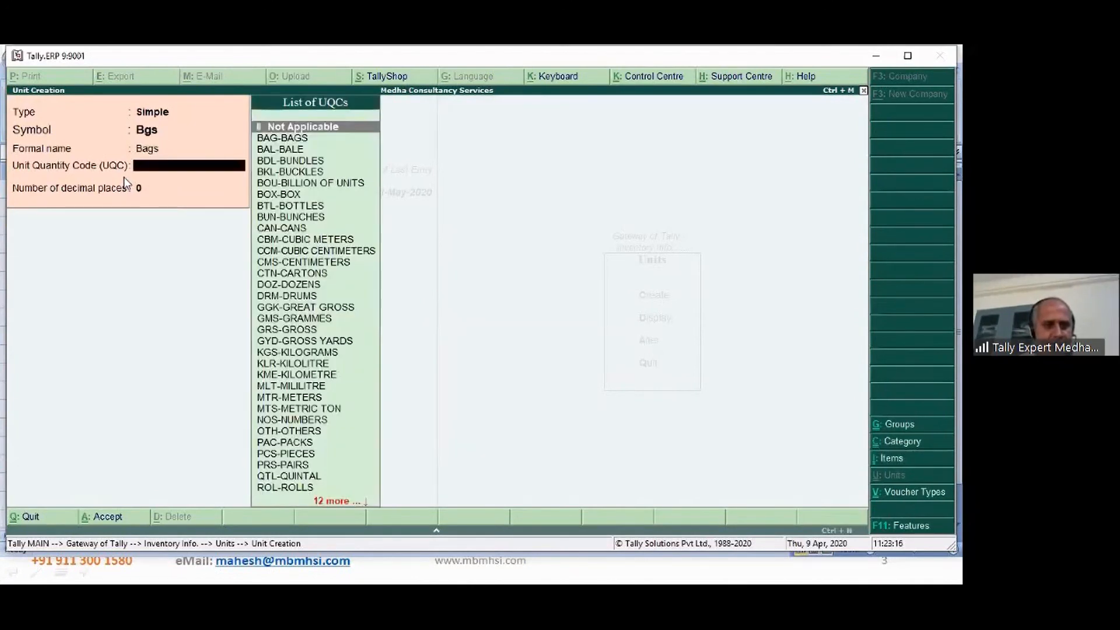
pyautogui.press('Down')
pyautogui.press('Return')
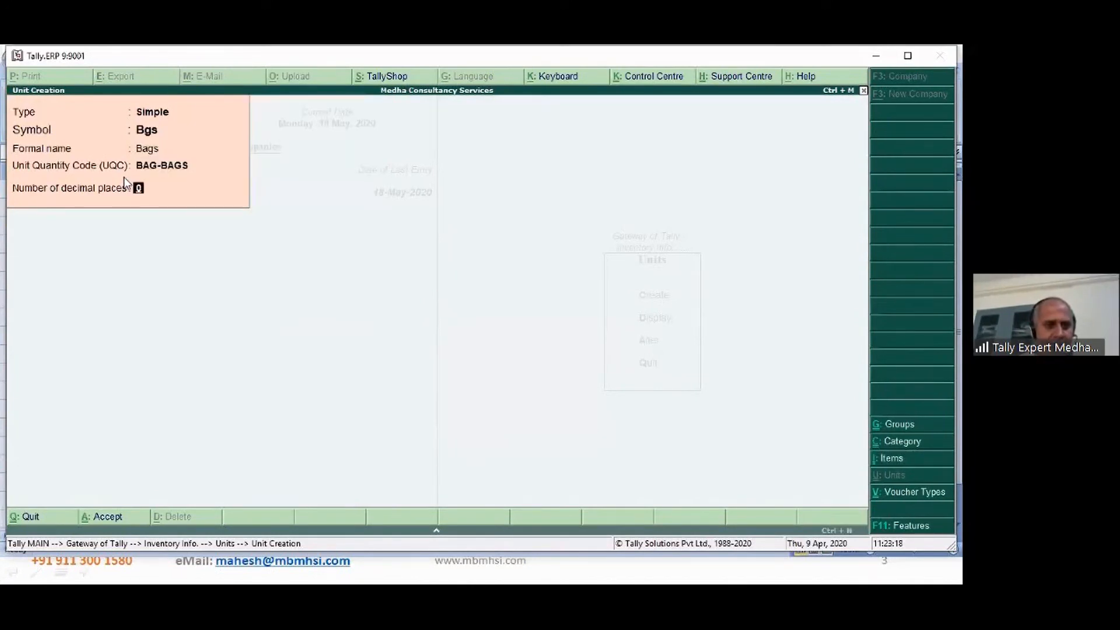
# Change the new unit's symbol to Bag and save the unit with 0 decimal places.
pyautogui.press('BackSpace')
pyautogui.press('BackSpace')
pyautogui.write('b')
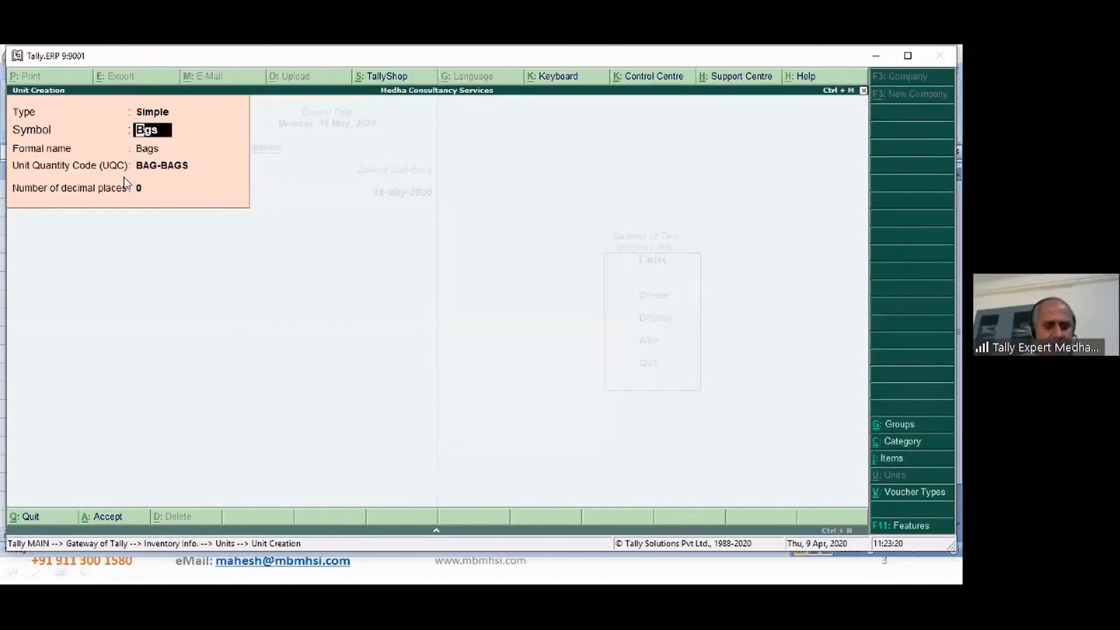
pyautogui.write('ag')
pyautogui.press('BackSpace')
pyautogui.press('BackSpace')
pyautogui.press('BackSpace')
pyautogui.write('Bag')
pyautogui.press('Return')
pyautogui.press('Return')
pyautogui.press('Return')
pyautogui.press('Return')
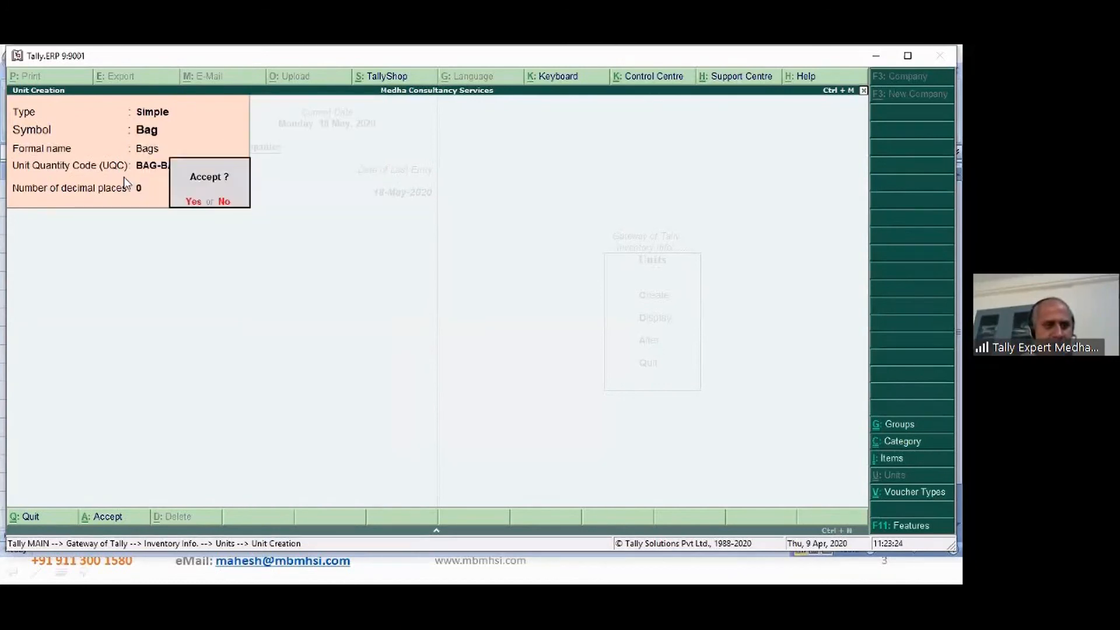
pyautogui.press('Return')
# Check the packing table in Excel, and start a simple unit in Tally with symbol Box and formal name Boxes.
pyautogui.hotkey('alt', 'Tab')
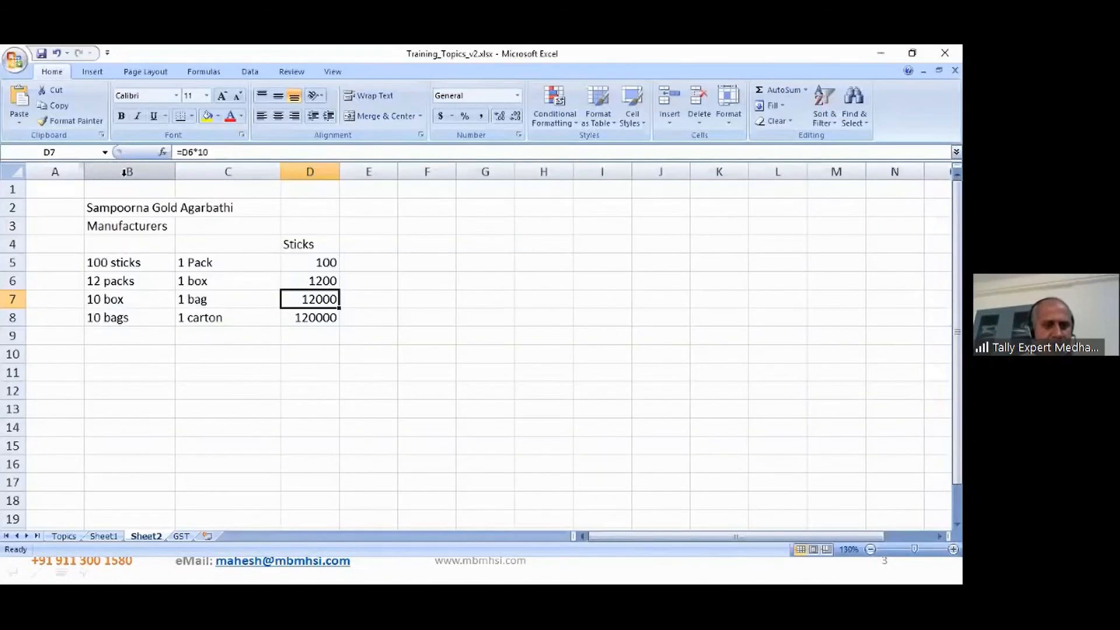
pyautogui.hotkey('alt', 'Tab')
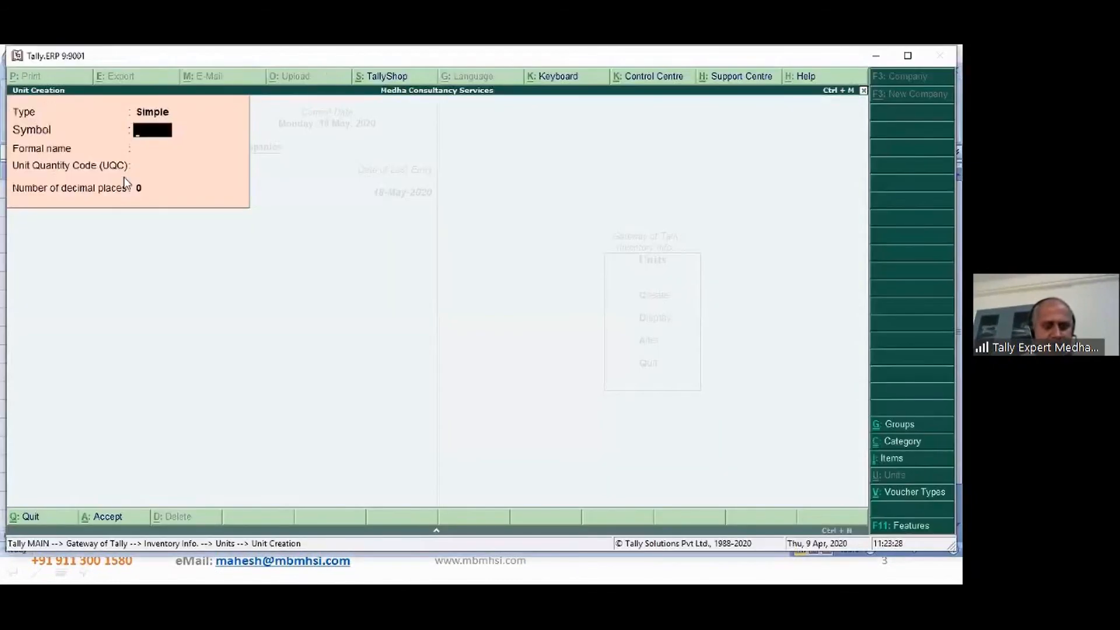
pyautogui.write('box')
pyautogui.press('Return')
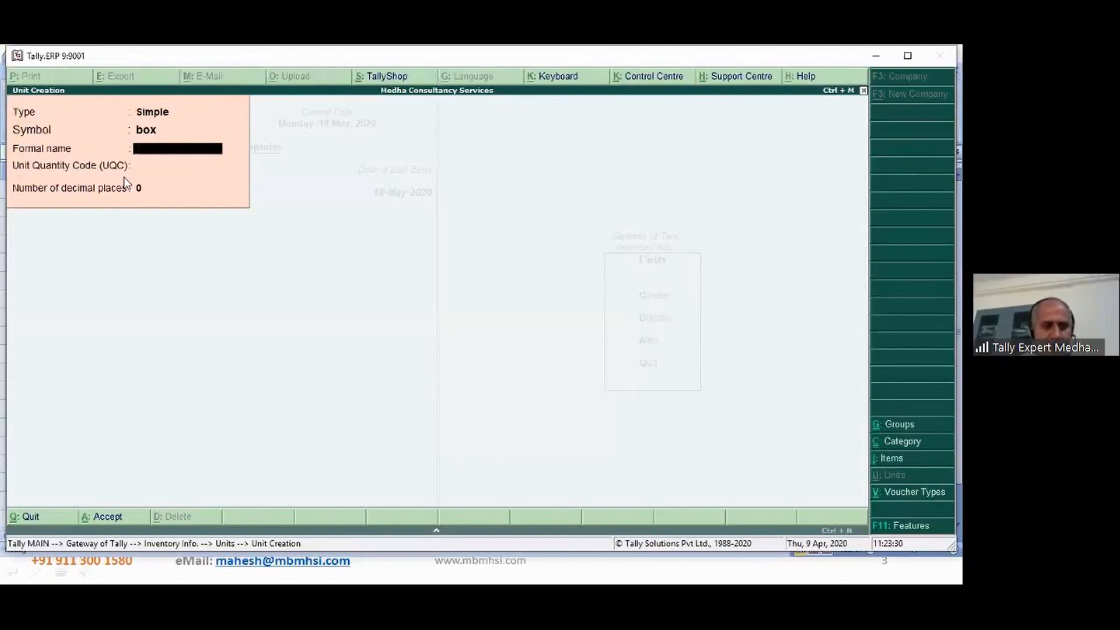
pyautogui.press('BackSpace')
pyautogui.write('Box')
pyautogui.press('Return')
pyautogui.write('Boxes')
pyautogui.press('Return')
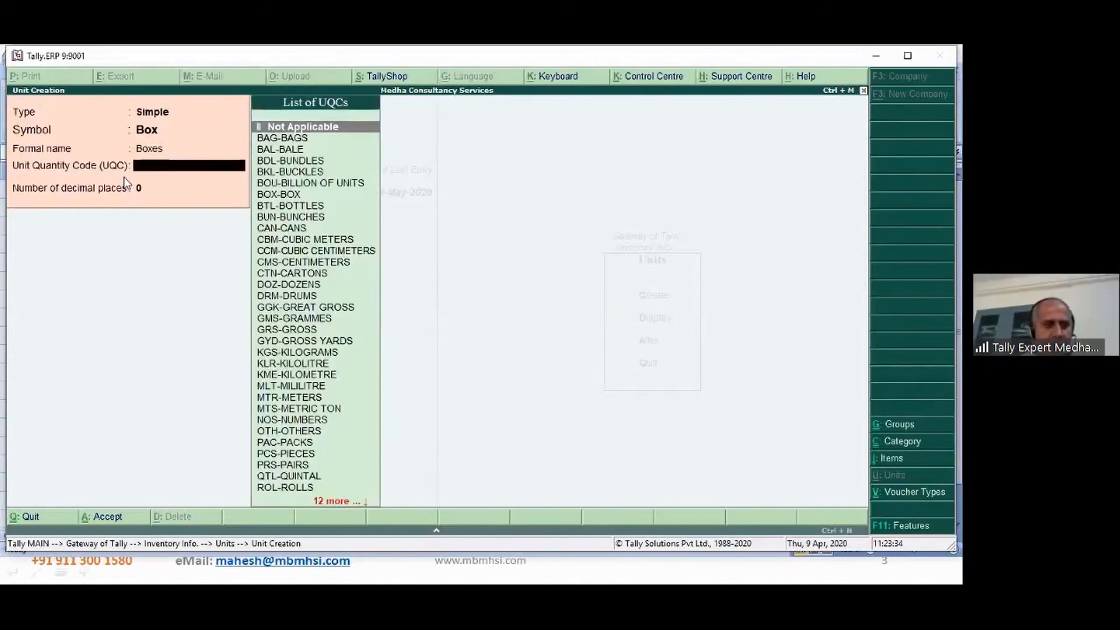
# Assign the UQC BOX-BOX to the Box unit and save it with 0 decimal places.
pyautogui.press('Down')
pyautogui.press('Down')
pyautogui.press('Down')
pyautogui.press('Down')
pyautogui.press('Down')
pyautogui.press('Down')
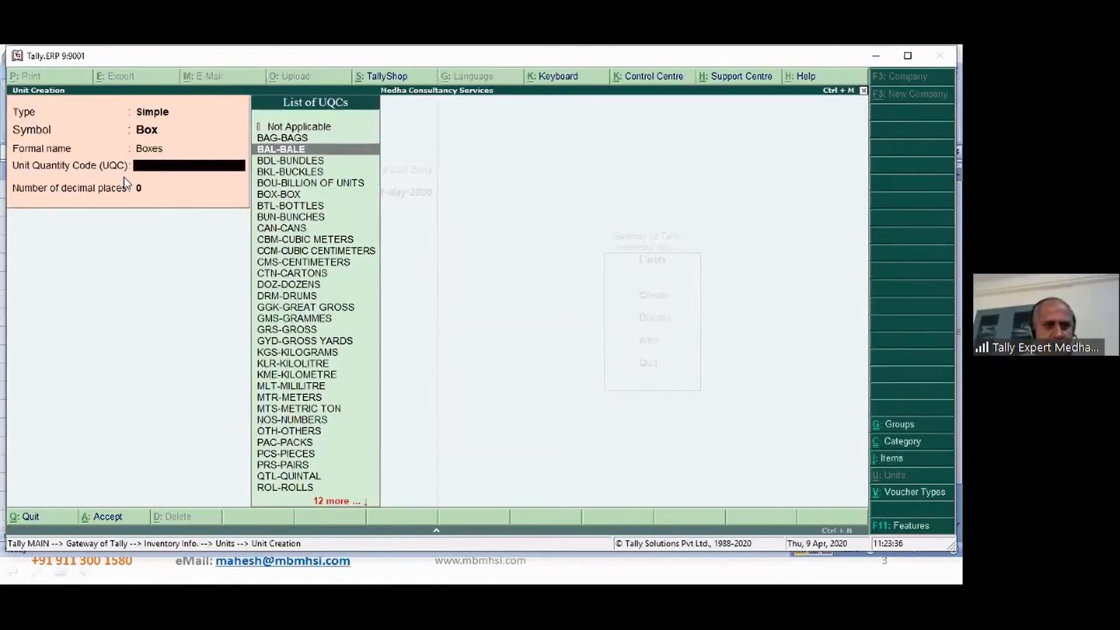
pyautogui.press('Return')
pyautogui.press('Return')
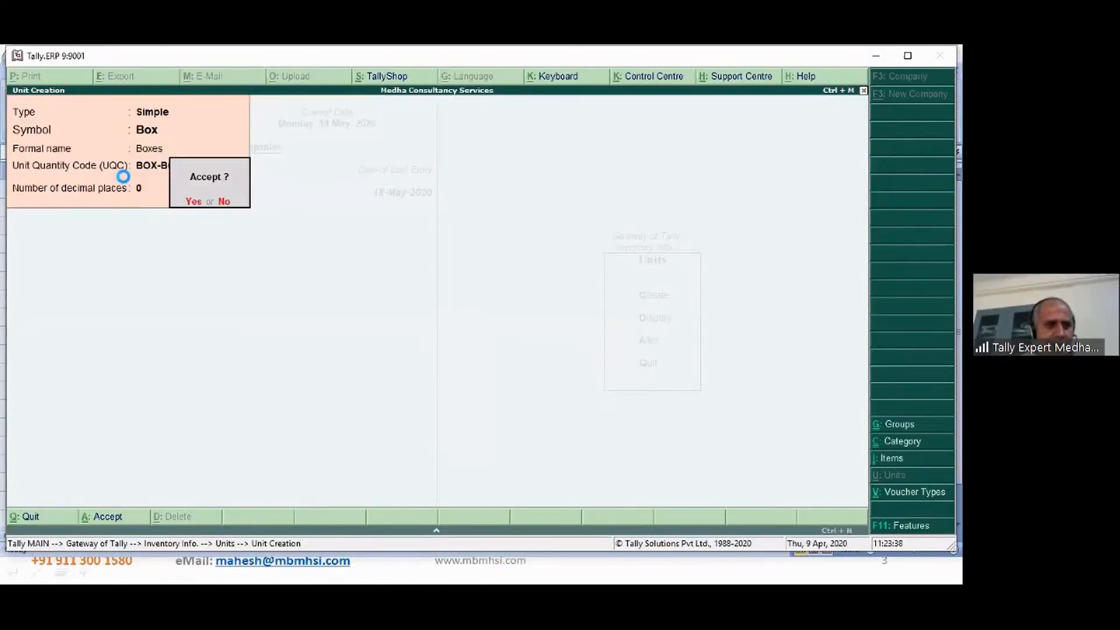
pyautogui.press('Return')
# Set the new unit's type to Compound in Tally and look up the sticks per bag in the Excel packing table.
pyautogui.hotkey('alt', 'Tab')
pyautogui.press('Up')
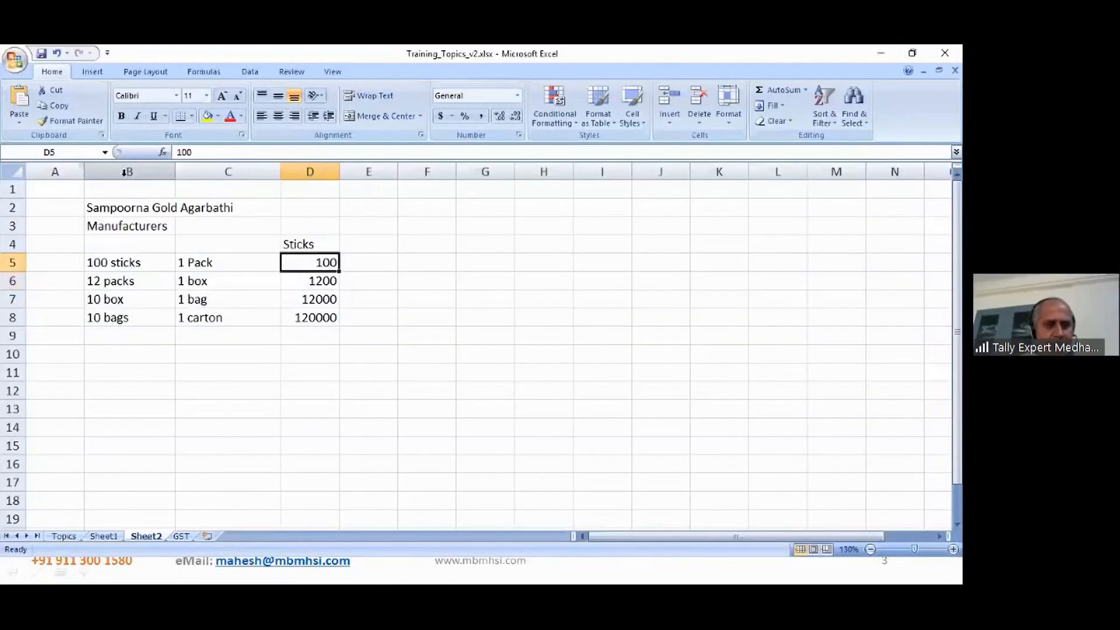
pyautogui.hotkey('alt', 'Tab')
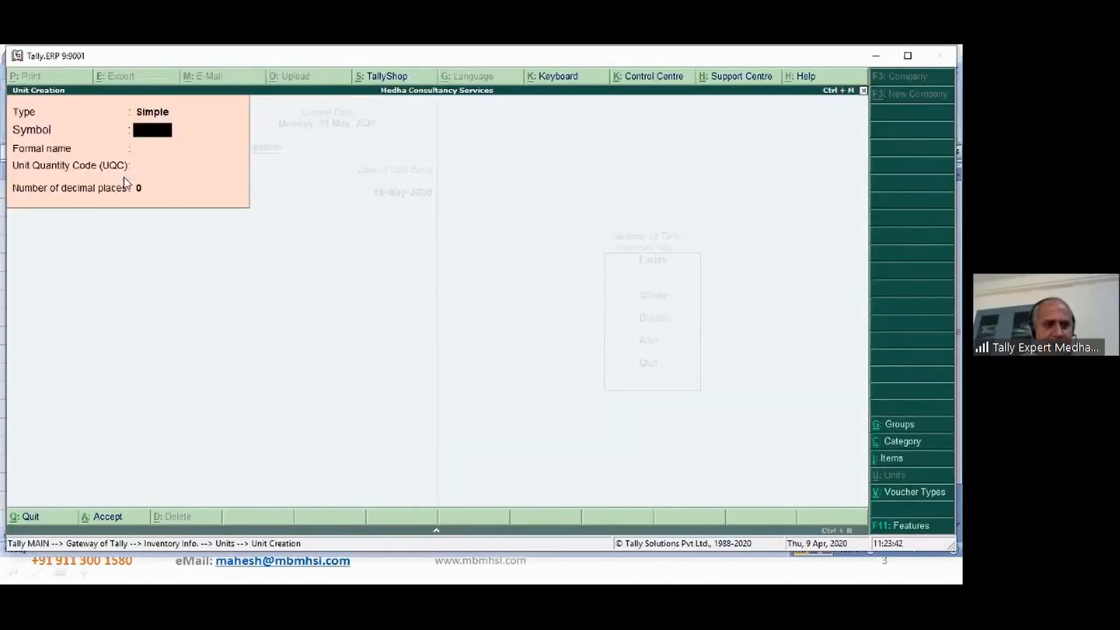
pyautogui.press('BackSpace')
pyautogui.press('Up')
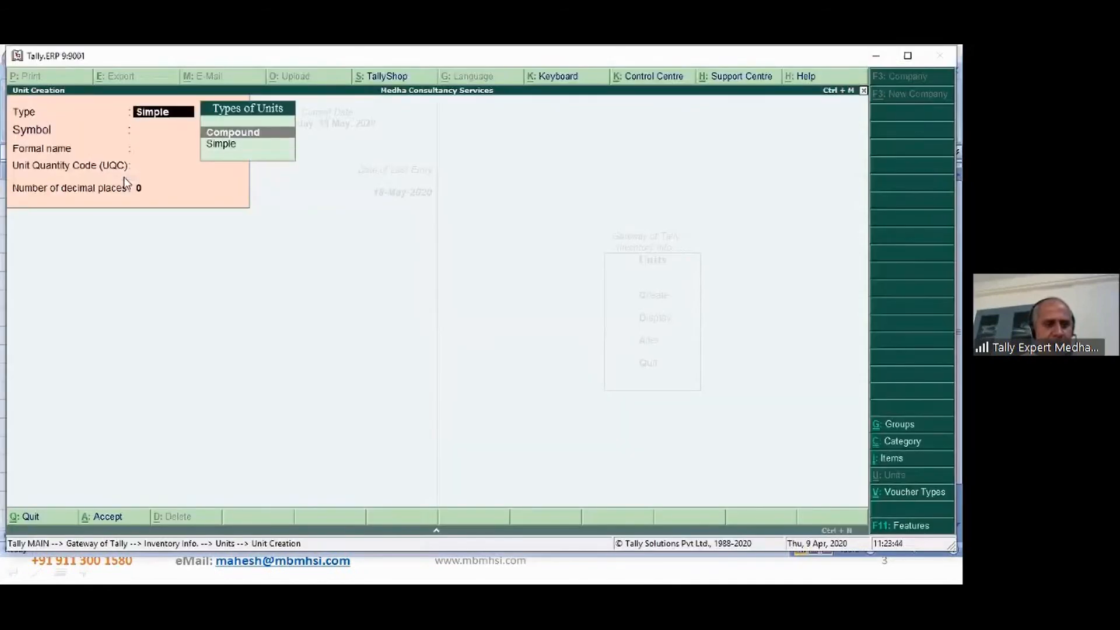
pyautogui.press('Return')
pyautogui.hotkey('alt', 'Tab')
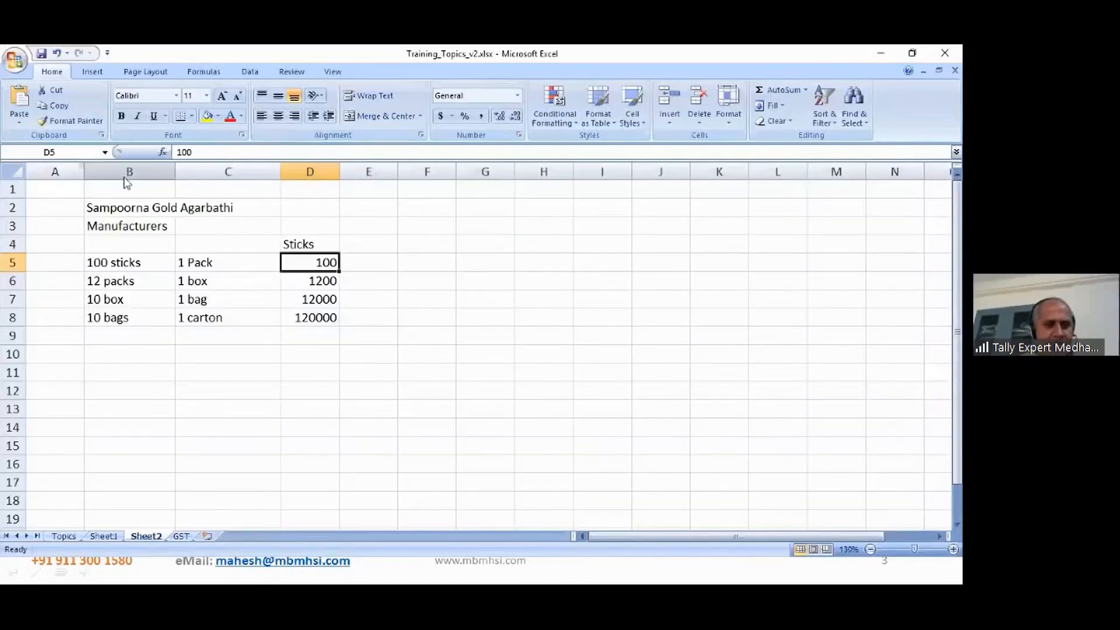
pyautogui.press('Down')
pyautogui.press('Down')
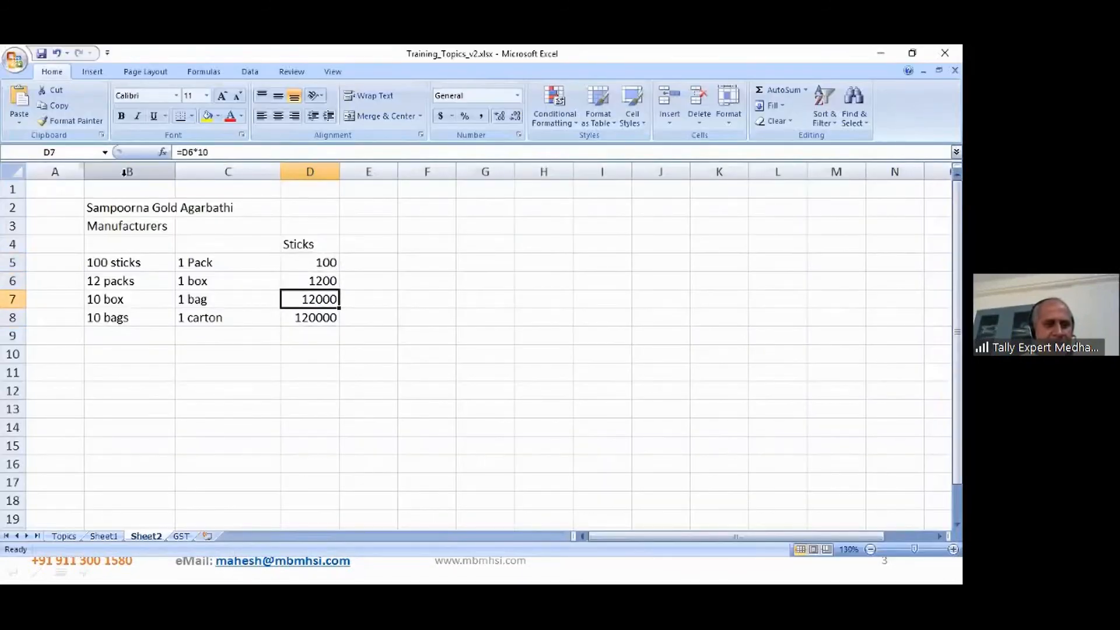
pyautogui.hotkey('alt', 'Tab')
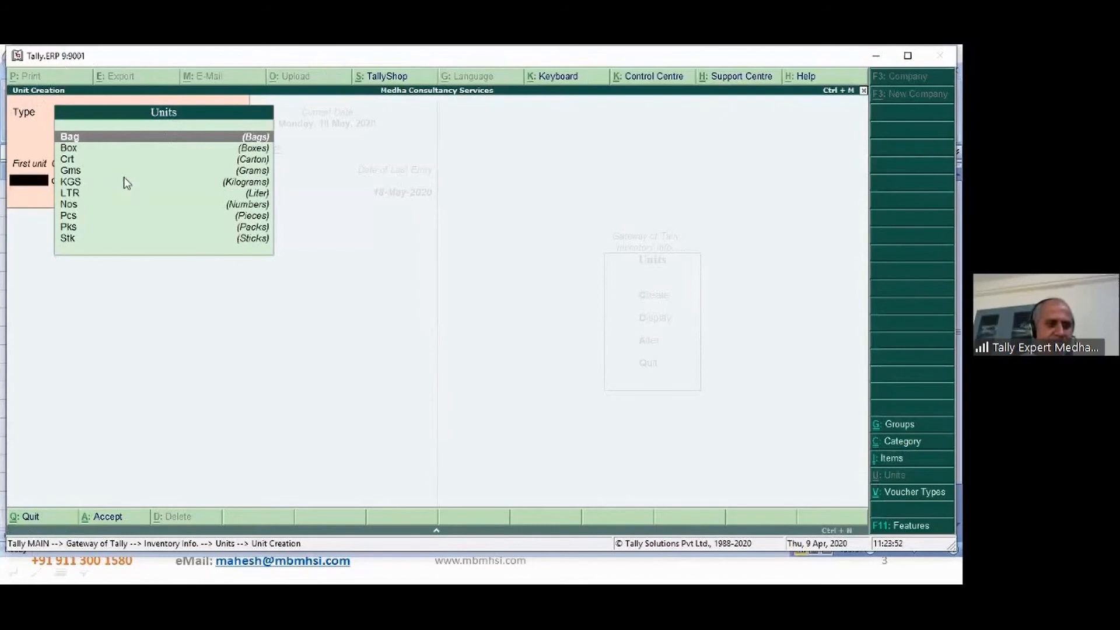
# Define the compound unit as Bag of 12000 Stk and save it.
pyautogui.press('Return')
pyautogui.write('12,00')
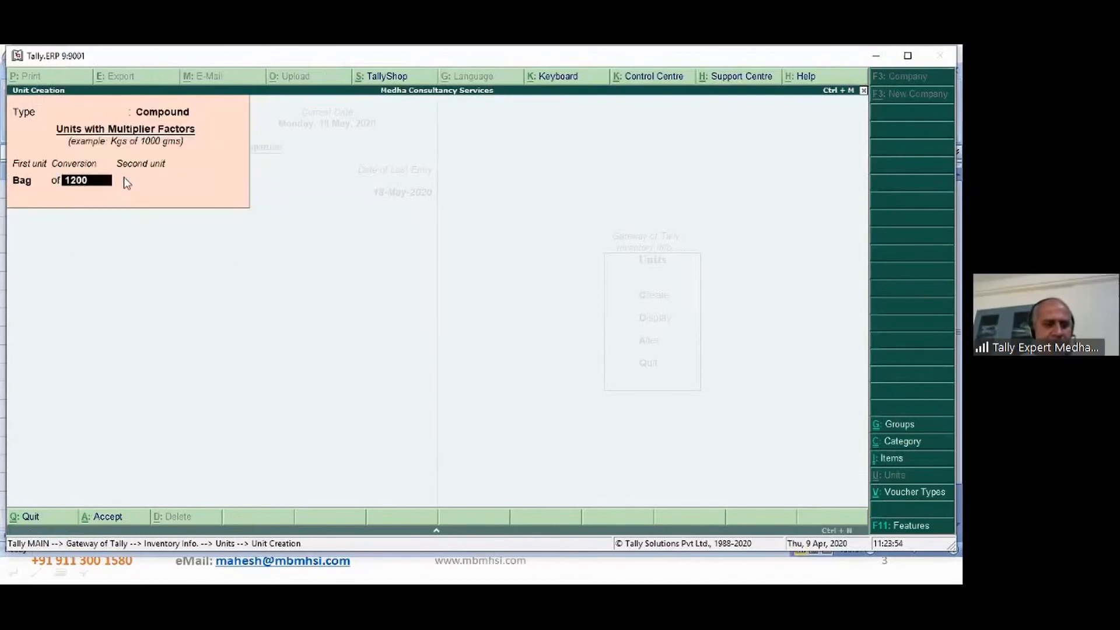
pyautogui.write('0')
pyautogui.press('Return')
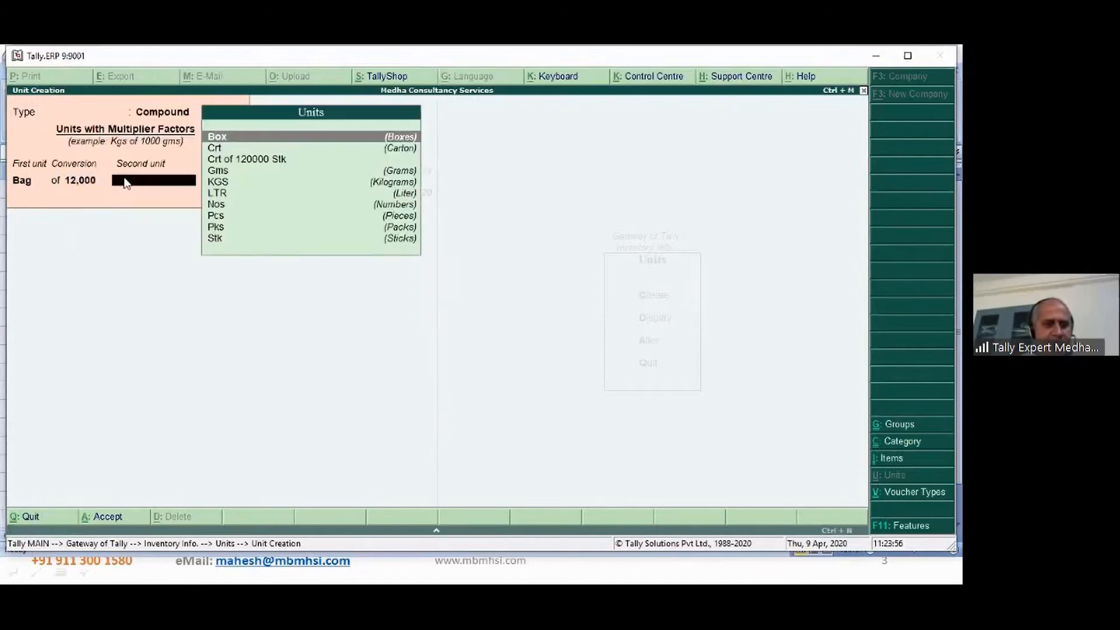
pyautogui.write('stk')
pyautogui.press('Return')
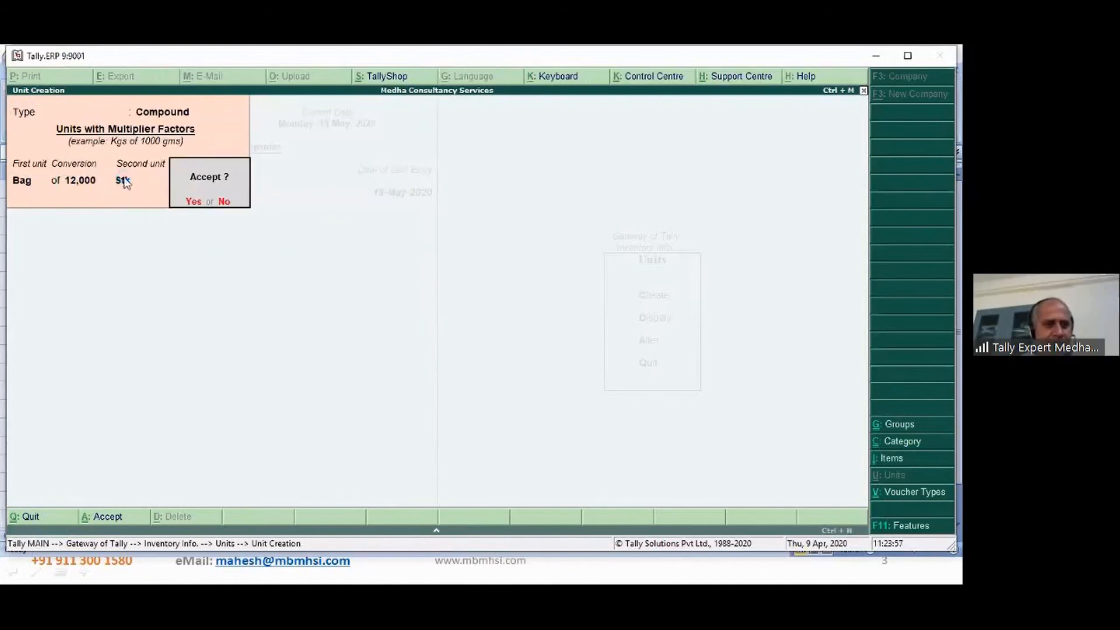
pyautogui.press('n')
# Check the sticks per box in Excel, and create the compound unit Box of 1200 Stk in Tally.
pyautogui.hotkey('alt', 'Tab')
pyautogui.press('Up')
pyautogui.press('Up')
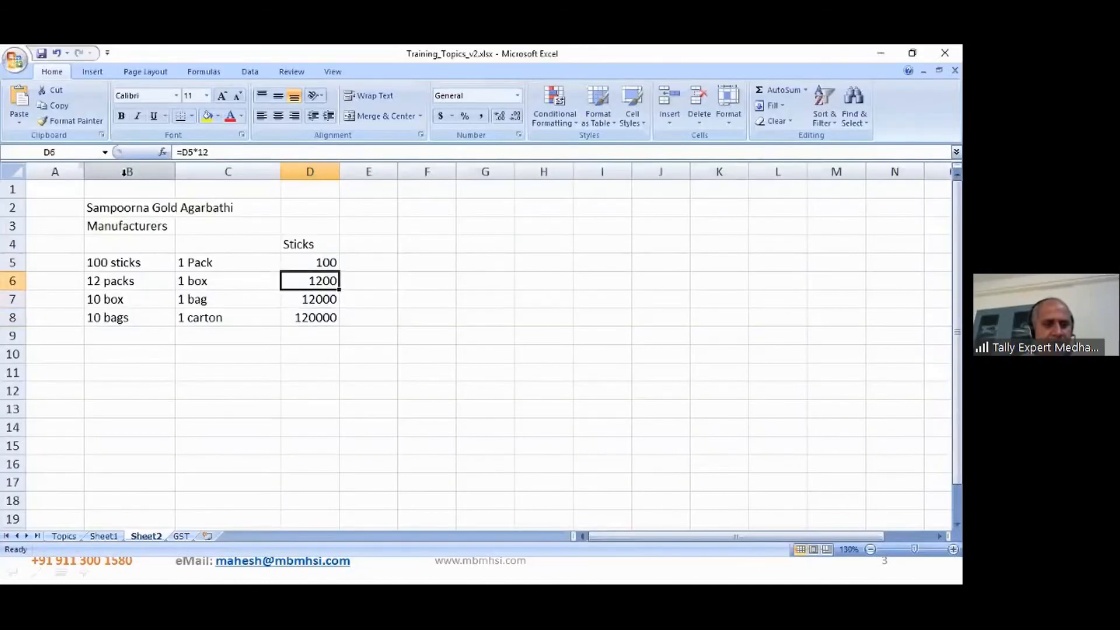
pyautogui.hotkey('alt', 'Tab')
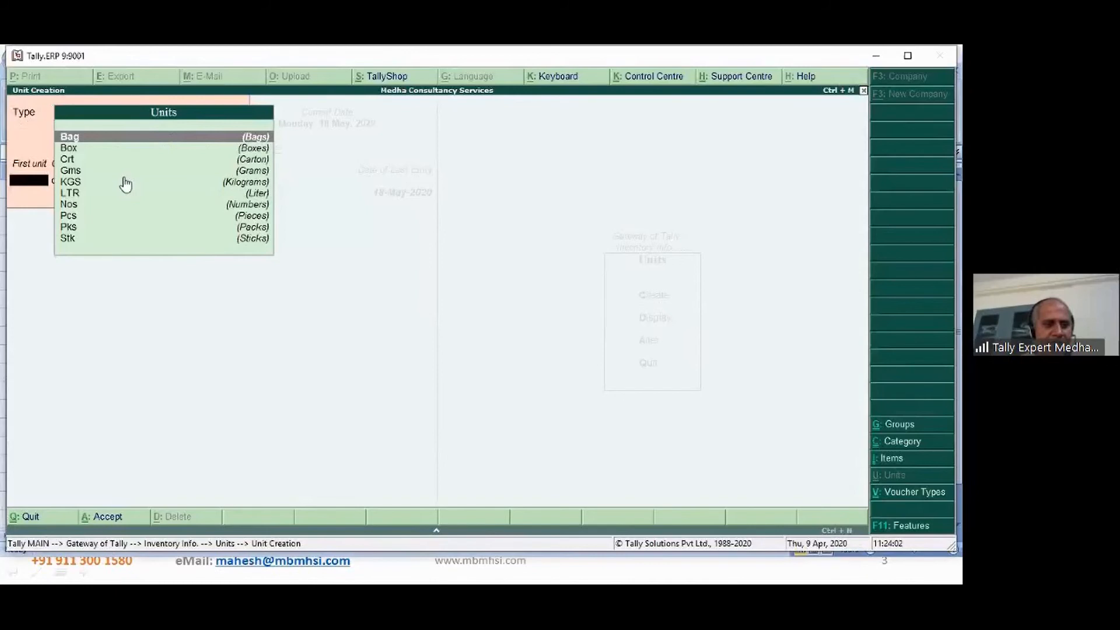
pyautogui.press('Down')
pyautogui.press('Return')
pyautogui.write('1200')
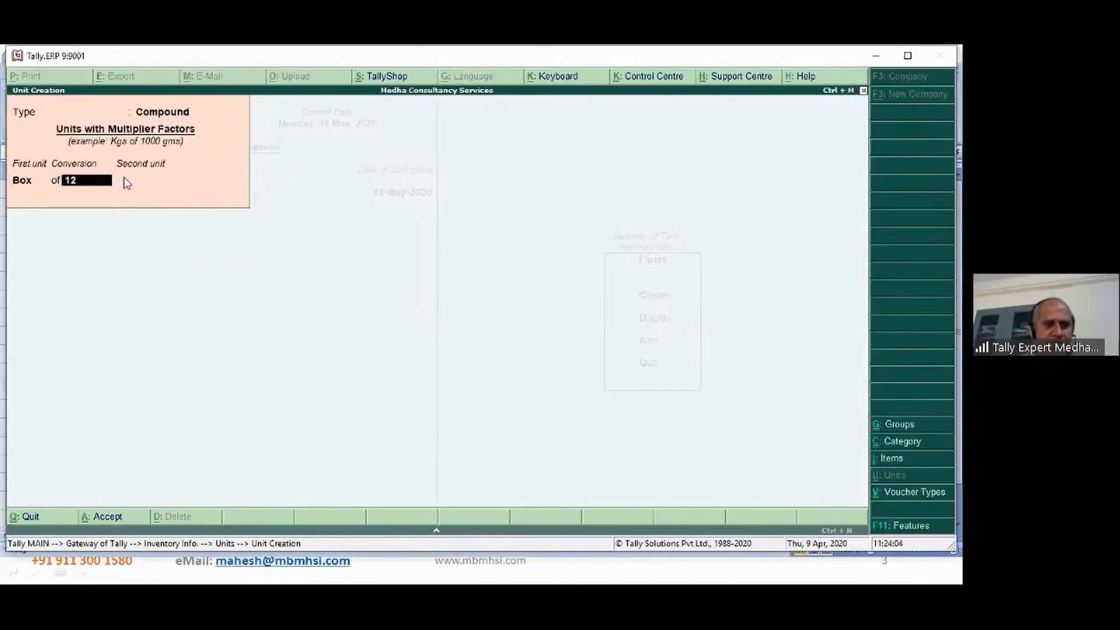
pyautogui.press('Return')
pyautogui.write('s')
pyautogui.press('Return')
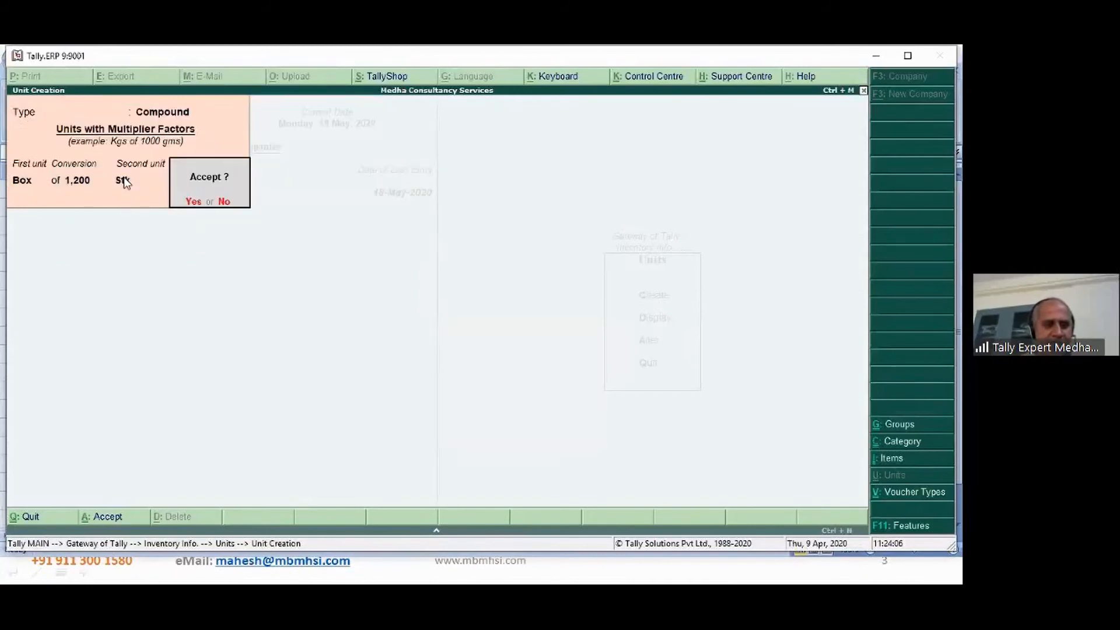
pyautogui.press('Return')
# Check the sticks per pack in Excel, and choose Pks as the next compound unit's first unit in Tally.
pyautogui.hotkey('alt', 'Tab')
pyautogui.press('Up')
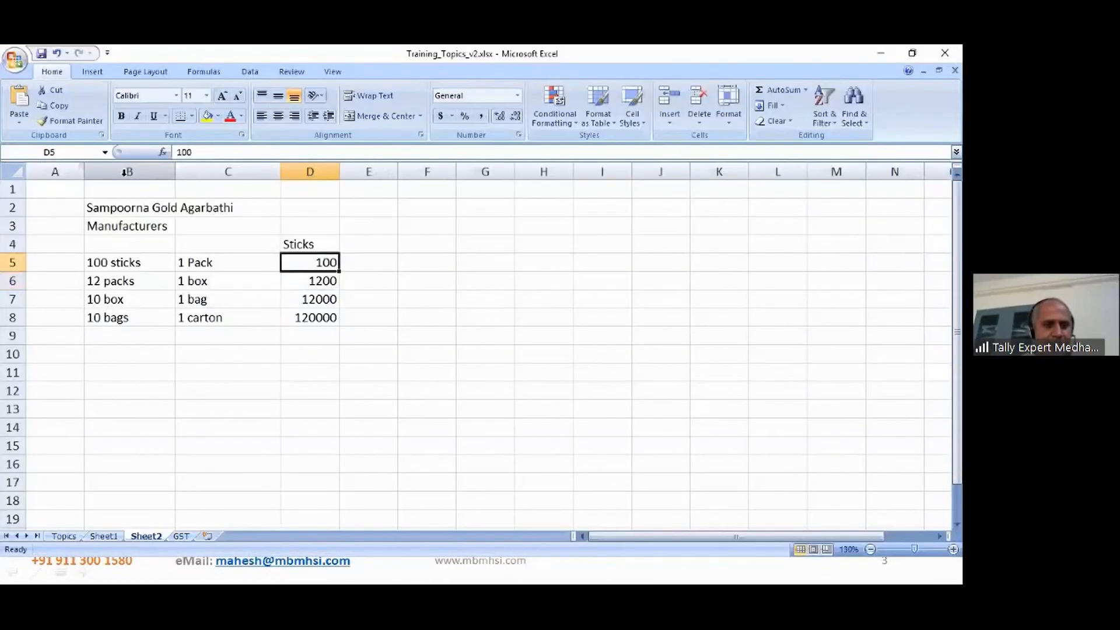
pyautogui.hotkey('alt', 'Tab')
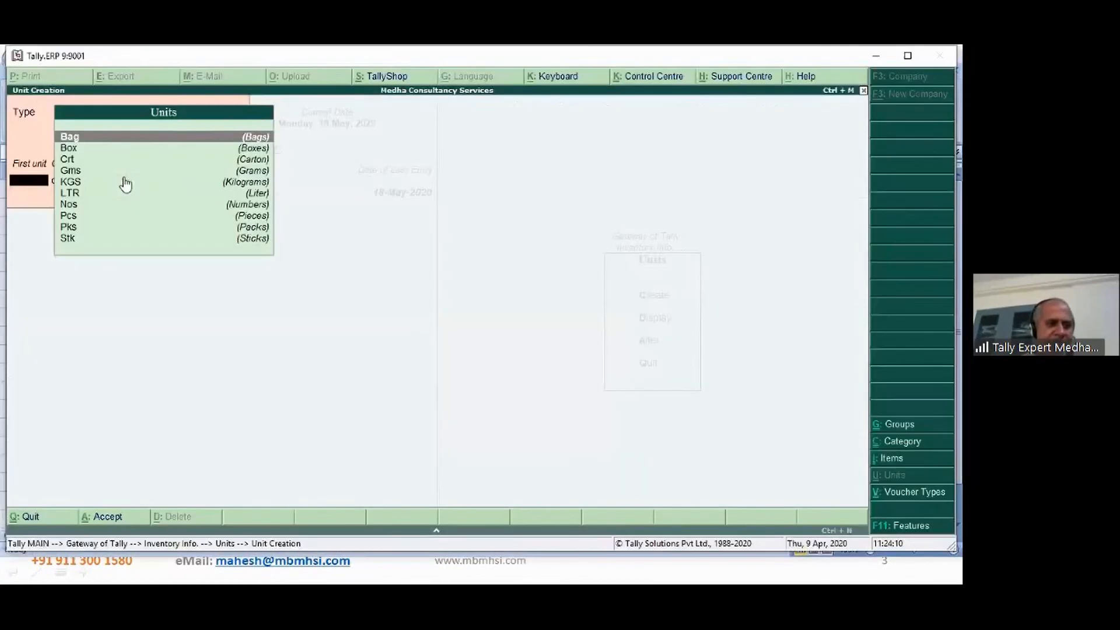
pyautogui.press('Down')
pyautogui.press('Down')
pyautogui.press('Down')
pyautogui.press('Down')
pyautogui.press('Down')
pyautogui.press('Down')
pyautogui.press('Down')
pyautogui.press('Down')
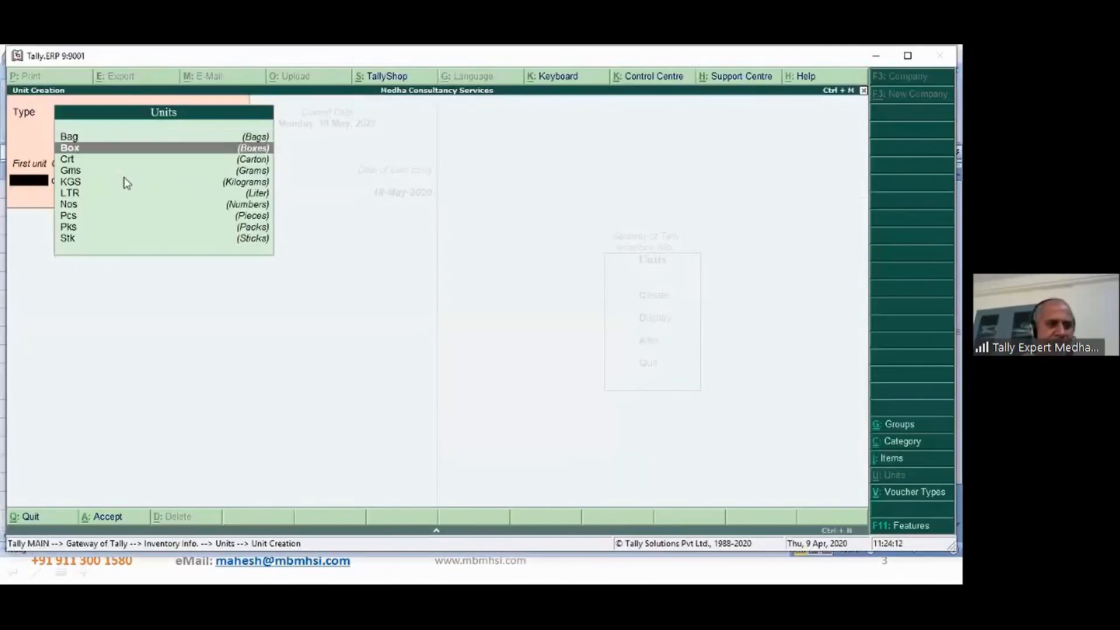
pyautogui.press('Return')
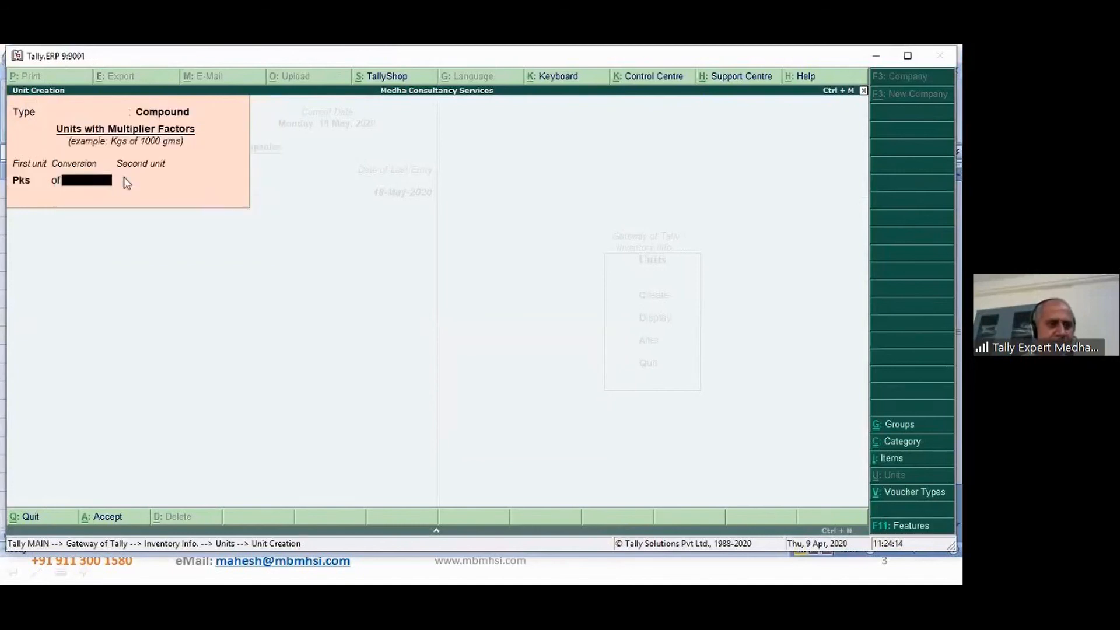
# Complete the compound unit as Pks of 100 Stk, save it and leave unit creation.
pyautogui.hotkey('alt', 'Tab')
pyautogui.hotkey('alt', 'Tab')
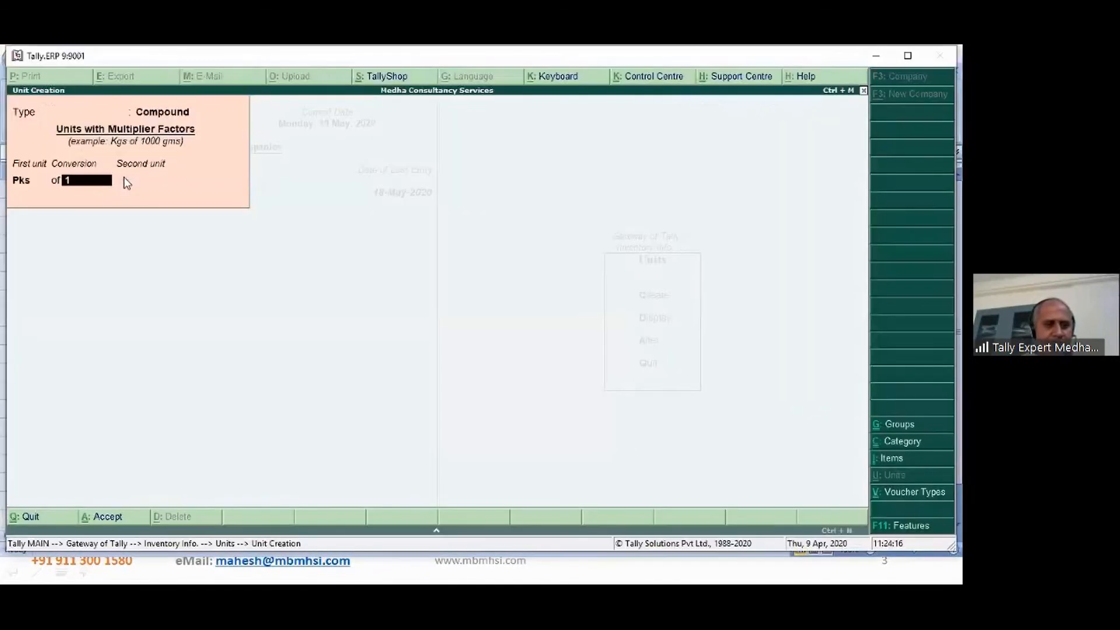
pyautogui.write('100')
pyautogui.press('Return')
pyautogui.write('st')
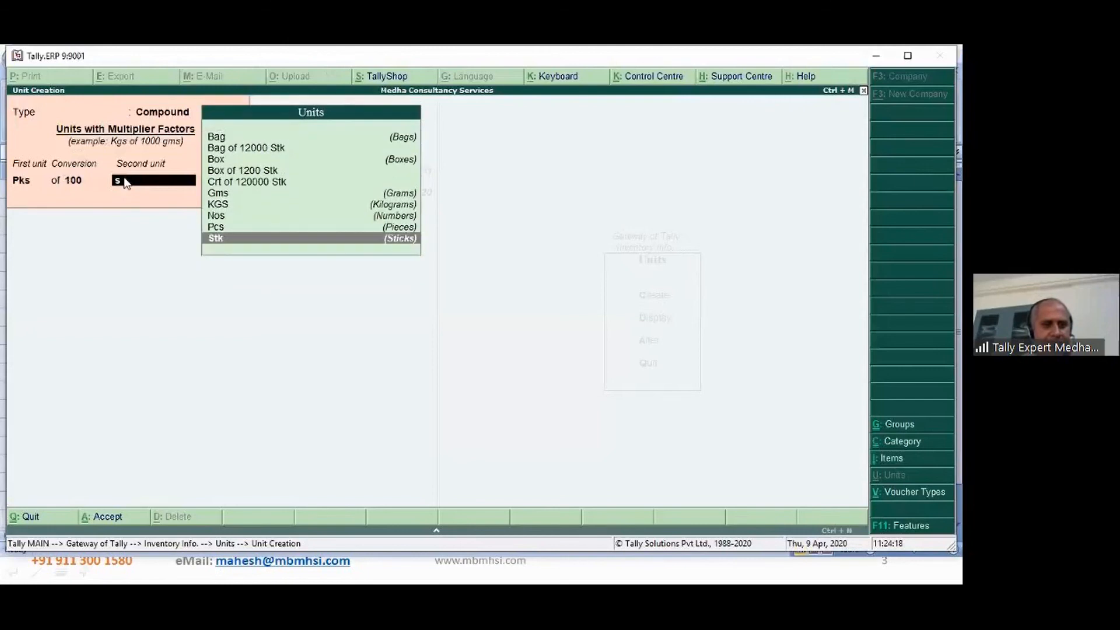
pyautogui.press('Return')
pyautogui.press('Return')
pyautogui.press('Escape')
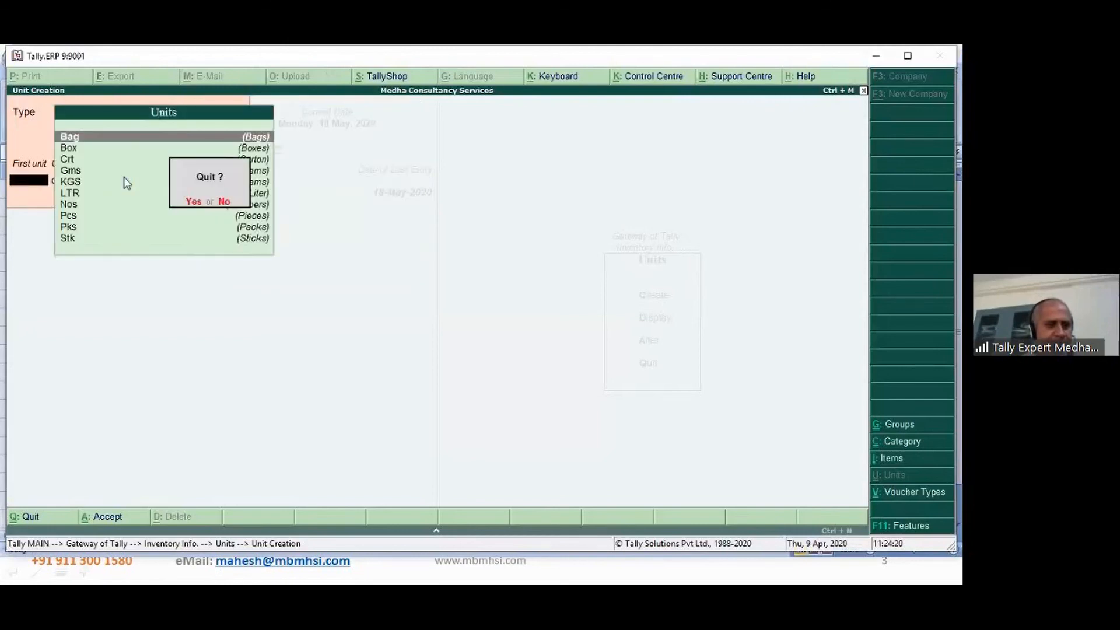
pyautogui.press('Return')
# Review the existing simple and compound units in the units display list, from Bag of 12000 Stk to Pks of 100 Stk.
pyautogui.press('Down')
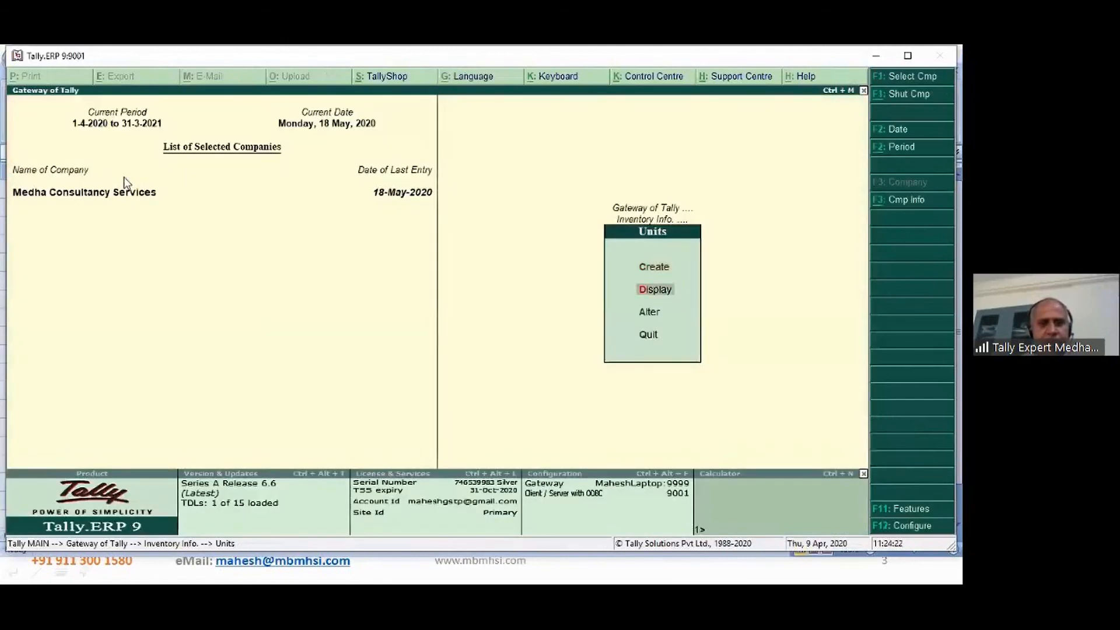
pyautogui.press('Return')
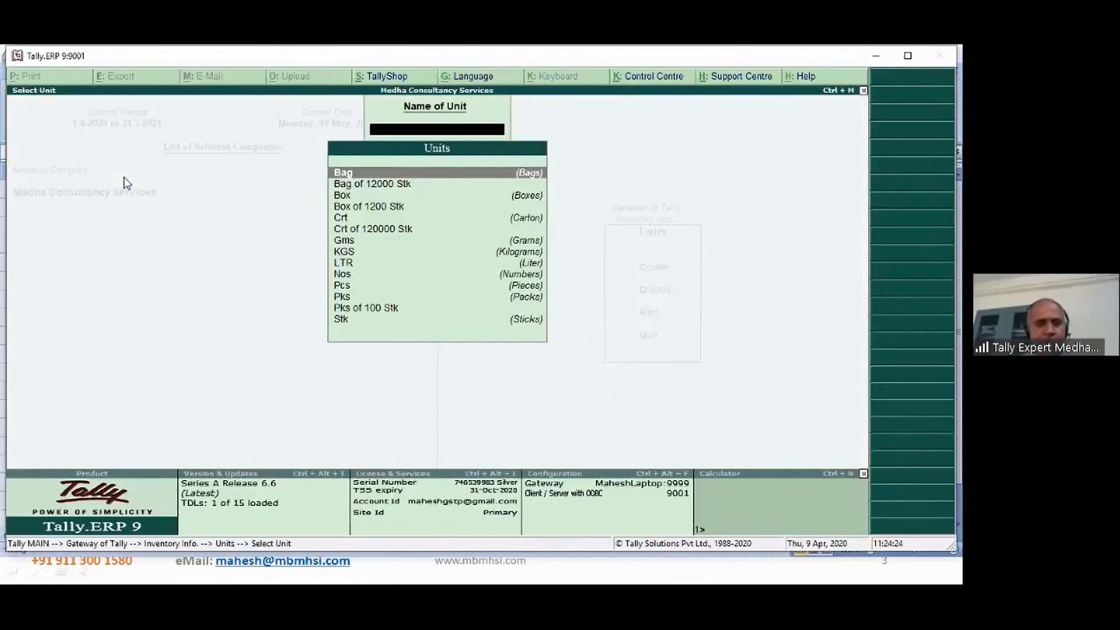
pyautogui.press('Down')
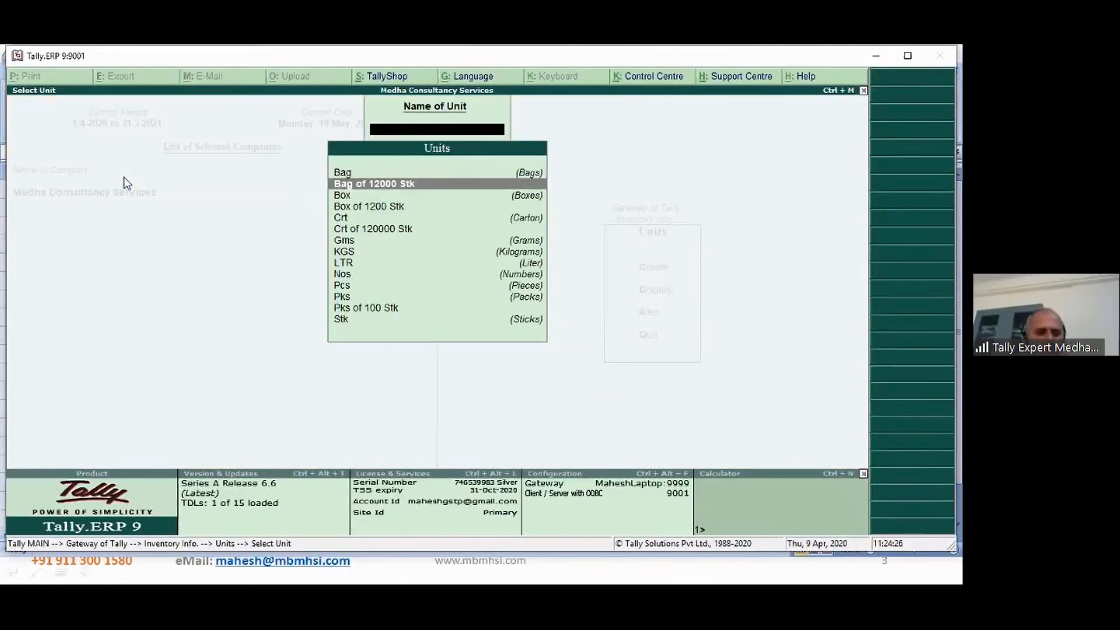
pyautogui.press('Down')
pyautogui.press('Down')
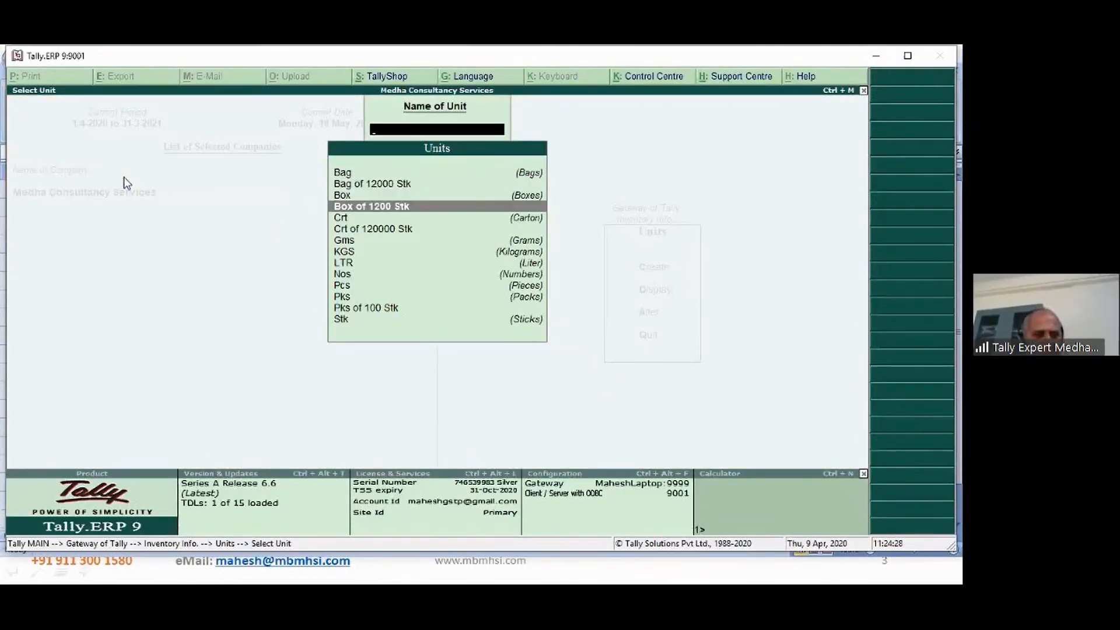
pyautogui.press('Down')
pyautogui.press('Down')
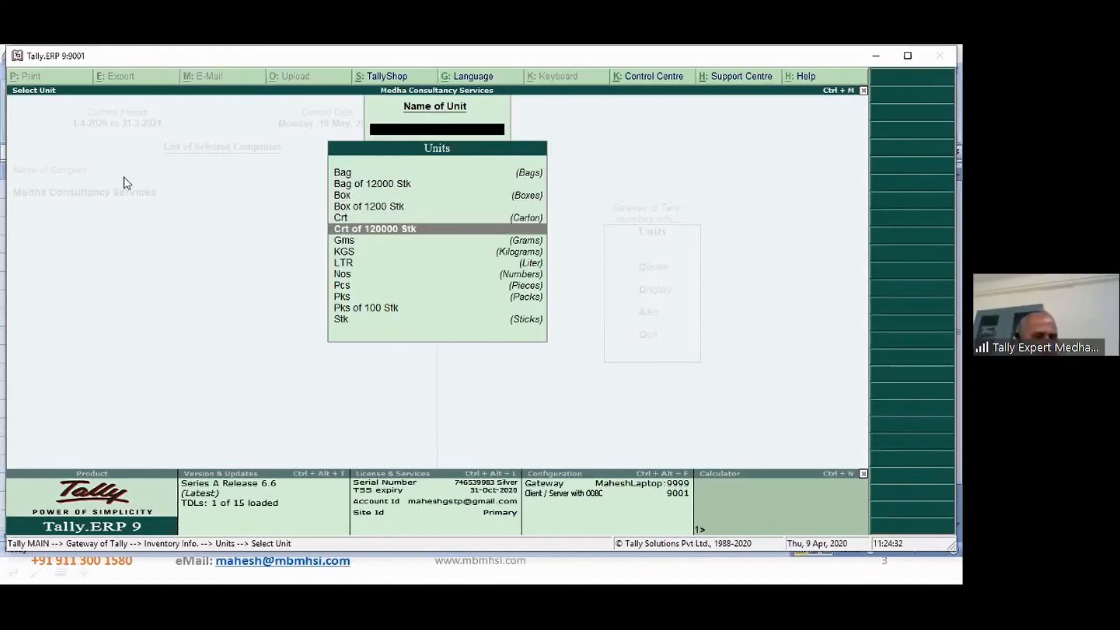
pyautogui.press('Down')
pyautogui.press('Down')
pyautogui.press('Down')
pyautogui.press('Down')
pyautogui.press('Down')
pyautogui.press('Down')
pyautogui.press('Down')
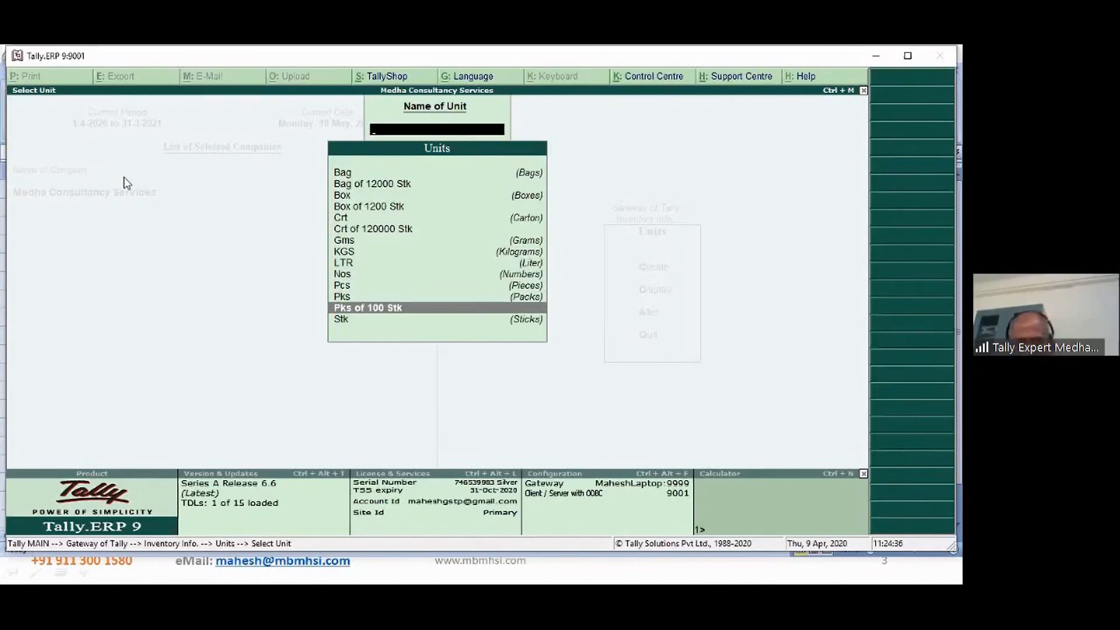
pyautogui.press('Escape')
pyautogui.press('Escape')
pyautogui.press('Escape')
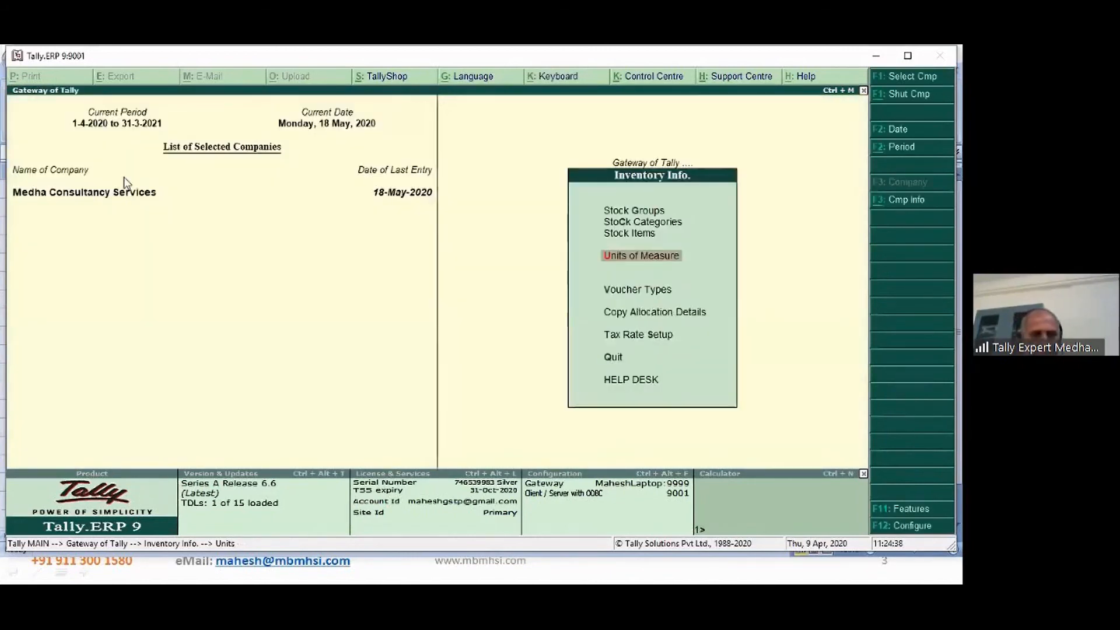
# Open the creation form for a new single stock item from the inventory masters.
pyautogui.press('Down')
pyautogui.press('Up')
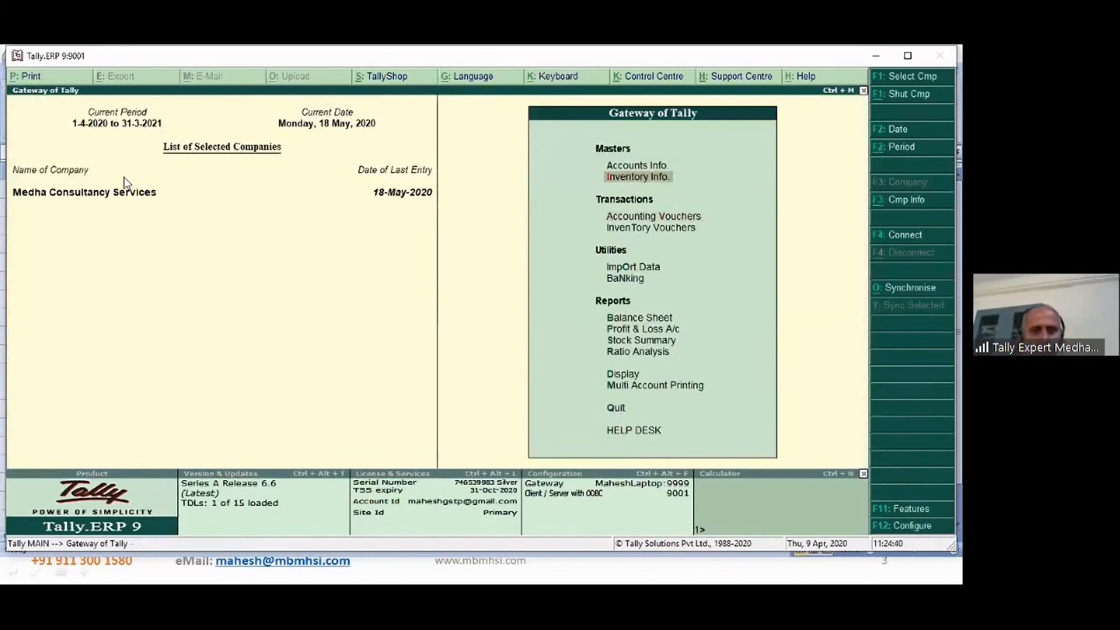
pyautogui.press('Return')
pyautogui.press('Down')
pyautogui.press('Down')
pyautogui.press('Return')
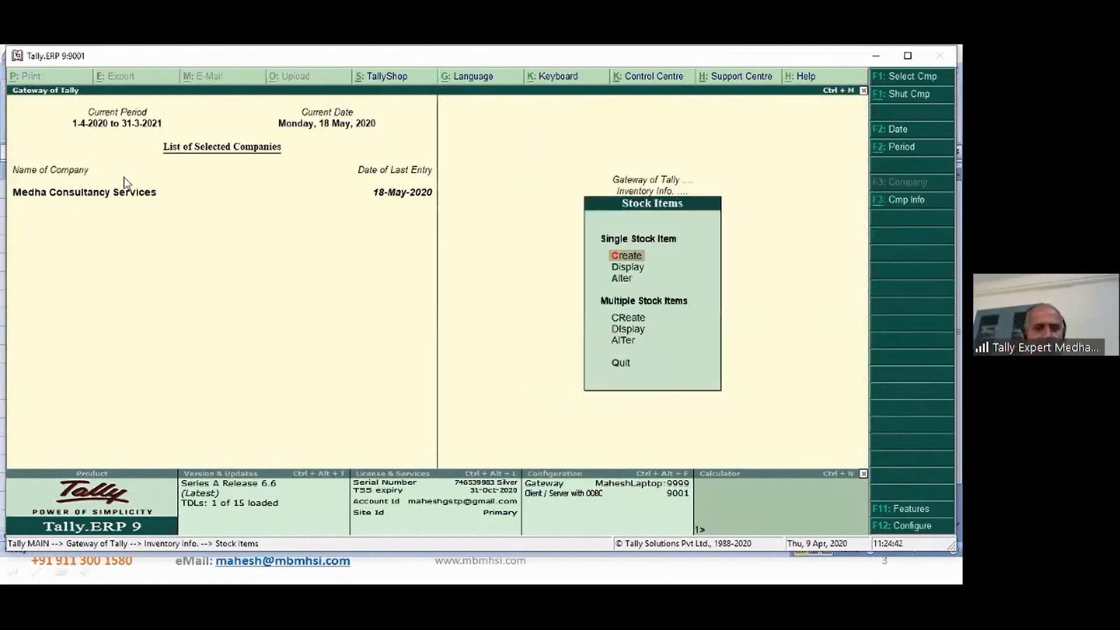
pyautogui.press('Return')
# Name the stock item Sampoorna Gold Agarbhathi, keeping it under Primary with category Not Applicable.
pyautogui.write('S')
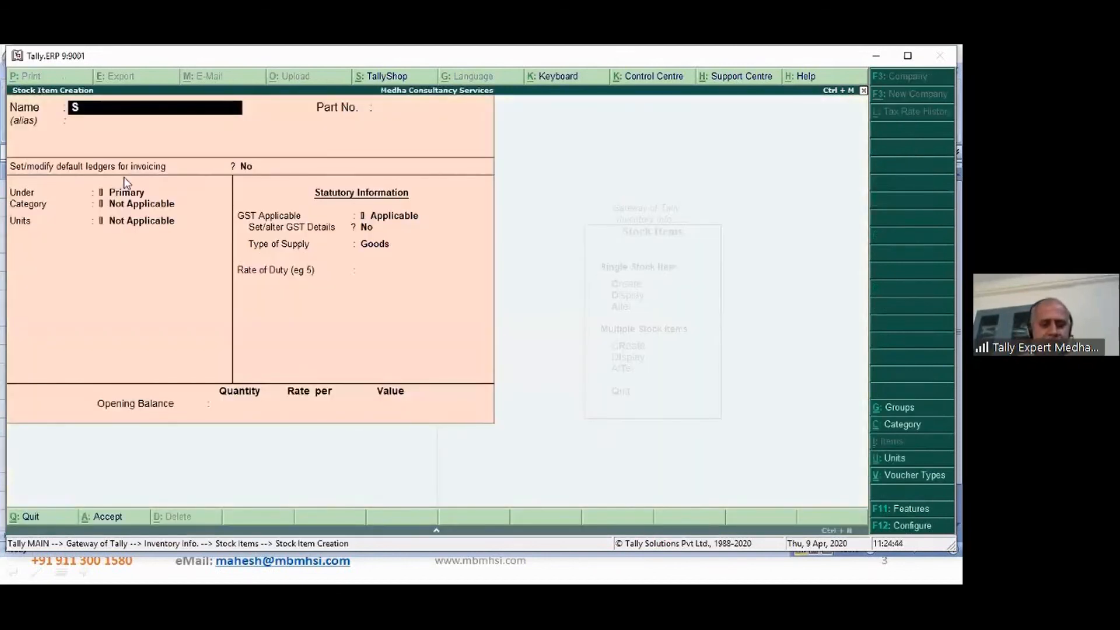
pyautogui.write('ampoor')
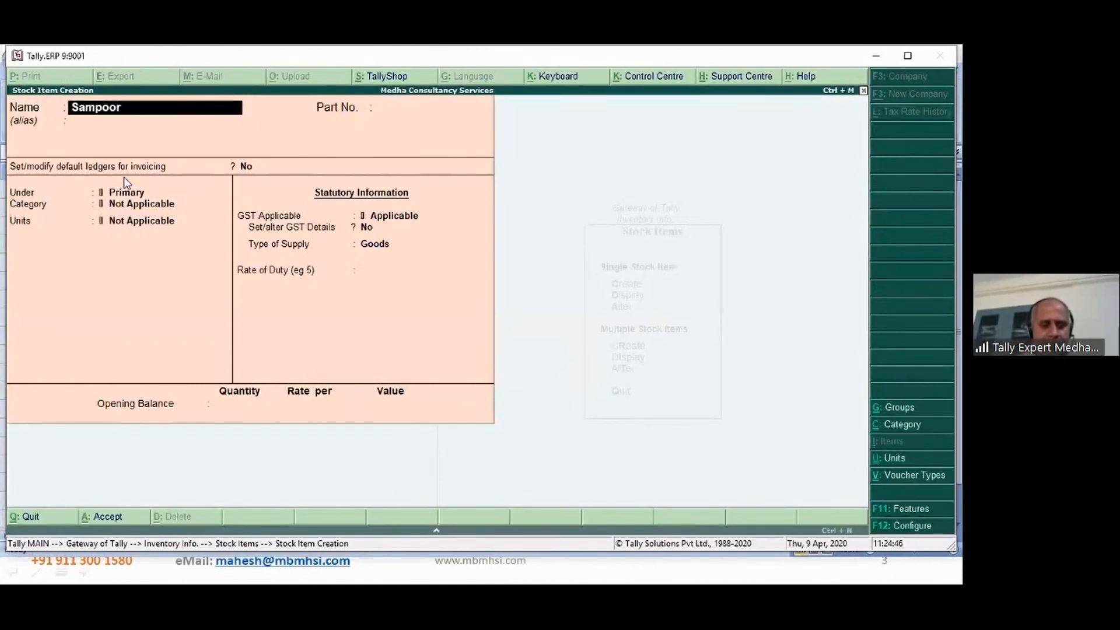
pyautogui.write('na Gold')
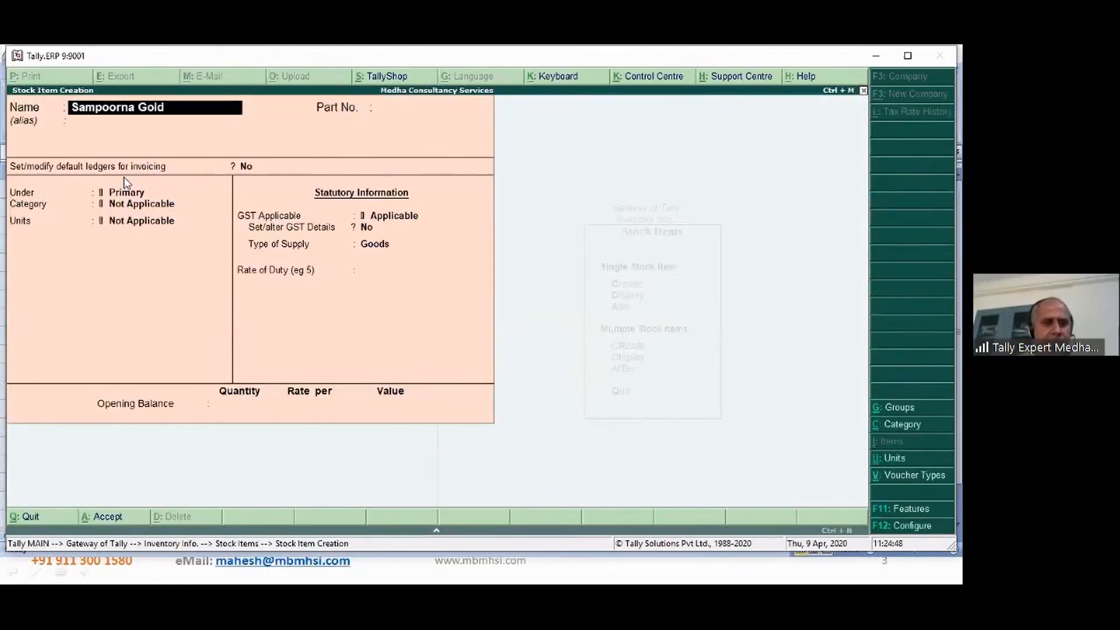
pyautogui.write(' Agarbhathi')
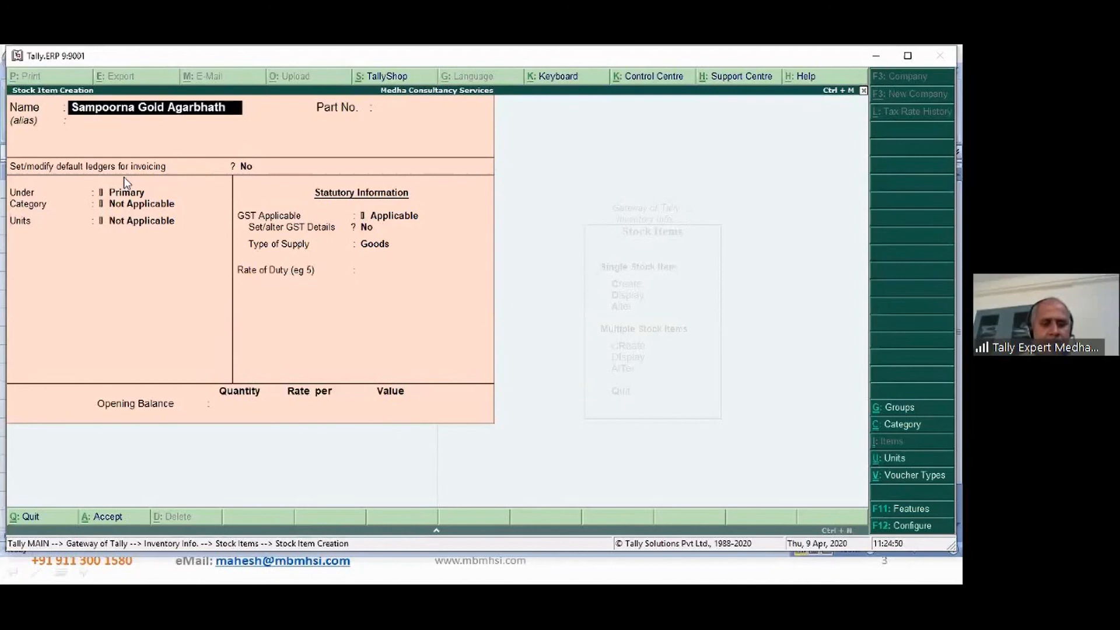
pyautogui.press('Return')
pyautogui.press('Return')
pyautogui.press('Return')
pyautogui.press('Return')
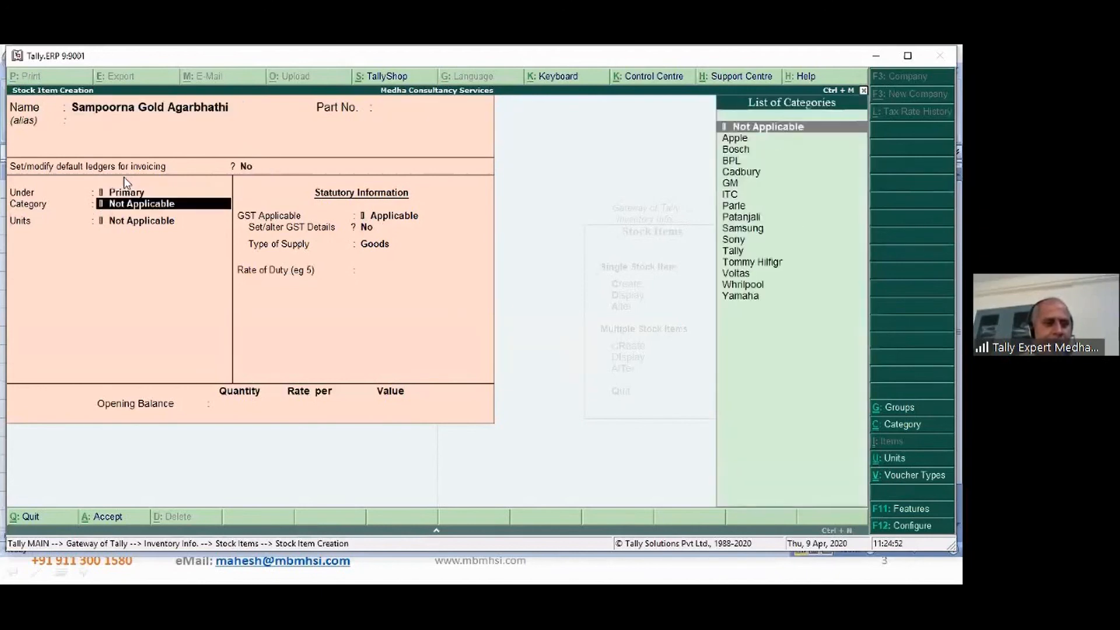
pyautogui.press('Return')
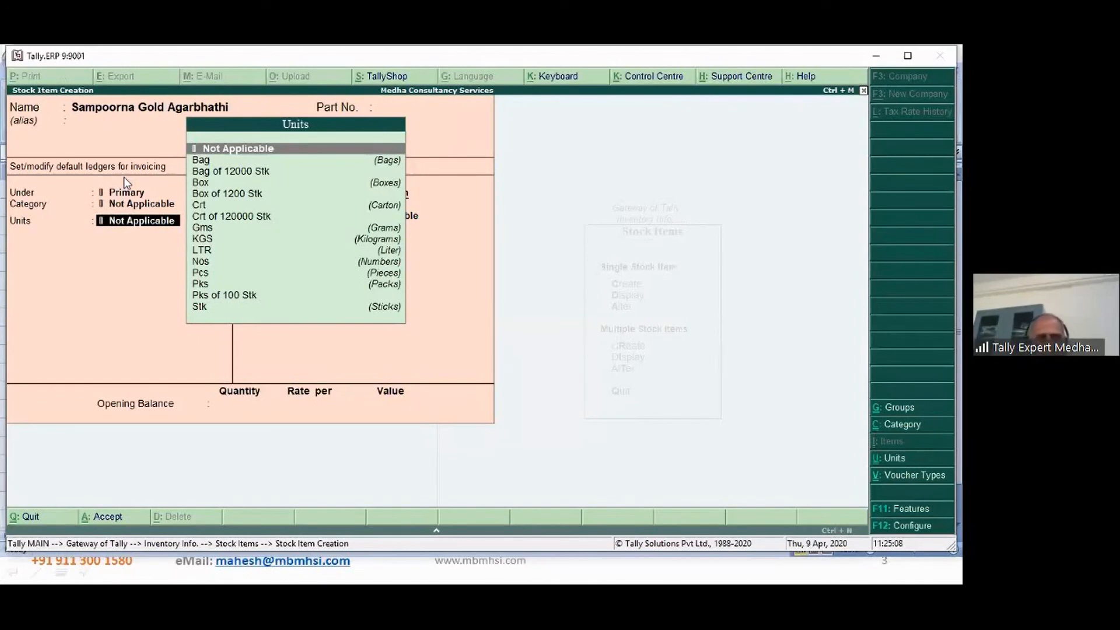
# Set the stock item's main unit to the compound unit Crt of 120000 Stk.
pyautogui.press('Down')
pyautogui.press('Down')
pyautogui.press('Down')
pyautogui.press('Down')
pyautogui.press('Down')
pyautogui.press('Down')
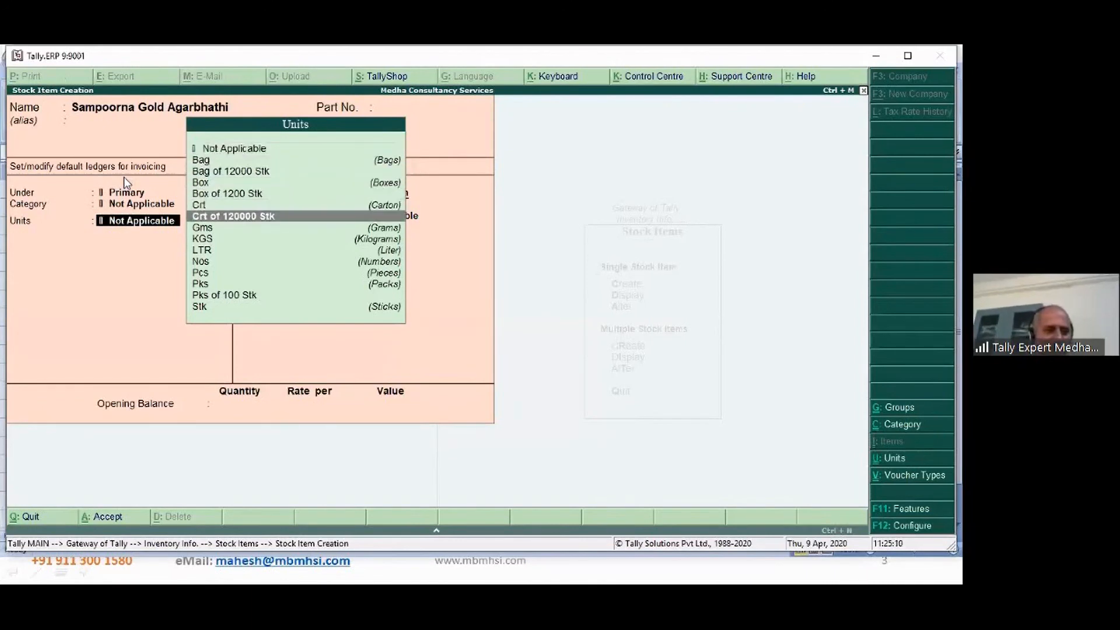
pyautogui.press('Return')
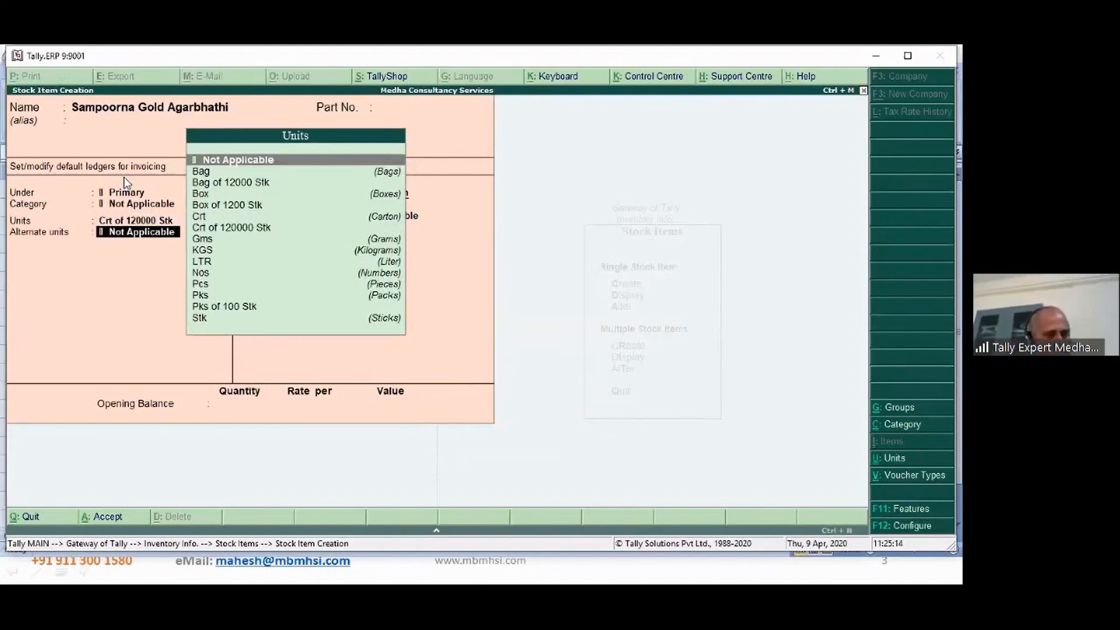
# Check the Sampoorna Gold Agarbathi packing levels and stick counts in the Excel workbook, and return to Tally.
pyautogui.hotkey('alt', 'Tab')
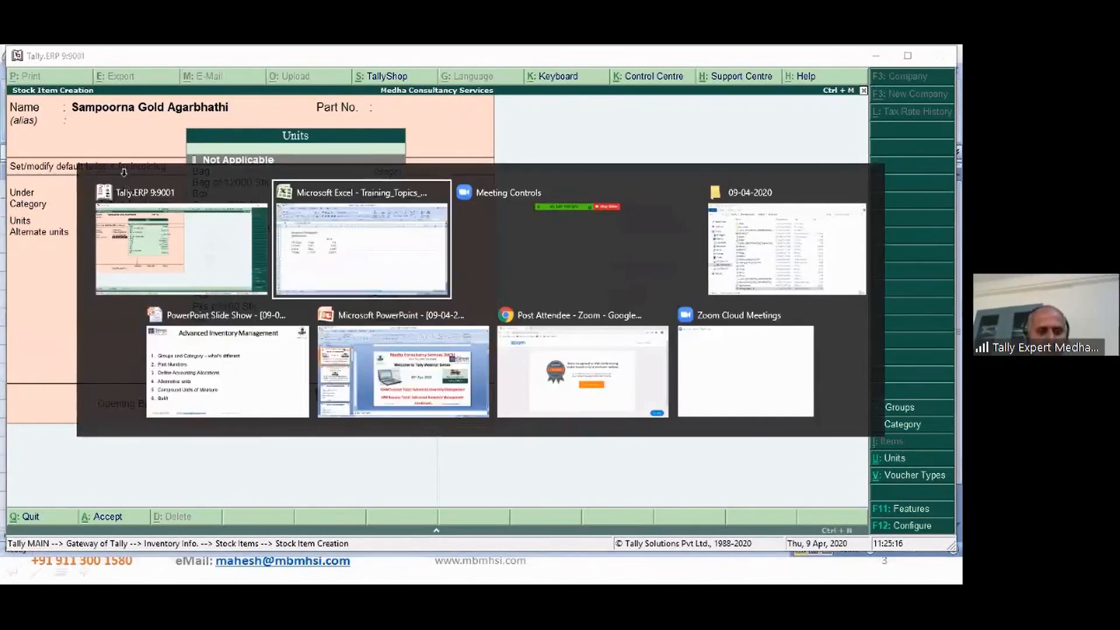
pyautogui.press('Down')
pyautogui.press('Down')
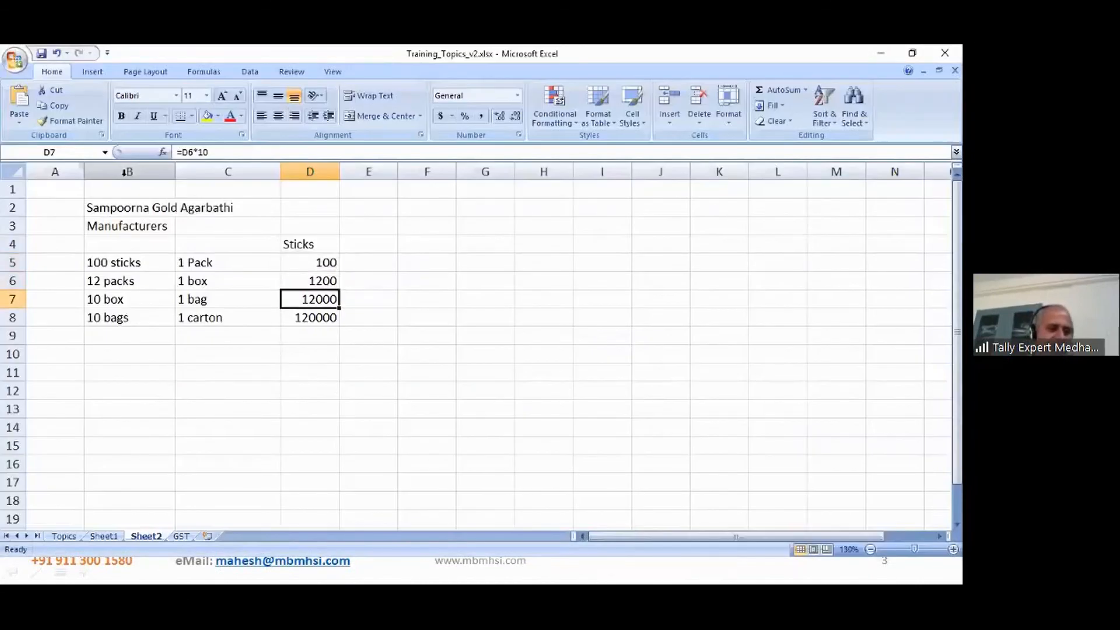
pyautogui.press('Left')
pyautogui.press('Right')
pyautogui.press('Right')
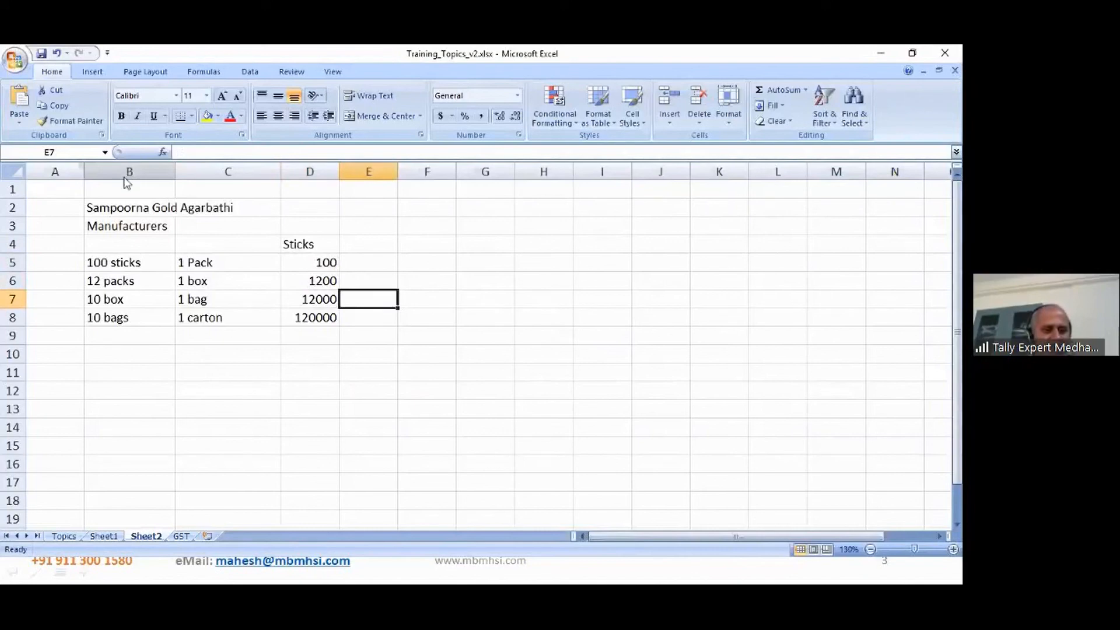
pyautogui.hotkey('alt', 'Tab')
# Try to use the compound unit Bag of 12000 Stk as the stock item's alternate unit.
pyautogui.press('Down')
pyautogui.press('Down')
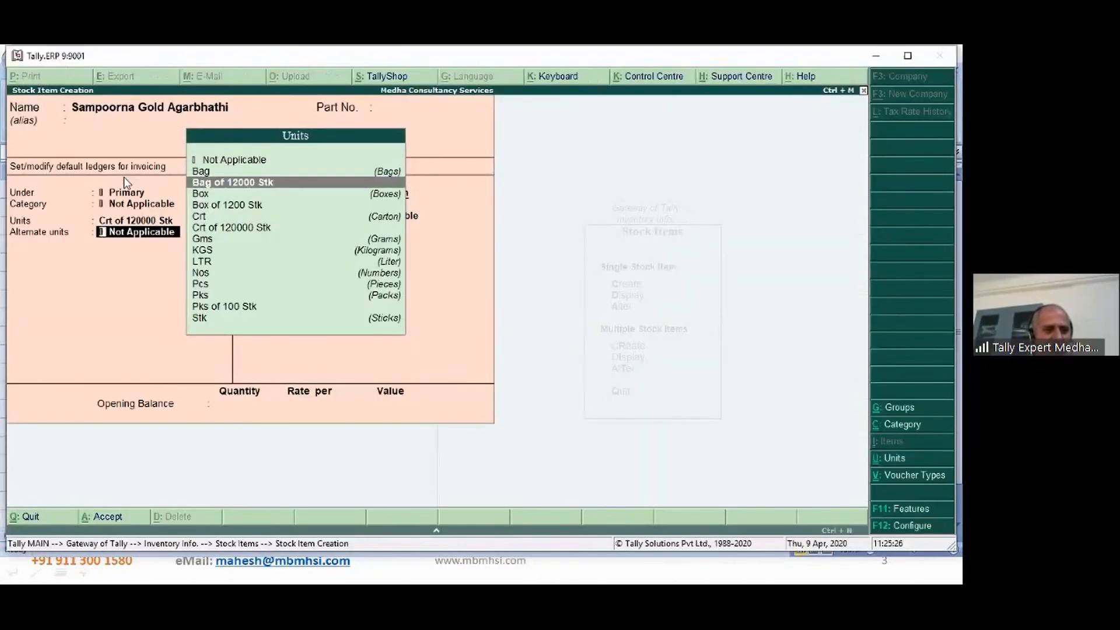
pyautogui.press('Return')
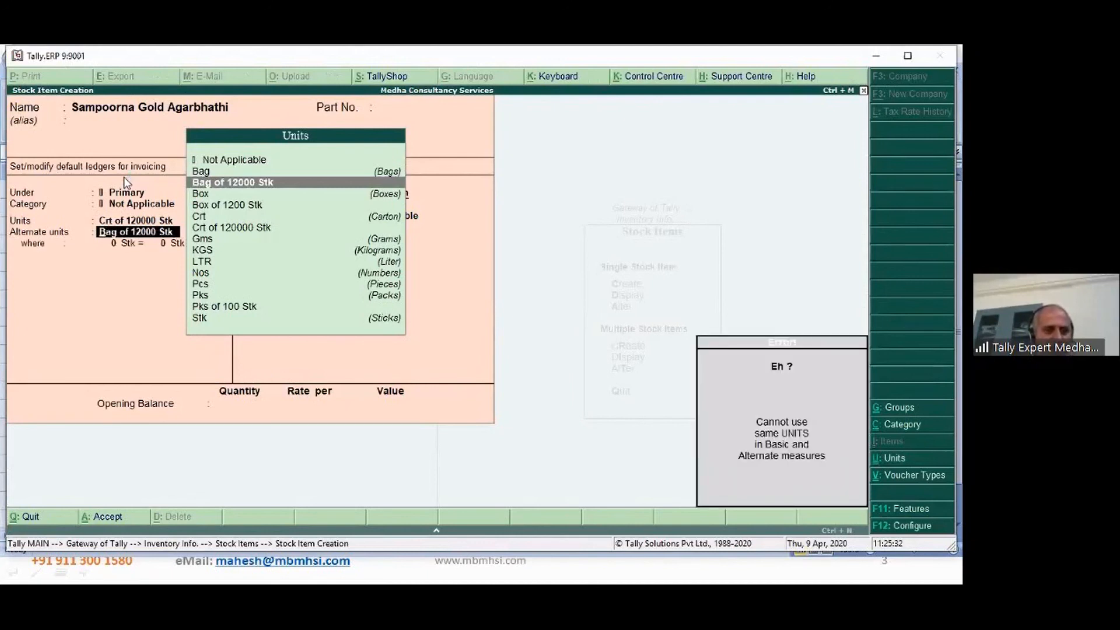
# Choose the simple unit Bag as the alternate unit and define the conversion as 1 Bag = 12000 Stk.
pyautogui.press('Up')
pyautogui.press('Return')
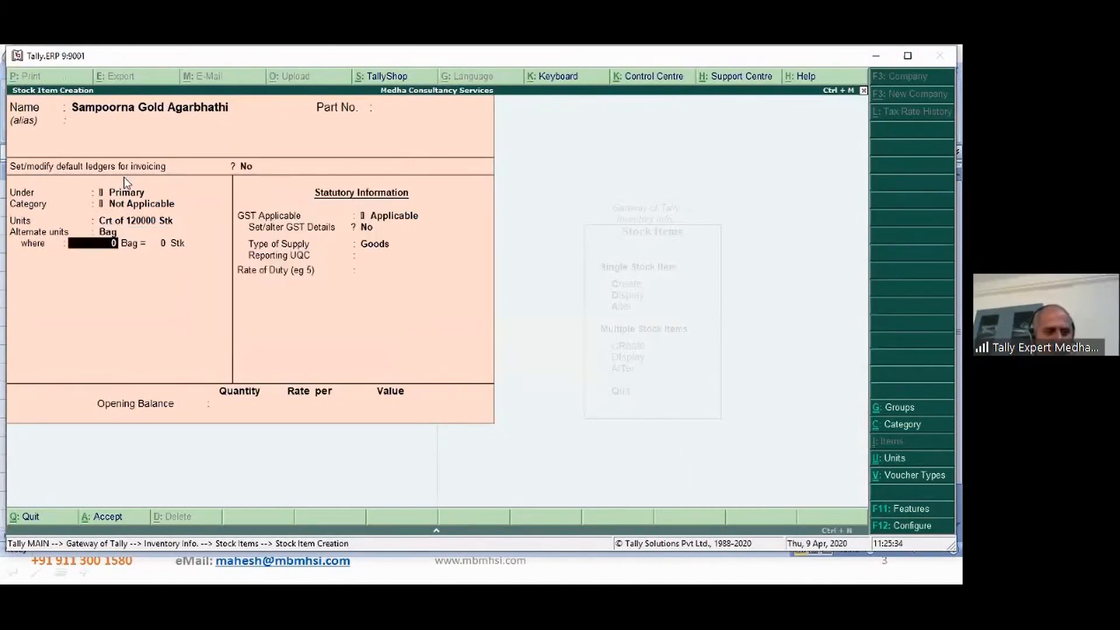
pyautogui.write('1')
pyautogui.press('Return')
pyautogui.write('12')
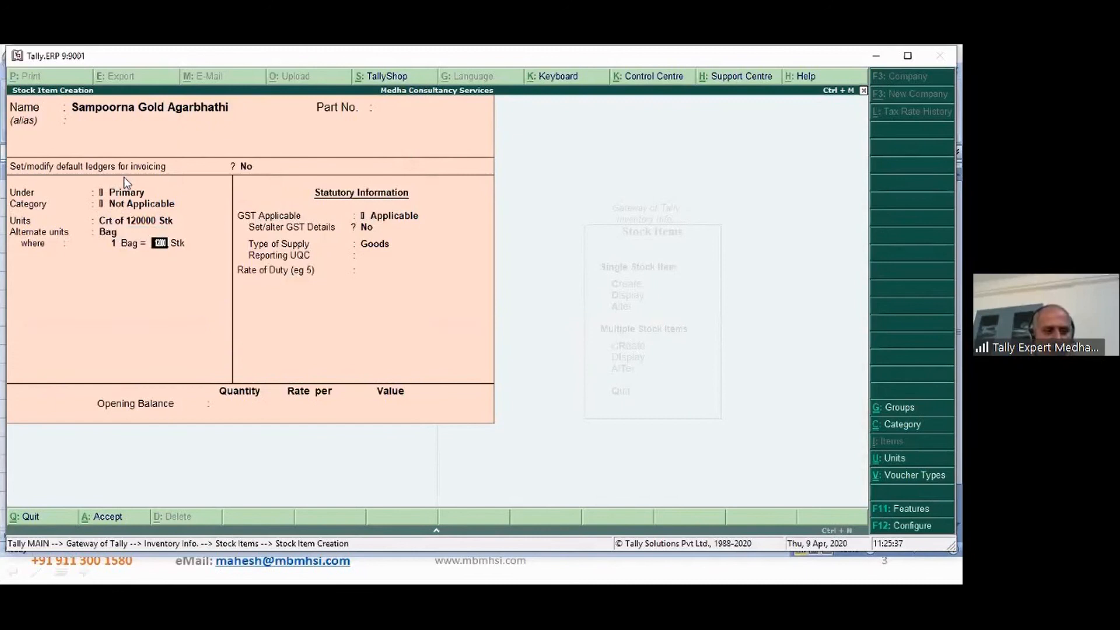
pyautogui.press('Return')
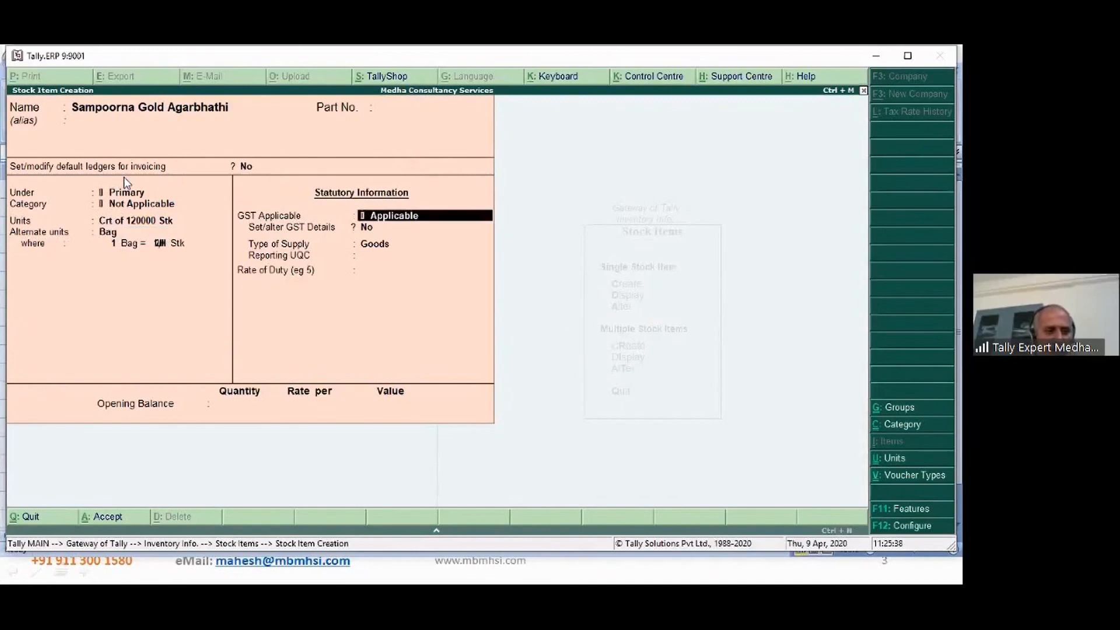
# Keep GST applicable, enable GST details and enter HSN/SAC 34324343, calculation on value and taxability Taxable.
pyautogui.press('Return')
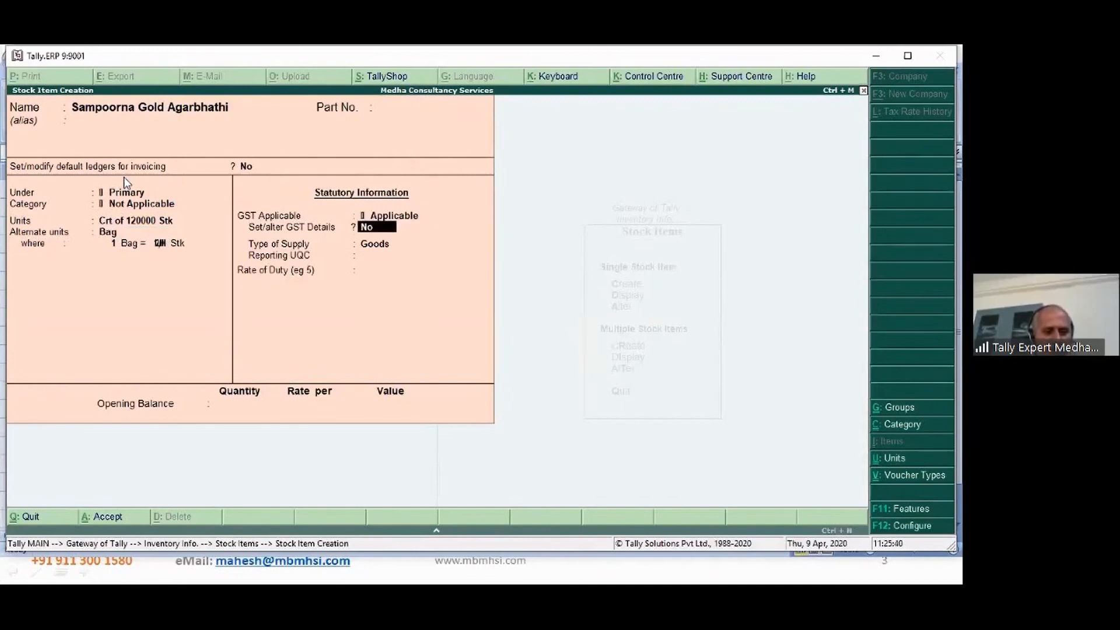
pyautogui.write('y')
pyautogui.press('Return')
pyautogui.press('Return')
pyautogui.write('34324343')
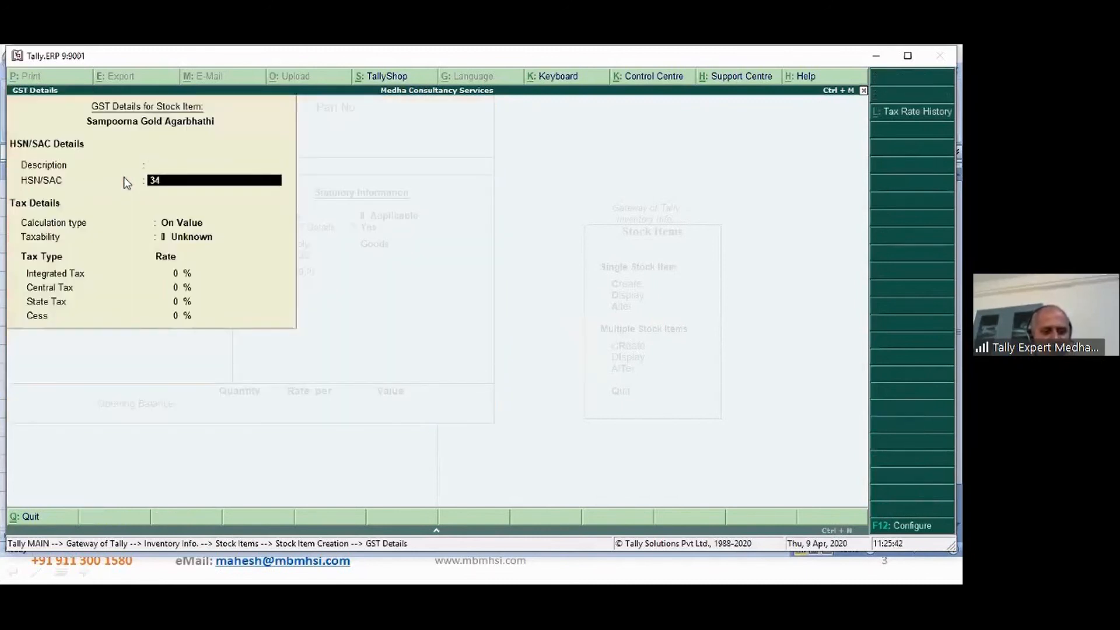
pyautogui.press('Return')
pyautogui.press('Down')
pyautogui.press('Down')
pyautogui.press('Down')
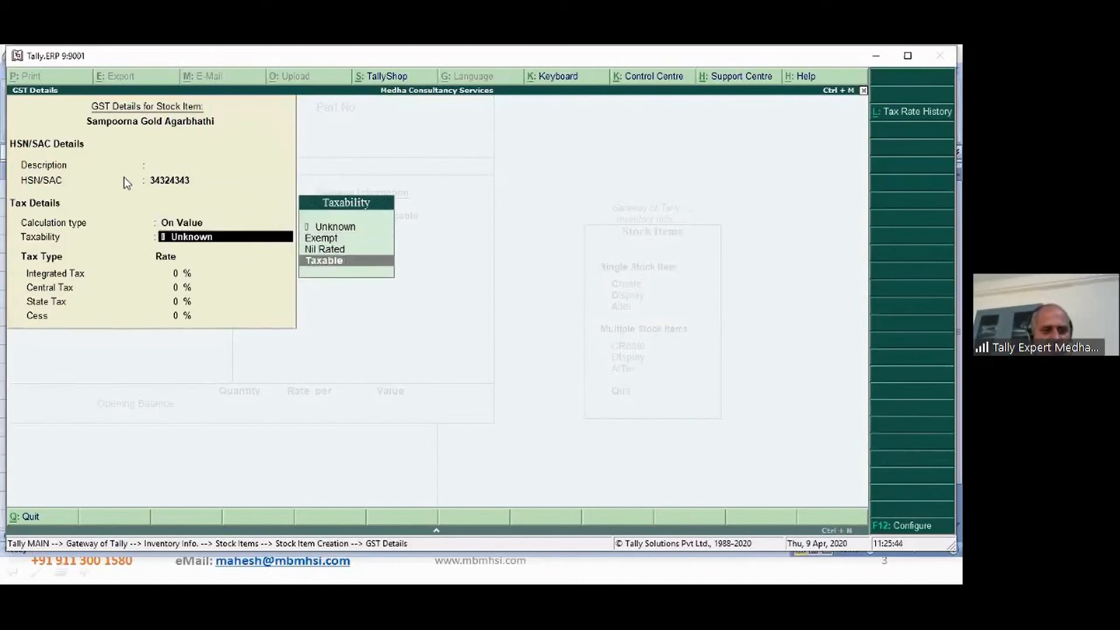
pyautogui.press('Return')
# Set the integrated tax rate to 5%, accept the GST details and keep the type of supply as Goods.
pyautogui.write('12')
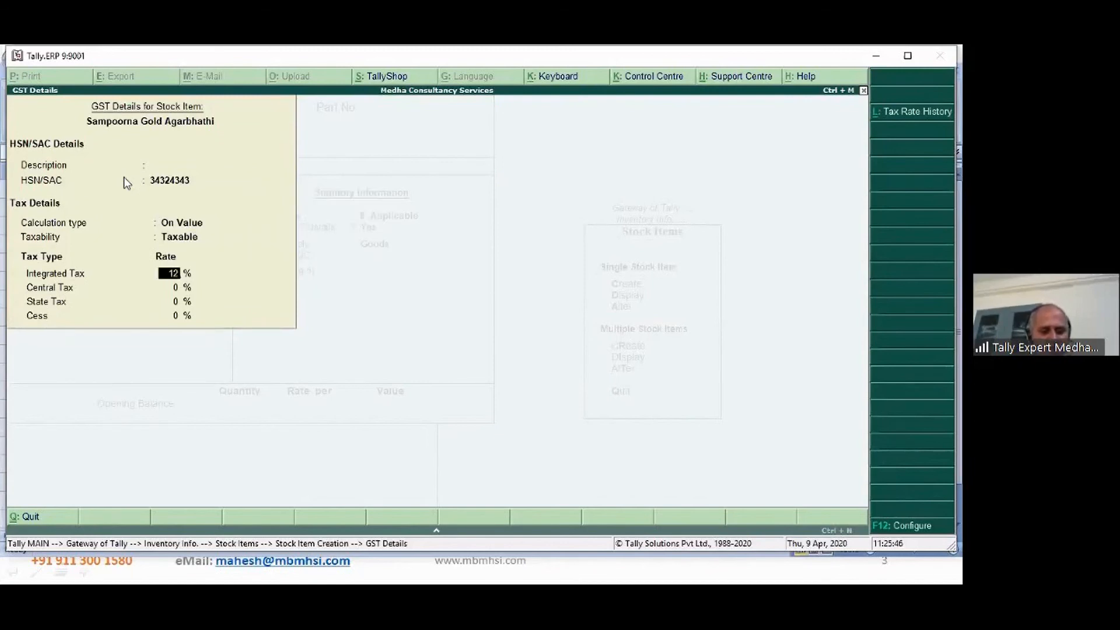
pyautogui.press('Return')
pyautogui.press('BackSpace')
pyautogui.write('5')
pyautogui.press('Return')
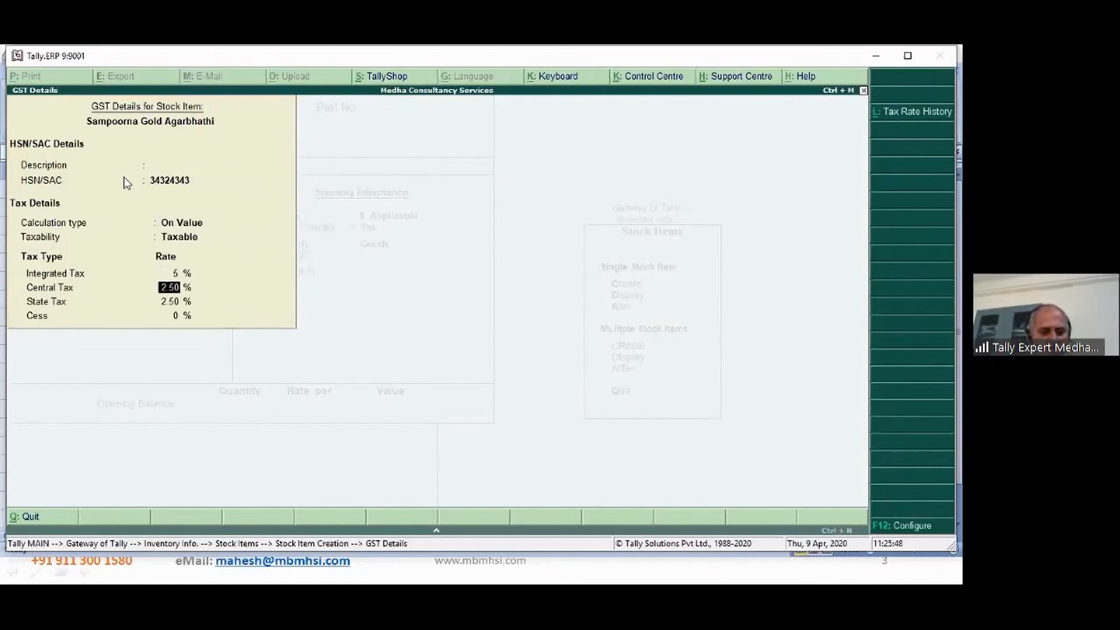
pyautogui.press('Return')
pyautogui.press('Return')
pyautogui.press('Return')
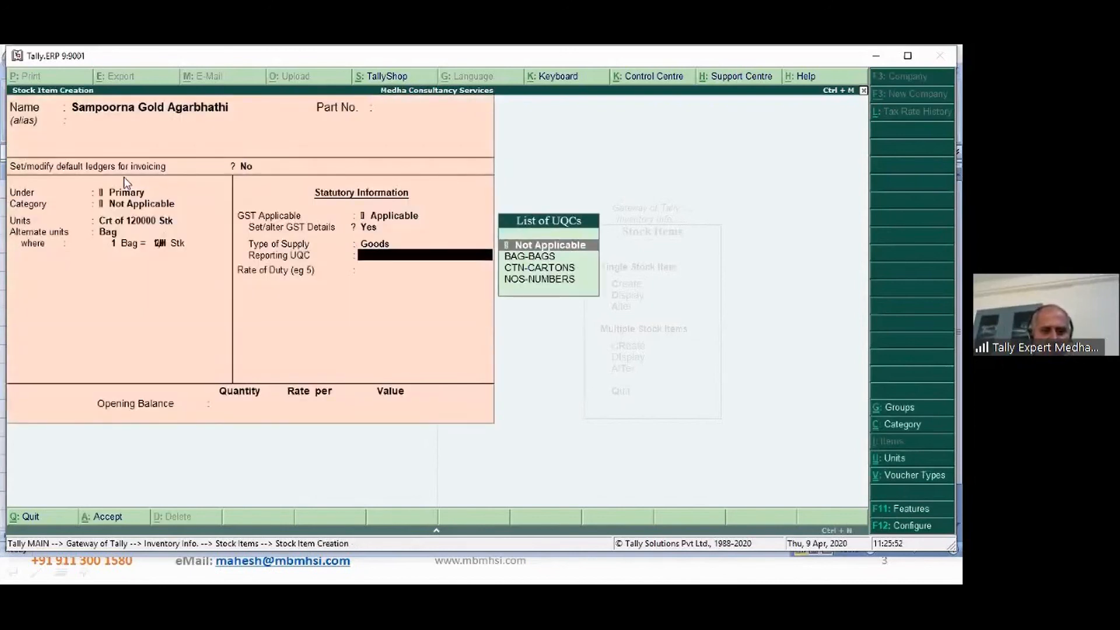
# Set the reporting UQC to CTN-CARTONS and leave the rate of duty at 0.
pyautogui.press('Down')
pyautogui.press('Down')
pyautogui.press('Return')
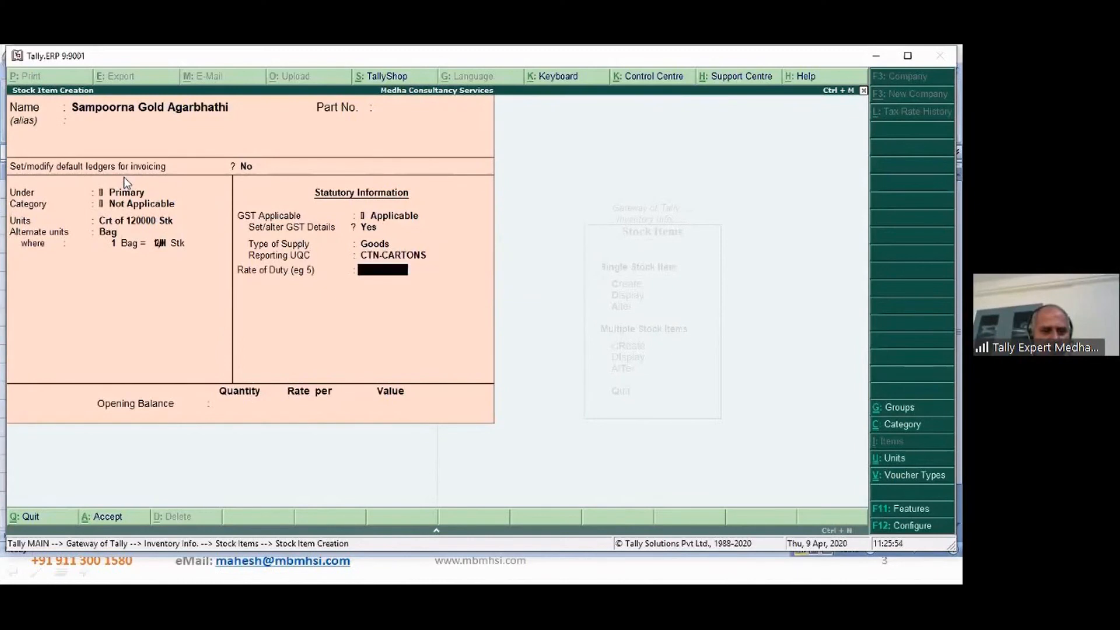
pyautogui.press('Return')
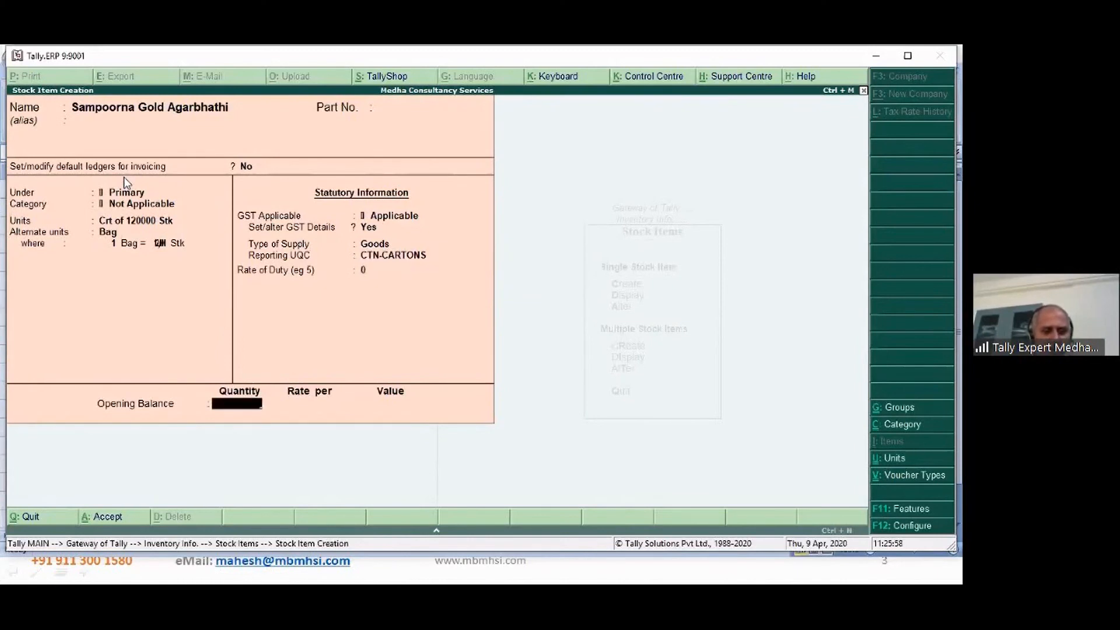
# Enter an opening balance of 100 Crt at 800 per Crt and save the stock item.
pyautogui.write('100')
pyautogui.press('Return')
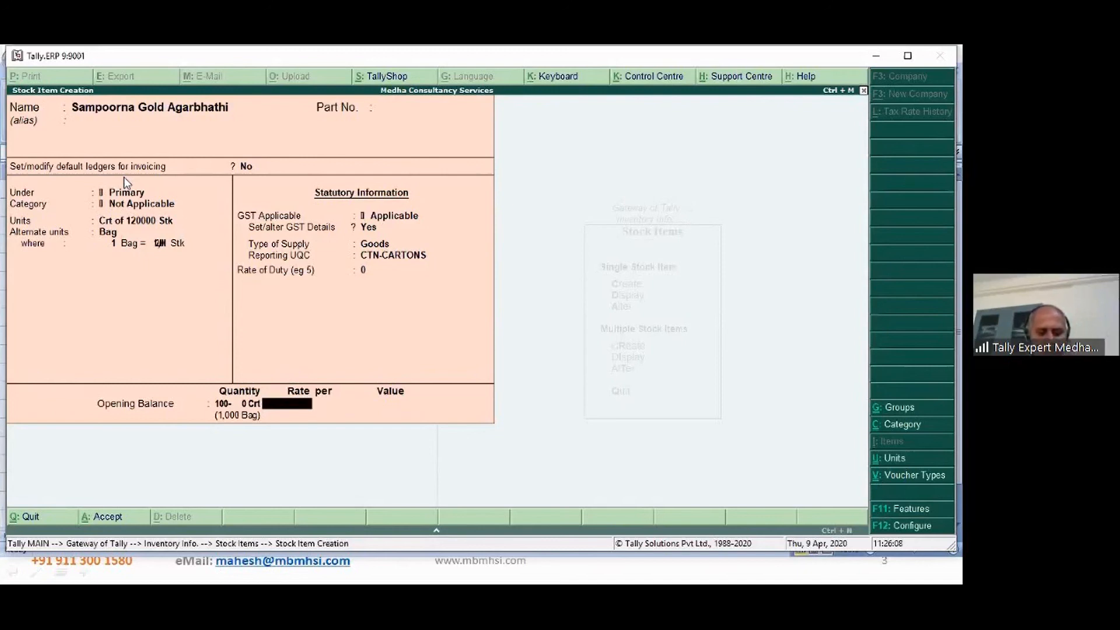
pyautogui.write('800')
pyautogui.press('Return')
pyautogui.press('Return')
pyautogui.press('Return')
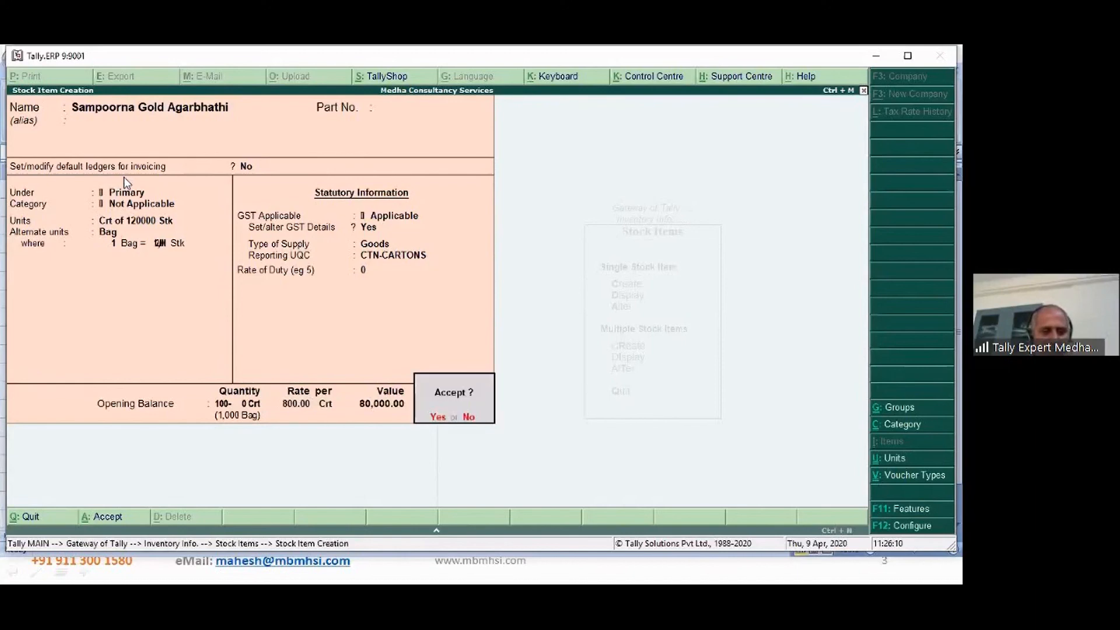
pyautogui.press('Return')
# Leave stock item creation, return to the Gateway of Tally and open accounting voucher entry for sales.
pyautogui.press('Escape')
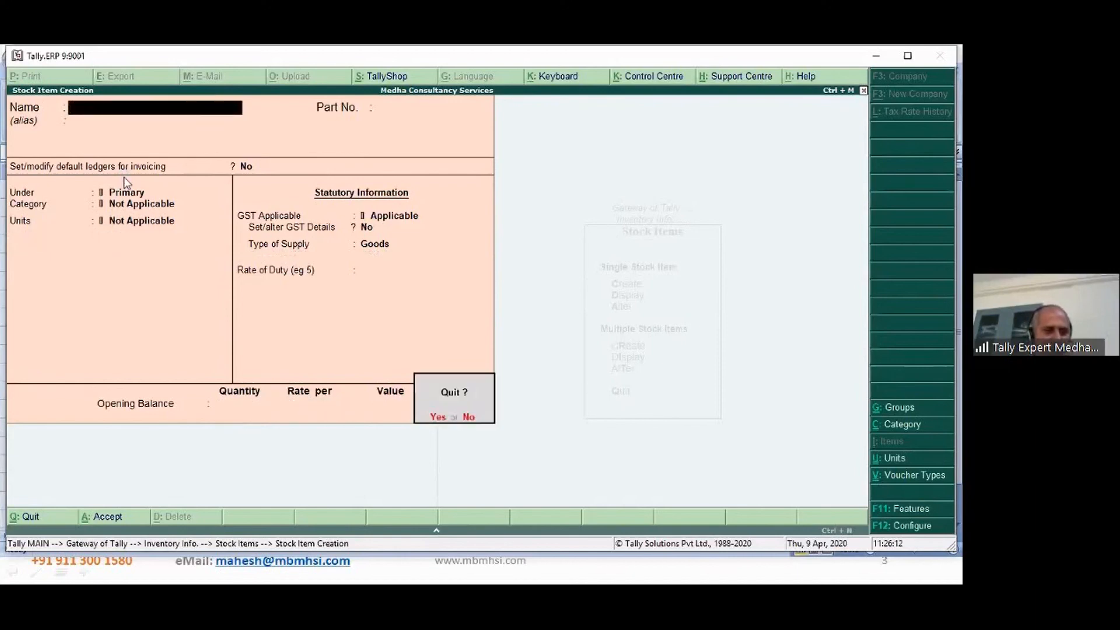
pyautogui.press('y')
pyautogui.press('Escape')
pyautogui.press('Escape')
pyautogui.press('v')
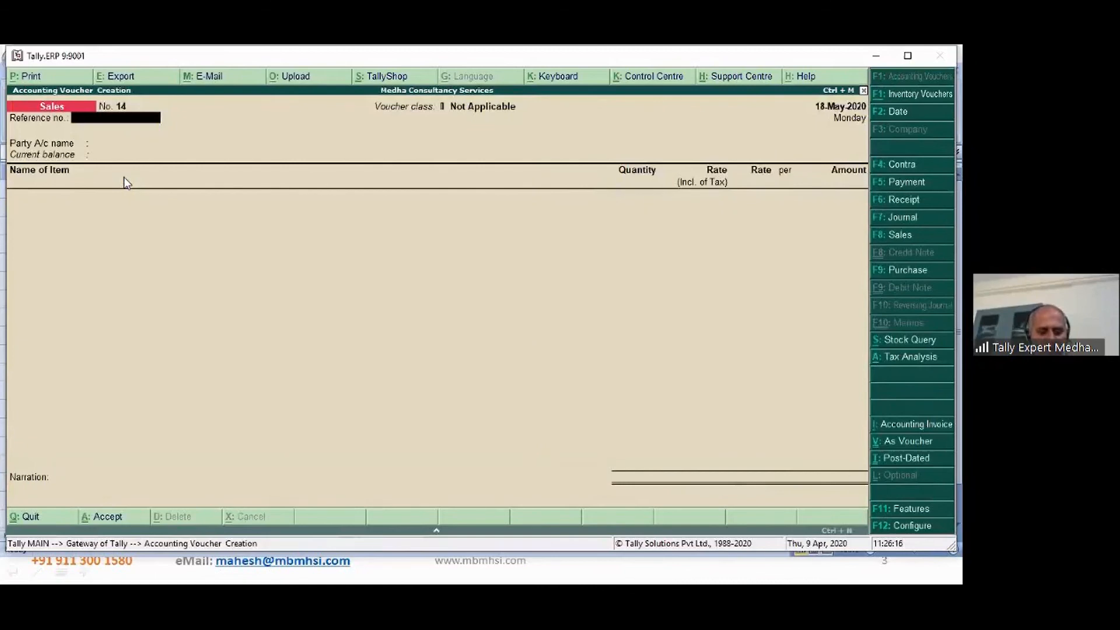
# Date the sales voucher 19-May-2020 and select Extrude Hone India Pvt Ltd as the party with its default details.
pyautogui.press('F2')
pyautogui.press('Return')
pyautogui.press('Return')
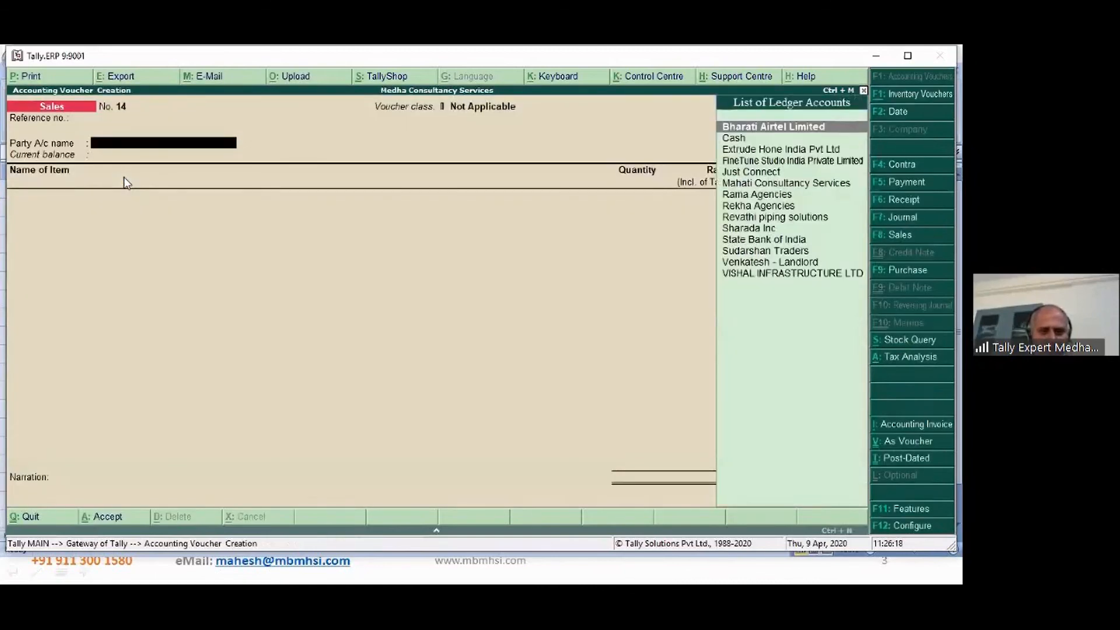
pyautogui.press('Down')
pyautogui.press('Down')
pyautogui.press('Return')
pyautogui.hotkey('ctrl', 'a')
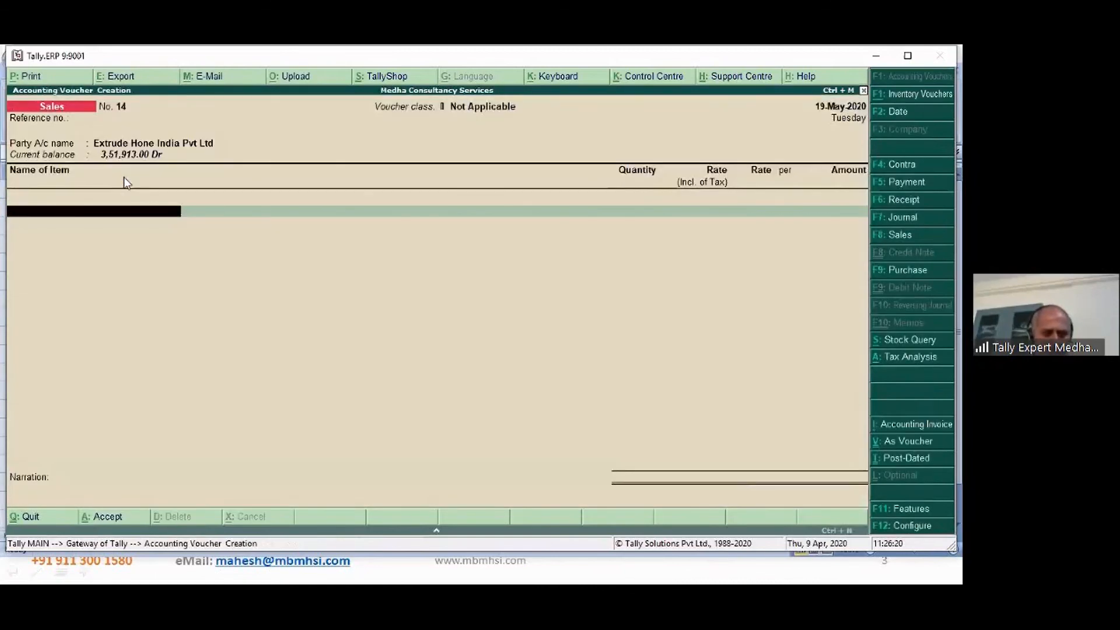
# Add Sampoorna Gold Agarbhathi to the sales voucher with quantity 3 Crt at a rate of 1000 per Crt.
pyautogui.write('S')
pyautogui.press('Return')
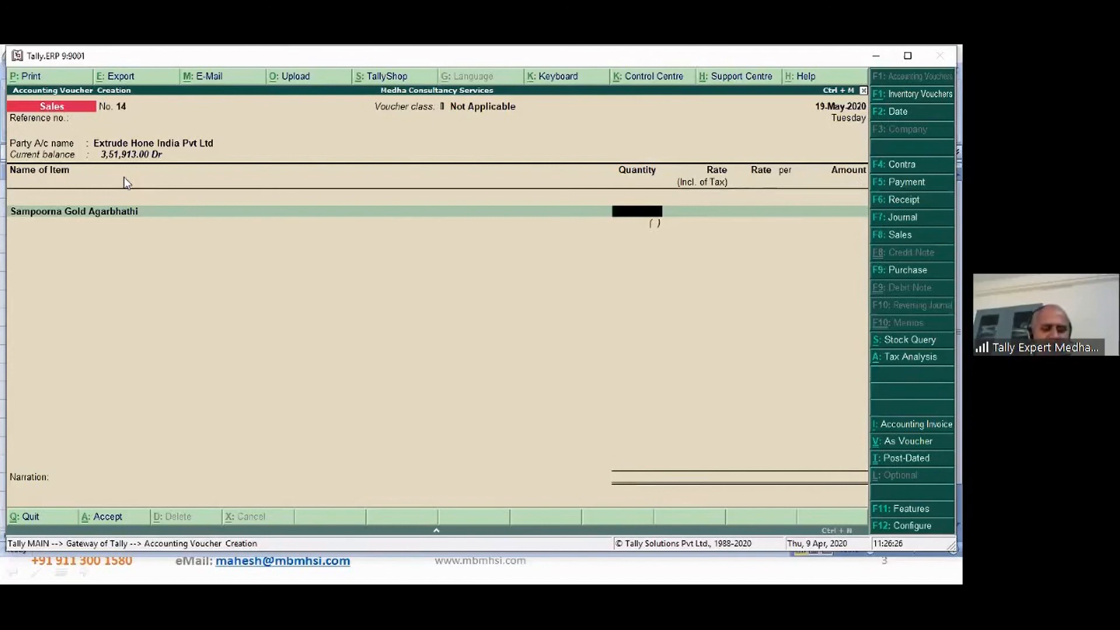
pyautogui.write('3')
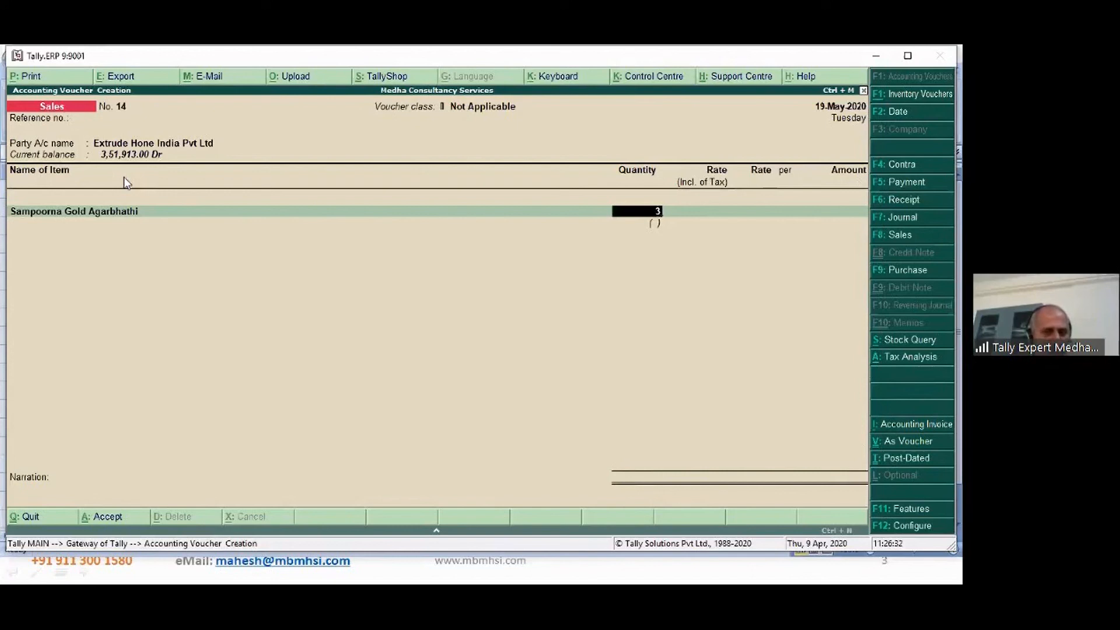
pyautogui.press('Return')
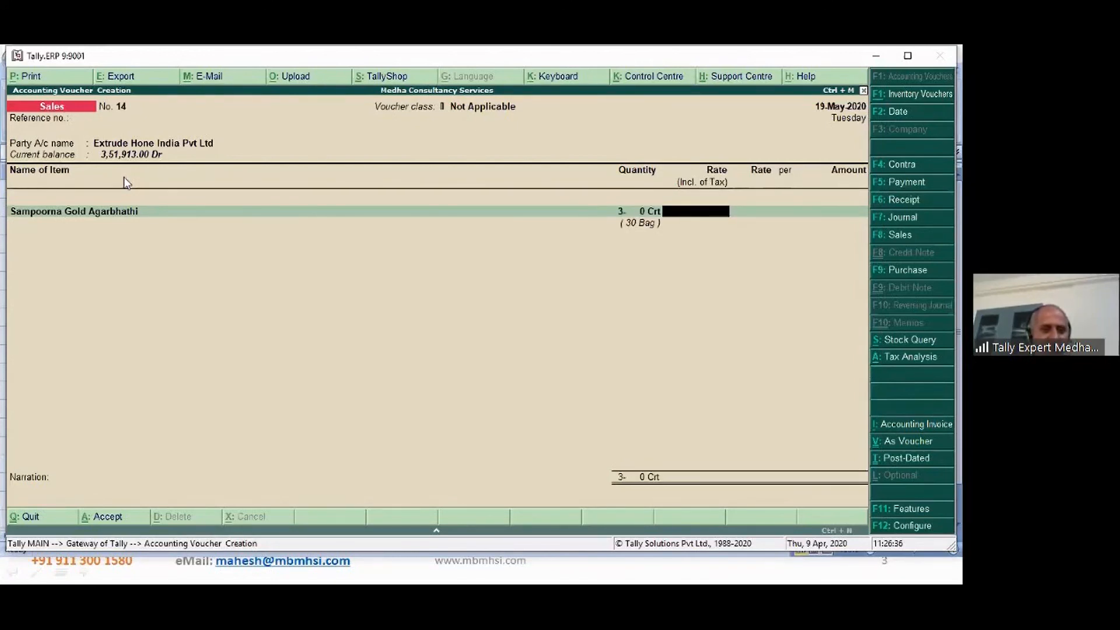
pyautogui.press('Return')
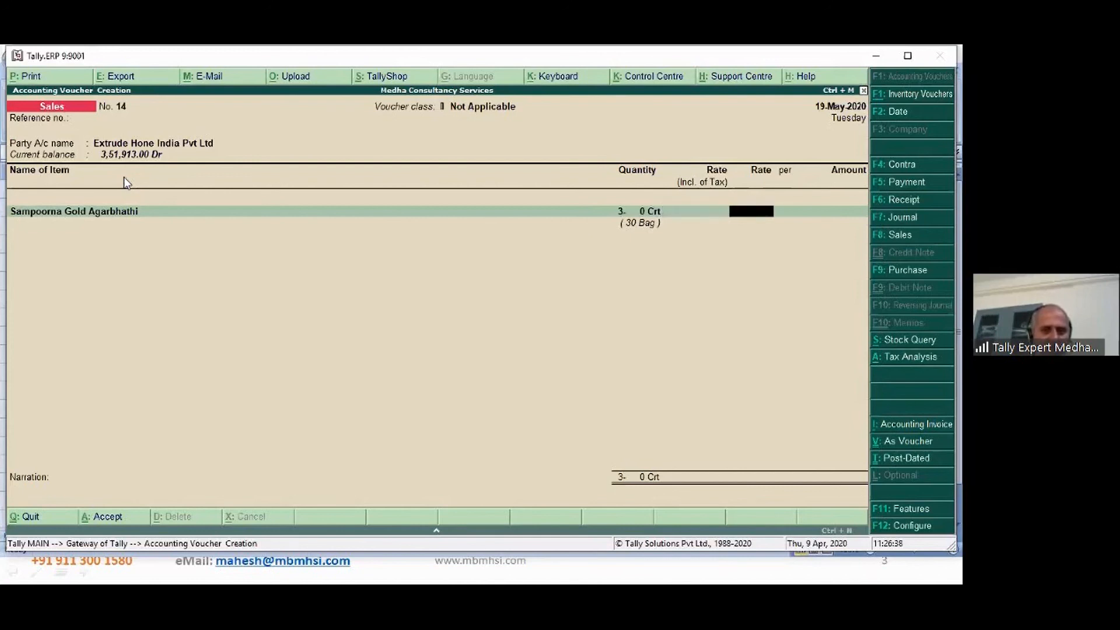
pyautogui.write('1000')
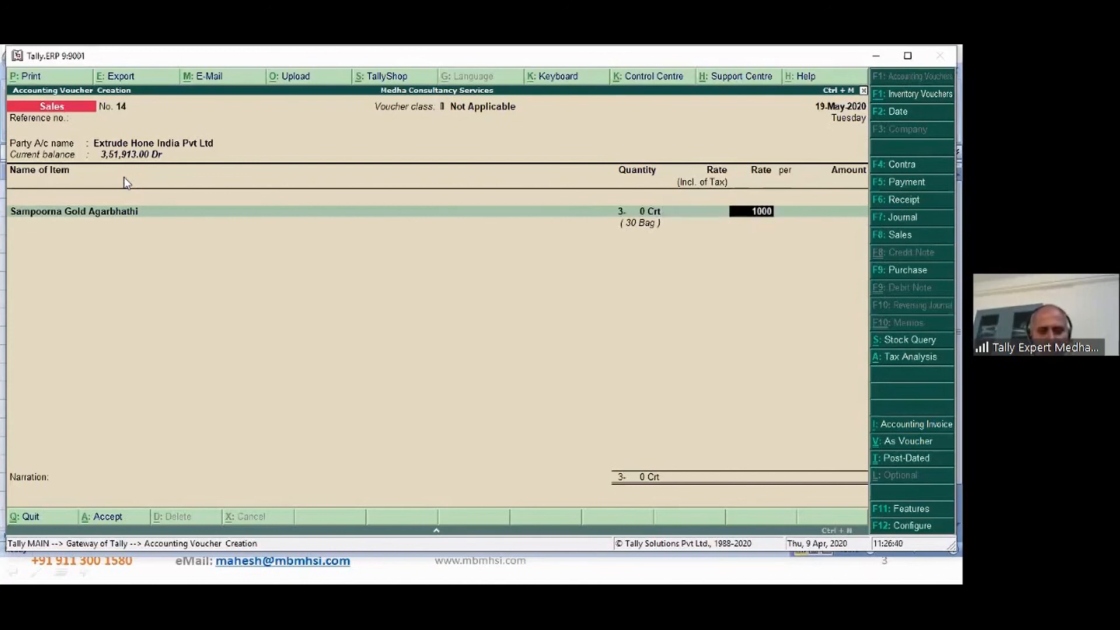
pyautogui.press('Return')
pyautogui.press('Return')
pyautogui.press('Return')
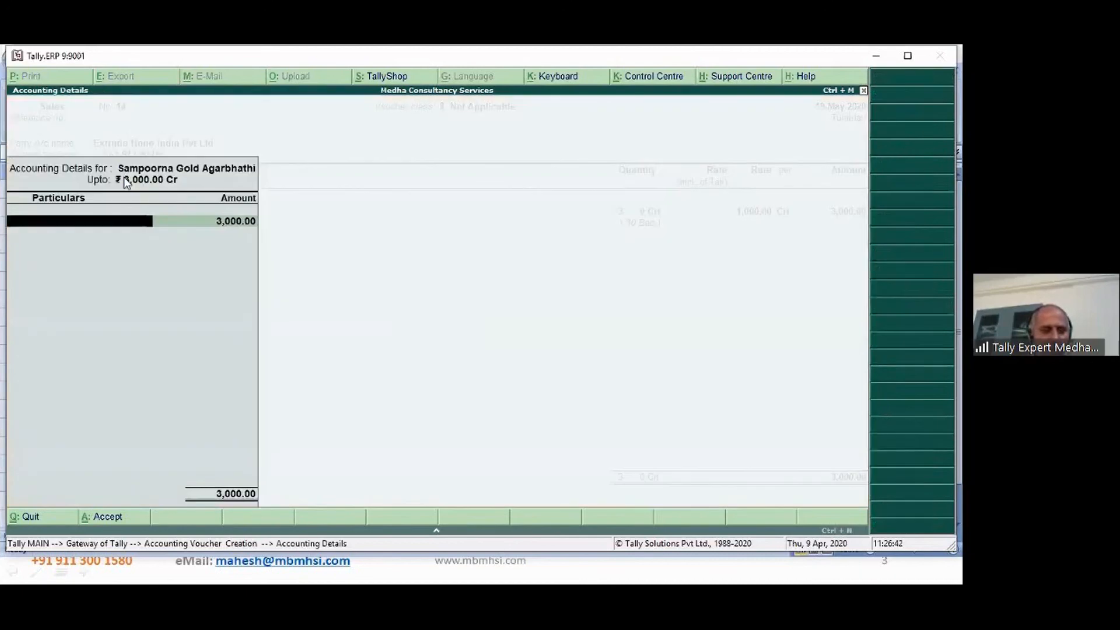
# Allocate the item's full amount to the Sales Local ledger and finish the item's accounting details.
pyautogui.write('S')
pyautogui.press('Up')
pyautogui.press('Return')
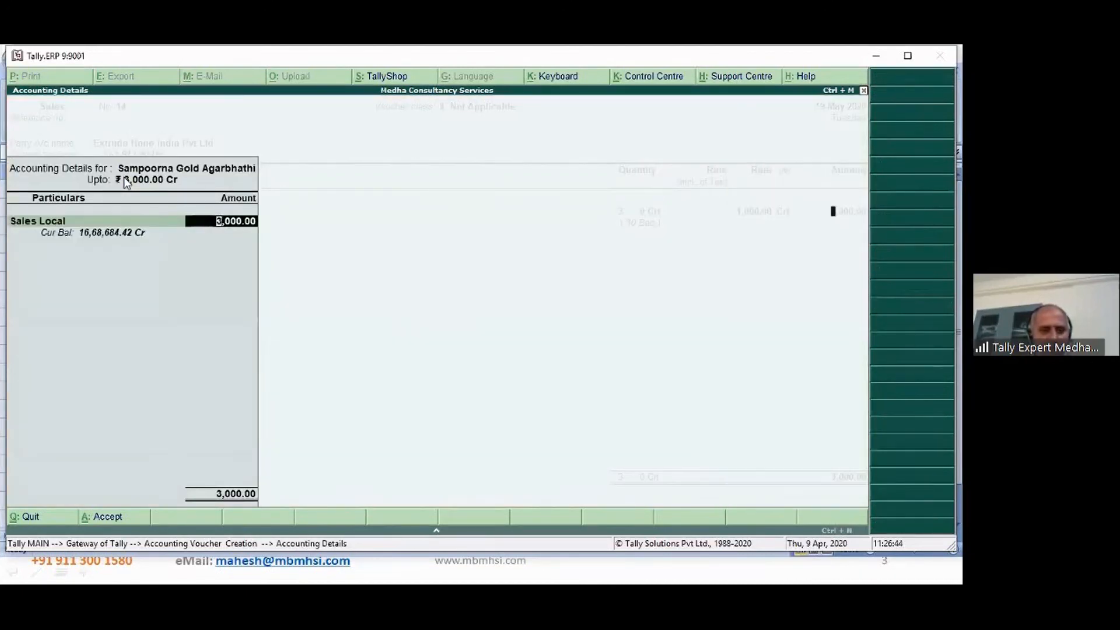
pyautogui.press('Return')
pyautogui.press('Return')
# Add the output CGST and Output SGST tax ledgers to the voucher and end the ledger list.
pyautogui.press('Down')
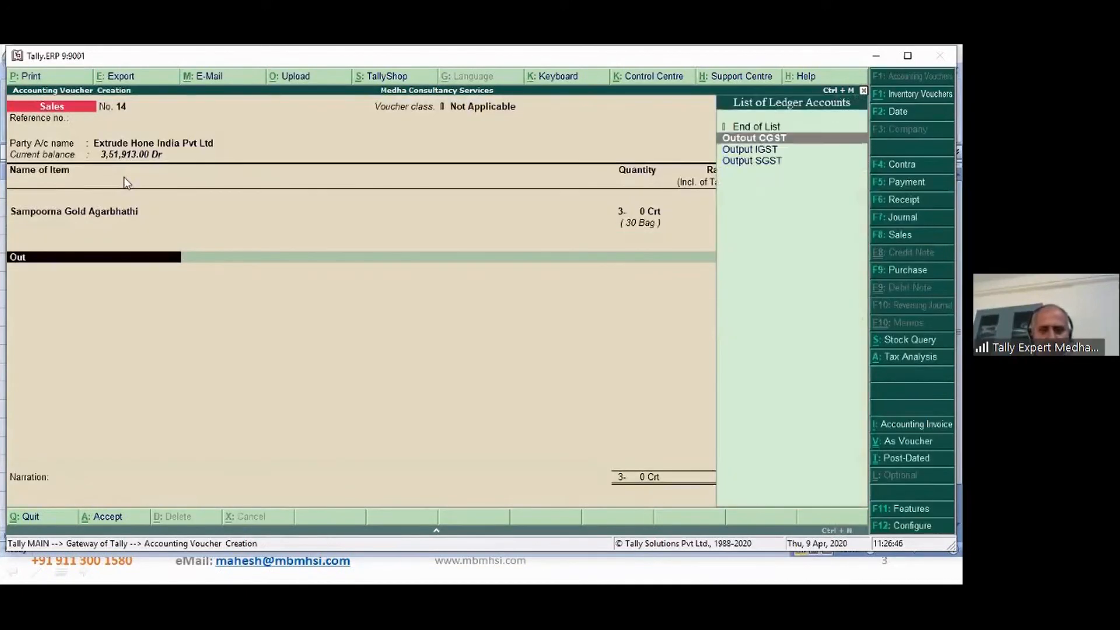
pyautogui.press('Return')
pyautogui.press('Return')
pyautogui.write('Ou')
pyautogui.press('Down')
pyautogui.press('Down')
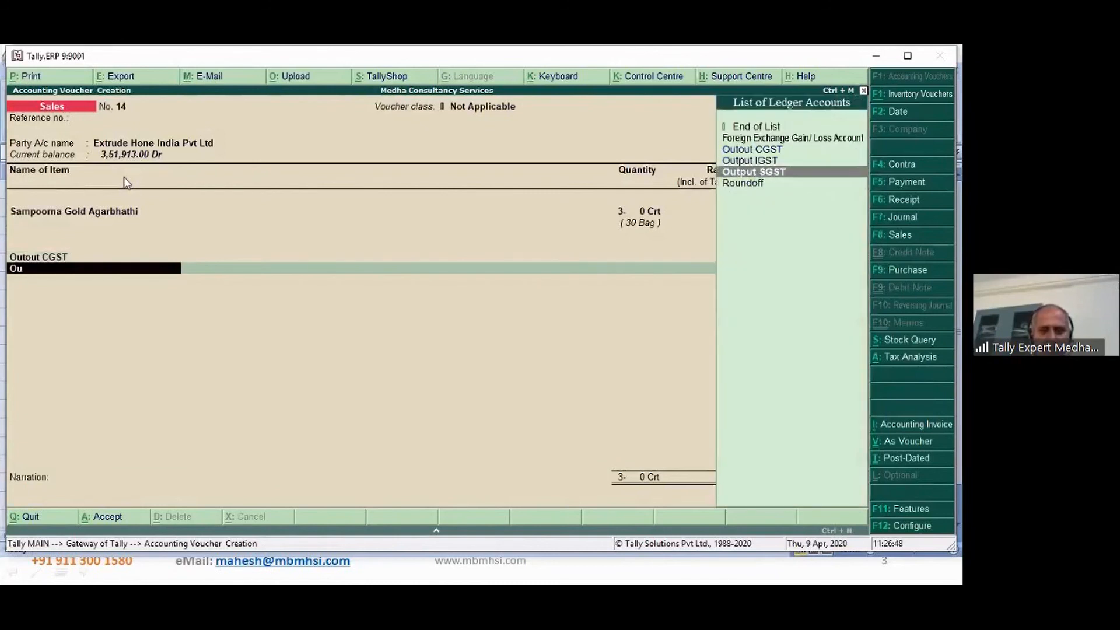
pyautogui.press('Return')
pyautogui.press('Return')
pyautogui.press('Return')
pyautogui.press('Return')
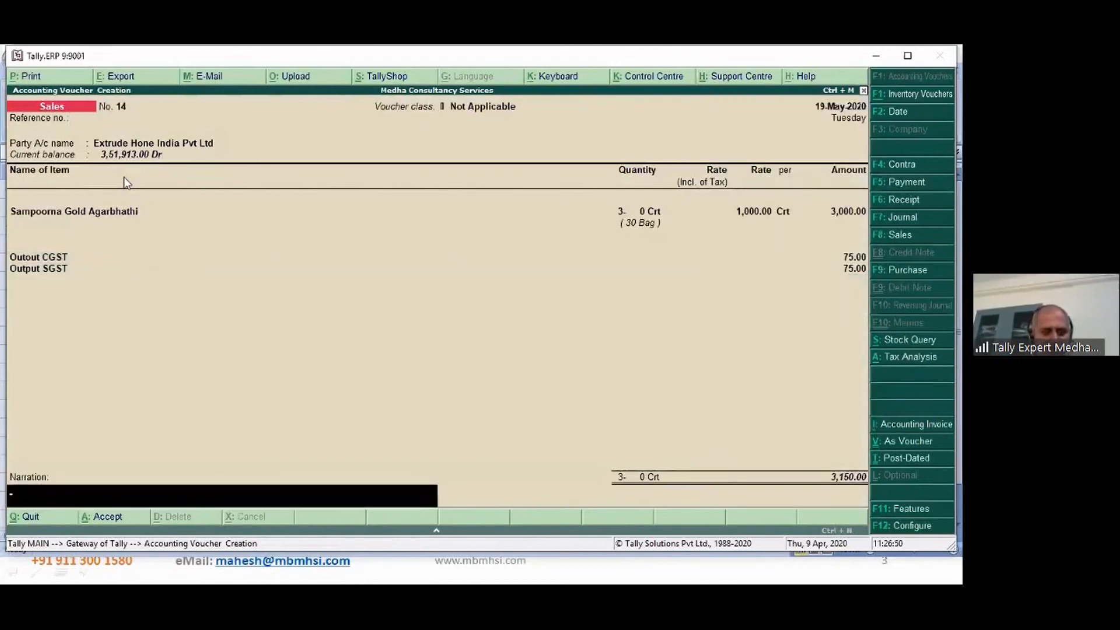
# Save the sales voucher without a narration and proceed to its print confirmation.
pyautogui.press('Return')
pyautogui.press('Return')
pyautogui.press('Return')
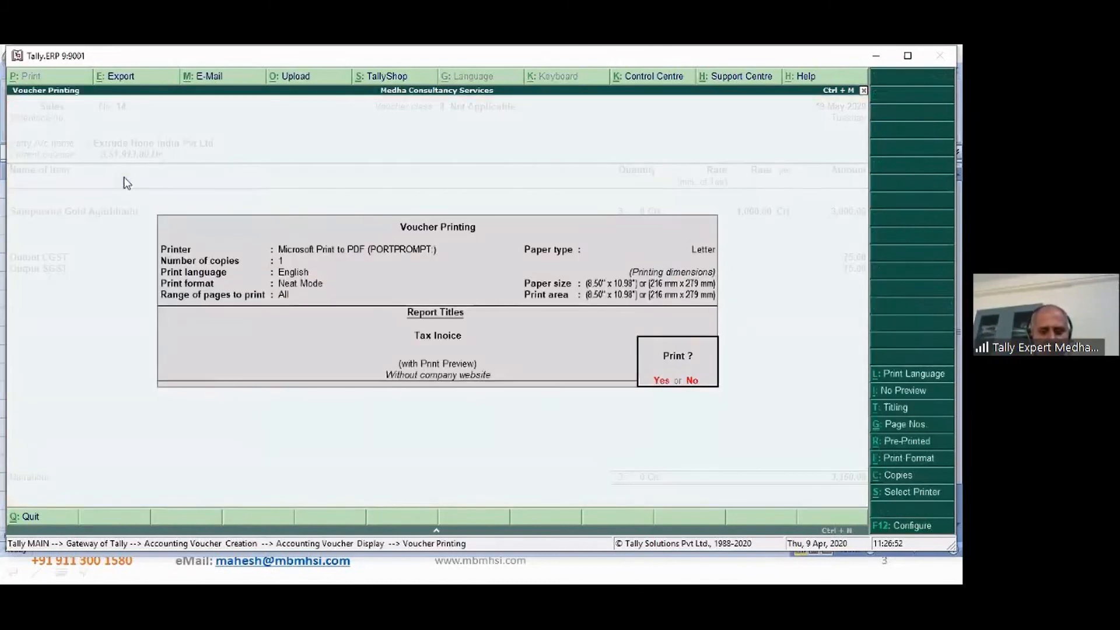
# Preview the sales voucher's tax invoice, enlarge it to examine the item's quantity and alternate unit, and close the preview.
pyautogui.press('Return')
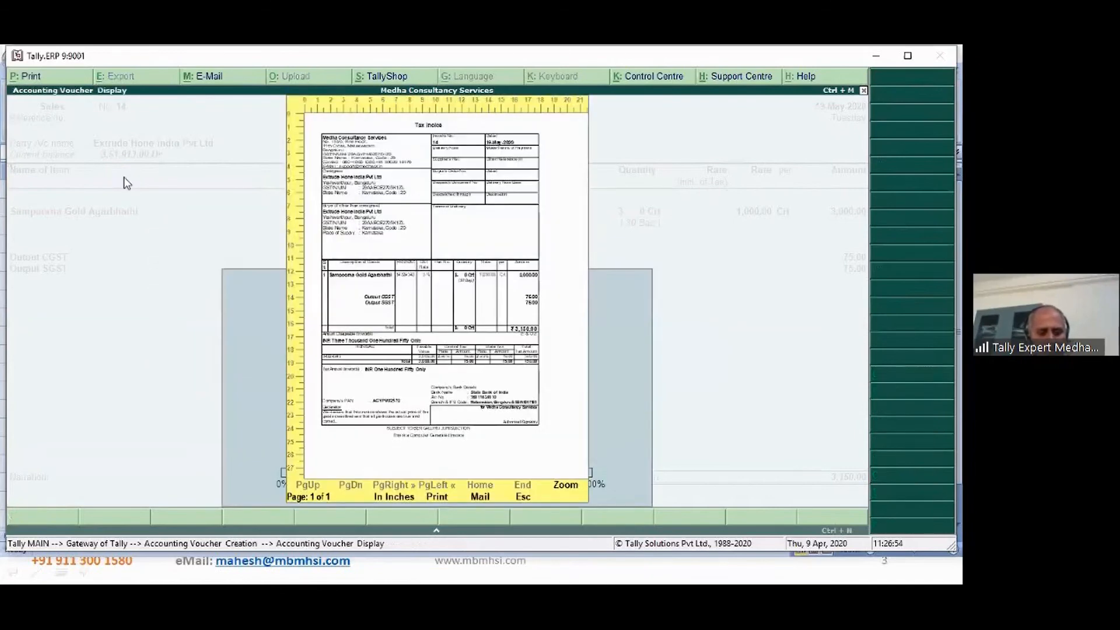
pyautogui.hotkey('alt', 'z')
pyautogui.scroll(-3, 124, 182)
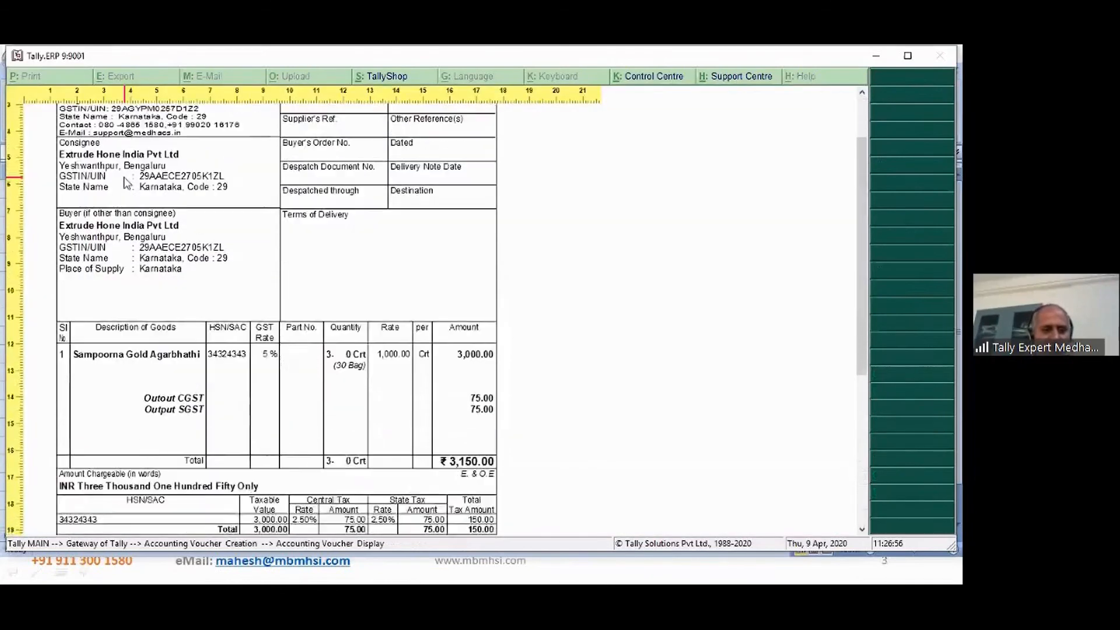
pyautogui.scroll(-1, 123, 182)
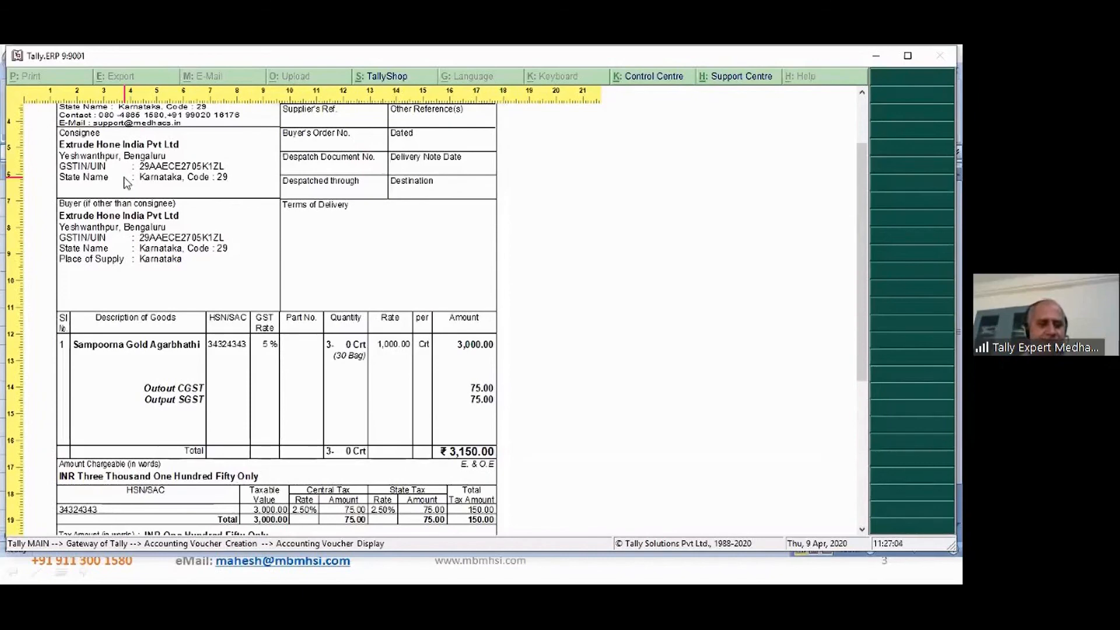
pyautogui.press('Escape')
pyautogui.press('Escape')
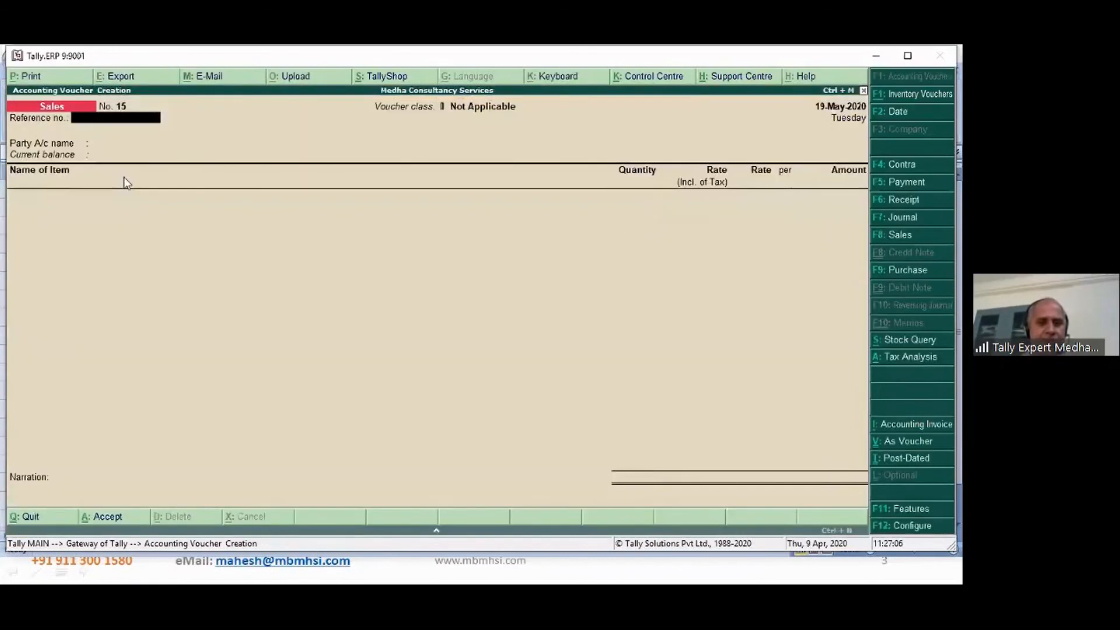
# Leave voucher creation, open the Stock Summary and select Sampoorna Gold Agarbhathi.
pyautogui.press('Escape')
pyautogui.press('s')
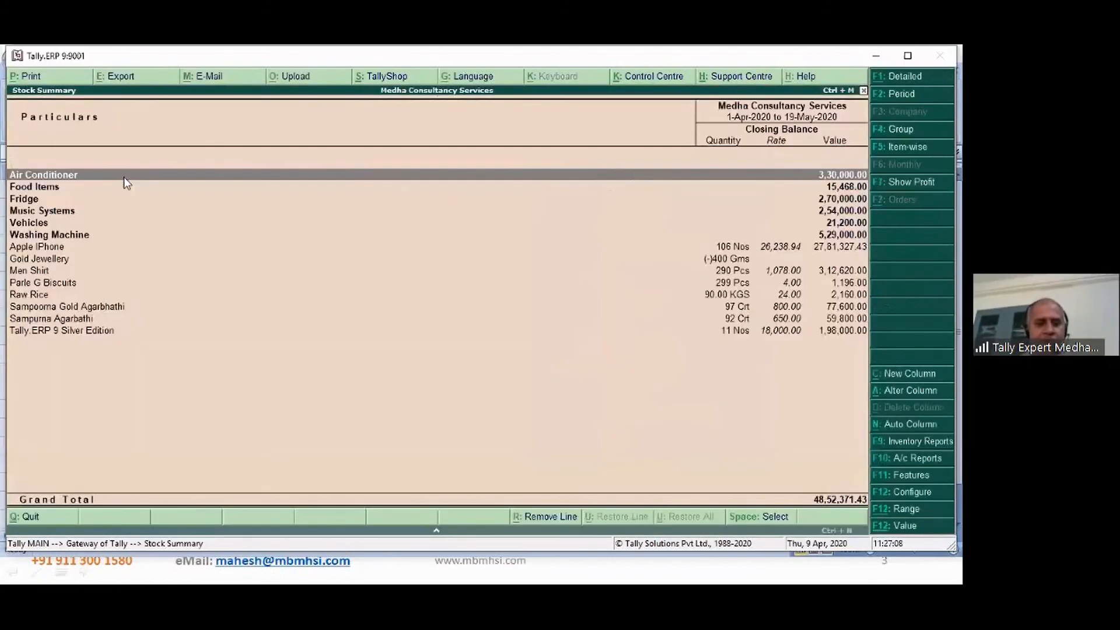
pyautogui.press('Down')
pyautogui.press('Down')
pyautogui.press('Down')
pyautogui.press('Down')
pyautogui.press('Down')
pyautogui.press('Down')
pyautogui.press('Down')
pyautogui.press('Down')
pyautogui.press('Down')
pyautogui.press('Down')
pyautogui.press('Down')
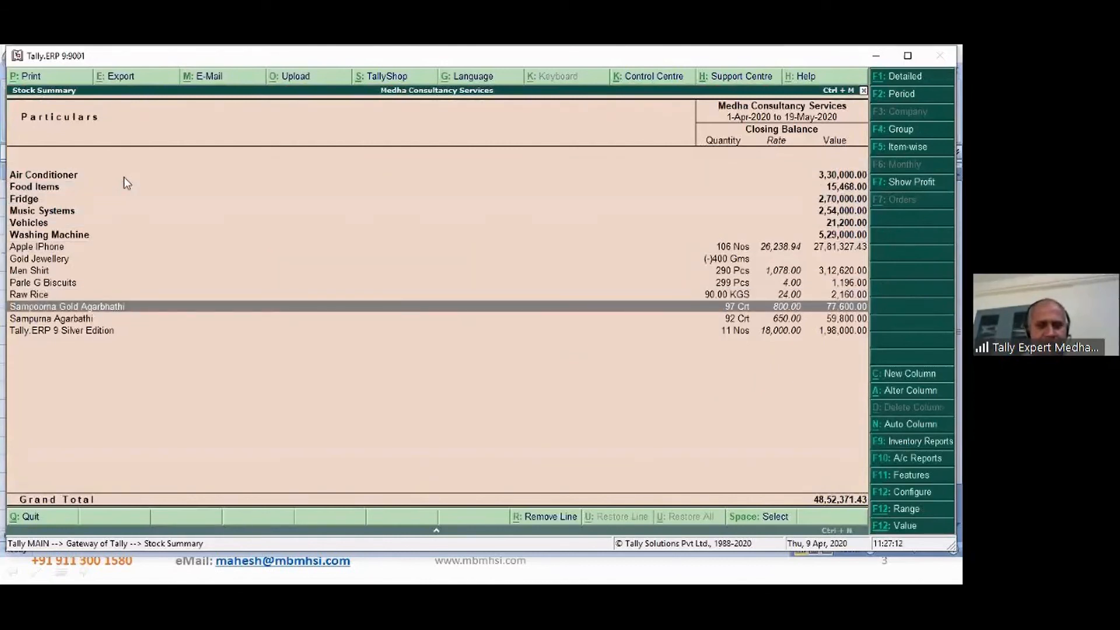
# Configure the Stock Summary to show quantities using alternate units.
pyautogui.click(925, 497)
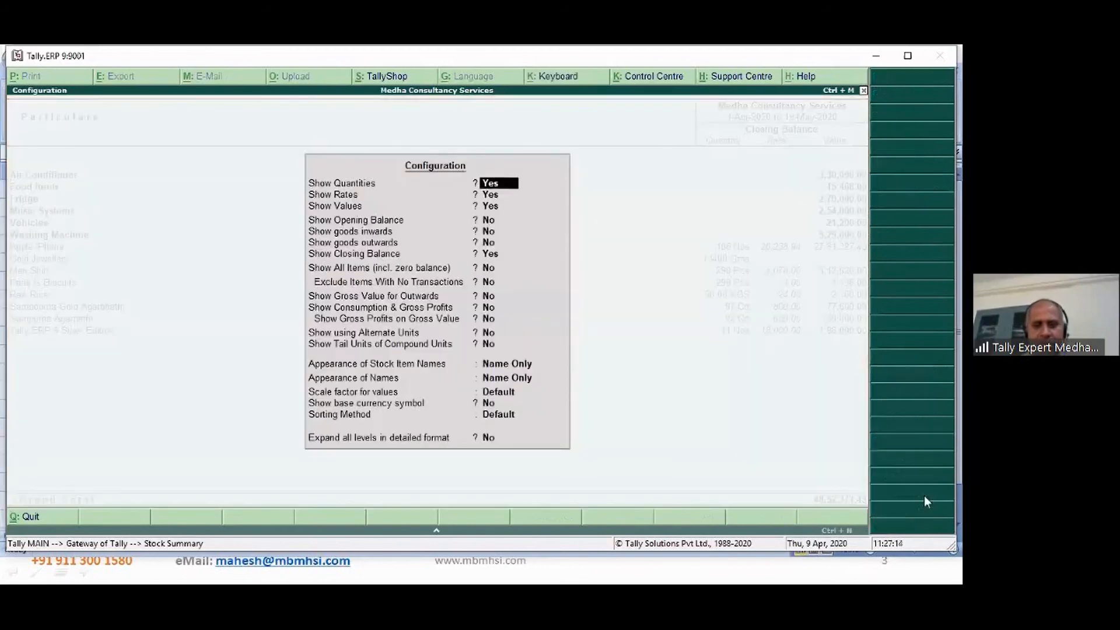
pyautogui.click(488, 332)
pyautogui.press('y')
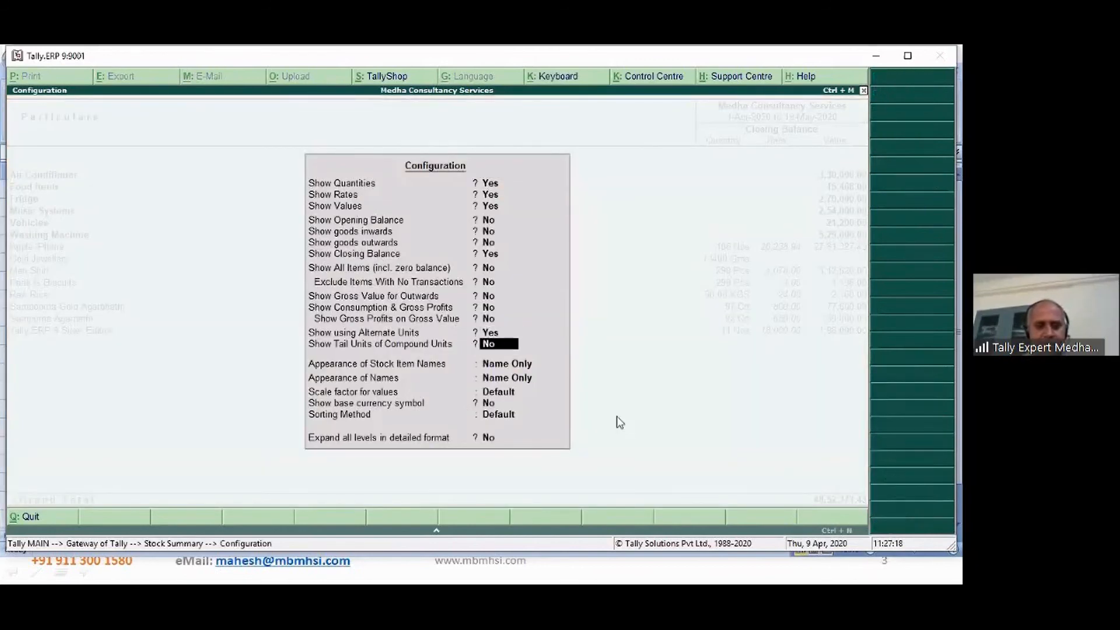
pyautogui.hotkey('ctrl', 'a')
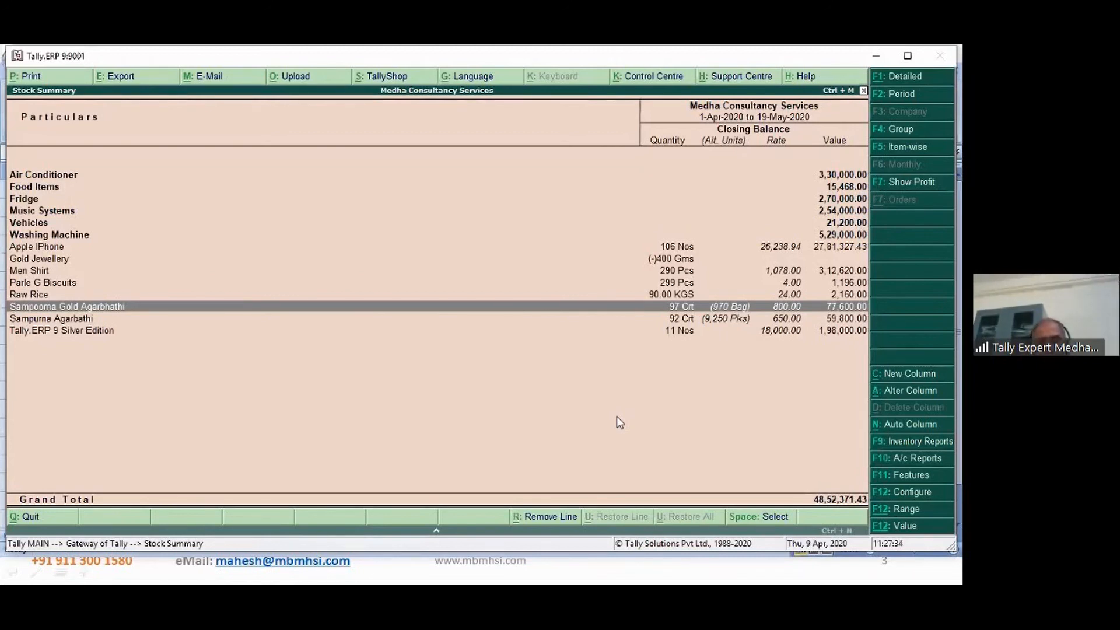
# Configure the Stock Summary to show tail units of compound units and compare the two agarbathi items' quantities.
pyautogui.click(911, 493)
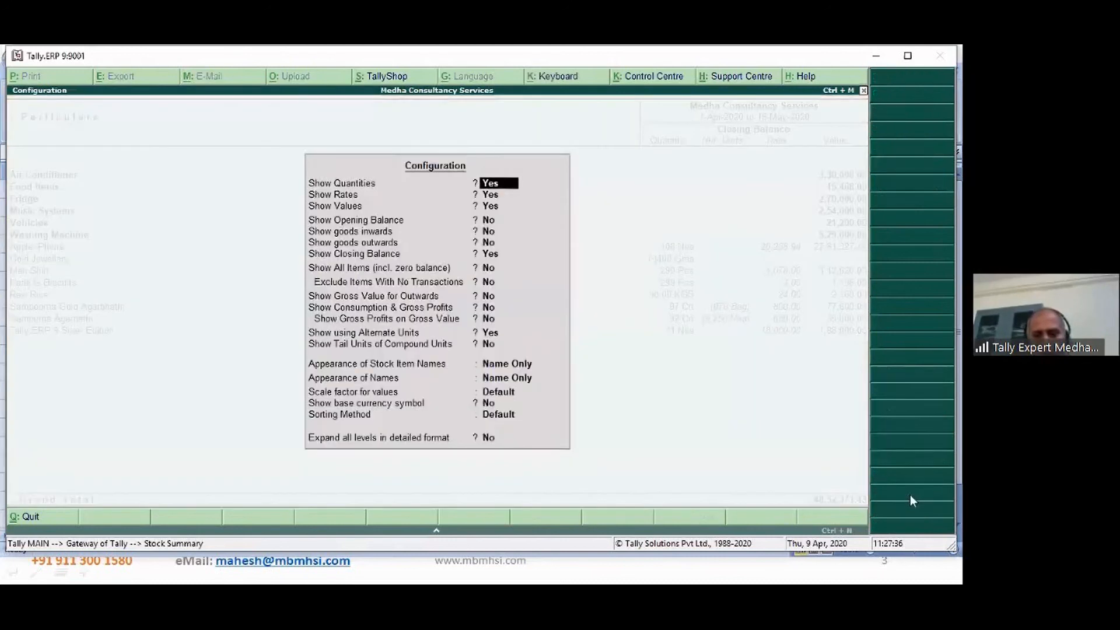
pyautogui.click(488, 344)
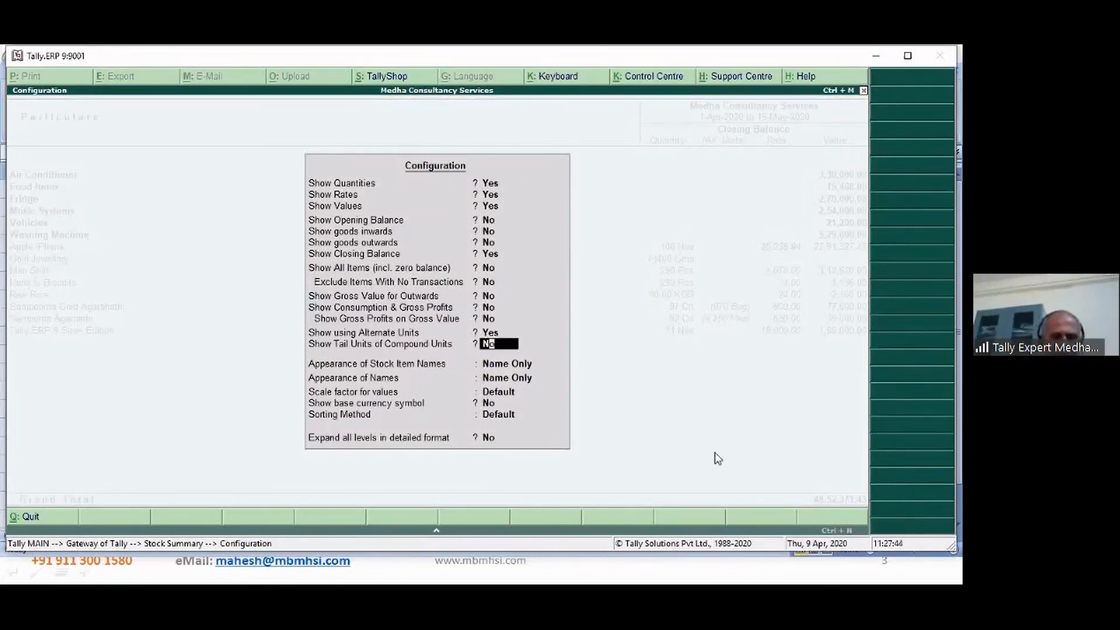
pyautogui.write('y')
pyautogui.press('Return')
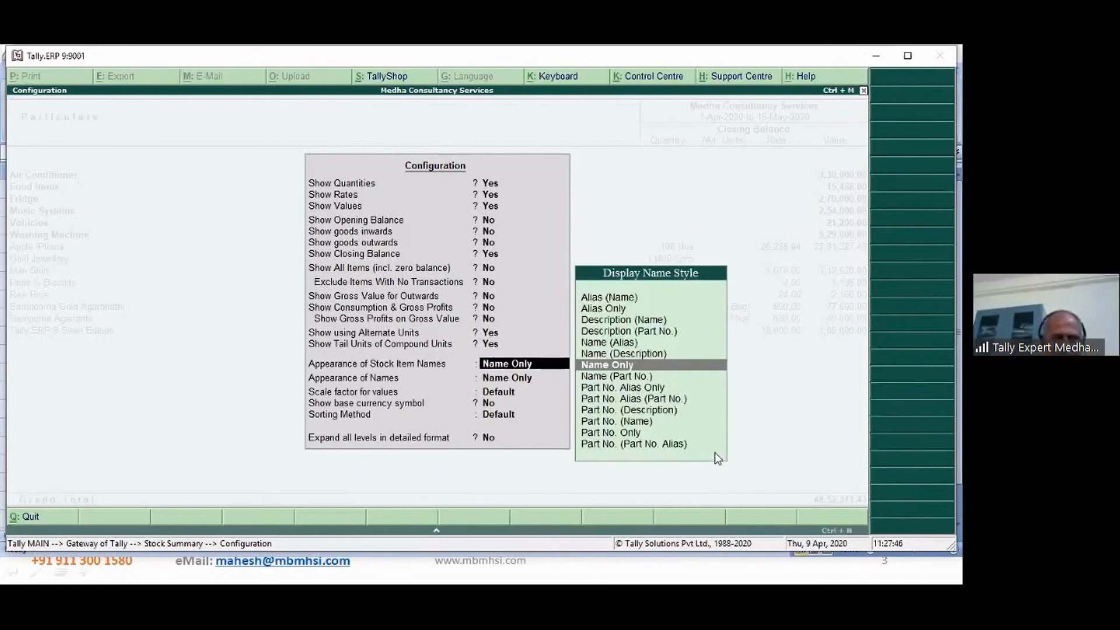
pyautogui.hotkey('ctrl', 'a')
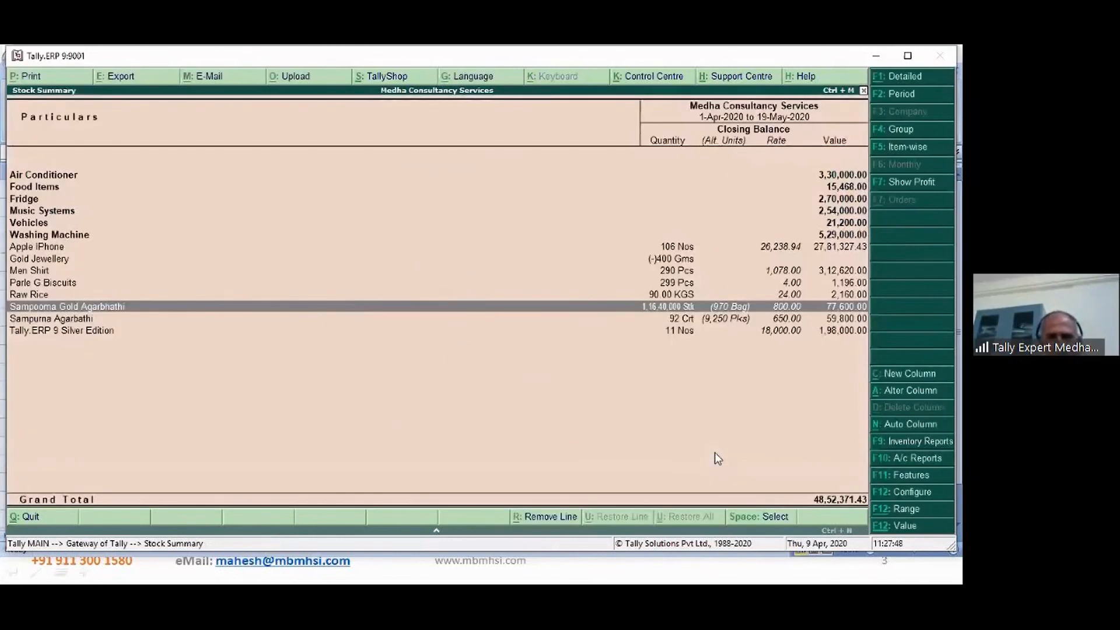
pyautogui.press('Down')
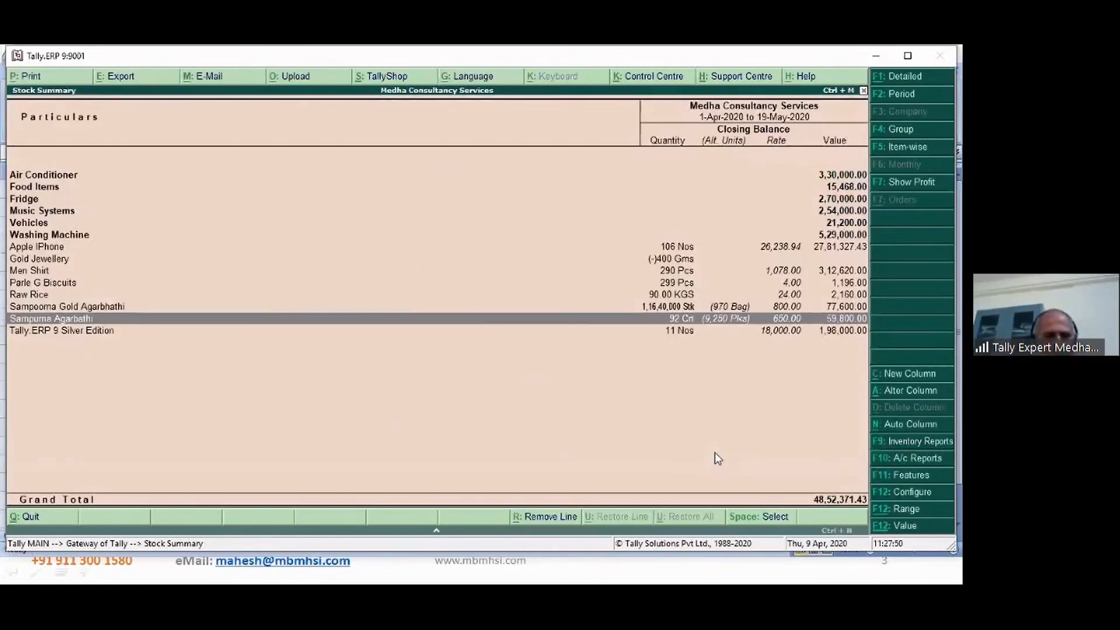
pyautogui.press('Up')
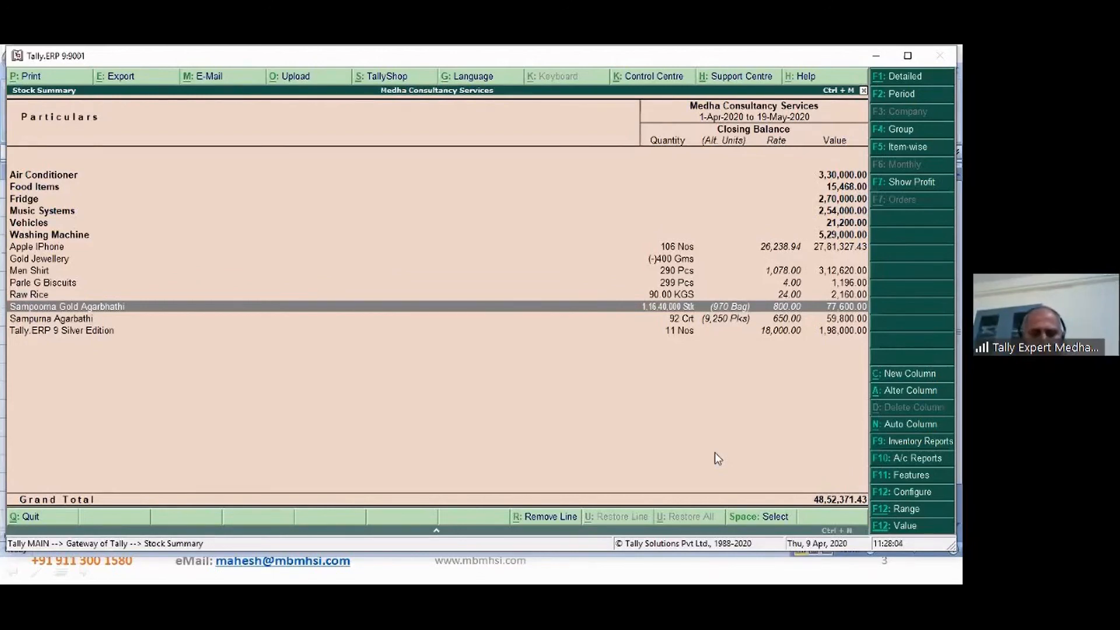
# Switch to the Training_Topics_v2.xlsx workbook in Excel and enter 970 in cell E7 beside the bag row's stick count.
pyautogui.hotkey('alt', 'Tab')
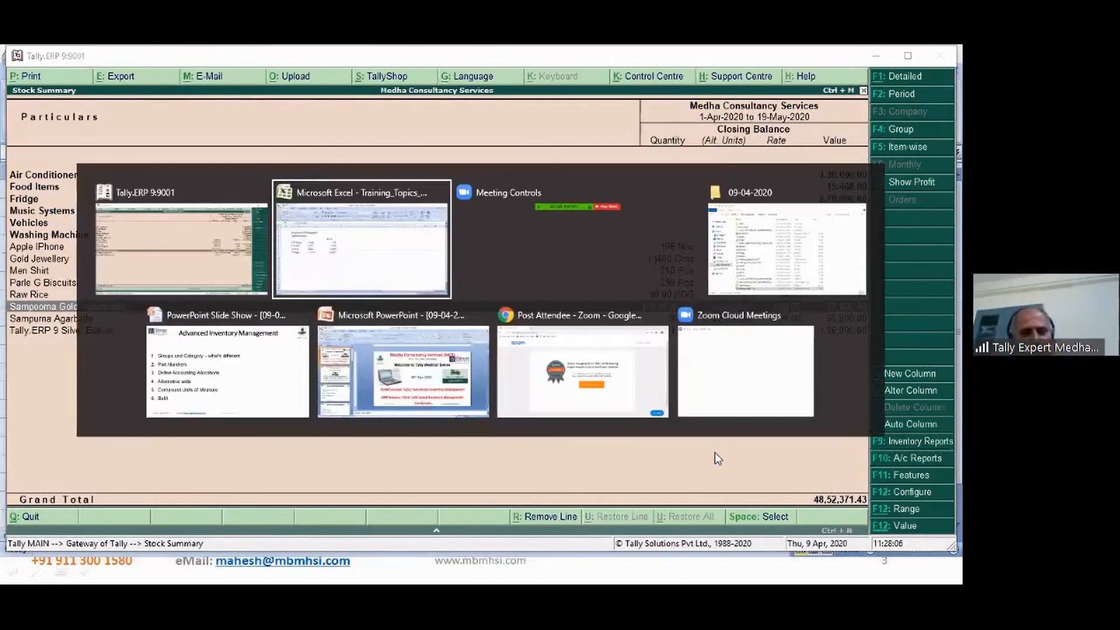
pyautogui.press('Right')
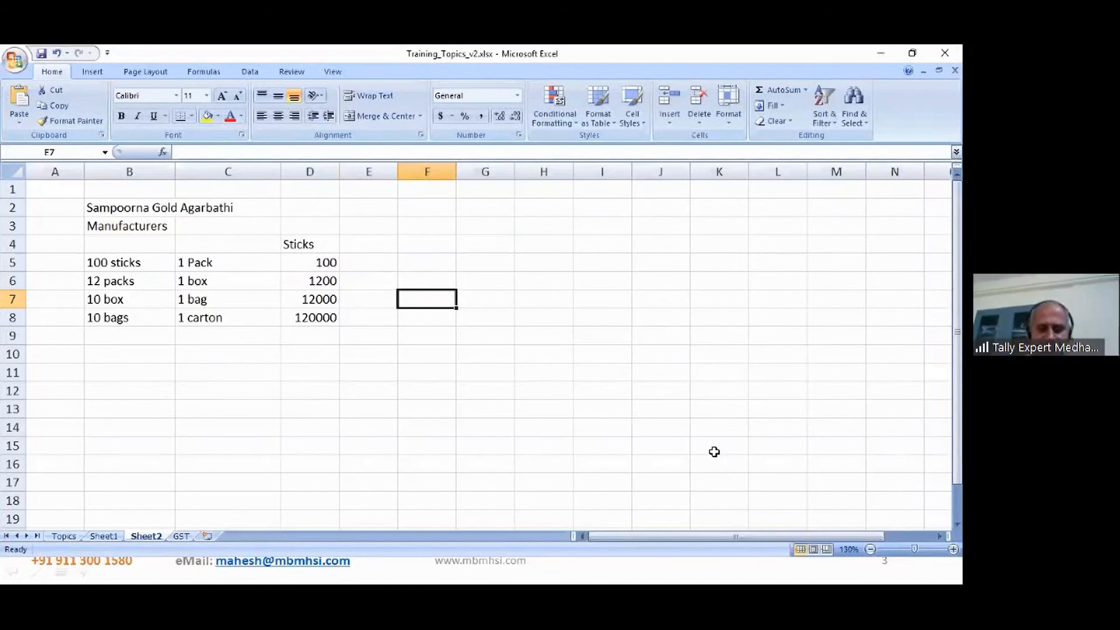
pyautogui.press('Left')
pyautogui.write('970')
pyautogui.press('Right')
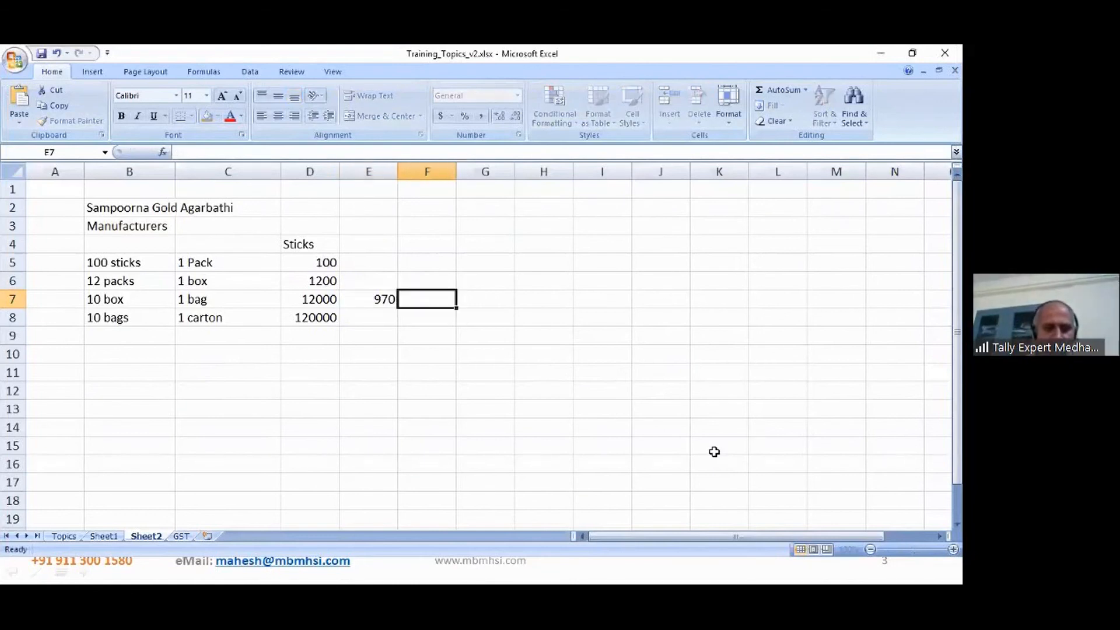
# Calculate the total sticks in cell F7 with the formula =D7*E7.
pyautogui.write('=')
pyautogui.press('Left')
pyautogui.press('Left')
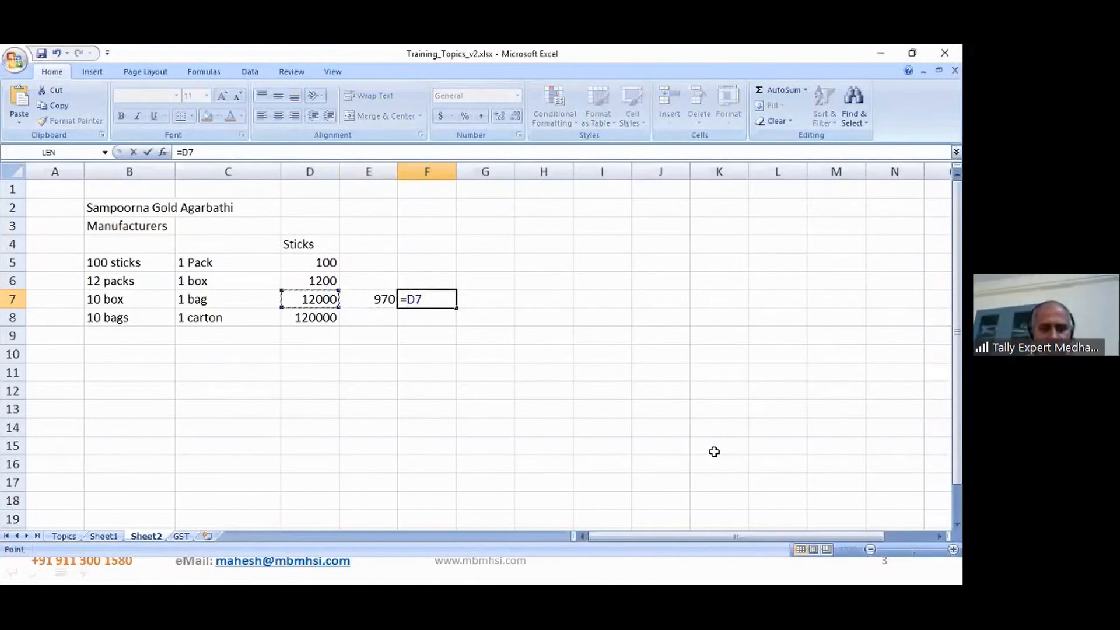
pyautogui.write('*')
pyautogui.press('Left')
pyautogui.press('Return')
pyautogui.press('Up')
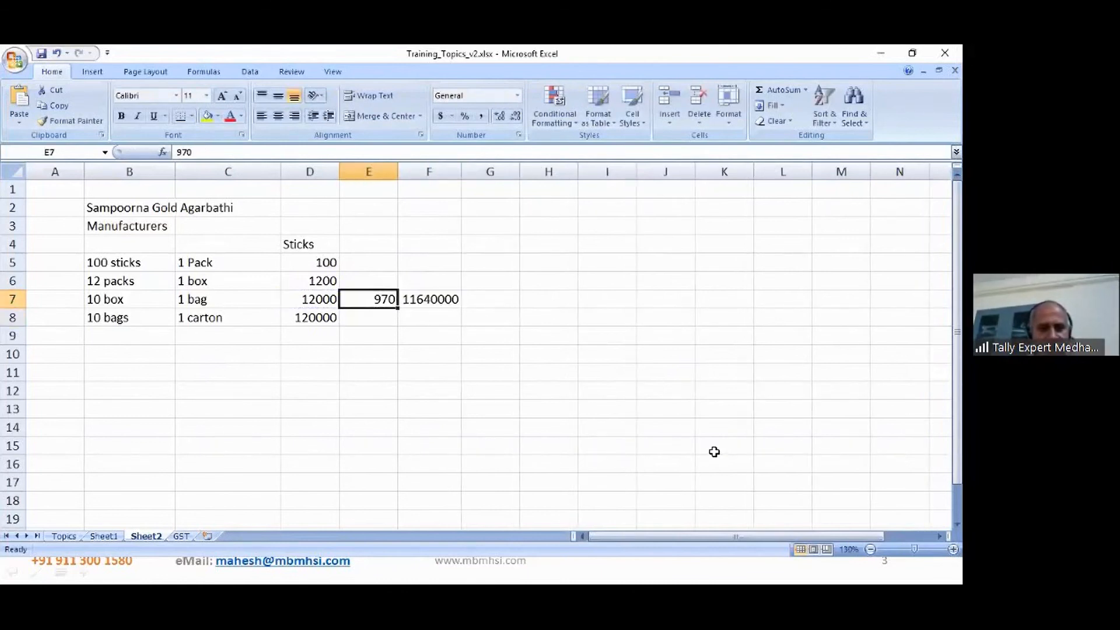
pyautogui.press('Right')
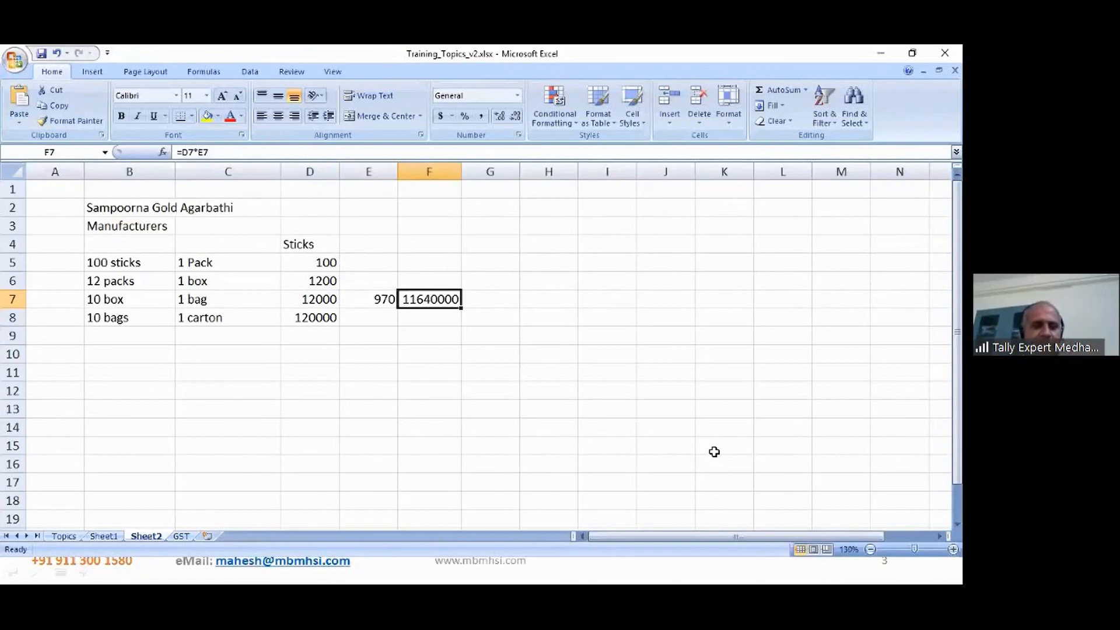
# Switch back to Tally's Stock Summary, then switch to the PowerPoint slide show's Advanced Inventory Management topics.
pyautogui.hotkey('alt', 'Tab')
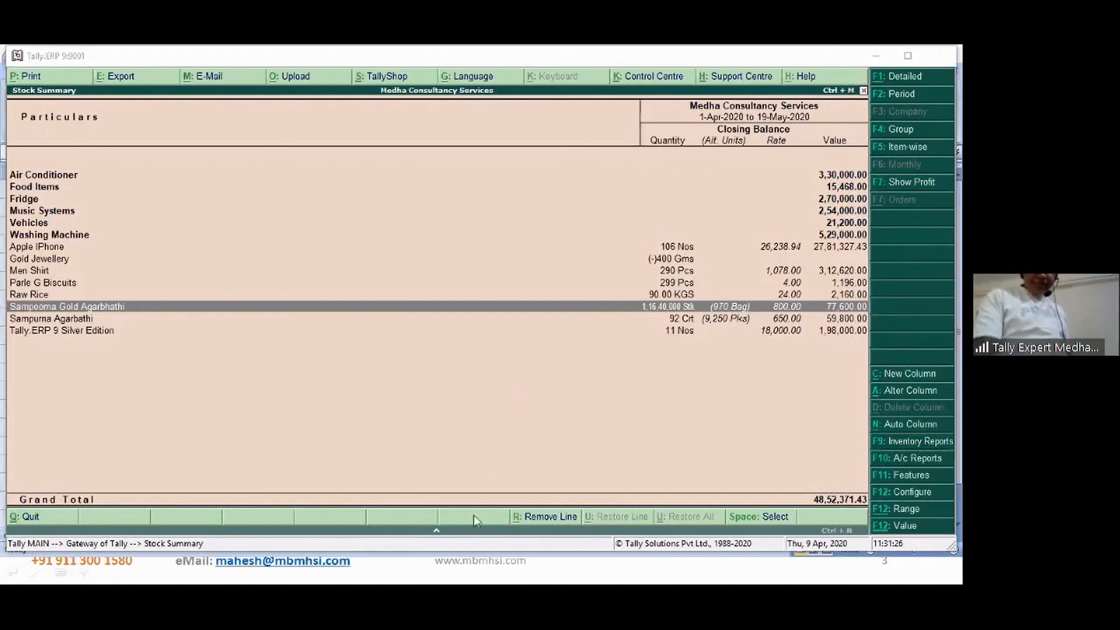
pyautogui.click(403, 579)
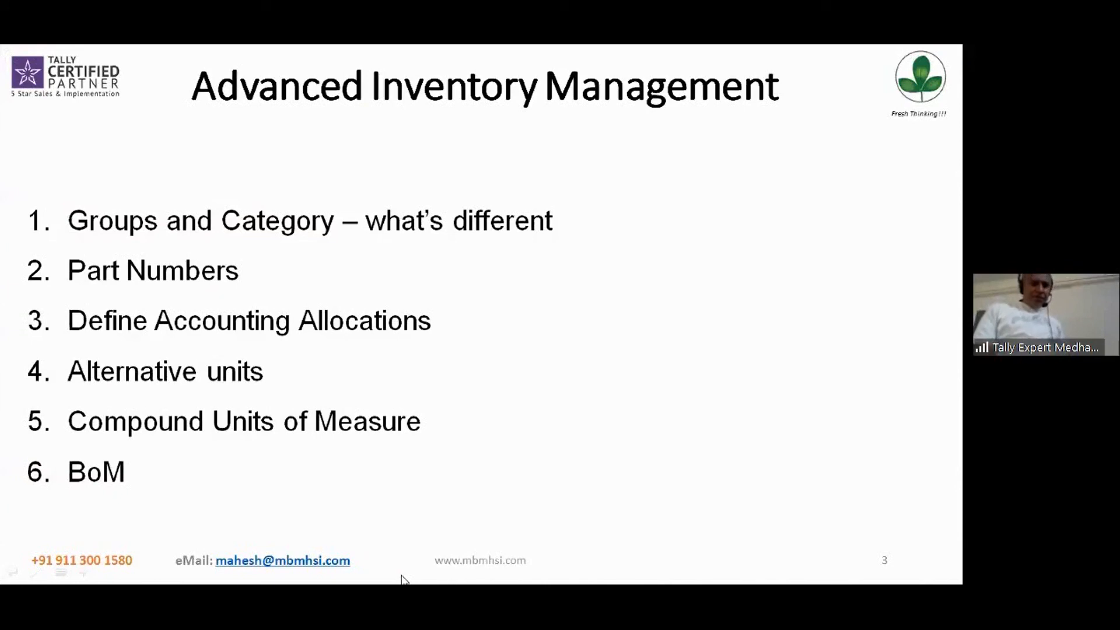